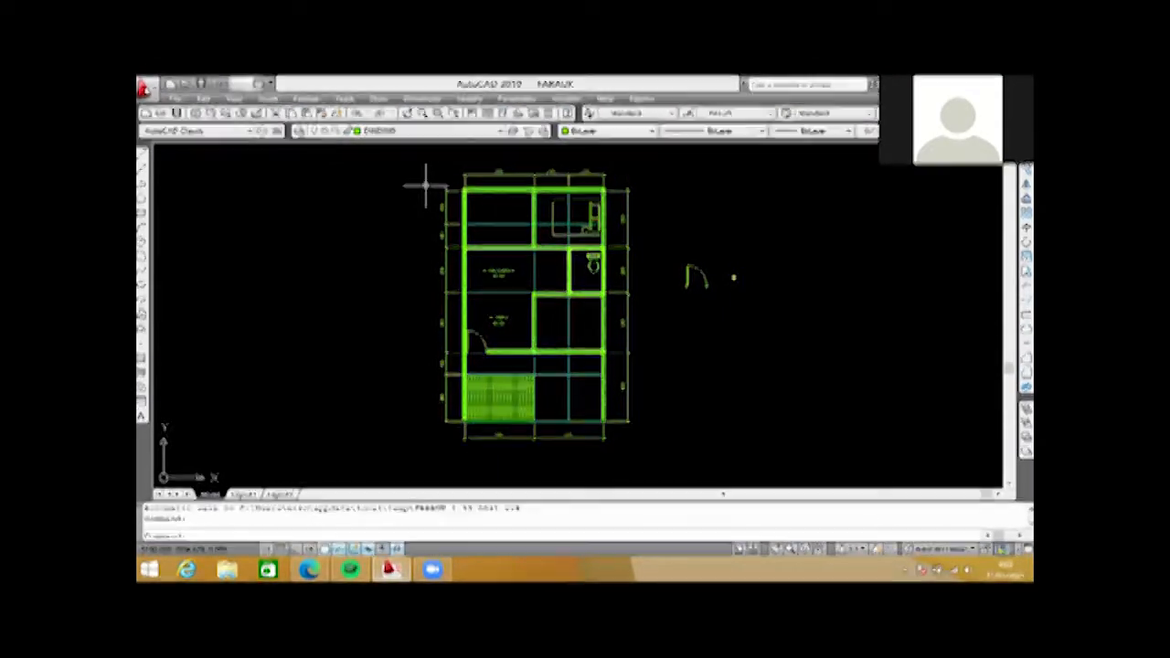
pyautogui.click(143, 88)
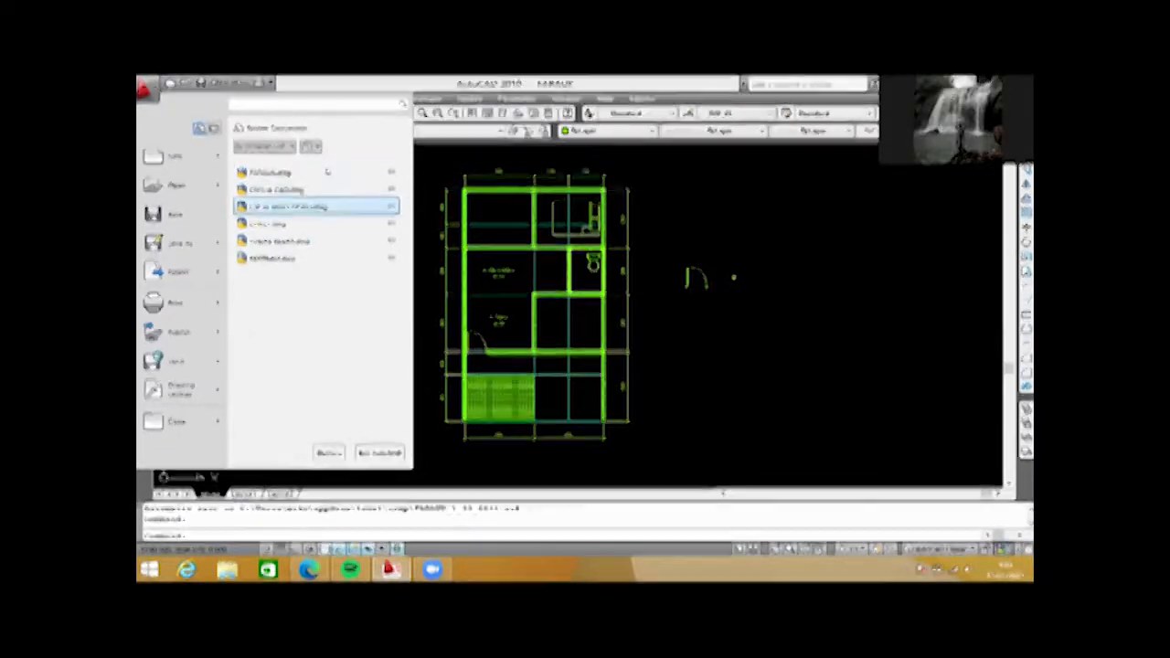
pyautogui.moveTo(327, 171)
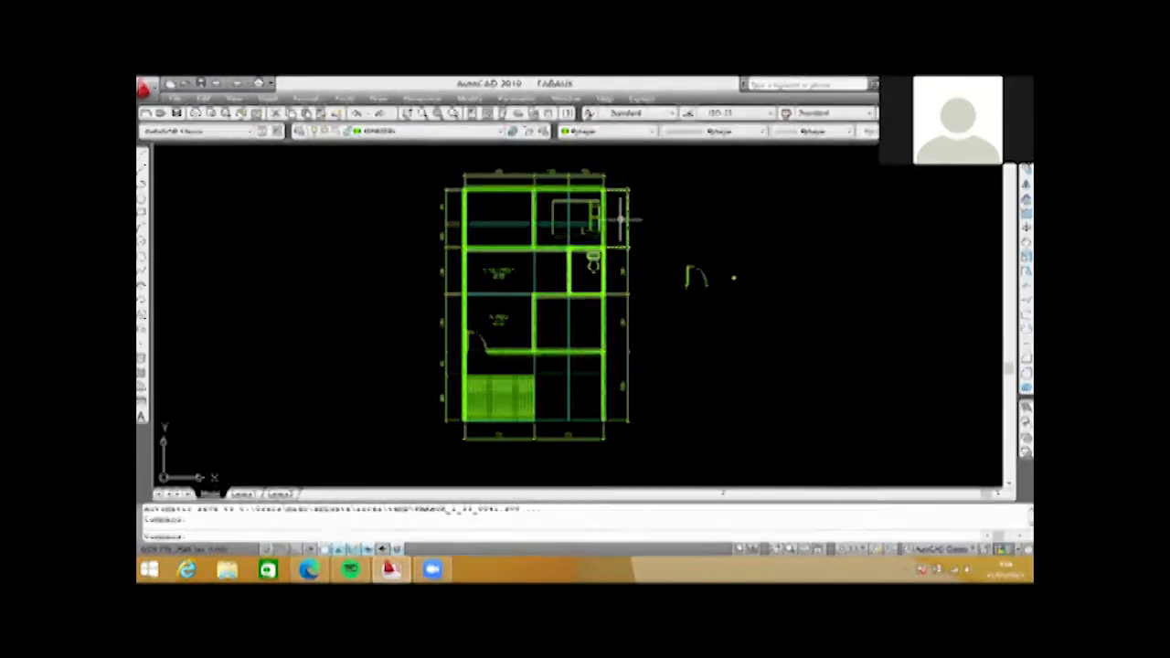
pyautogui.scroll(3, 505, 212)
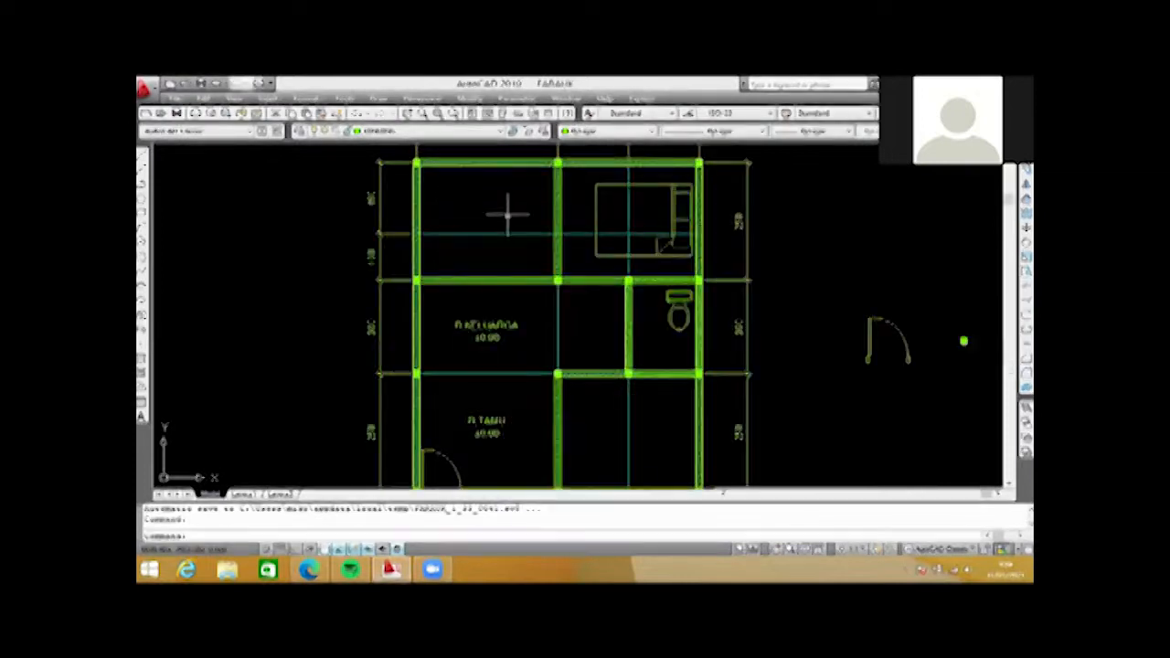
pyautogui.scroll(-4, 539, 216)
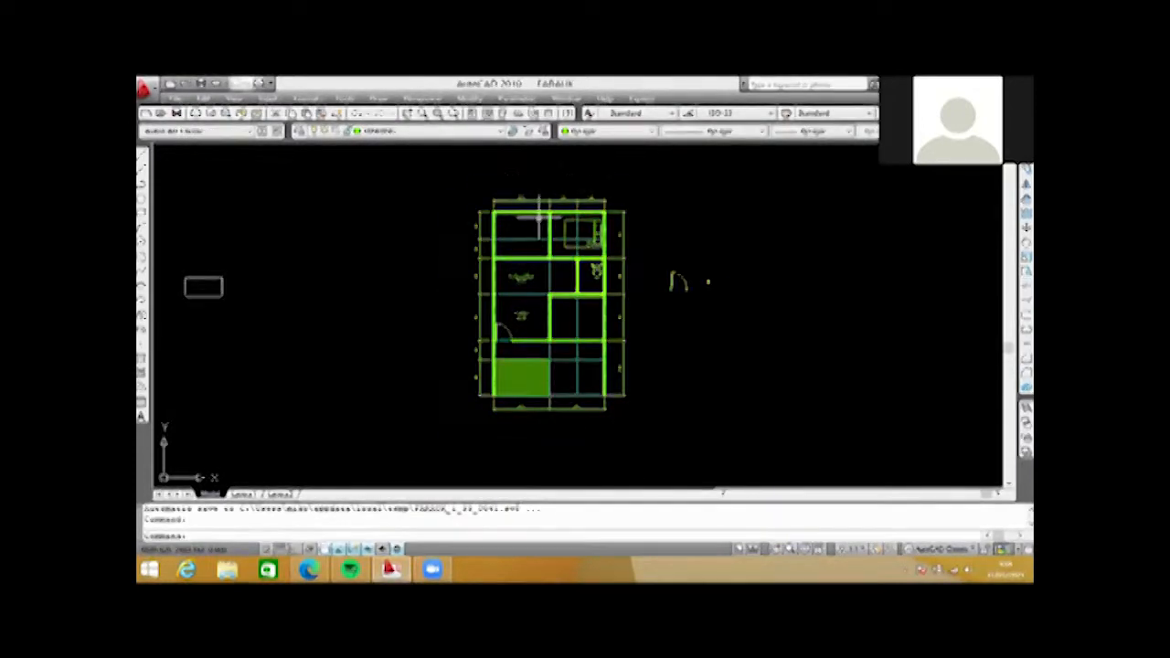
pyautogui.scroll(2, 544, 242)
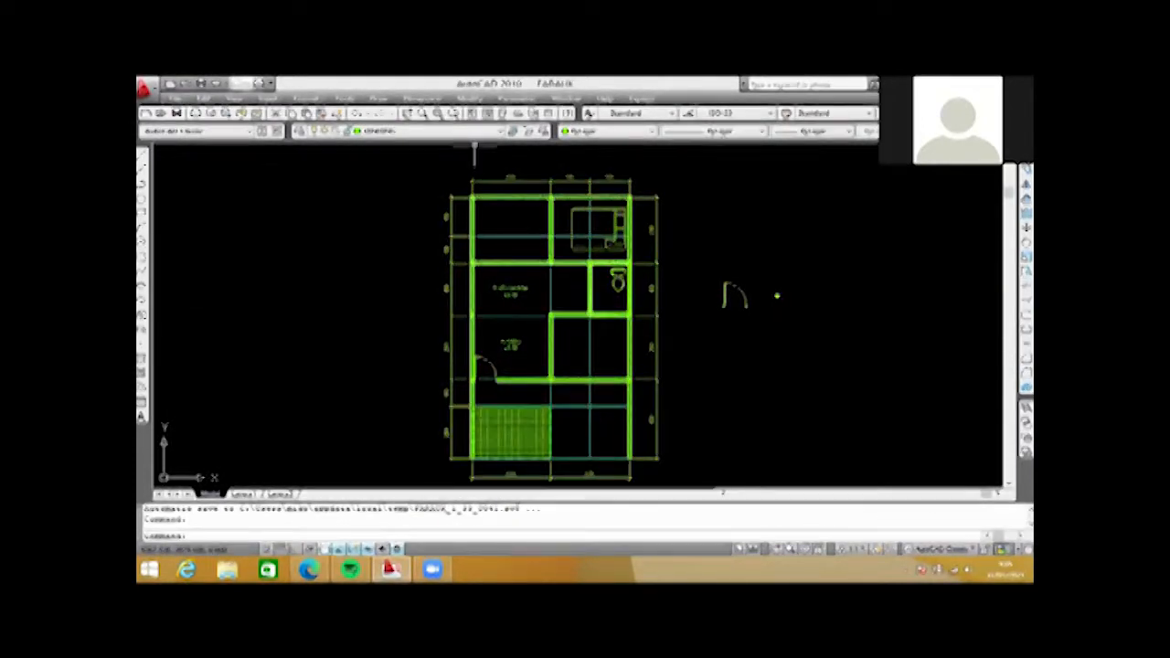
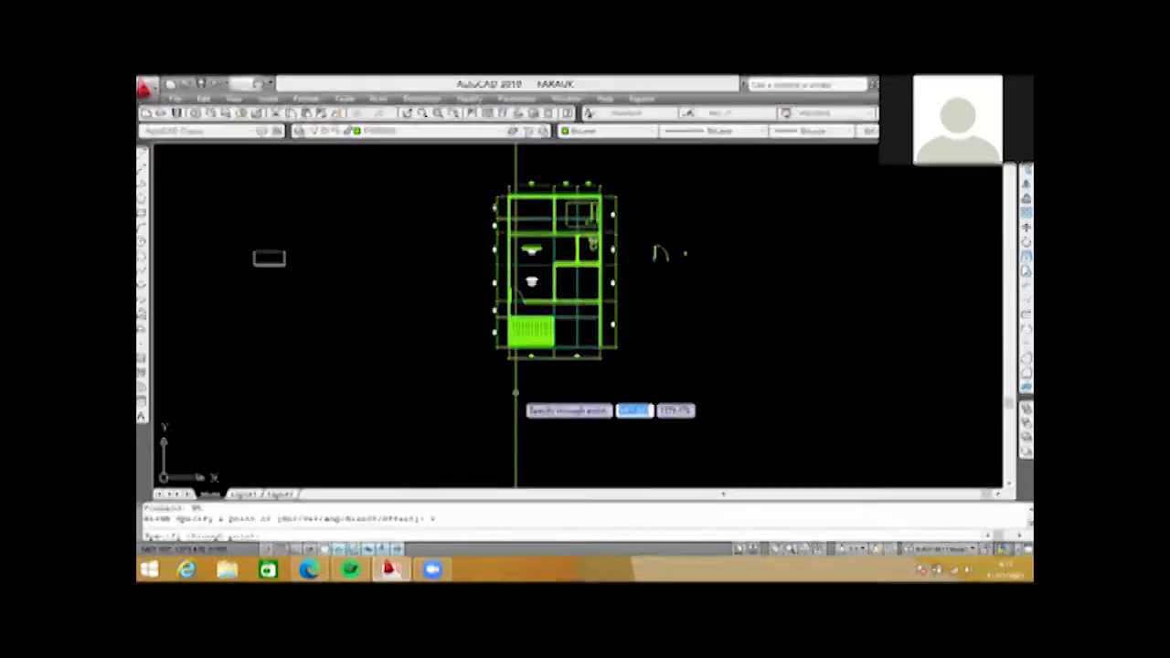
pyautogui.scroll(3, 549, 365)
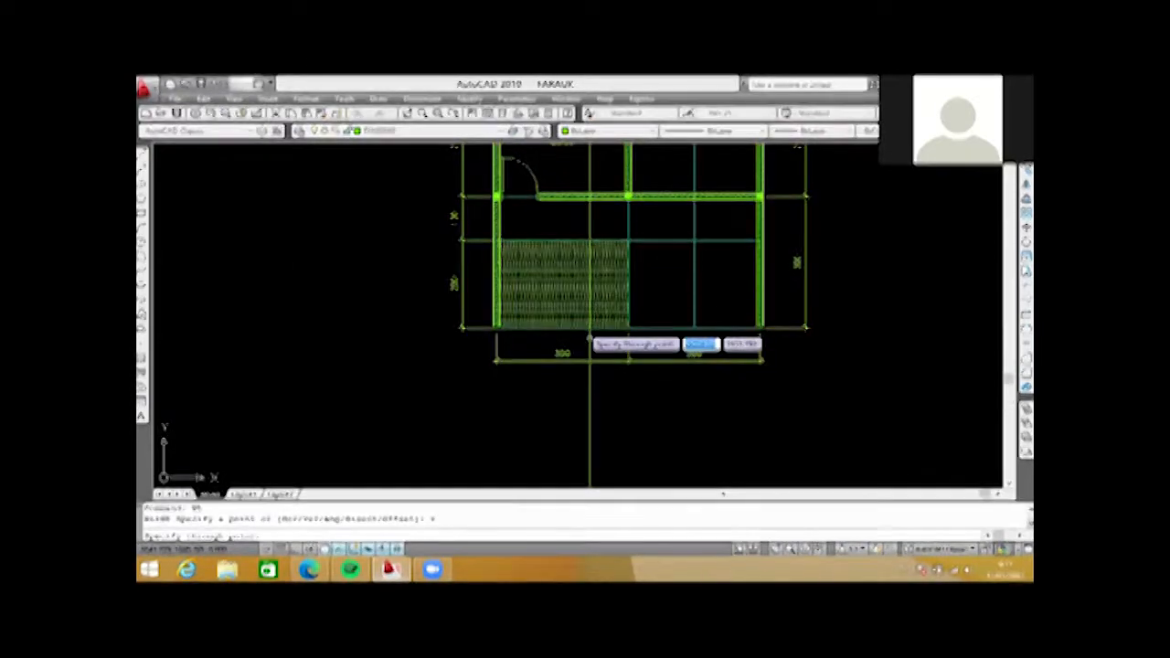
pyautogui.scroll(-8, 568, 340)
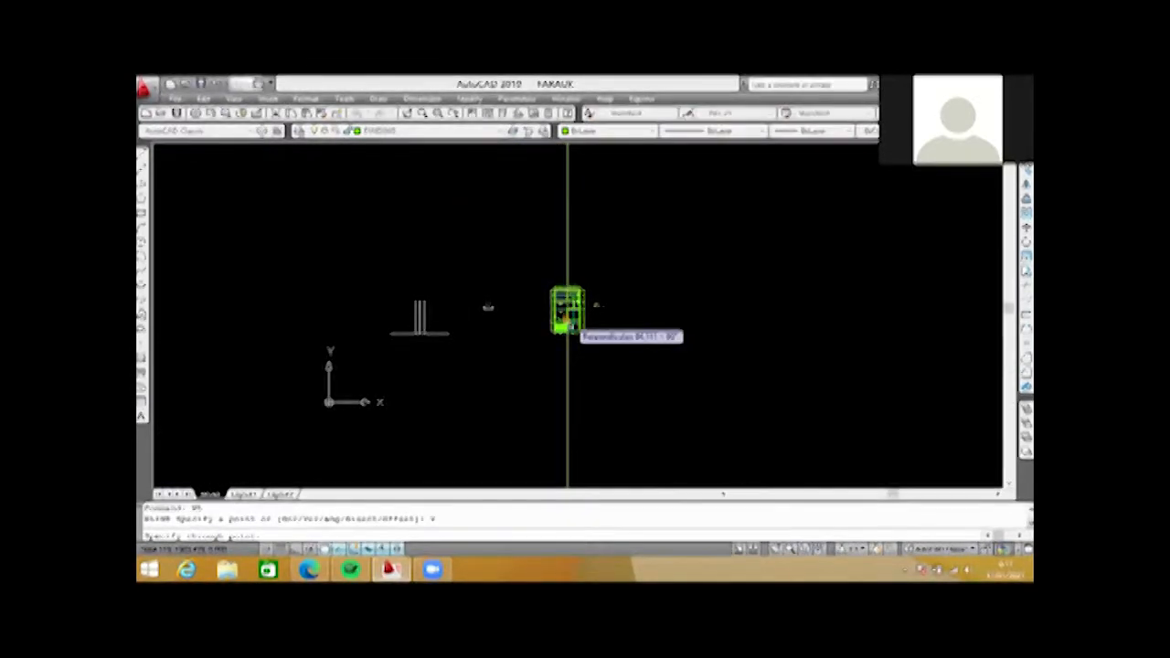
pyautogui.scroll(3, 567, 325)
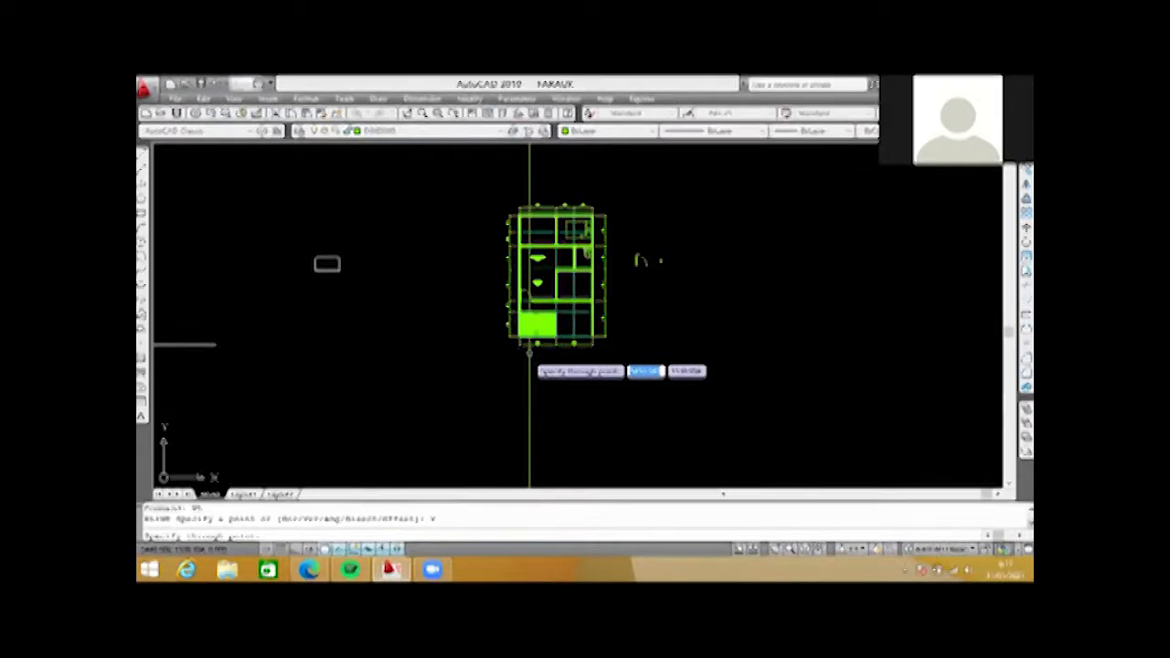
pyautogui.scroll(2, 517, 354)
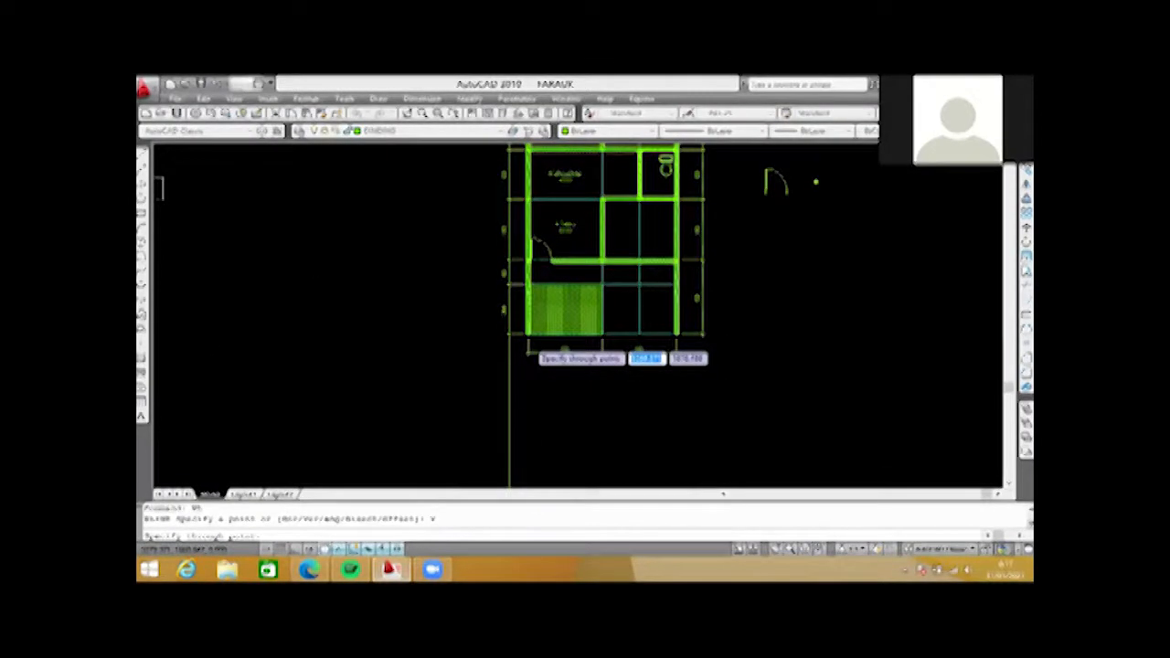
pyautogui.scroll(4, 509, 340)
pyautogui.scroll(1, 516, 343)
pyautogui.scroll(-6, 498, 302)
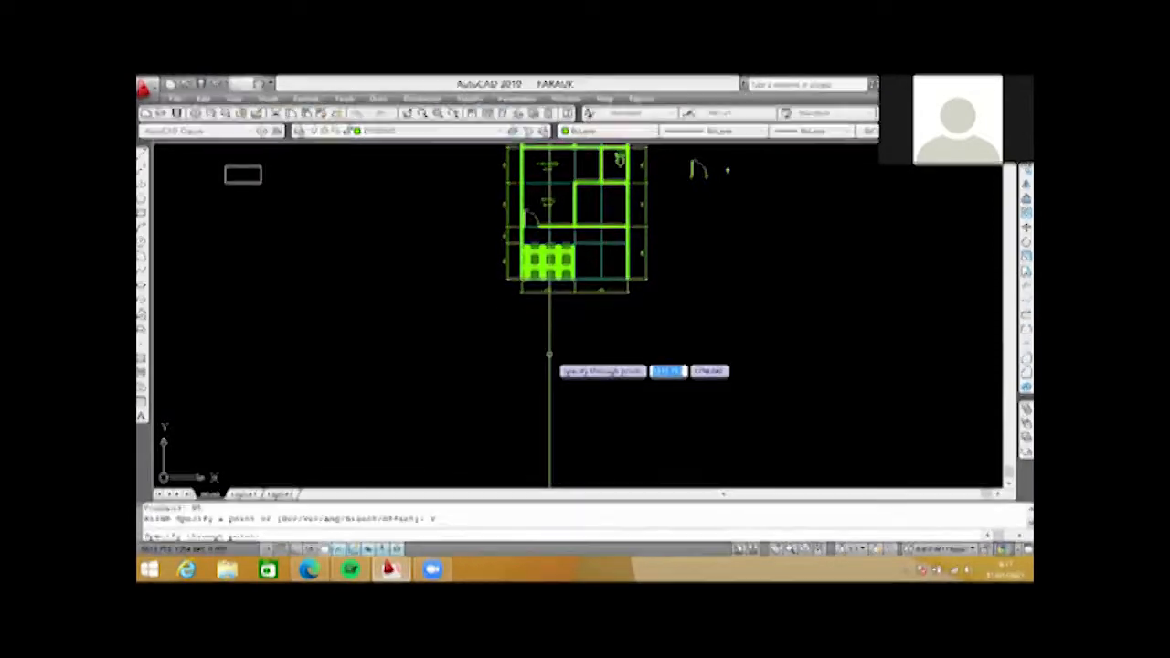
pyautogui.press('Escape')
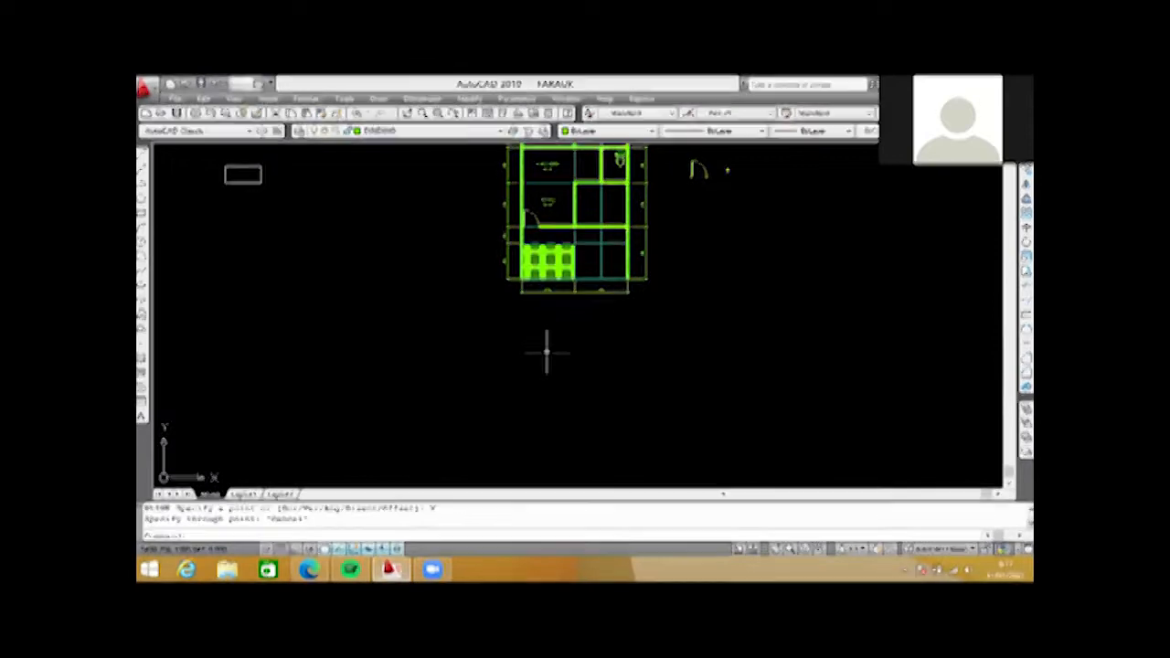
pyautogui.write('XL')
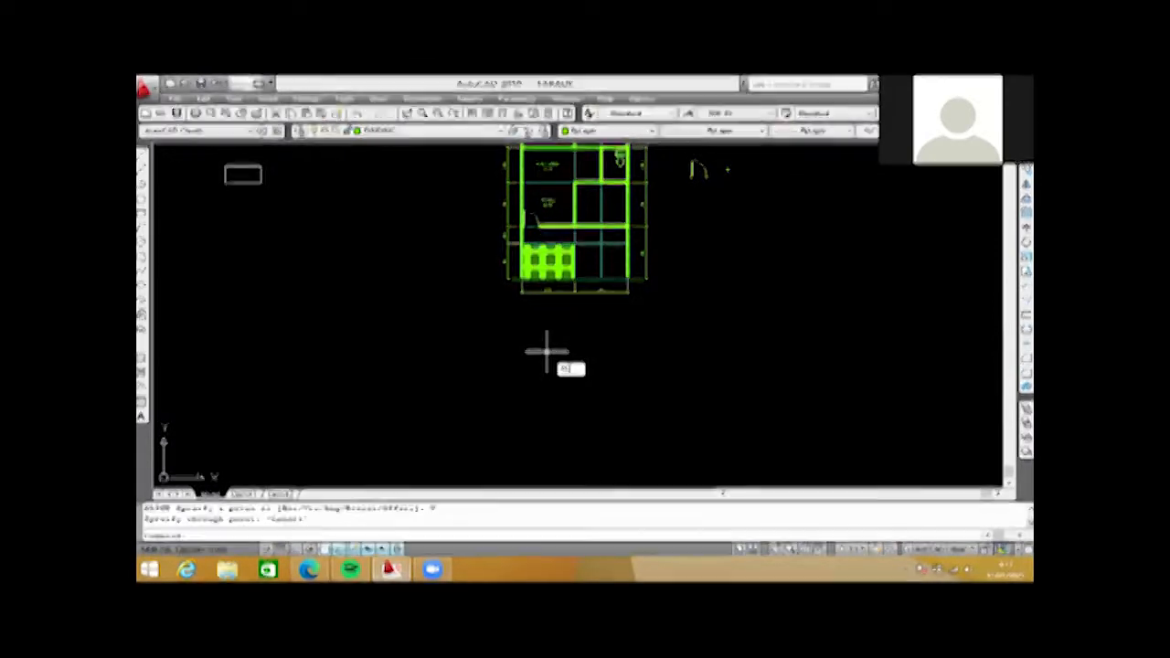
pyautogui.press('Return')
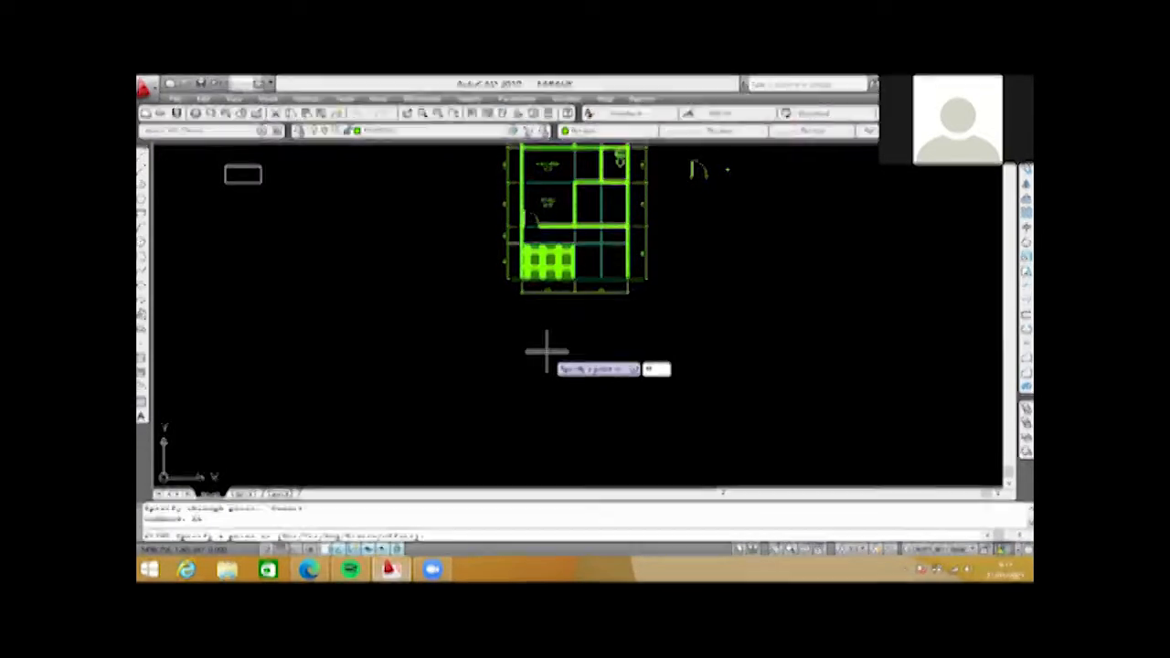
pyautogui.write('h')
pyautogui.press('Return')
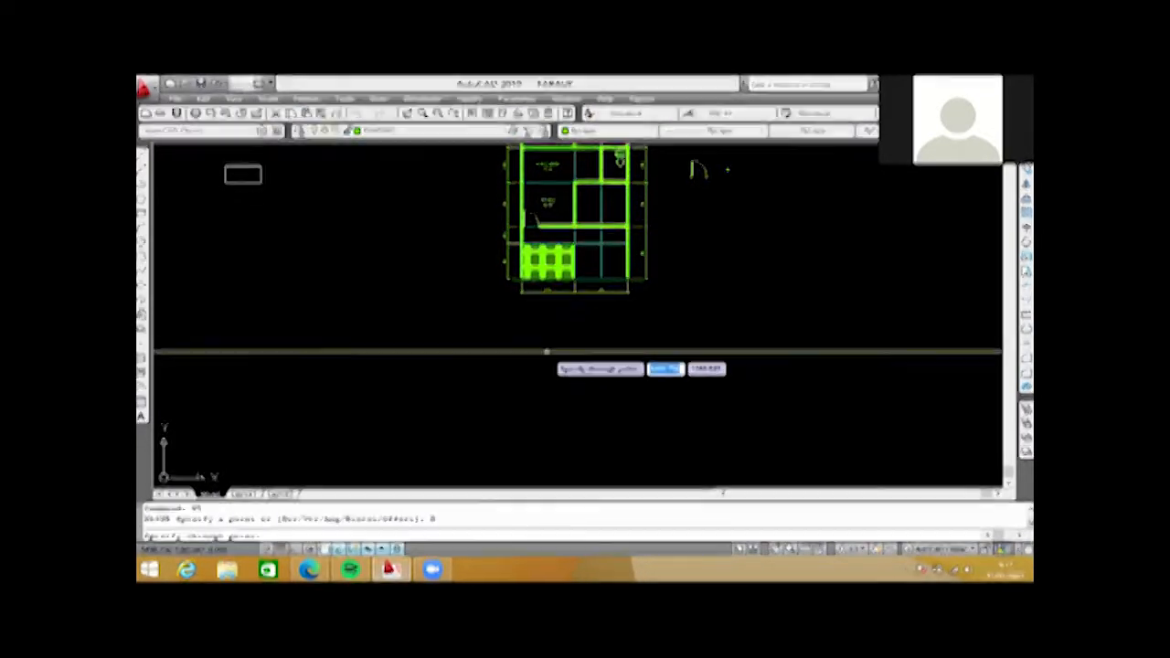
pyautogui.scroll(-3, 548, 353)
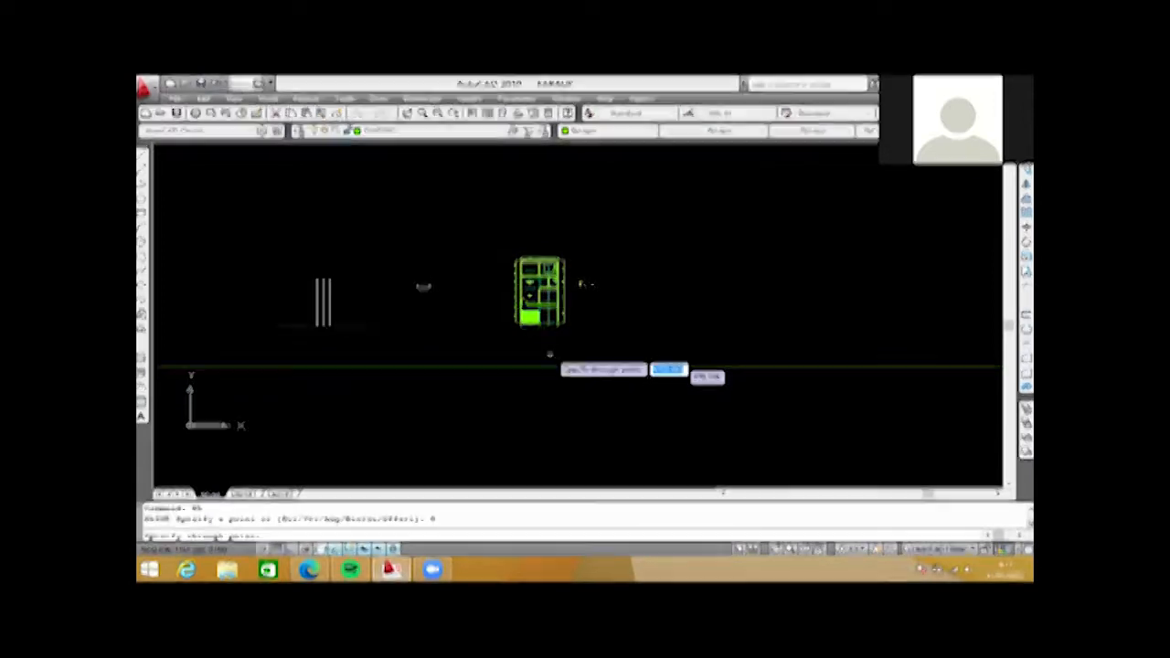
pyautogui.scroll(3, 549, 365)
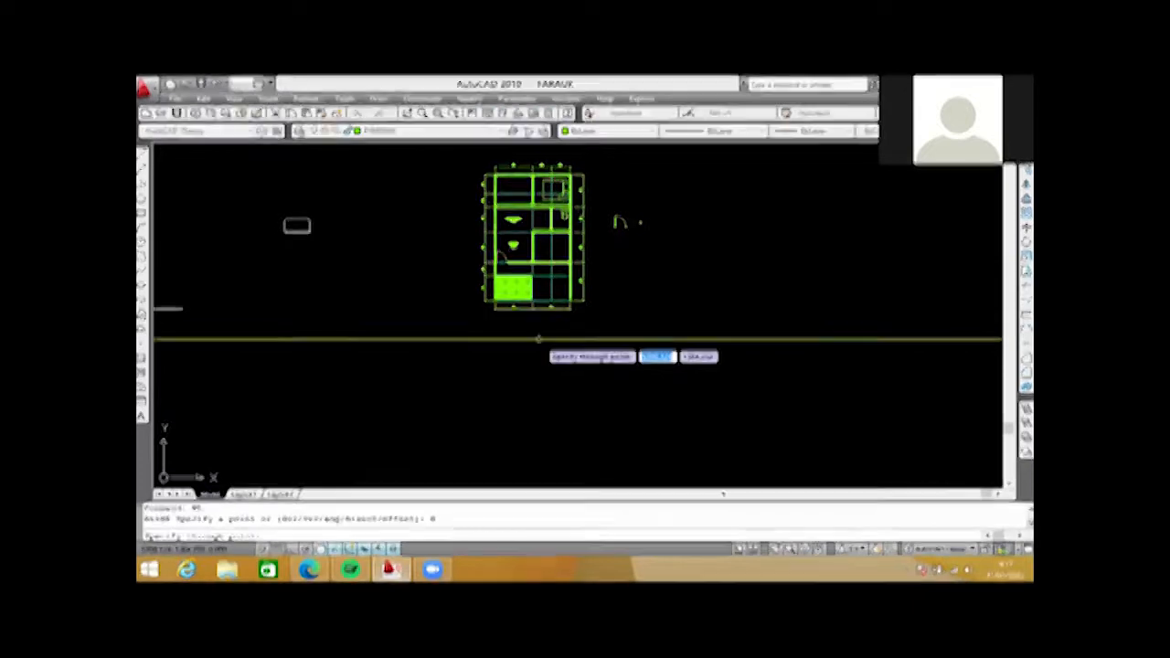
pyautogui.press('Escape')
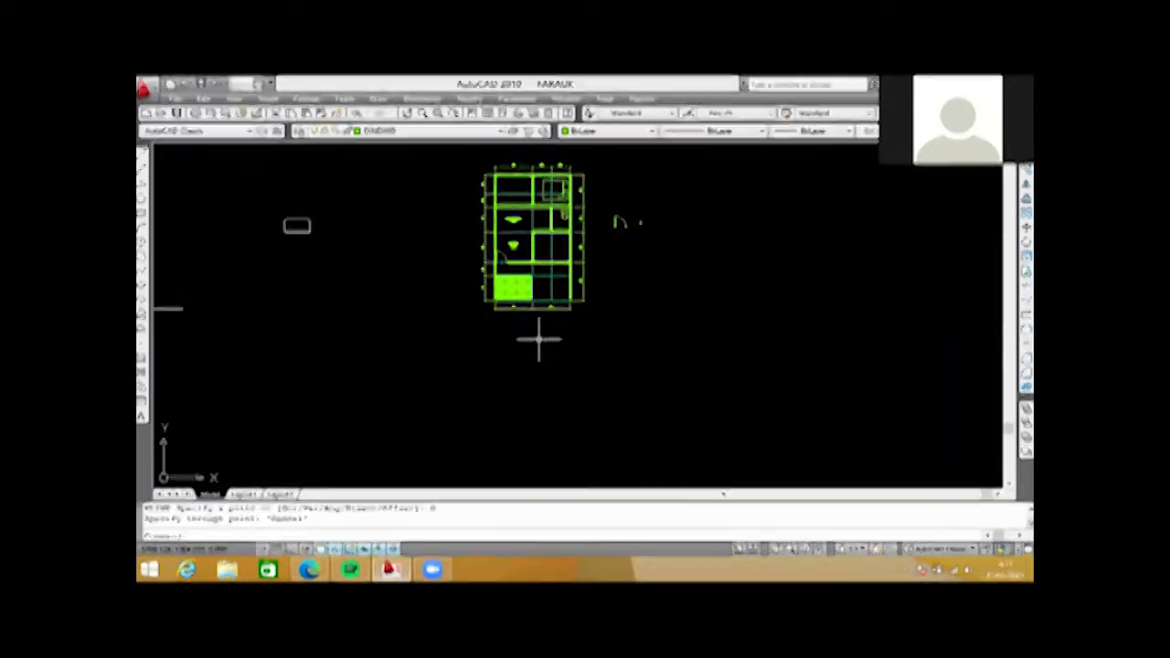
pyautogui.write('xl')
pyautogui.press('Return')
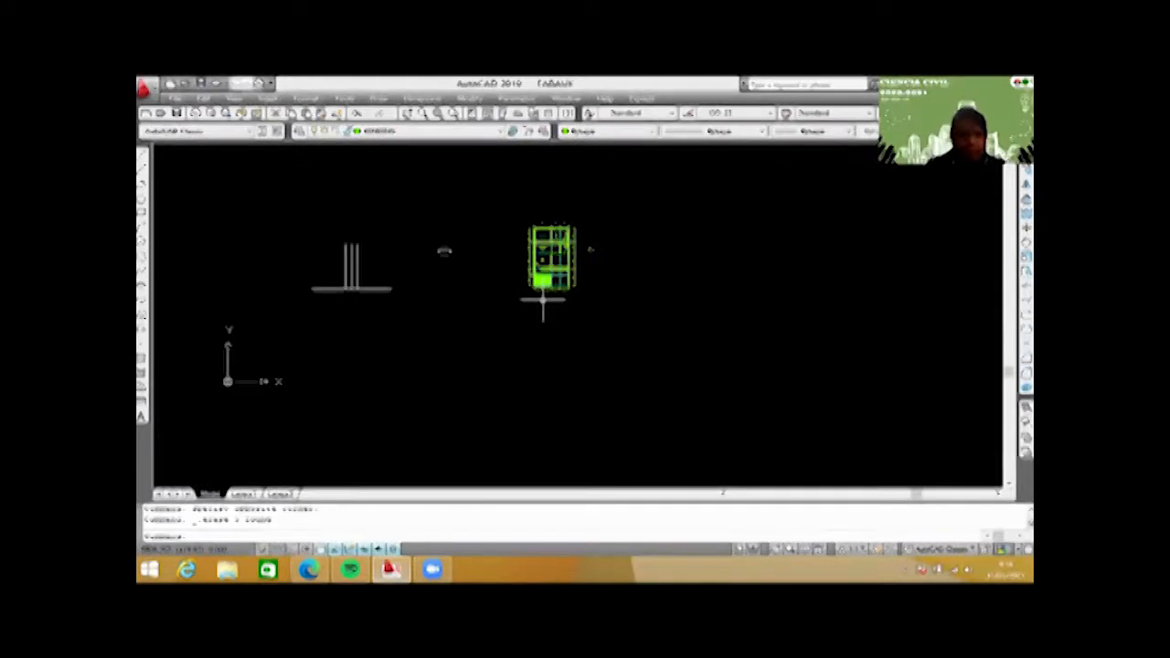
pyautogui.scroll(-2, 543, 300)
pyautogui.scroll(3, 549, 307)
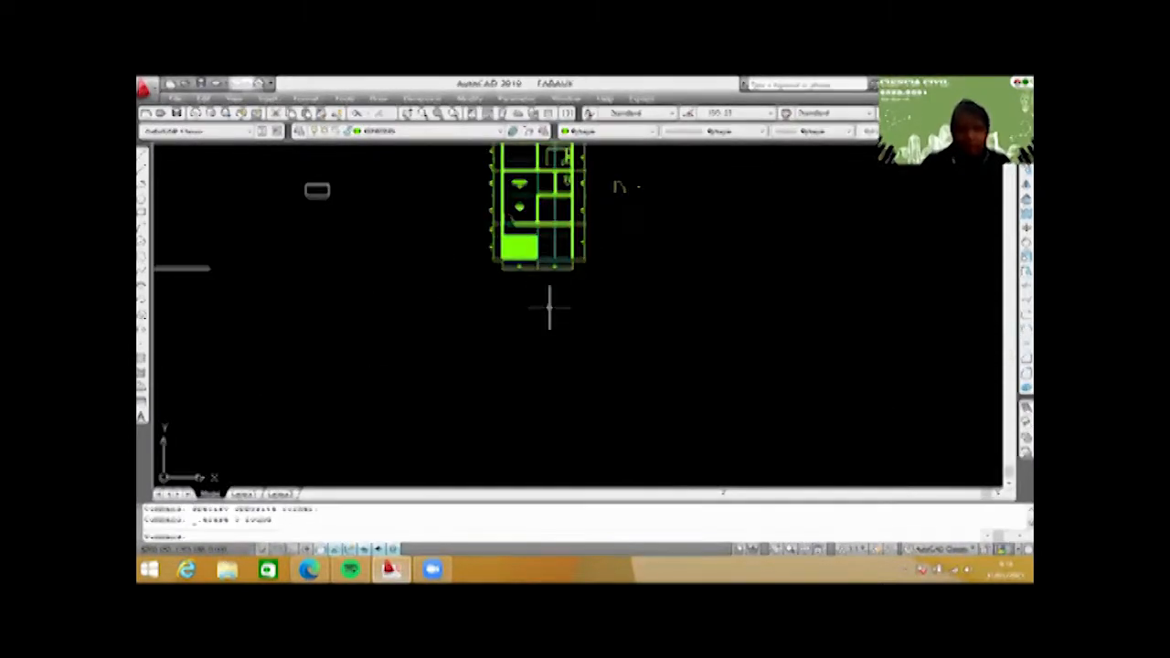
pyautogui.scroll(-1, 544, 277)
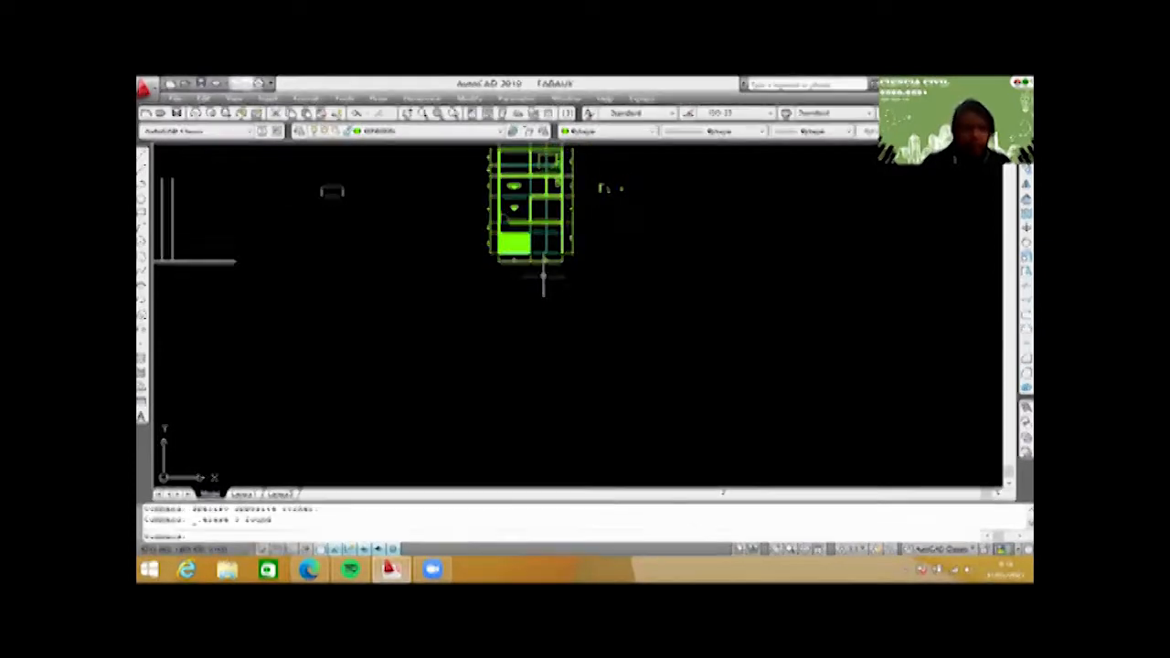
pyautogui.scroll(2, 536, 290)
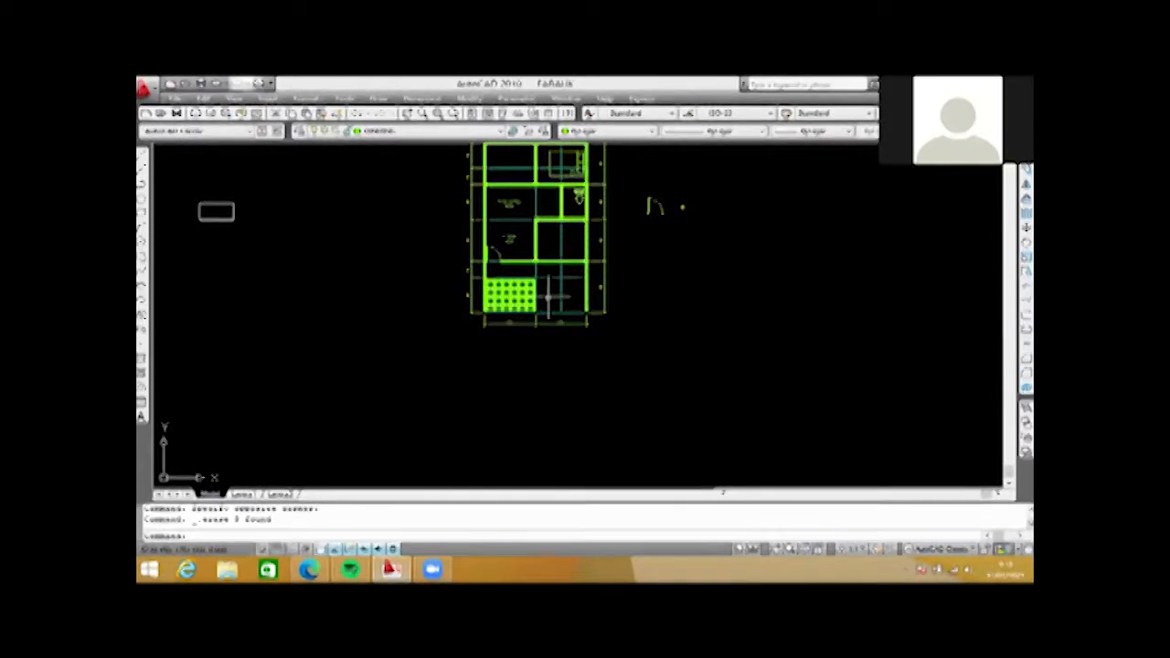
pyautogui.write('xl')
pyautogui.press('Return')
pyautogui.write('v')
pyautogui.press('Return')
pyautogui.scroll(2, 482, 316)
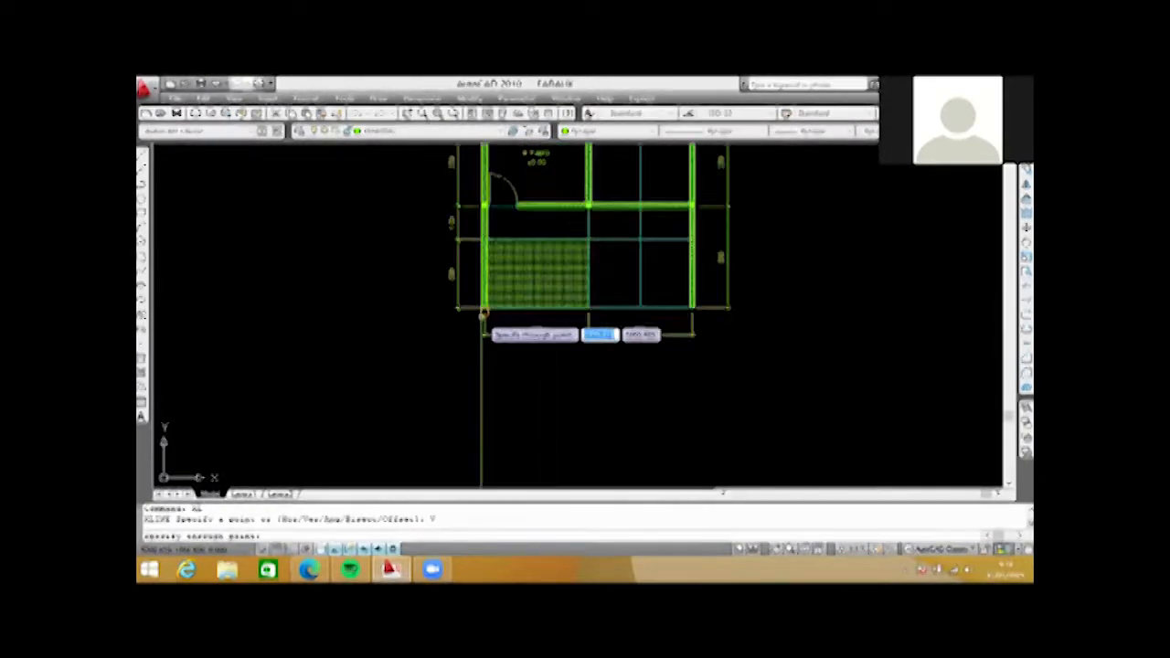
pyautogui.scroll(-3, 494, 274)
pyautogui.press('Escape')
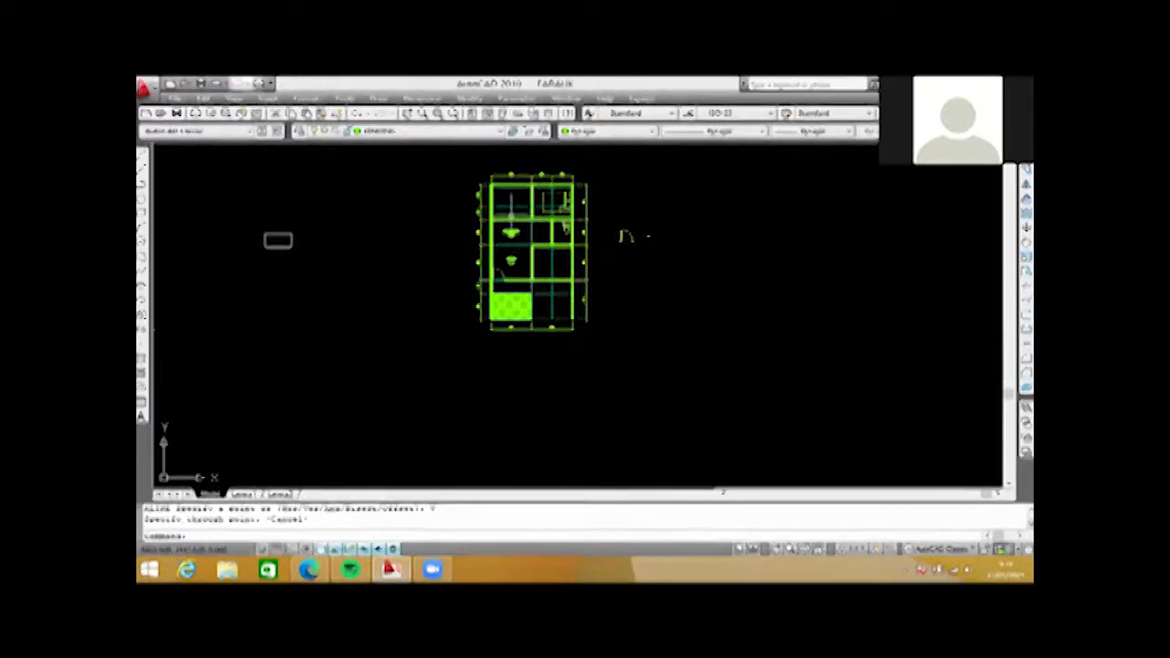
# - Draw a horizontal section line across the floor plan through R.TAMU, adding a slanted and a vertical segment as its arrowhead outside the plan
pyautogui.scroll(1, 258, 269)
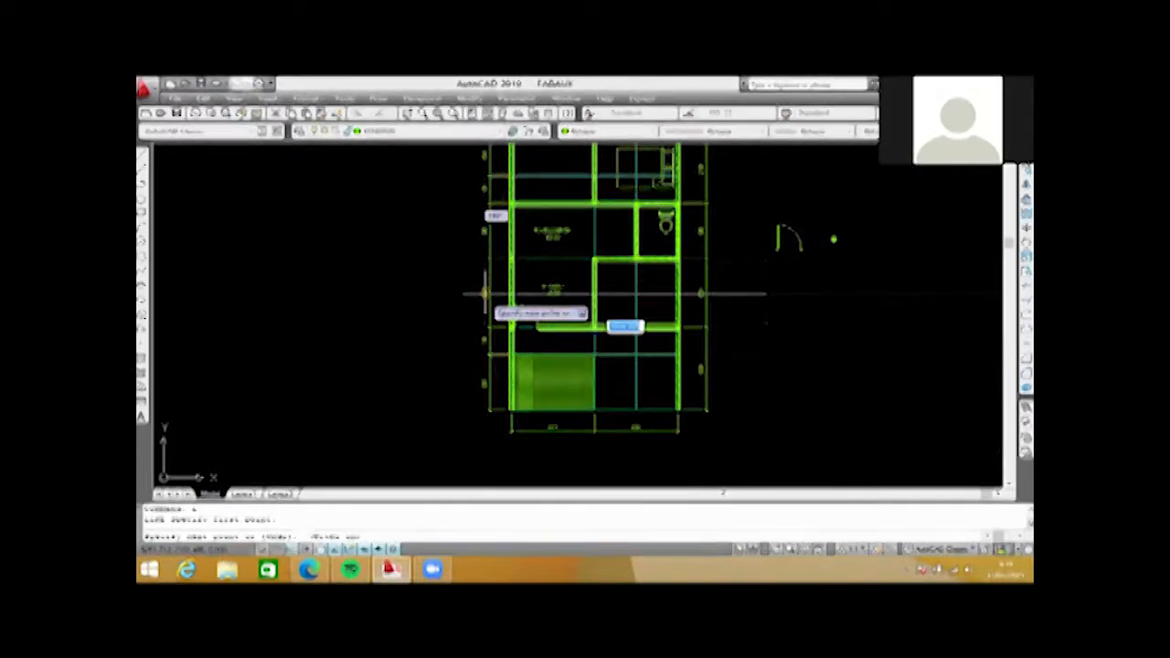
pyautogui.scroll(2, 413, 290)
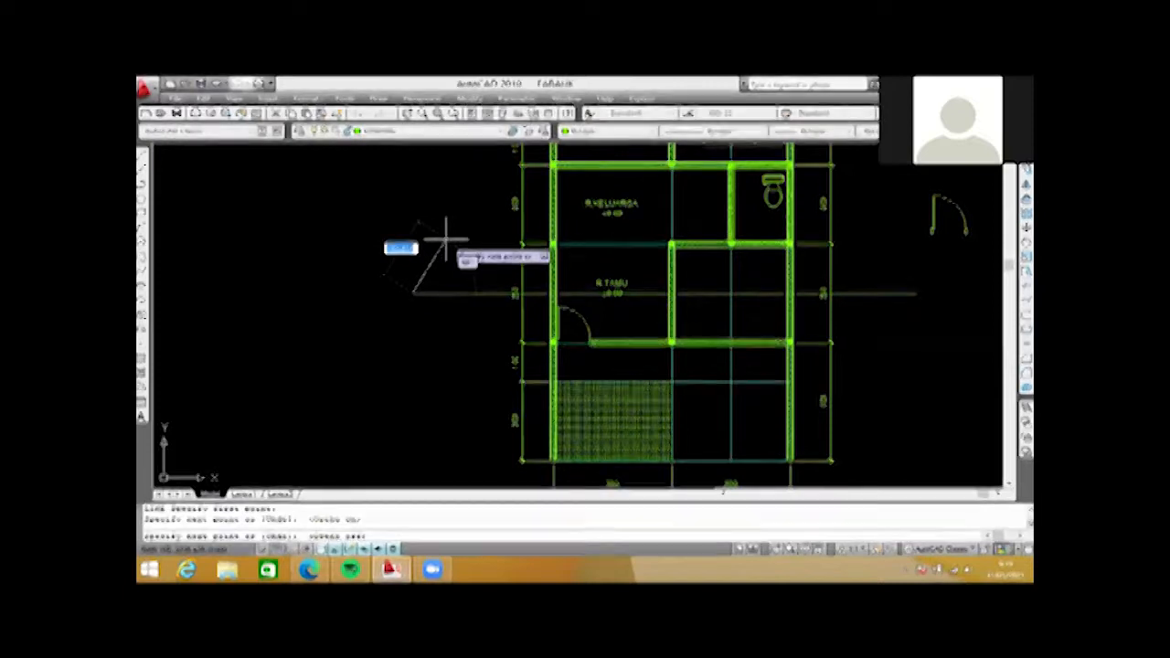
pyautogui.click(446, 241)
pyautogui.press('F8')
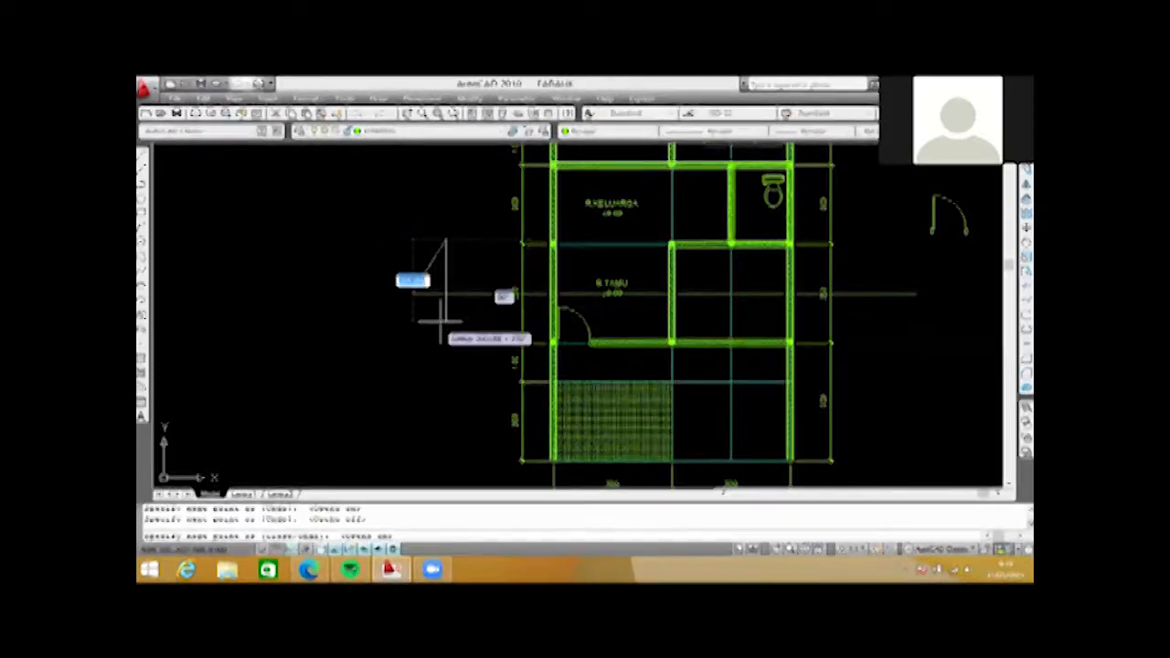
pyautogui.press('Escape')
# - Place vertical construction lines through the two outer walls and the middle wall, projecting them below the floor plan
pyautogui.scroll(-3, 379, 274)
pyautogui.scroll(-1, 387, 270)
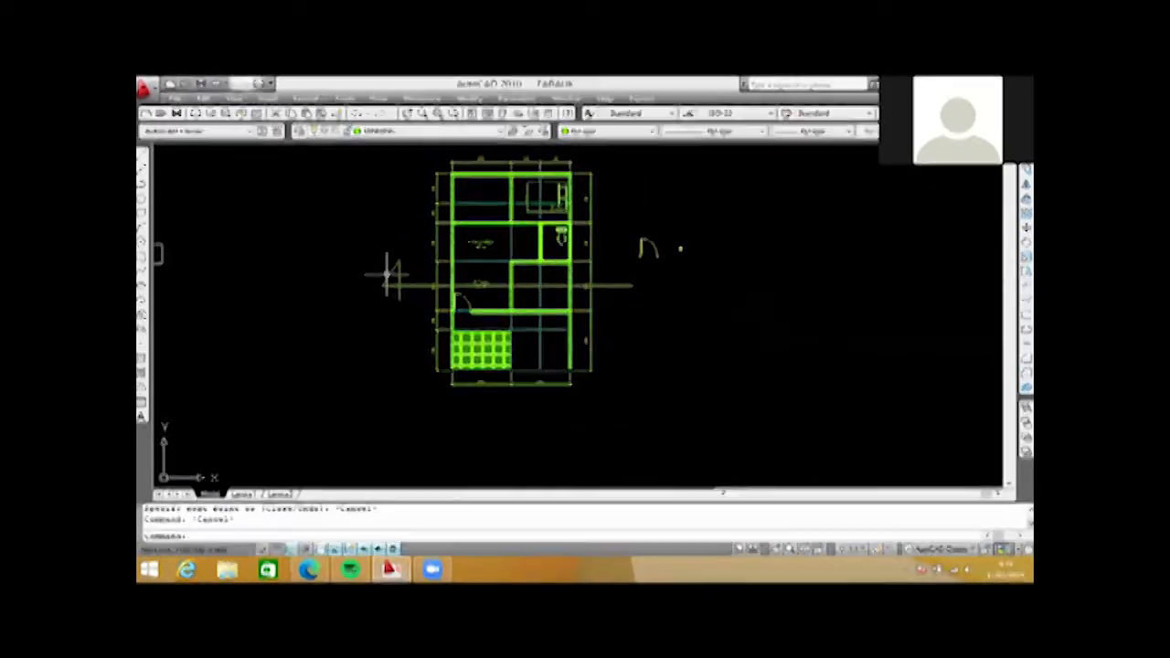
pyautogui.scroll(2, 393, 277)
pyautogui.scroll(-1, 394, 280)
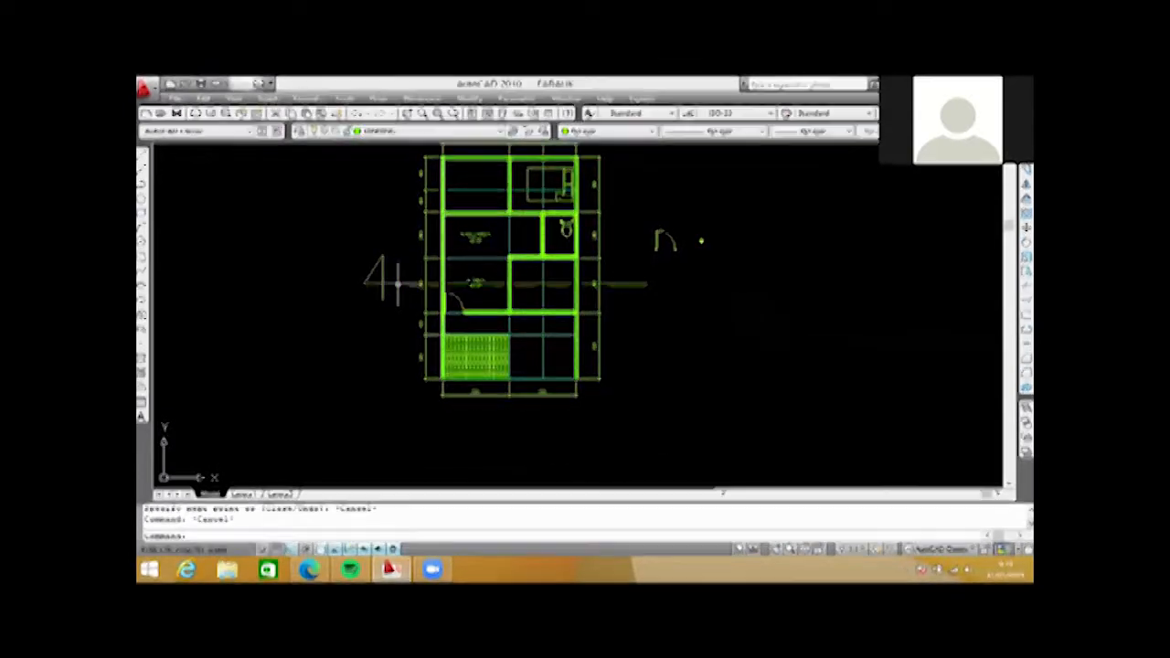
pyautogui.scroll(2, 602, 288)
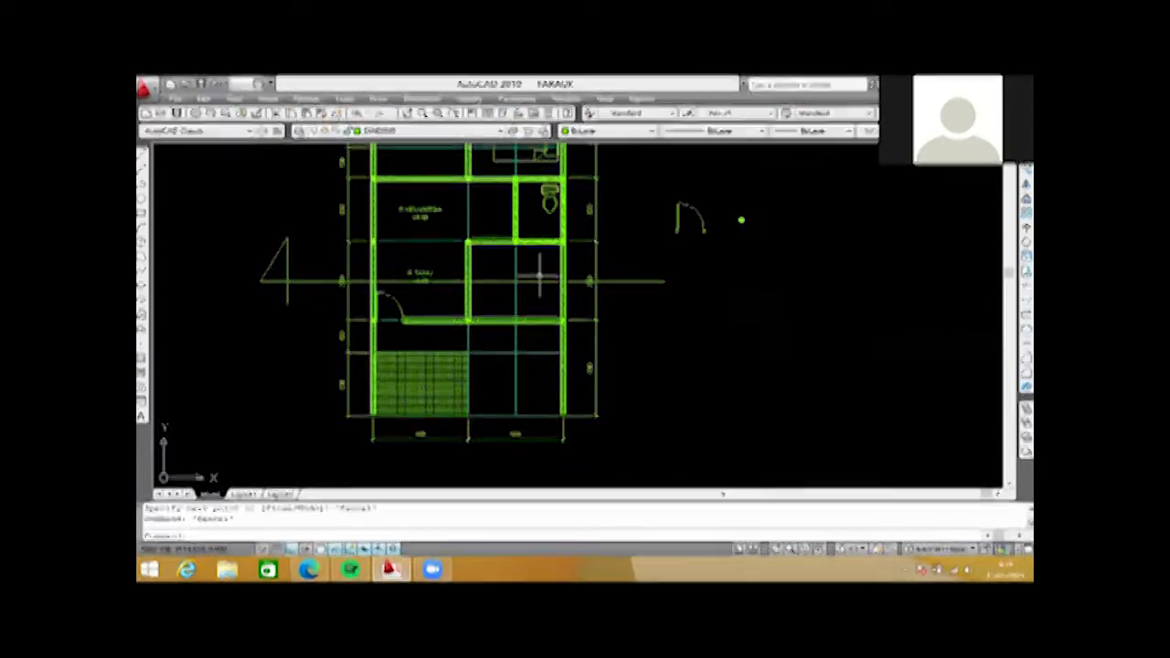
pyautogui.scroll(-2, 539, 275)
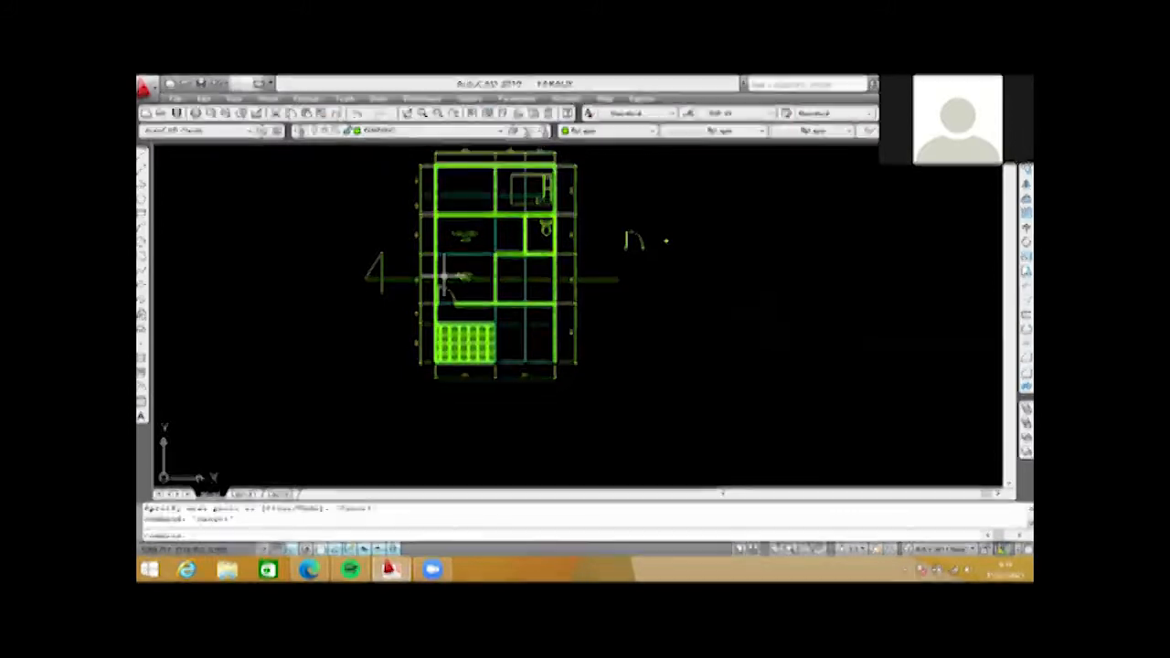
pyautogui.scroll(-2, 443, 306)
pyautogui.scroll(1, 418, 272)
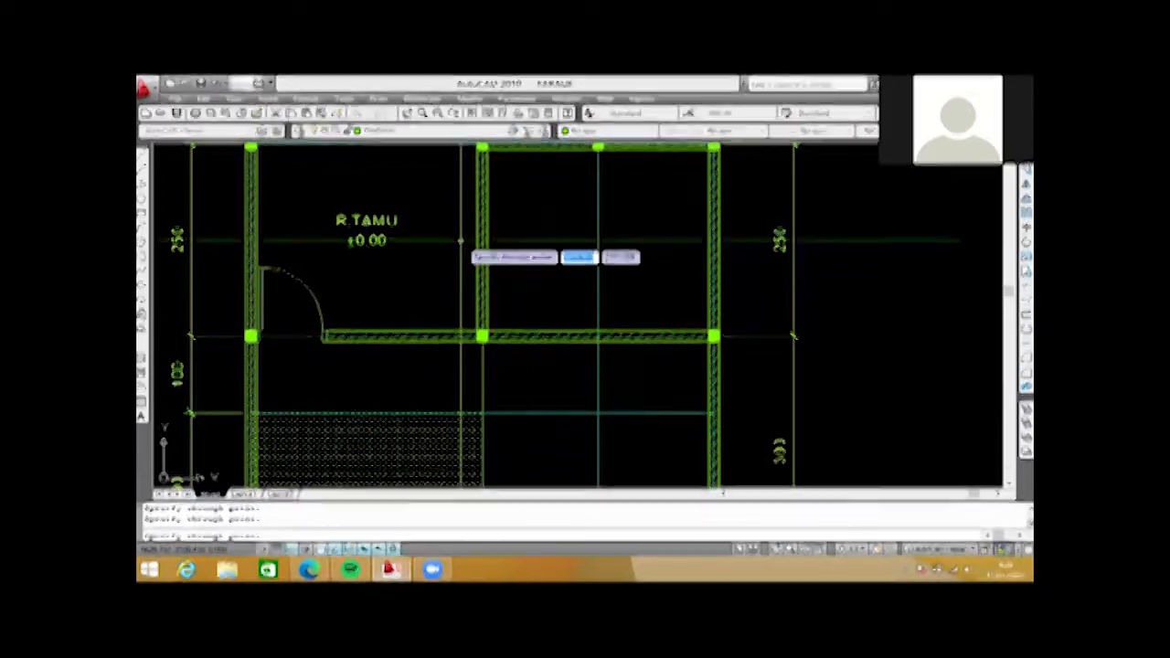
pyautogui.scroll(-8, 586, 309)
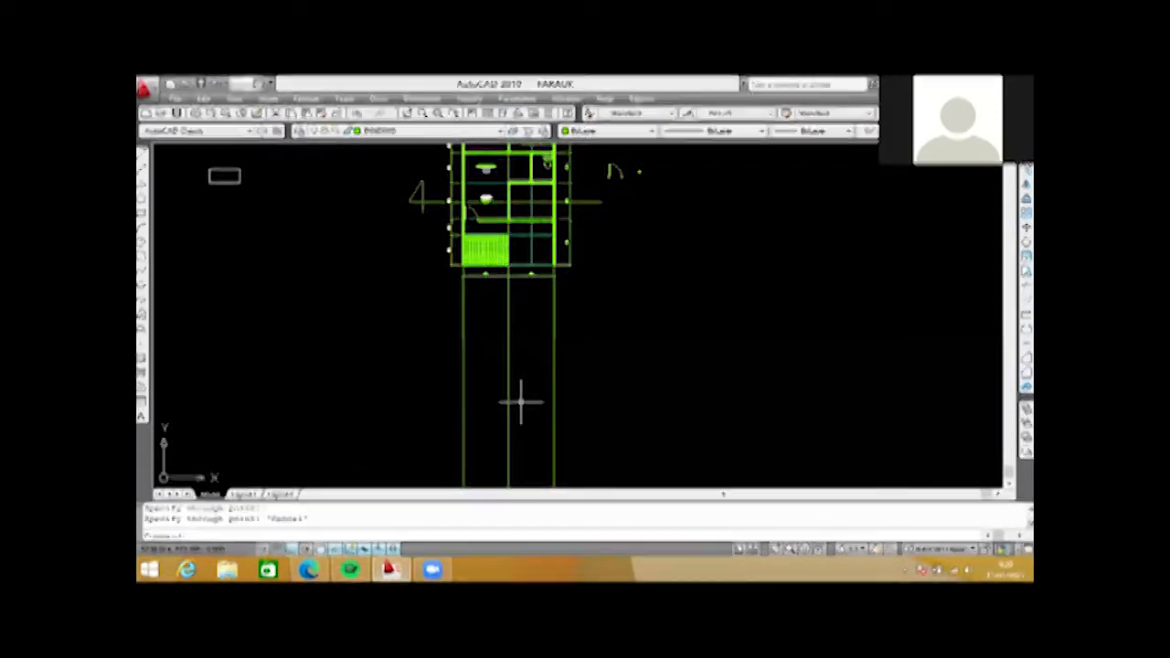
# - Draw a horizontal line below the floor plan between the two outer construction lines as the section's base
pyautogui.scroll(1, 512, 395)
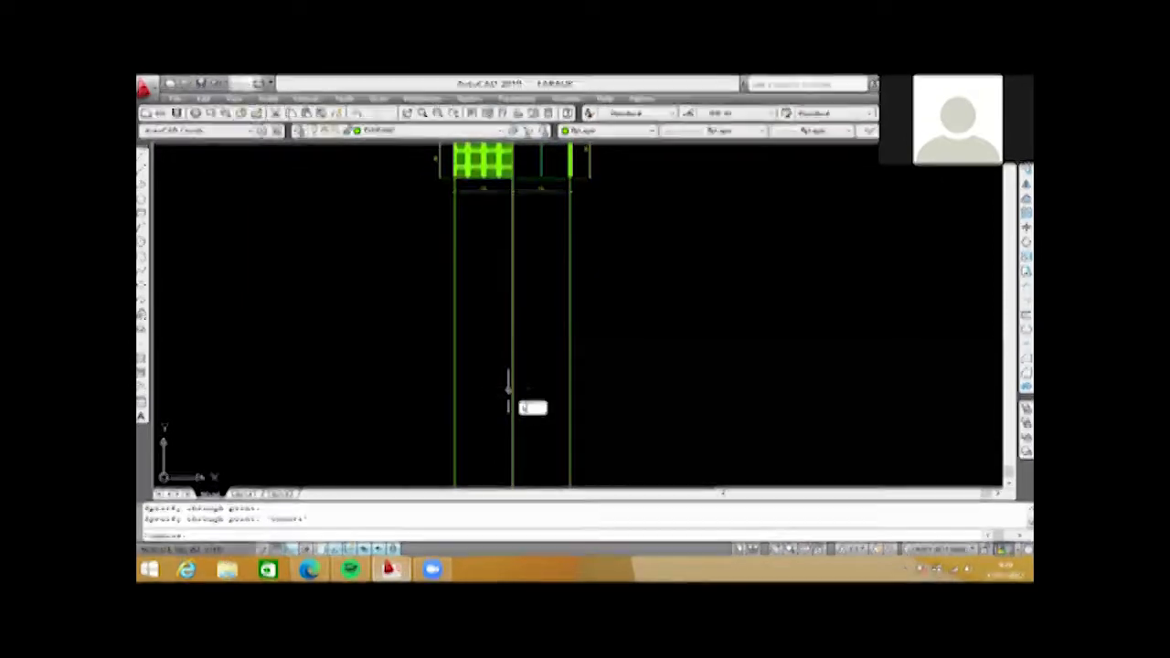
pyautogui.write('l')
pyautogui.press('Return')
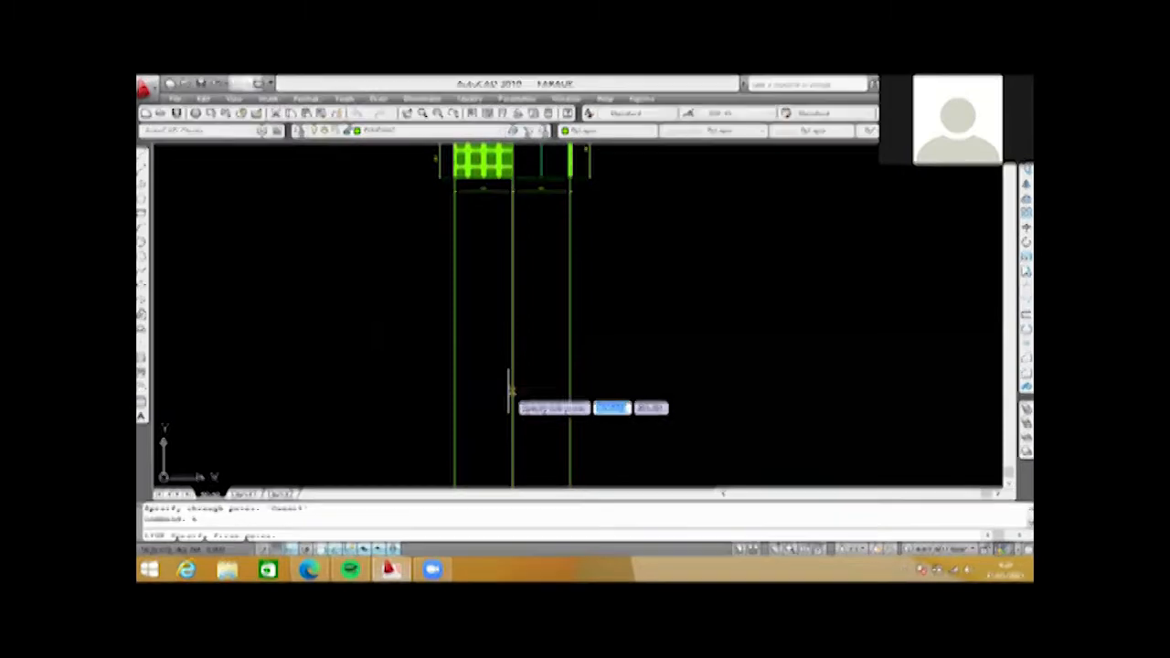
pyautogui.scroll(1, 462, 417)
pyautogui.click(452, 412)
pyautogui.click(616, 411)
pyautogui.press('Escape')
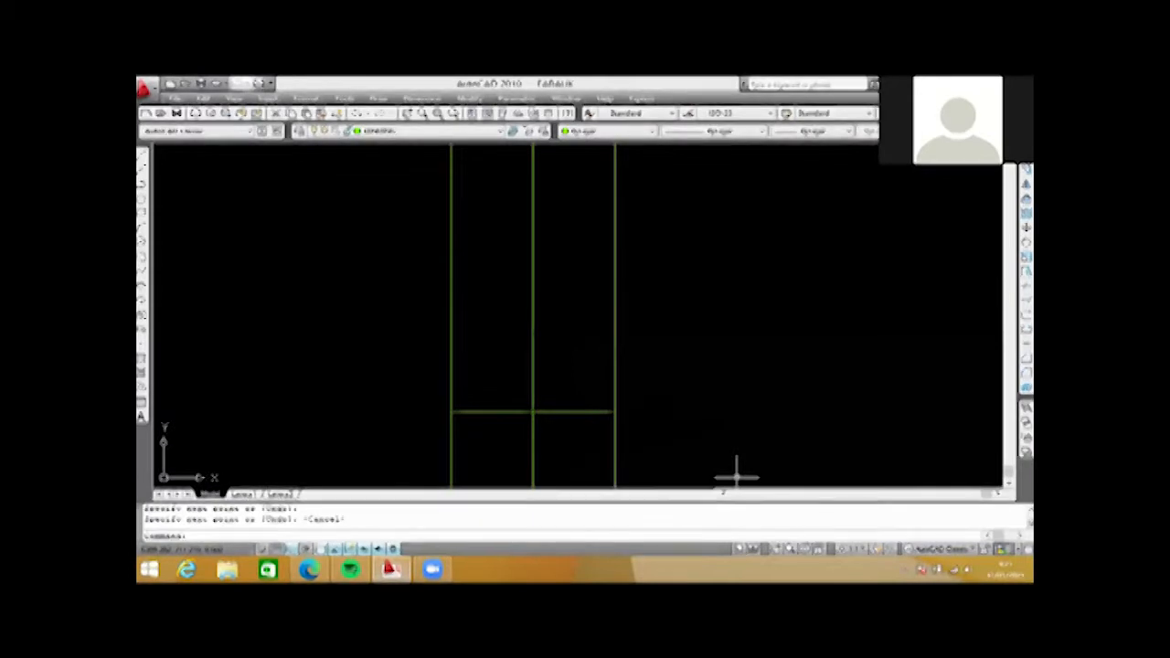
# - Offset the horizontal base line upward by 300 to mark the top of the section walls
pyautogui.scroll(-3, 595, 284)
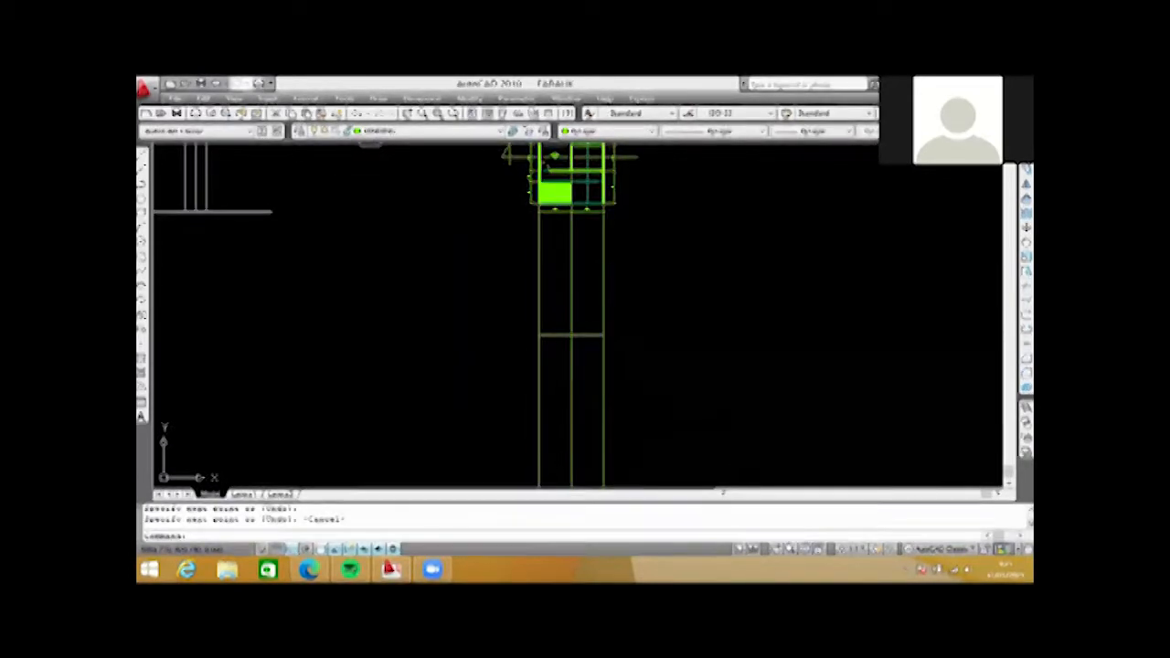
pyautogui.scroll(3, 575, 348)
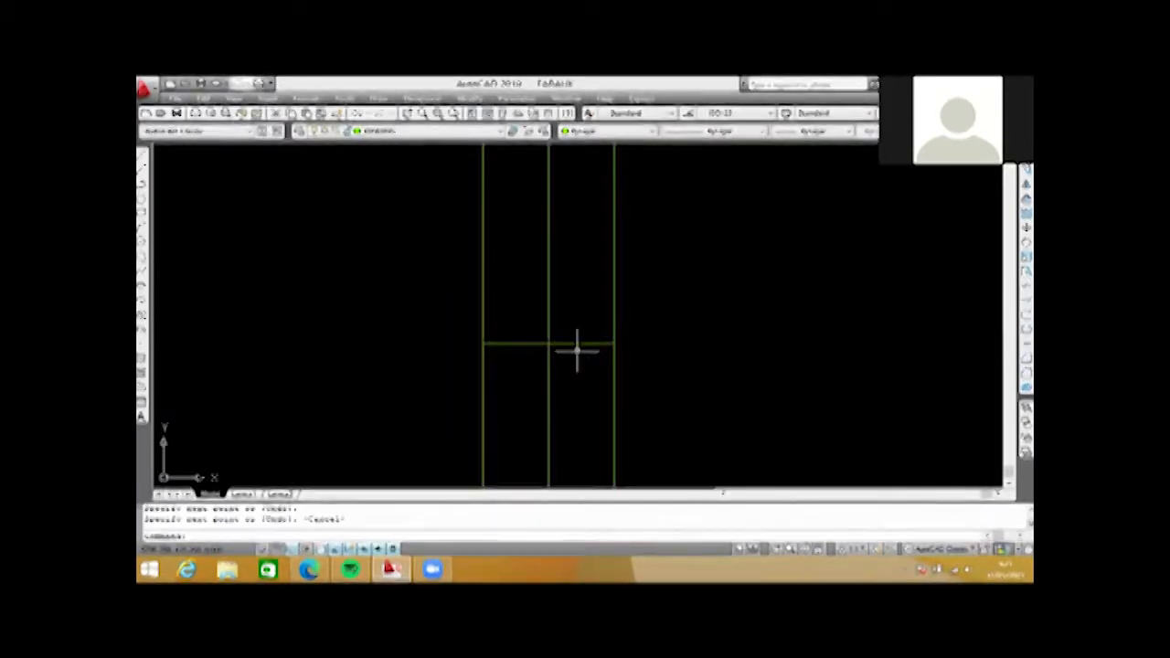
pyautogui.scroll(-2, 577, 350)
pyautogui.write('o')
pyautogui.press('Return')
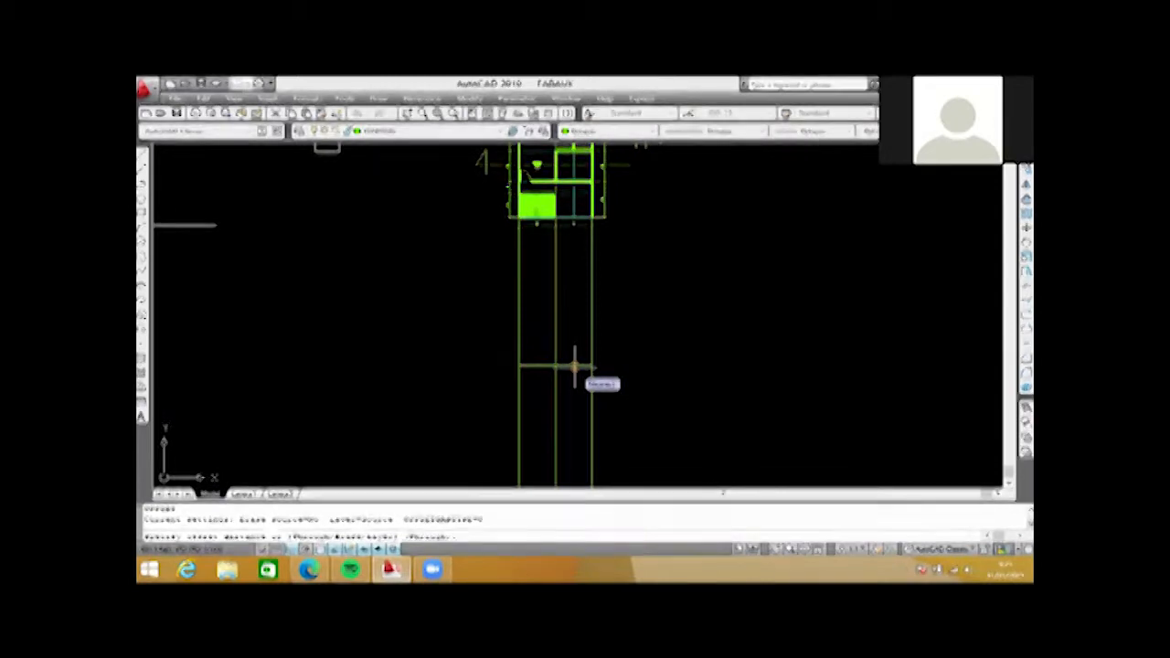
pyautogui.write('200')
pyautogui.press('Return')
pyautogui.scroll(2, 574, 367)
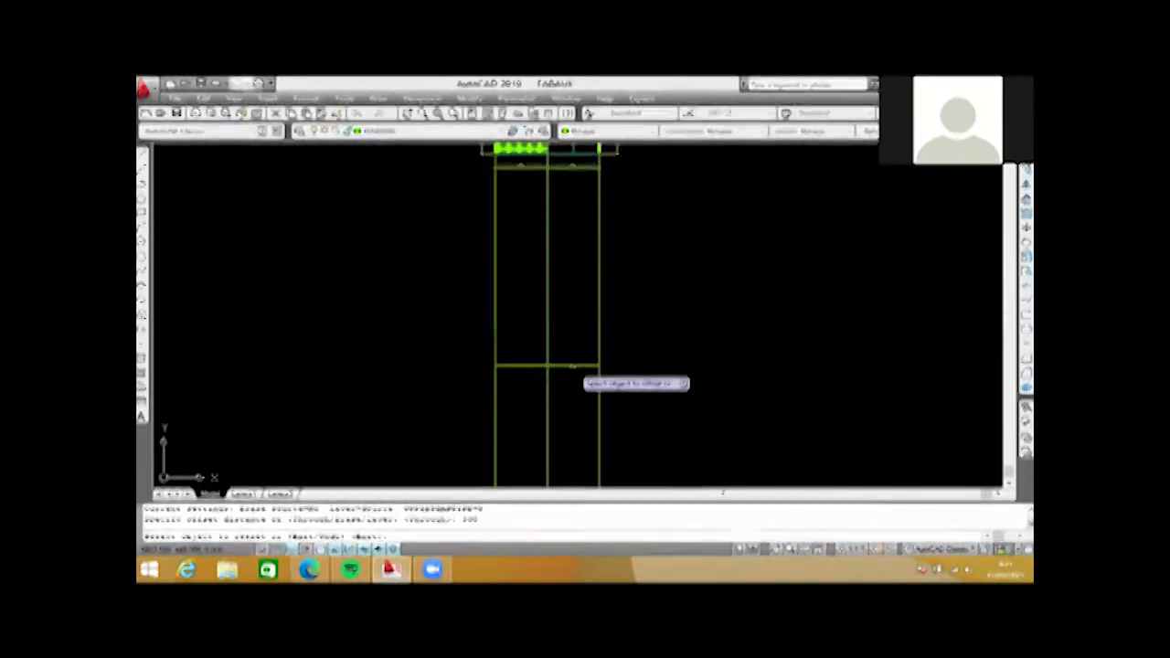
pyautogui.click(573, 367)
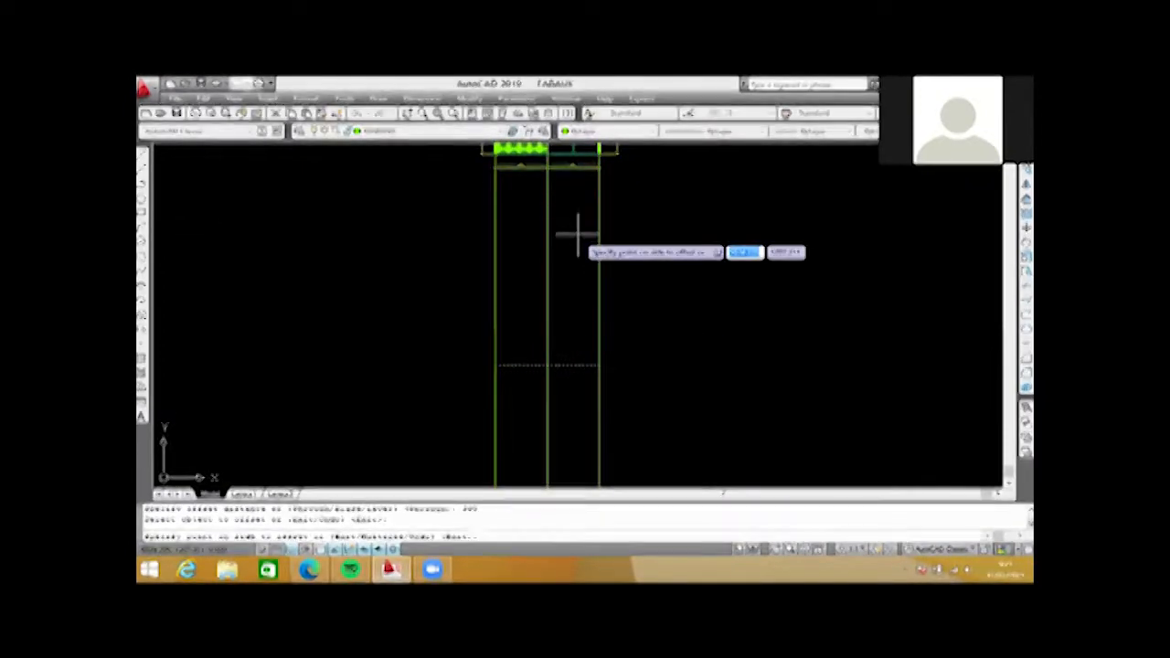
pyautogui.click(576, 235)
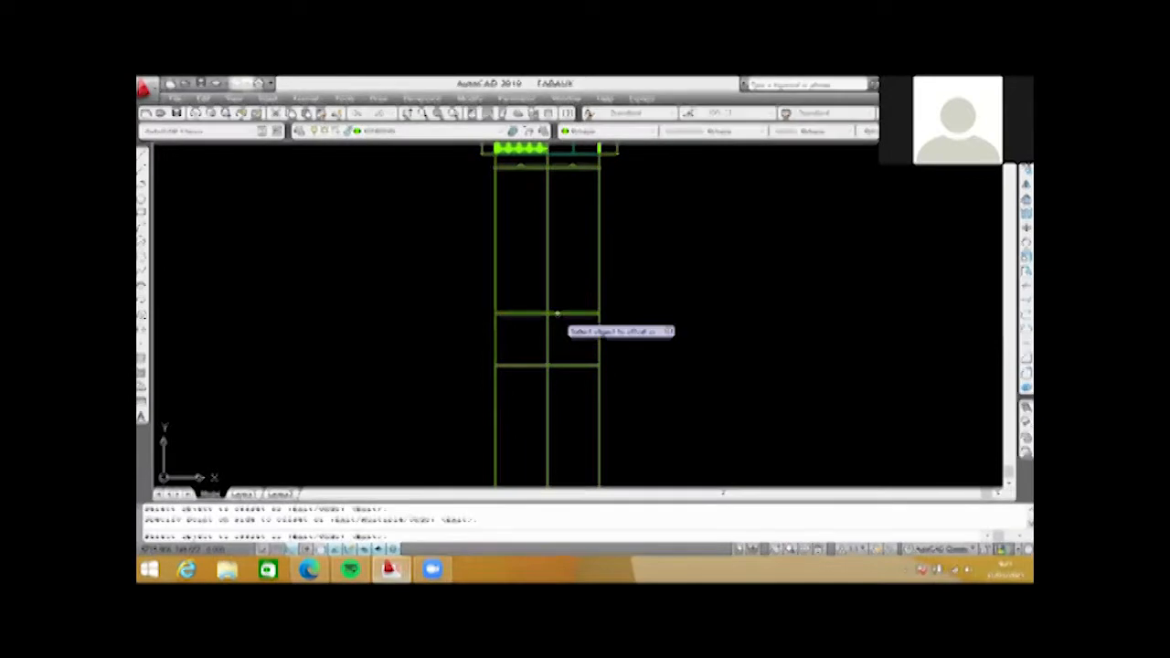
pyautogui.press('Escape')
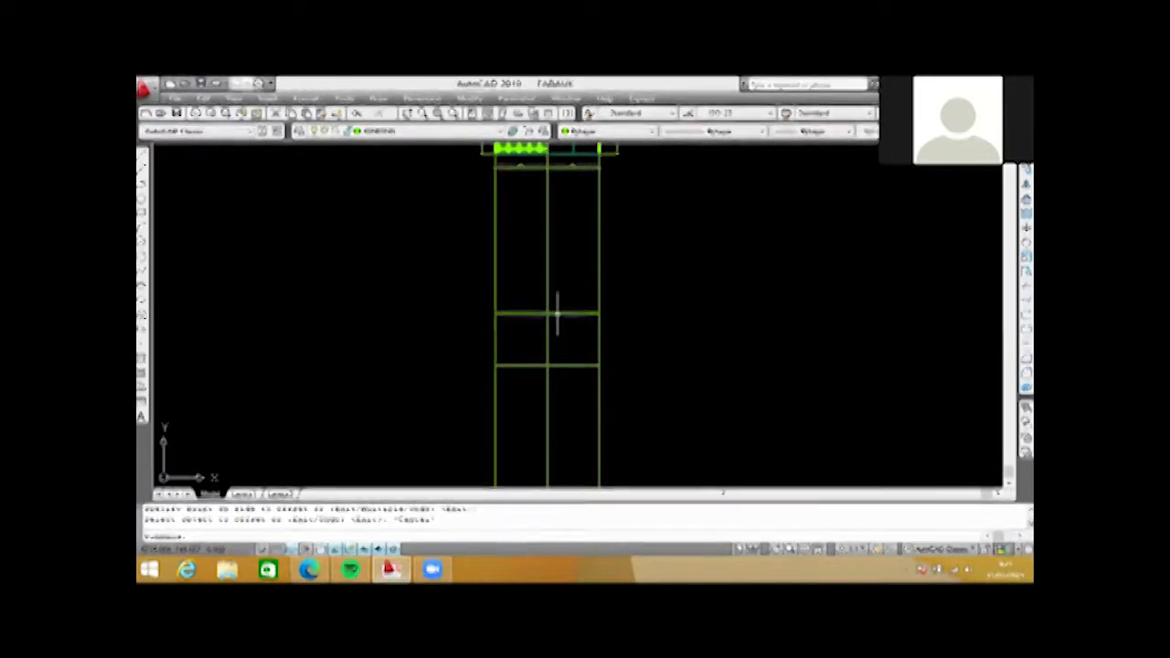
pyautogui.scroll(2, 505, 314)
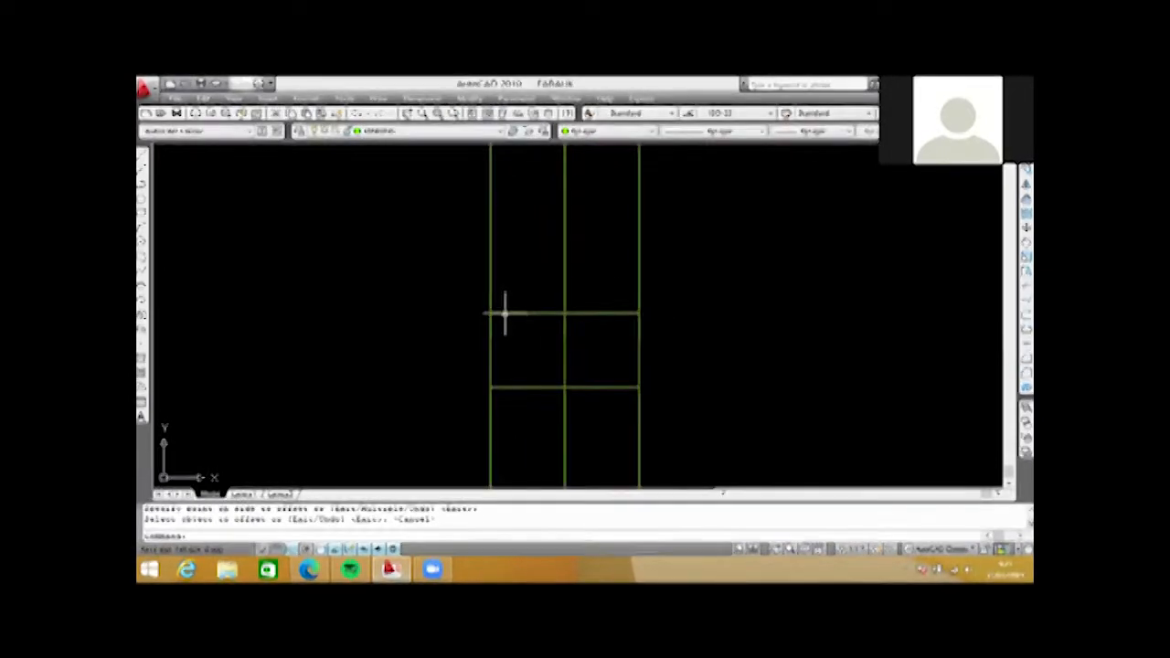
pyautogui.scroll(-3, 491, 292)
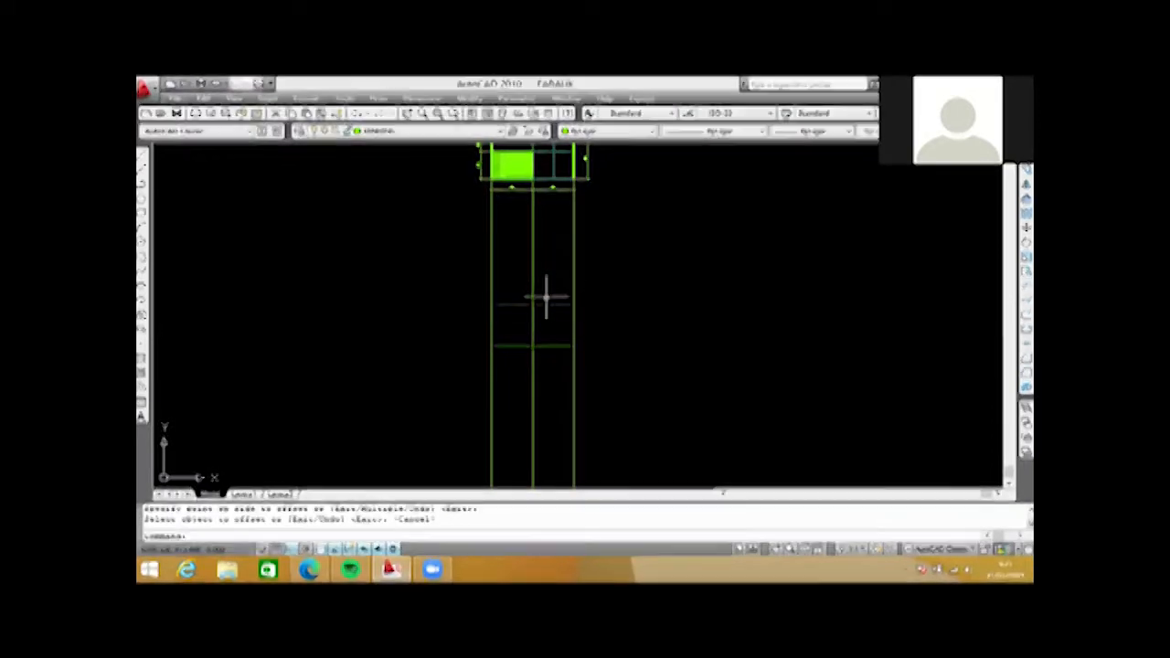
pyautogui.scroll(2, 546, 297)
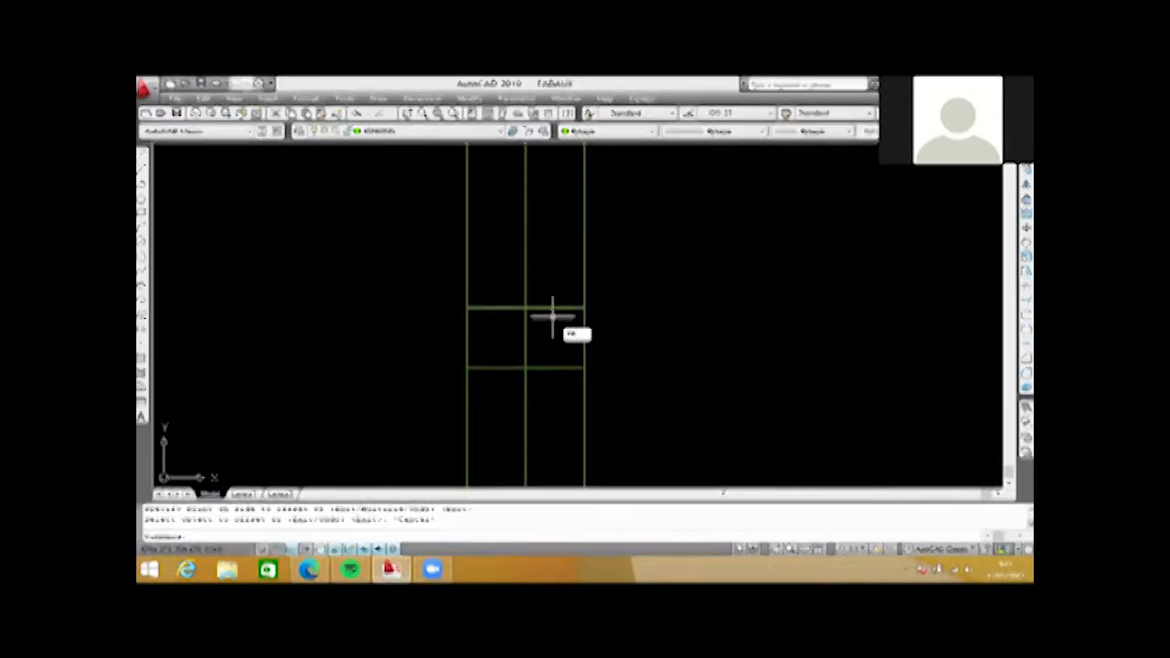
pyautogui.press('Return')
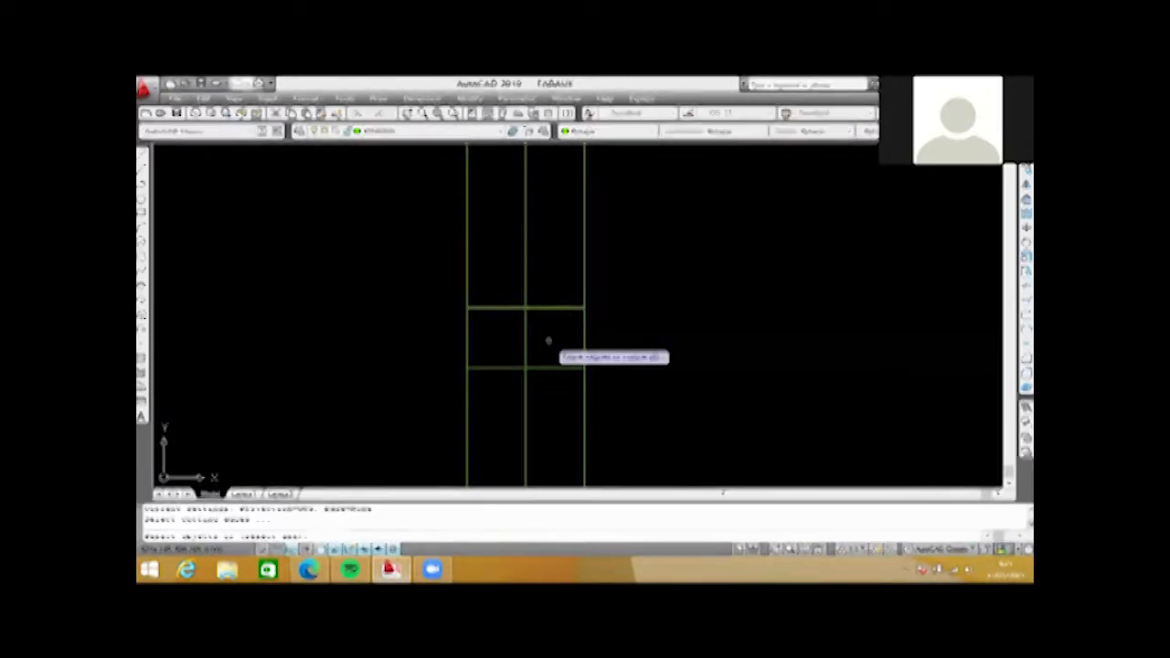
pyautogui.press('Escape')
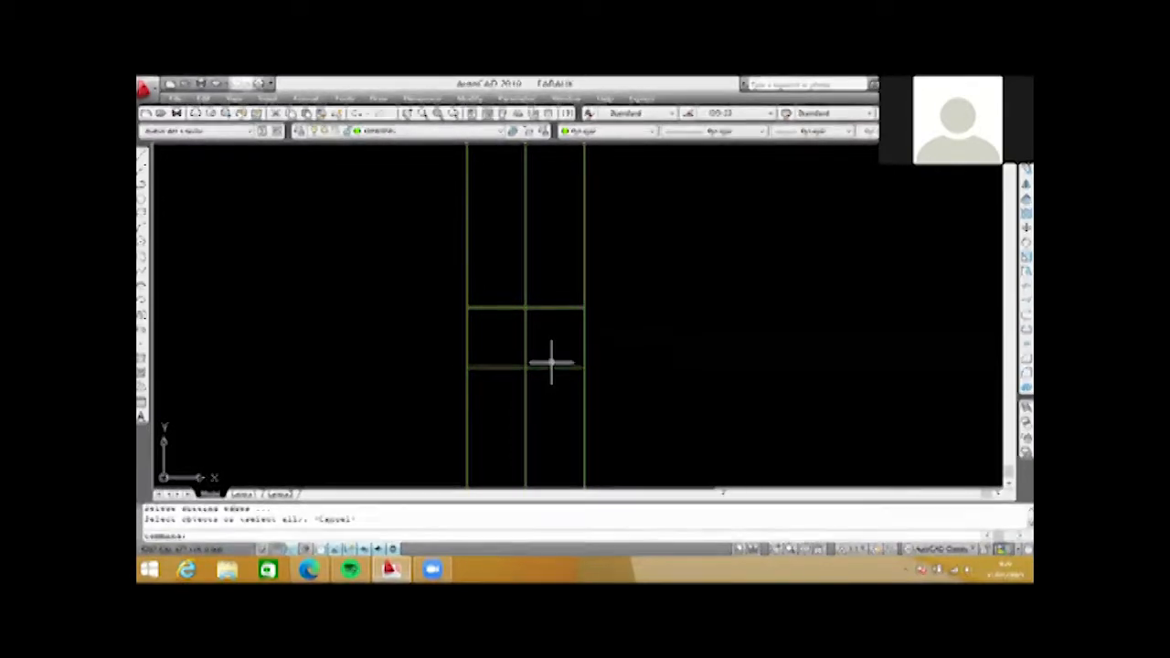
# - Trim the three vertical construction lines above the upper horizontal line, using that line as the cutting edge
pyautogui.scroll(-2, 551, 363)
pyautogui.scroll(3, 551, 330)
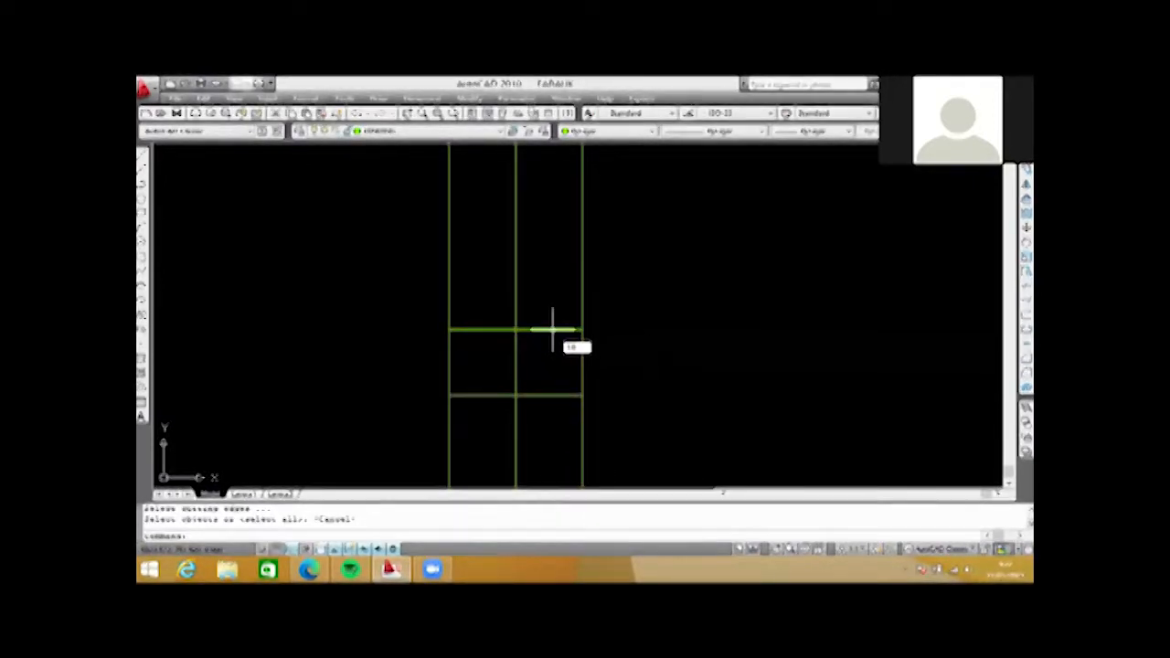
pyautogui.press('Return')
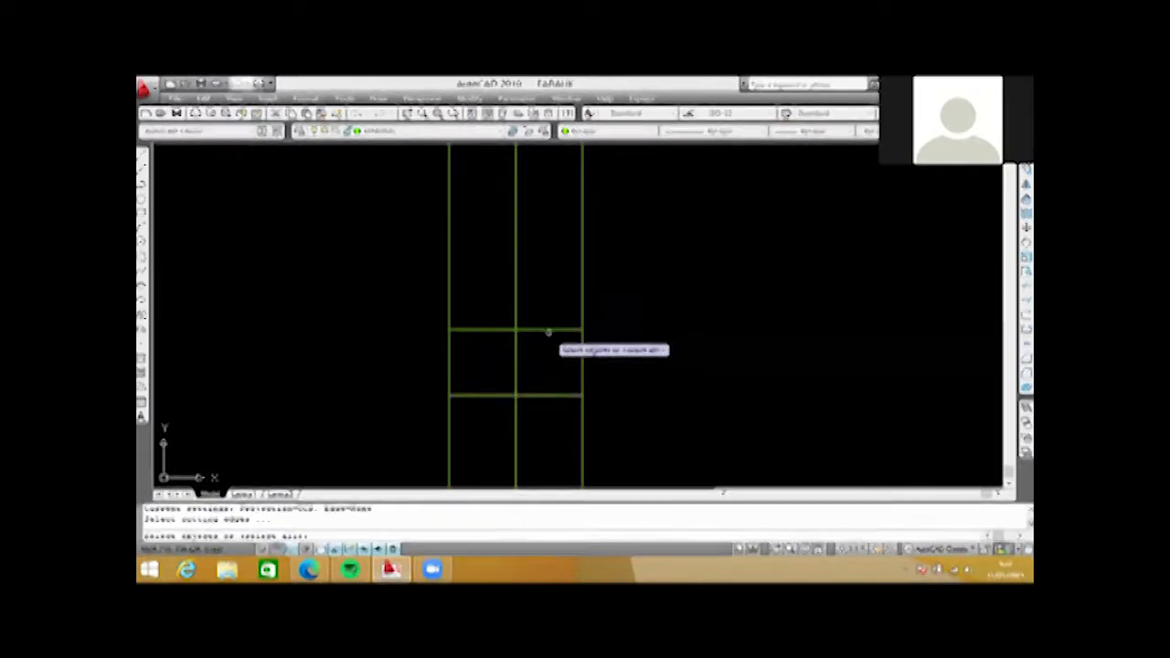
pyautogui.click(547, 331)
pyautogui.press('Return')
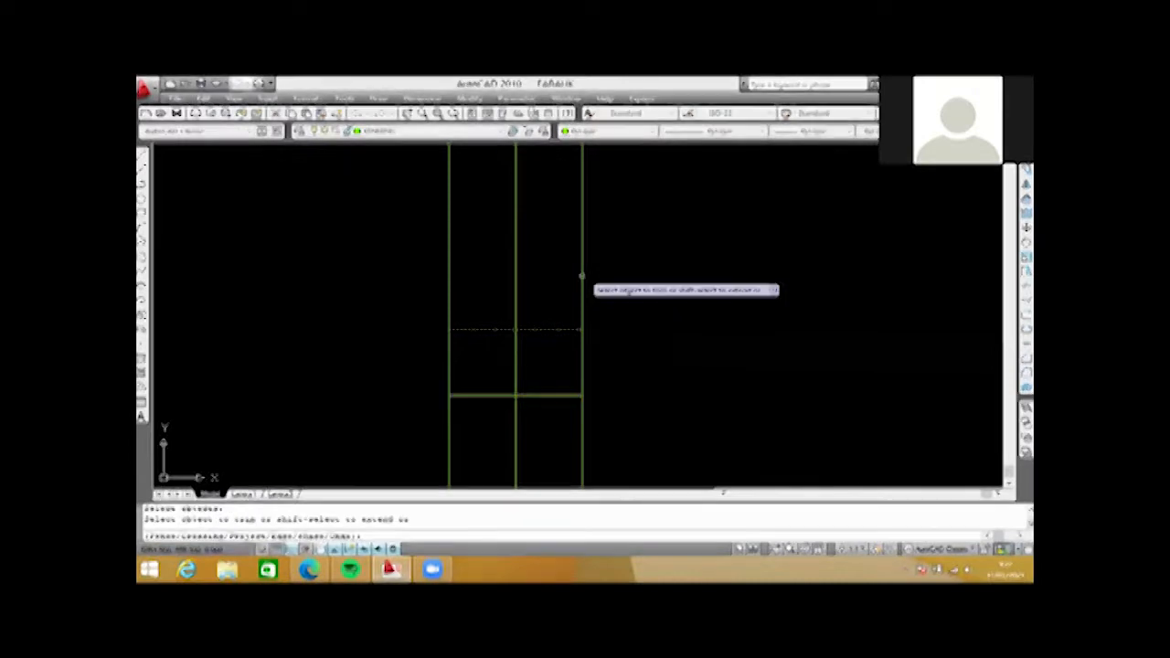
pyautogui.click(581, 212)
pyautogui.click(517, 218)
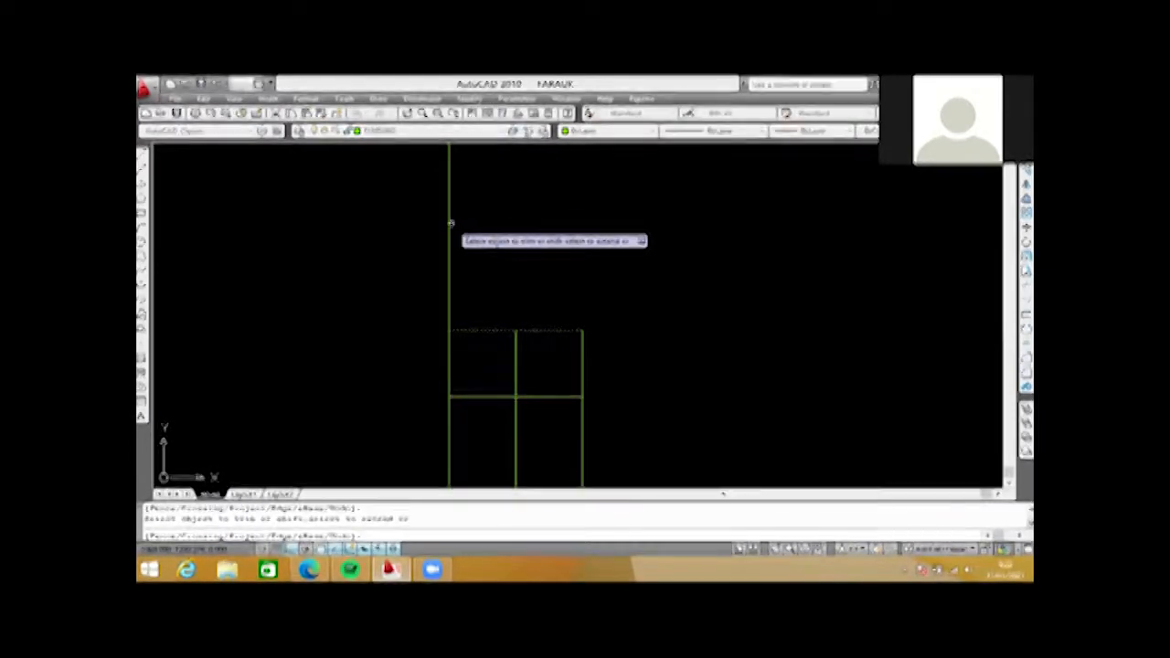
pyautogui.click(451, 223)
pyautogui.press('Escape')
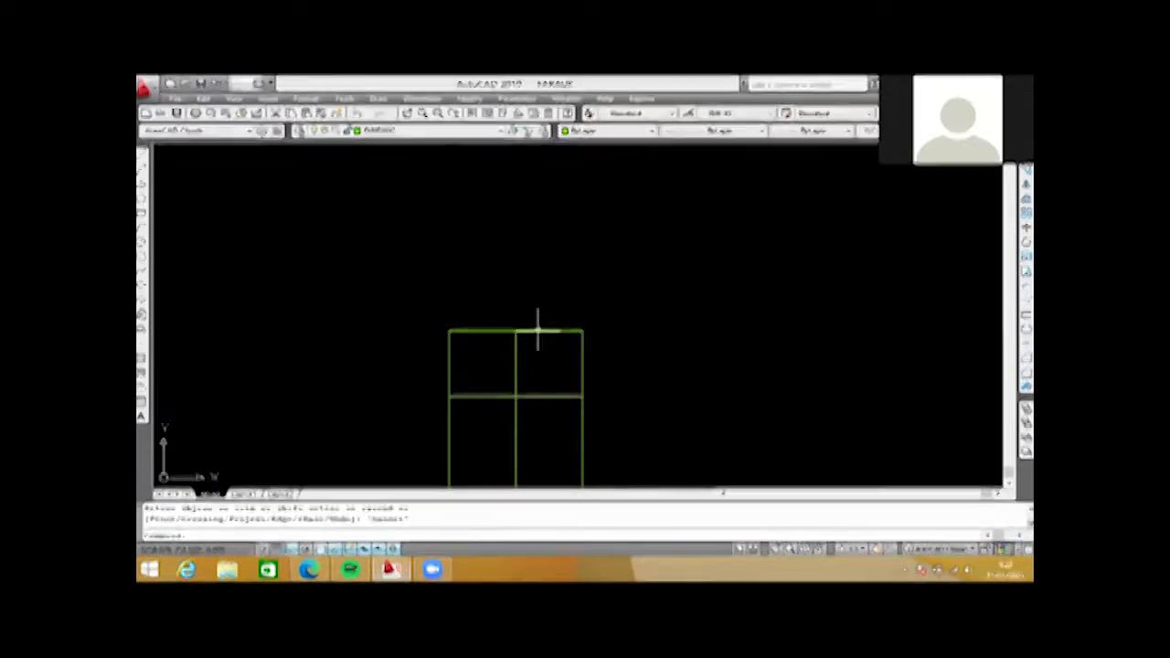
# - Trim the three vertical construction lines below the base line, using the base line as the cutting edge
pyautogui.scroll(-1, 468, 352)
pyautogui.moveTo(468, 353); pyautogui.dragTo(542, 302, button='middle')
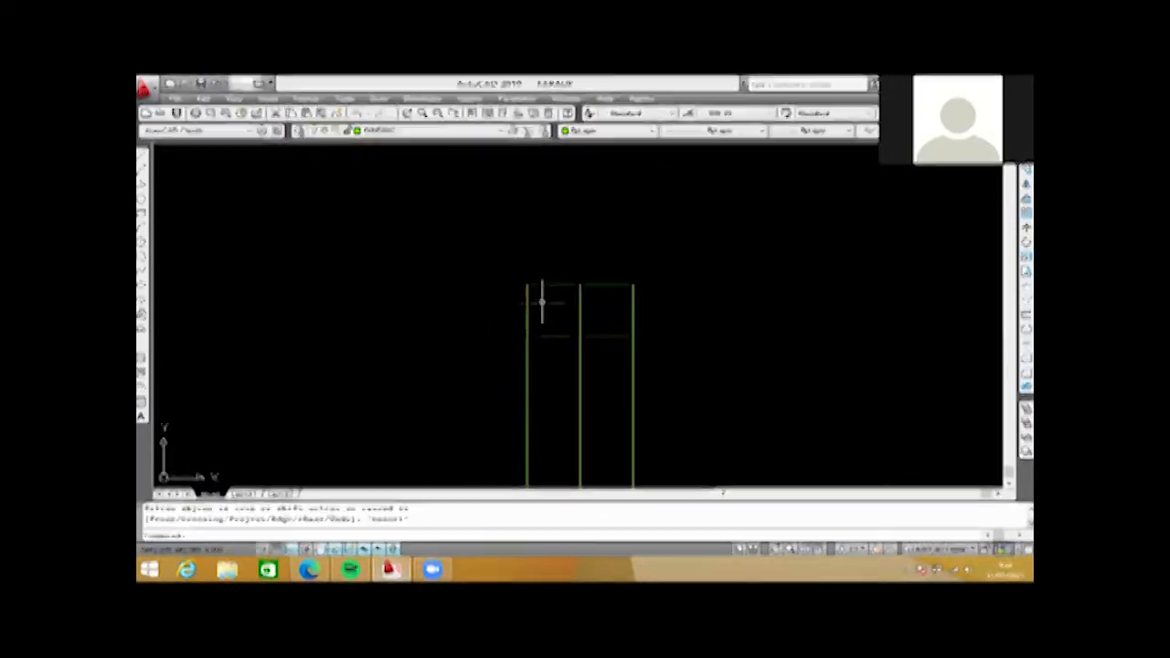
pyautogui.scroll(-1, 543, 301)
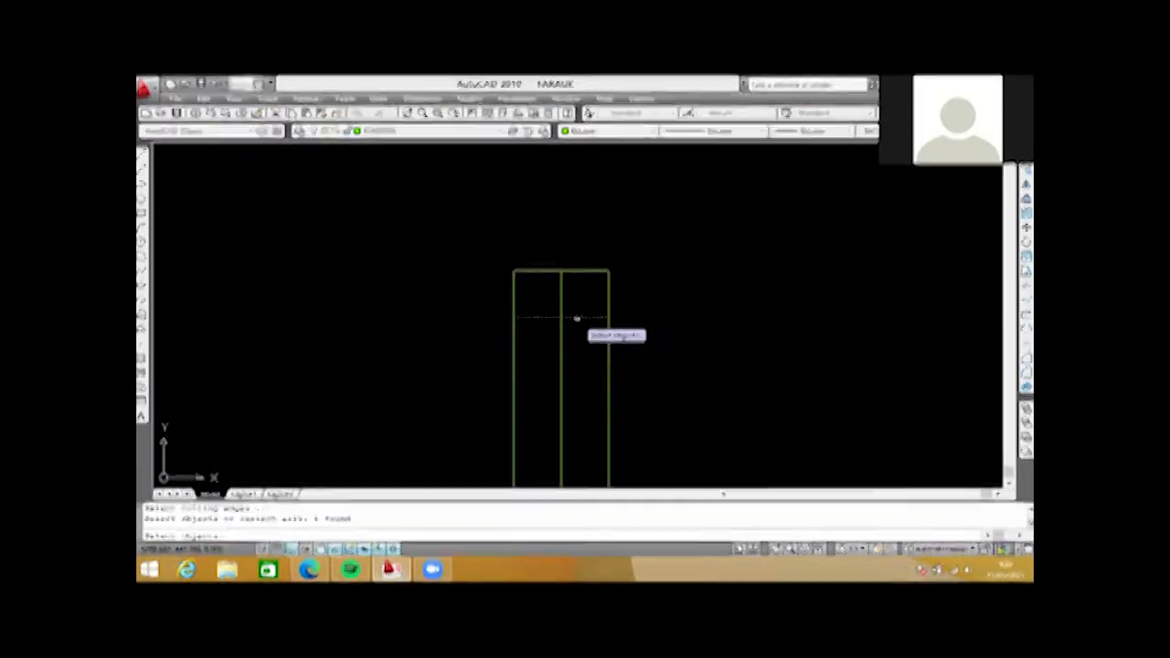
pyautogui.press('Return')
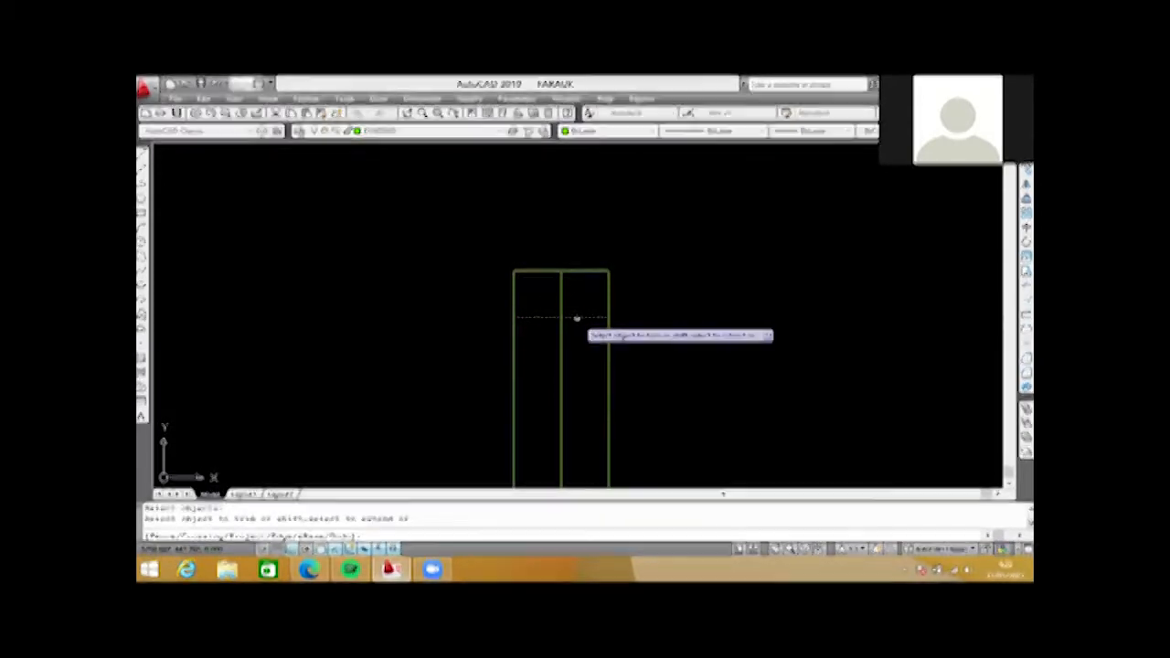
pyautogui.click(610, 348)
pyautogui.click(561, 341)
pyautogui.click(515, 342)
pyautogui.press('Escape')
pyautogui.scroll(-2, 558, 279)
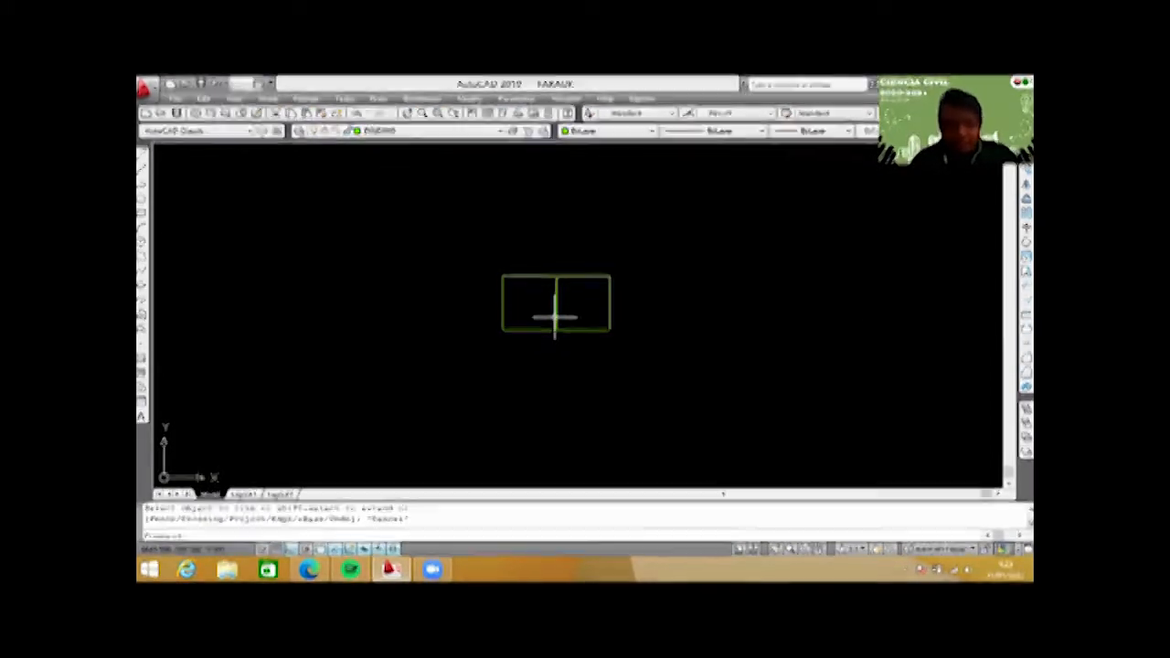
# - Examine the trimmed section outline and its alignment with the floor plan above it
pyautogui.scroll(-5, 555, 317)
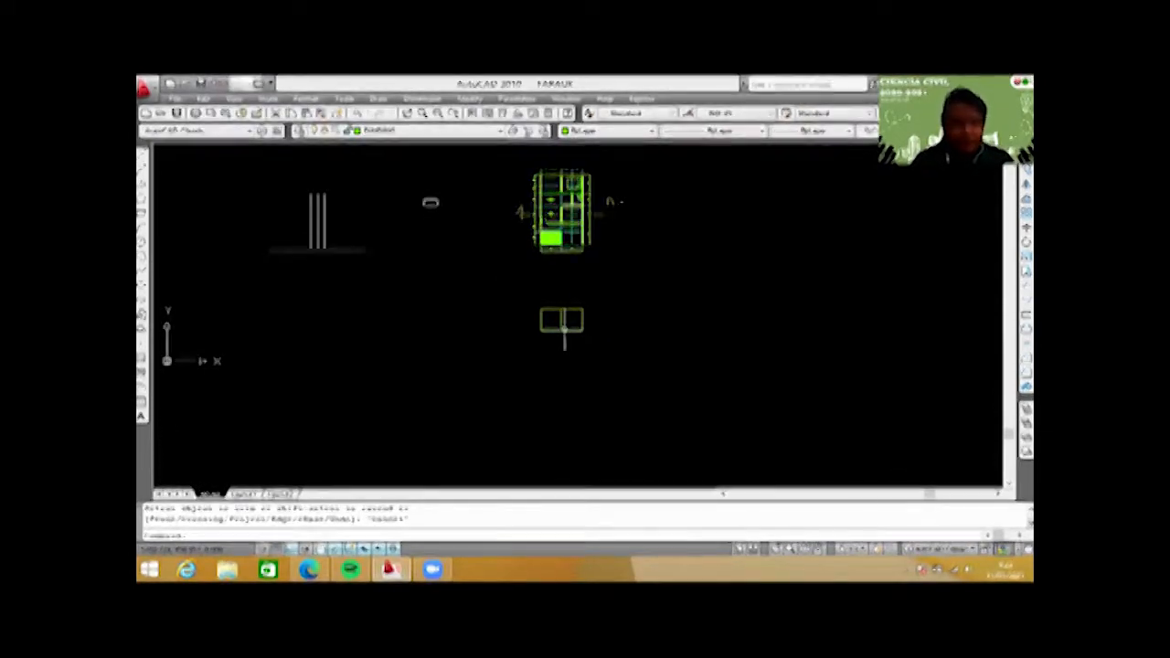
pyautogui.scroll(2, 576, 346)
pyautogui.moveTo(576, 344); pyautogui.dragTo(582, 425, button='middle')
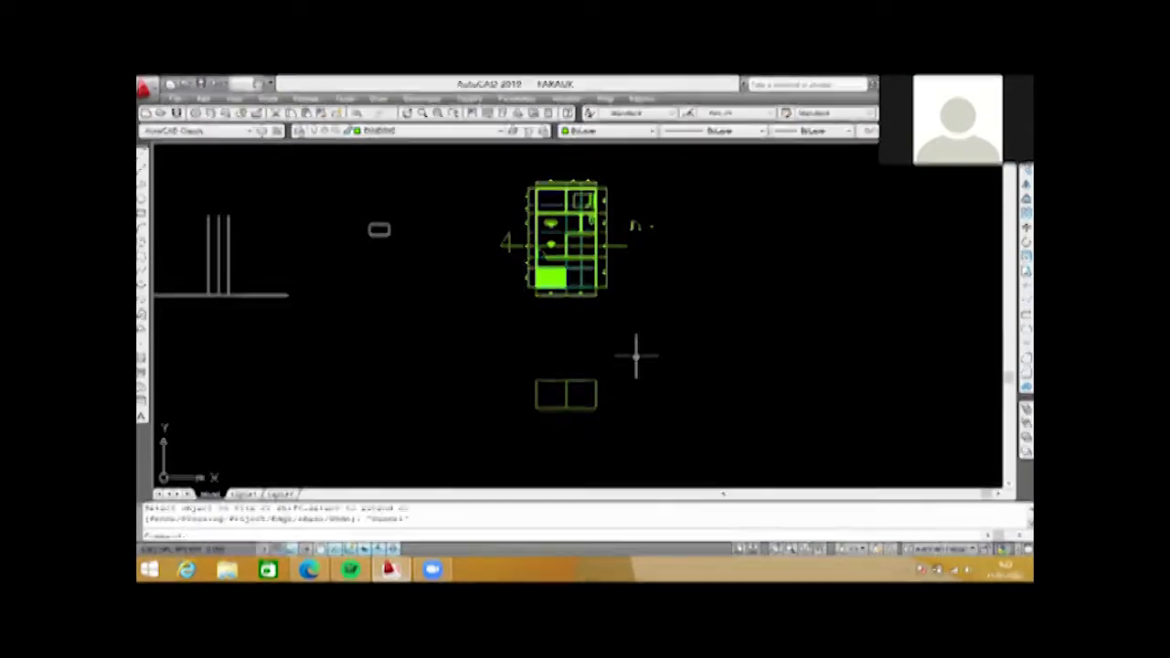
pyautogui.scroll(2, 572, 394)
pyautogui.moveTo(572, 395); pyautogui.dragTo(523, 346, button='middle')
pyautogui.scroll(2, 536, 354)
pyautogui.scroll(1, 523, 345)
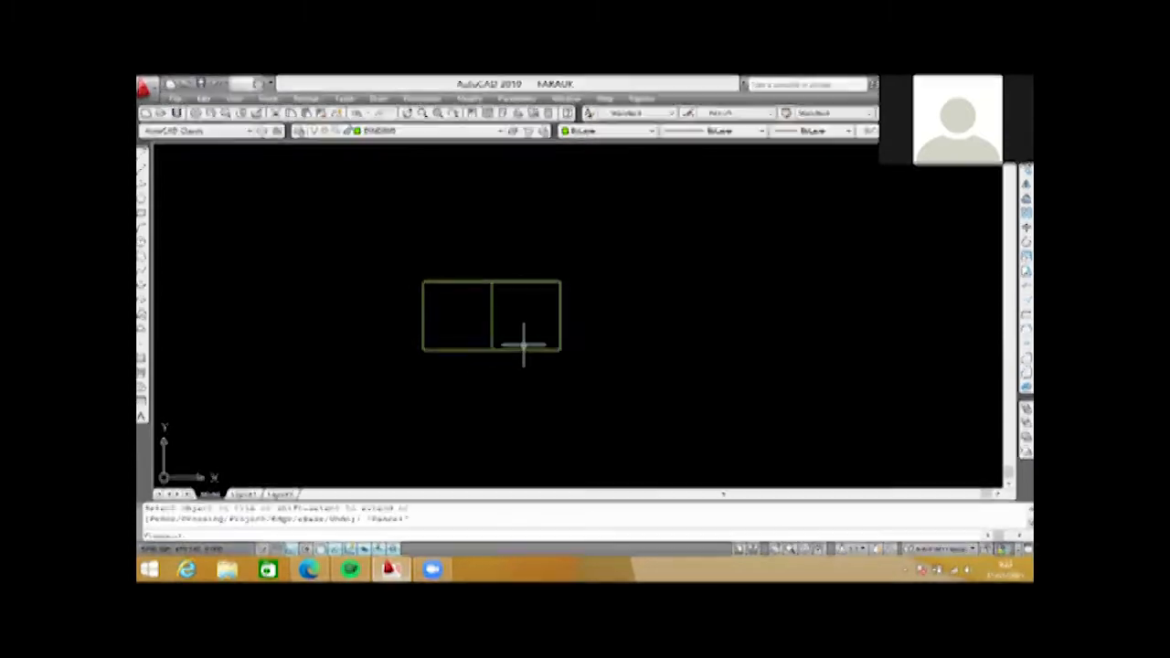
pyautogui.scroll(-3, 485, 302)
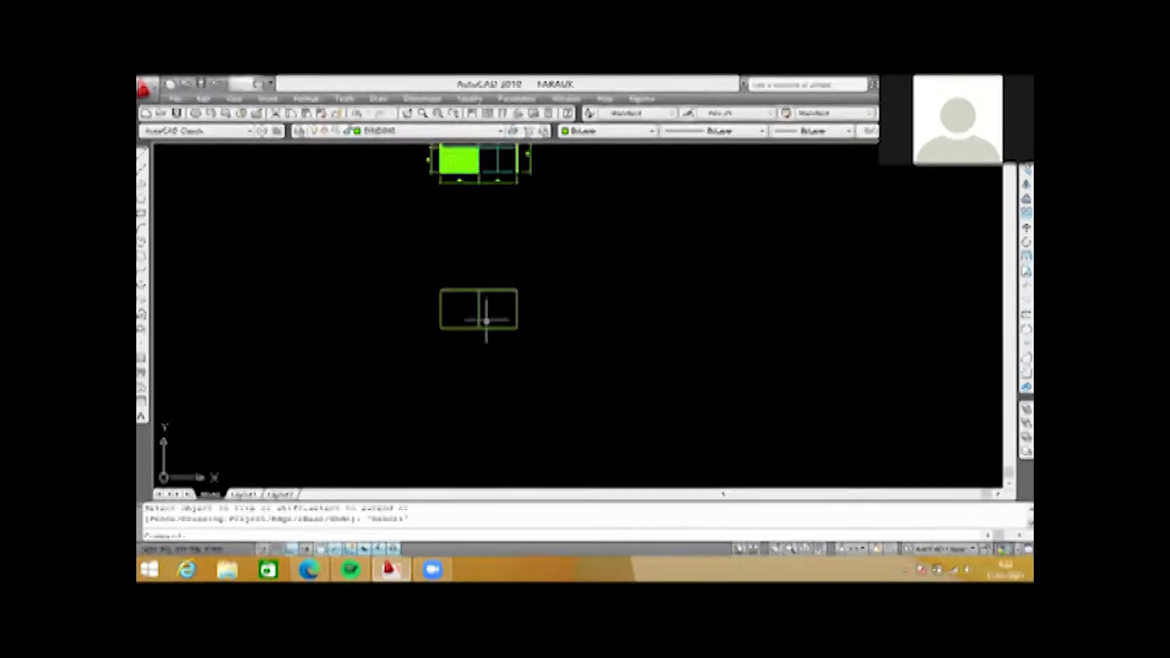
pyautogui.scroll(1, 567, 308)
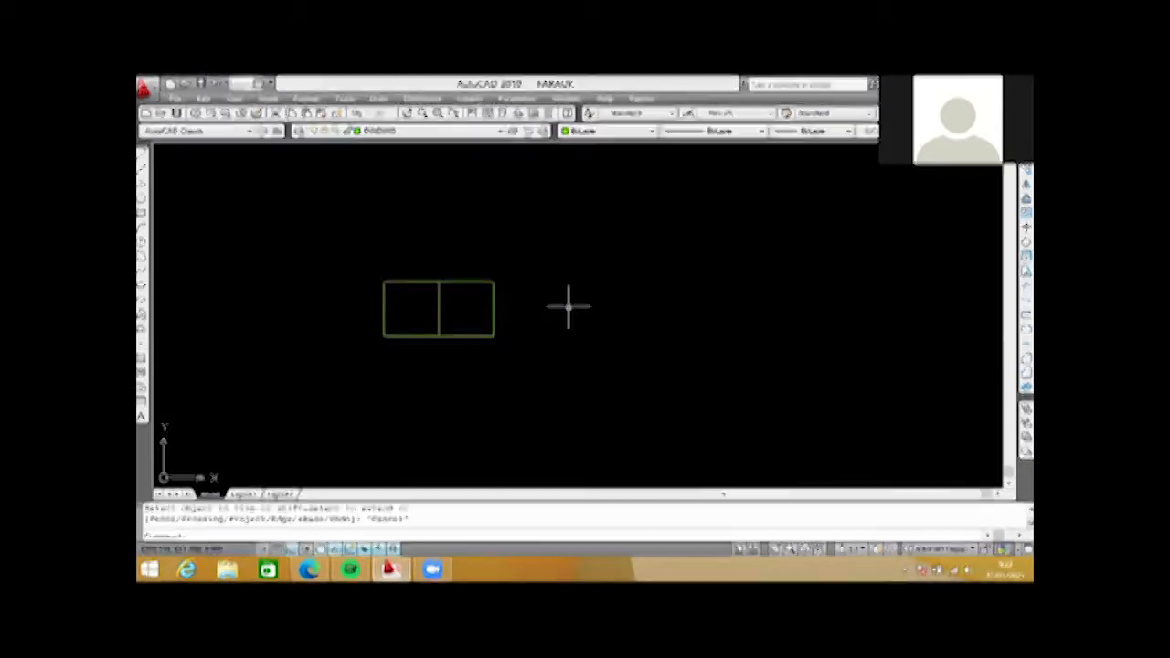
pyautogui.scroll(1, 568, 308)
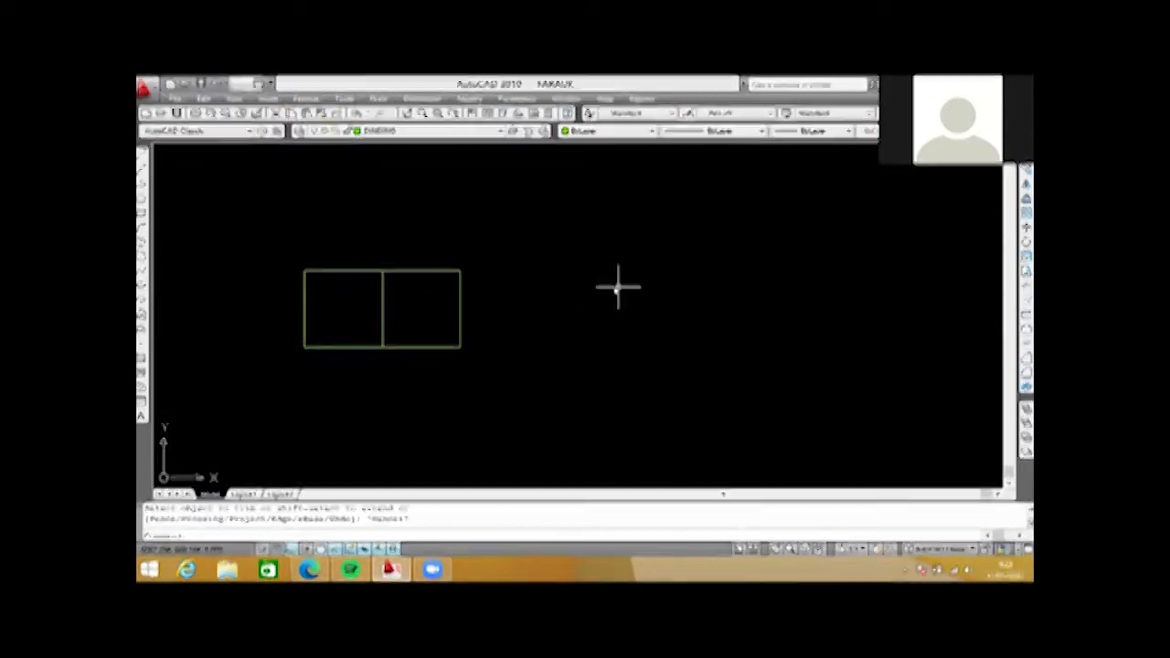
pyautogui.write('l')
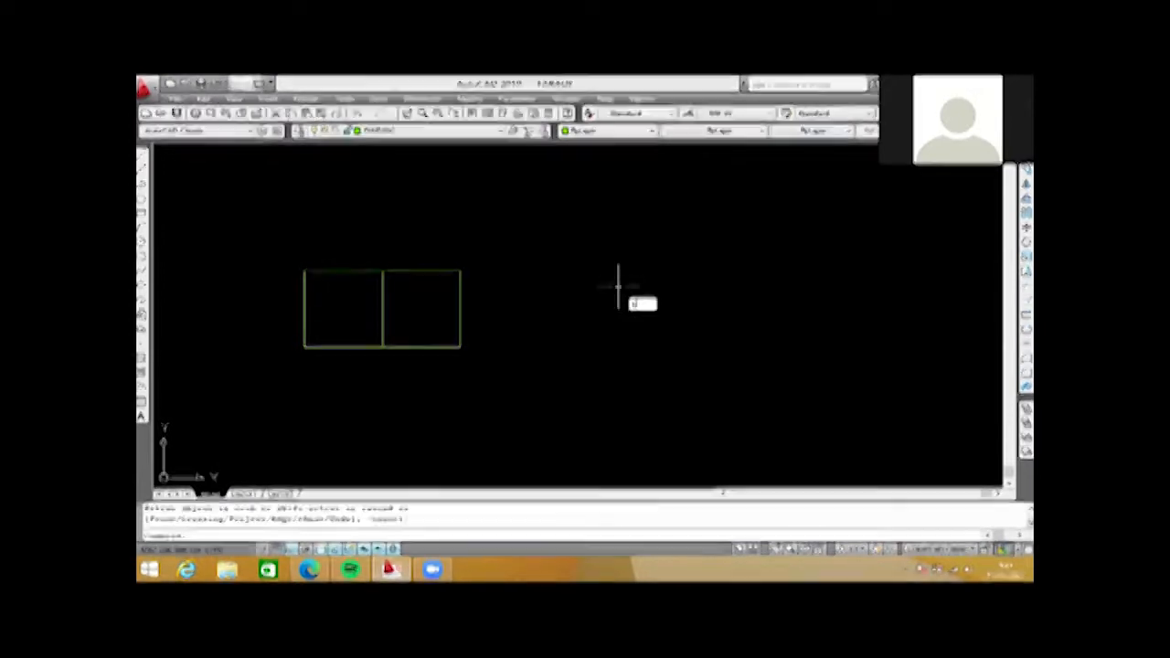
pyautogui.press('Return')
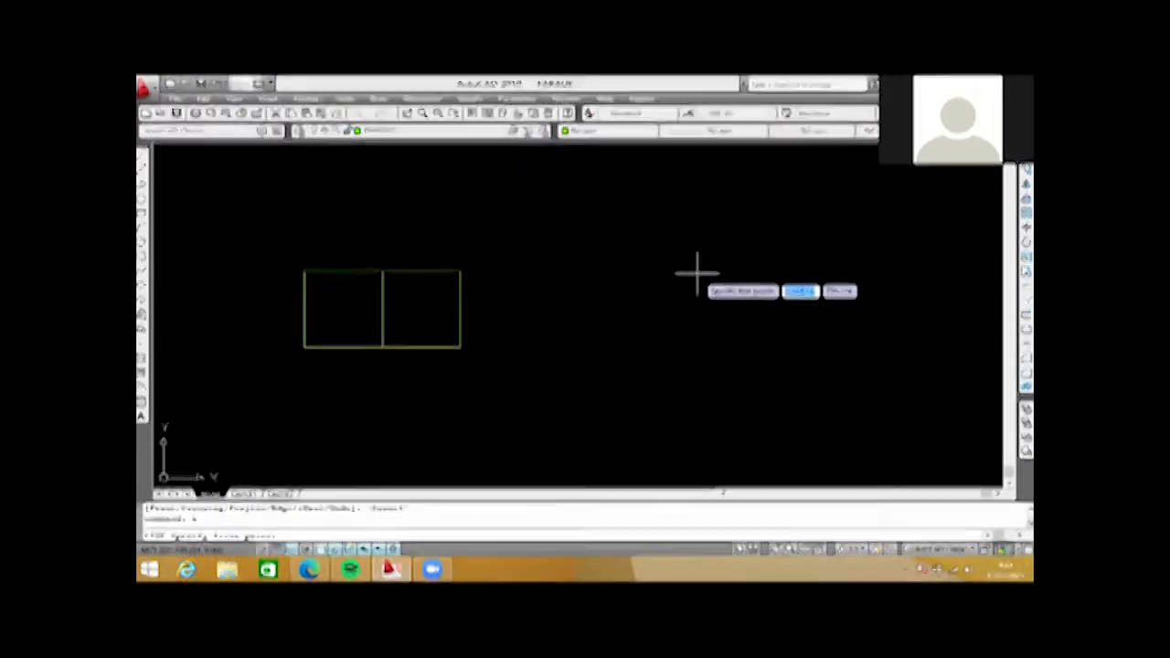
pyautogui.press('Escape')
# - Start a line in the empty space to the right of the section outline and draw its first segment 100 straight down
pyautogui.write('l')
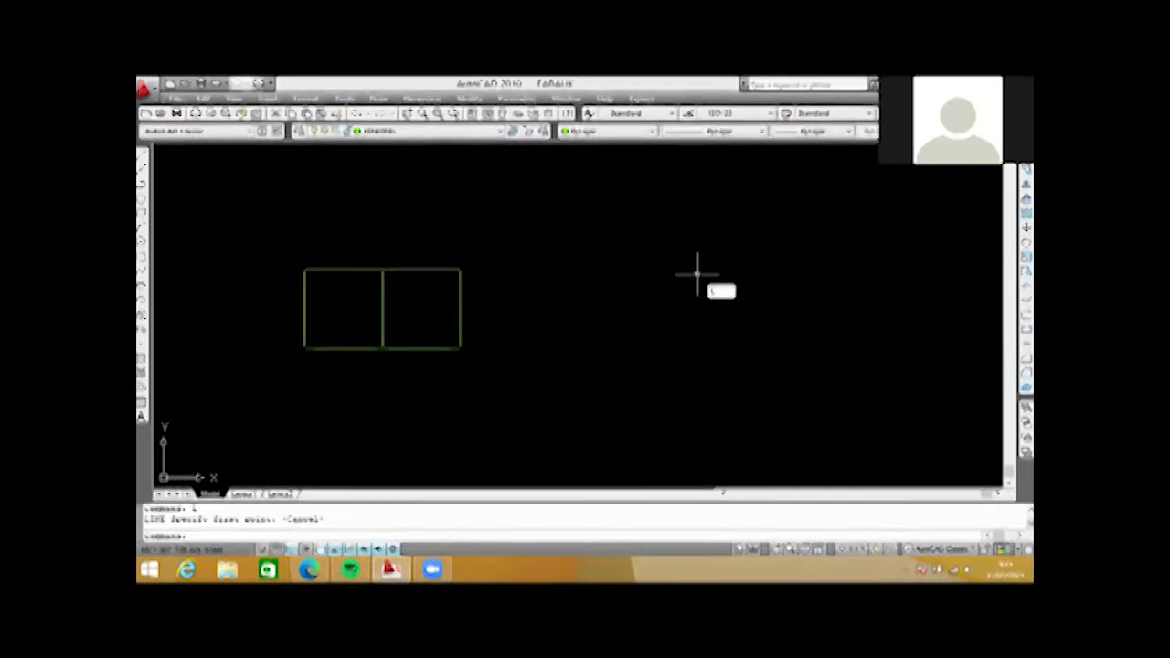
pyautogui.press('Return')
pyautogui.click(674, 275)
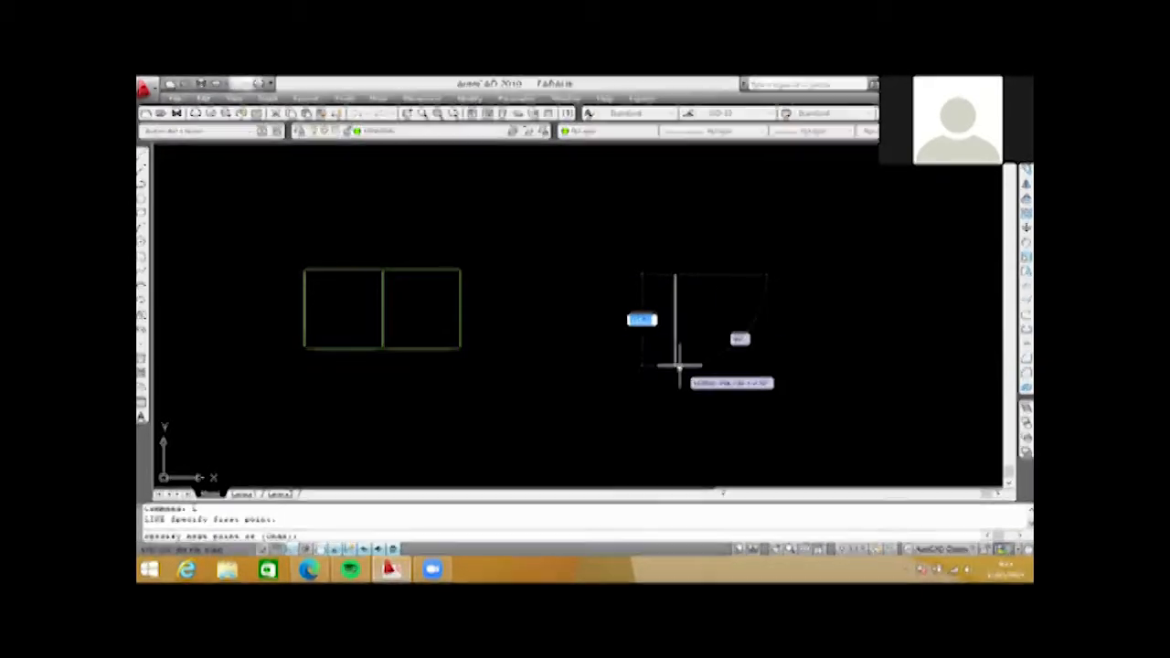
pyautogui.write('500')
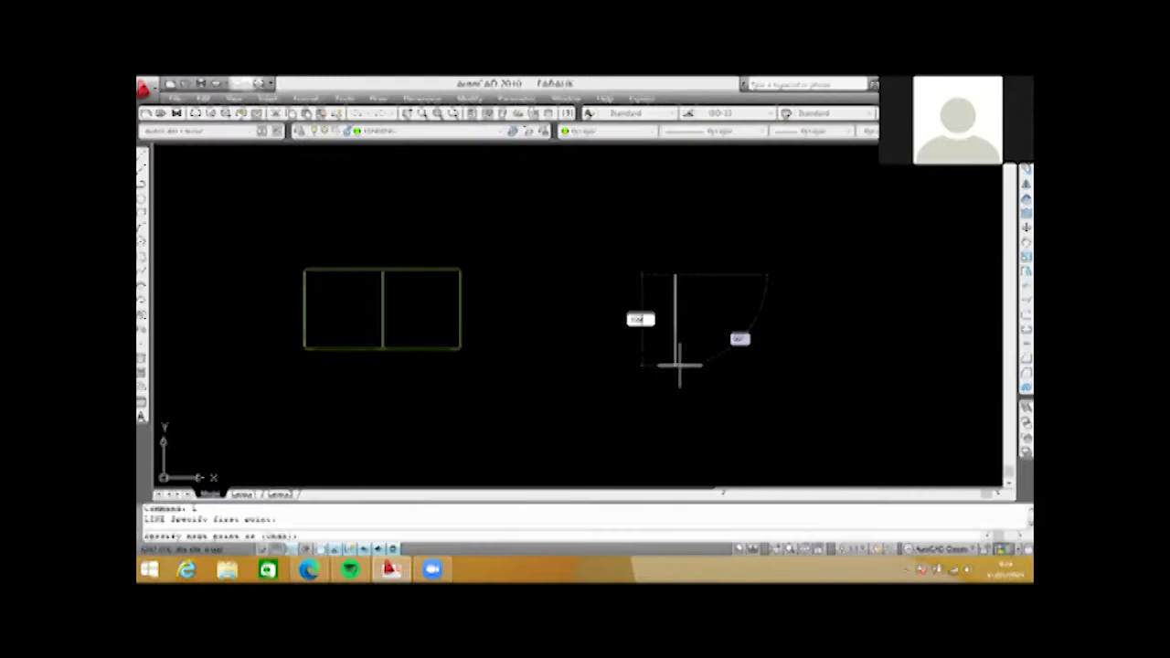
pyautogui.press('Return')
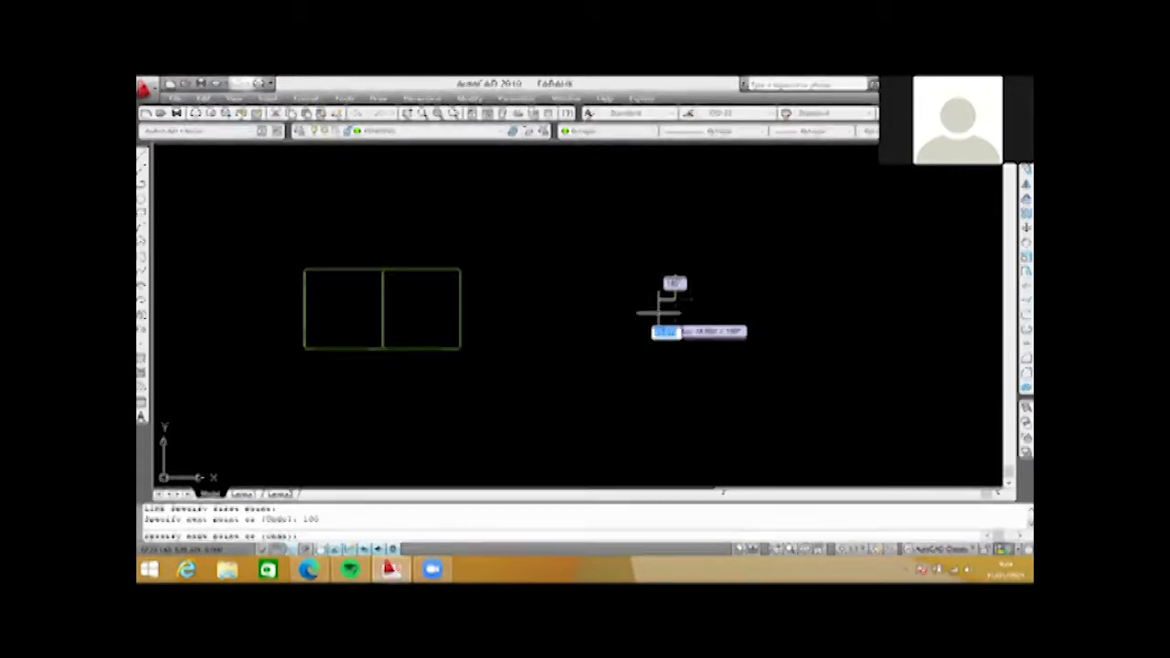
# - Continue the line from its lower end with a horizontal segment 40 to the left
pyautogui.scroll(1, 659, 314)
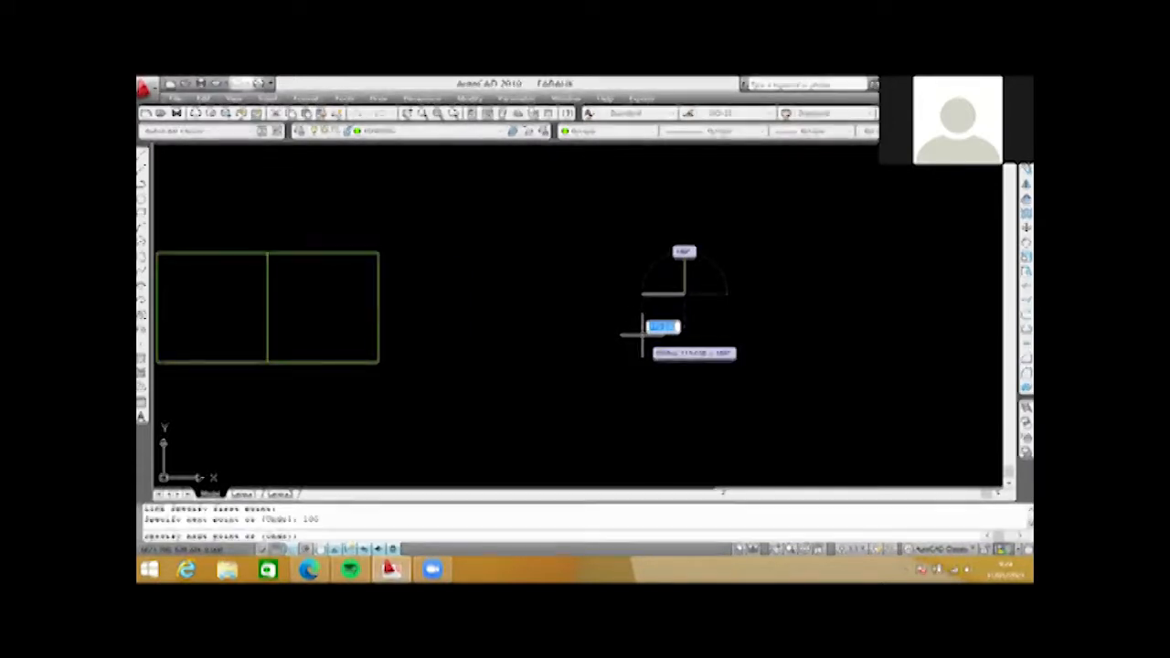
pyautogui.scroll(-1, 643, 334)
pyautogui.scroll(1, 640, 335)
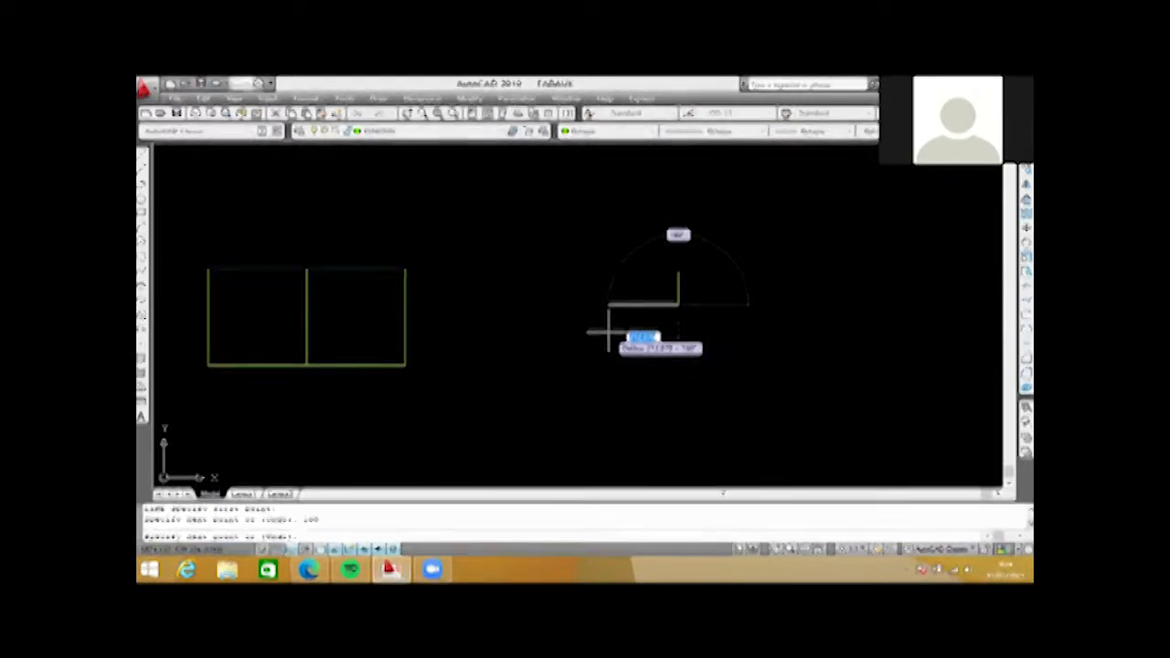
pyautogui.write('4')
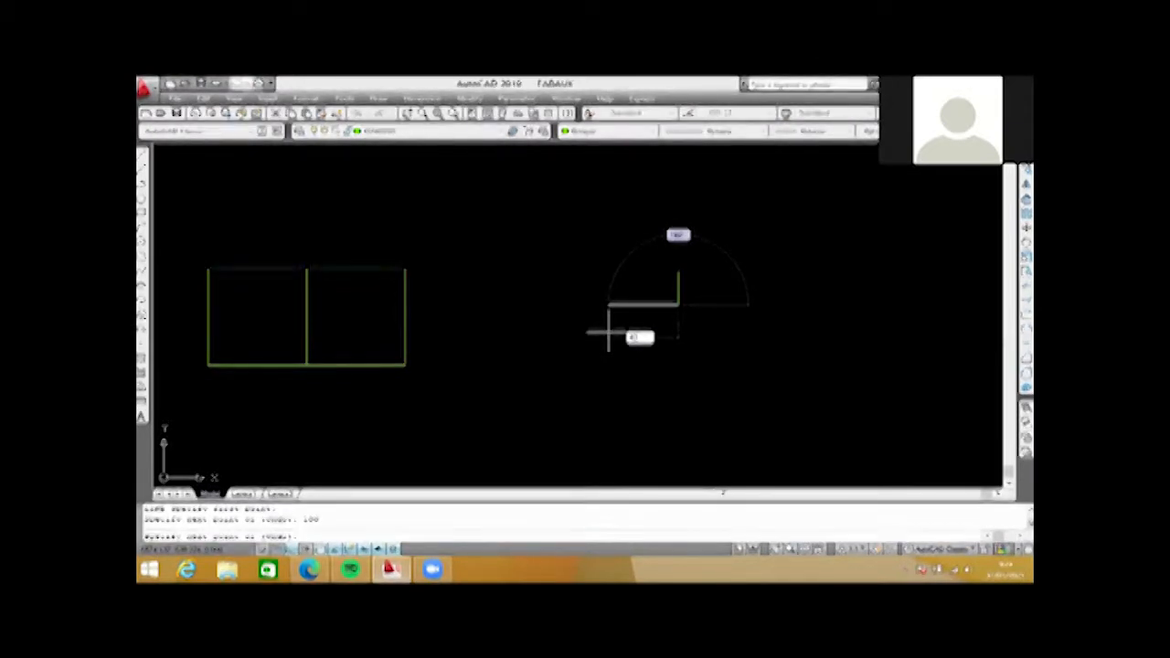
pyautogui.write('0')
pyautogui.press('Return')
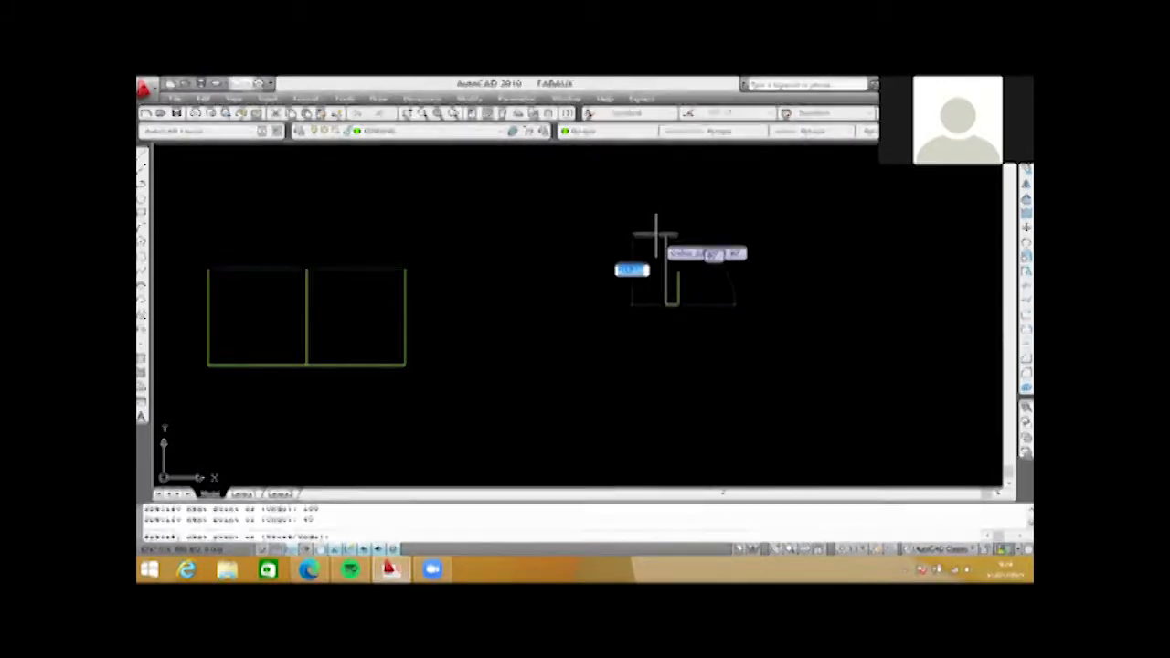
# - Continue the line 100 upward and 25 to the left, then end the line
pyautogui.write('1')
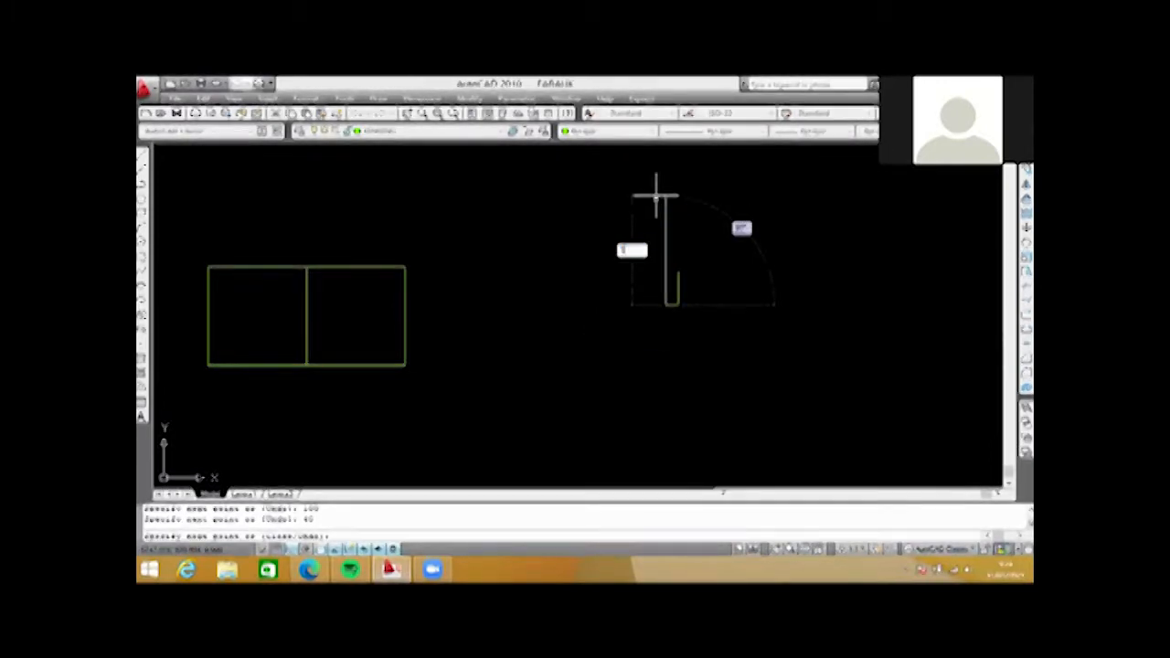
pyautogui.write('00')
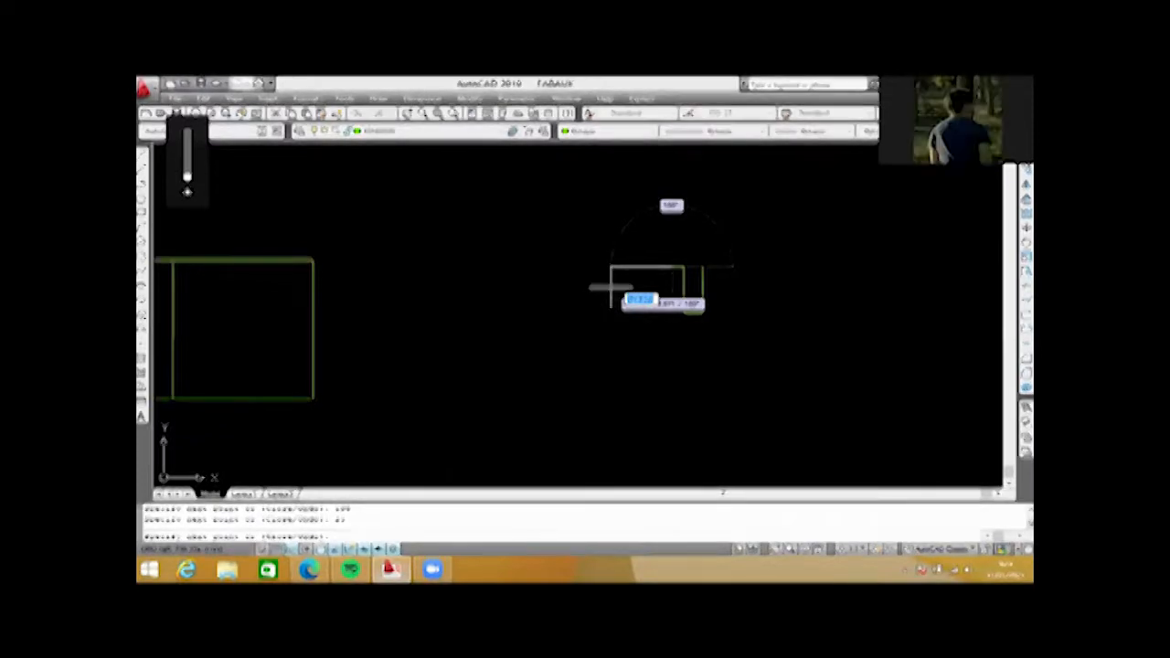
pyautogui.press('Escape')
pyautogui.scroll(-2, 611, 287)
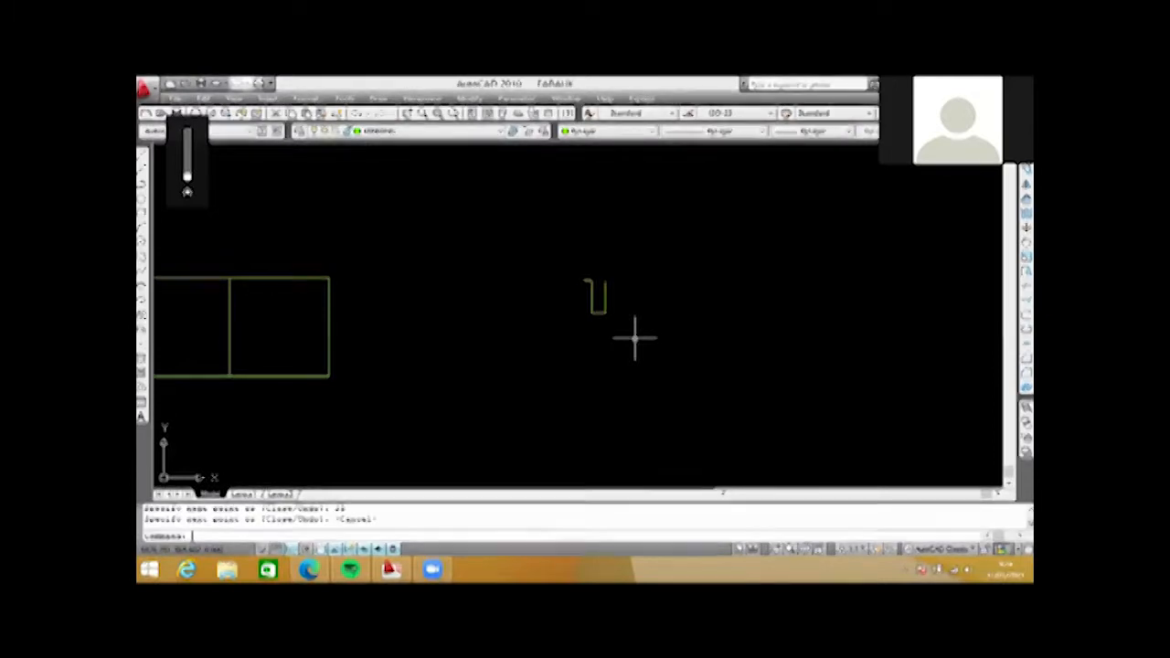
# - Offset the bottom horizontal line of the new profile upward by 5
pyautogui.scroll(4, 605, 293)
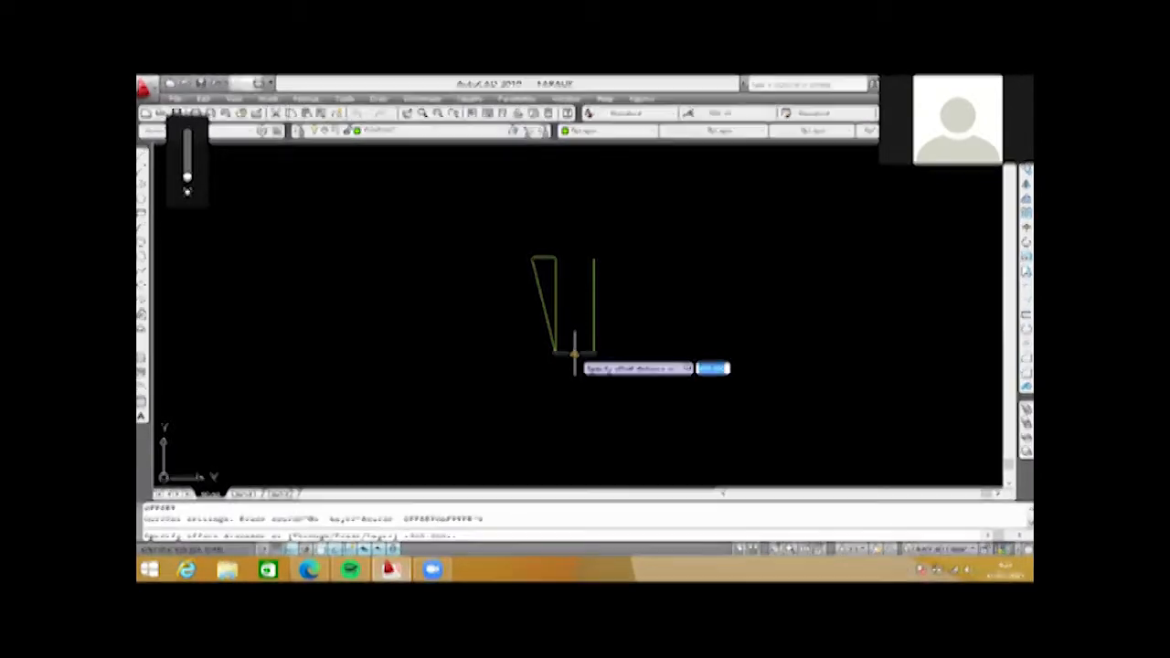
pyautogui.write('5')
pyautogui.press('Return')
pyautogui.scroll(2, 575, 353)
pyautogui.click(574, 353)
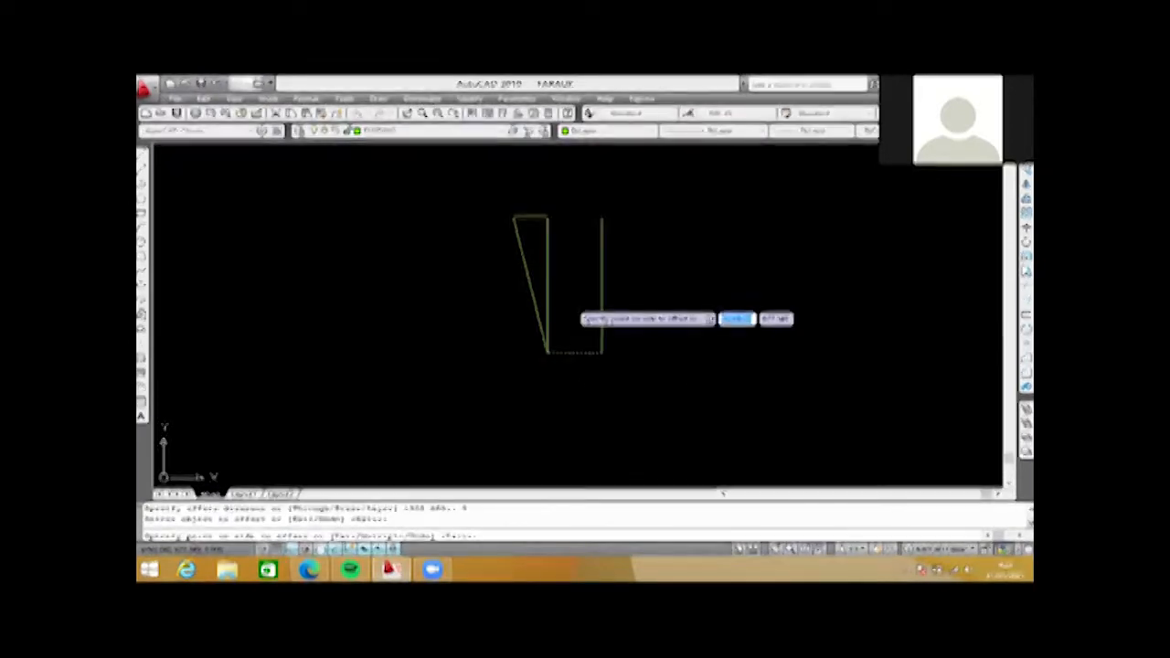
pyautogui.click(569, 304)
pyautogui.press('Escape')
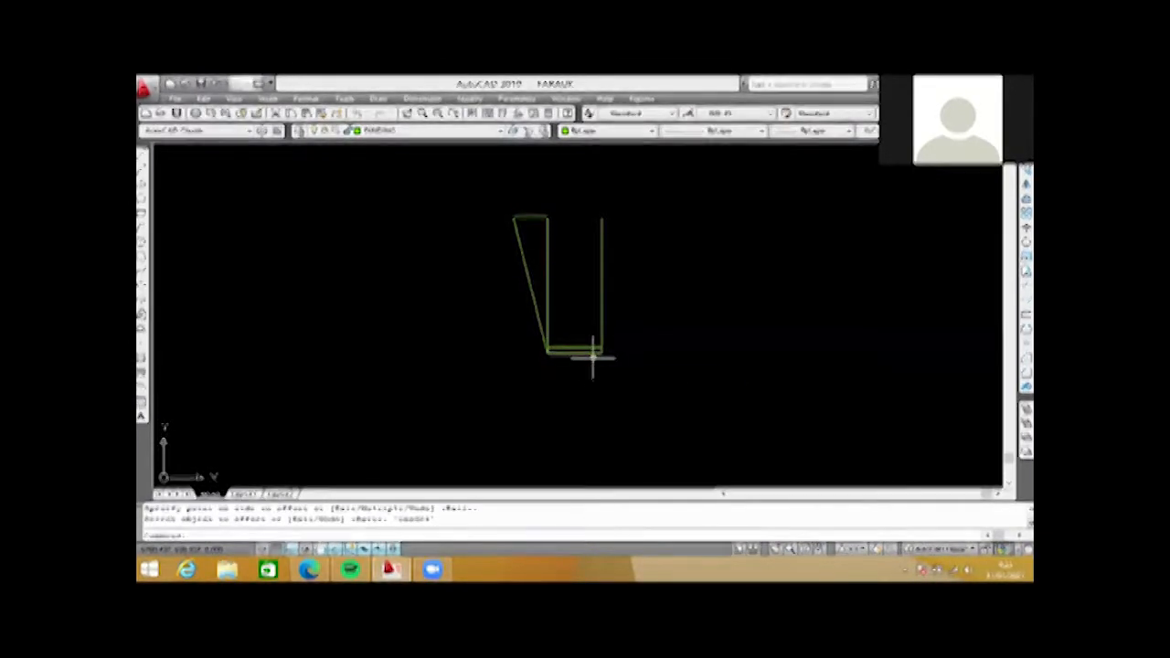
# - Offset the upper of the two bottom horizontal lines upward by 15
pyautogui.press('Return')
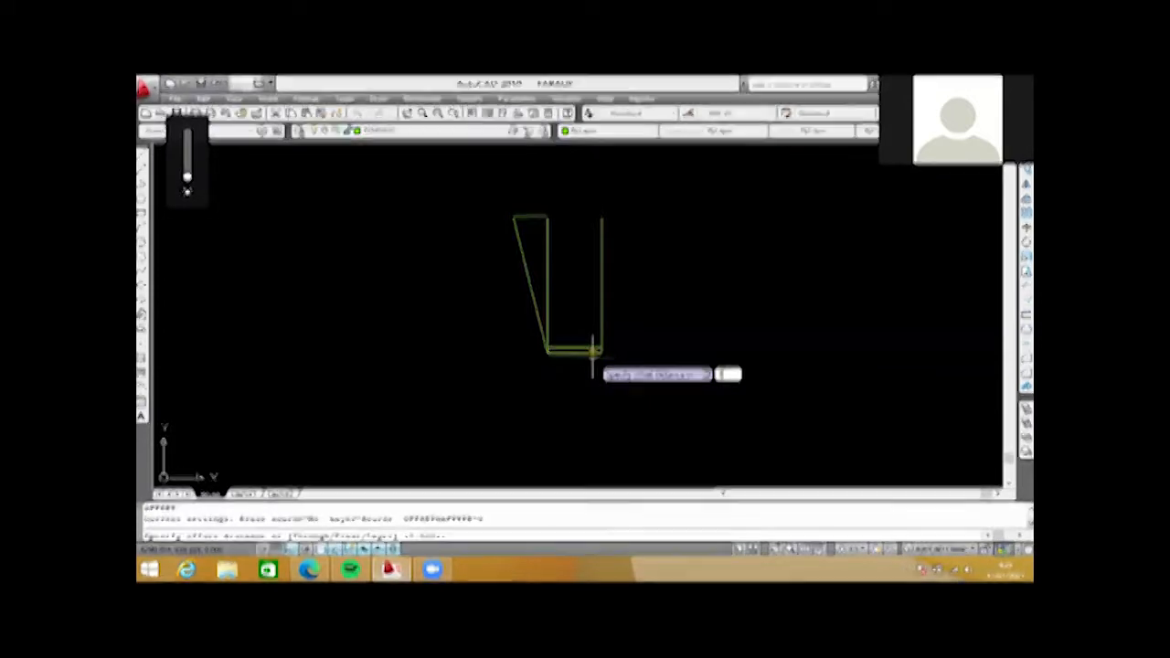
pyautogui.write('1')
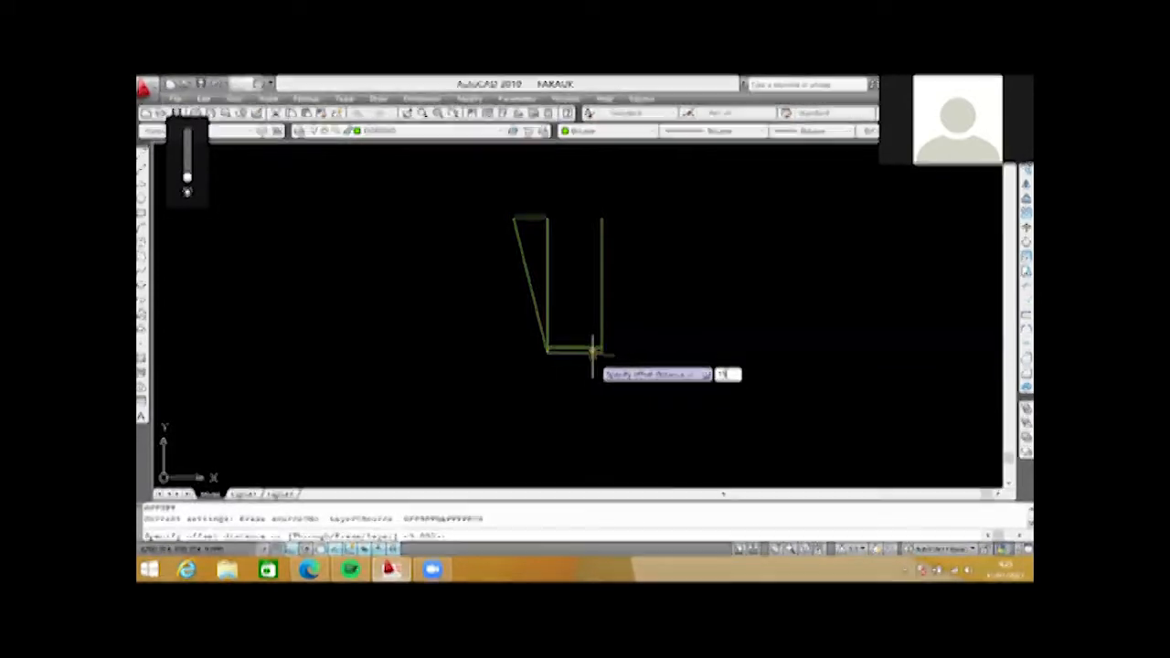
pyautogui.press('Return')
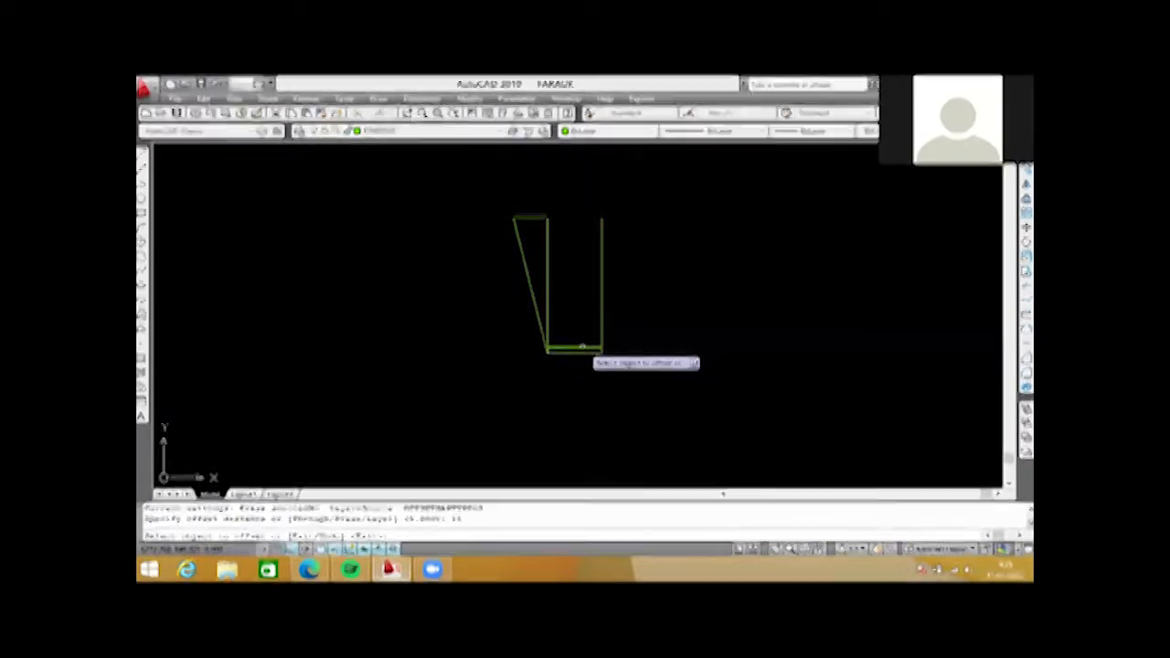
pyautogui.click(582, 348)
pyautogui.click(574, 285)
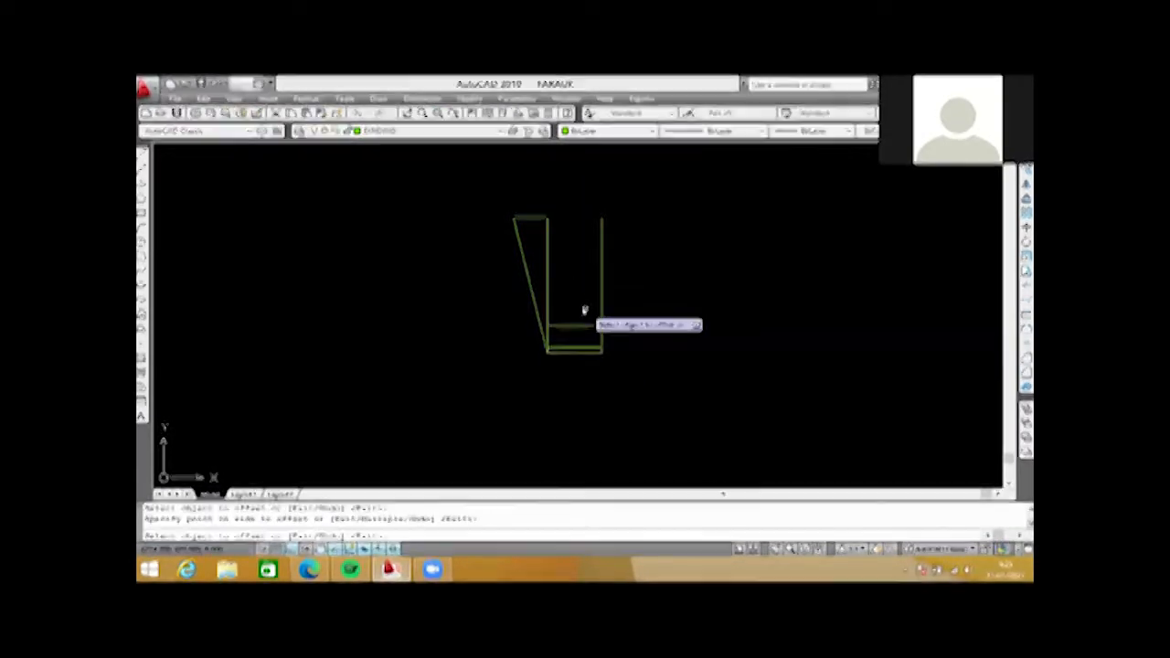
pyautogui.press('Escape')
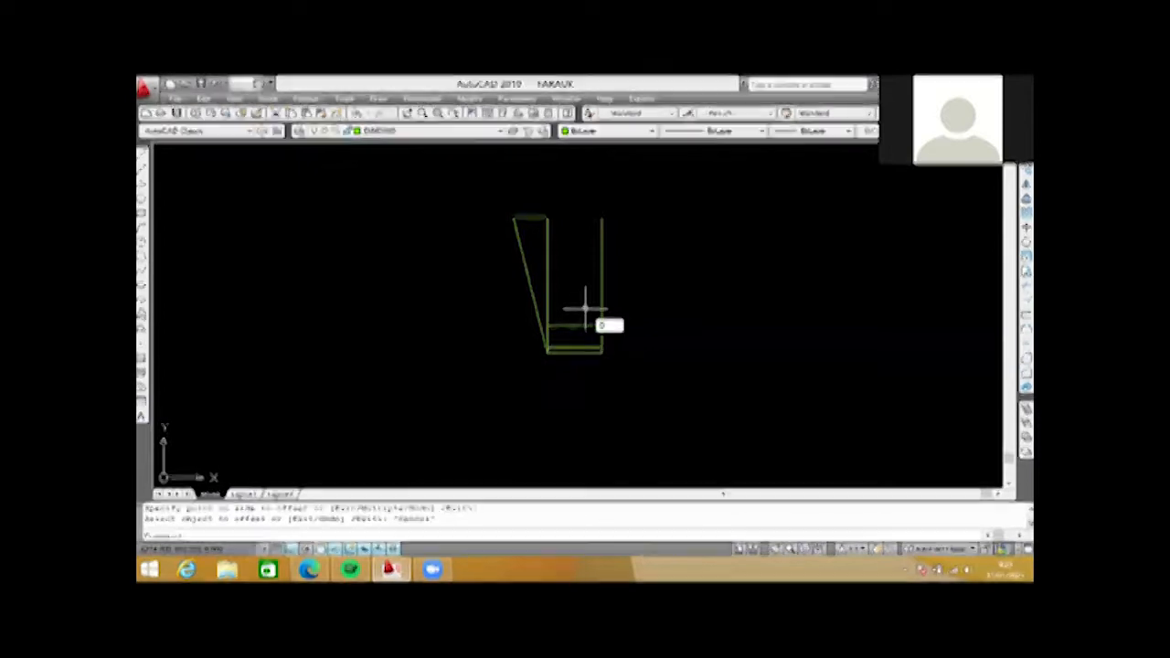
# - Offset the topmost horizontal line between the two vertical sides upward by 60
pyautogui.write('o')
pyautogui.press('Return')
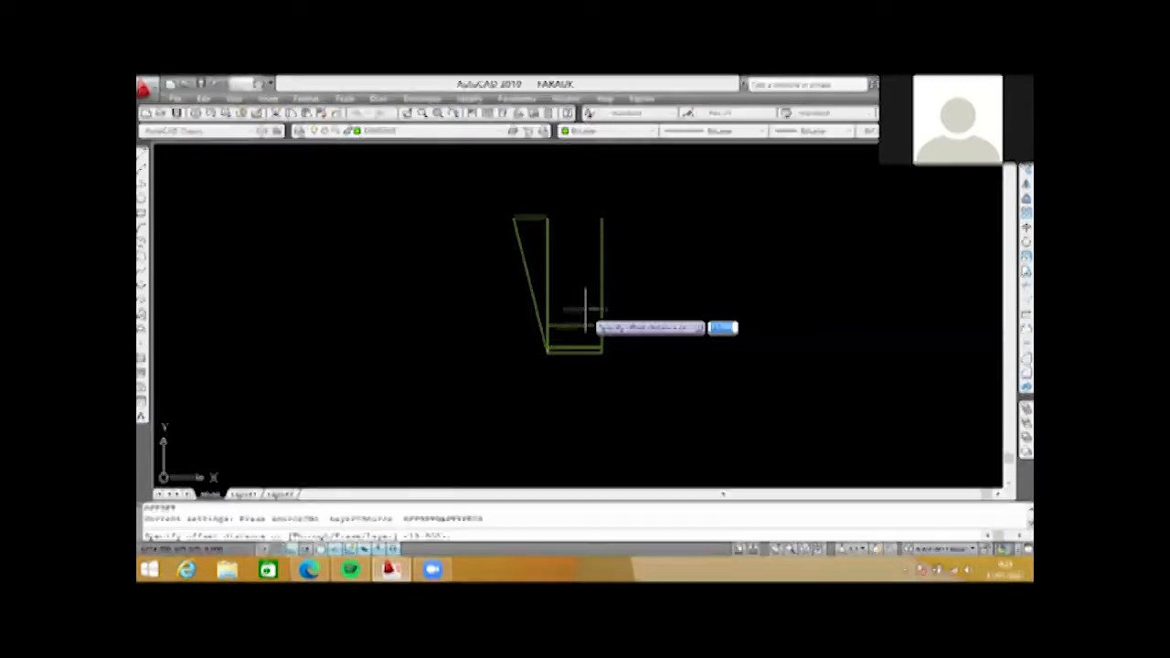
pyautogui.write('40')
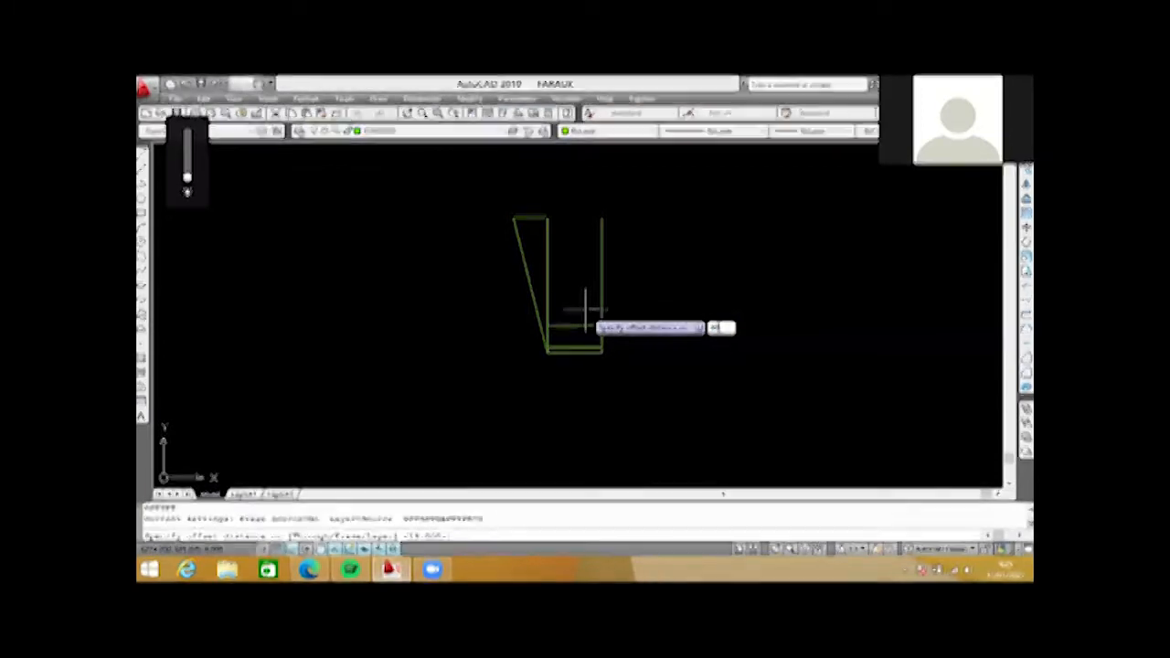
pyautogui.press('Return')
pyautogui.click(574, 325)
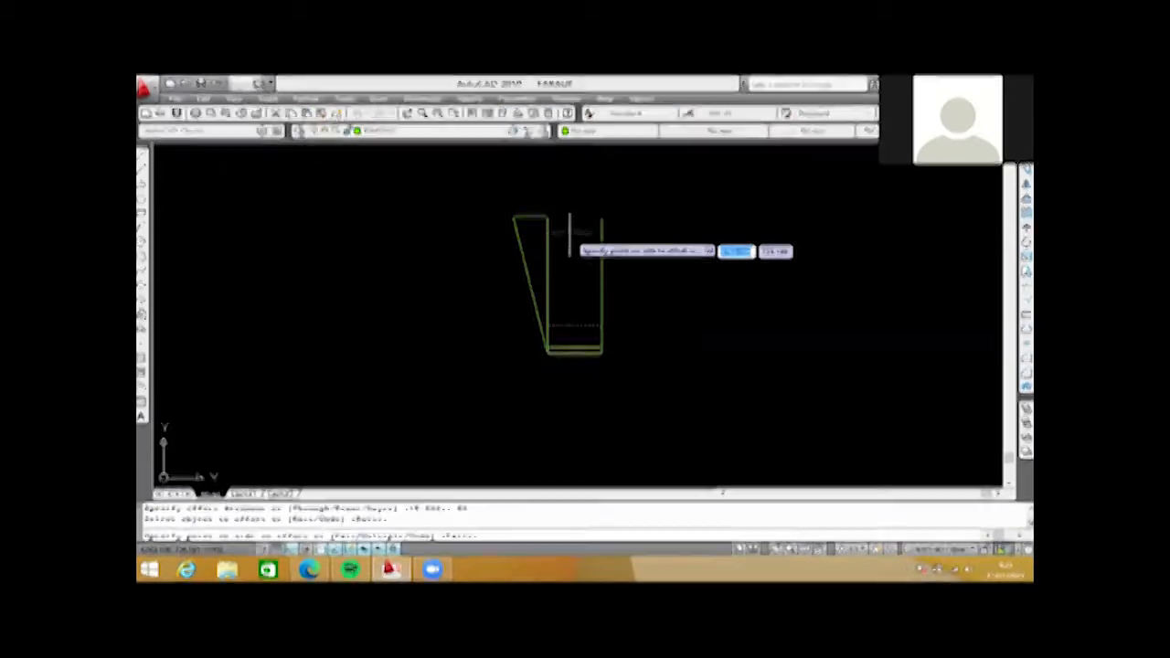
pyautogui.click(569, 235)
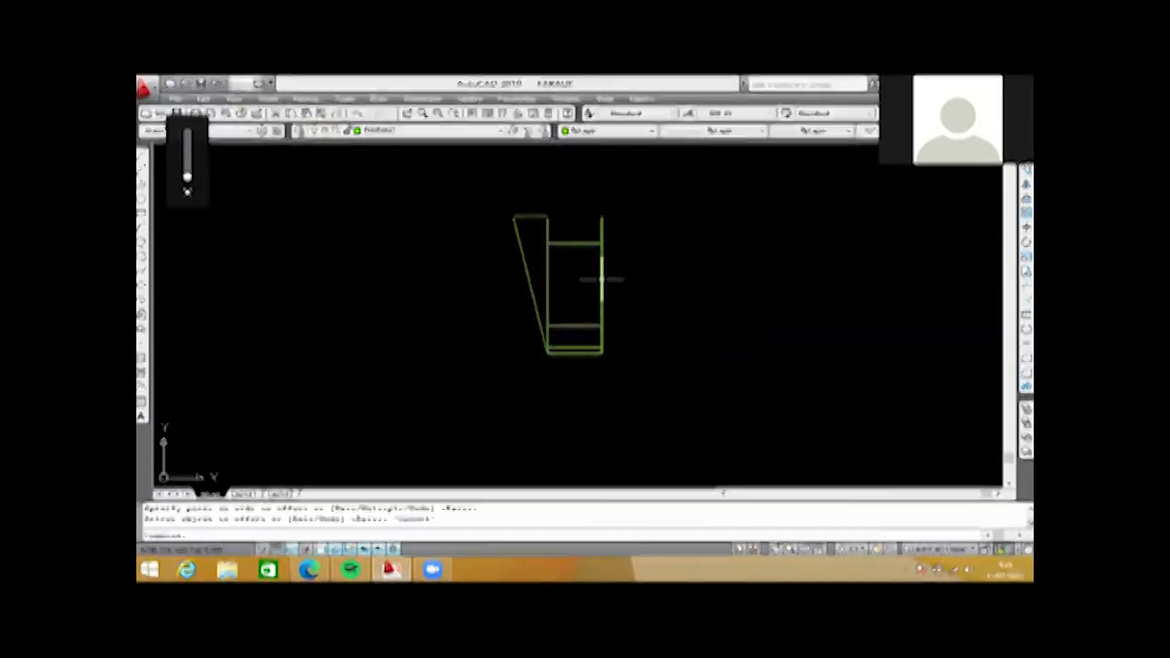
pyautogui.click(602, 279)
pyautogui.press('Escape')
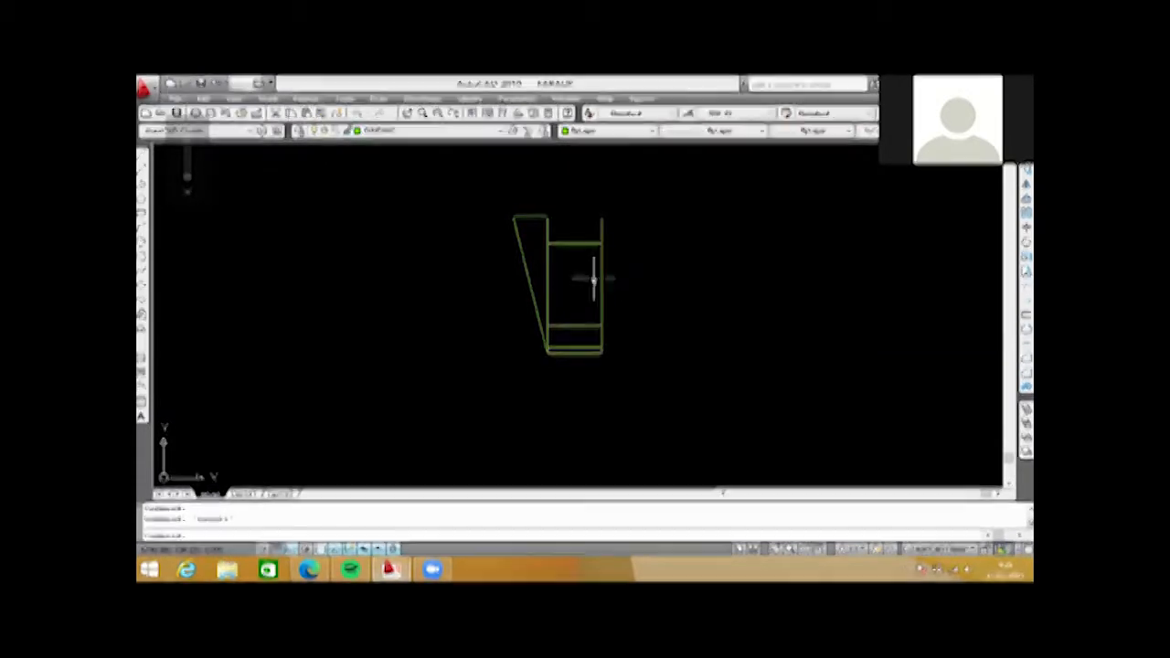
# - Offset the profile's right vertical line to the left twice, by 15 and by 35
pyautogui.press('Return')
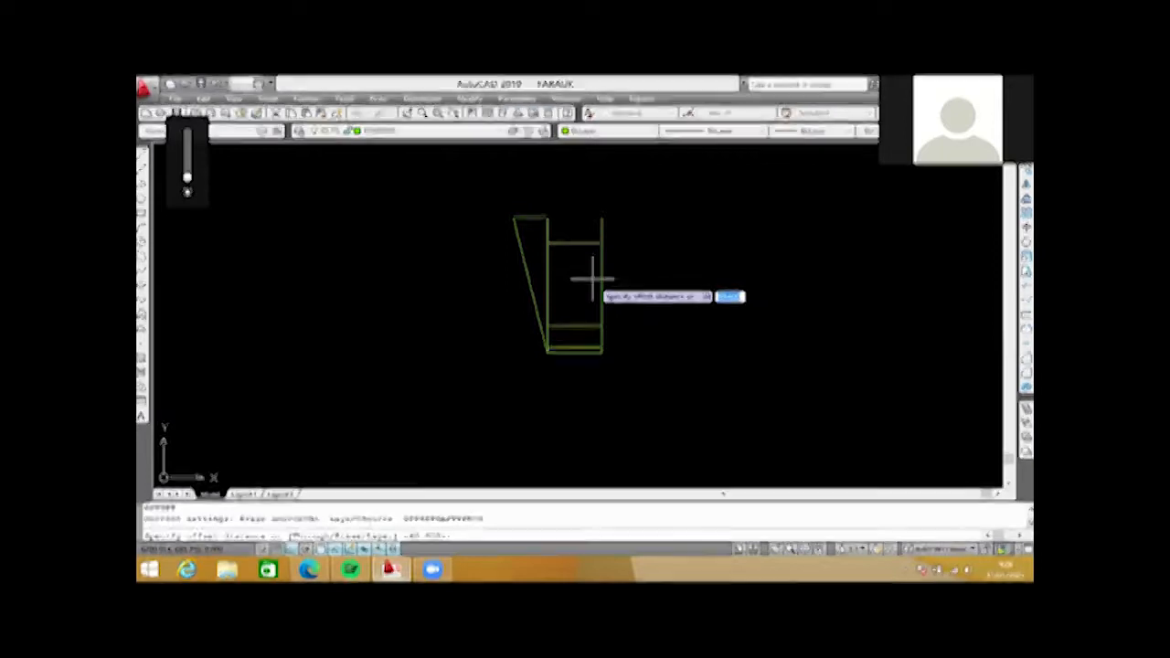
pyautogui.write('1')
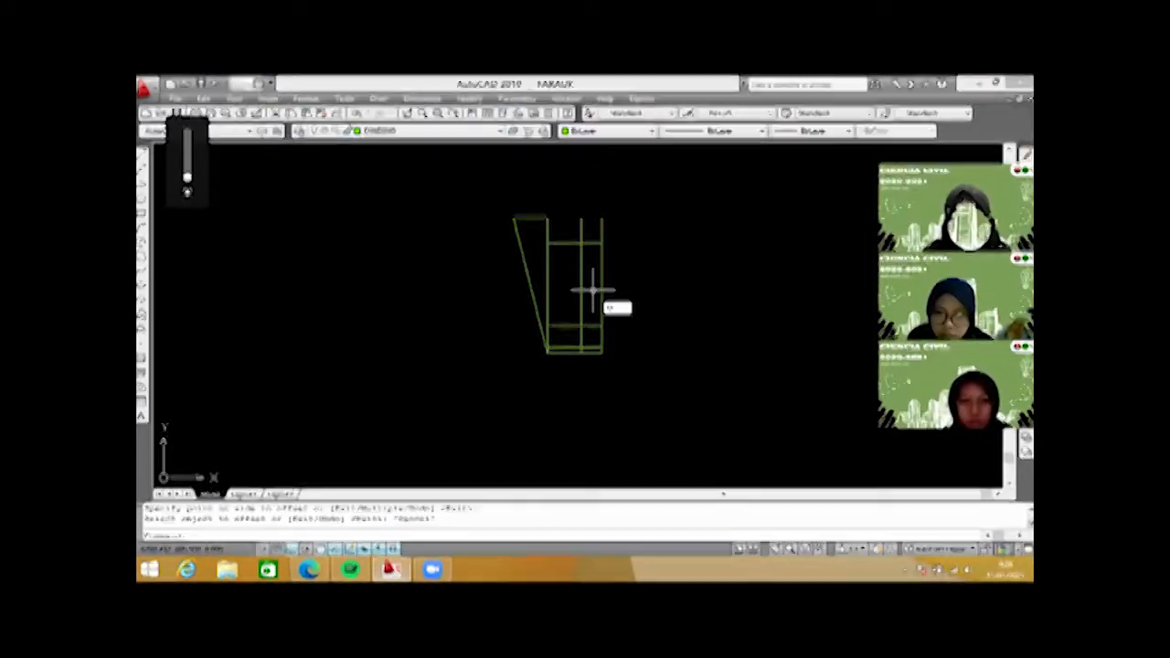
pyautogui.press('Return')
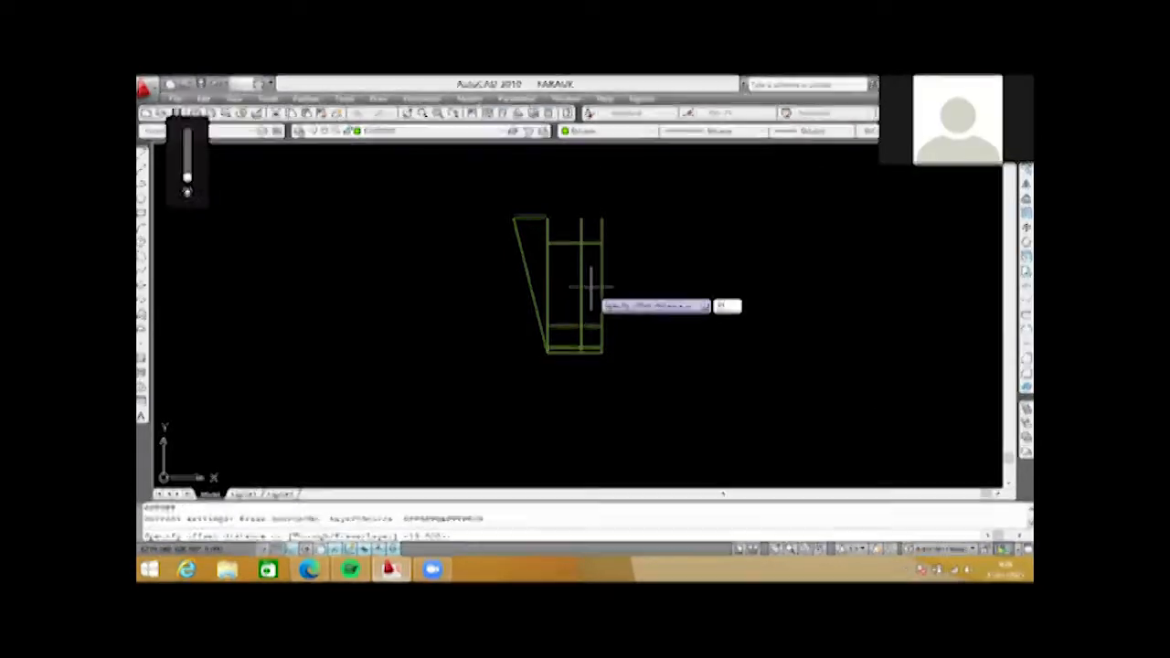
pyautogui.write('30')
pyautogui.press('Return')
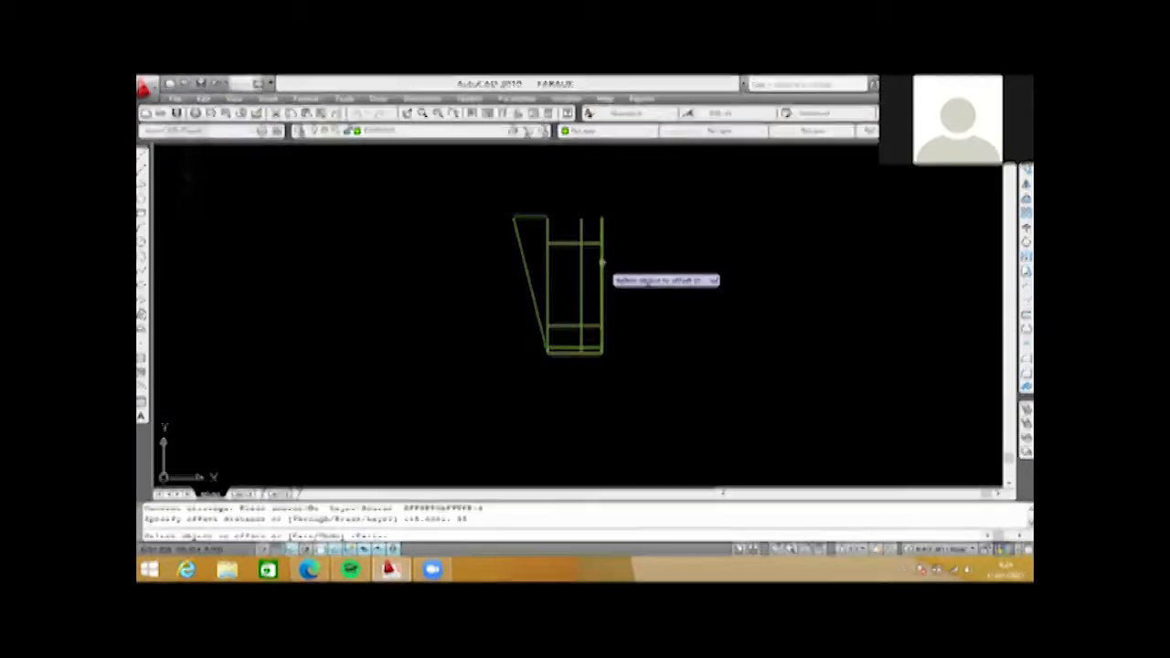
pyautogui.click(602, 263)
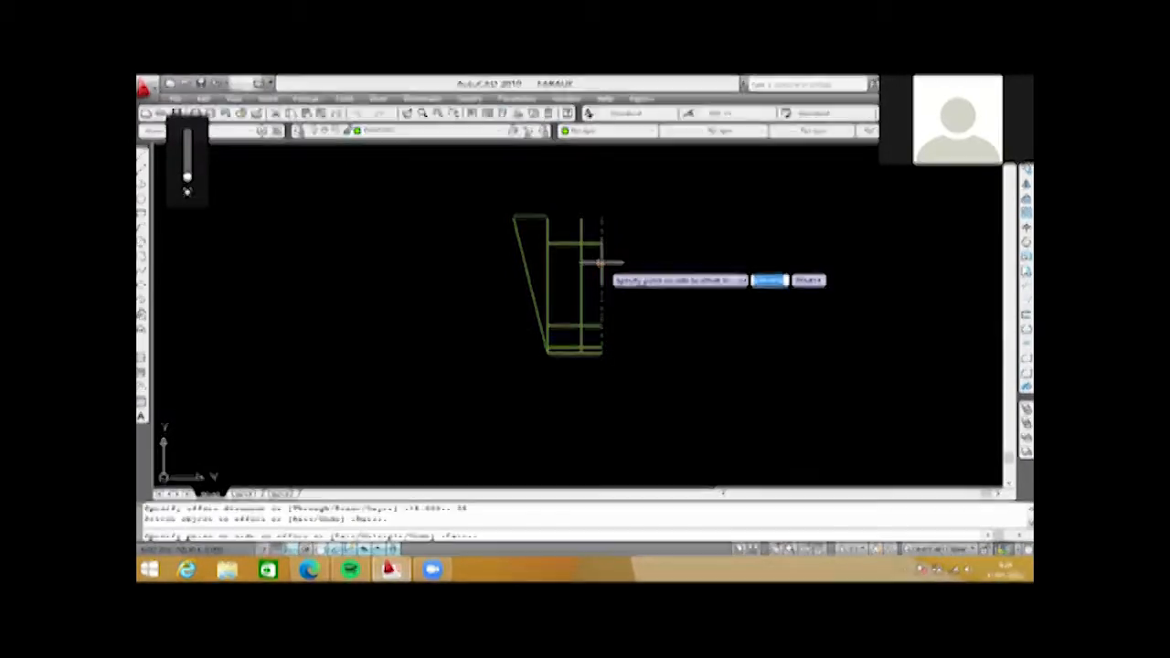
pyautogui.click(557, 271)
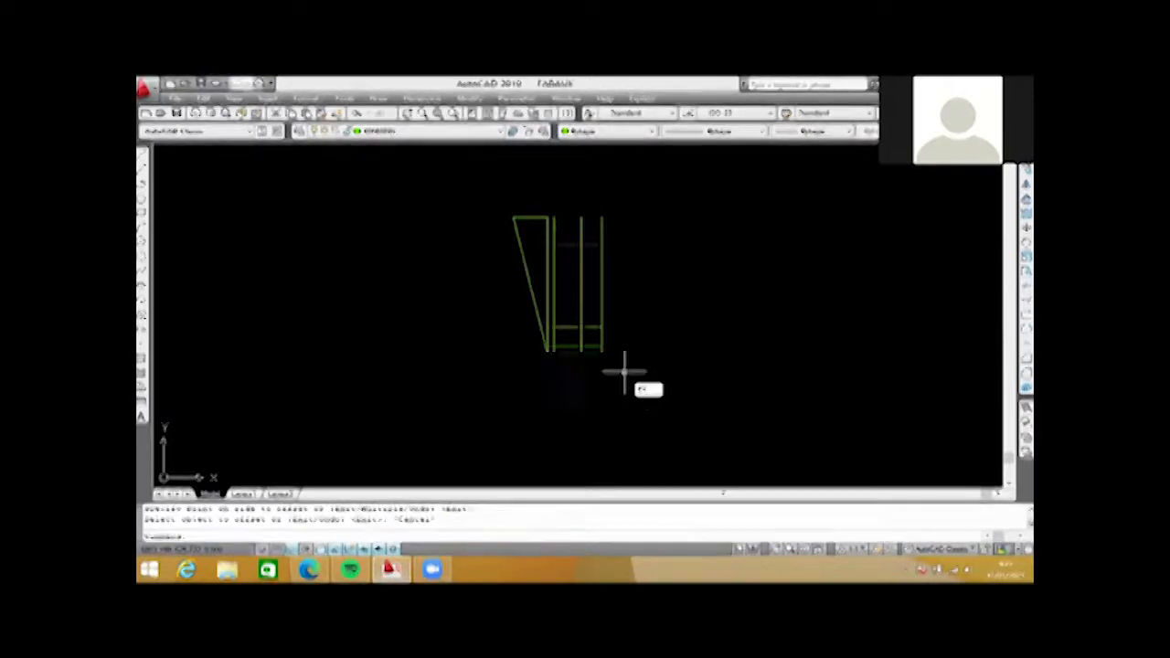
pyautogui.press('Return')
pyautogui.press('Return')
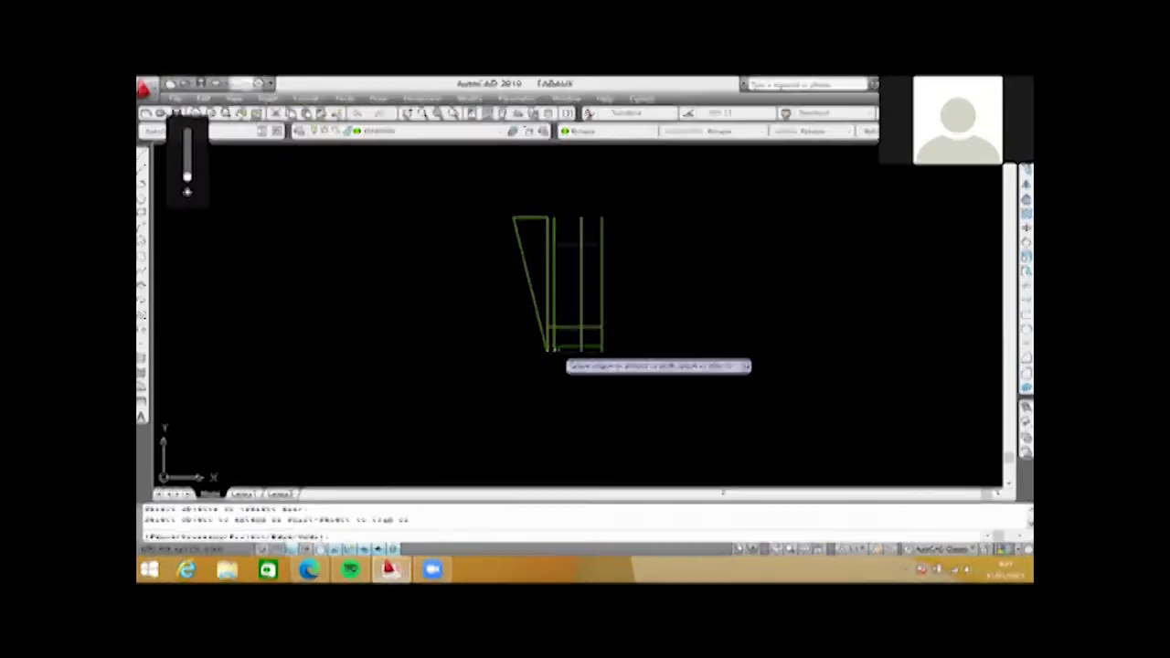
pyautogui.scroll(5, 544, 343)
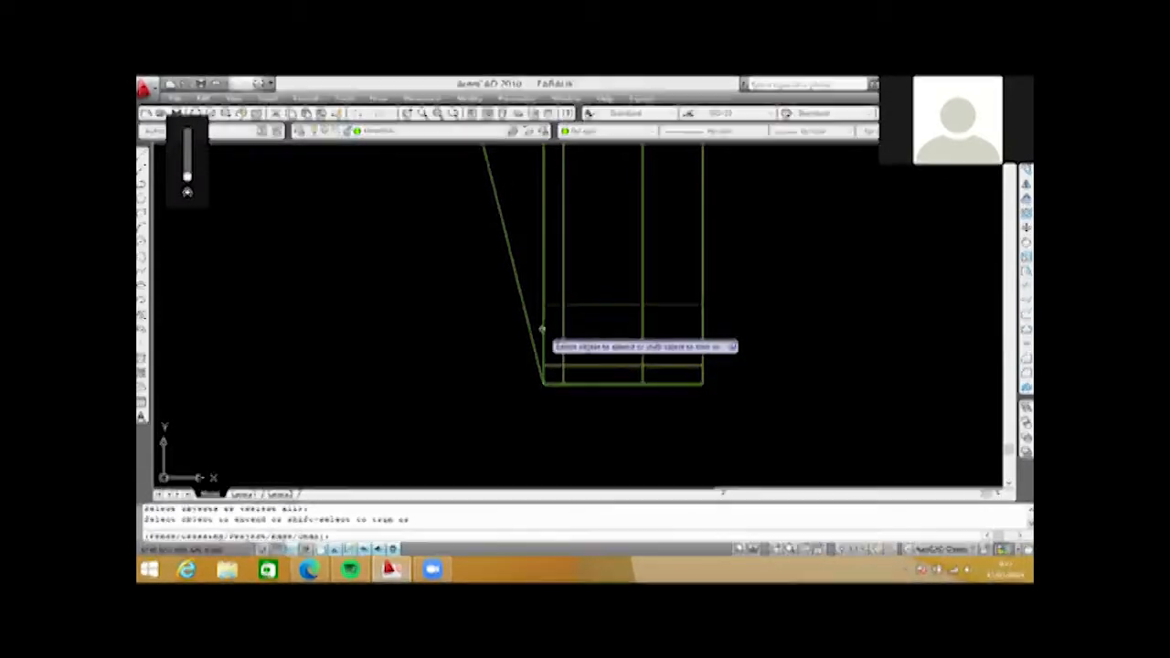
pyautogui.scroll(-3, 553, 352)
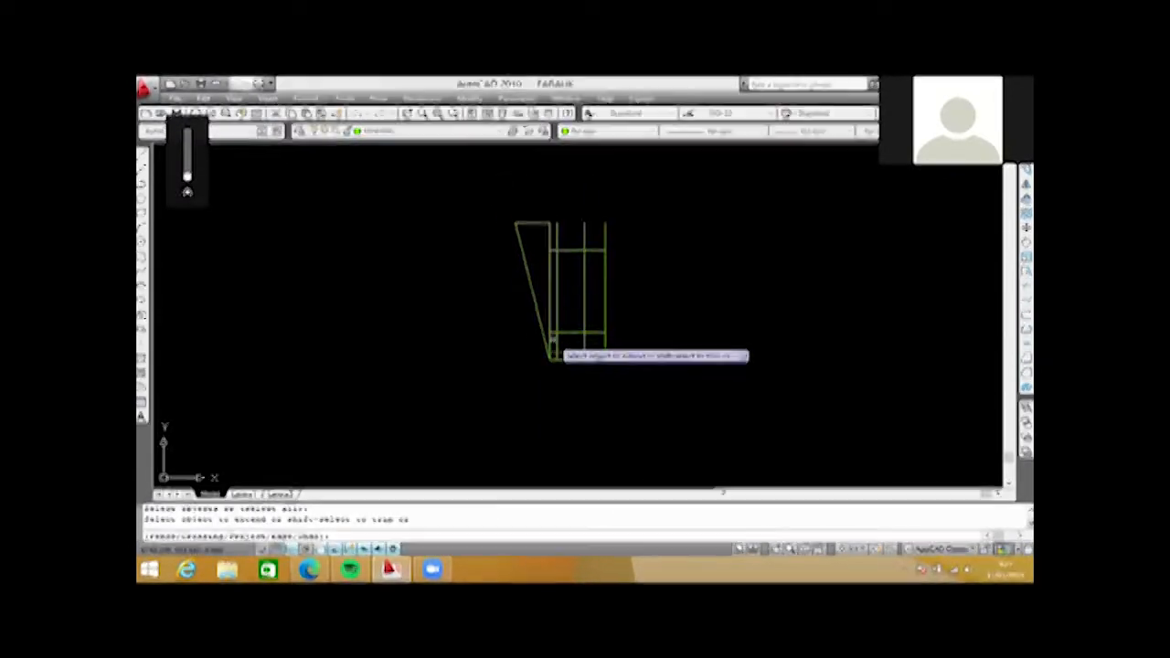
pyautogui.scroll(2, 554, 351)
pyautogui.scroll(3, 562, 325)
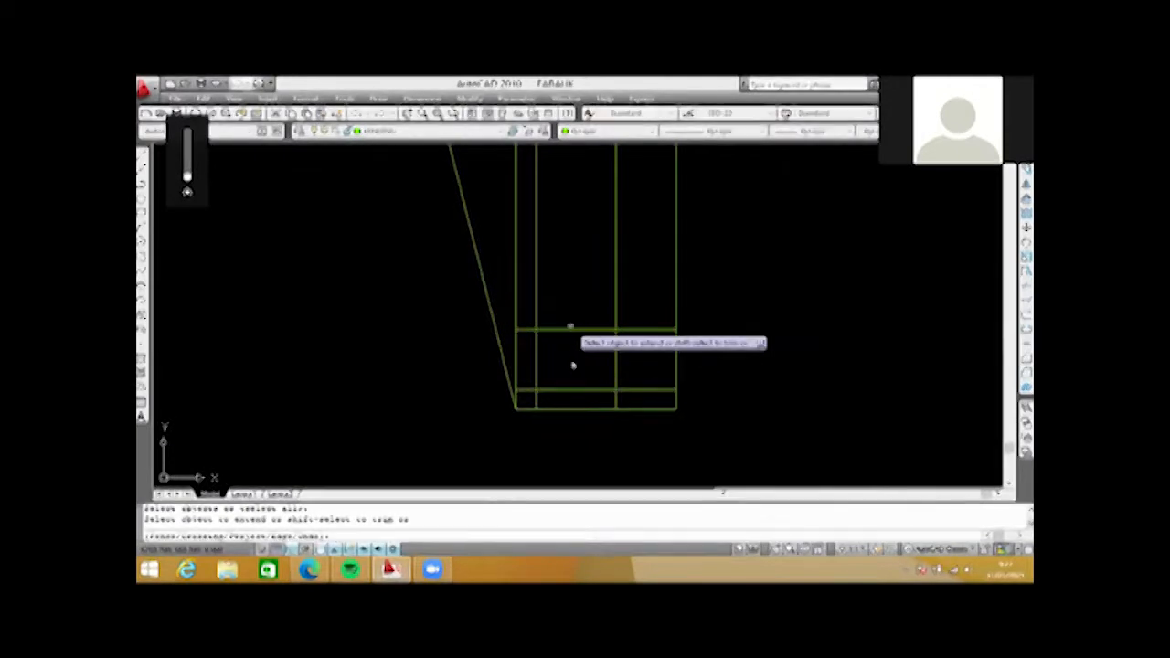
pyautogui.scroll(-4, 570, 347)
pyautogui.scroll(1, 575, 362)
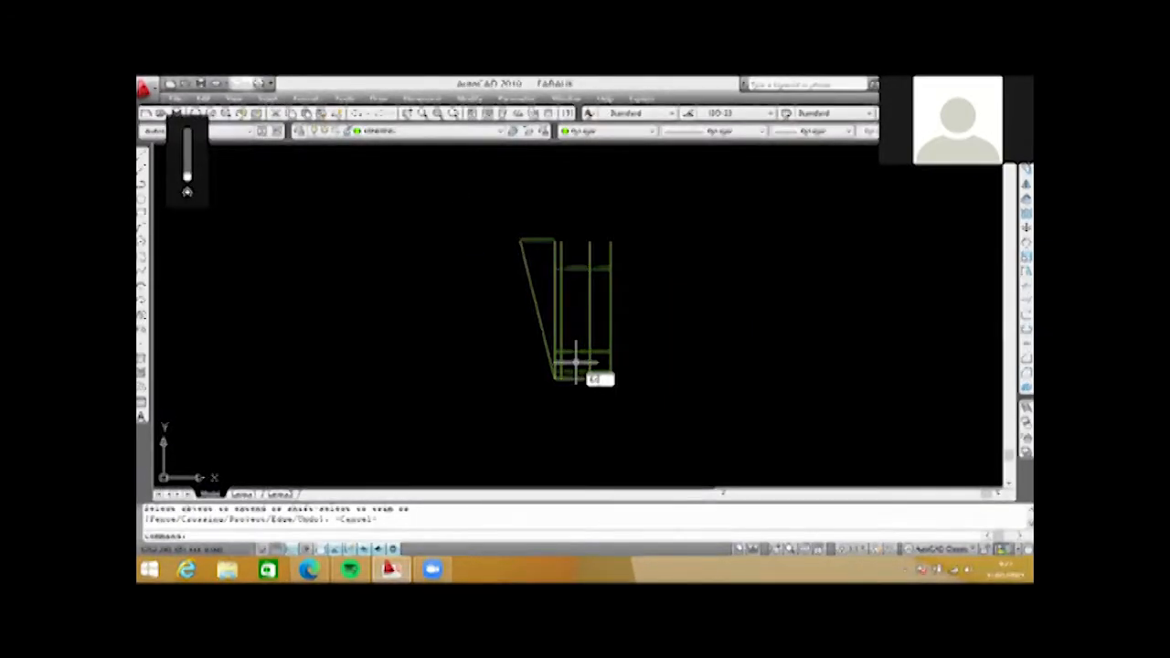
# - Try to extend the two lower offset horizontal lines of the profile to the slanted left edge
pyautogui.press('Return')
pyautogui.press('Return')
pyautogui.scroll(3, 575, 362)
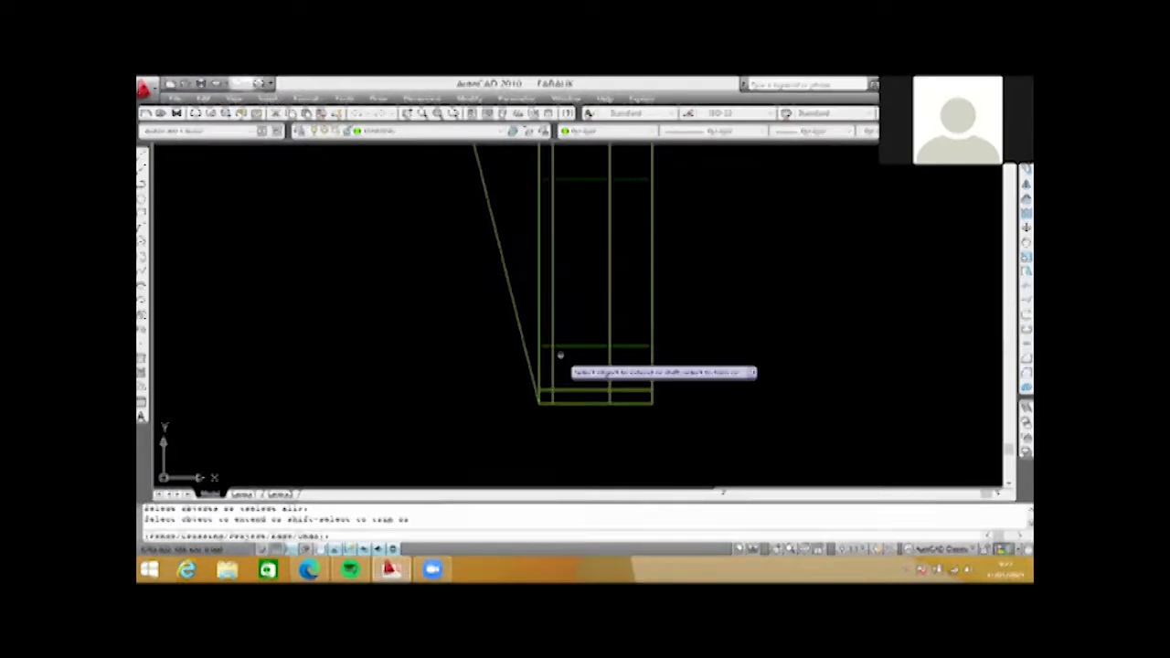
pyautogui.click(544, 347)
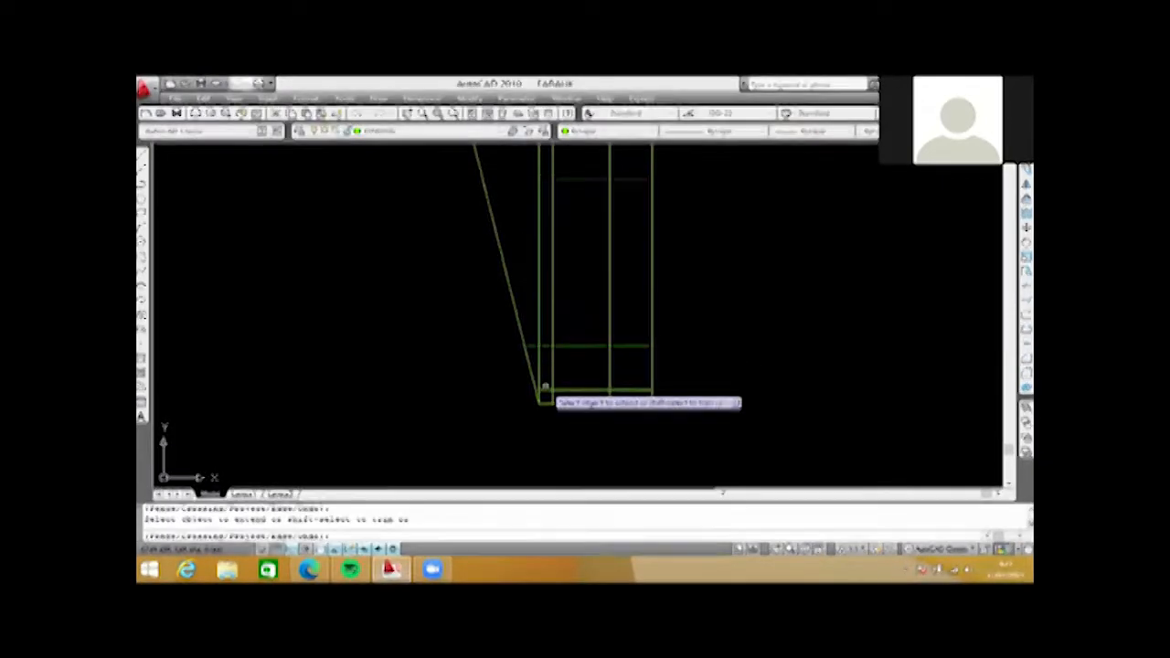
pyautogui.scroll(1, 544, 390)
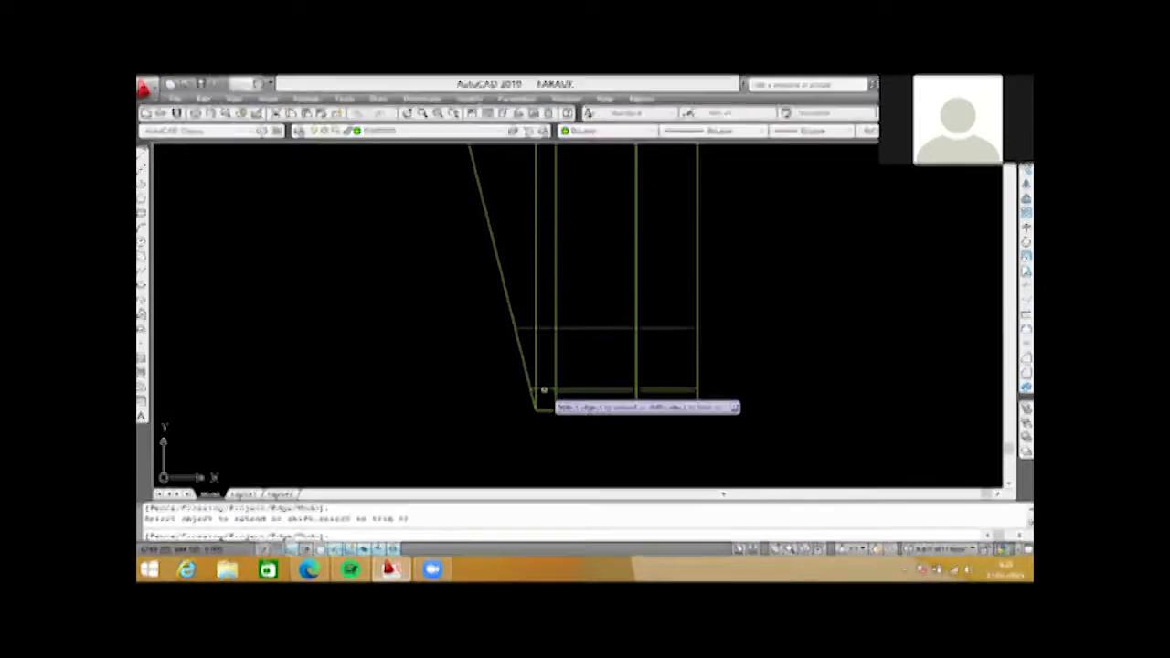
pyautogui.scroll(2, 543, 370)
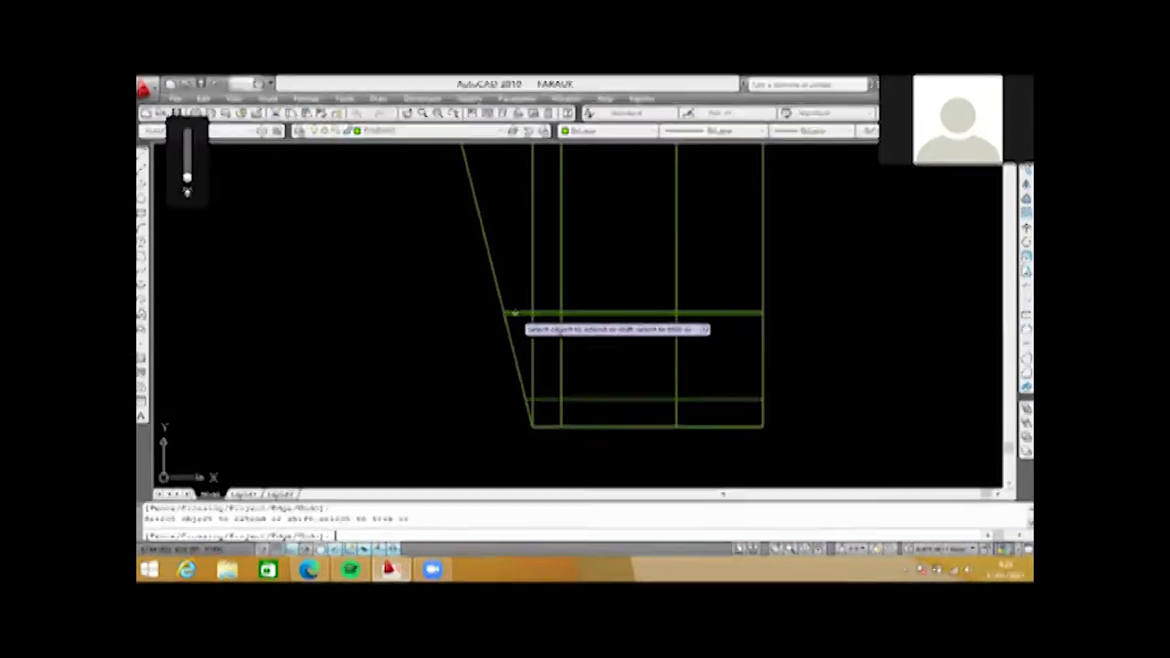
pyautogui.press('Escape')
pyautogui.scroll(-3, 533, 318)
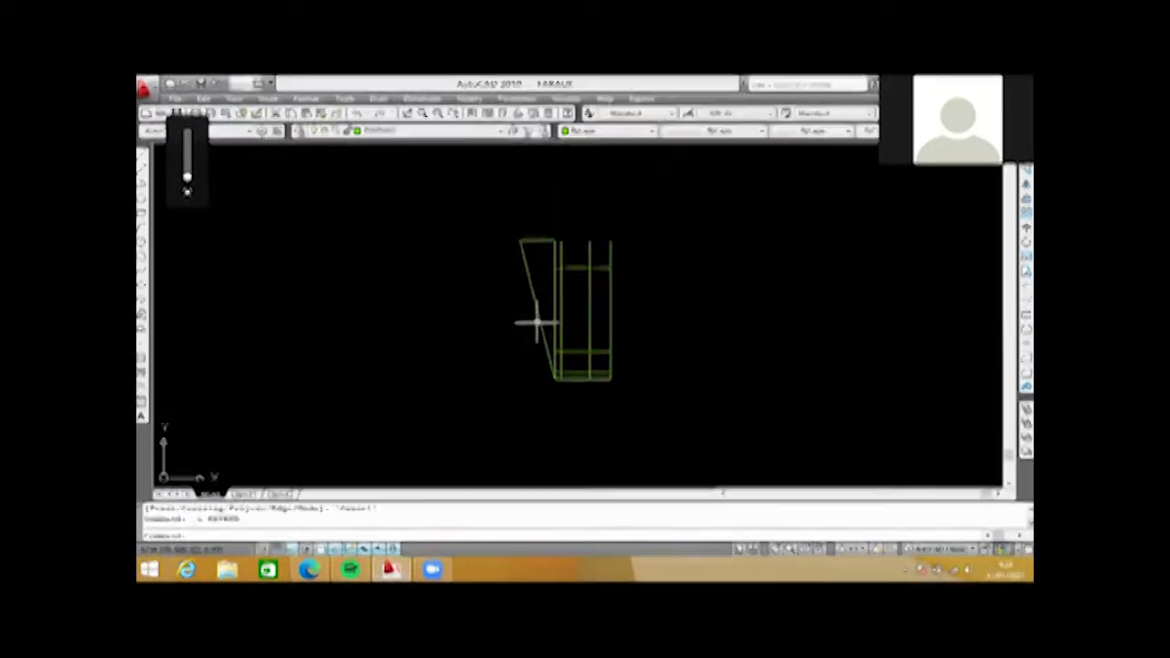
# - Try to trim the left end of the 15 offset horizontal line between the two leftmost verticals
pyautogui.scroll(1, 578, 366)
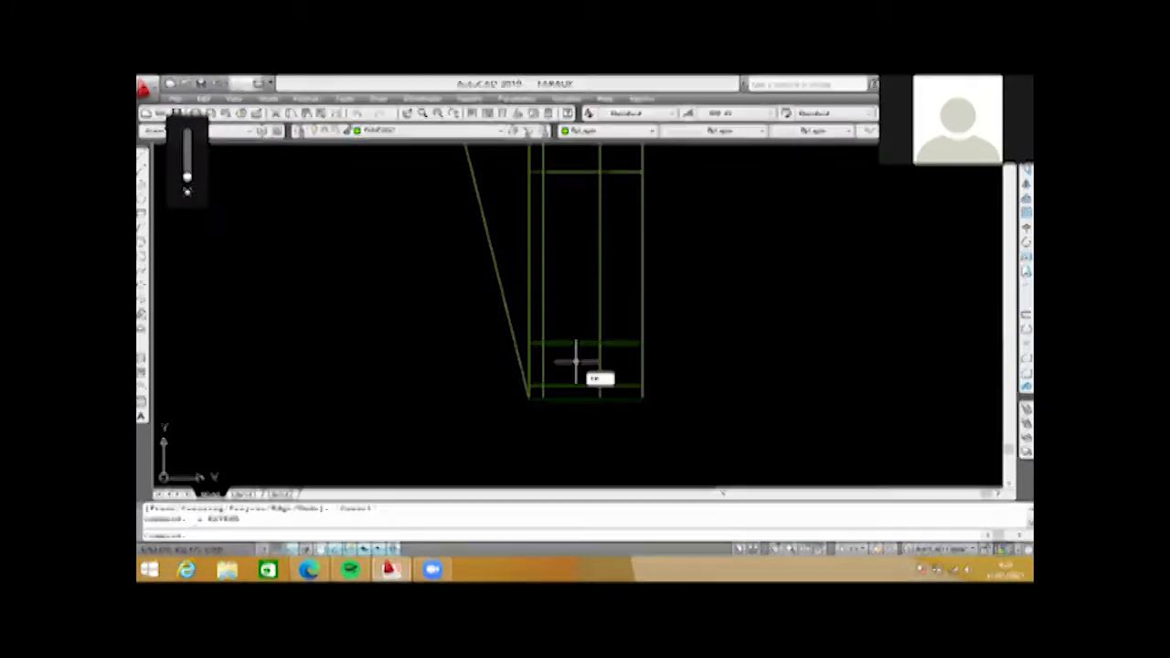
pyautogui.write('tr')
pyautogui.press('Return')
pyautogui.press('Return')
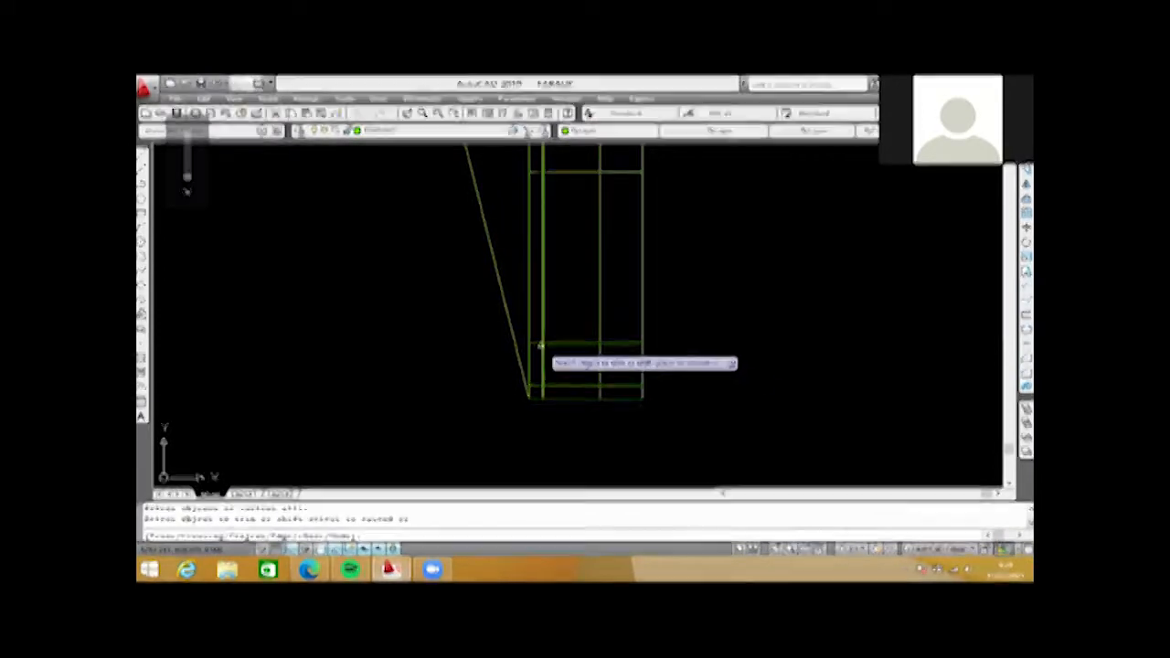
pyautogui.click(542, 343)
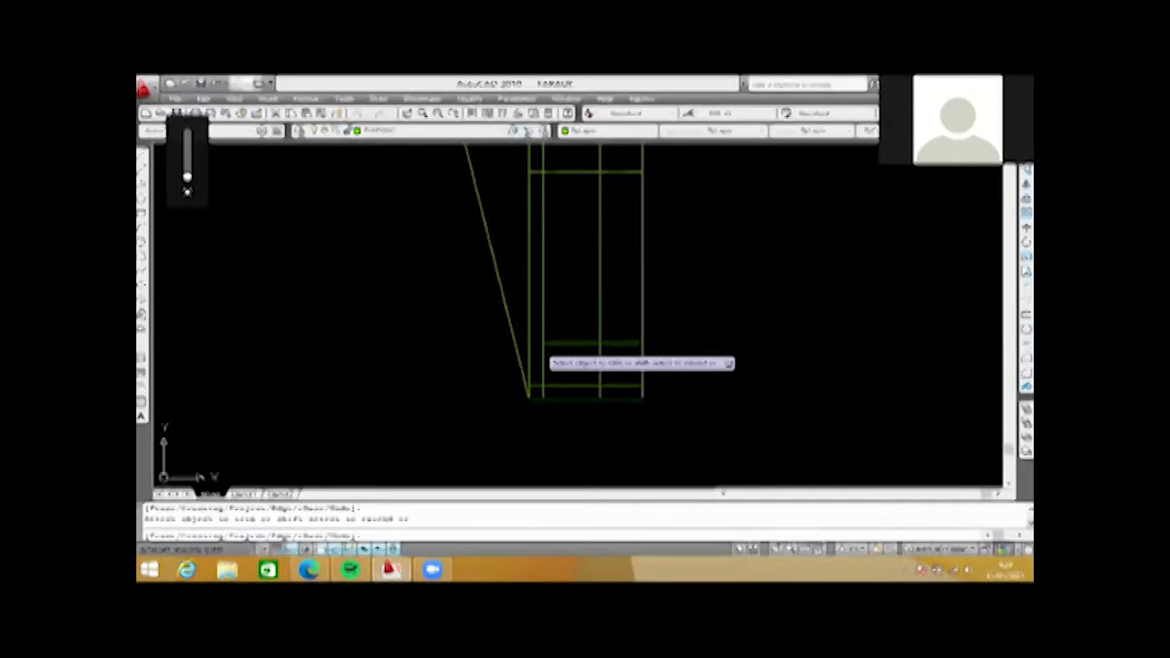
pyautogui.press('Escape')
pyautogui.hotkey('ctrl', 'z')
# - Extend the left ends of the two lower offset horizontal lines to the slanted left edge
pyautogui.write('ex')
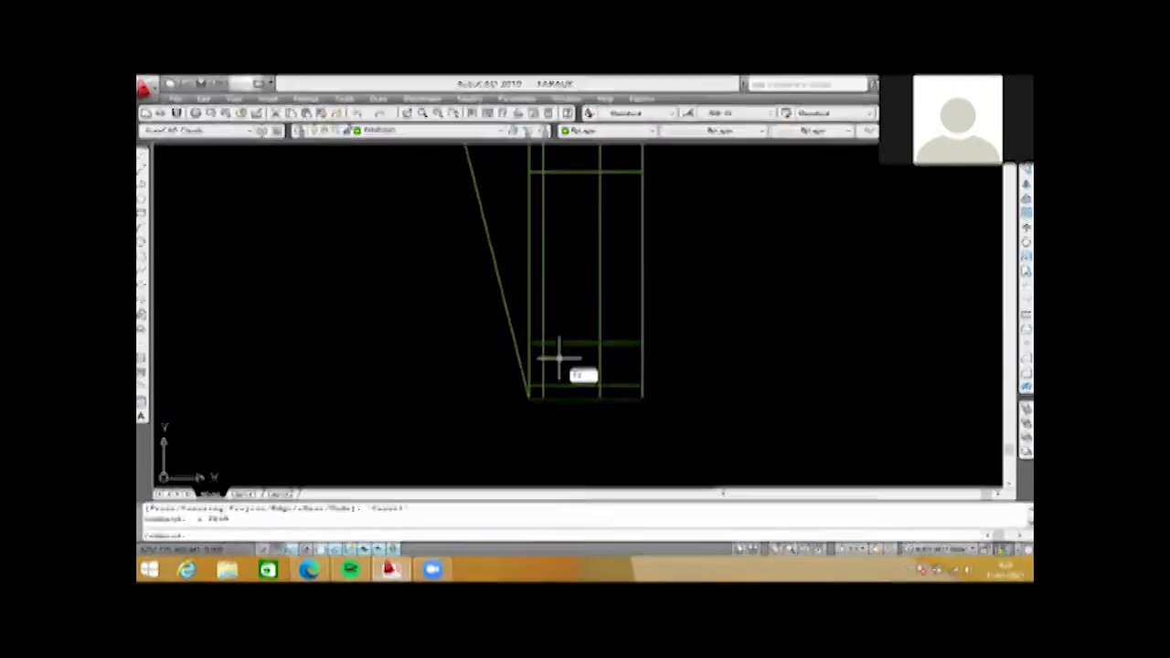
pyautogui.press('Return')
pyautogui.press('Return')
pyautogui.scroll(2, 536, 345)
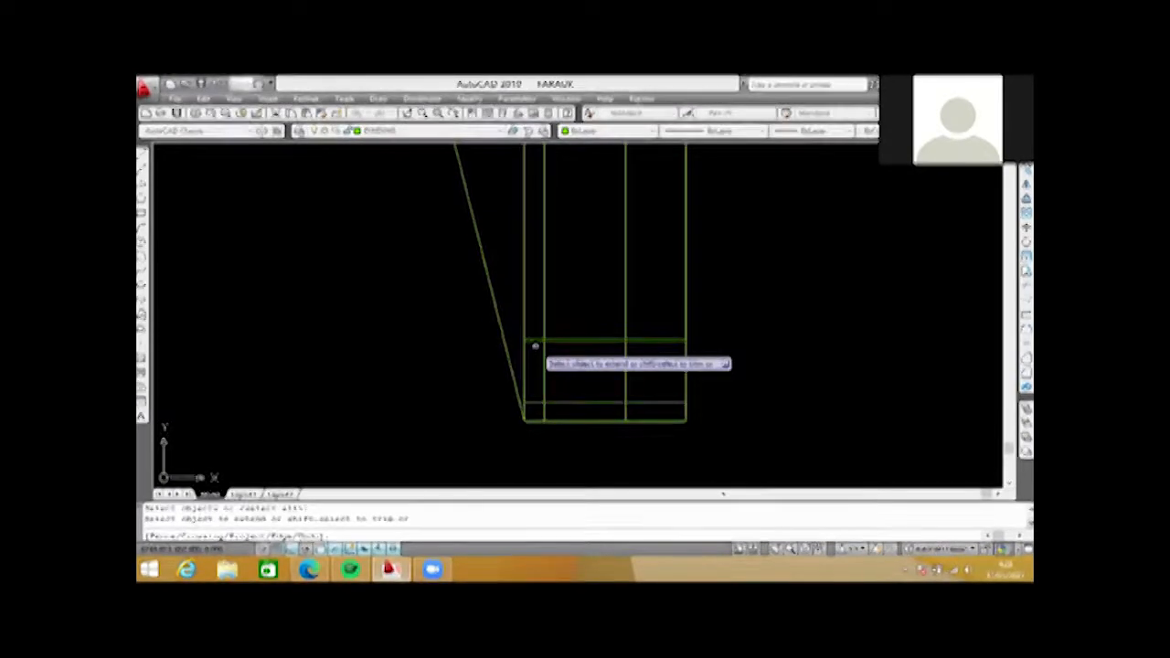
pyautogui.click(536, 343)
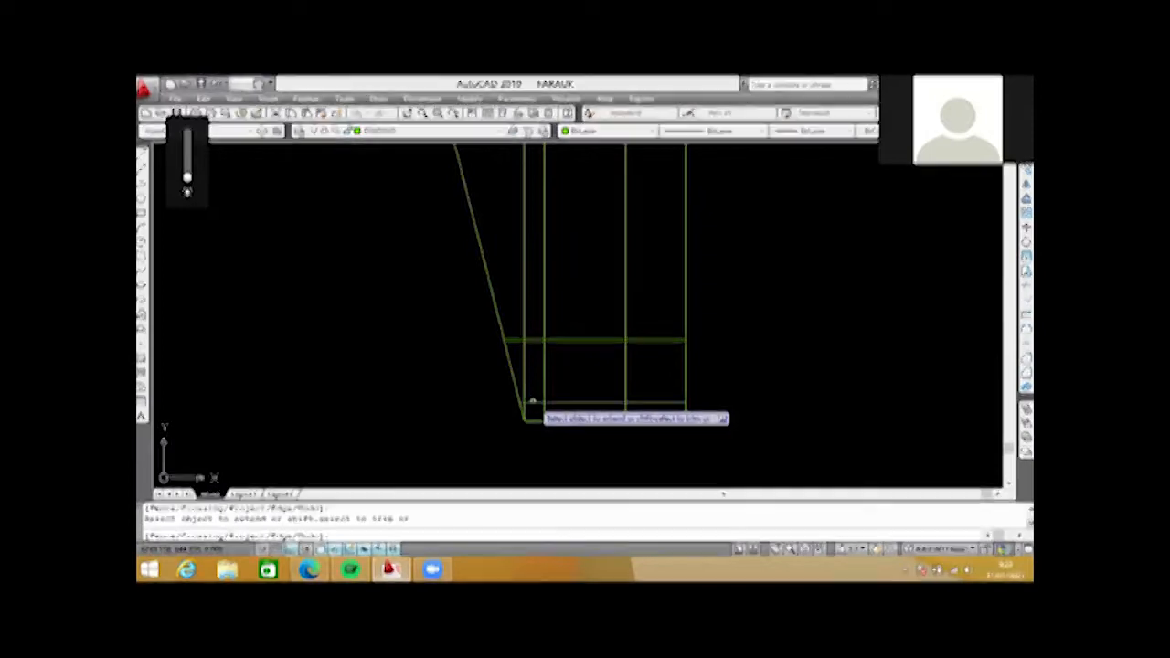
pyautogui.scroll(-3, 533, 403)
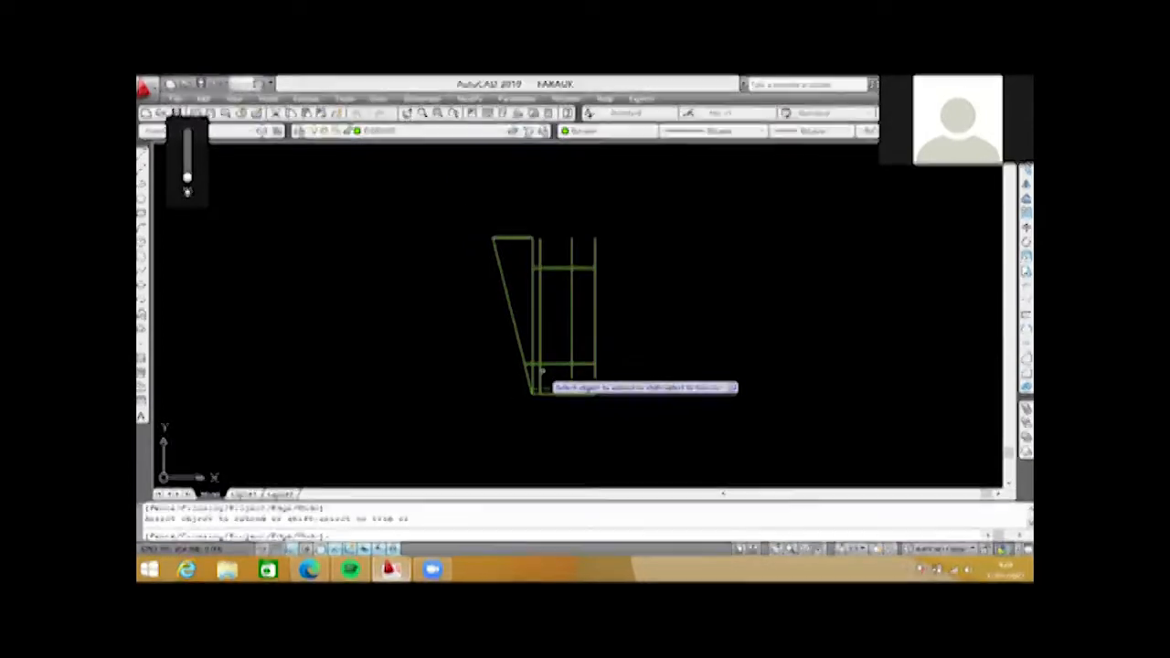
pyautogui.press('Escape')
# - Draw a slanted line from the inner left vertical's intersection with the 15 offset line up to the middle vertical's intersection with the upper horizontal
pyautogui.scroll(2, 542, 371)
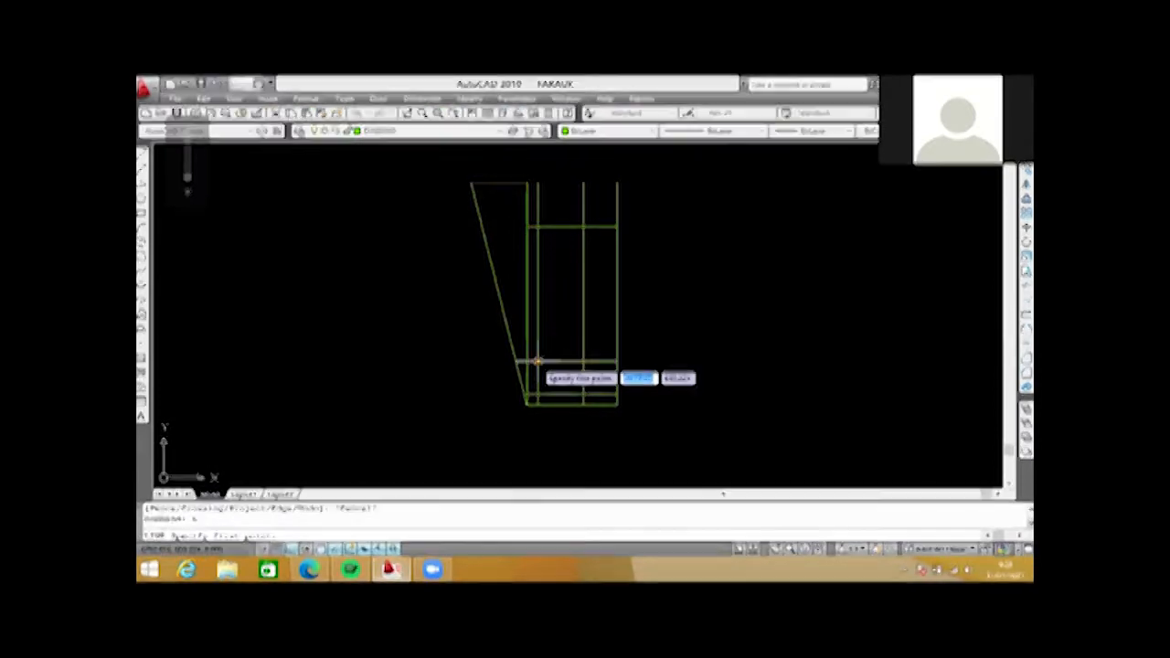
pyautogui.click(537, 362)
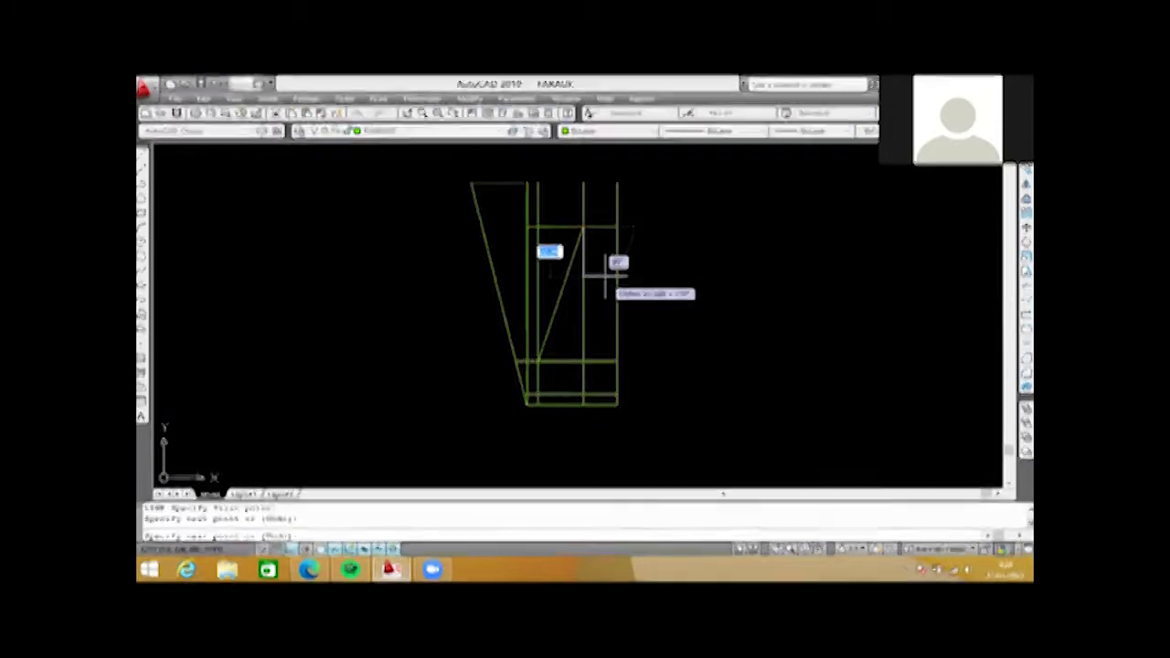
pyautogui.press('Escape')
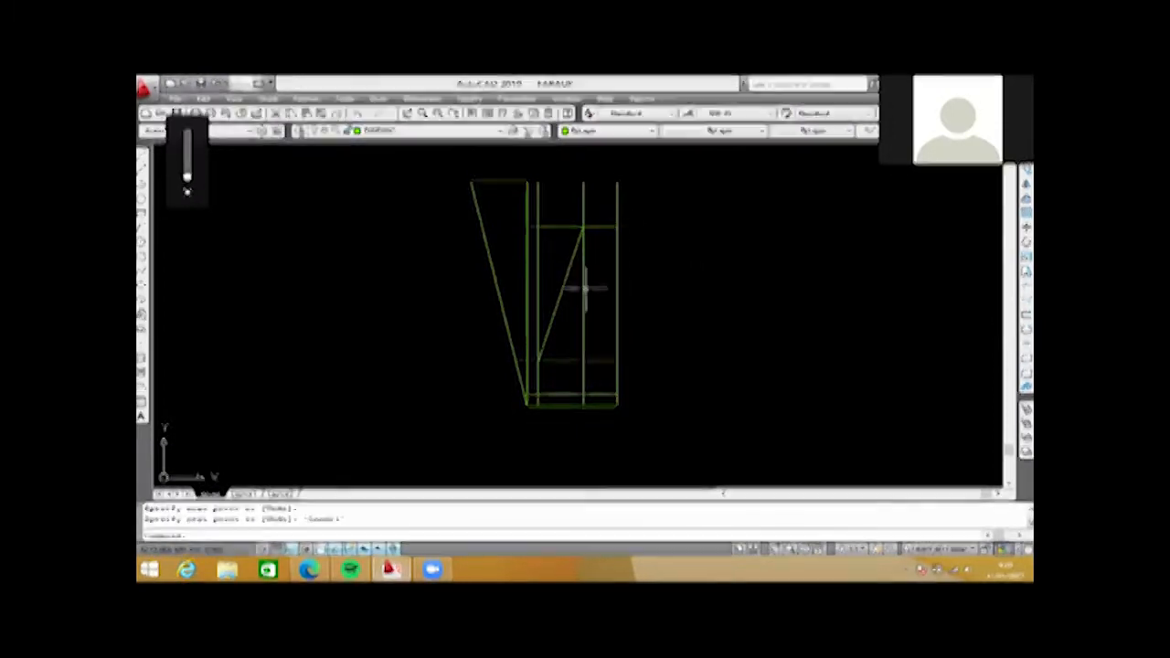
# - Delete the middle, inner left and outer left vertical construction lines and trim the upper horizontal between the two slanted lines
pyautogui.click(583, 282)
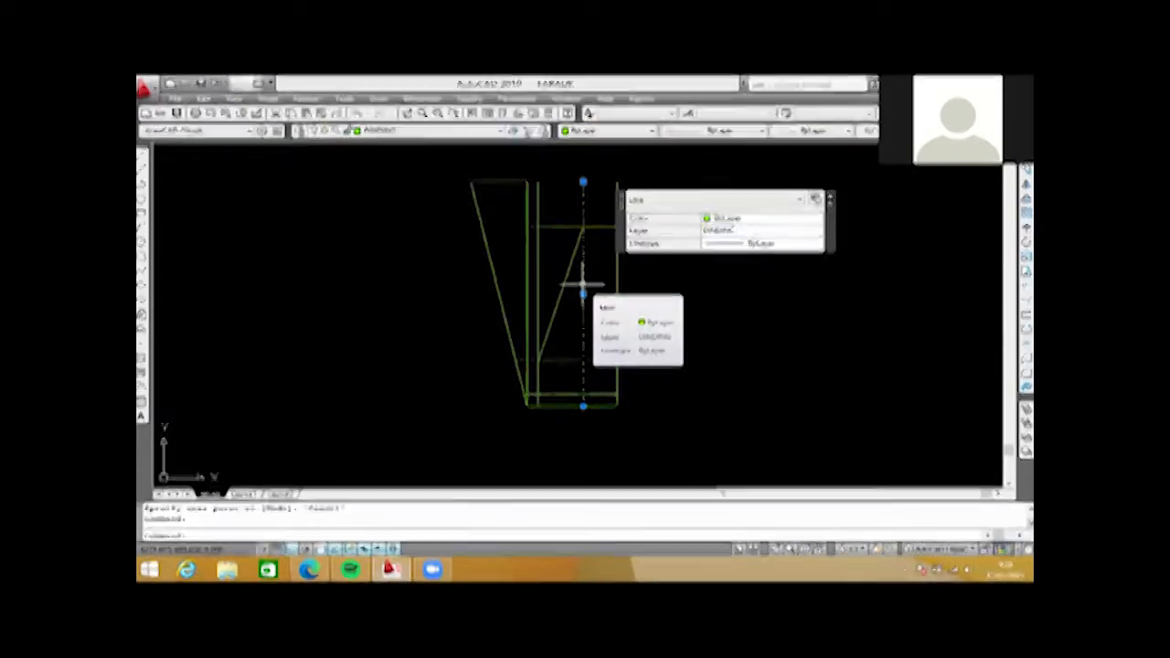
pyautogui.press('Delete')
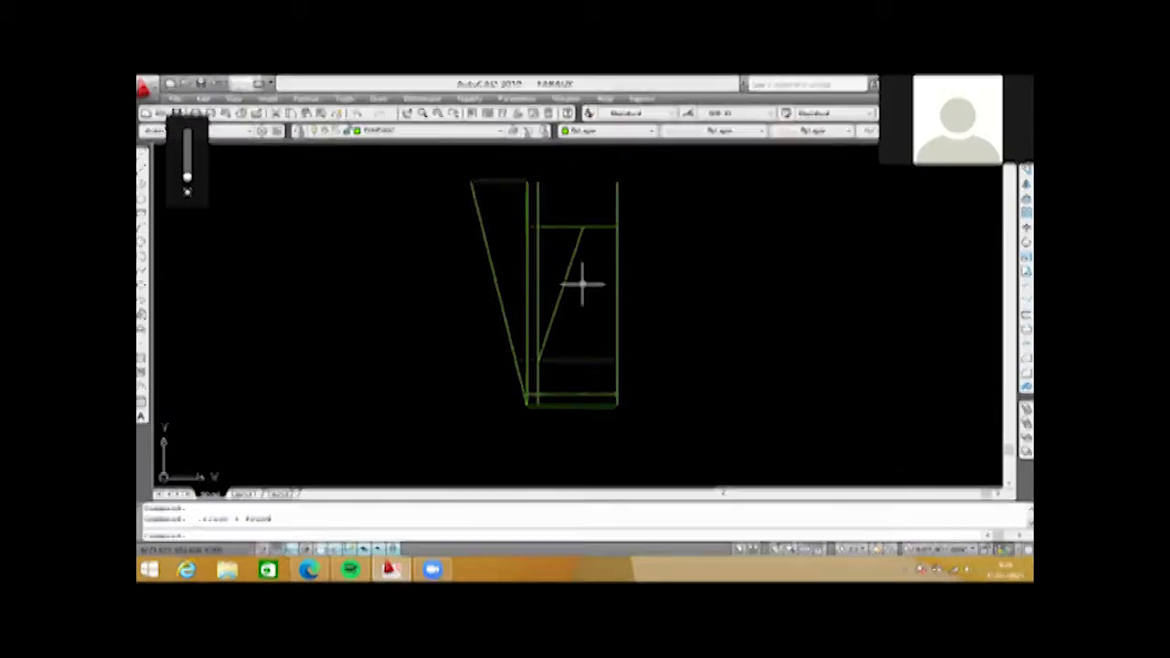
pyautogui.click(537, 279)
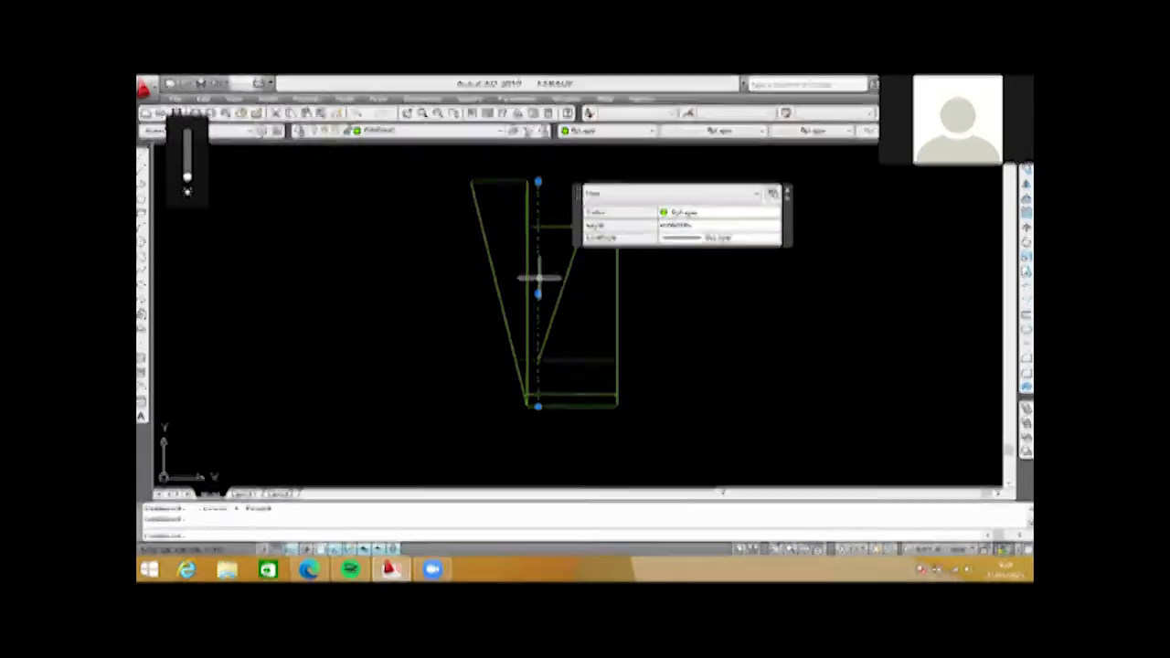
pyautogui.press('Delete')
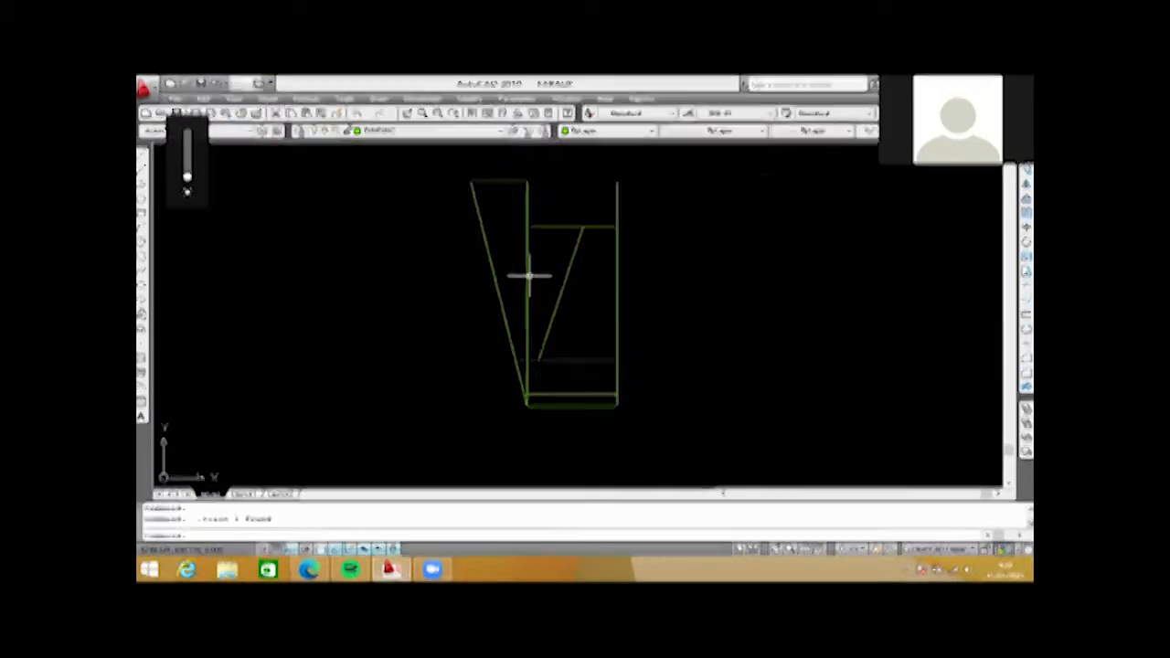
pyautogui.click(527, 271)
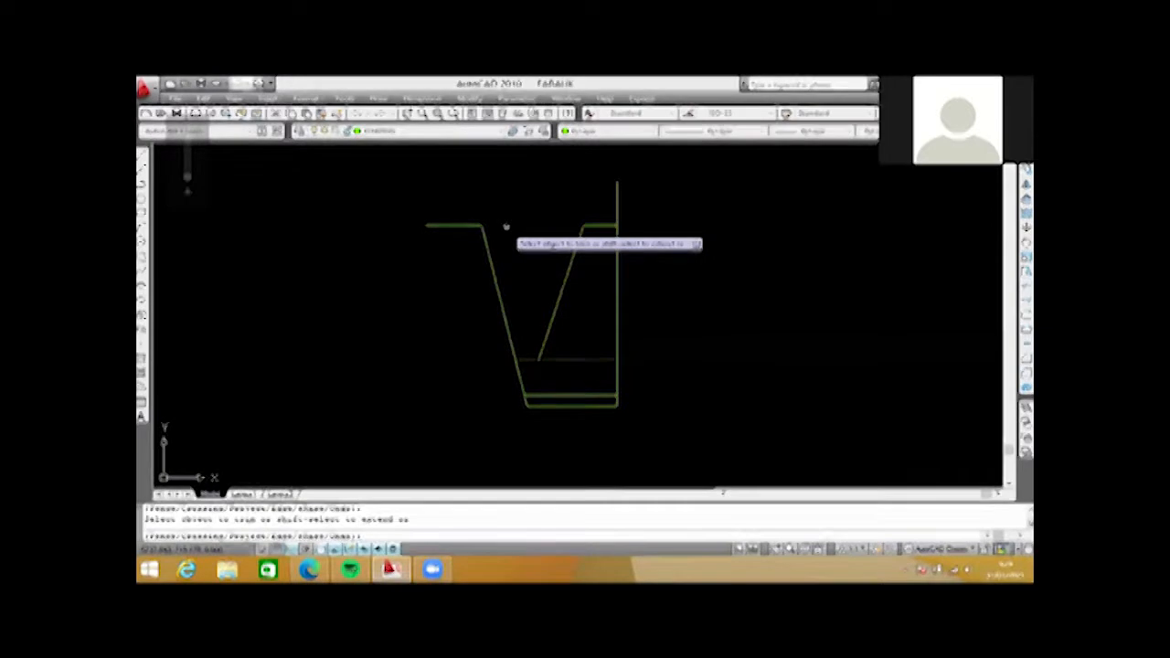
pyautogui.press('Escape')
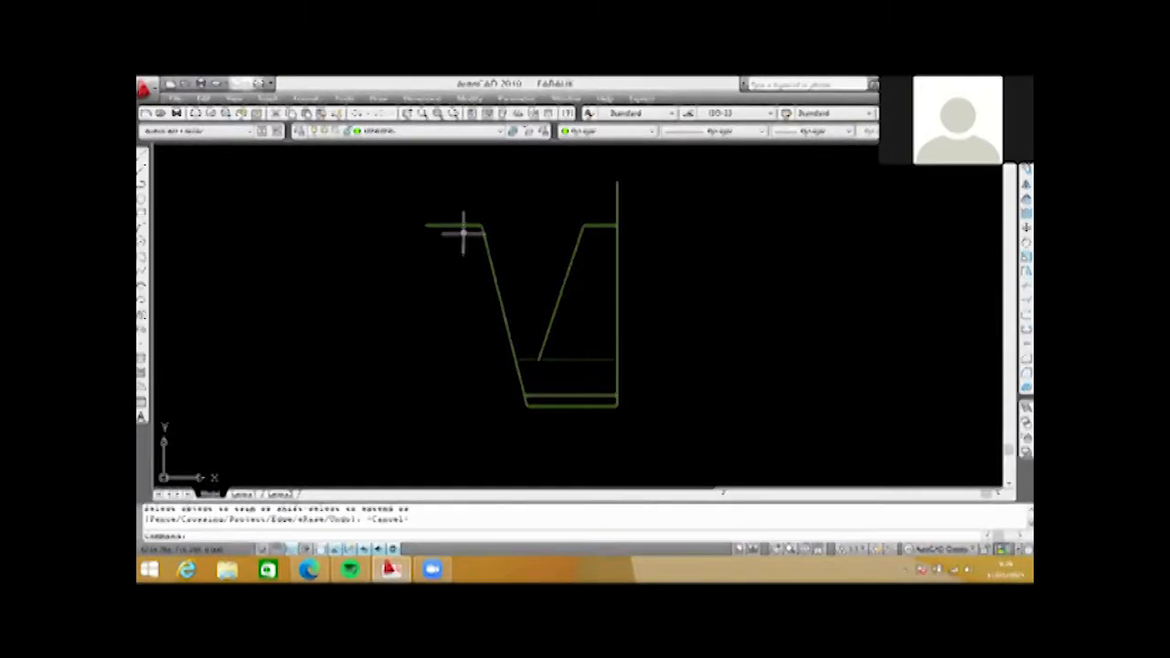
# - Offset the short horizontal line at the upper end of the left slanted edge downward by 10
pyautogui.press('XF86MonBrightnessDown')
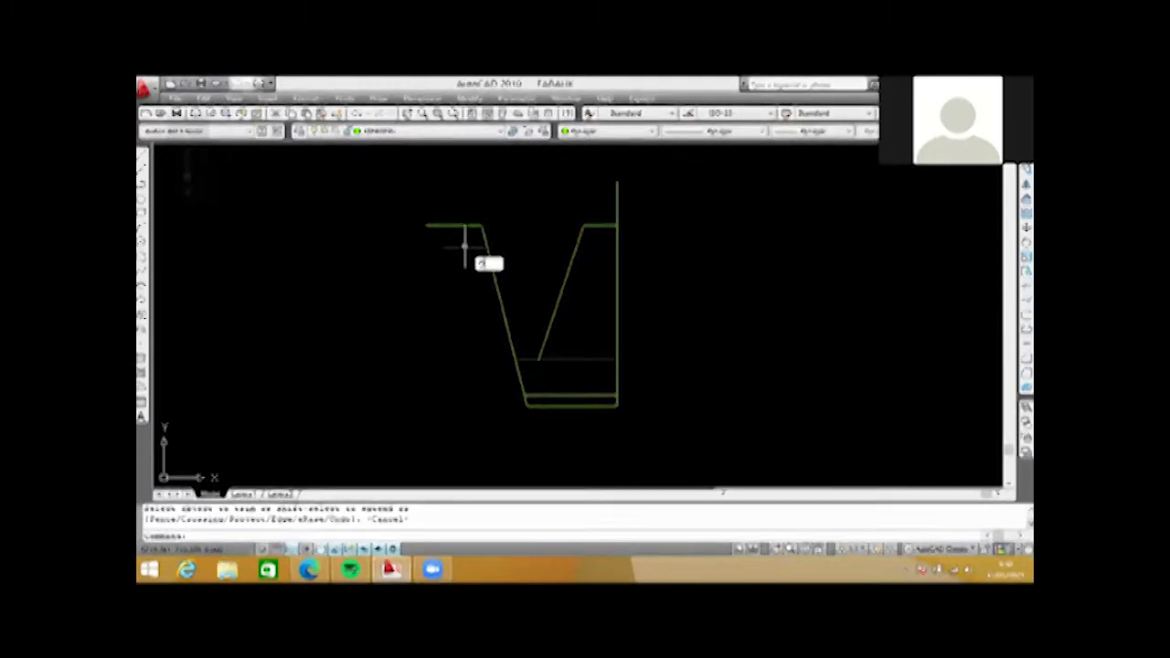
pyautogui.press('Escape')
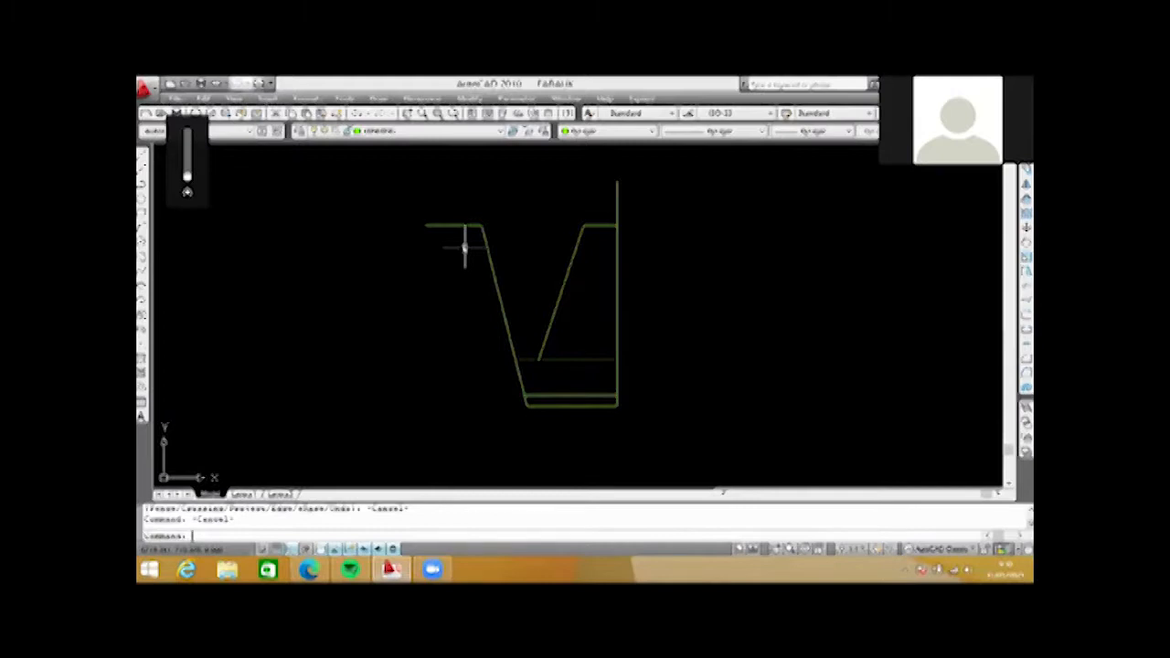
pyautogui.write('o')
pyautogui.press('Return')
pyautogui.write('10')
pyautogui.press('Return')
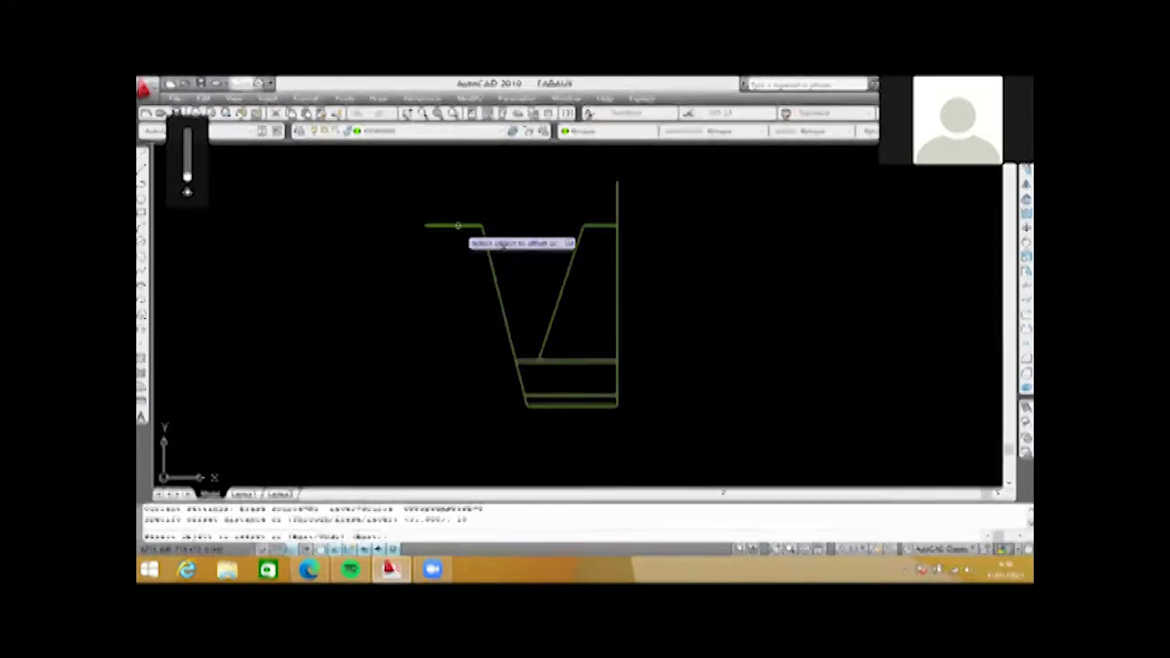
pyautogui.click(457, 225)
pyautogui.click(473, 314)
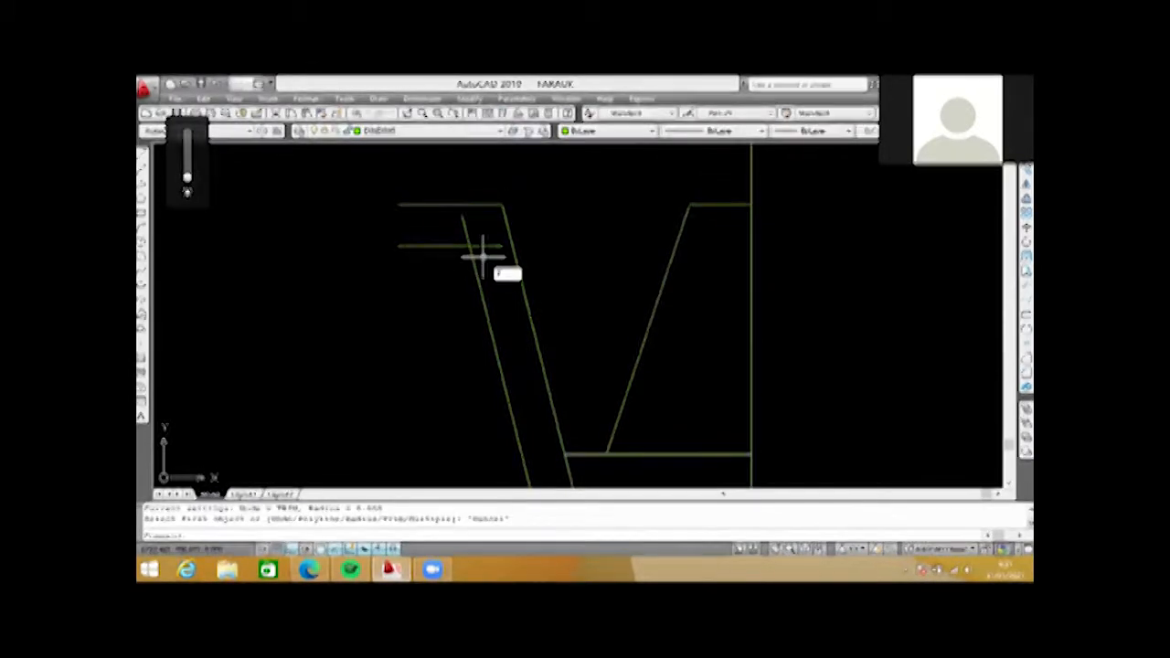
# - Join the offset upper horizontal line and the offset slanted line in a sharp corner using Fillet with radius 0
pyautogui.click(460, 245)
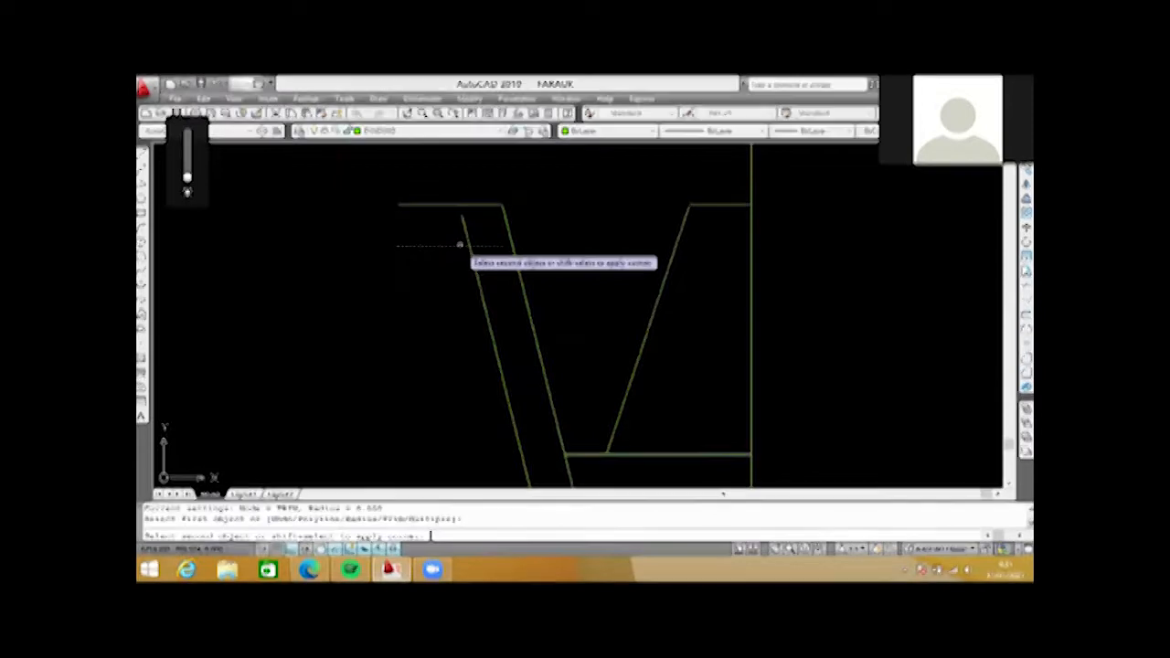
pyautogui.click(473, 243)
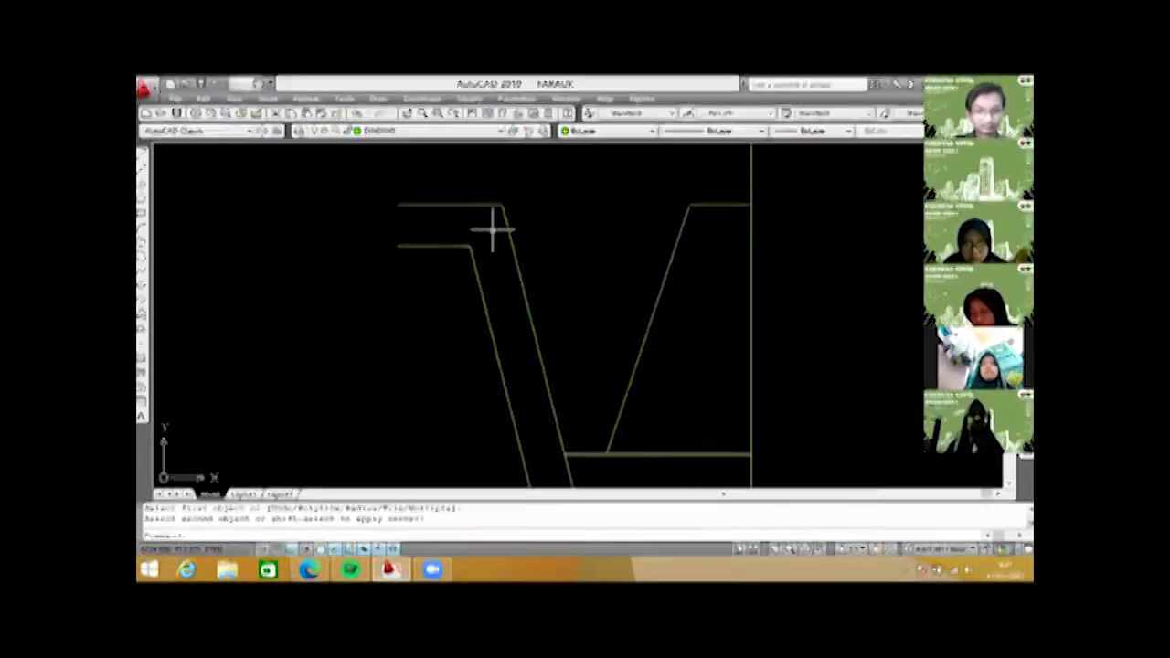
pyautogui.press('Return')
pyautogui.click(460, 247)
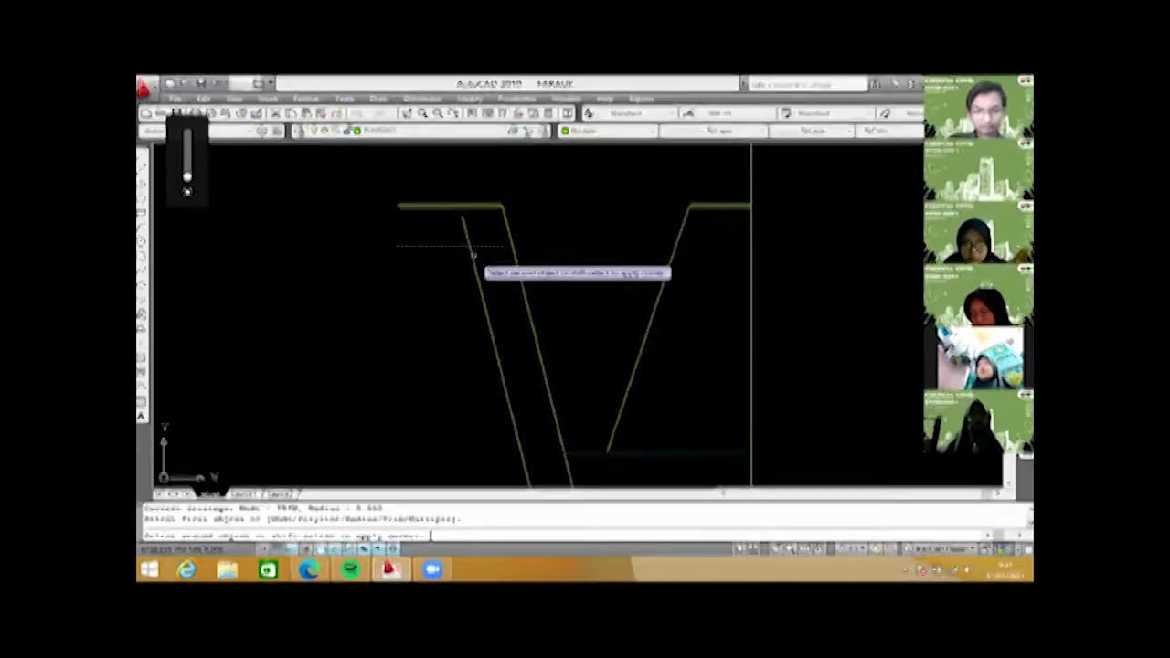
pyautogui.click(473, 255)
# - Fillet the lower end of the offset slanted line with the offset line below the profile's base into a sharp corner
pyautogui.scroll(-2, 473, 256)
pyautogui.moveTo(529, 477); pyautogui.dragTo(478, 336, button='middle')
pyautogui.write('f')
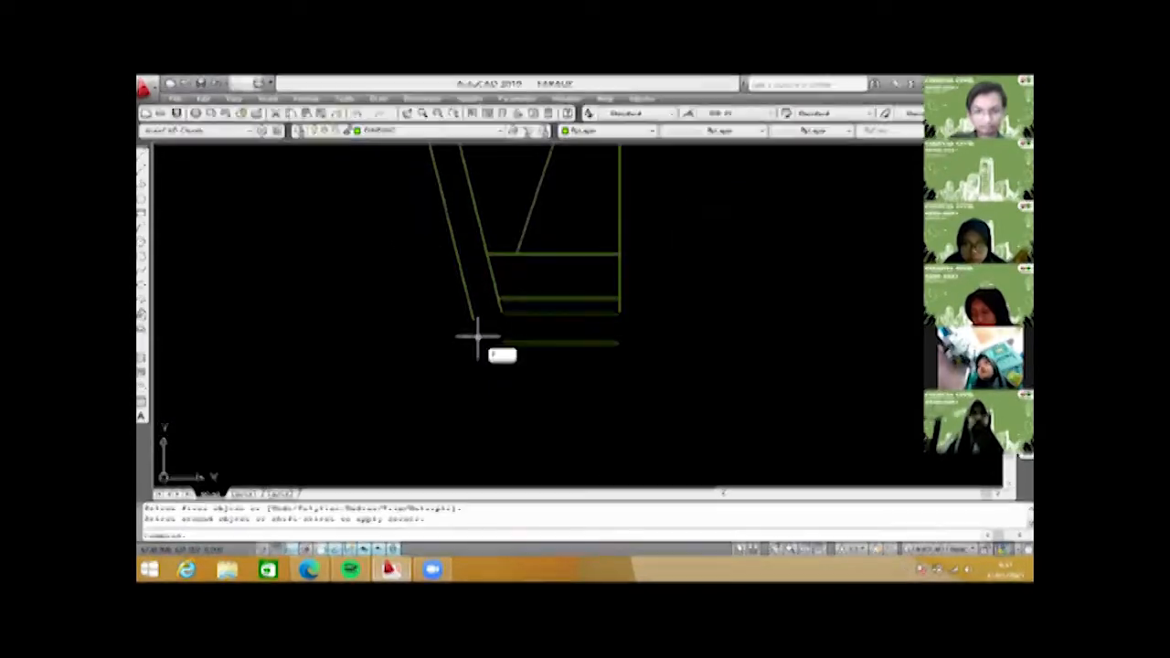
pyautogui.press('Return')
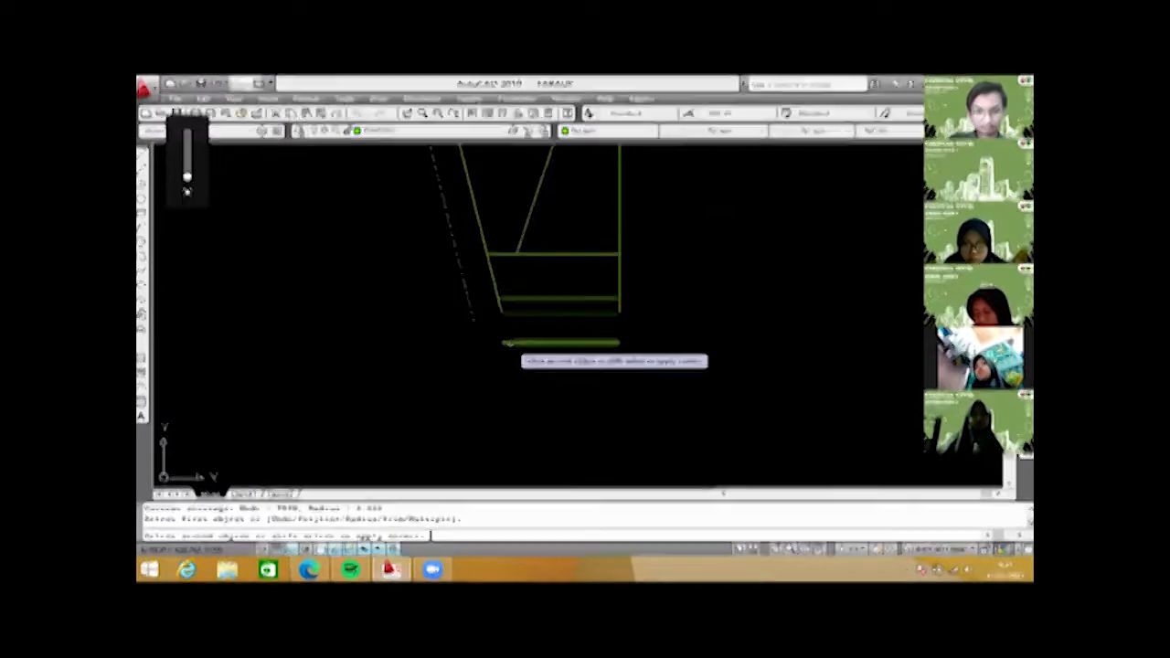
pyautogui.click(509, 342)
pyautogui.scroll(-5, 526, 371)
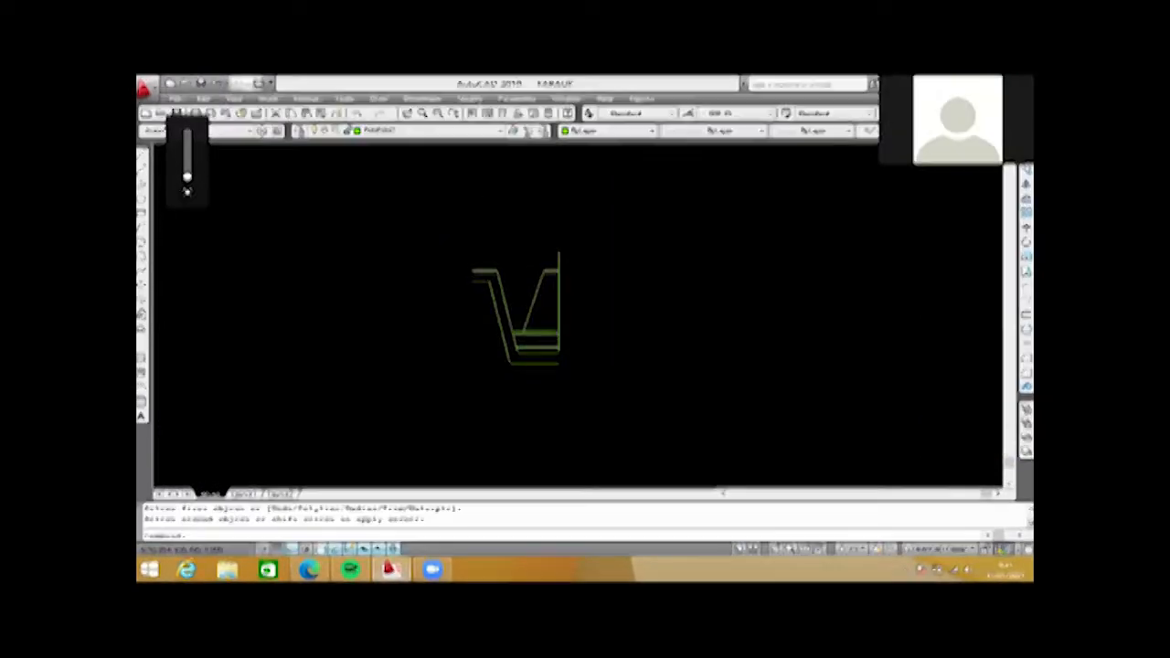
pyautogui.scroll(2, 531, 357)
pyautogui.press('Escape')
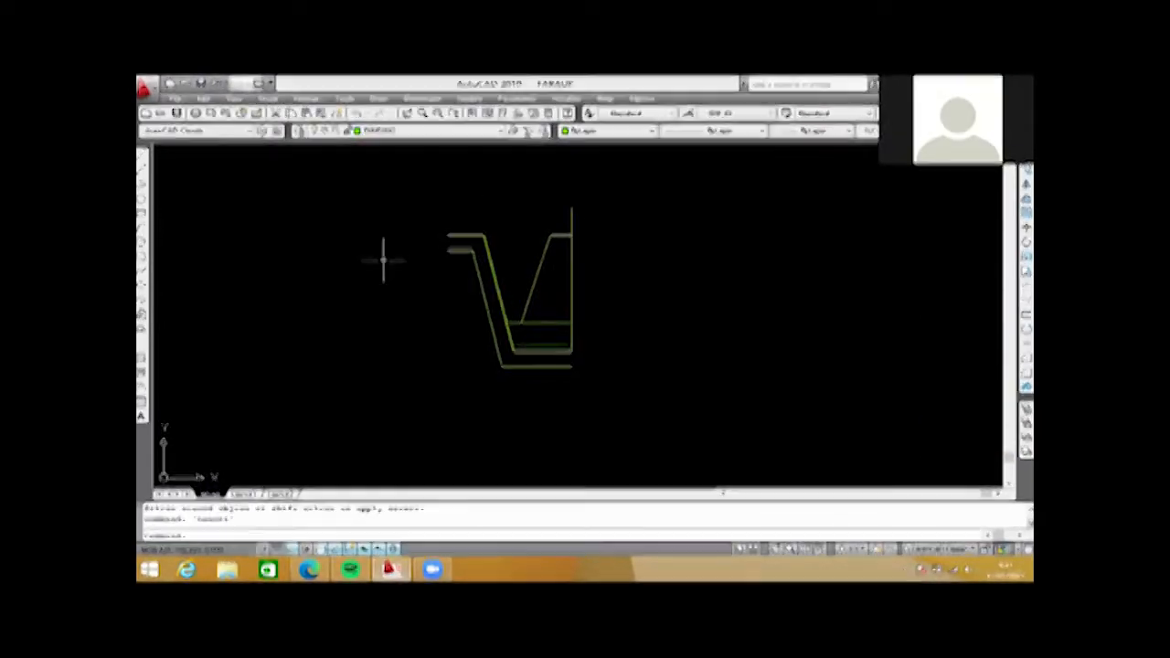
pyautogui.scroll(-2, 365, 263)
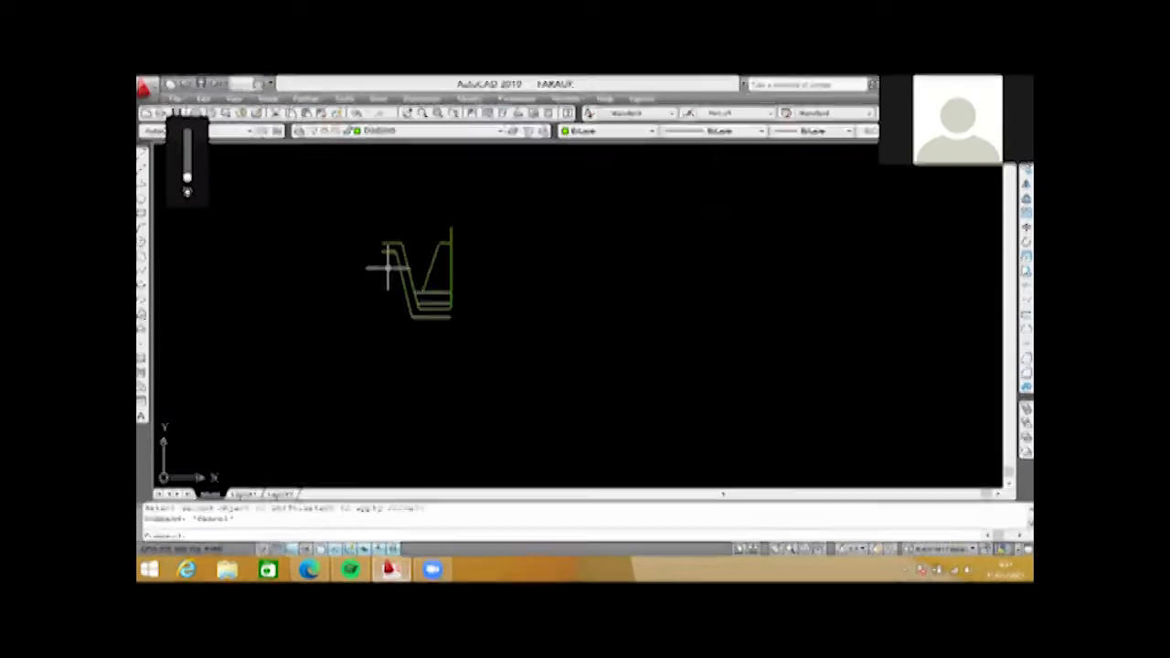
pyautogui.scroll(-2, 411, 265)
pyautogui.scroll(4, 428, 267)
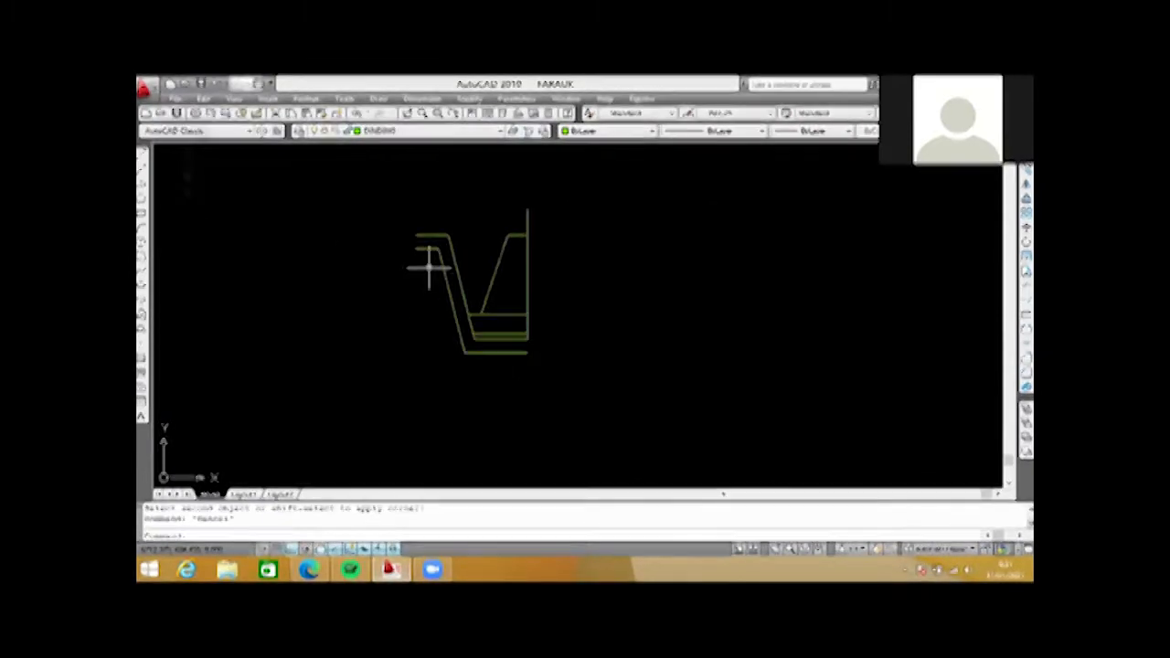
pyautogui.scroll(4, 494, 329)
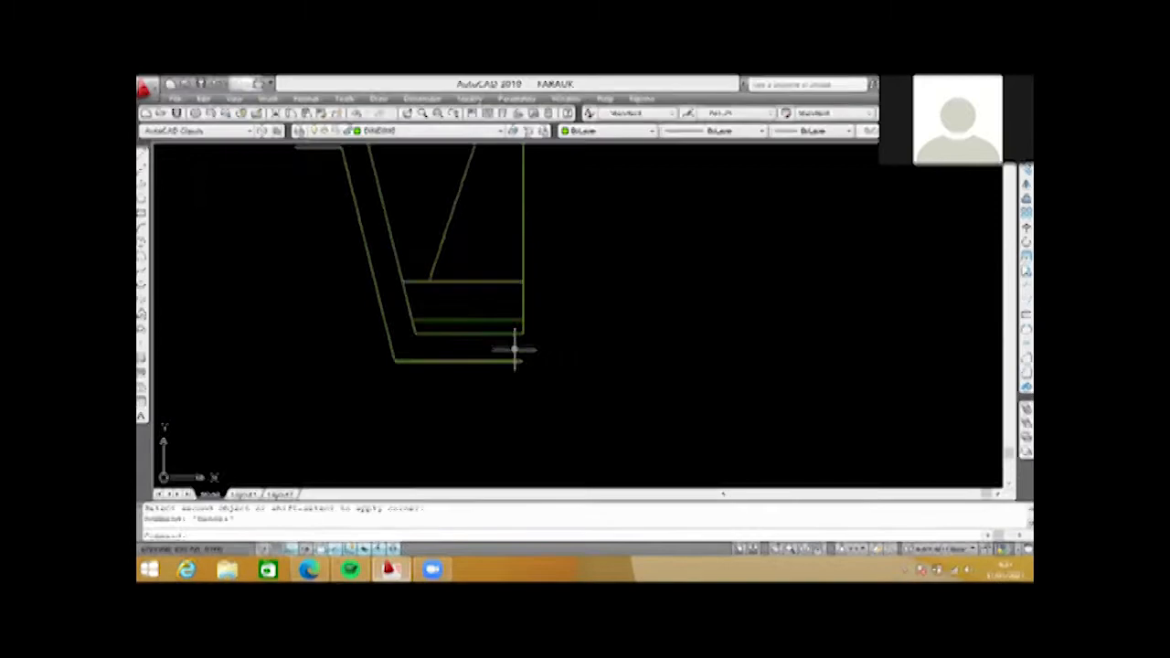
# - Offset the profile's long right vertical edge inward (to the left) by 7.5
pyautogui.scroll(1, 525, 329)
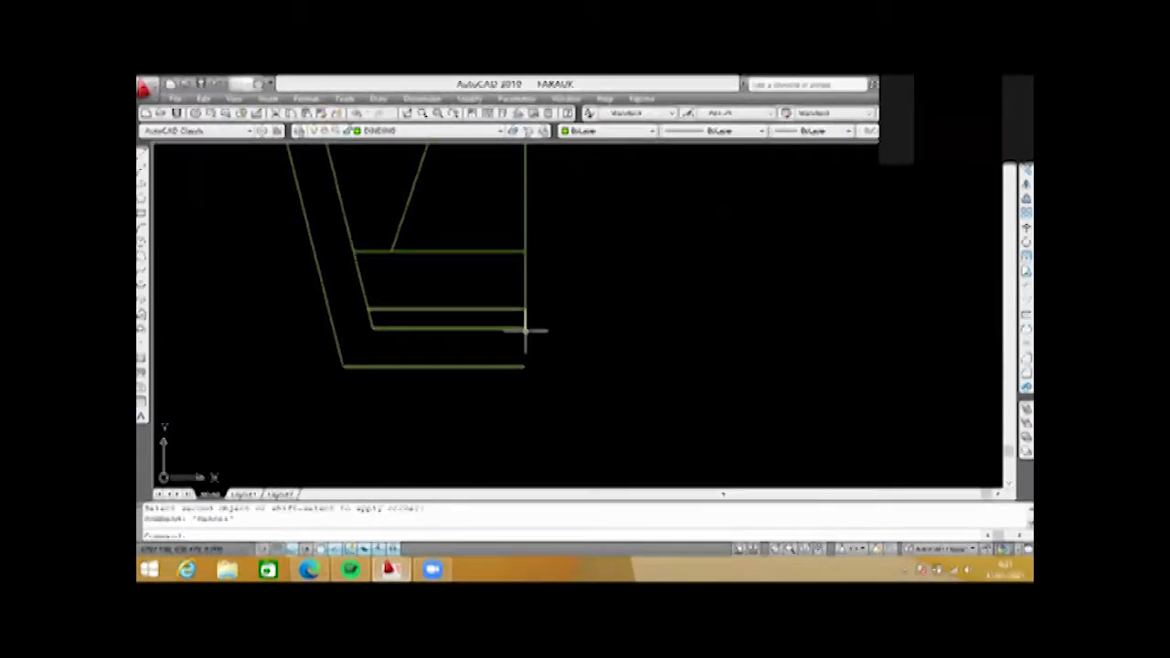
pyautogui.scroll(-3, 525, 331)
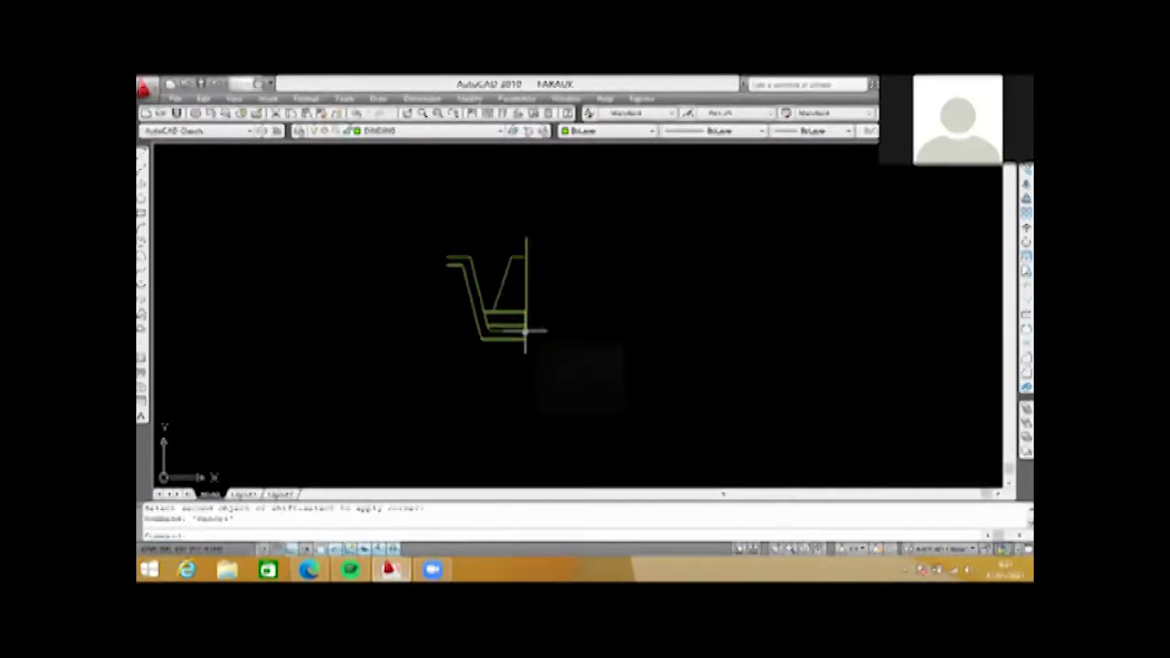
pyautogui.scroll(3, 527, 253)
pyautogui.scroll(1, 515, 269)
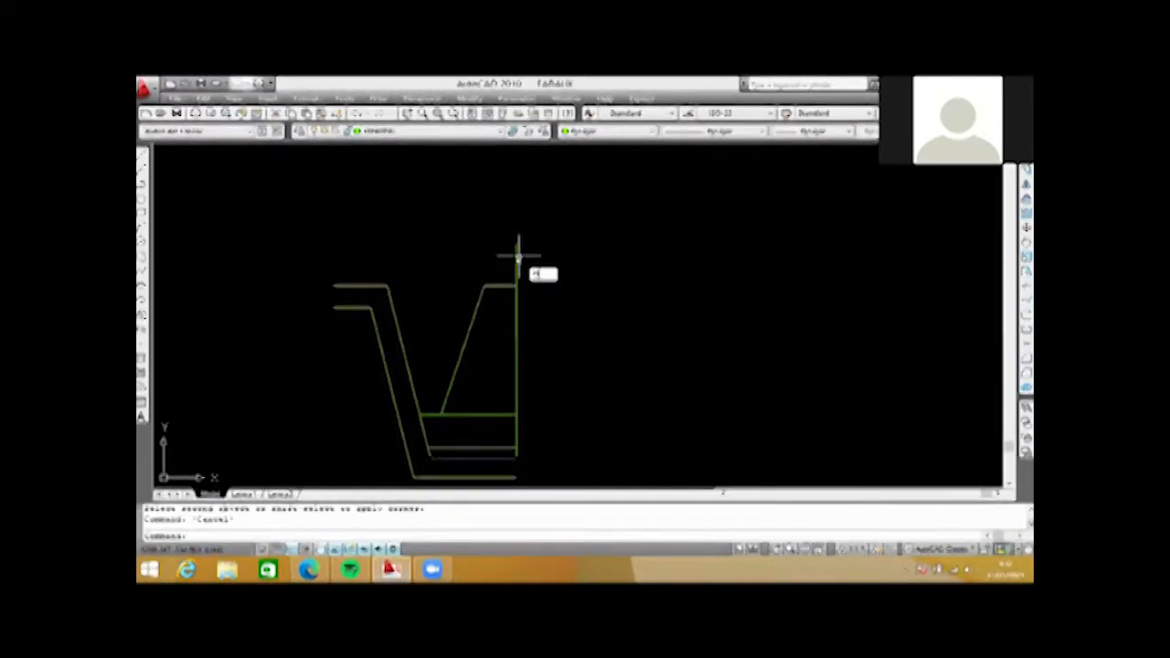
pyautogui.press('Return')
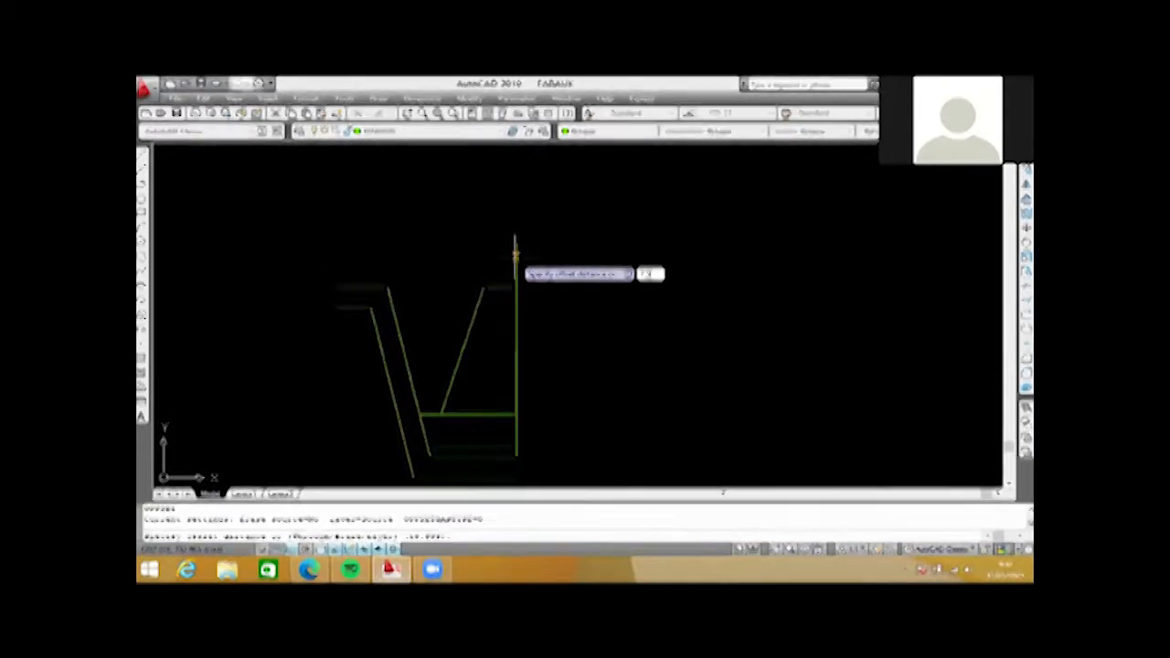
pyautogui.press('Return')
pyautogui.click(517, 259)
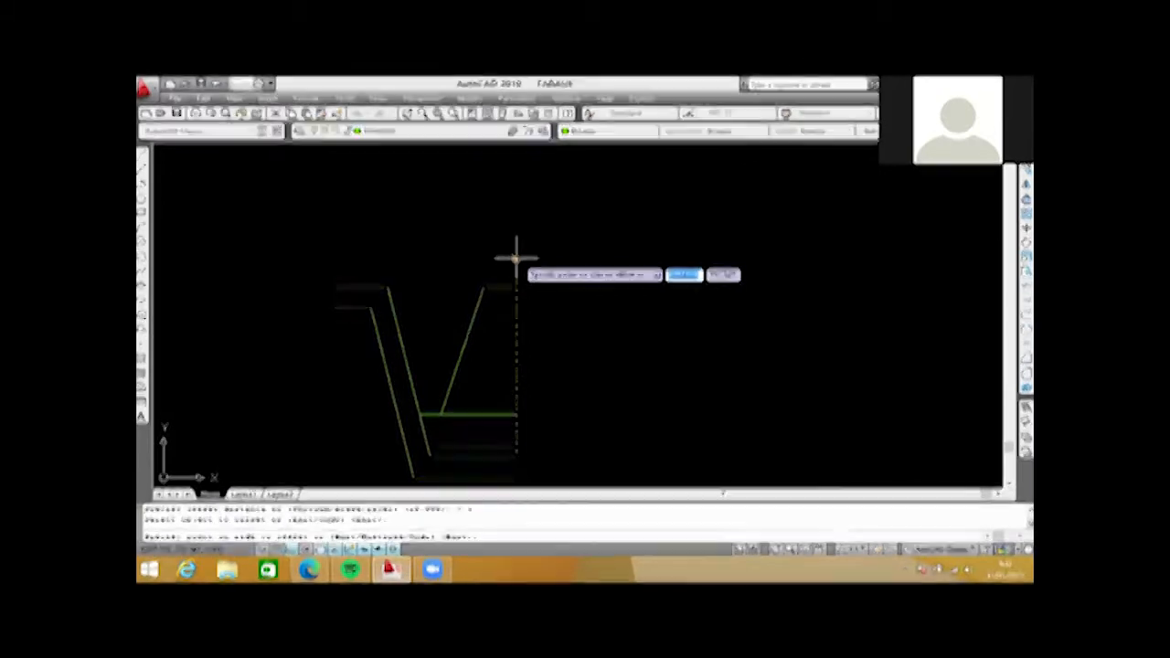
pyautogui.click(504, 256)
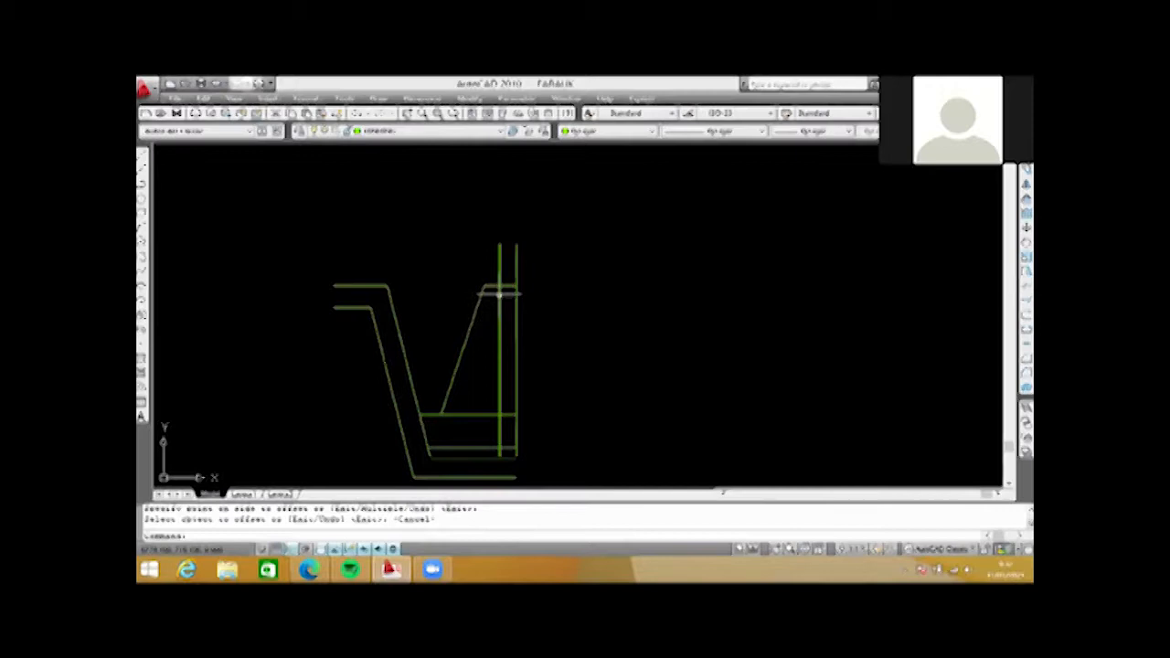
# - Try to trim the offset vertical line below the short upper horizontal line, then undo that trim
pyautogui.scroll(1, 501, 294)
pyautogui.click(506, 281)
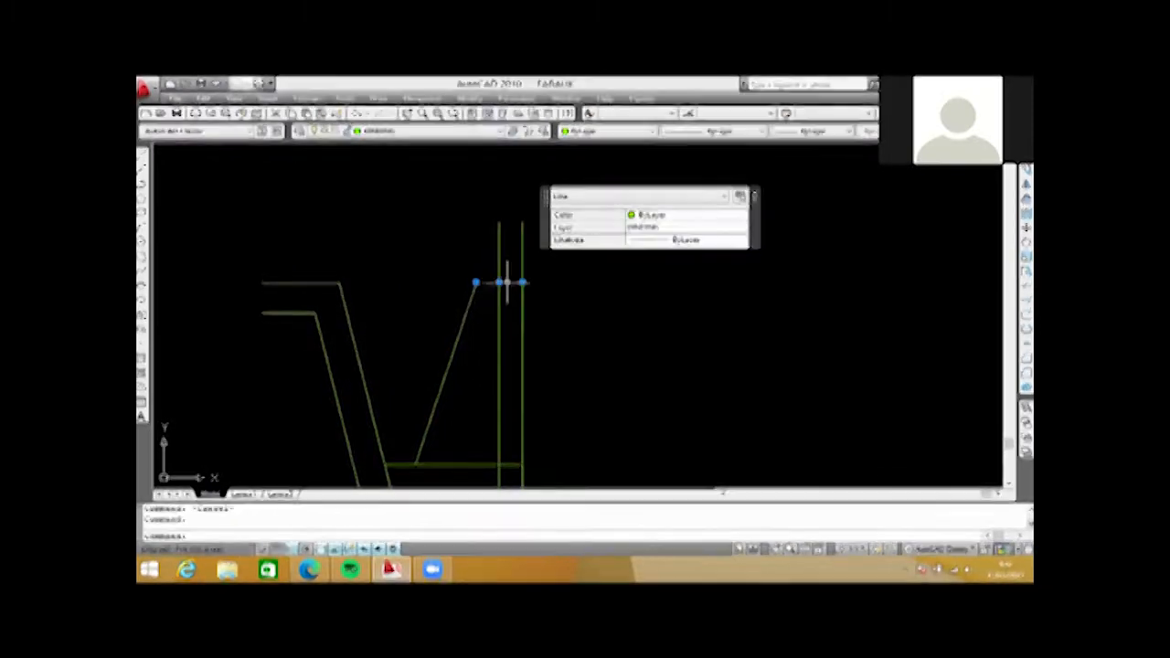
pyautogui.press('Escape')
pyautogui.press('Escape')
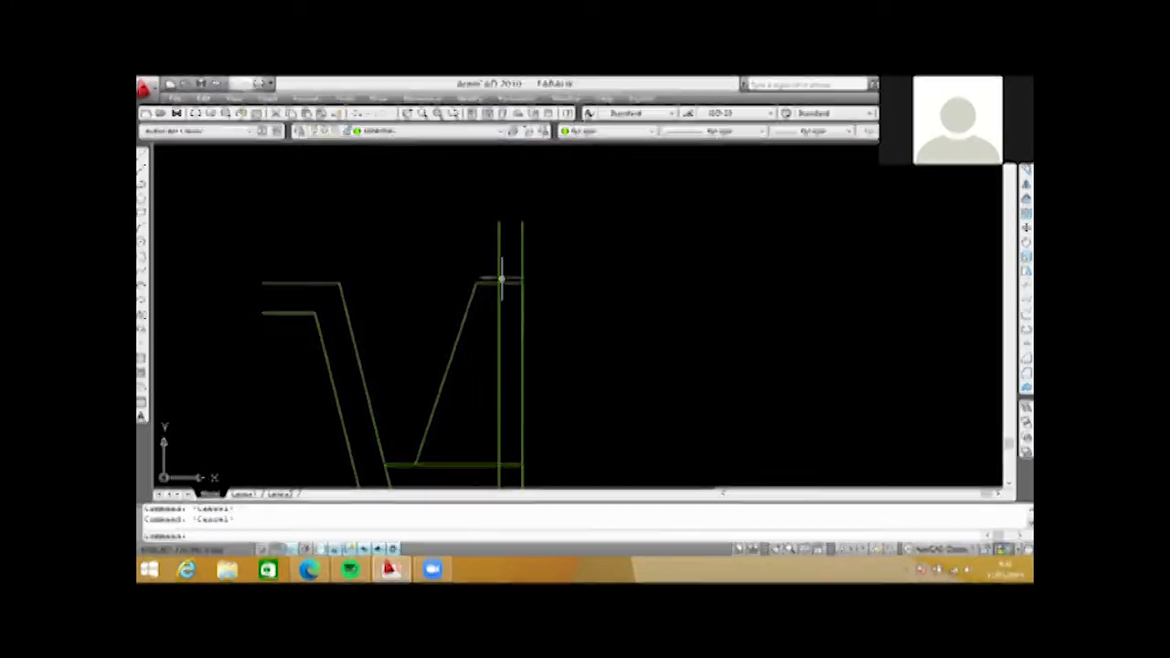
pyautogui.write('tr')
pyautogui.press('Return')
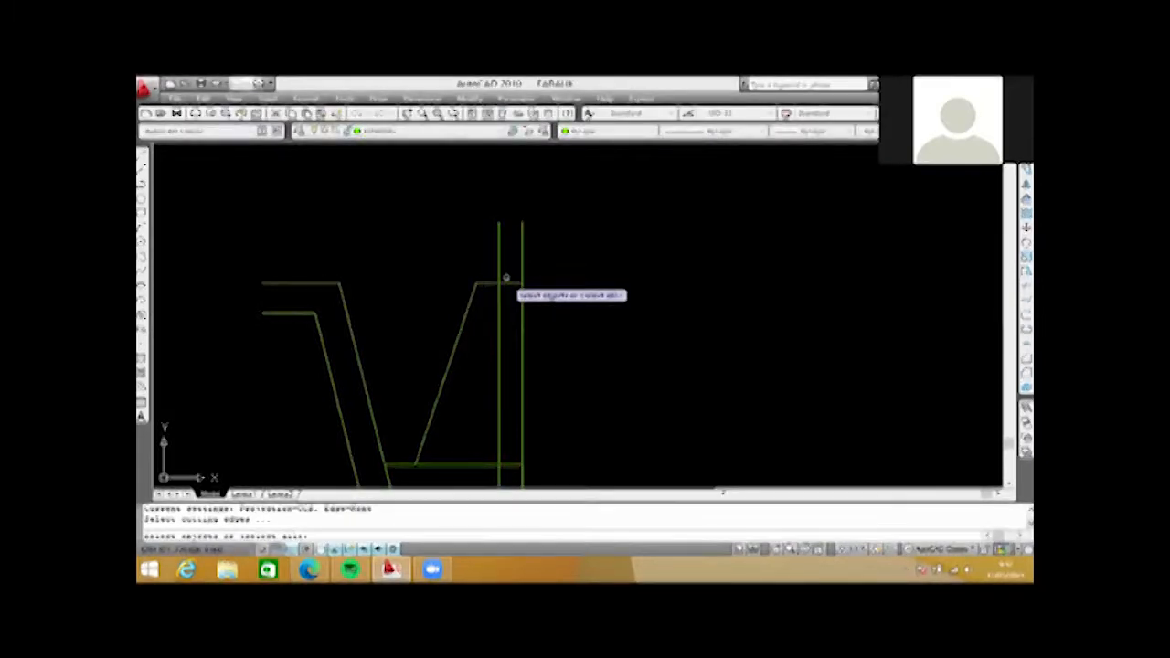
pyautogui.click(505, 282)
pyautogui.scroll(-2, 506, 281)
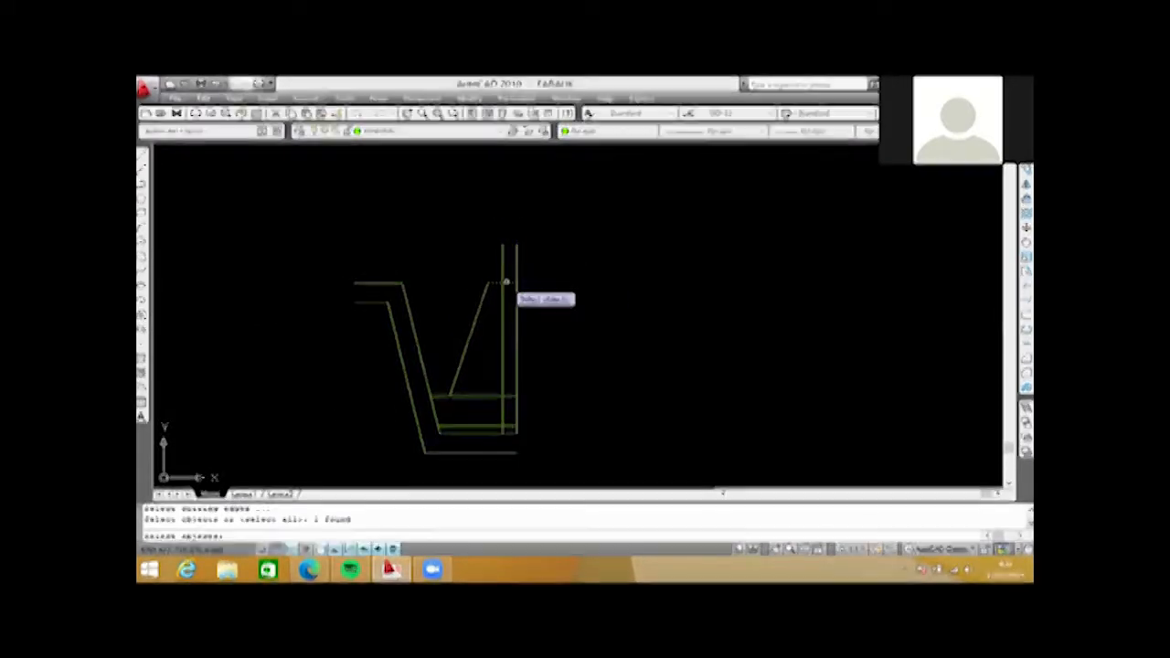
pyautogui.press('Return')
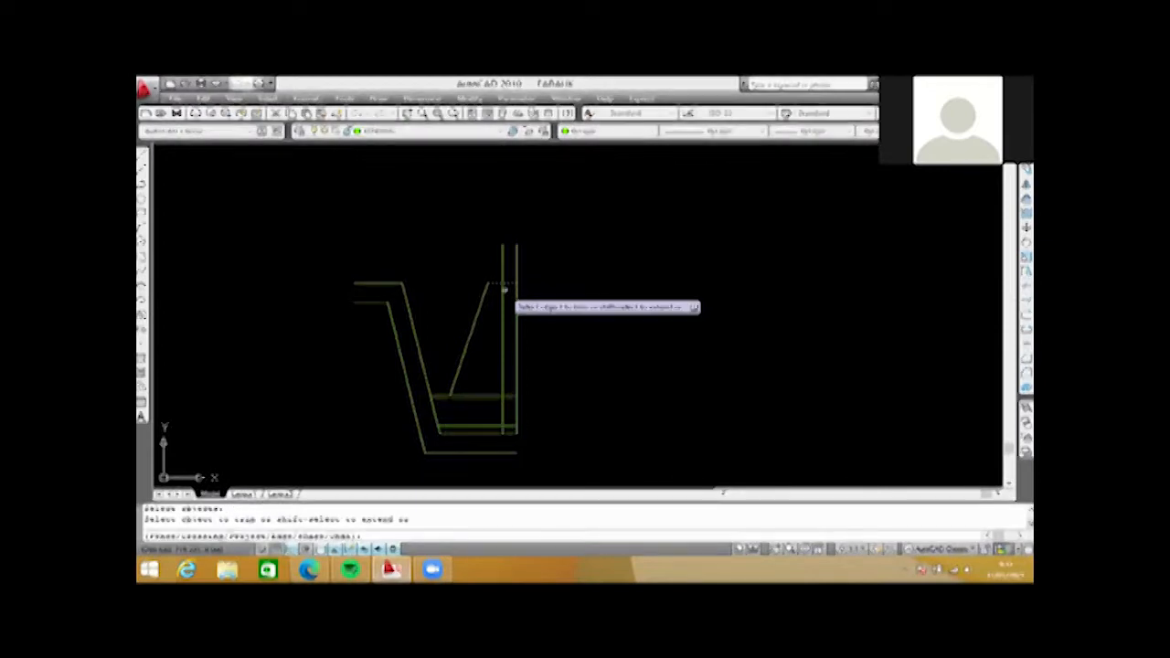
pyautogui.click(503, 306)
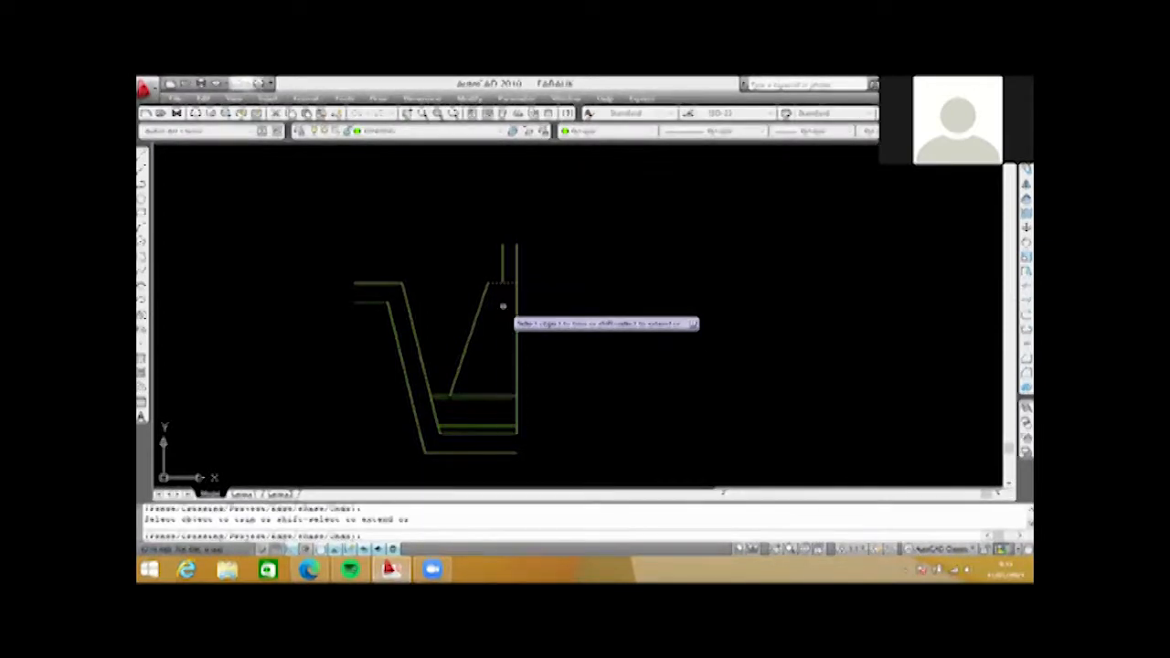
pyautogui.press('Escape')
pyautogui.hotkey('ctrl', 'z')
# - Trim the offset vertical line below the short horizontal line, using that horizontal as the cutting edge
pyautogui.scroll(2, 503, 305)
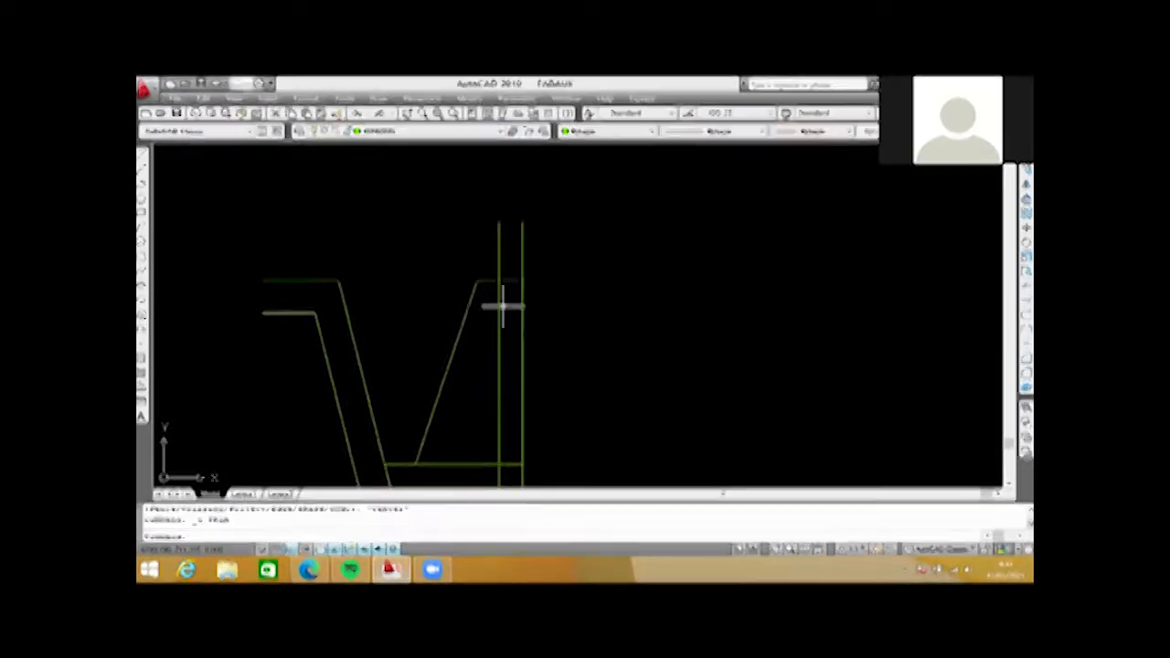
pyautogui.write('tr')
pyautogui.press('Return')
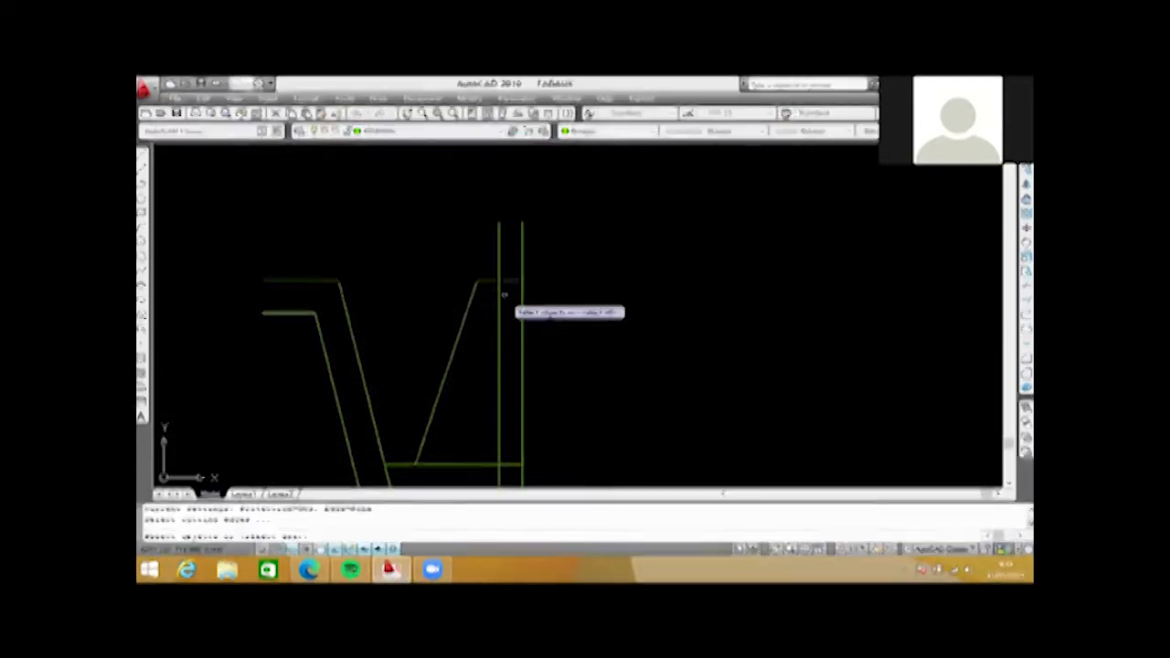
pyautogui.click(504, 283)
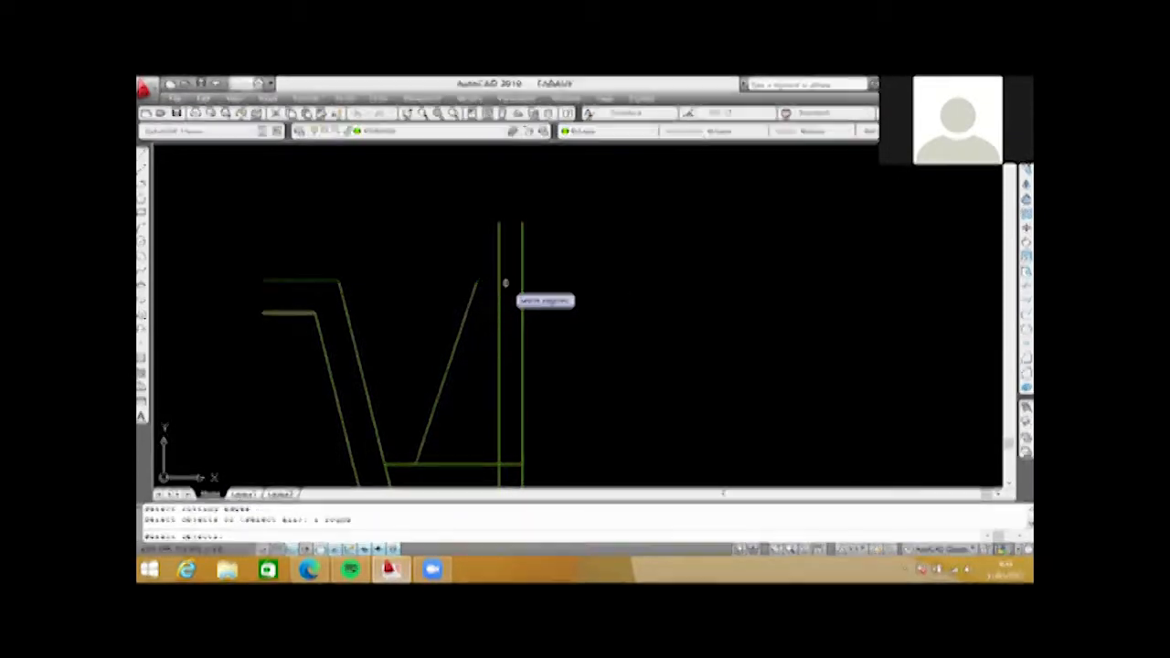
pyautogui.press('Return')
pyautogui.scroll(-4, 505, 285)
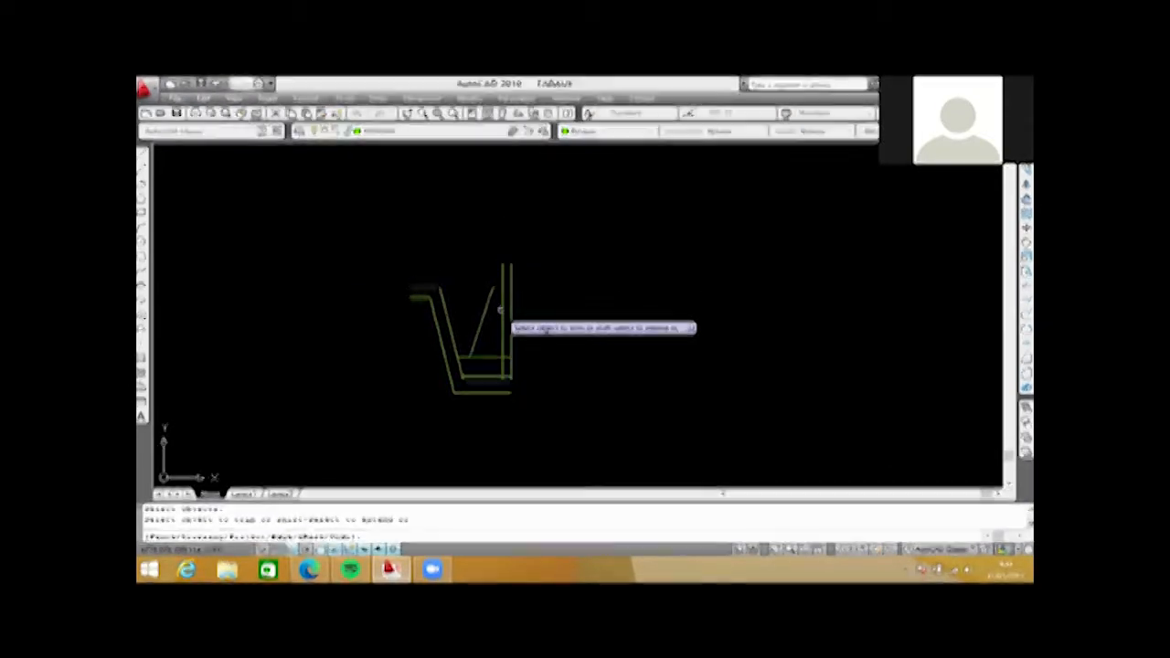
pyautogui.click(503, 311)
pyautogui.scroll(3, 503, 311)
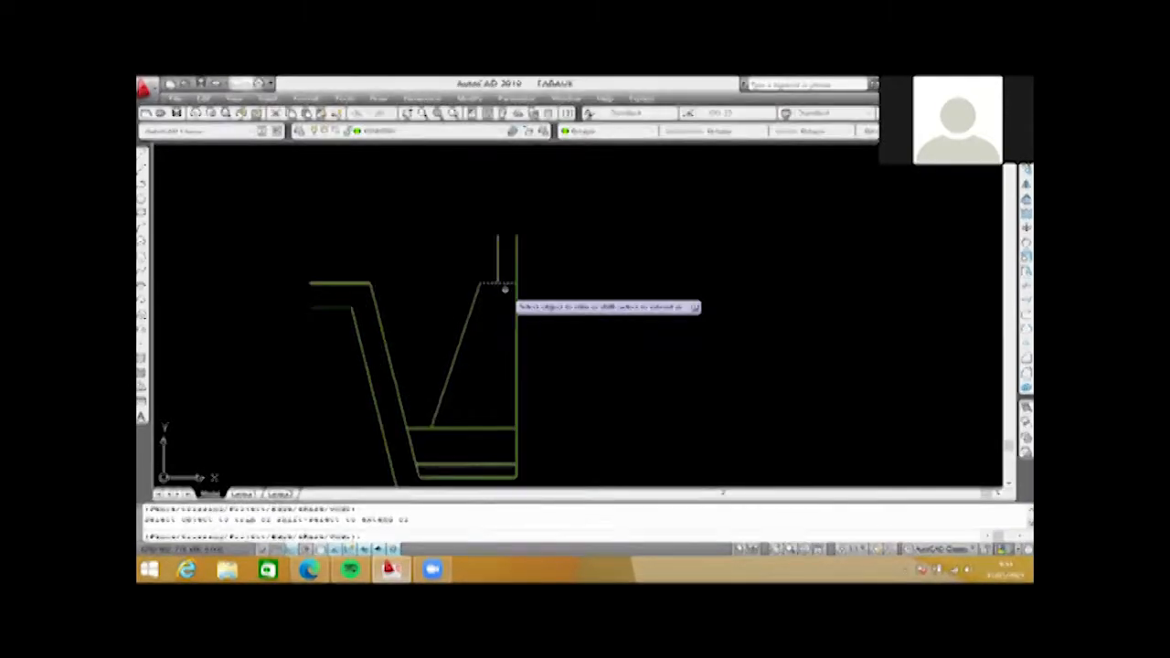
pyautogui.press('Escape')
pyautogui.scroll(-2, 585, 256)
pyautogui.scroll(2, 586, 257)
pyautogui.scroll(-2, 584, 245)
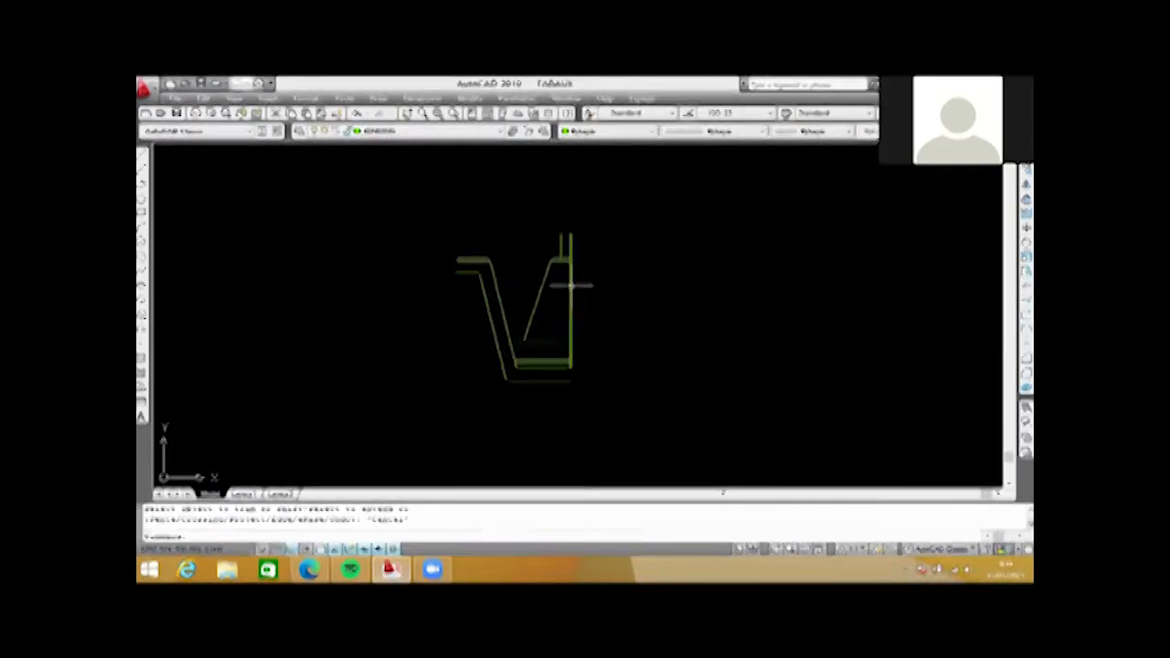
pyautogui.scroll(-2, 614, 257)
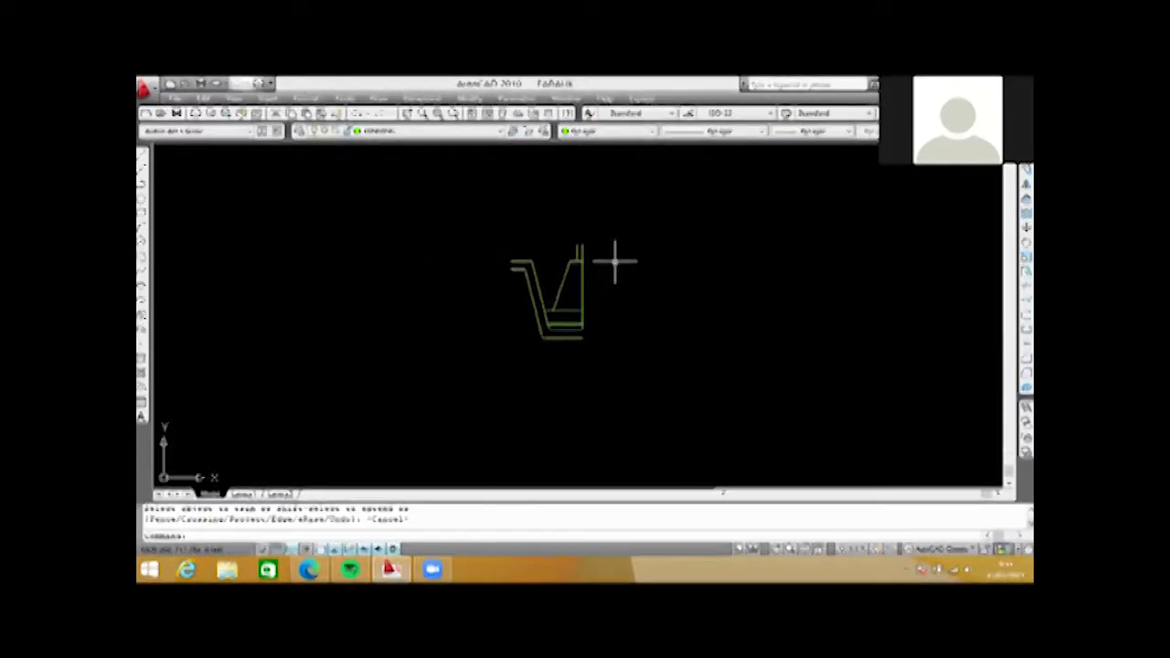
pyautogui.scroll(3, 579, 236)
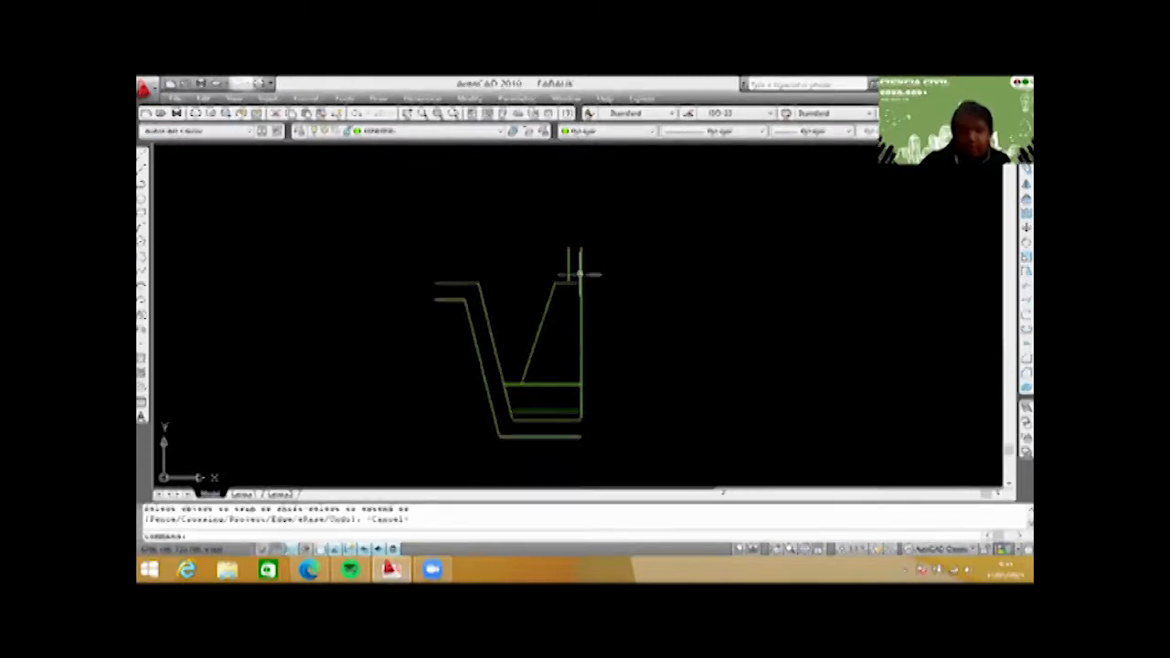
pyautogui.scroll(-2, 571, 252)
pyautogui.scroll(3, 566, 274)
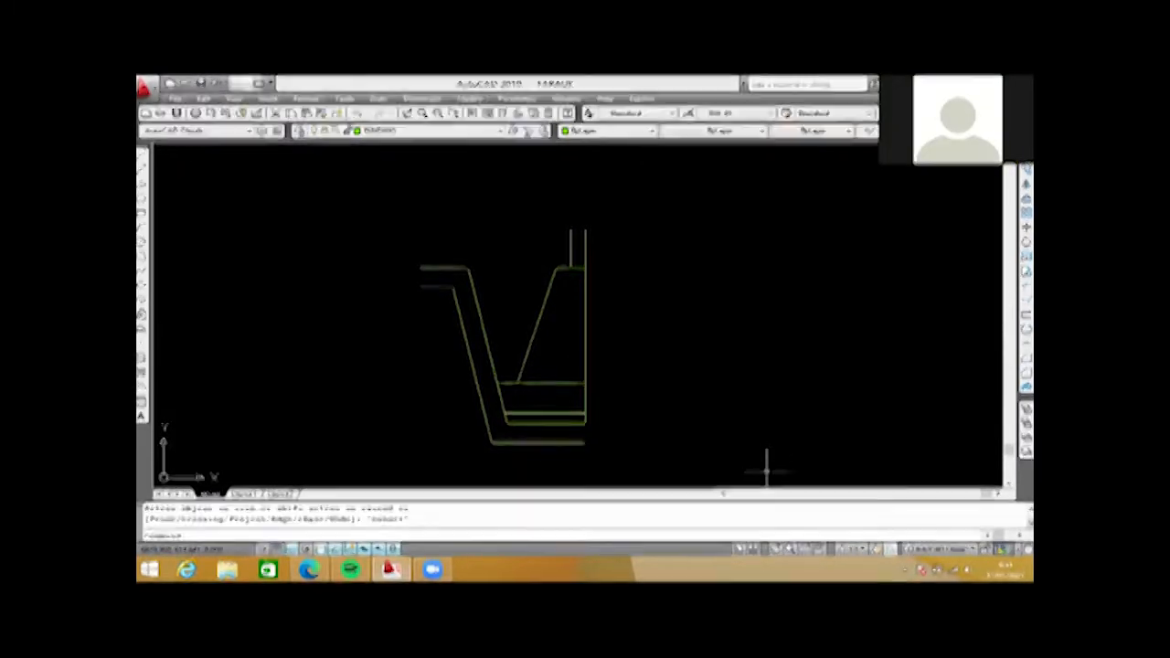
# - Offset the short horizontal line at the inner slope's upper end upward by 20
pyautogui.scroll(2, 583, 272)
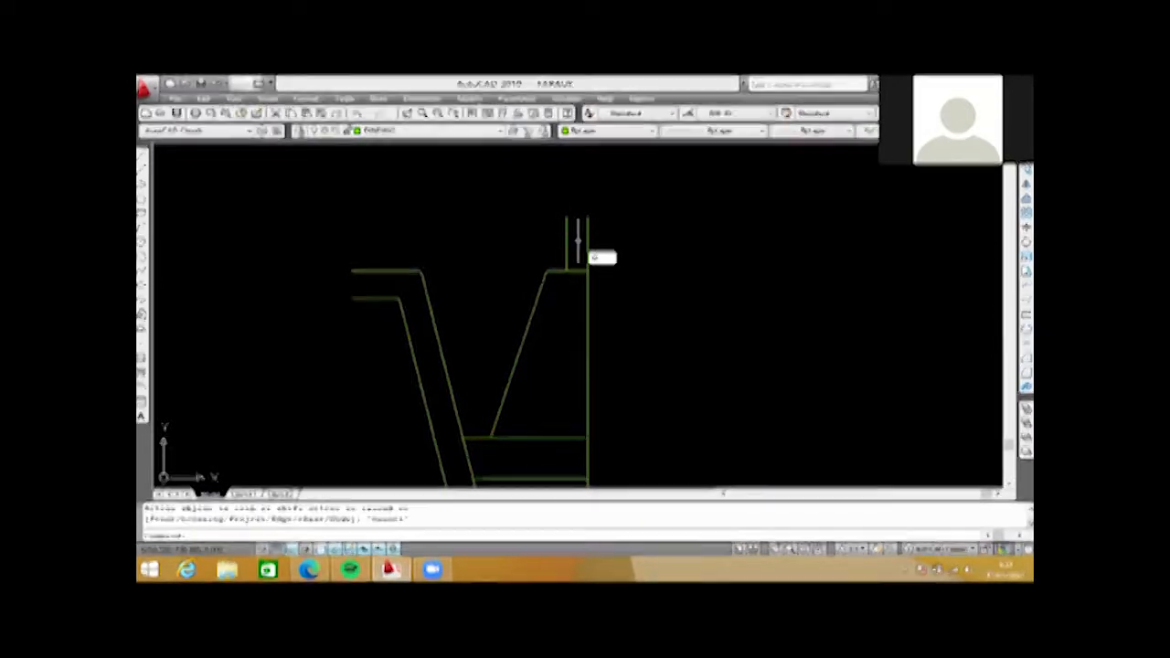
pyautogui.press('Return')
pyautogui.press('Return')
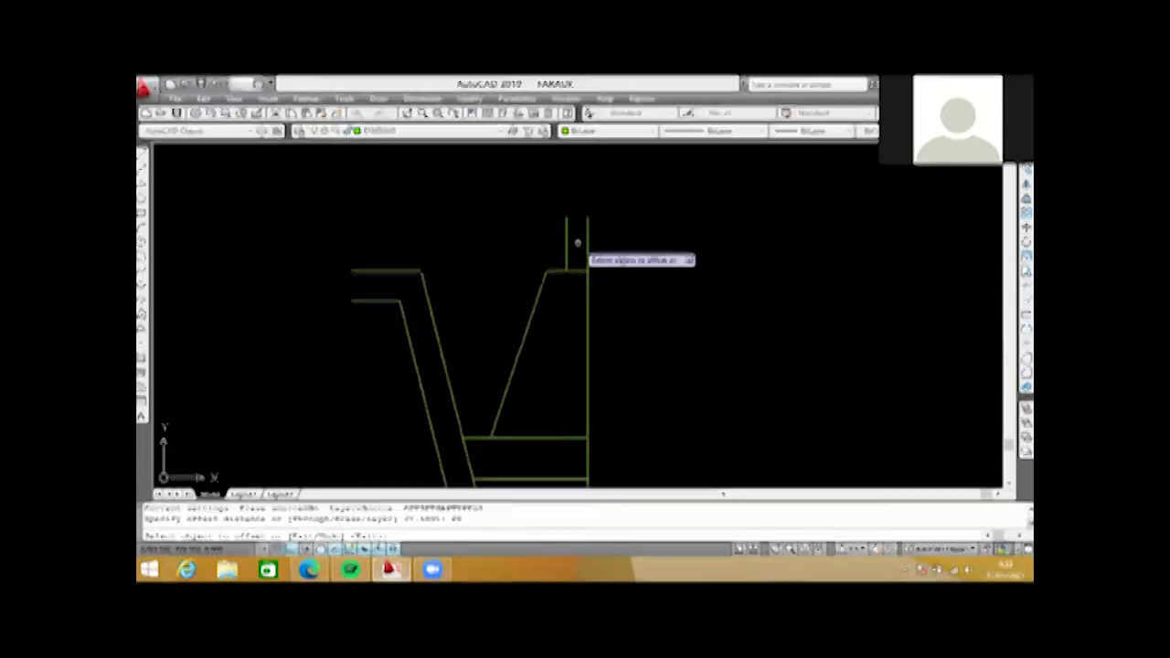
pyautogui.click(577, 269)
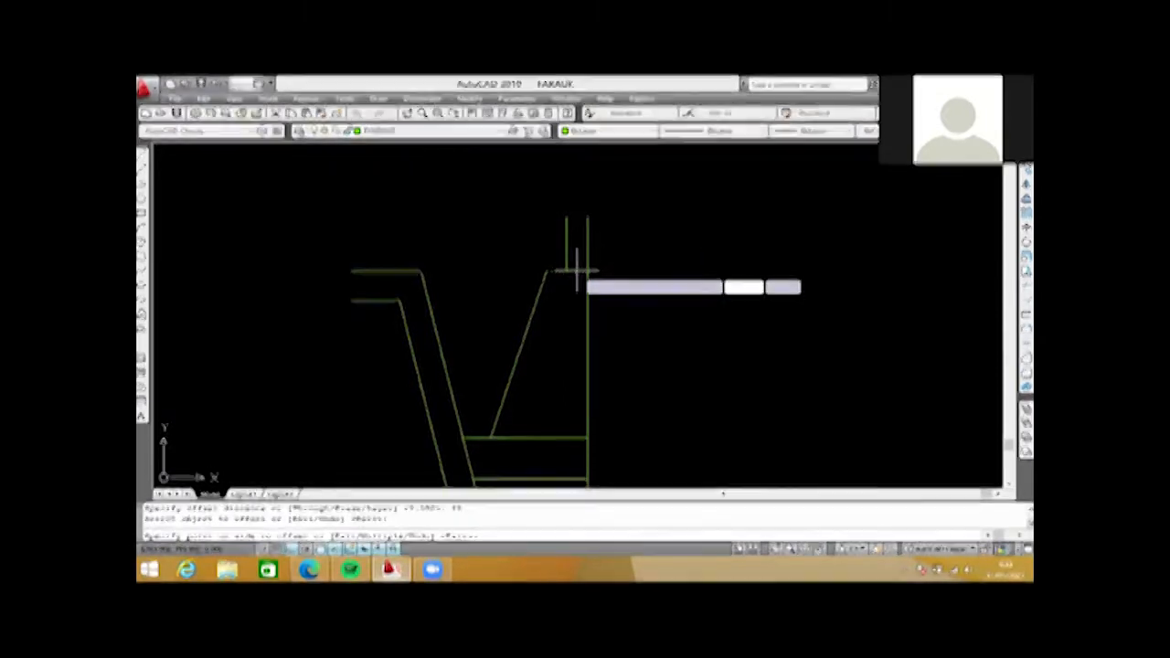
pyautogui.click(577, 269)
pyautogui.scroll(3, 577, 193)
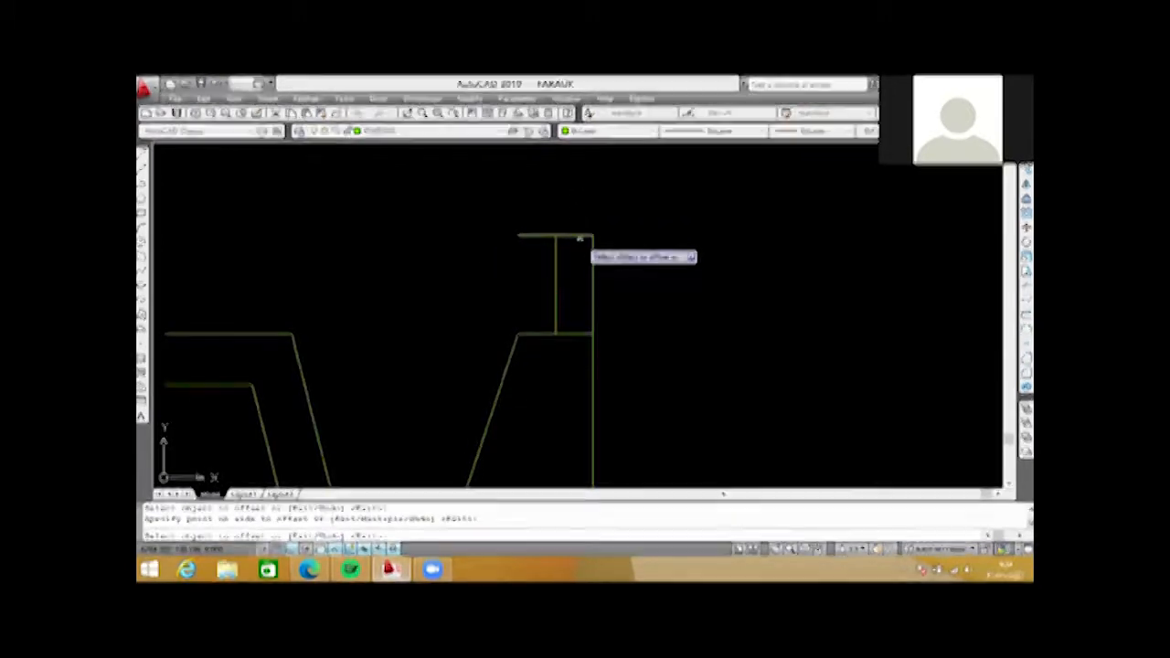
pyautogui.press('Escape')
# - Trim the overhang of the new upper horizontal line to the left of the short vertical line
pyautogui.scroll(-3, 579, 235)
pyautogui.scroll(3, 598, 230)
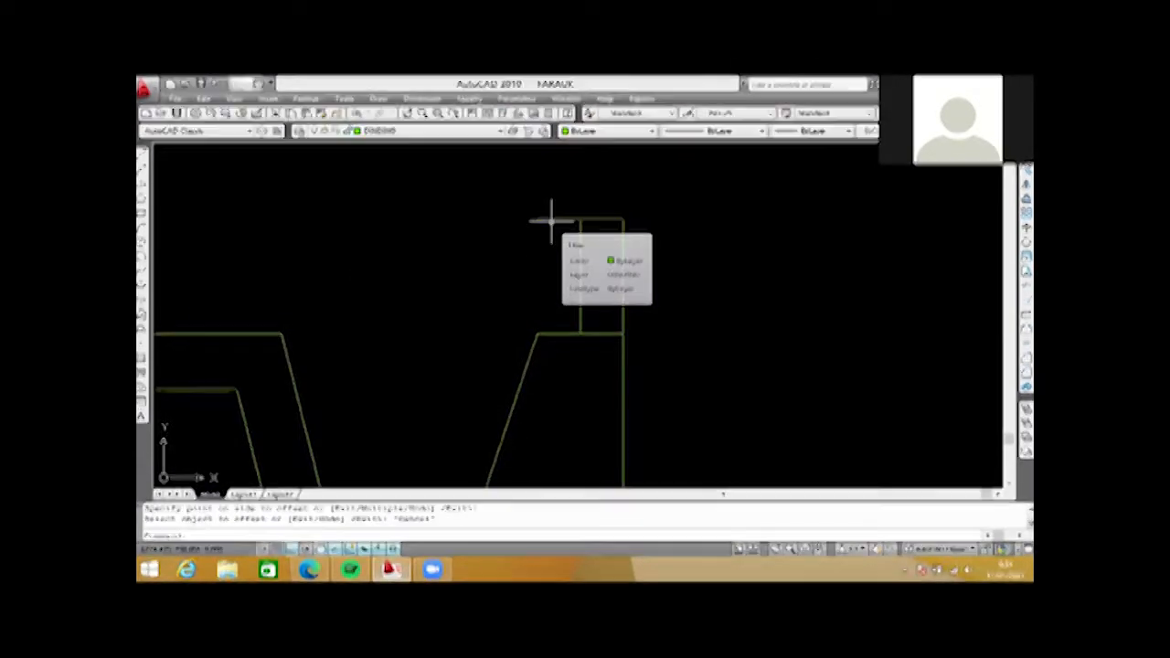
pyautogui.write('TR')
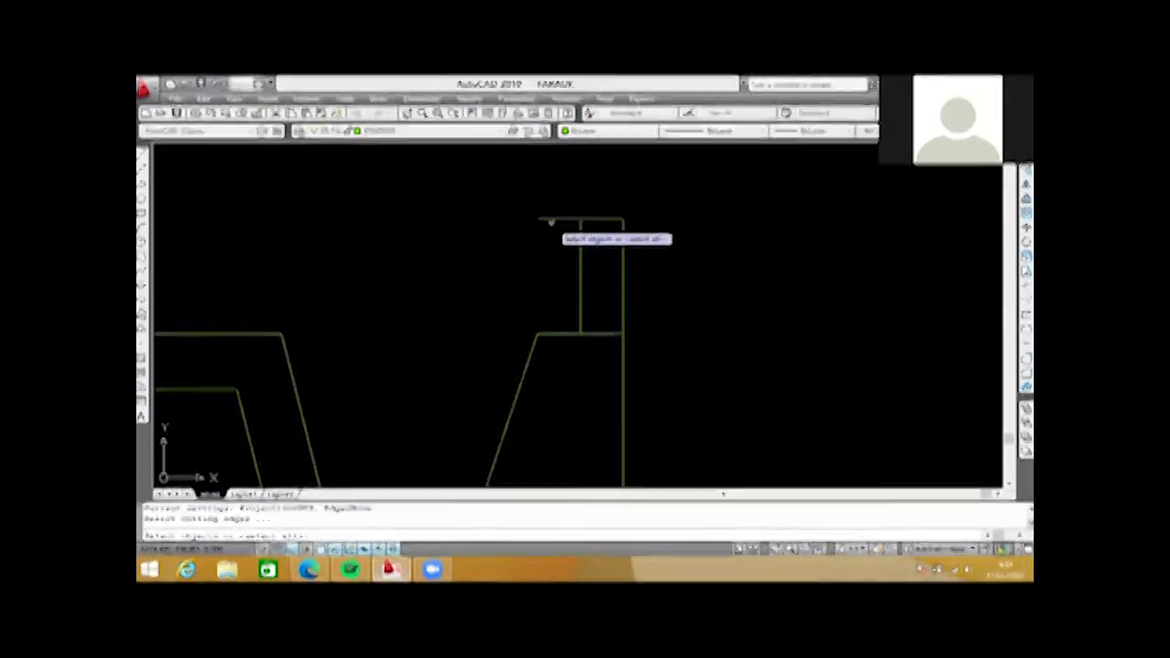
pyautogui.press('Return')
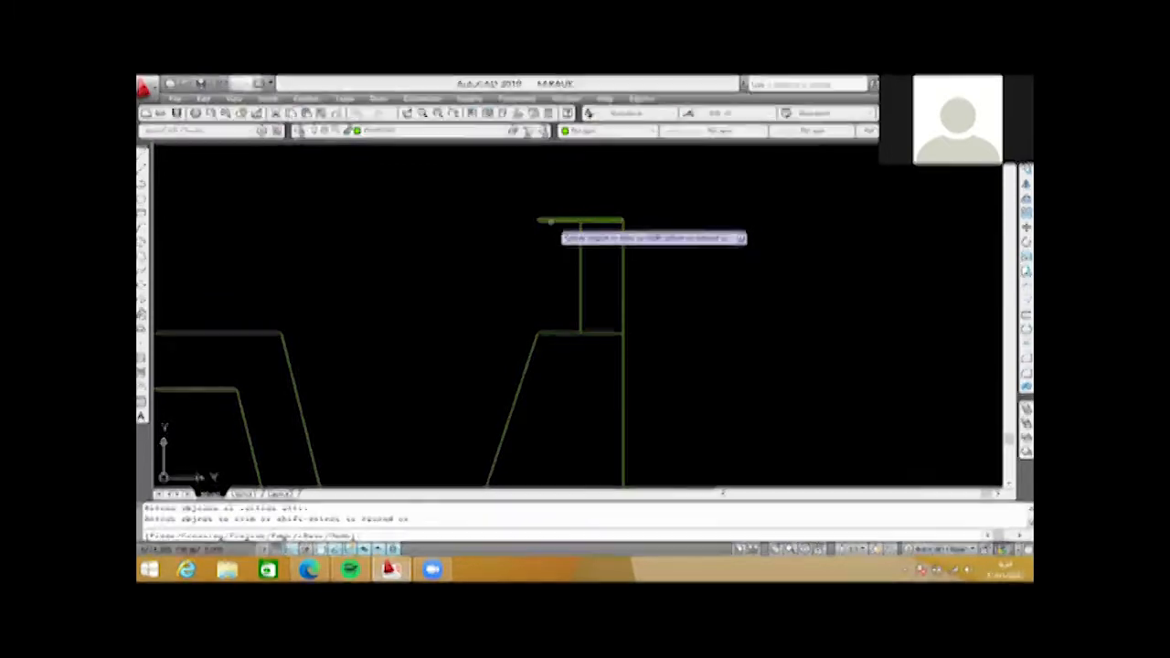
pyautogui.click(550, 221)
pyautogui.scroll(-3, 598, 199)
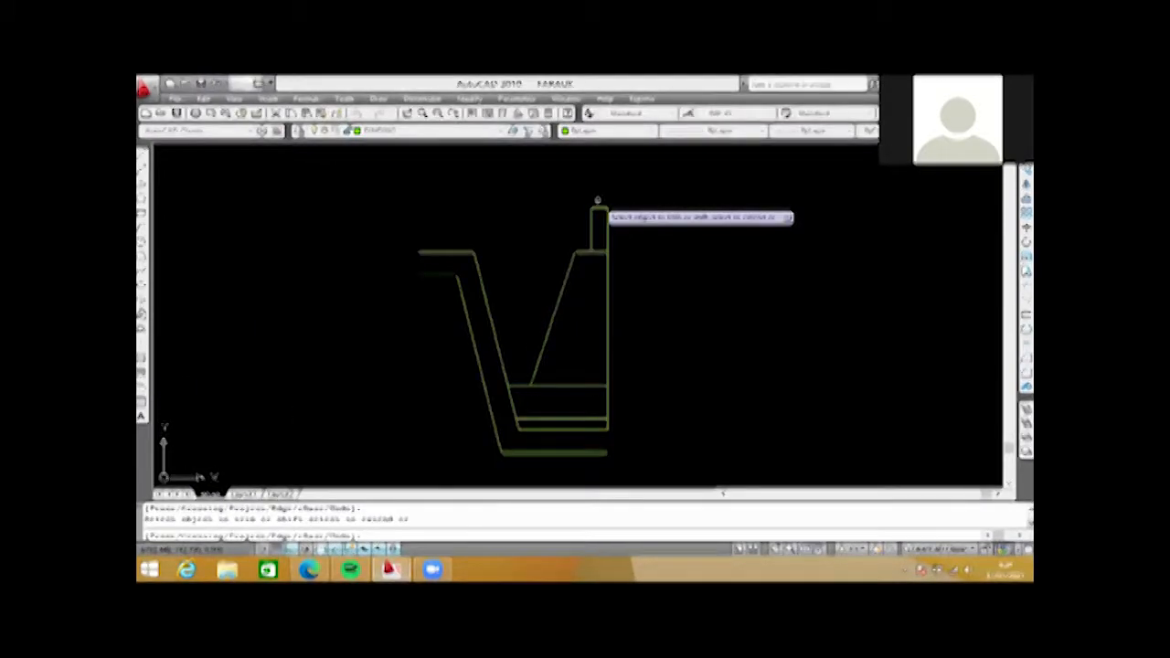
pyautogui.press('Escape')
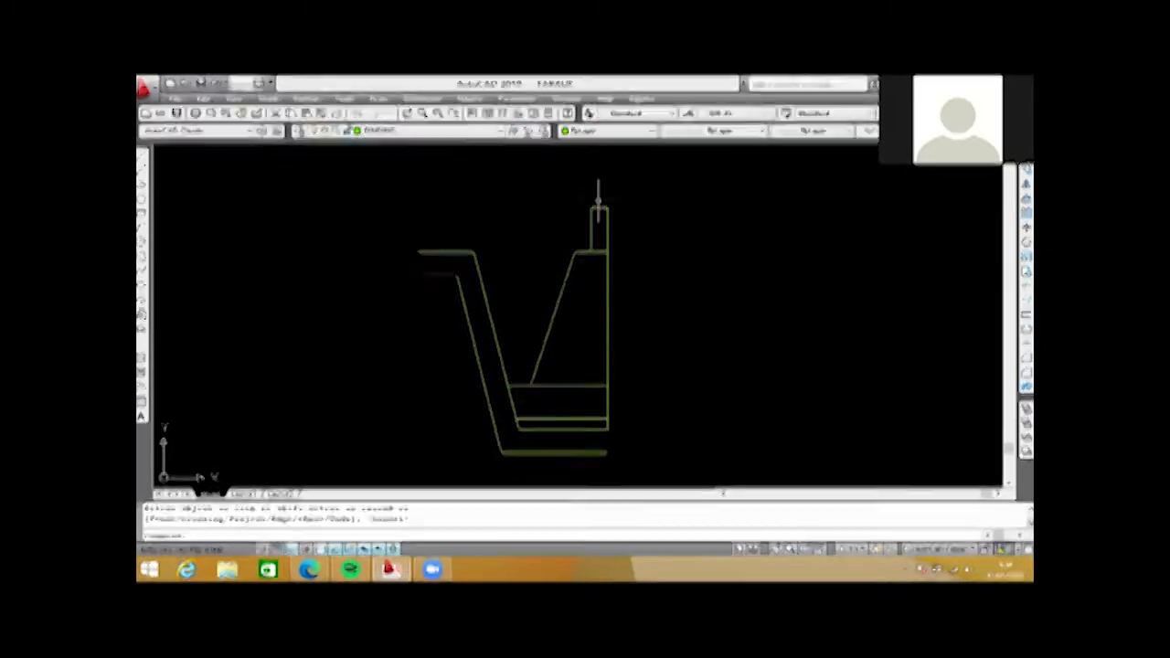
pyautogui.scroll(-2, 598, 197)
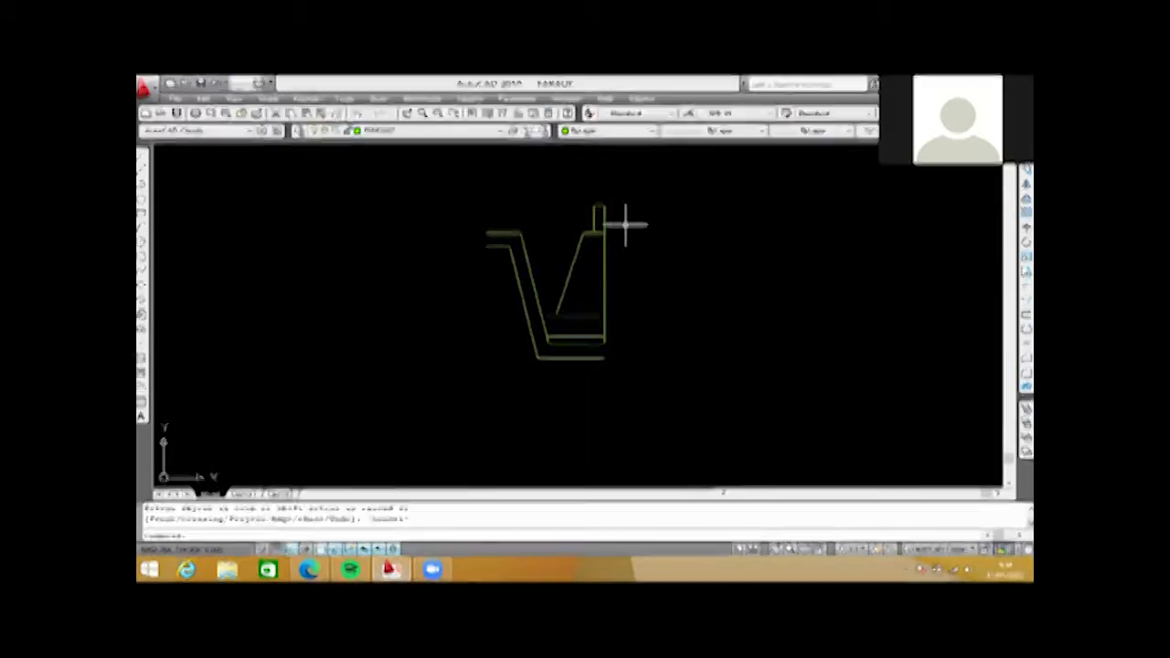
# - Stretch the upper end of the short left vertical line straight up, well past the upper horizontal line
pyautogui.scroll(3, 614, 236)
pyautogui.click(601, 253)
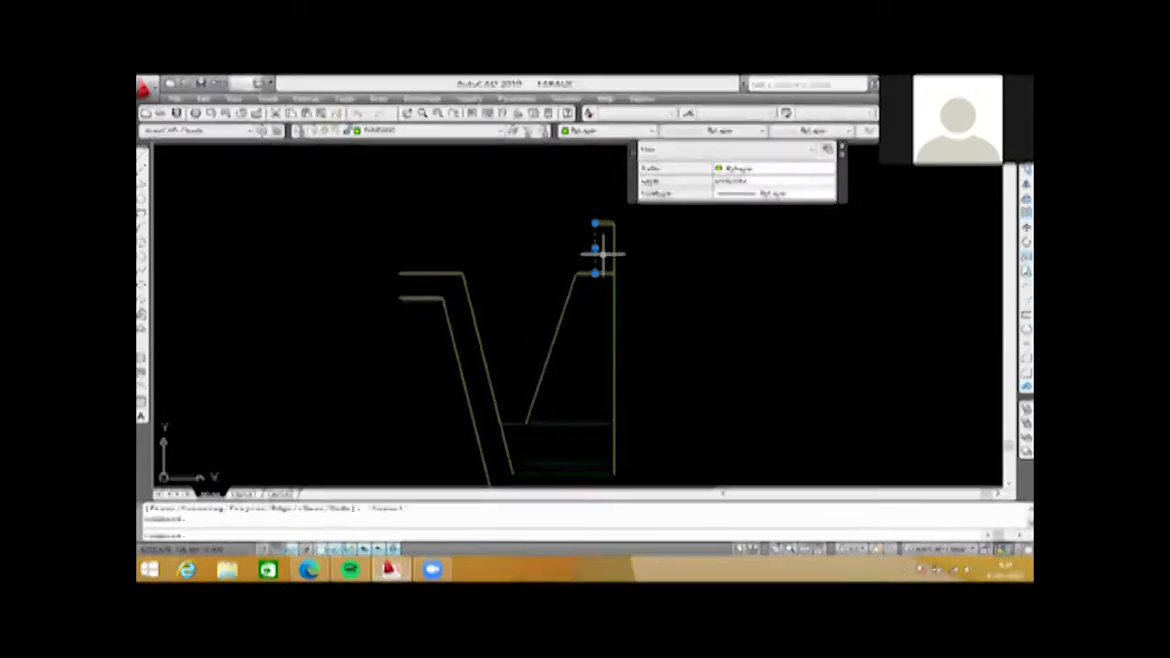
pyautogui.press('Escape')
pyautogui.scroll(5, 600, 223)
pyautogui.scroll(-5, 589, 316)
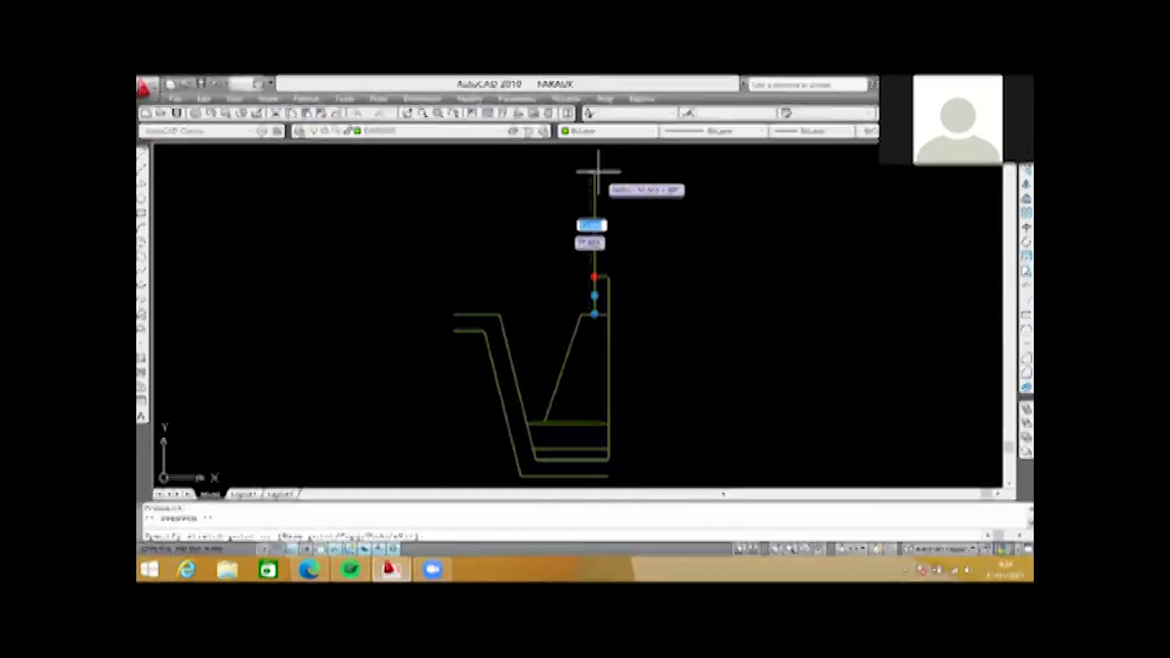
pyautogui.click(598, 174)
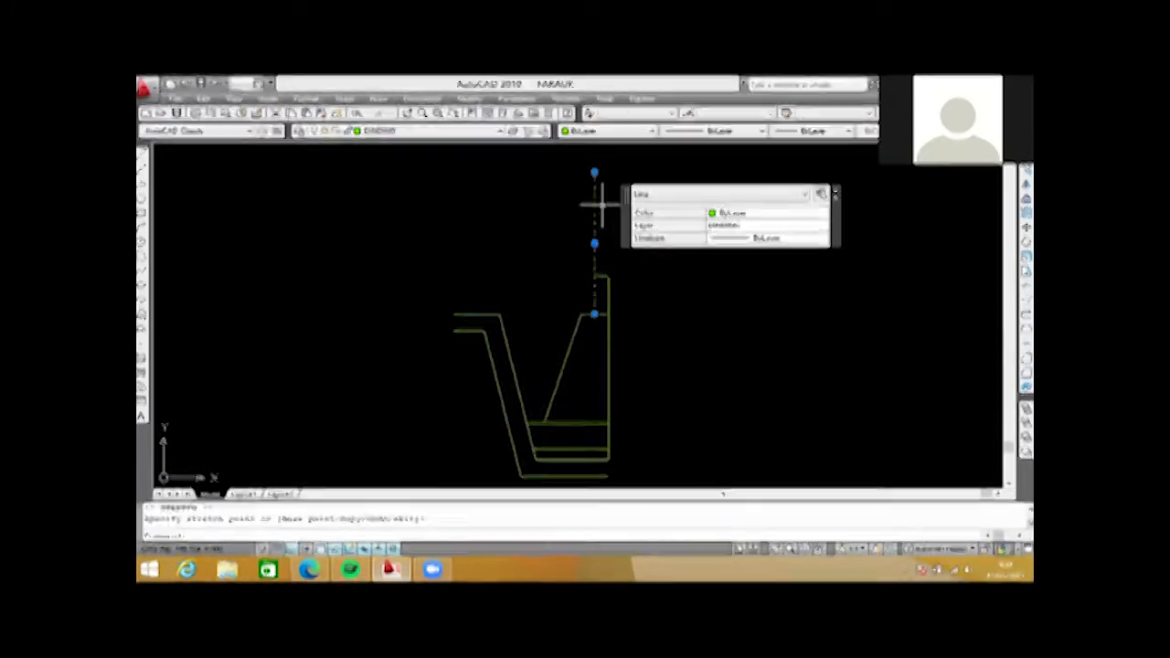
pyautogui.press('Escape')
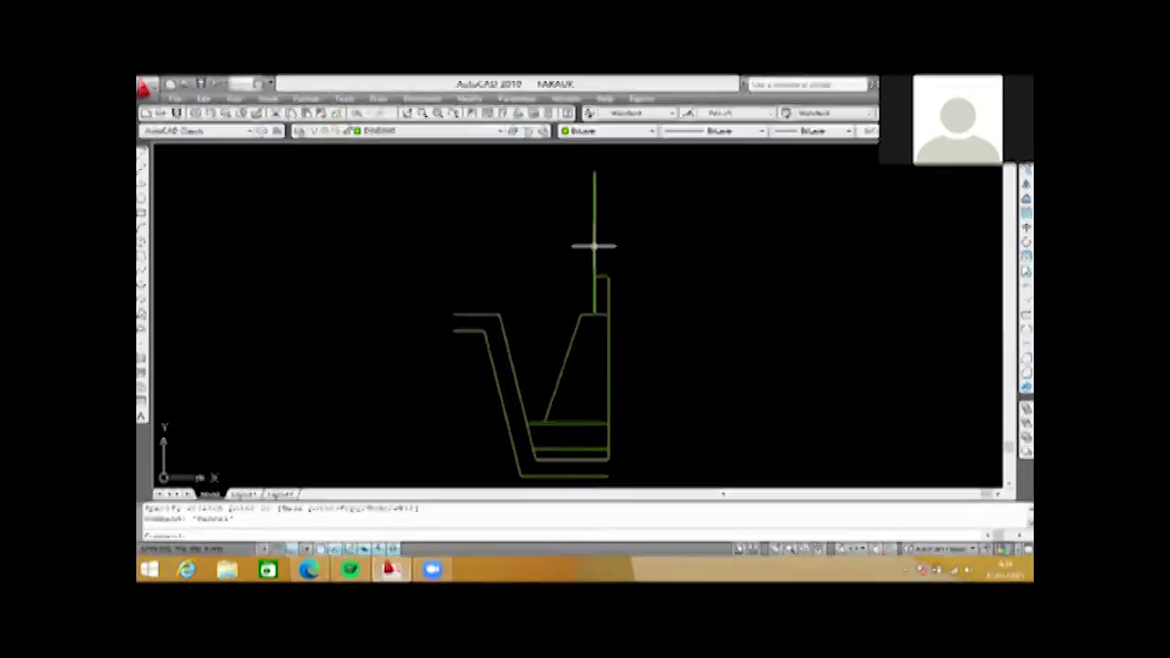
# - Mirror the entire half profile about its long vertical edge, keeping the source objects
pyautogui.scroll(-3, 596, 242)
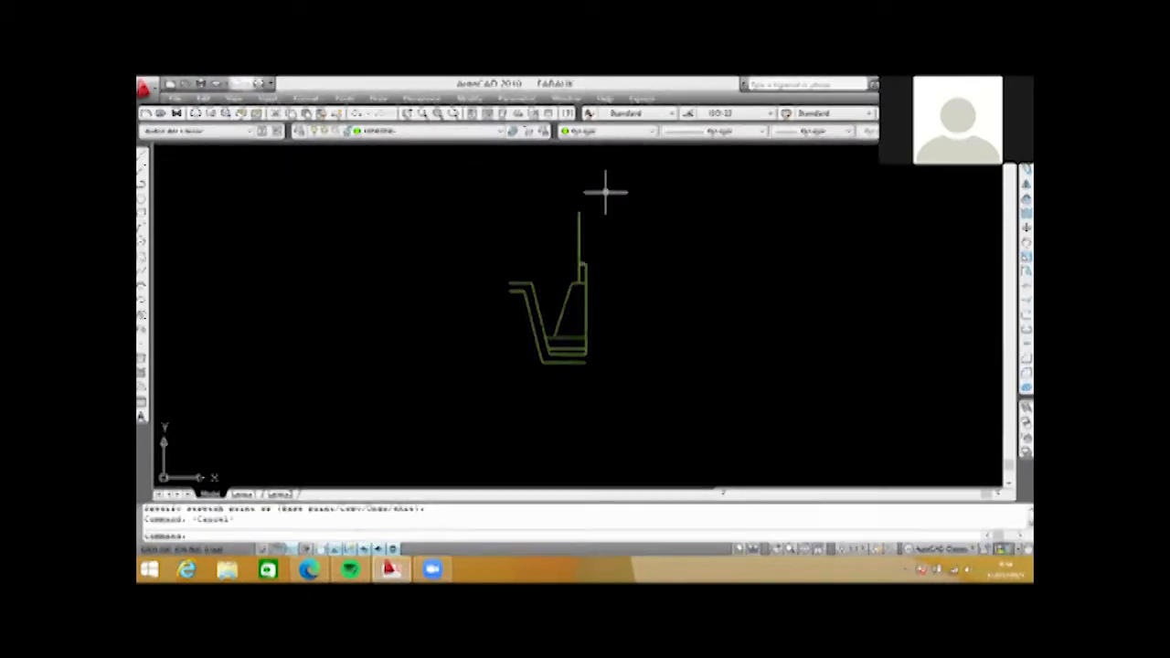
pyautogui.hotkey('ctrl', 'a')
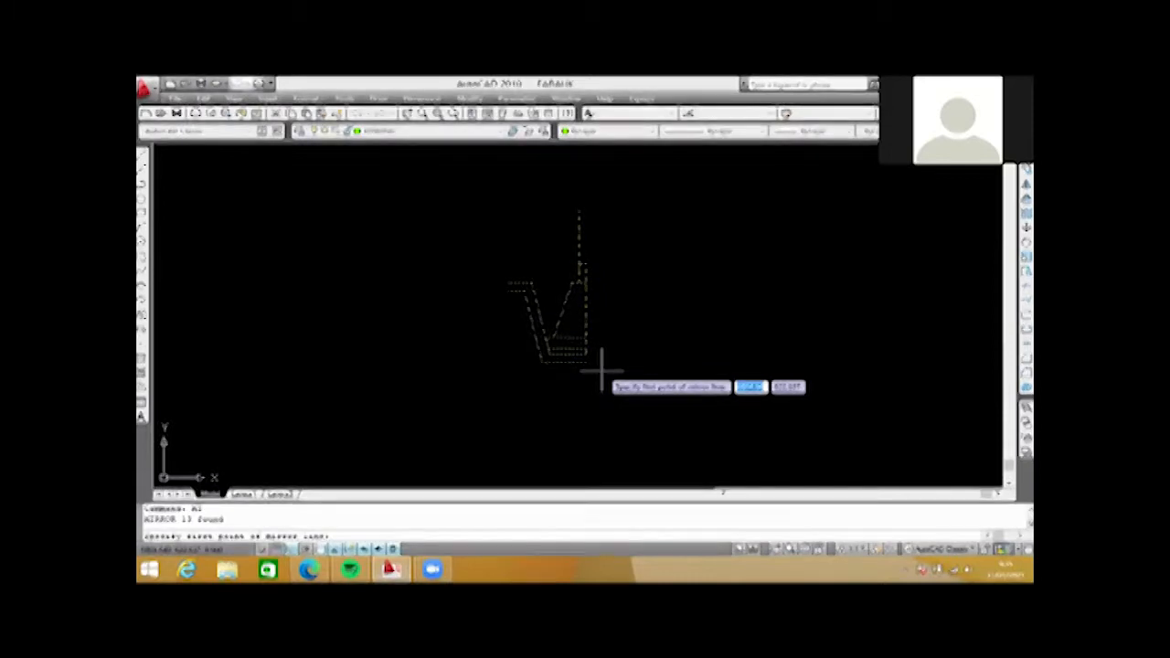
pyautogui.click(586, 362)
pyautogui.scroll(-4, 566, 439)
pyautogui.click(582, 245)
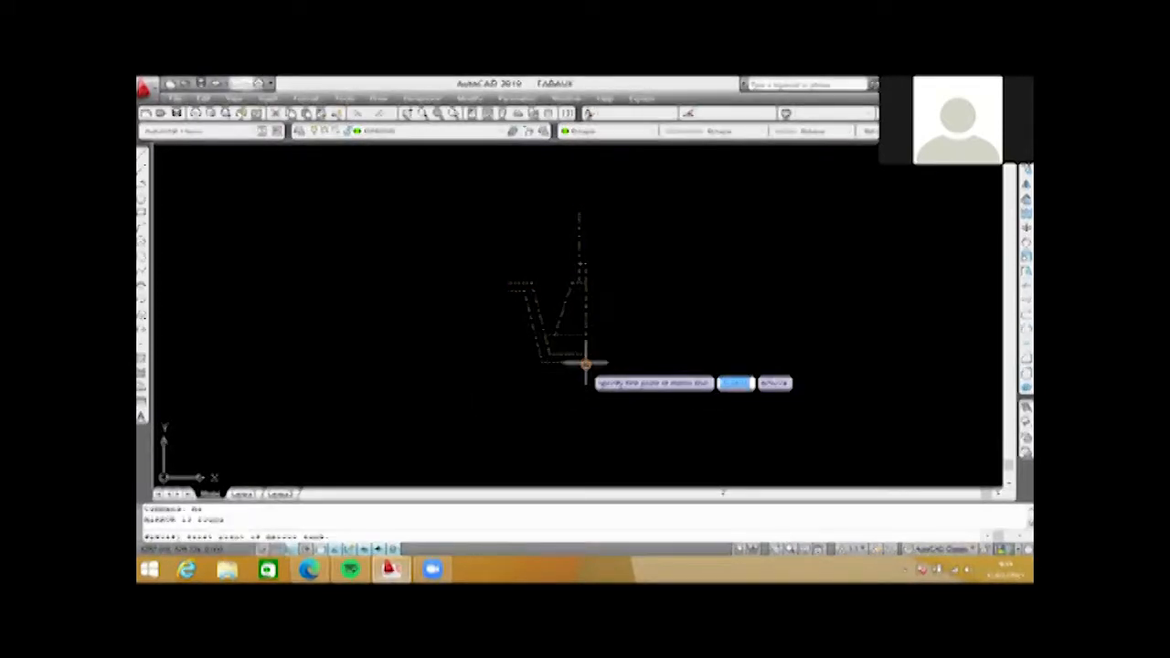
pyautogui.click(586, 363)
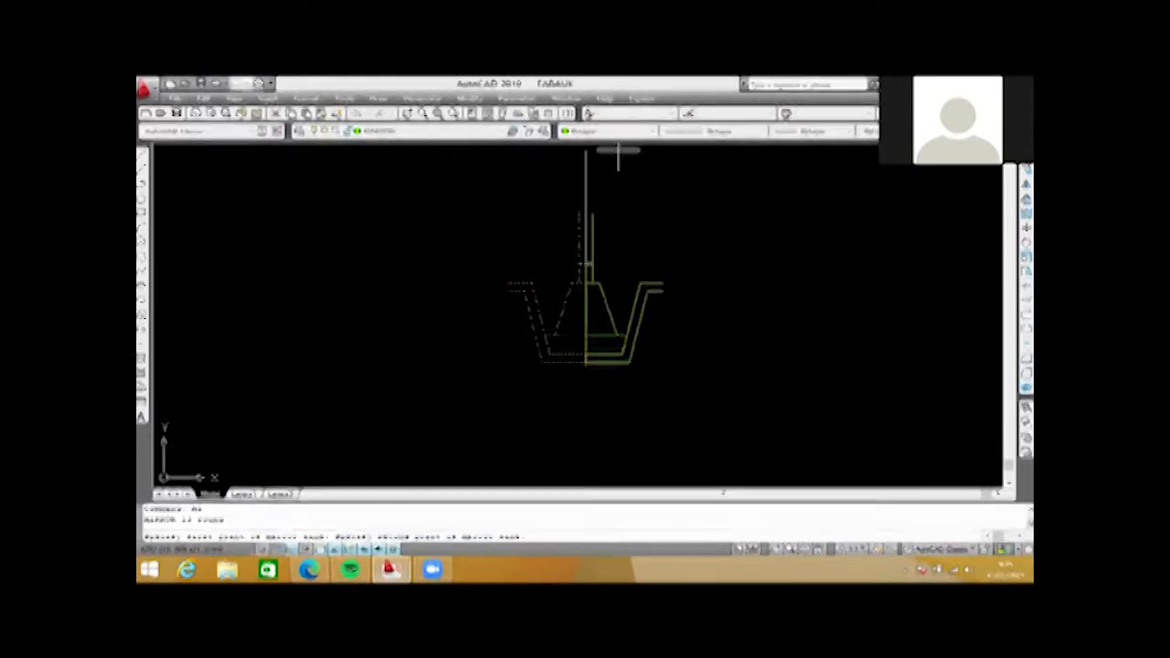
pyautogui.click(590, 163)
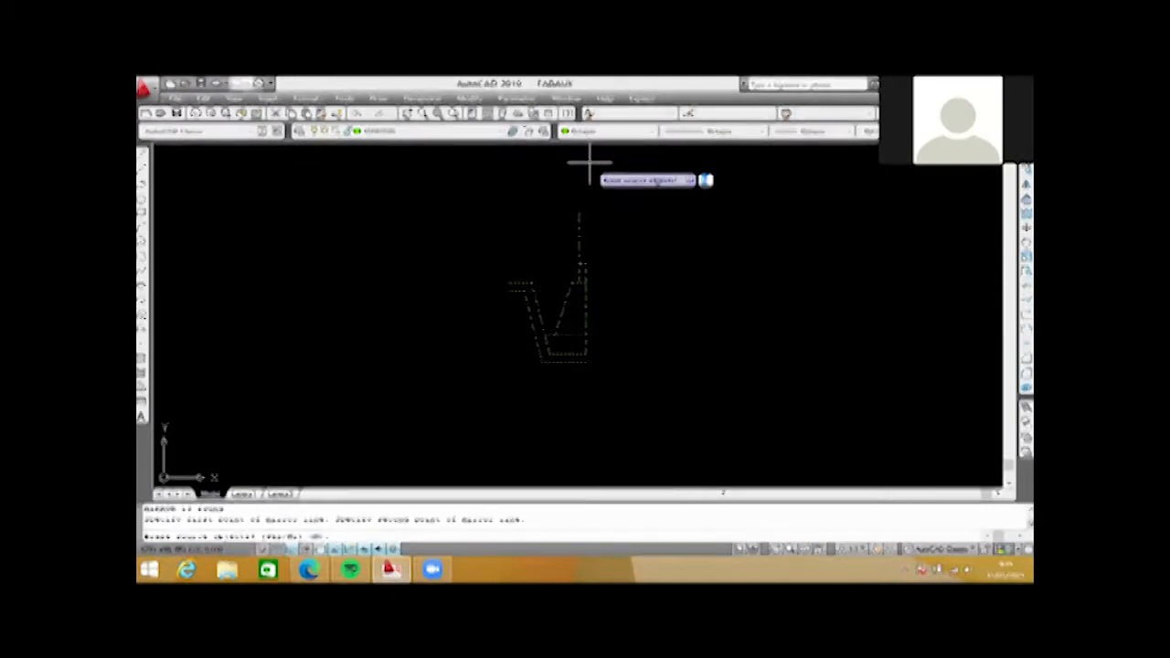
pyautogui.press('Return')
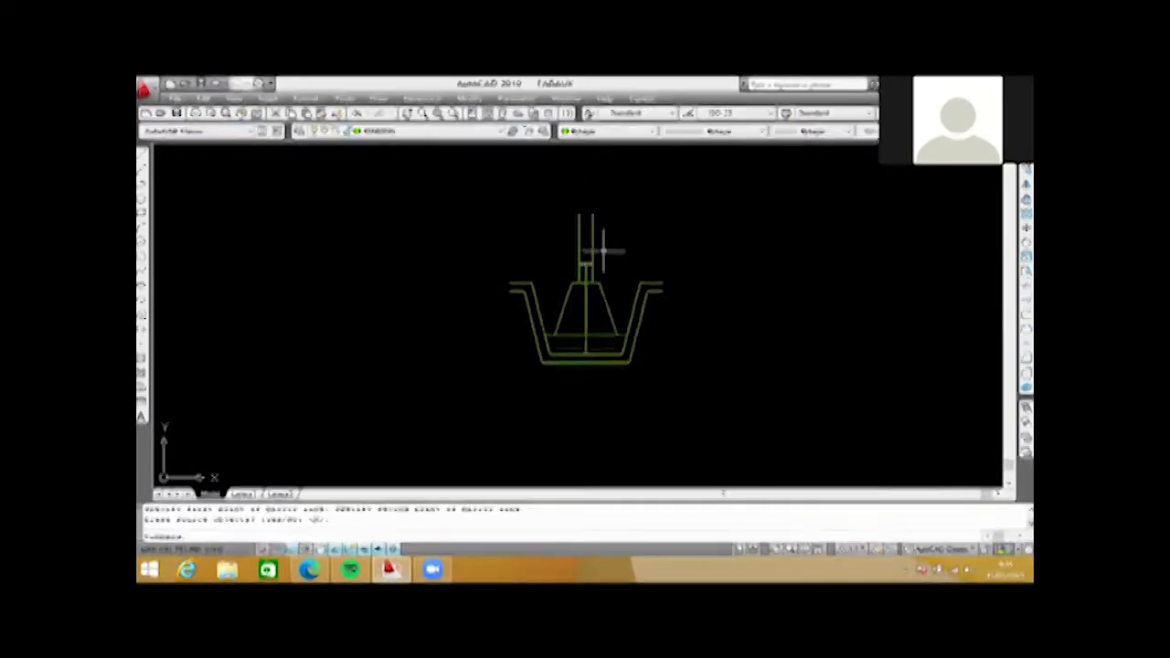
# - Delete the vertical centre line running through the mirrored foundation profile
pyautogui.scroll(2, 603, 251)
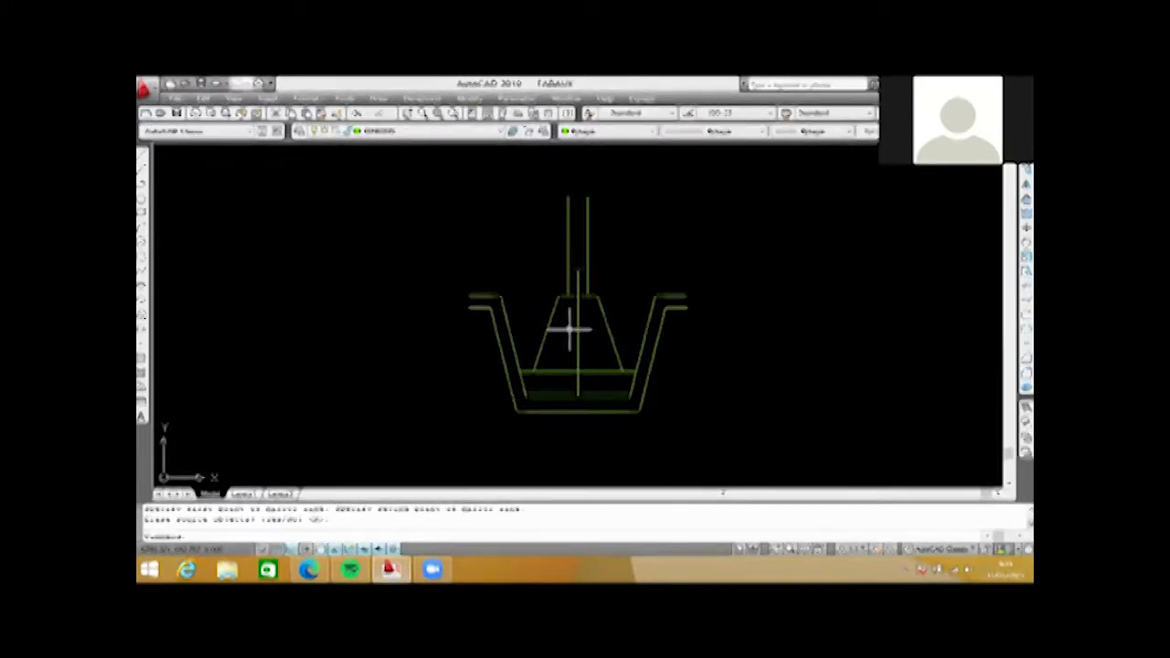
pyautogui.click(585, 340)
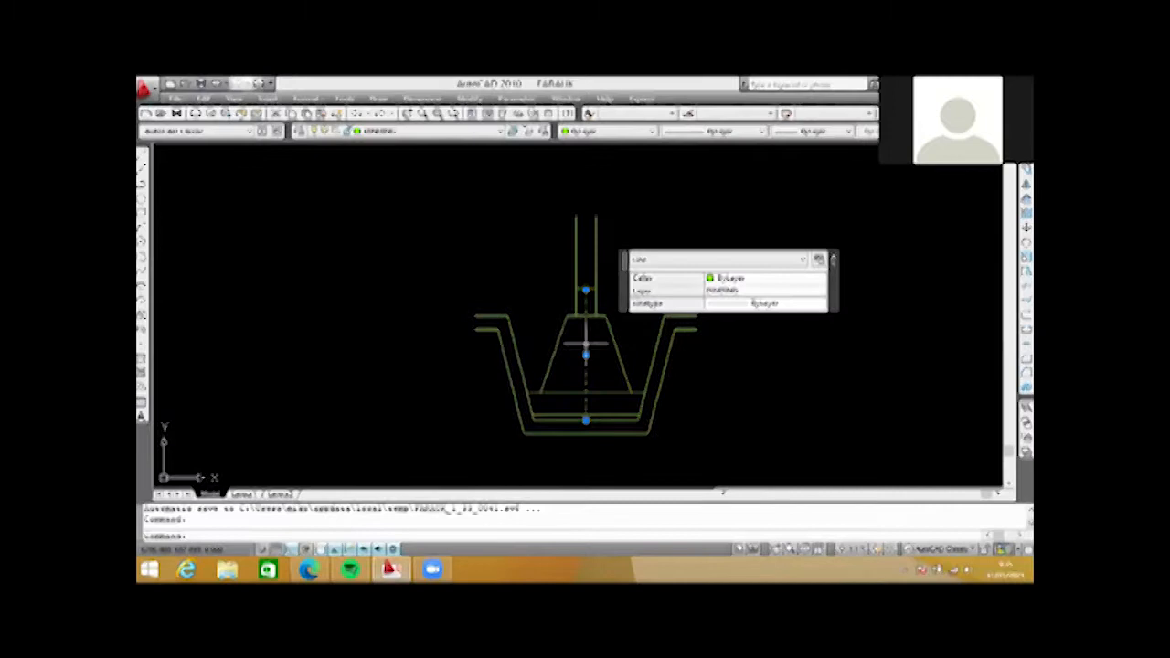
pyautogui.press('Delete')
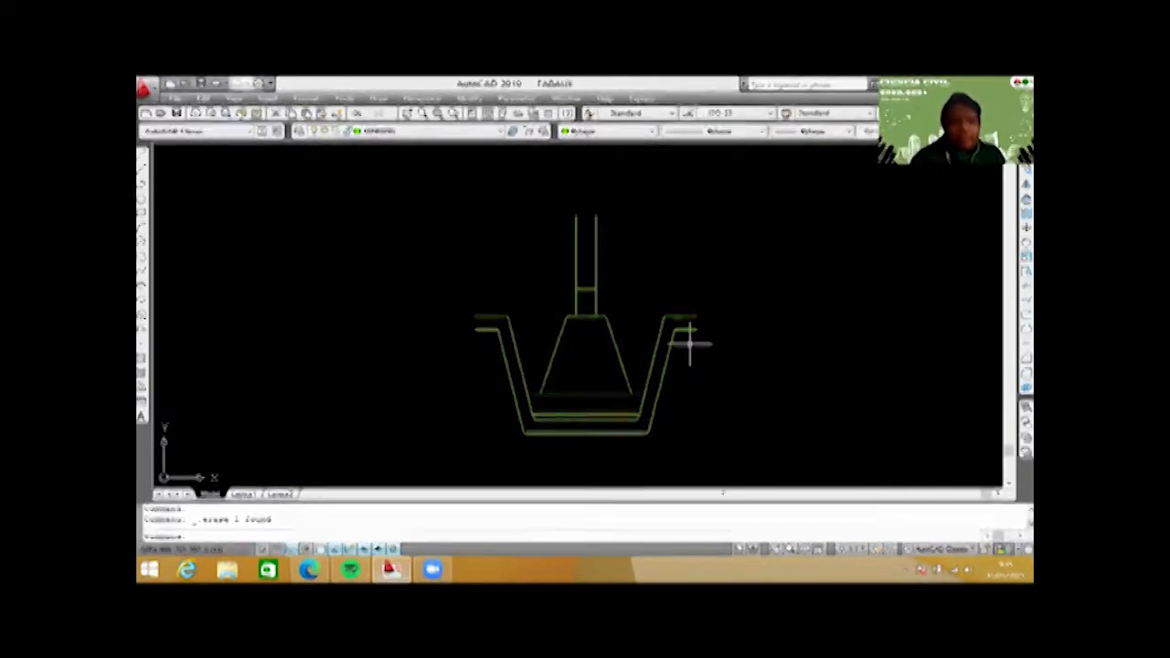
# - Draw a horizontal line leftward from the left wall line, level with the short horizontal between the wall lines
pyautogui.scroll(-3, 576, 275)
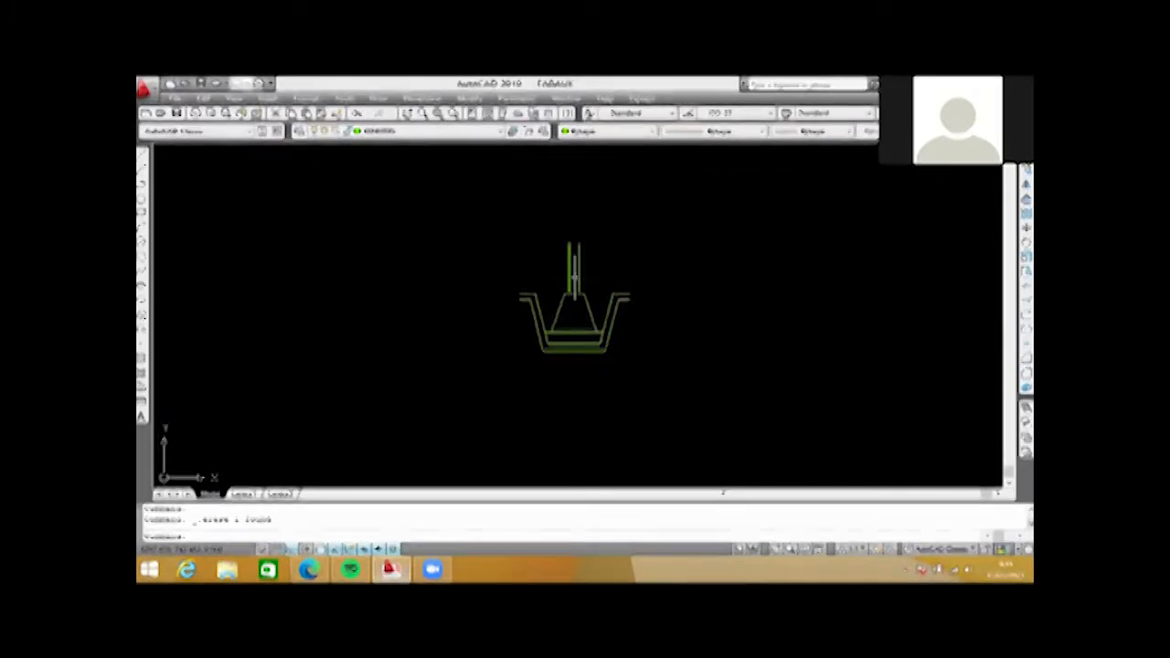
pyautogui.scroll(5, 569, 283)
pyautogui.scroll(-5, 609, 282)
pyautogui.scroll(5, 610, 292)
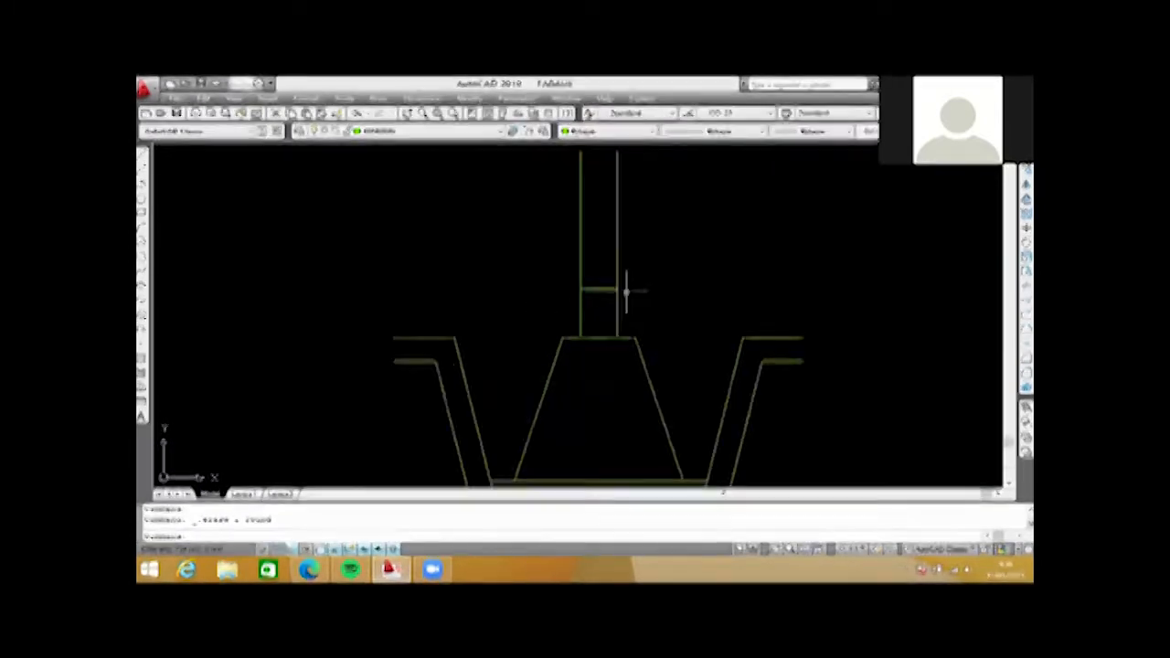
pyautogui.scroll(-3, 618, 300)
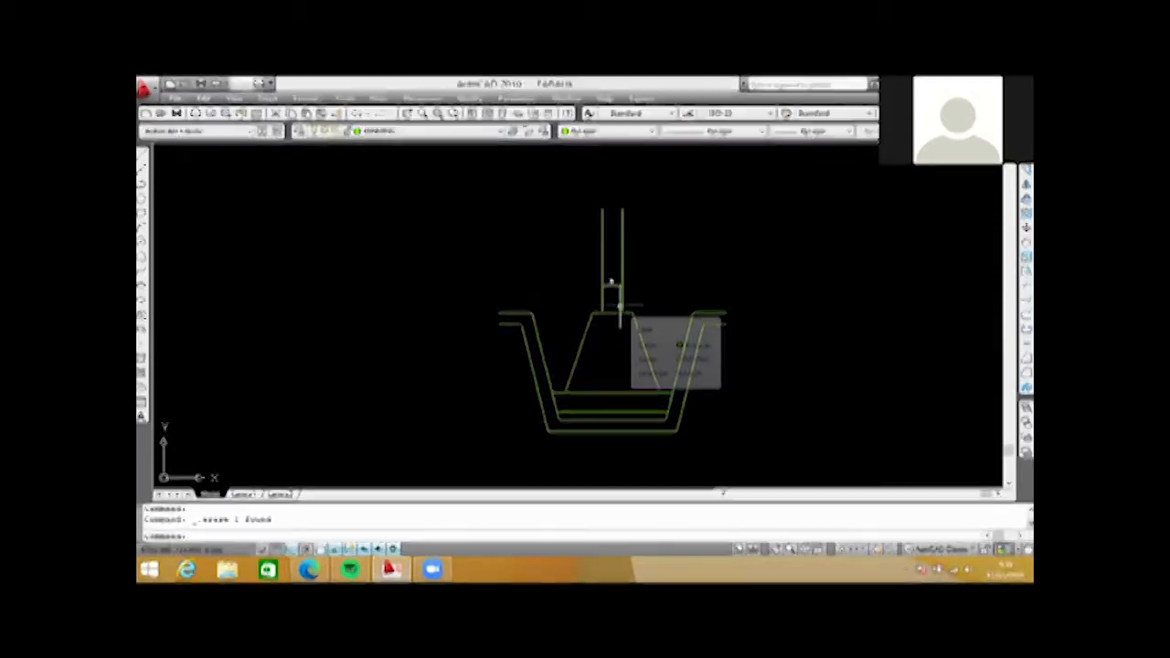
pyautogui.rightClick(621, 315)
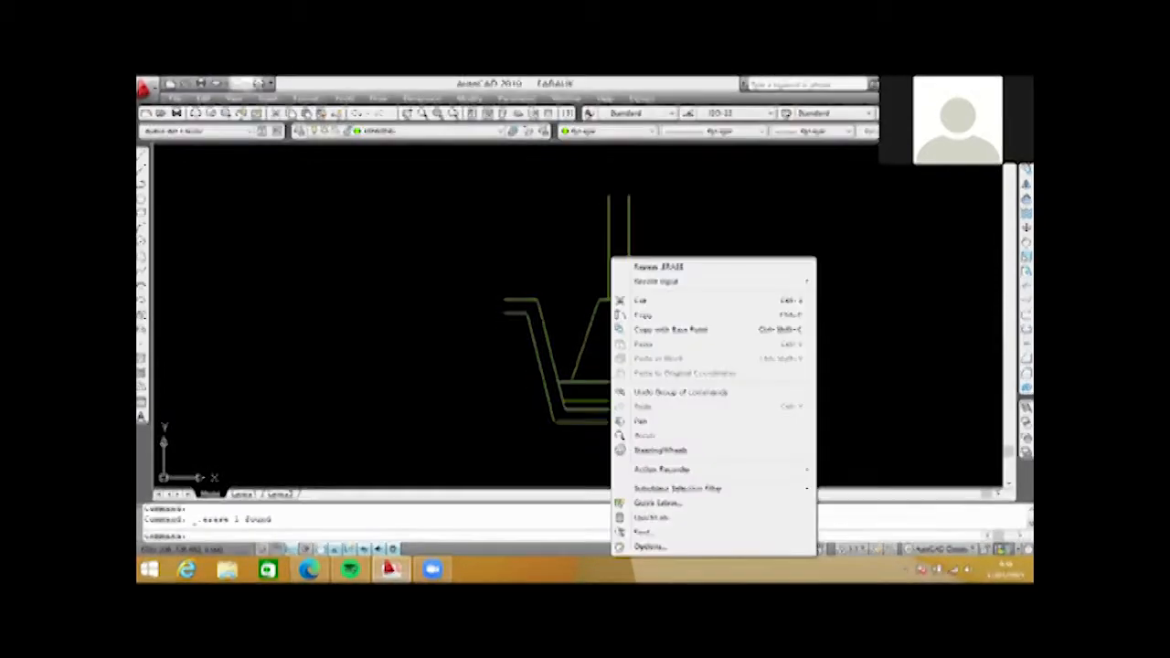
pyautogui.click(583, 280)
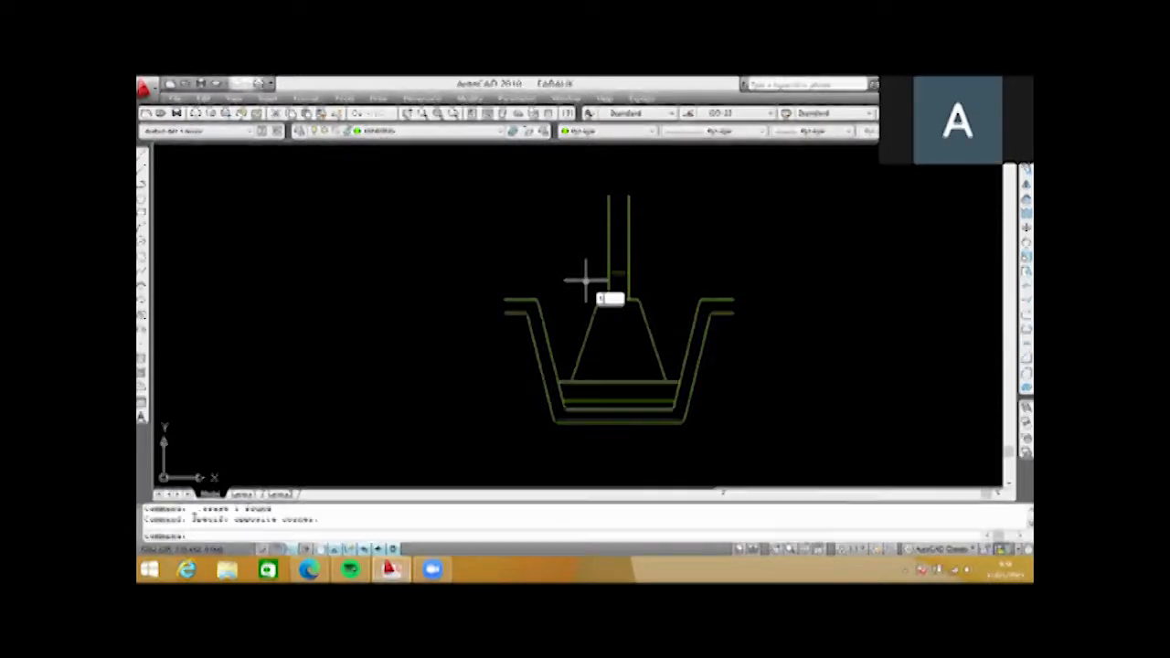
pyautogui.press('Return')
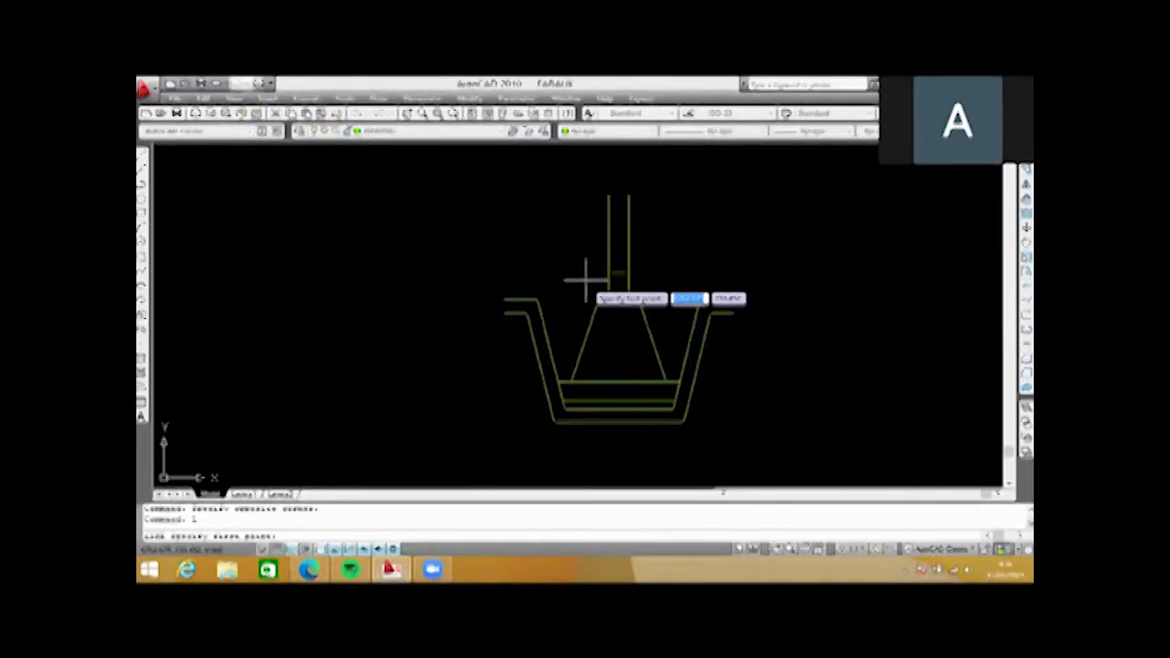
pyautogui.scroll(3, 594, 270)
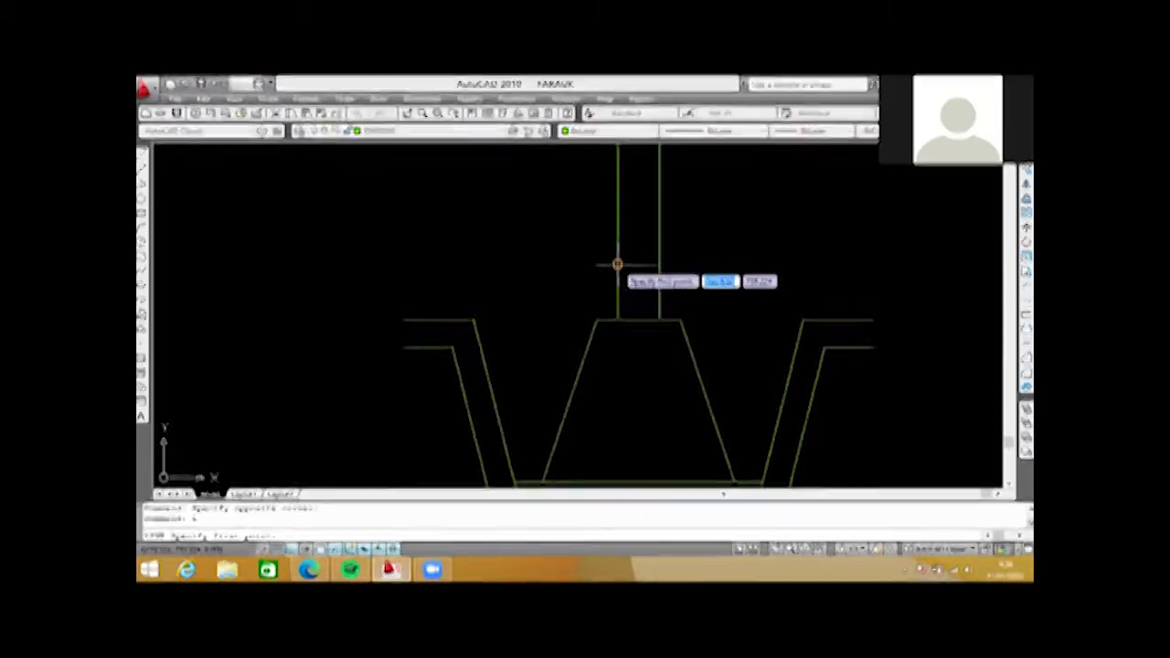
pyautogui.click(660, 265)
pyautogui.scroll(-1, 823, 224)
pyautogui.click(484, 249)
pyautogui.press('Escape')
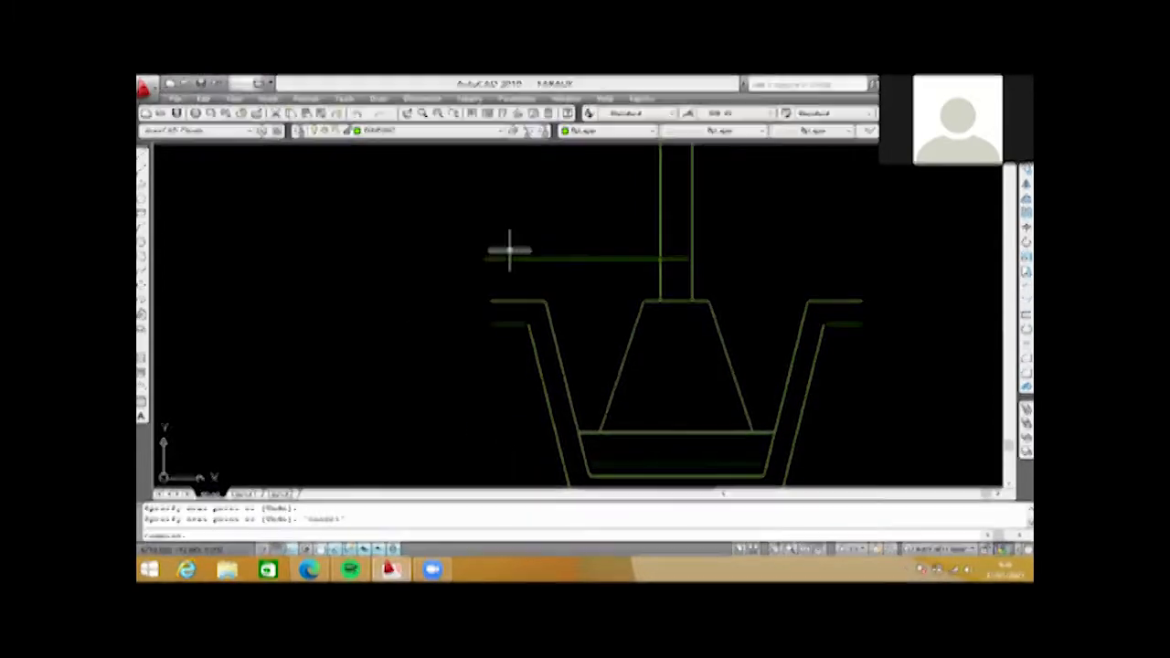
# - Offset the new horizontal line left of the wall upward by 5
pyautogui.scroll(-3, 518, 251)
pyautogui.scroll(3, 539, 256)
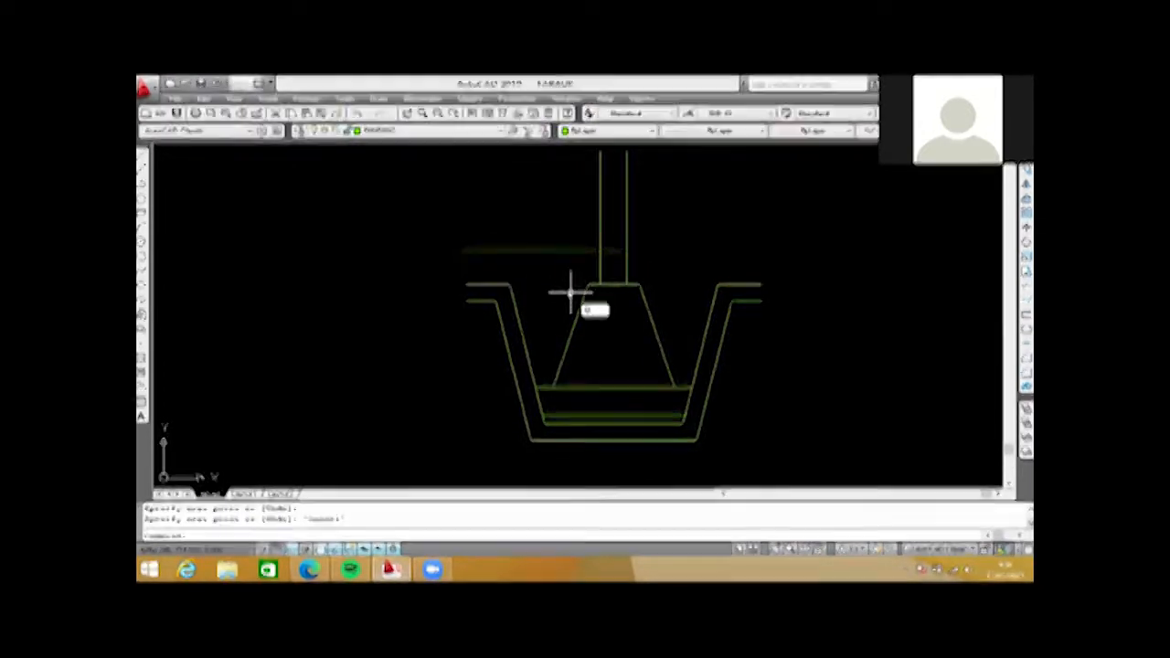
pyautogui.press('Escape')
pyautogui.write('o')
pyautogui.press('Return')
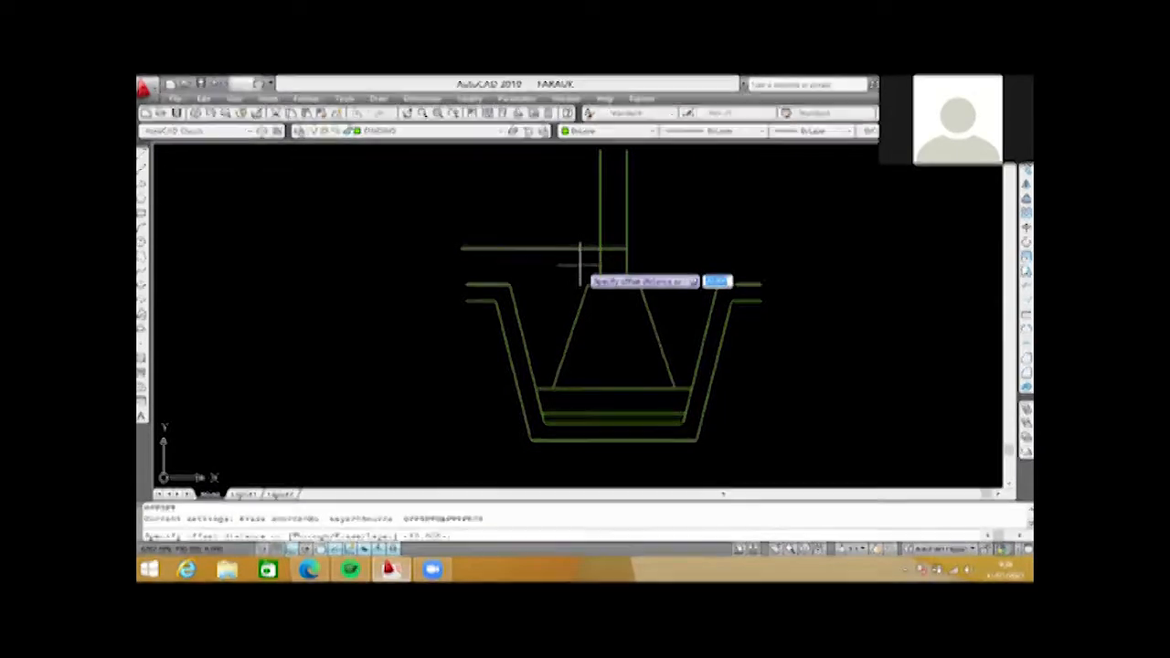
pyautogui.press('Escape')
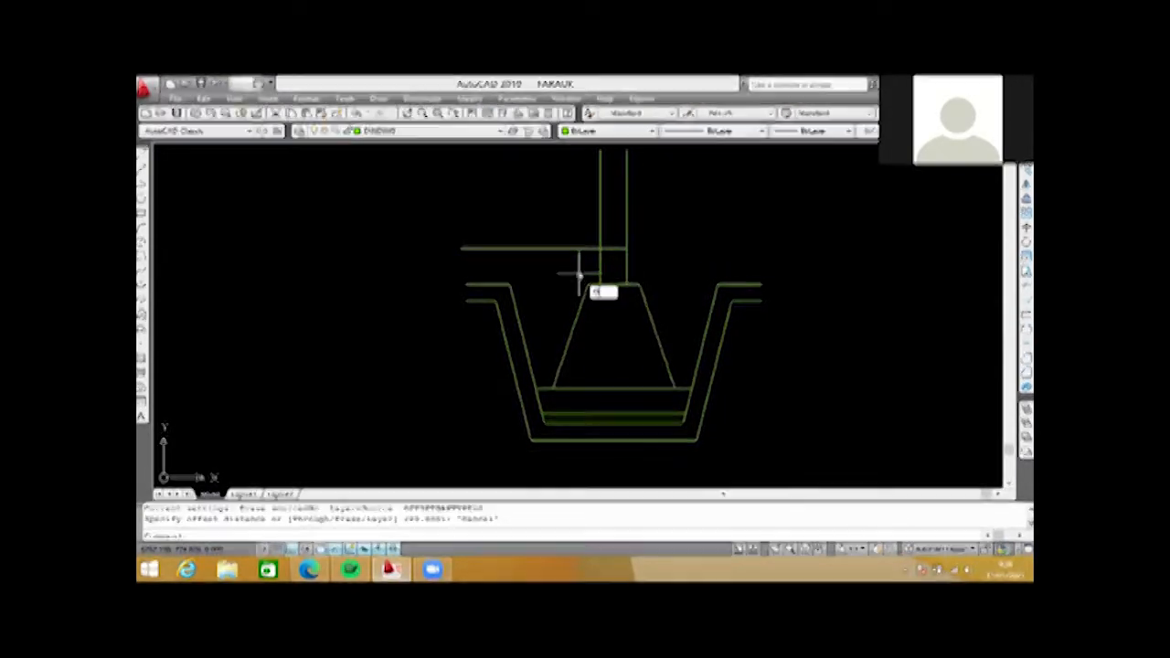
pyautogui.press('Return')
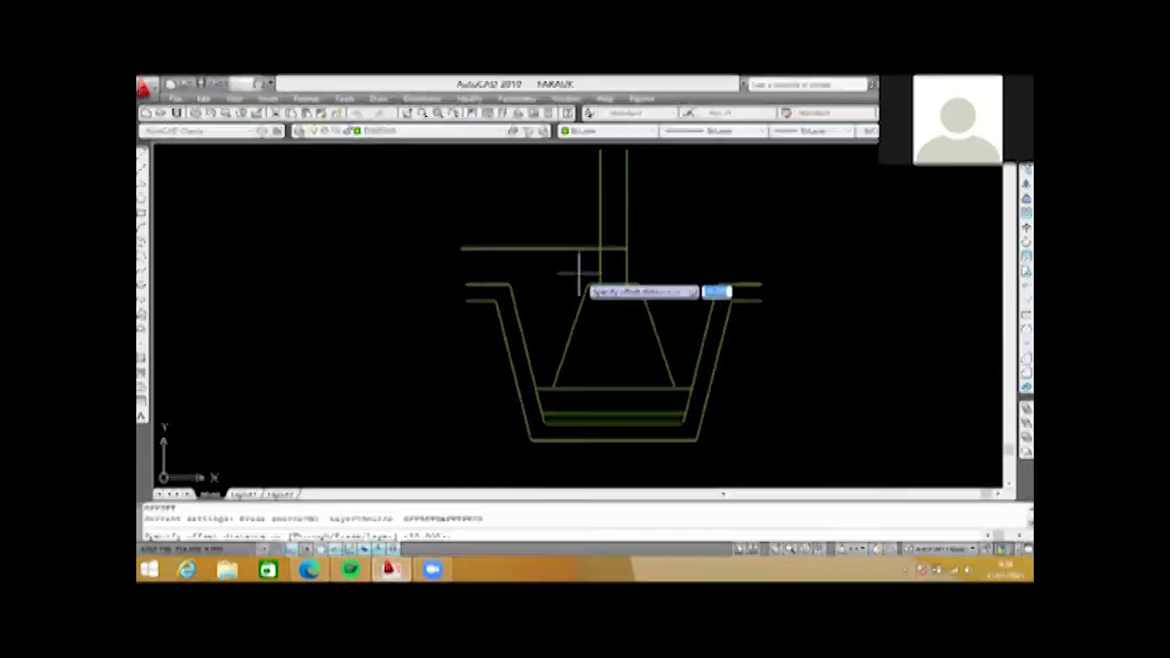
pyautogui.press('Return')
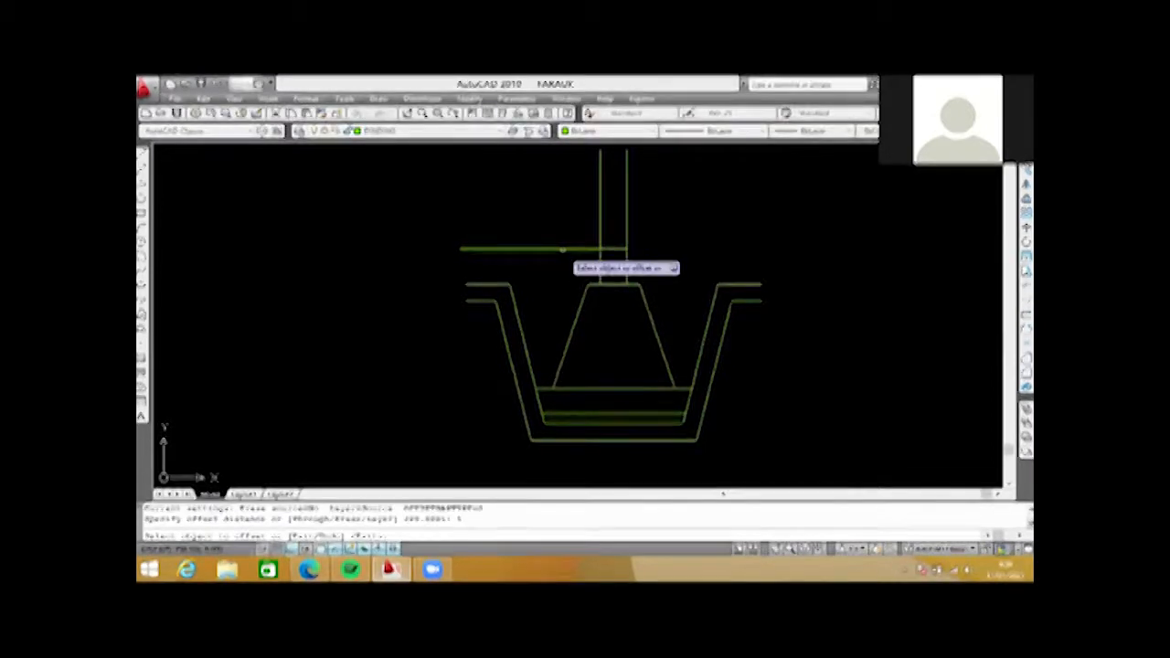
pyautogui.click(562, 248)
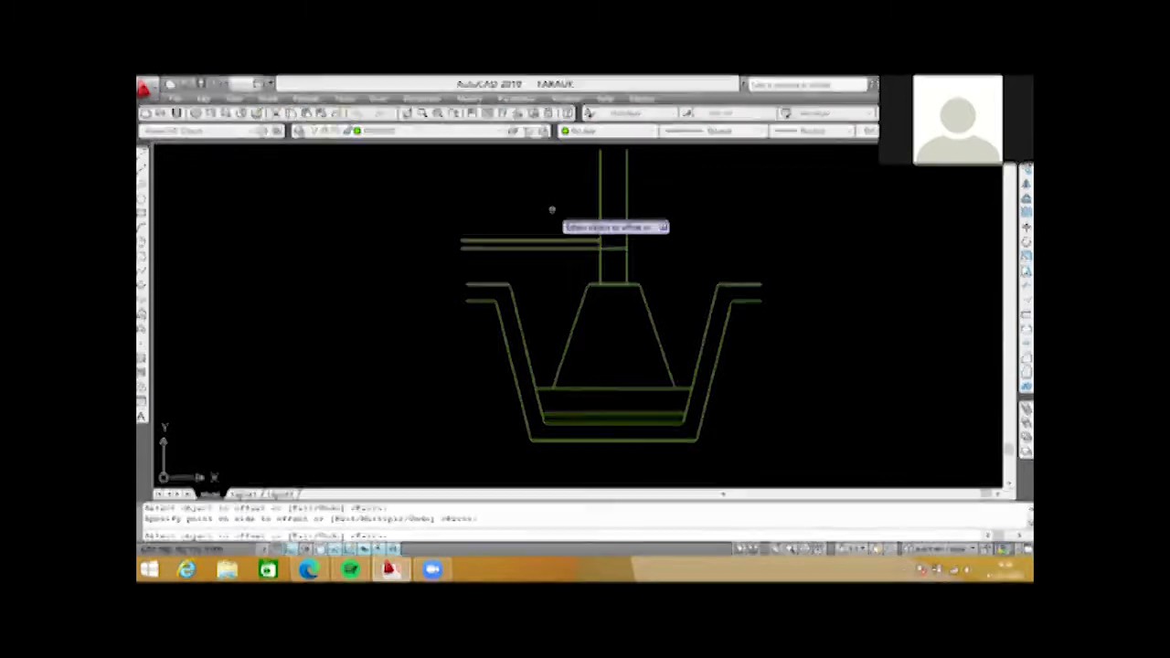
pyautogui.click(556, 240)
pyautogui.press('Escape')
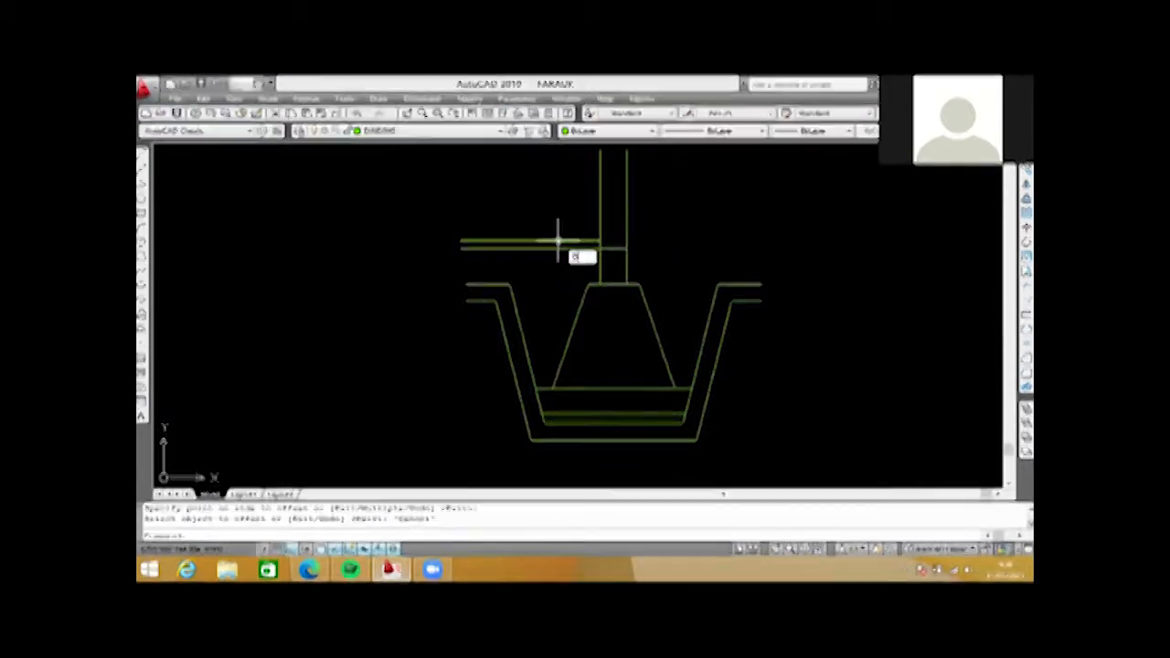
# - Offset the upper of the two horizontal lines left of the wall upward by 1
pyautogui.press('Return')
pyautogui.write('1')
pyautogui.press('Return')
pyautogui.scroll(2, 558, 240)
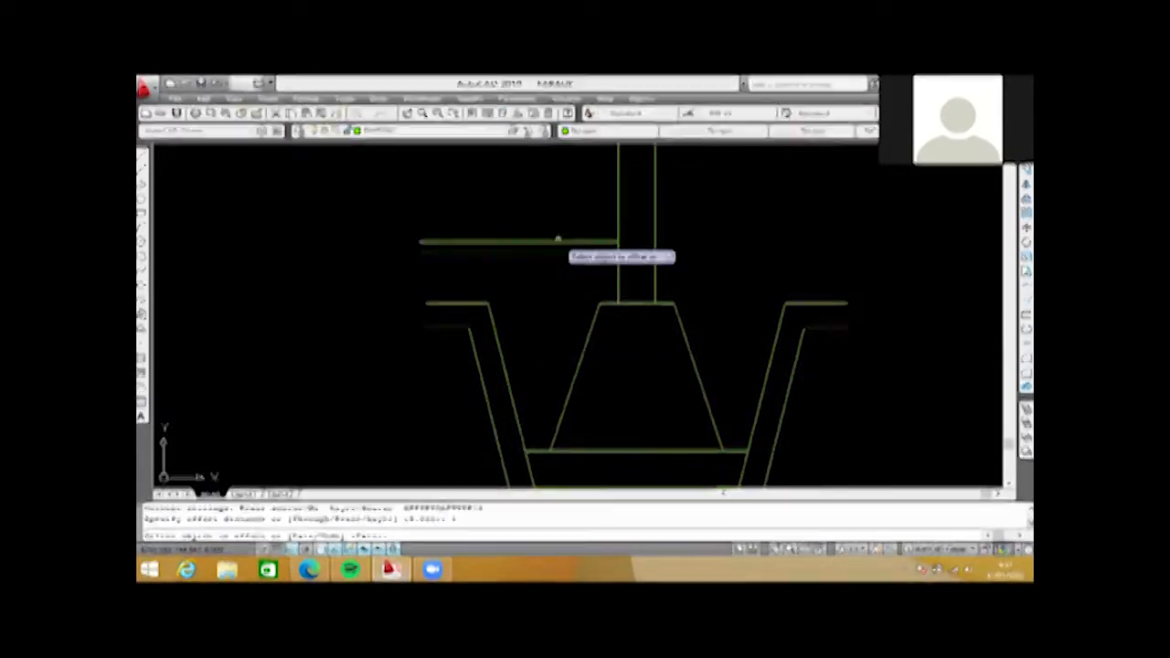
pyautogui.scroll(3, 557, 240)
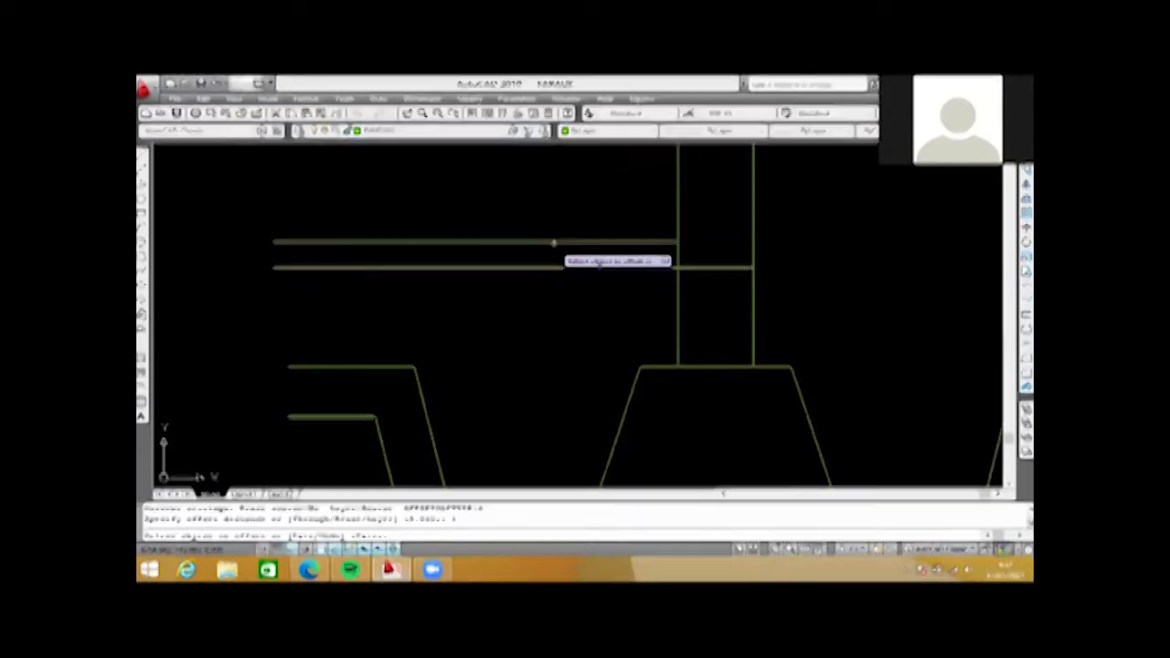
pyautogui.click(553, 242)
pyautogui.click(547, 227)
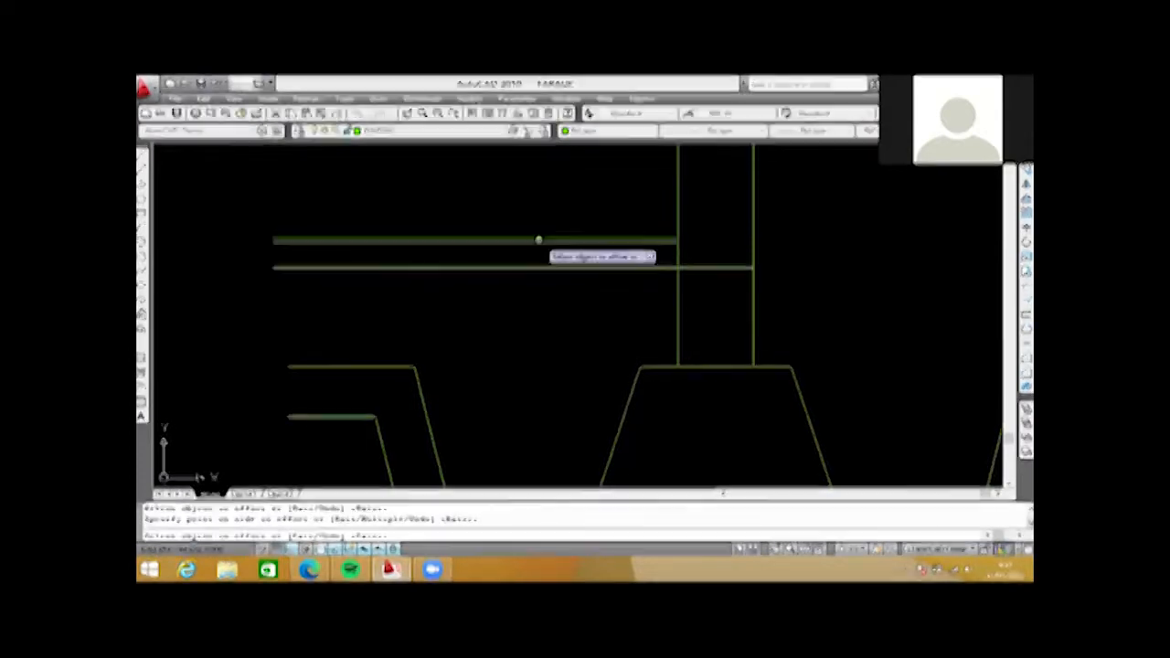
pyautogui.scroll(2, 537, 233)
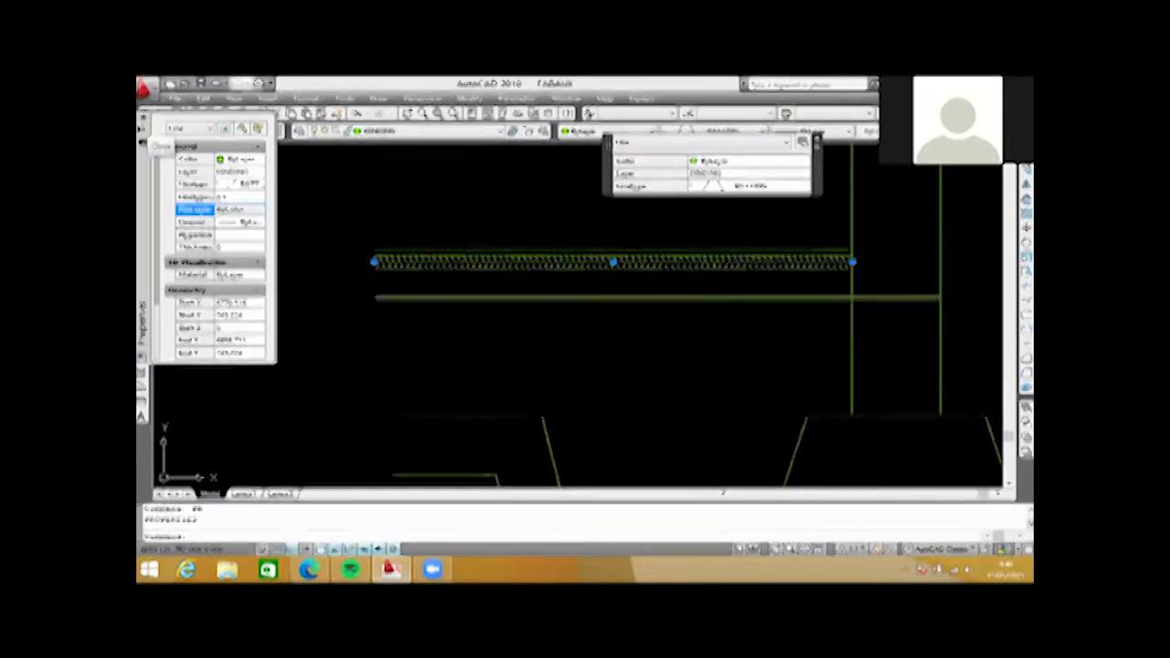
# - Close the properties of the batting-patterned line and clear its selection
pyautogui.click(143, 120)
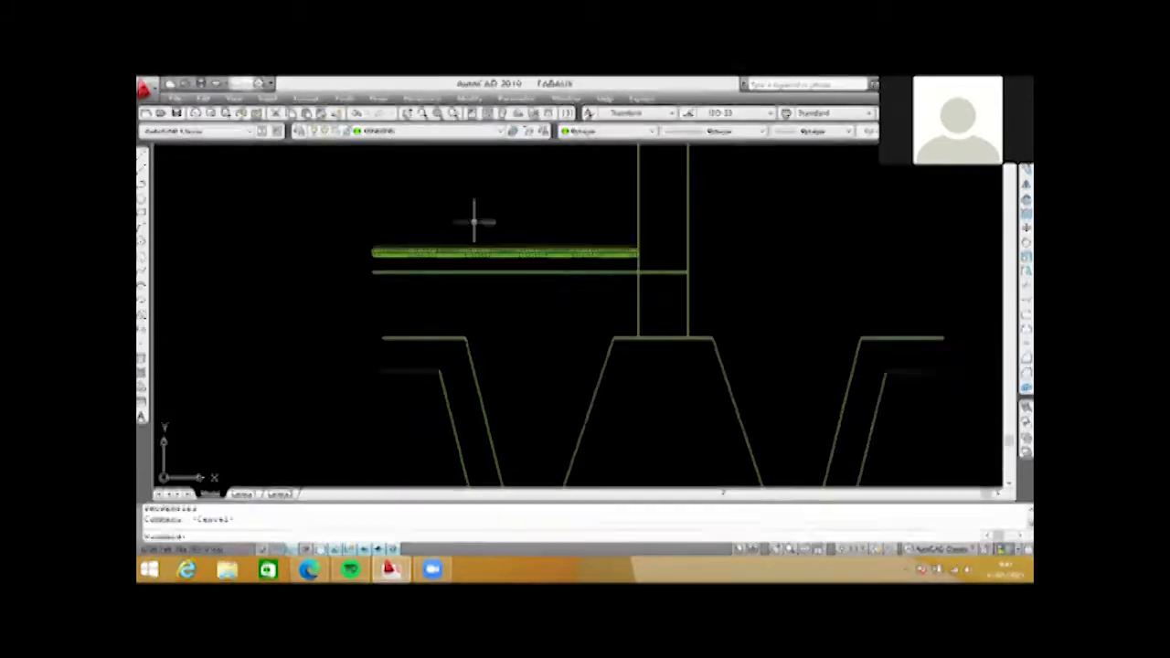
pyautogui.scroll(-2, 469, 222)
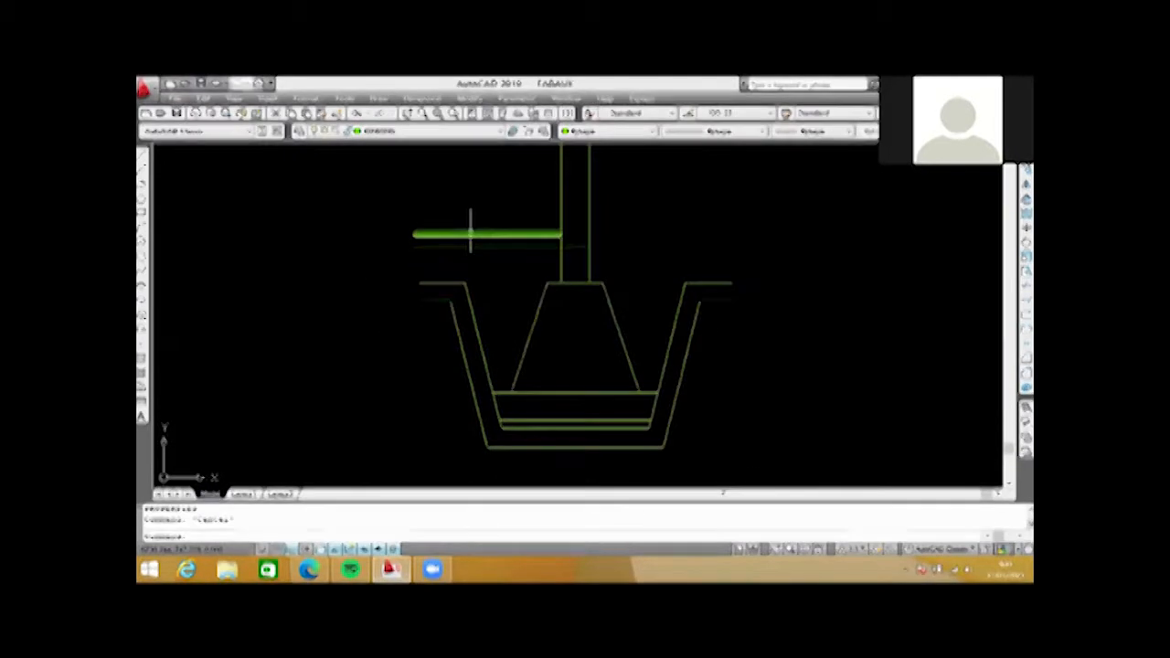
pyautogui.scroll(1, 471, 229)
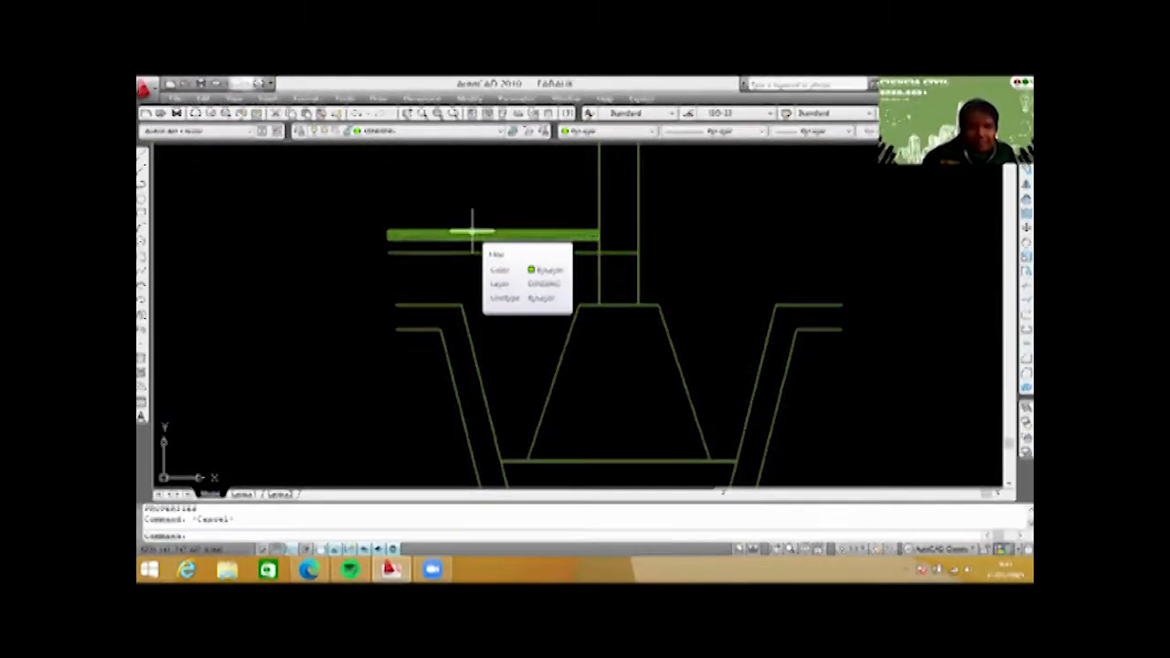
pyautogui.scroll(-2, 493, 229)
pyautogui.scroll(-2, 501, 220)
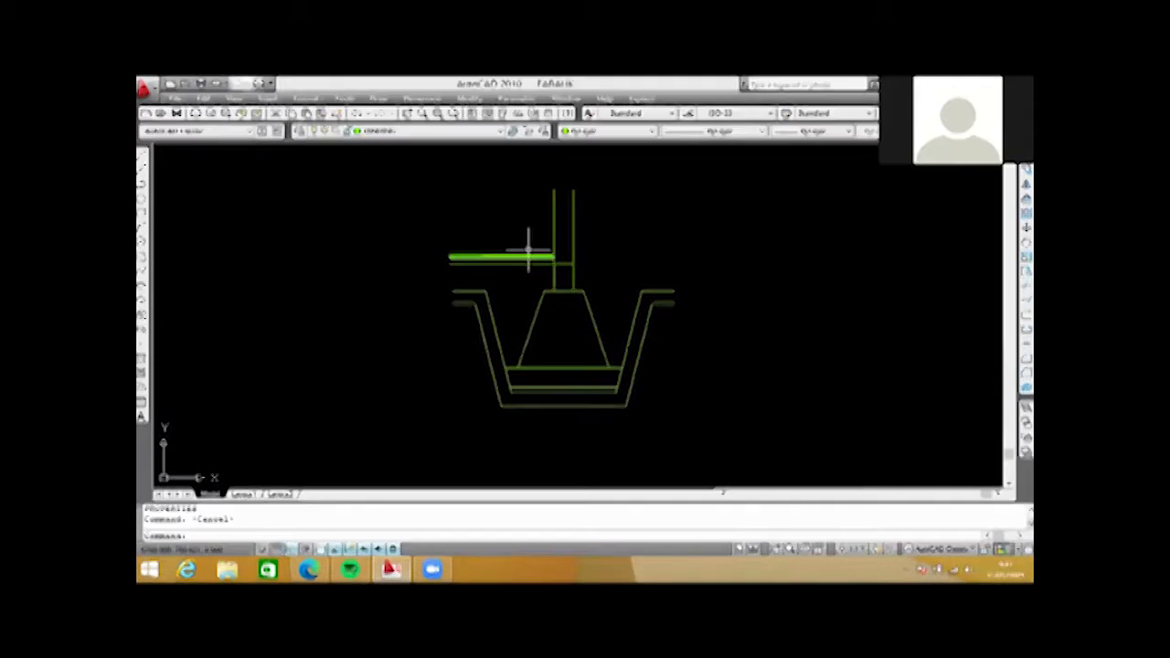
pyautogui.scroll(6, 532, 249)
pyautogui.scroll(-5, 574, 259)
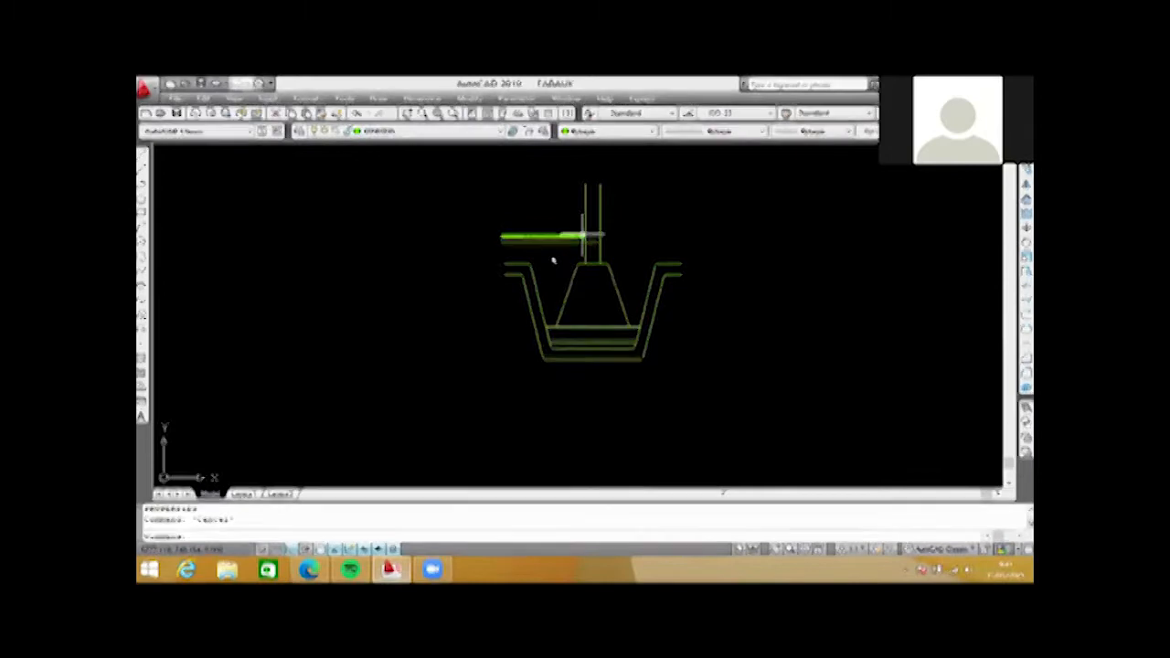
pyautogui.scroll(4, 594, 197)
pyautogui.scroll(-1, 558, 254)
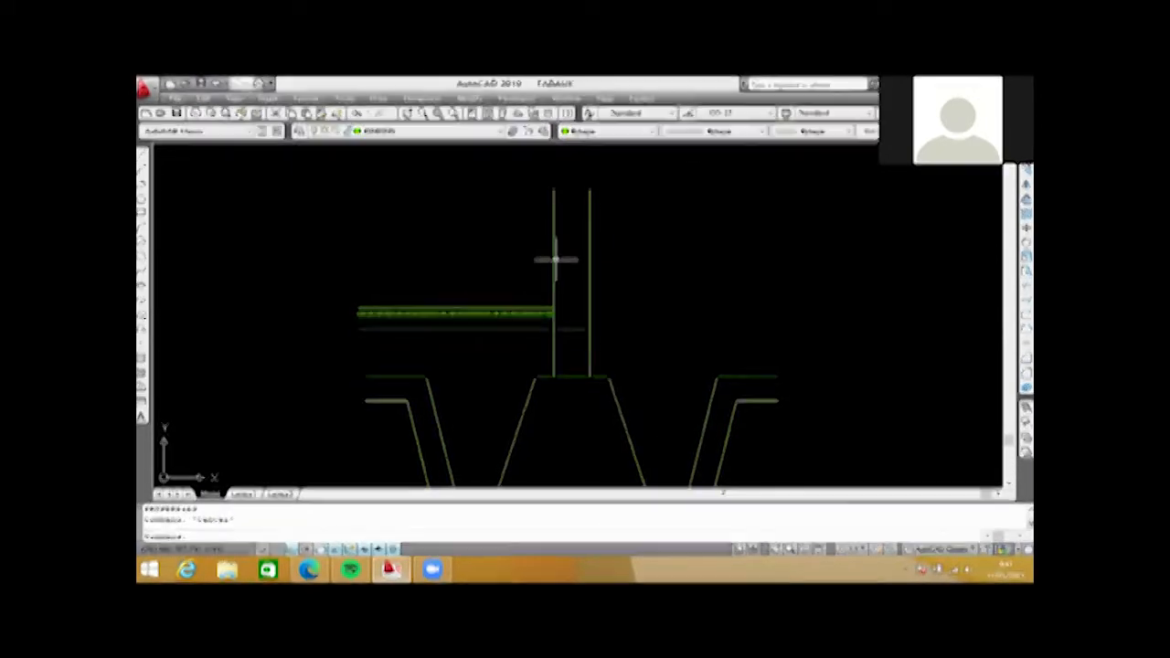
pyautogui.scroll(3, 555, 257)
pyautogui.scroll(-2, 544, 287)
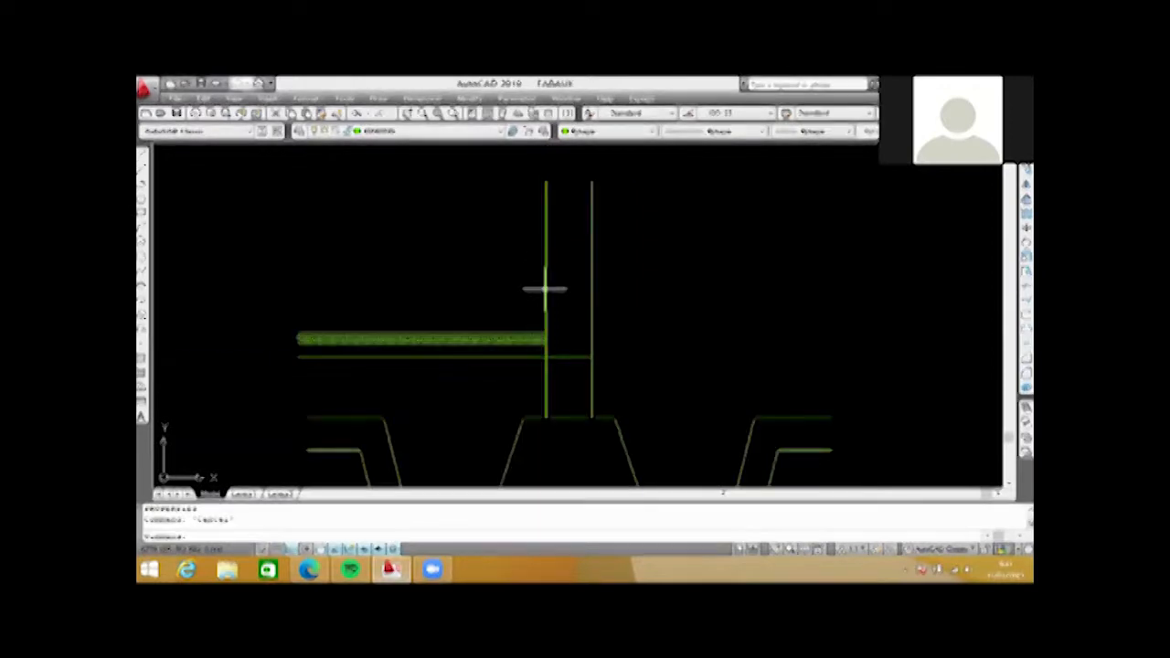
# - Offset both vertical wall lines inward by 2 and trim the new lines below the horizontal line between them
pyautogui.scroll(3, 544, 287)
pyautogui.scroll(-2, 509, 280)
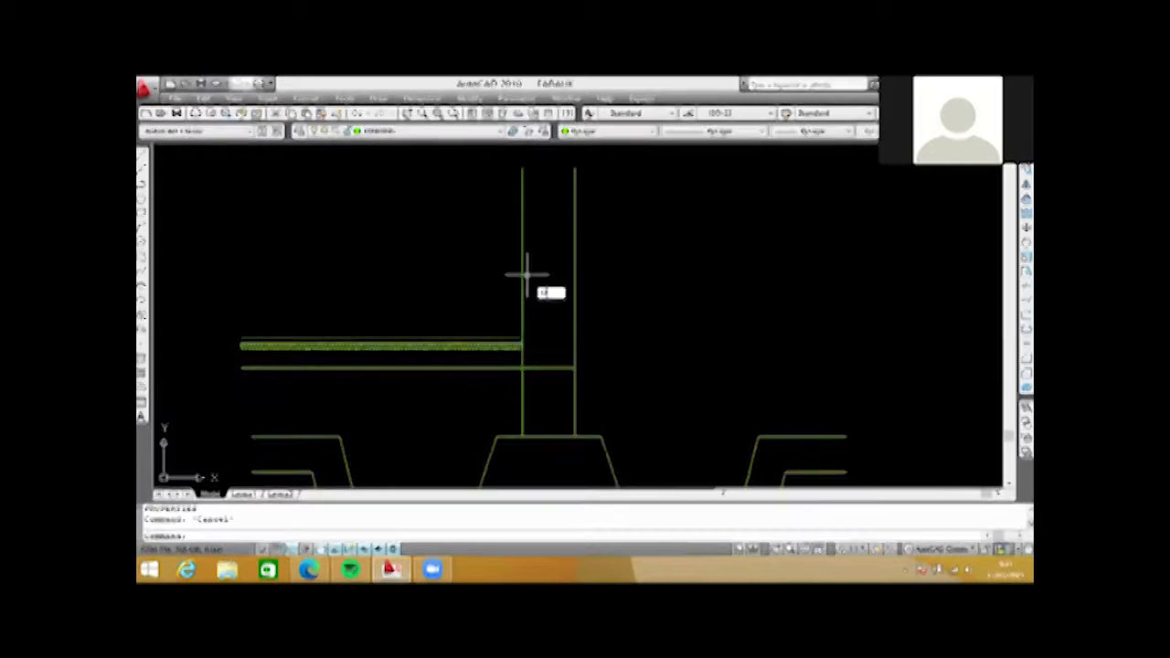
pyautogui.press('Return')
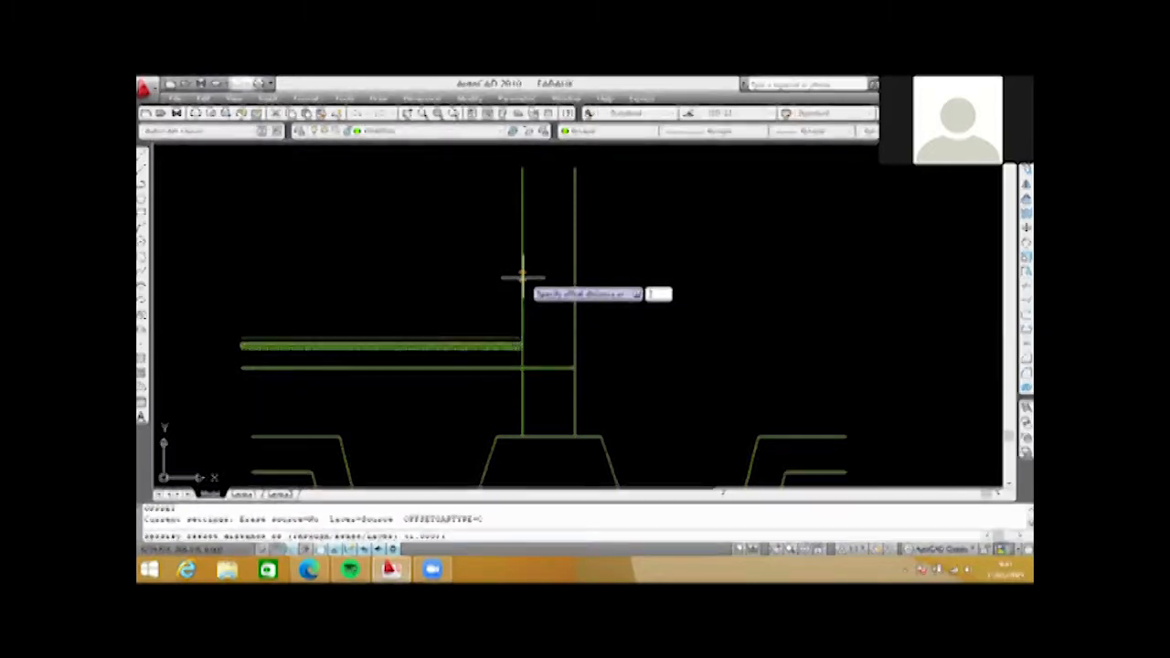
pyautogui.press('Return')
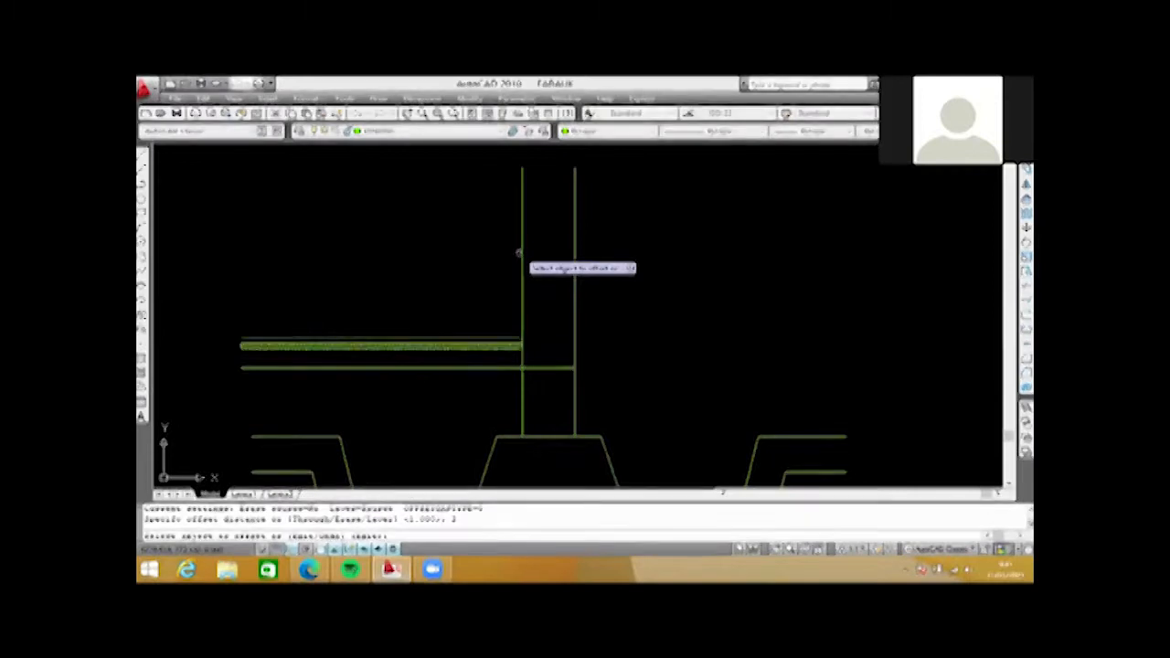
pyautogui.click(521, 247)
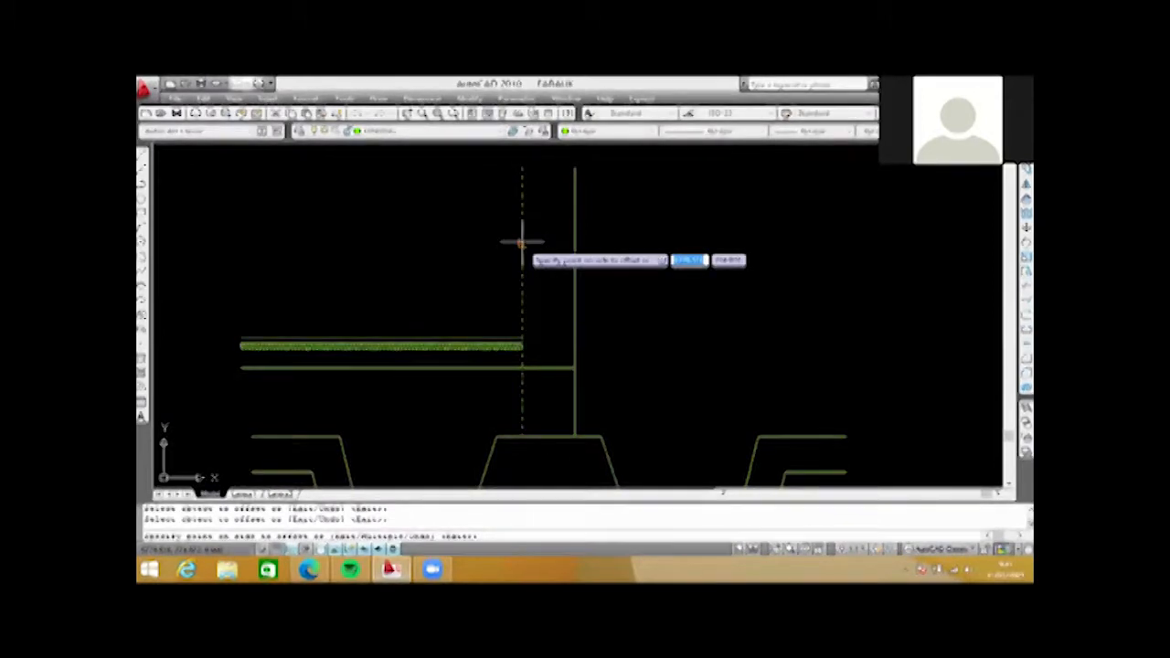
pyautogui.click(556, 274)
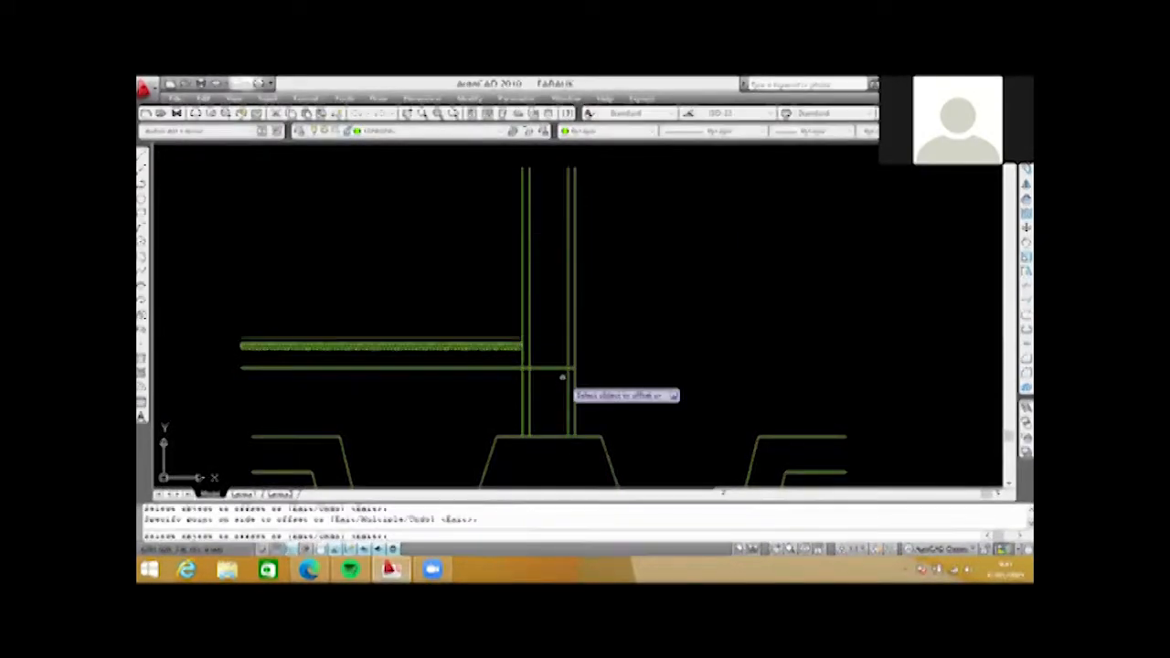
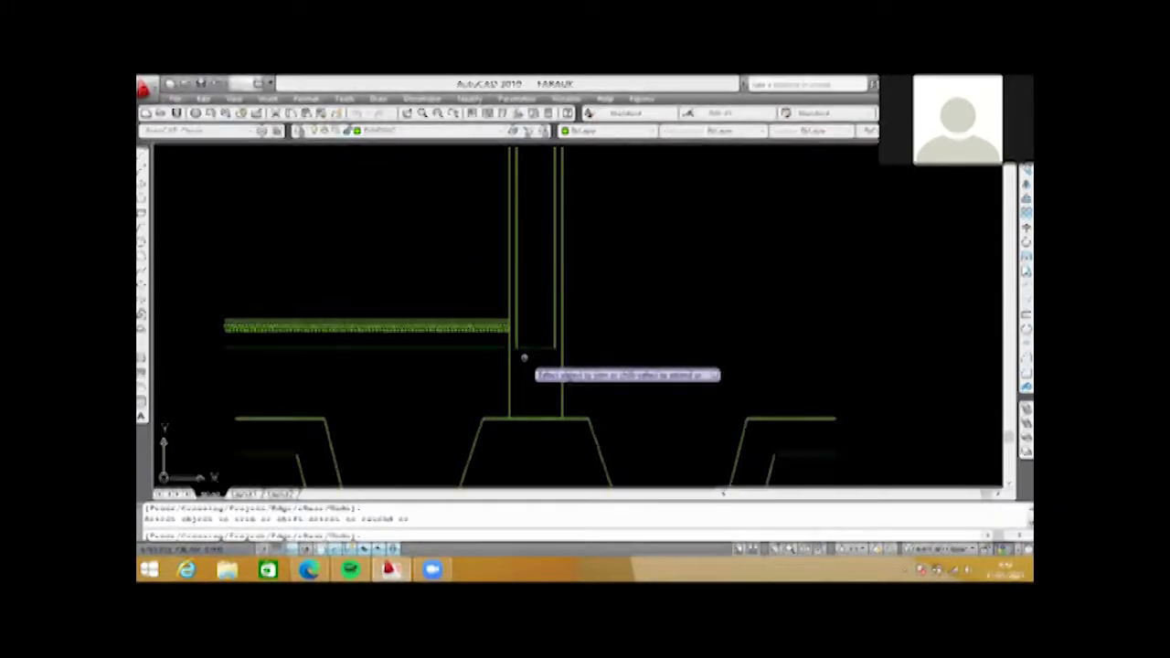
pyautogui.press('Escape')
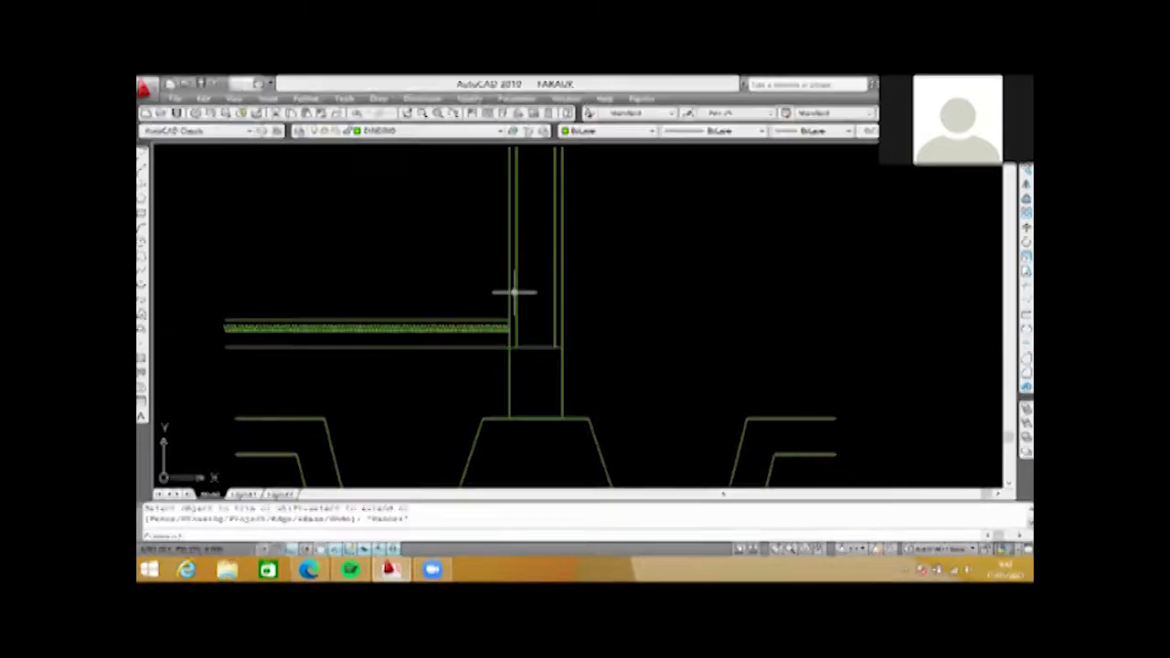
# - Draw a separate upright rectangle by its dimensions in the empty space right of the wall lines, as wide as the wall
pyautogui.scroll(-3, 516, 336)
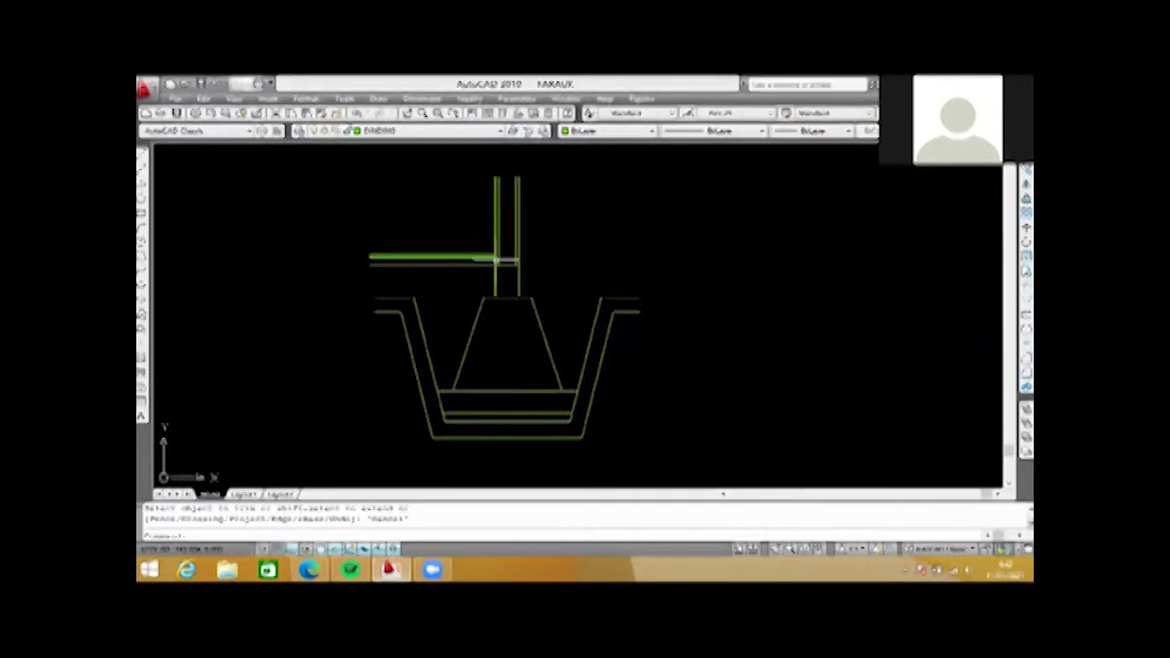
pyautogui.scroll(3, 496, 260)
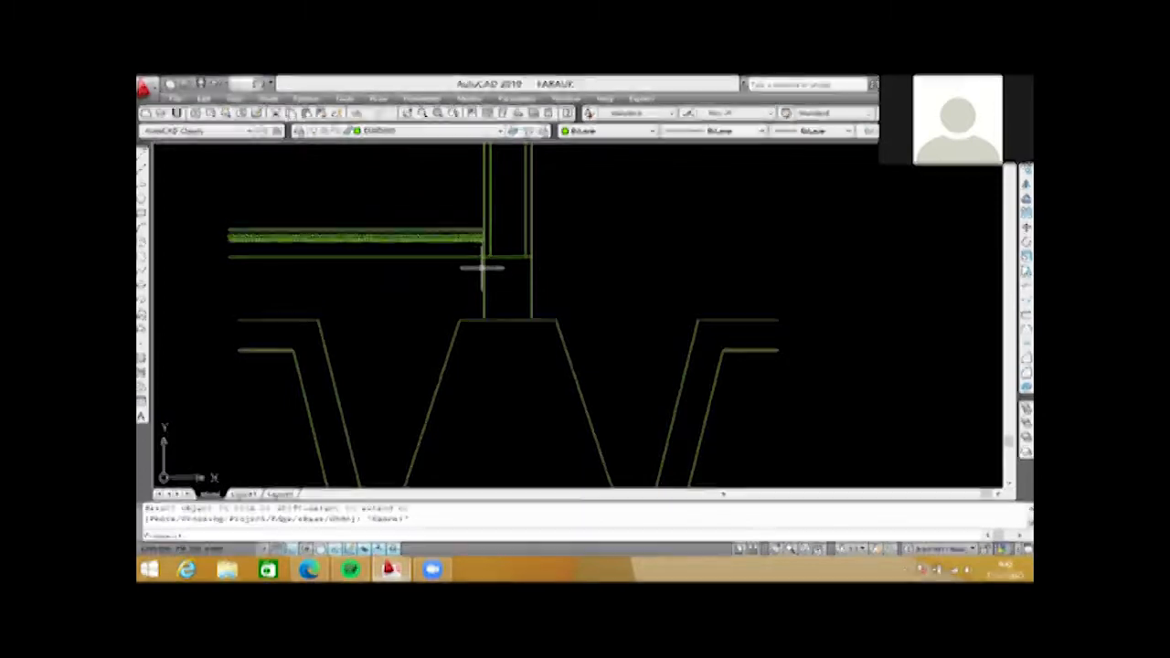
pyautogui.scroll(-3, 404, 246)
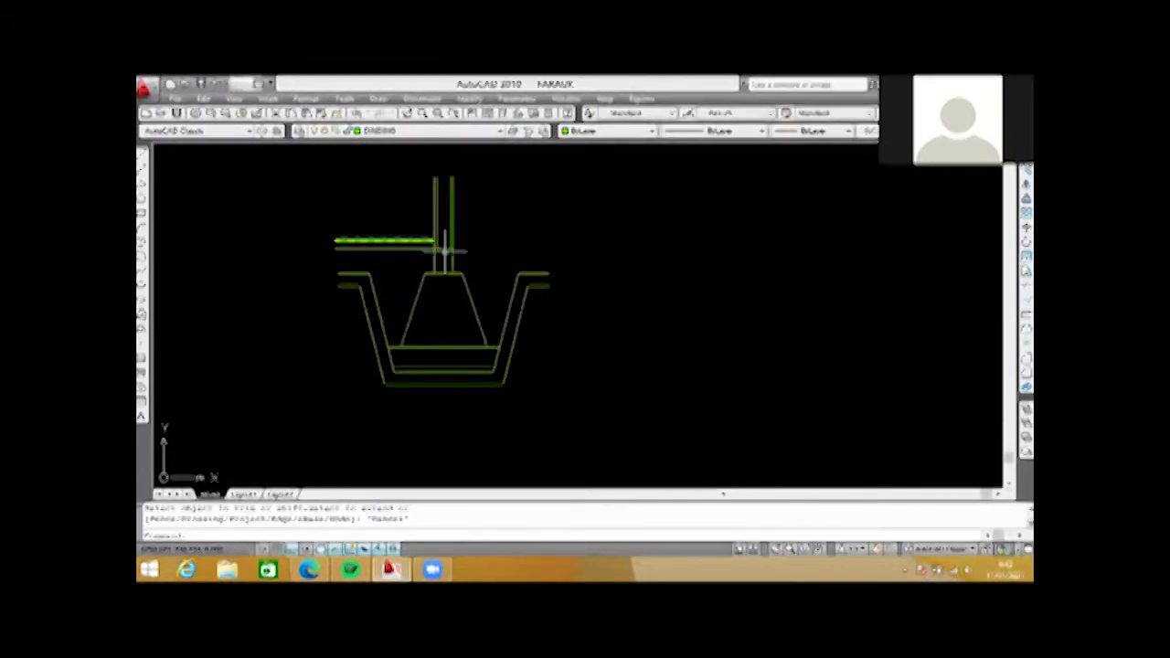
pyautogui.scroll(3, 447, 256)
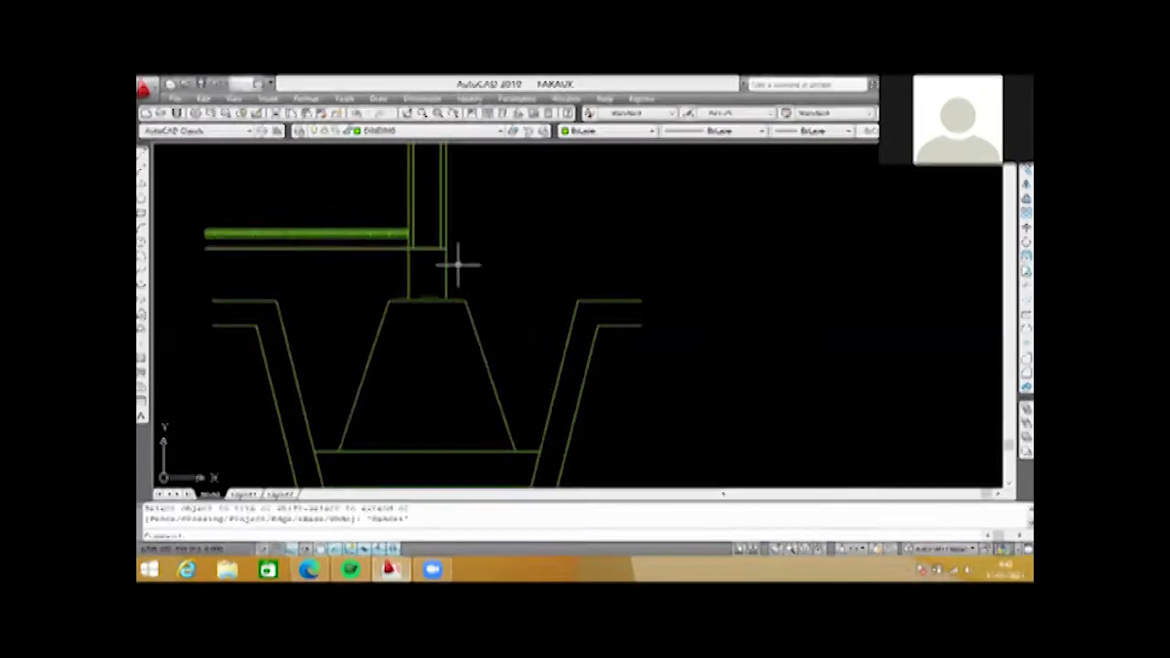
pyautogui.moveTo(448, 262); pyautogui.dragTo(401, 277, button='middle')
pyautogui.scroll(1, 450, 260)
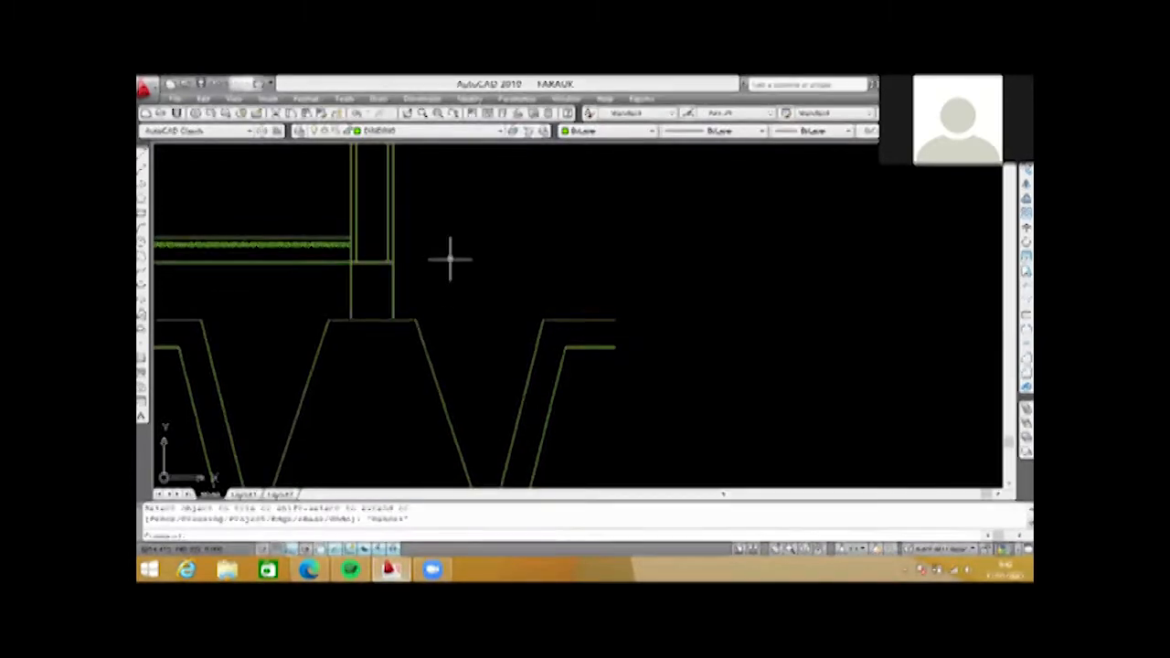
pyautogui.scroll(2, 450, 260)
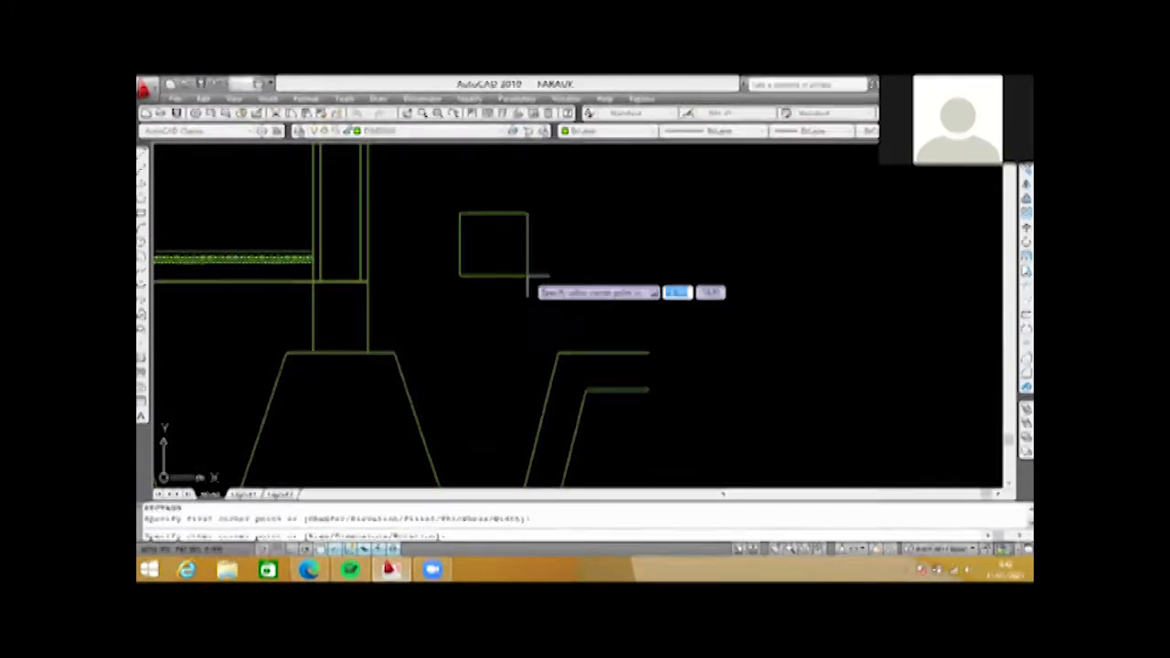
pyautogui.write('150')
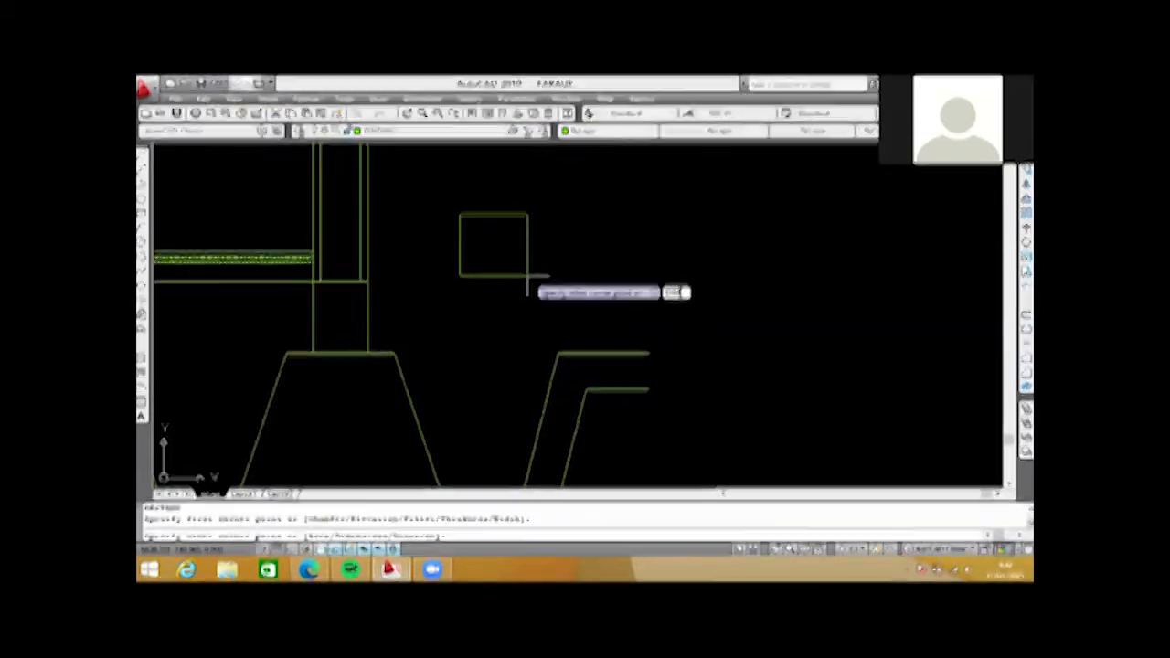
pyautogui.press('Escape')
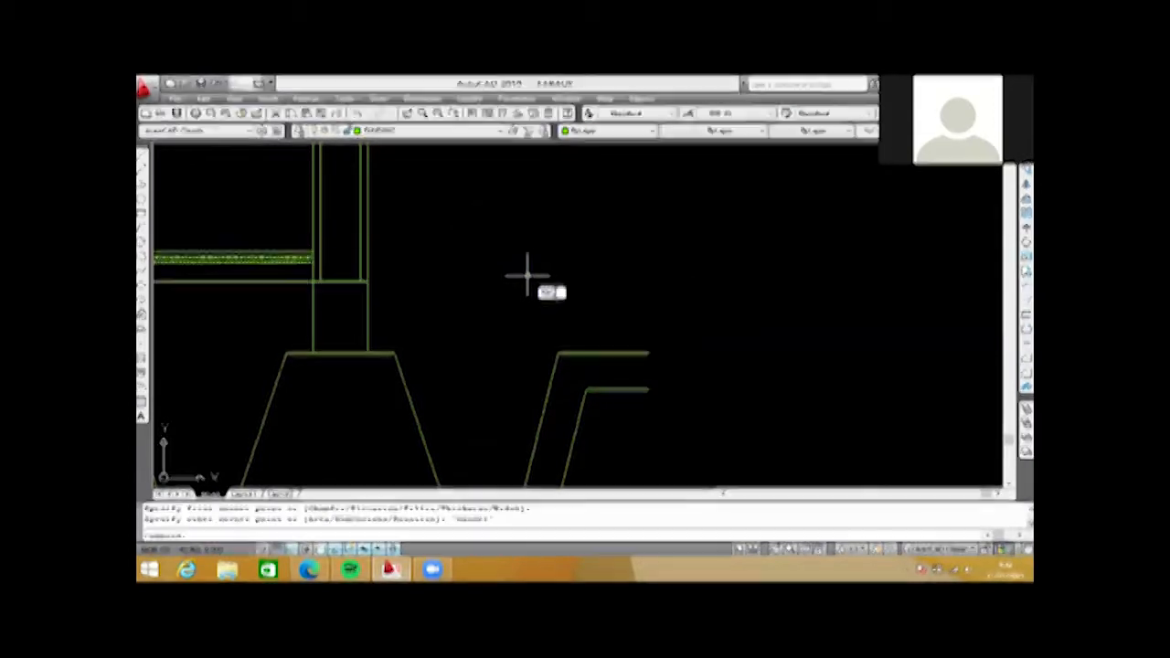
pyautogui.click(467, 227)
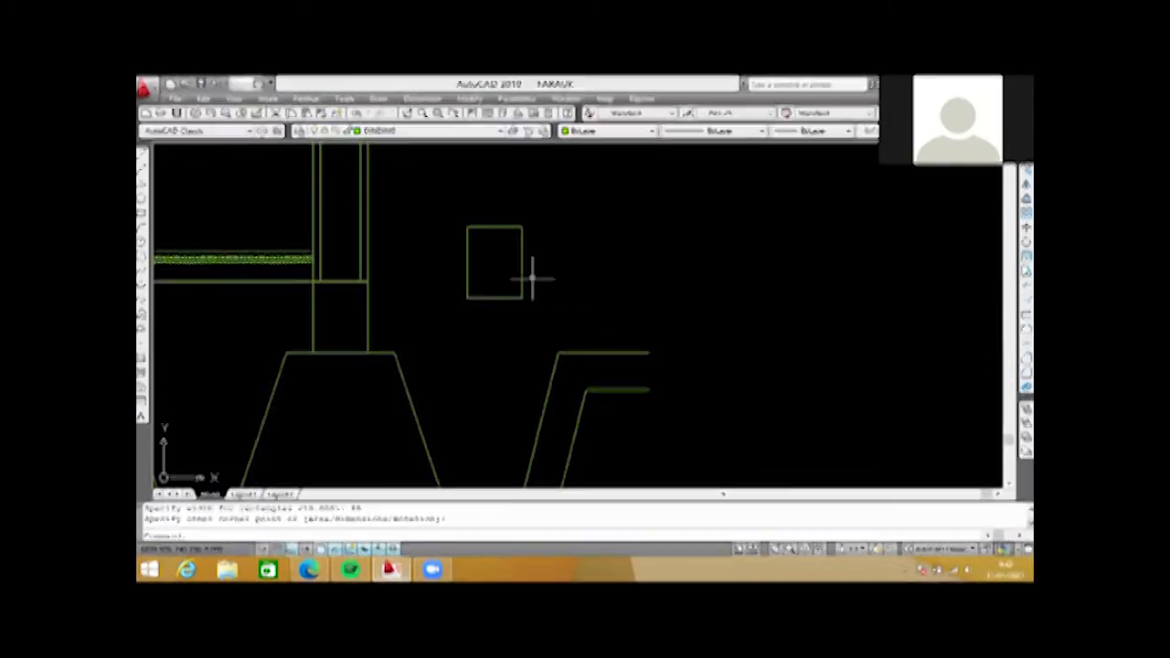
# - Offset the separate rectangle inward by 2.5
pyautogui.scroll(3, 516, 245)
pyautogui.scroll(-1, 502, 263)
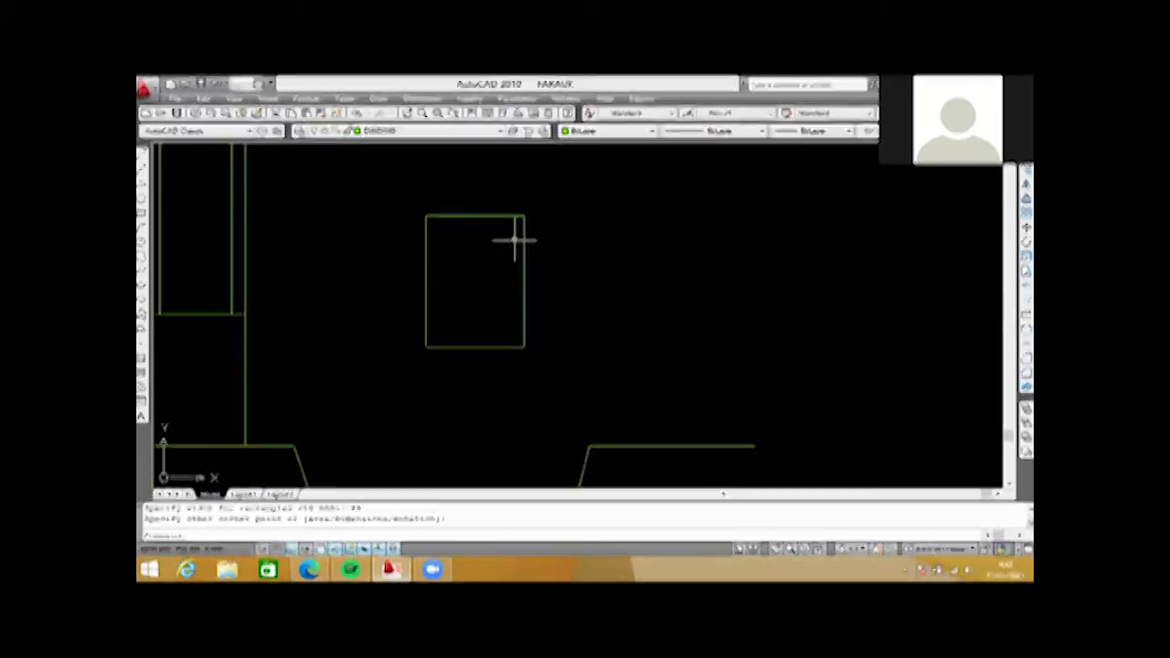
pyautogui.scroll(-1, 530, 243)
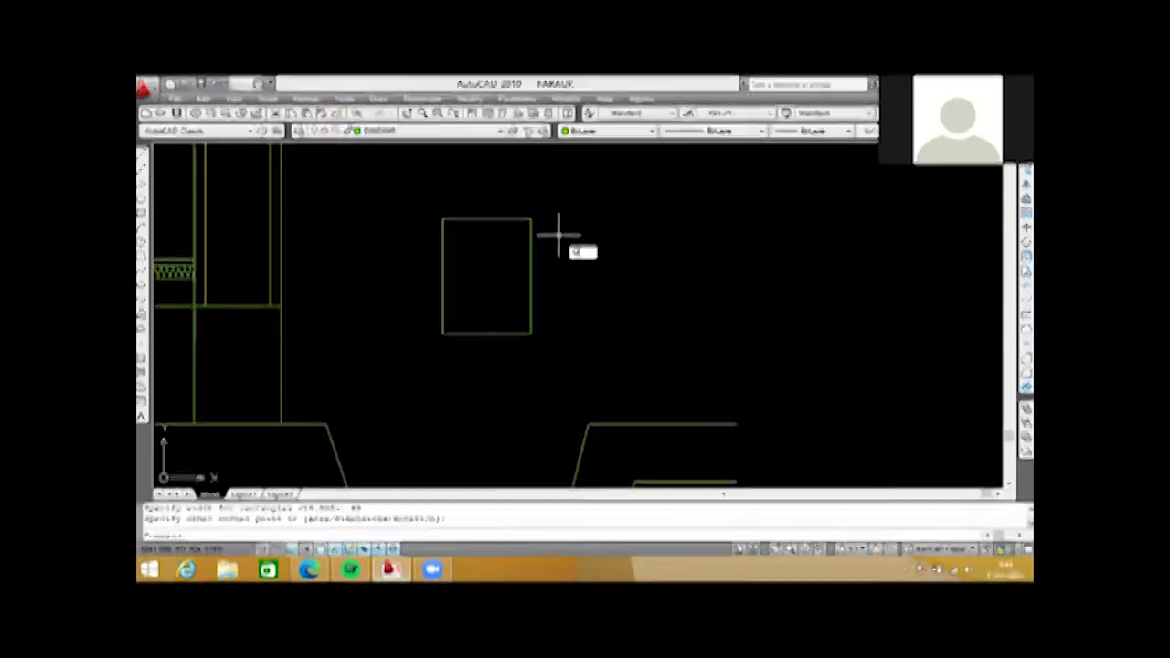
pyautogui.press('Return')
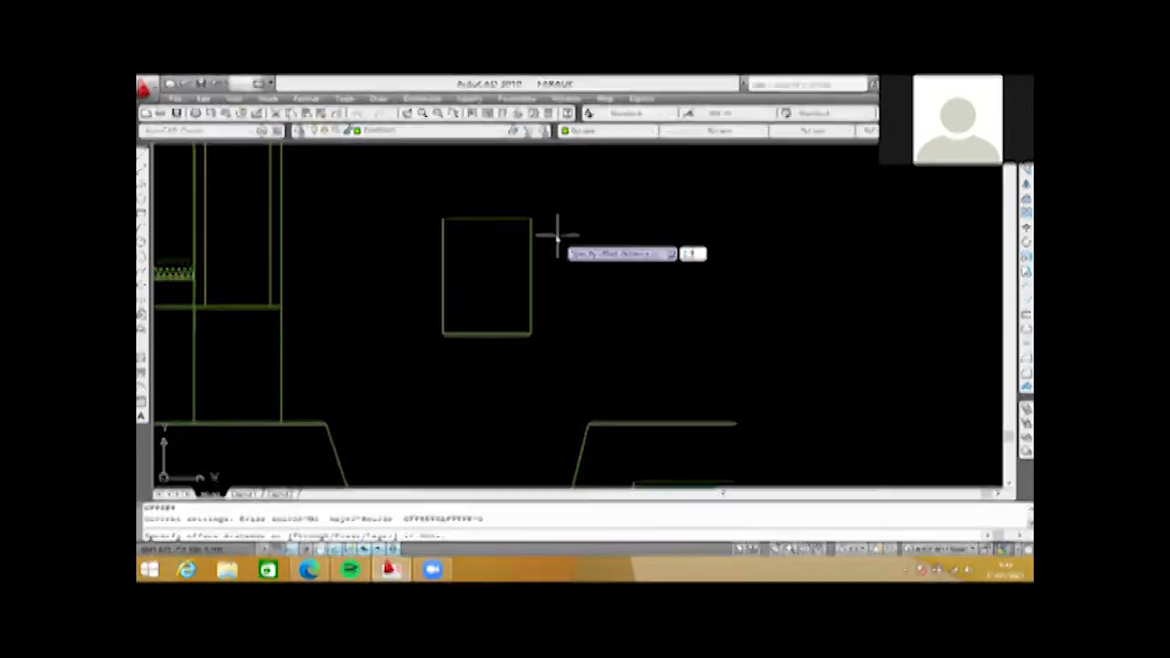
pyautogui.press('Escape')
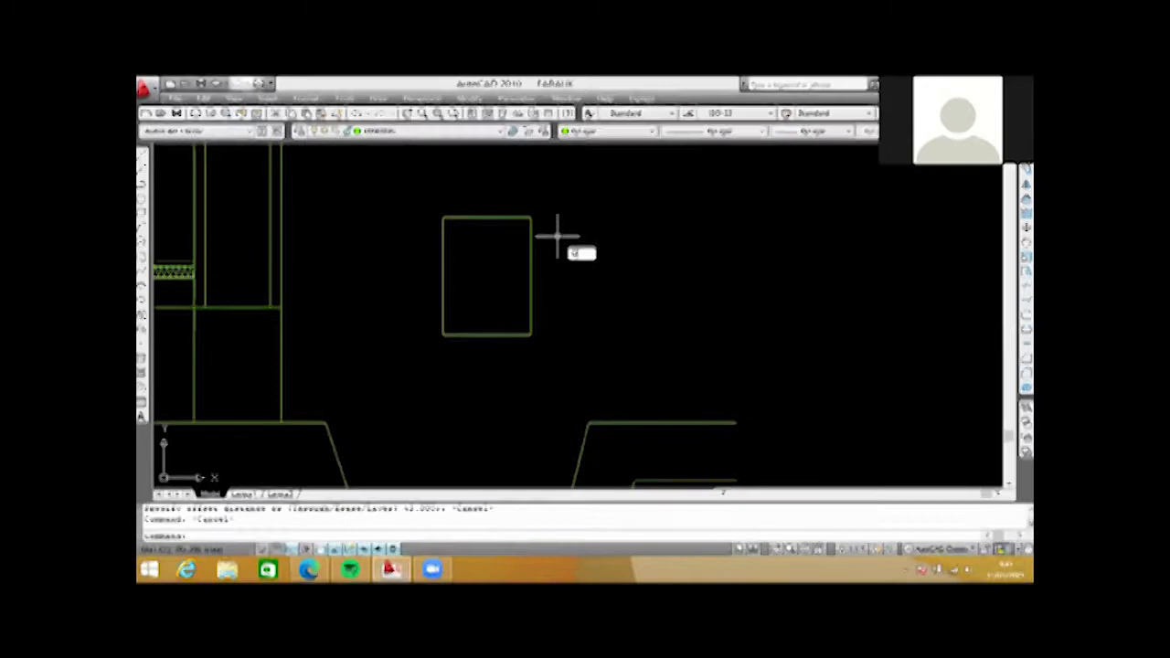
pyautogui.press('Return')
pyautogui.write('2.5')
pyautogui.press('Return')
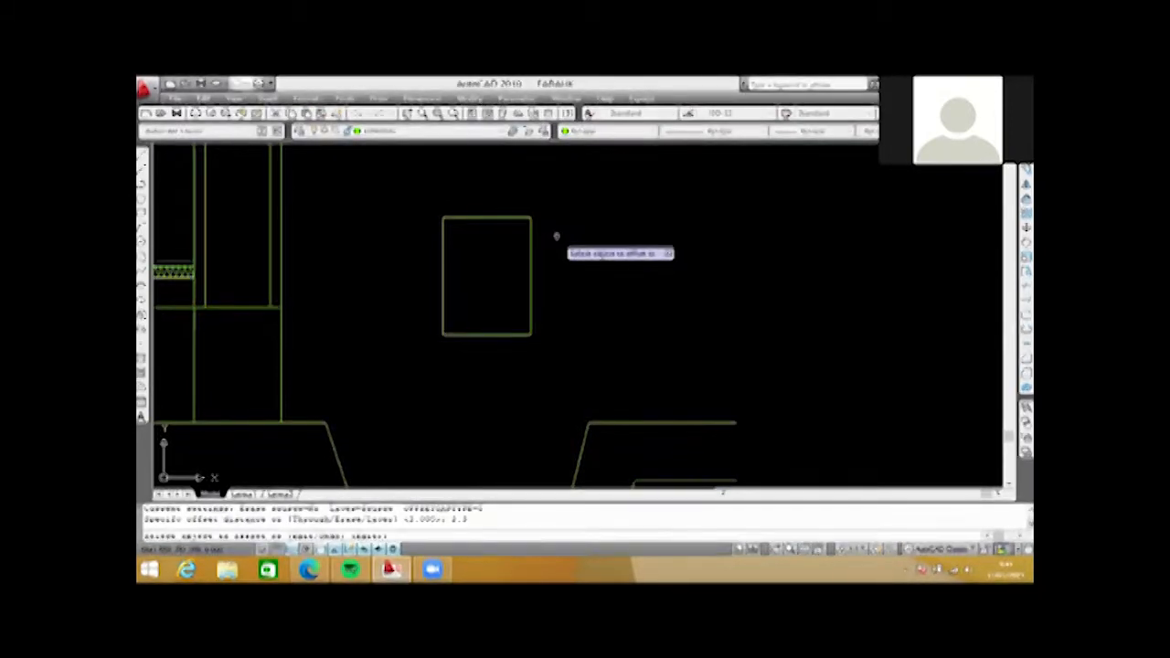
pyautogui.scroll(2, 488, 218)
pyautogui.click(488, 218)
pyautogui.click(497, 270)
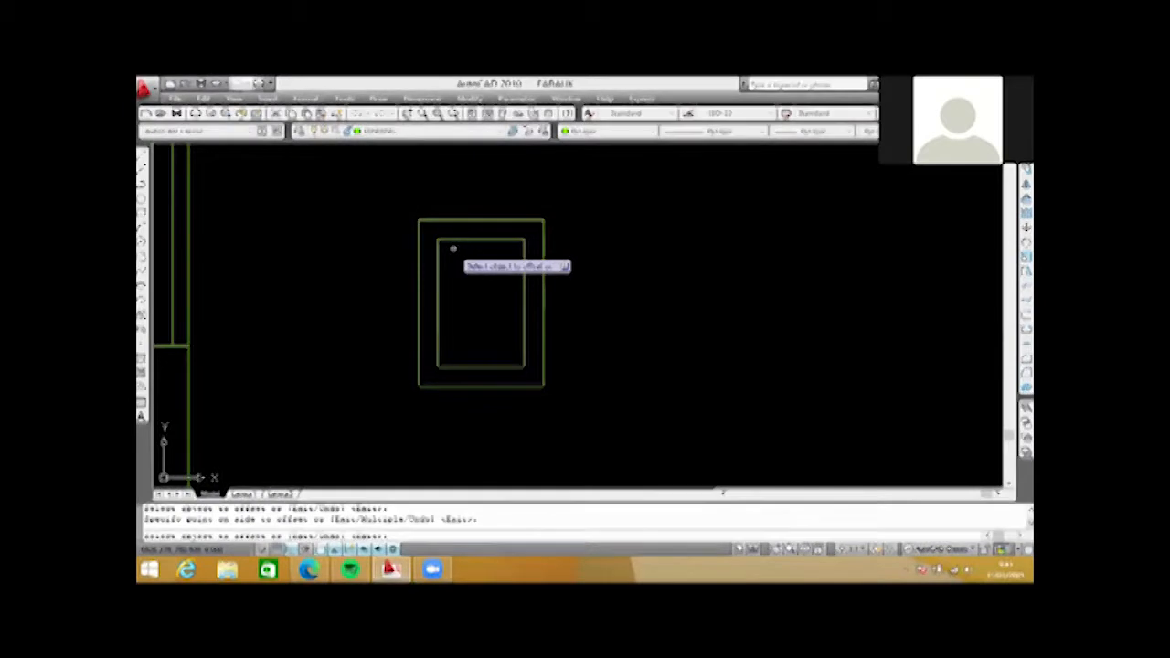
pyautogui.press('Escape')
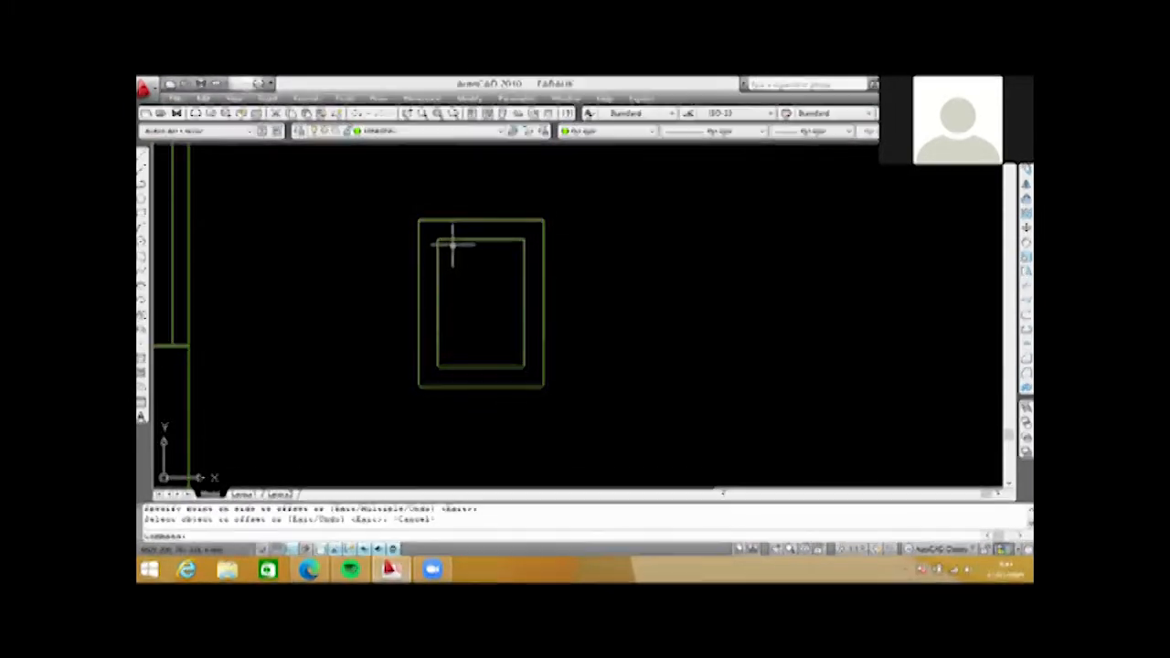
pyautogui.scroll(-2, 544, 222)
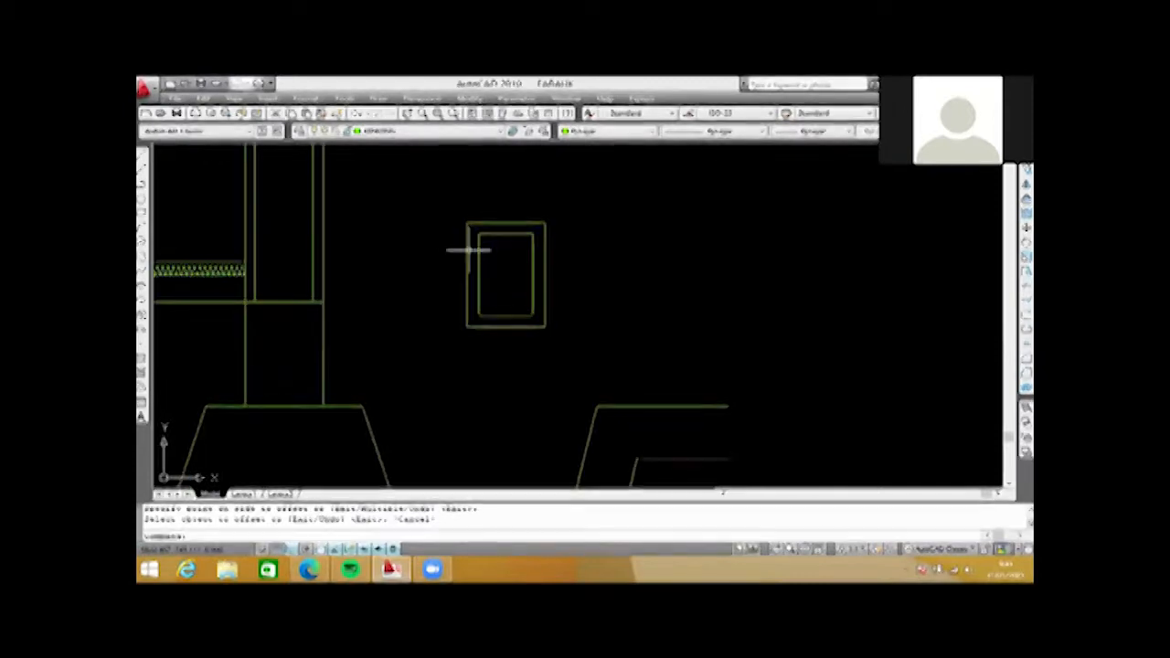
pyautogui.scroll(1, 468, 249)
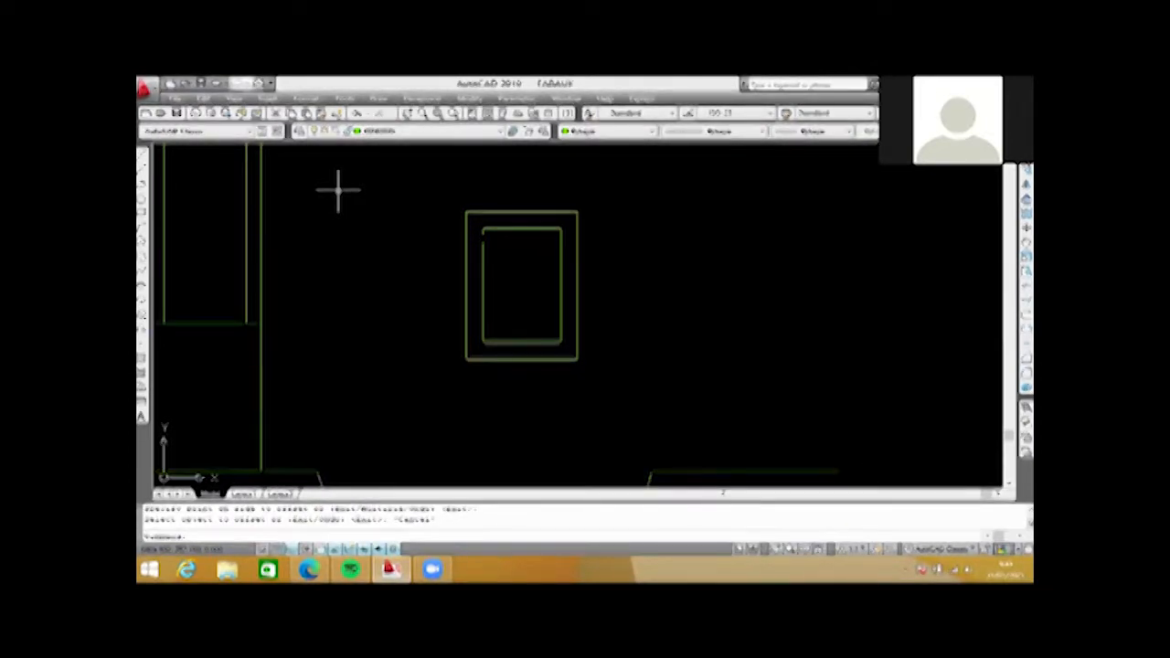
pyautogui.scroll(5, 481, 233)
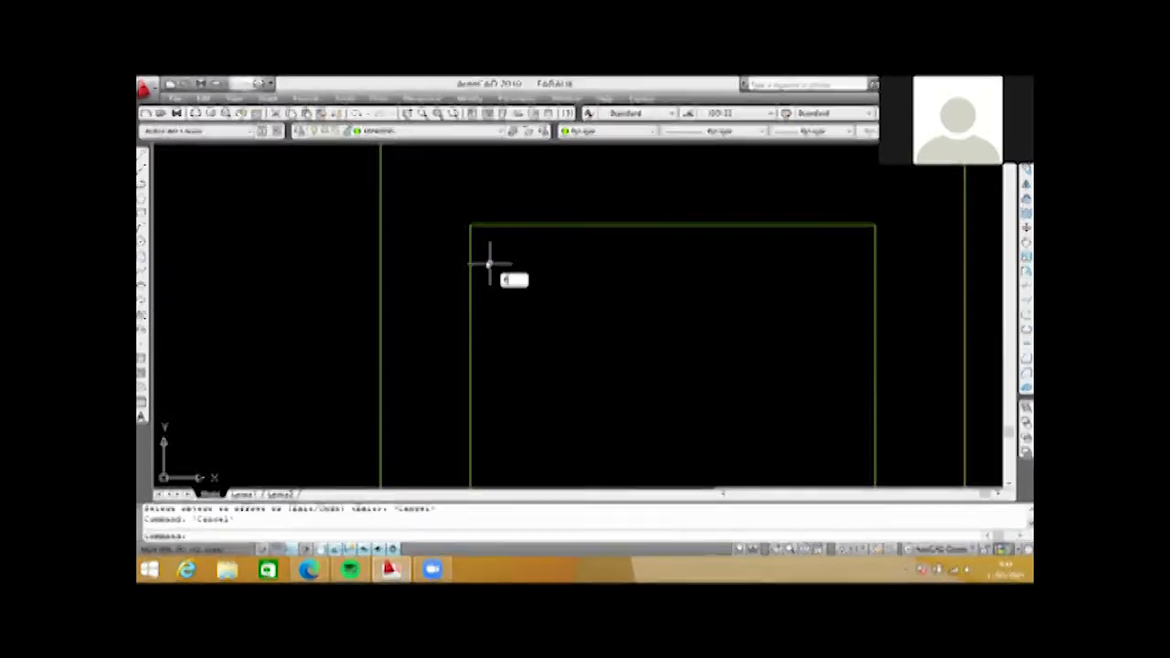
pyautogui.press('Return')
pyautogui.write('r')
pyautogui.press('Return')
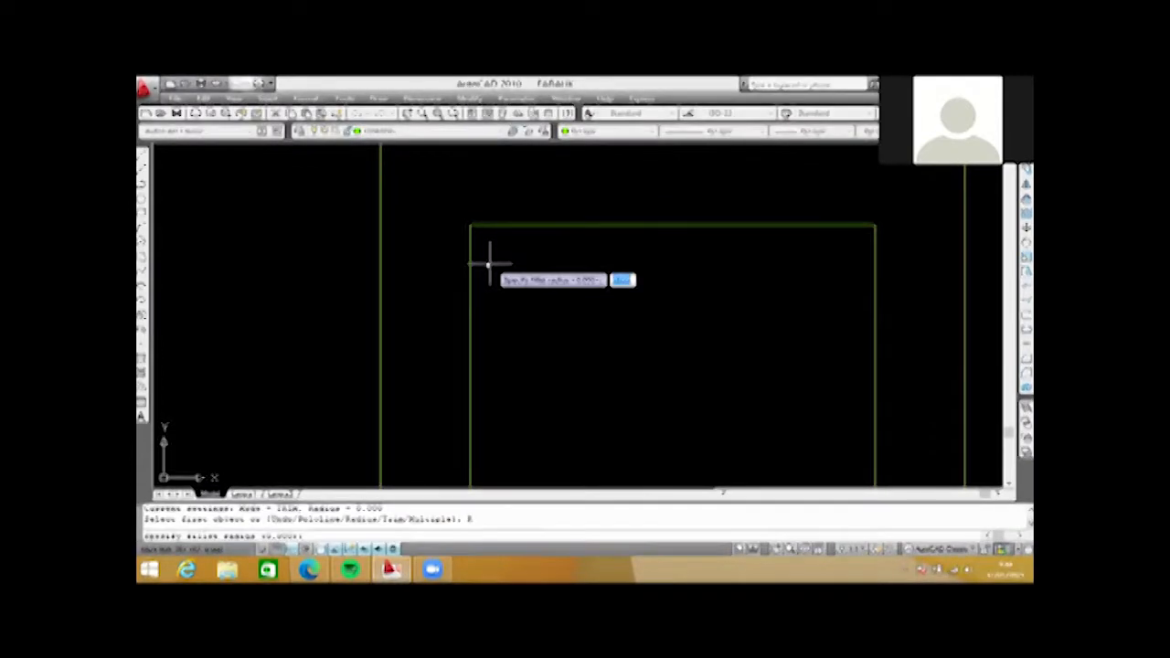
pyautogui.write('5')
pyautogui.press('Escape')
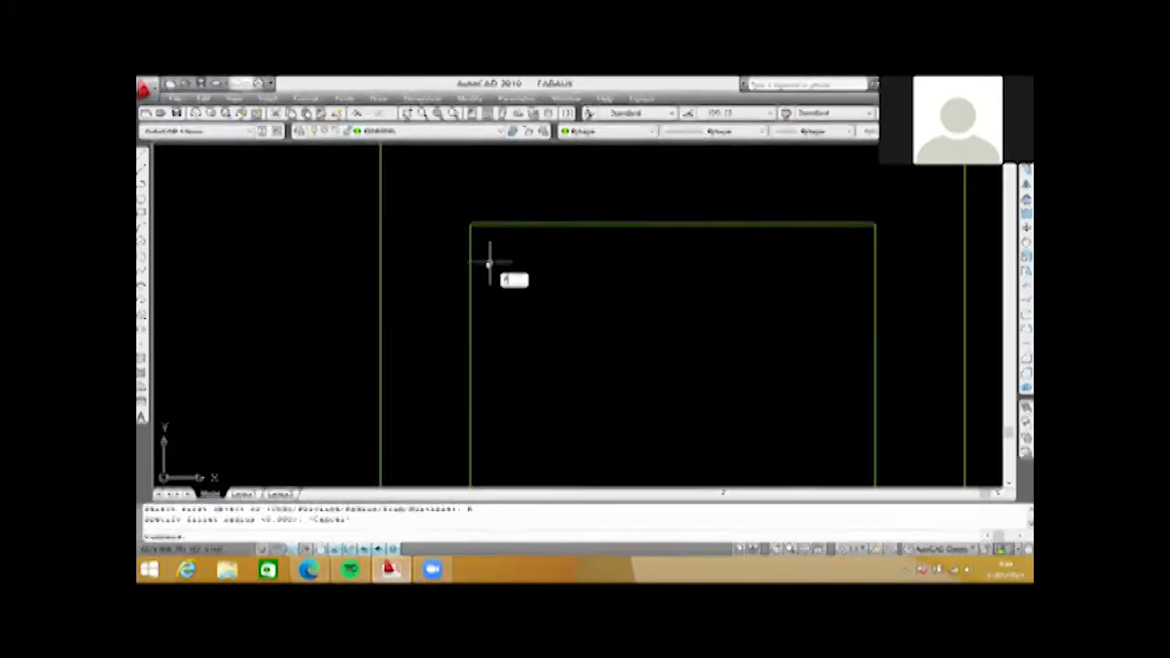
# - Try to fillet the inner rectangle's upper-left corner with a radius of 1.5
pyautogui.press('Return')
pyautogui.write('r')
pyautogui.press('Return')
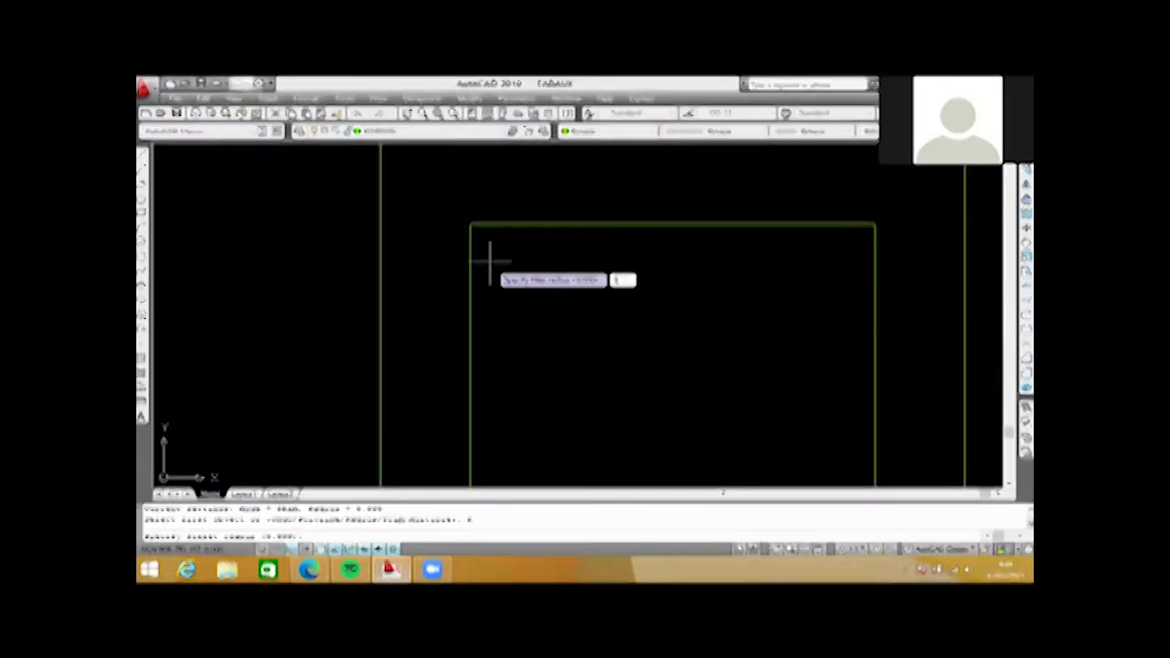
pyautogui.write('1.5')
pyautogui.press('Return')
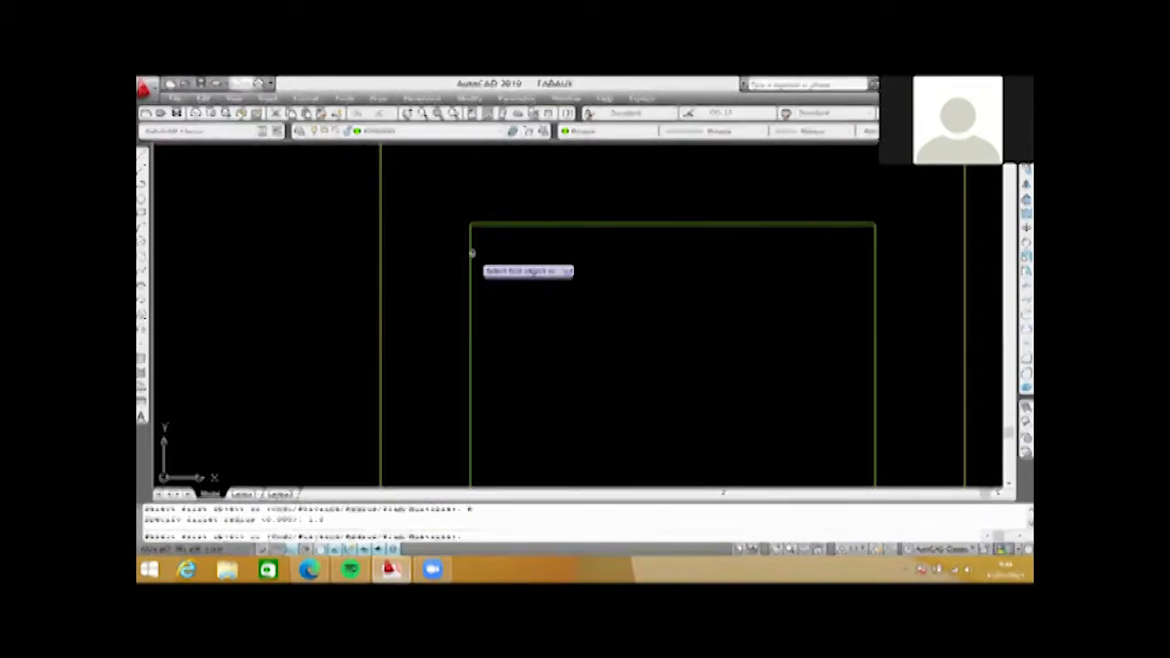
pyautogui.click(471, 253)
pyautogui.click(498, 225)
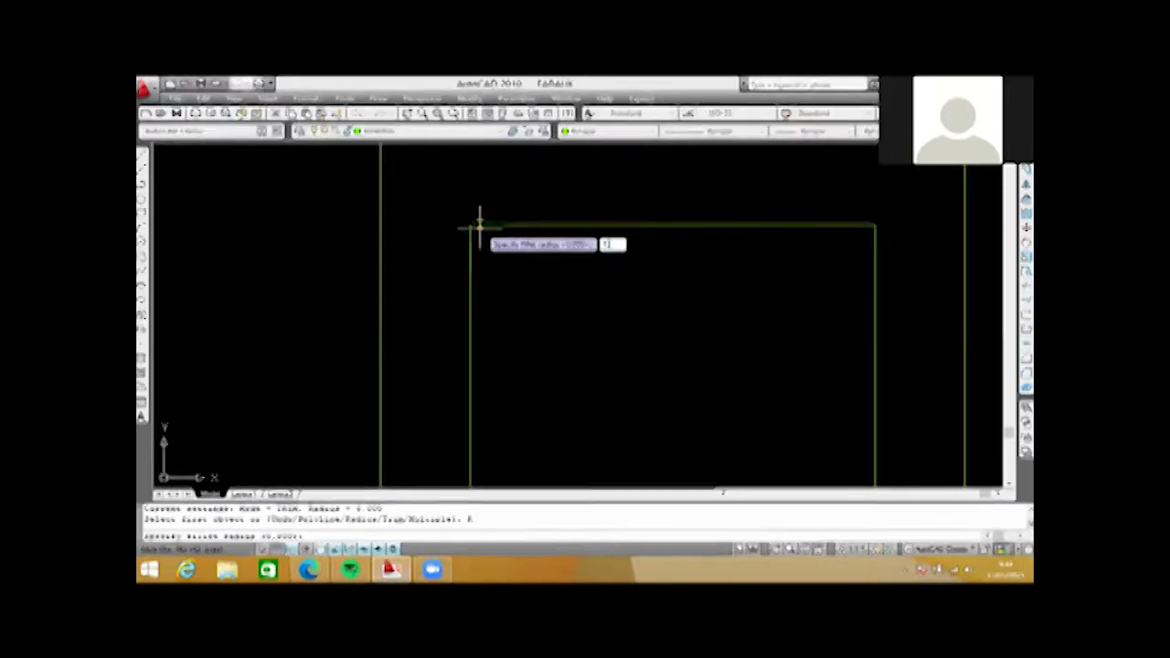
# - Round the upper-left corner of the inner rectangle with a 1.5 radius fillet
pyautogui.press('Return')
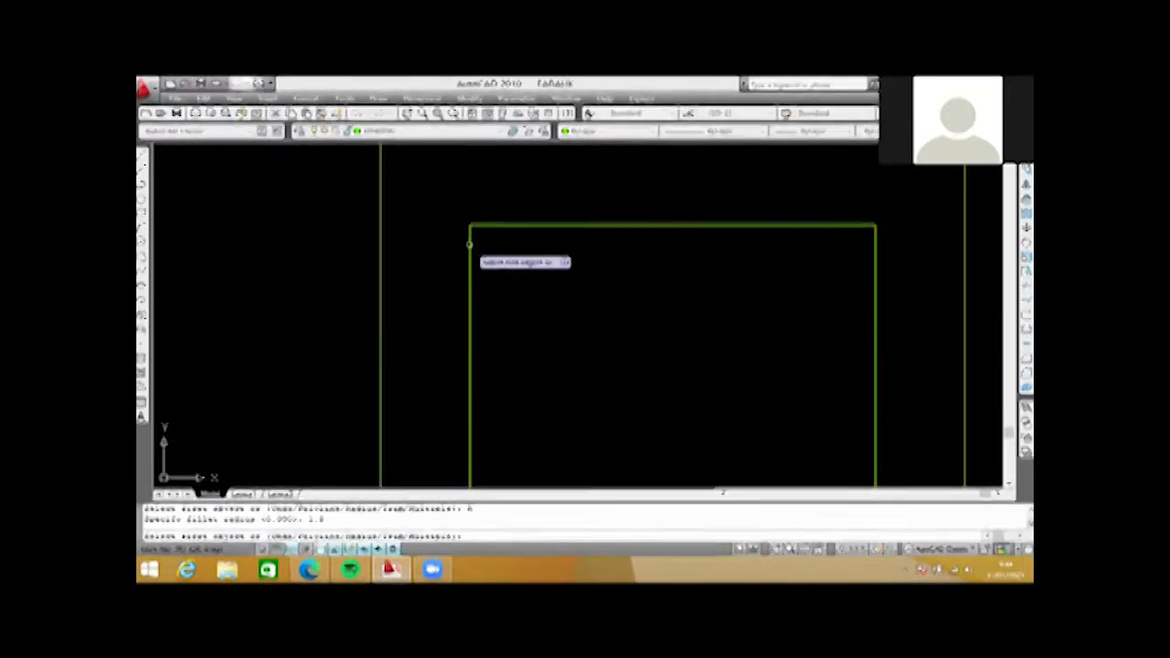
pyautogui.click(470, 244)
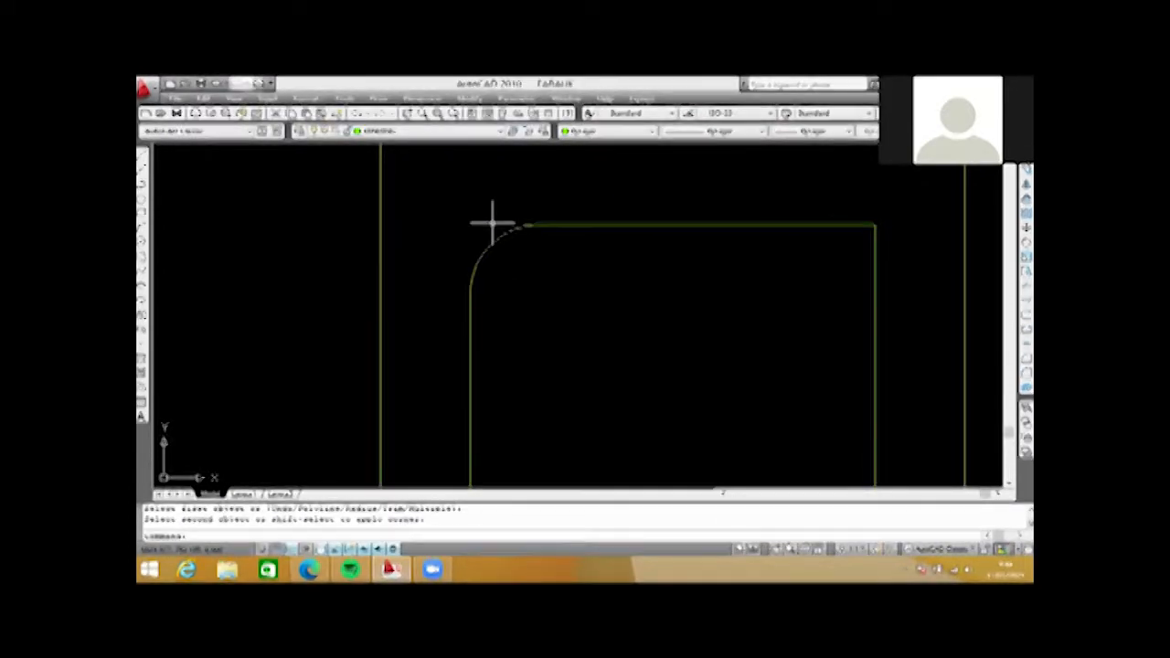
pyautogui.scroll(-4, 491, 223)
pyautogui.scroll(2, 557, 227)
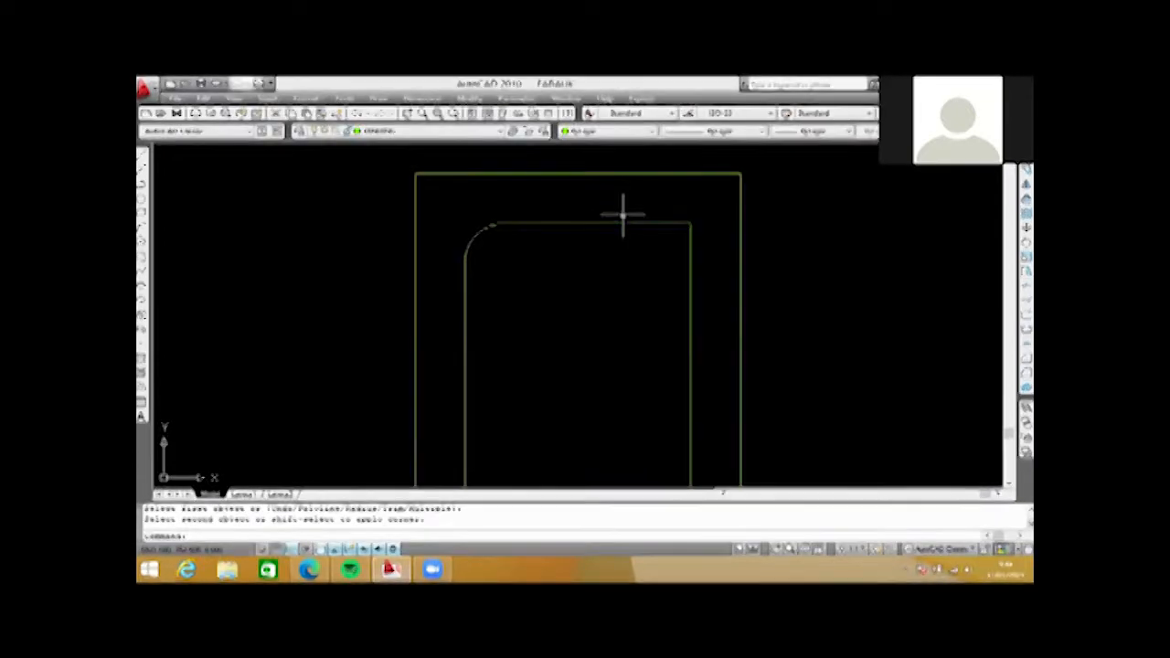
pyautogui.scroll(-2, 622, 217)
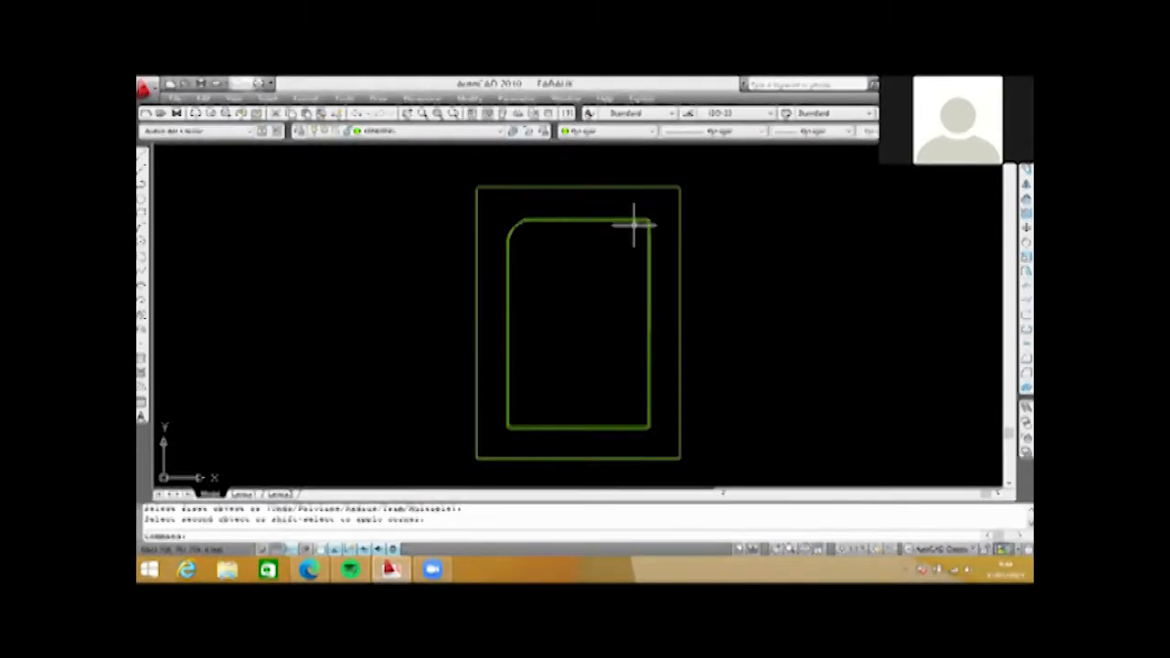
# - Round the upper-right corner of the inner rectangle with a 1.5 radius fillet
pyautogui.scroll(1, 636, 221)
pyautogui.scroll(2, 418, 241)
pyautogui.scroll(-1, 418, 240)
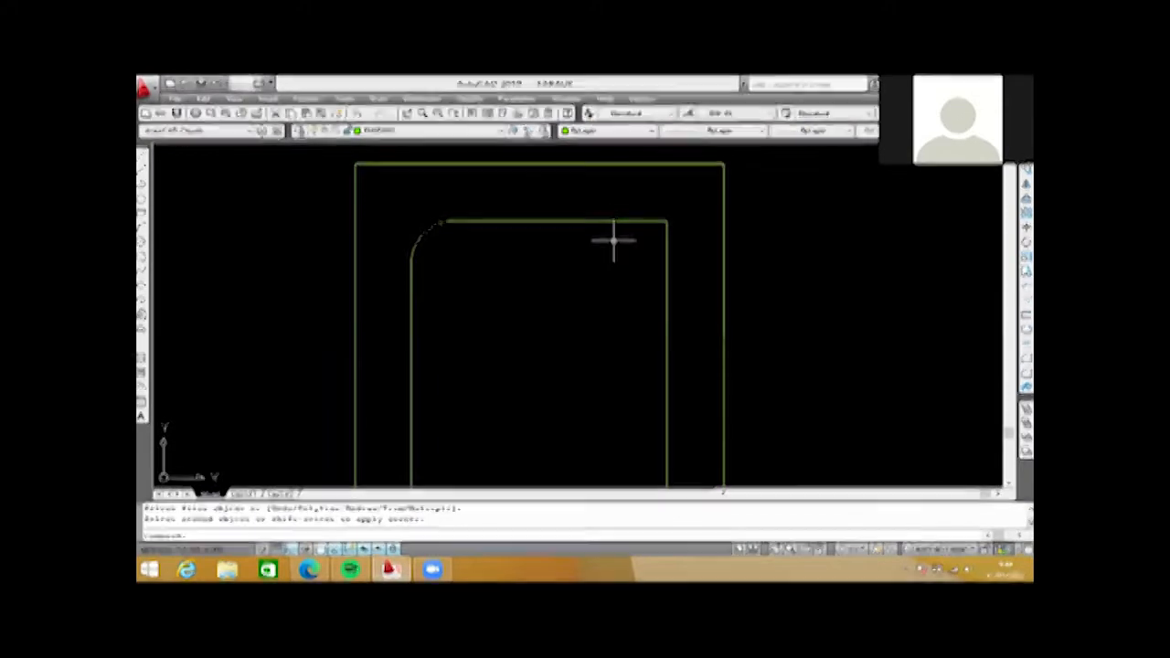
pyautogui.press('Return')
pyautogui.click(643, 221)
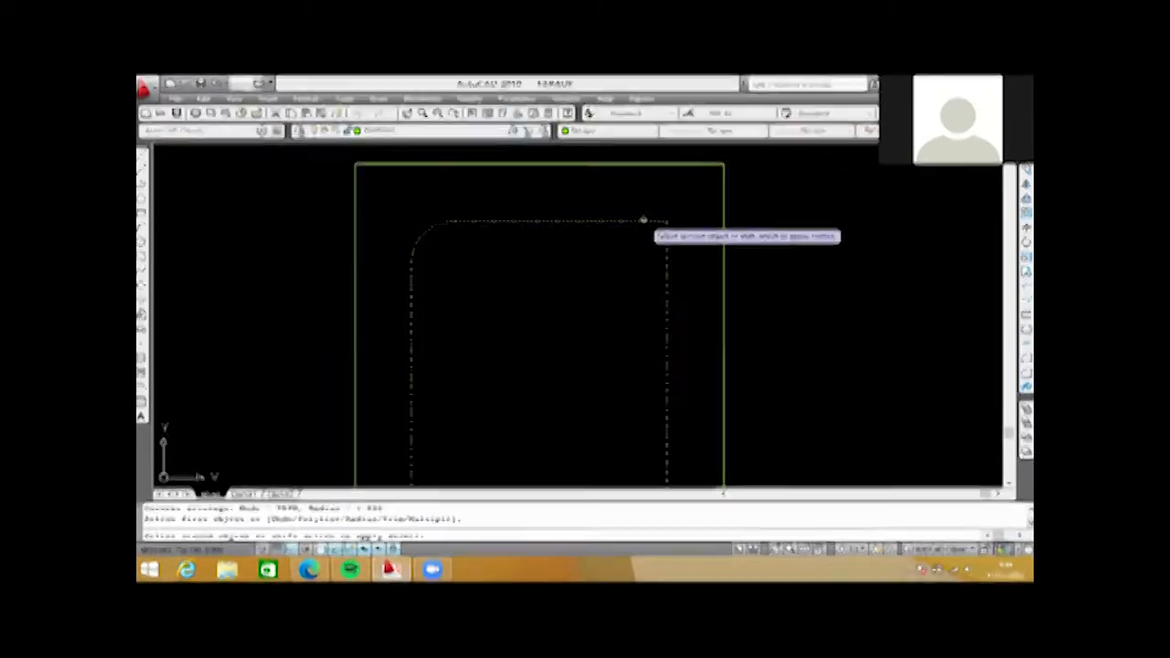
pyautogui.click(667, 253)
# - Round the two lower corners of the inner rectangle with the same 1.5 radius fillet
pyautogui.scroll(-3, 579, 349)
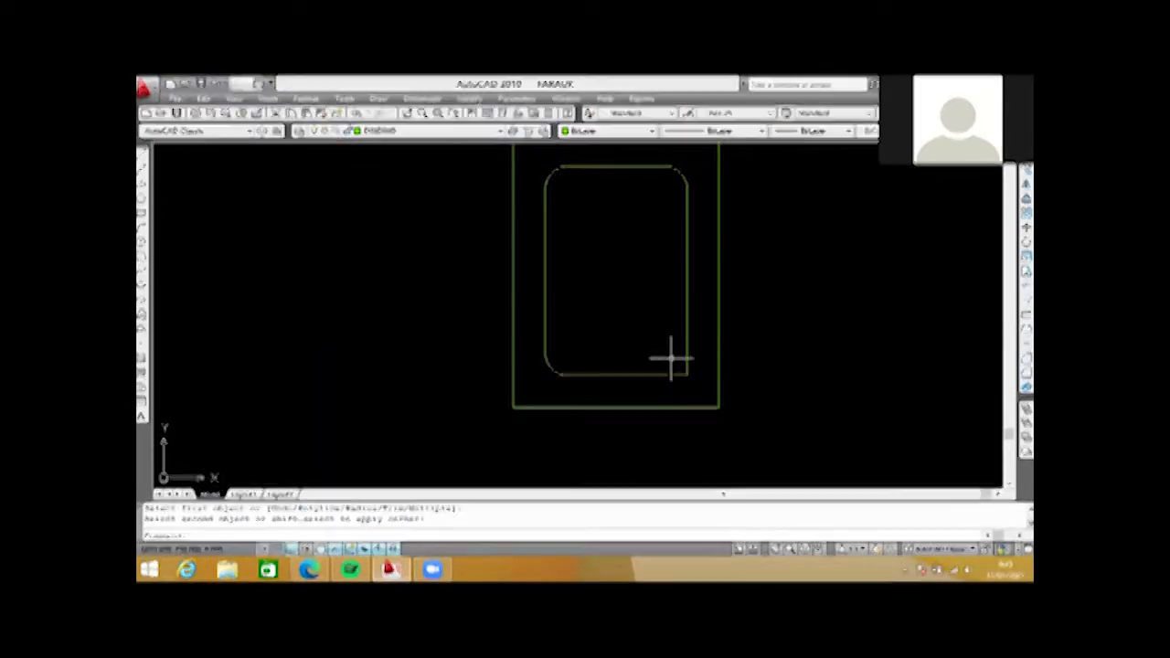
pyautogui.press('Return')
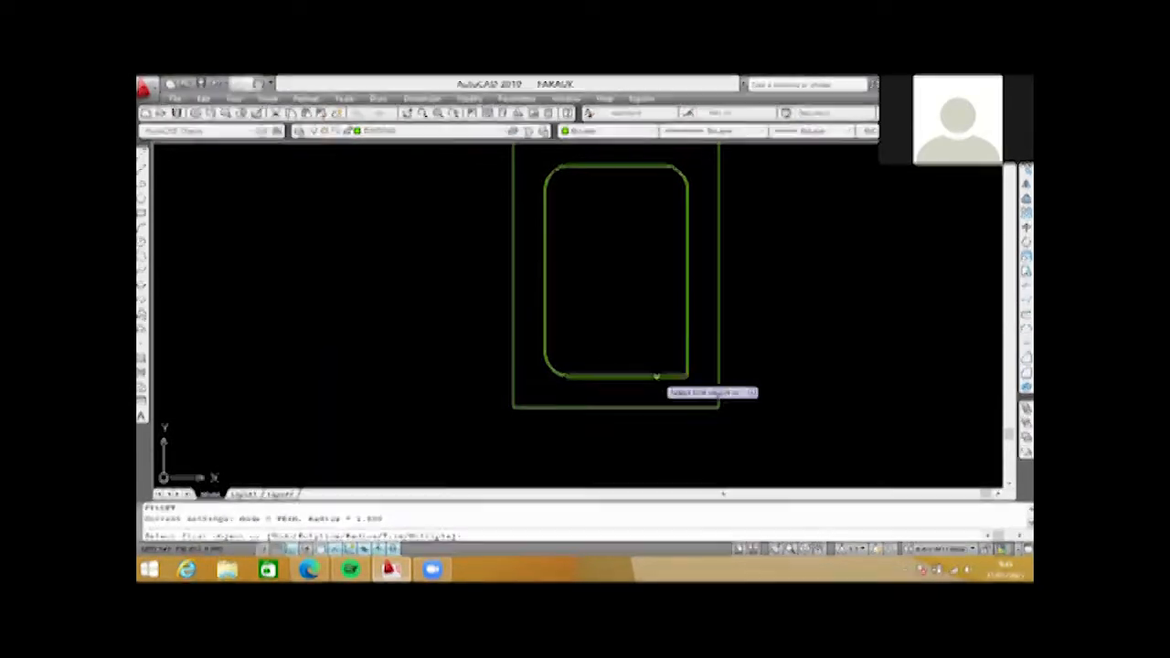
pyautogui.click(656, 375)
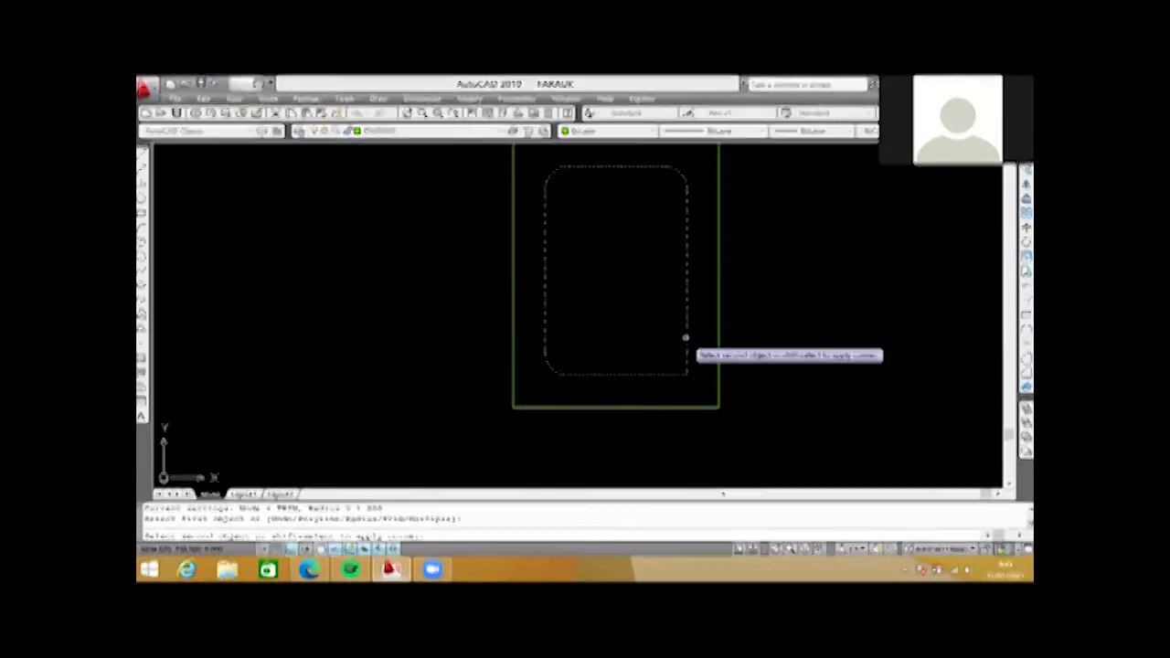
pyautogui.click(686, 338)
pyautogui.scroll(-1, 685, 338)
pyautogui.moveTo(686, 339); pyautogui.dragTo(685, 408, button='middle')
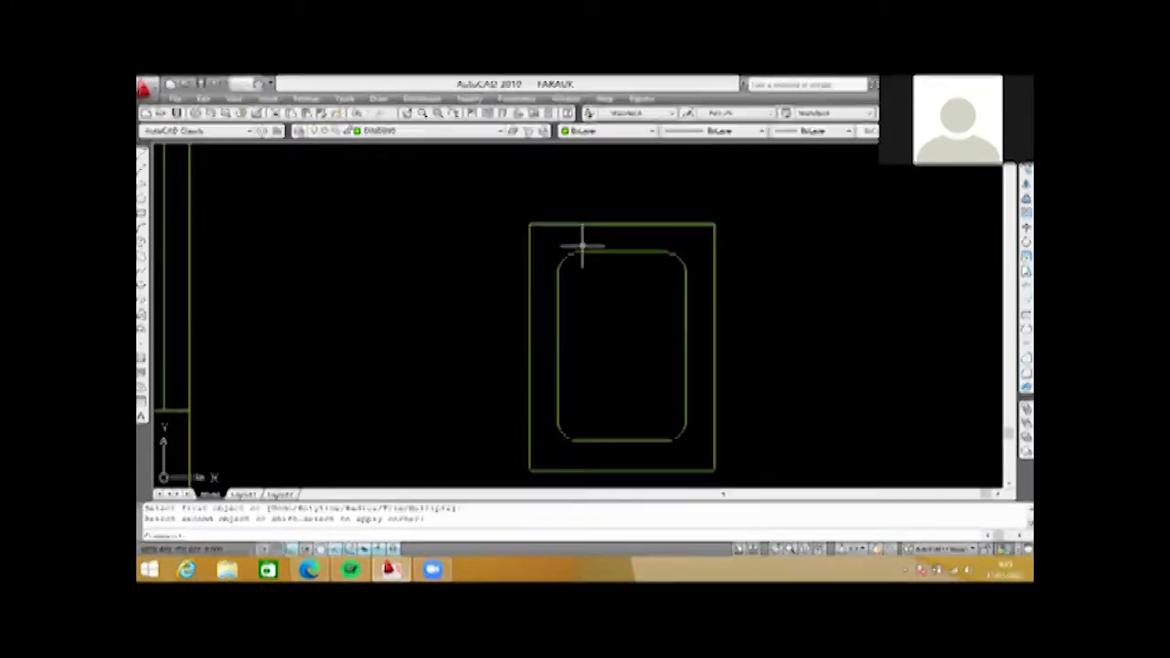
# - Offset the rounded inner rectangle outward by 0.8
pyautogui.scroll(-2, 581, 245)
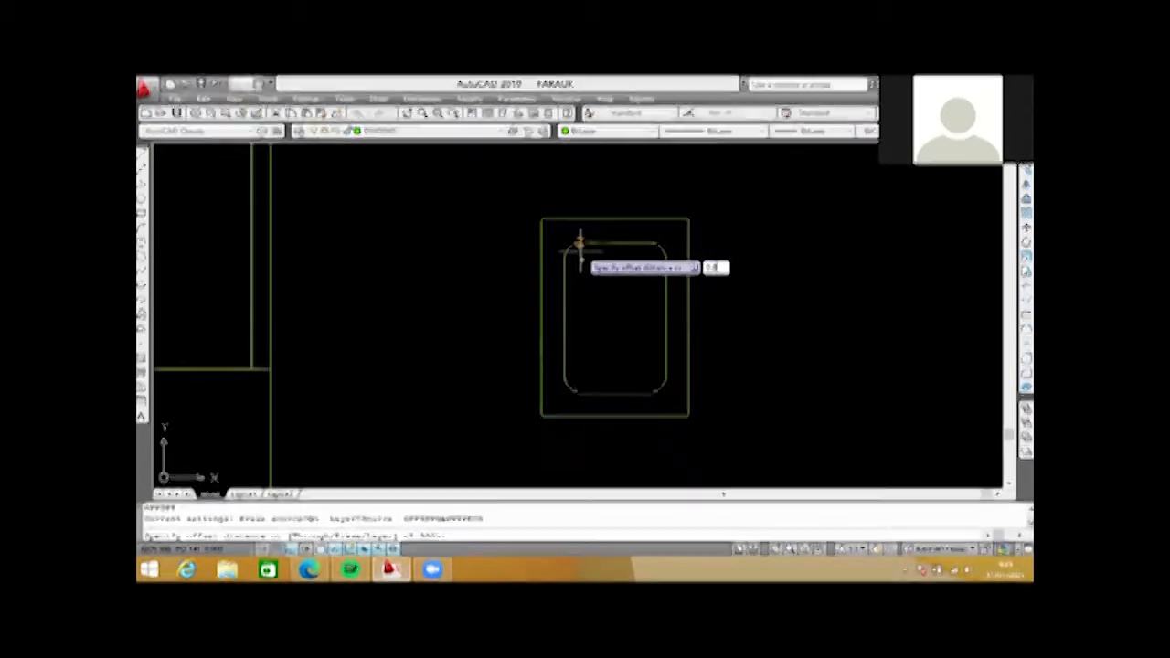
pyautogui.press('Return')
pyautogui.click(570, 243)
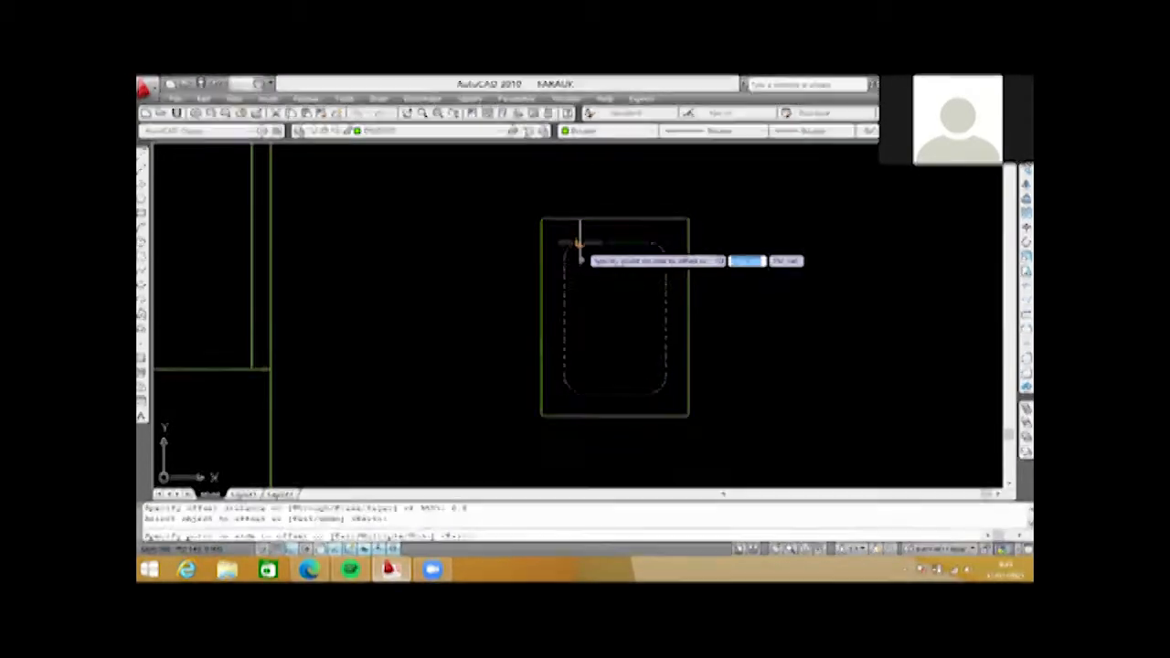
pyautogui.scroll(2, 576, 242)
pyautogui.click(579, 219)
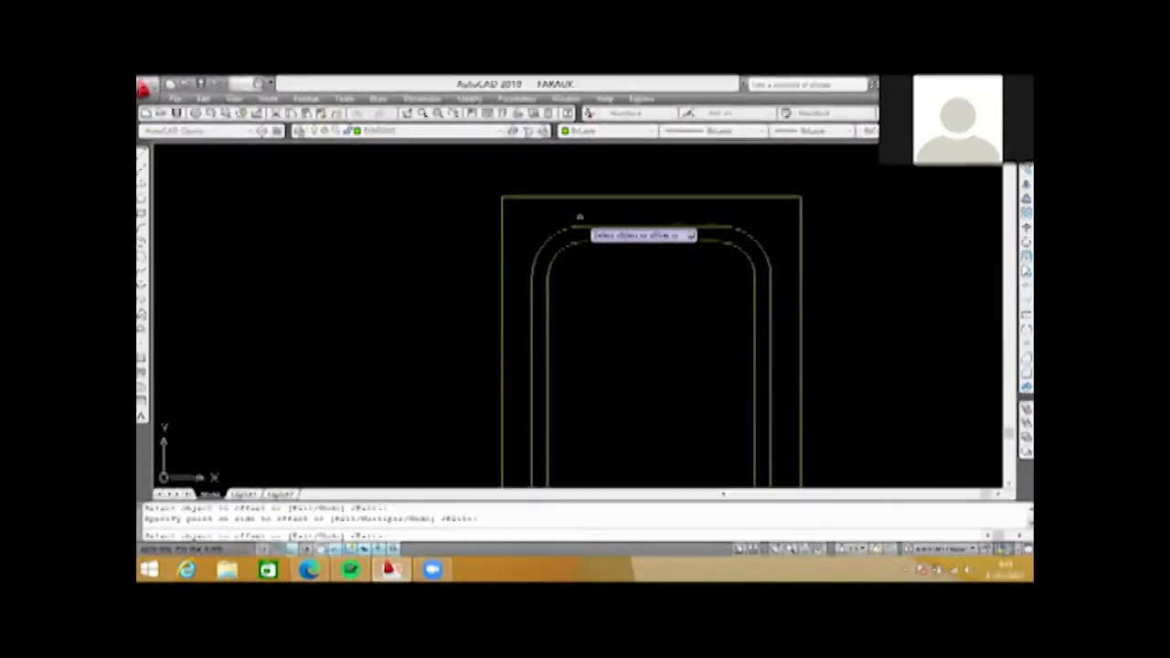
pyautogui.scroll(2, 576, 227)
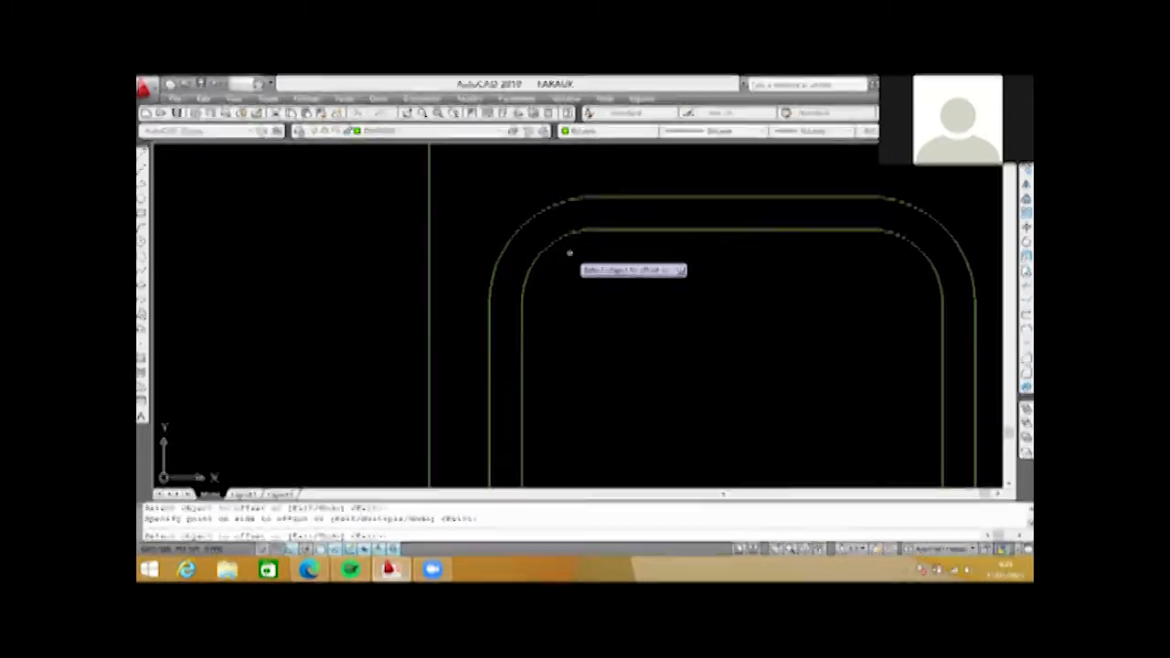
pyautogui.scroll(-3, 569, 233)
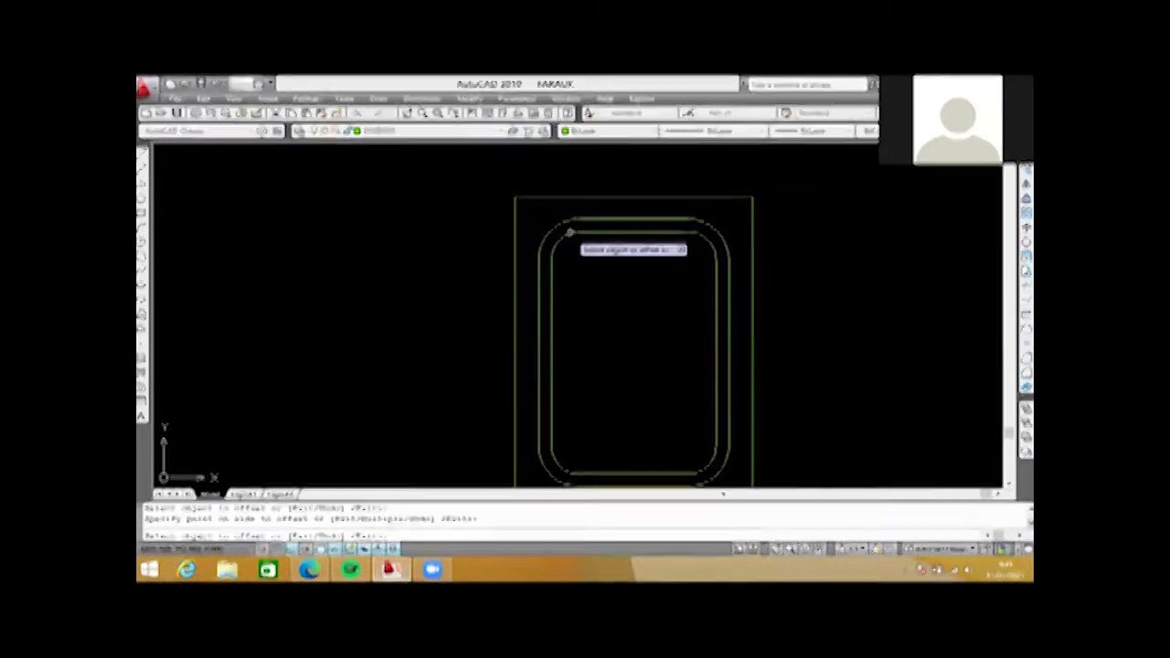
pyautogui.scroll(-4, 574, 236)
pyautogui.press('Escape')
pyautogui.scroll(2, 585, 239)
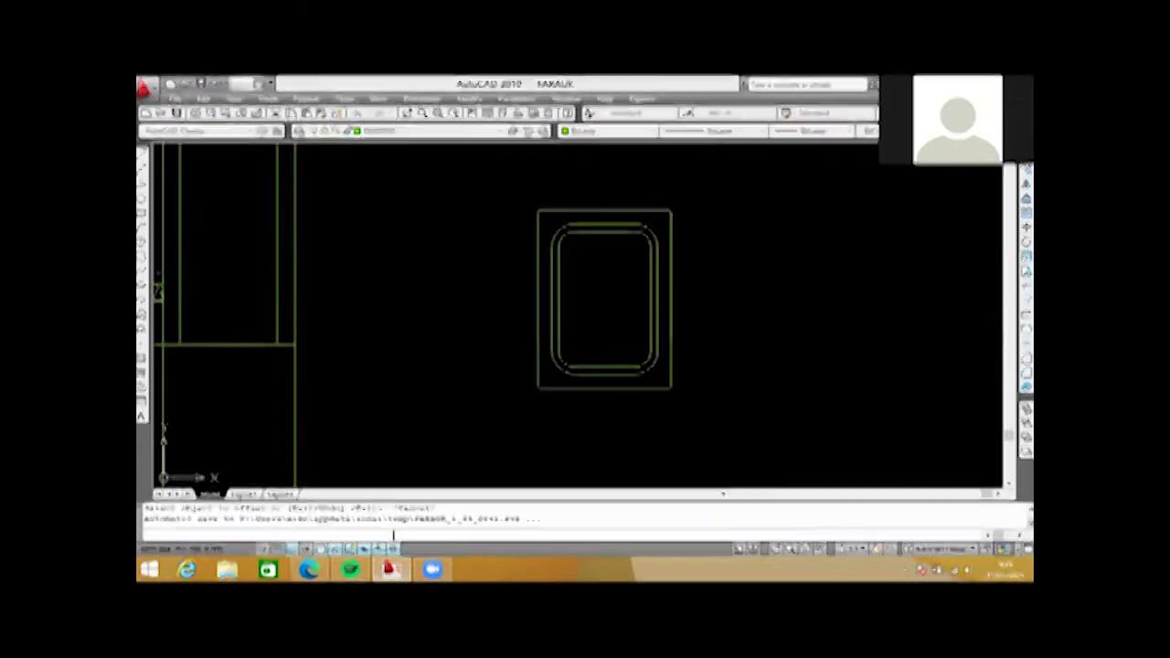
pyautogui.scroll(1, 565, 236)
pyautogui.scroll(3, 557, 222)
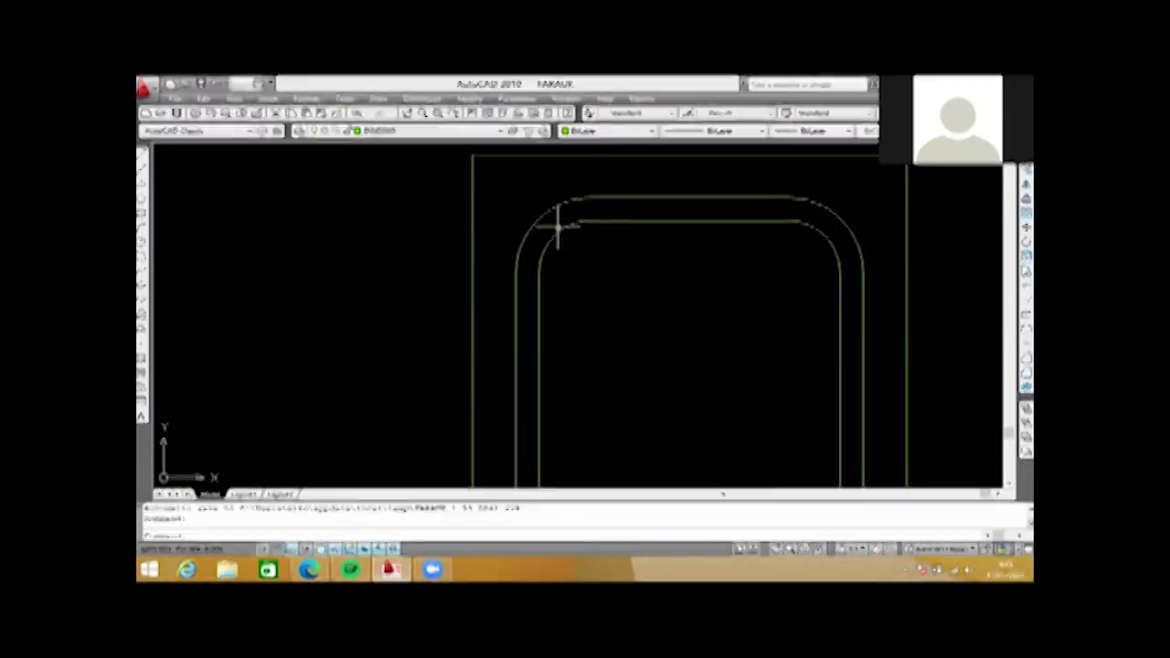
pyautogui.scroll(2, 558, 227)
pyautogui.scroll(-5, 568, 228)
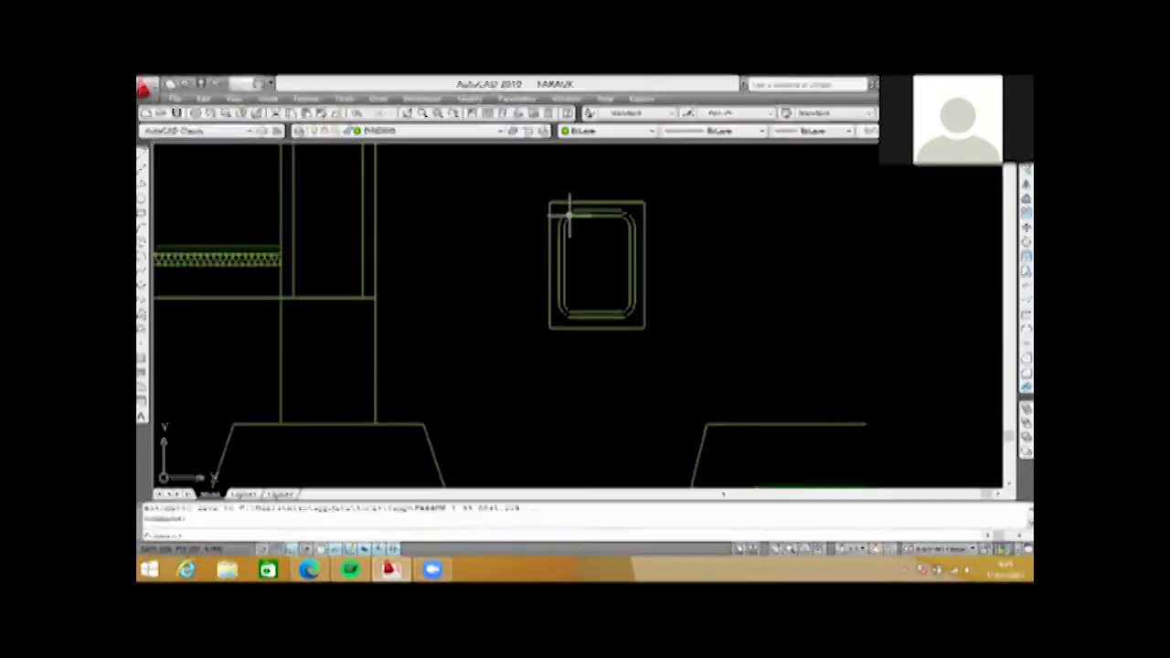
pyautogui.scroll(3, 565, 218)
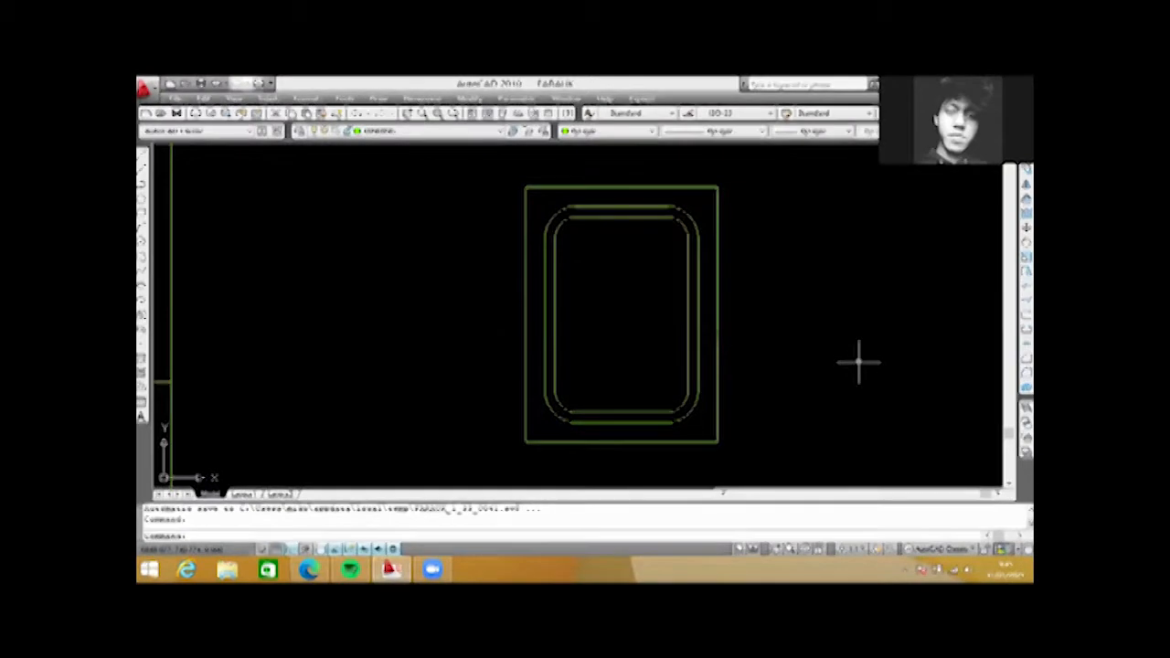
# - Try to draw a circle centred on the inner outline's upper-left corner arc, and undo it
pyautogui.scroll(3, 566, 229)
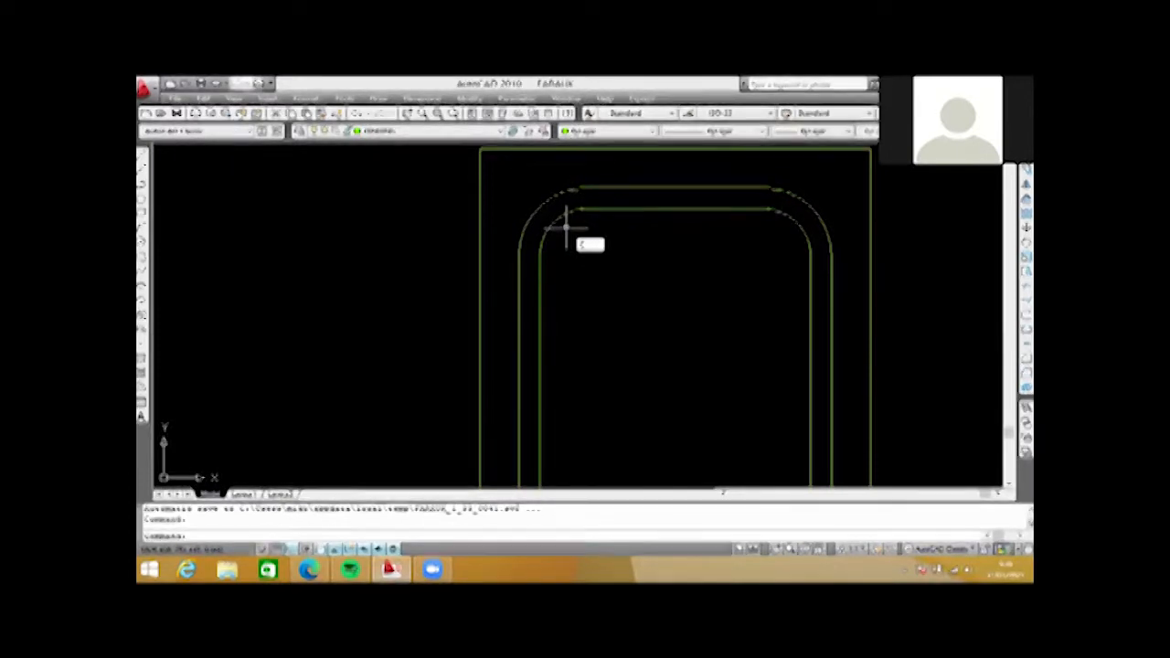
pyautogui.scroll(2, 566, 224)
pyautogui.press('Return')
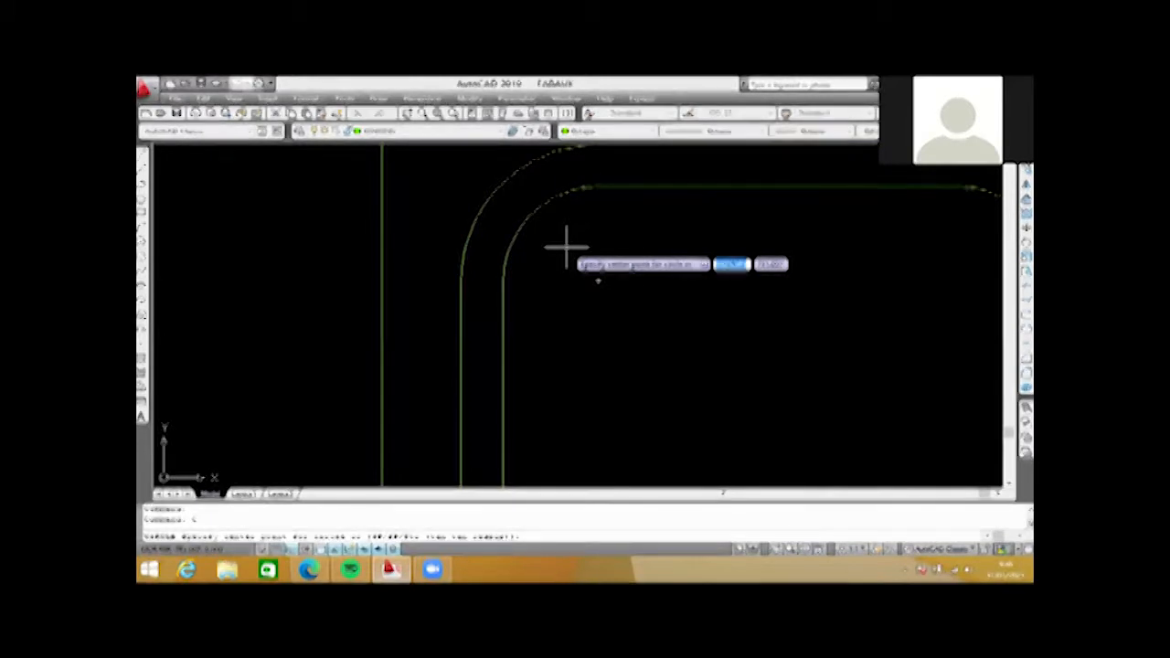
pyautogui.click(598, 279)
pyautogui.scroll(2, 550, 212)
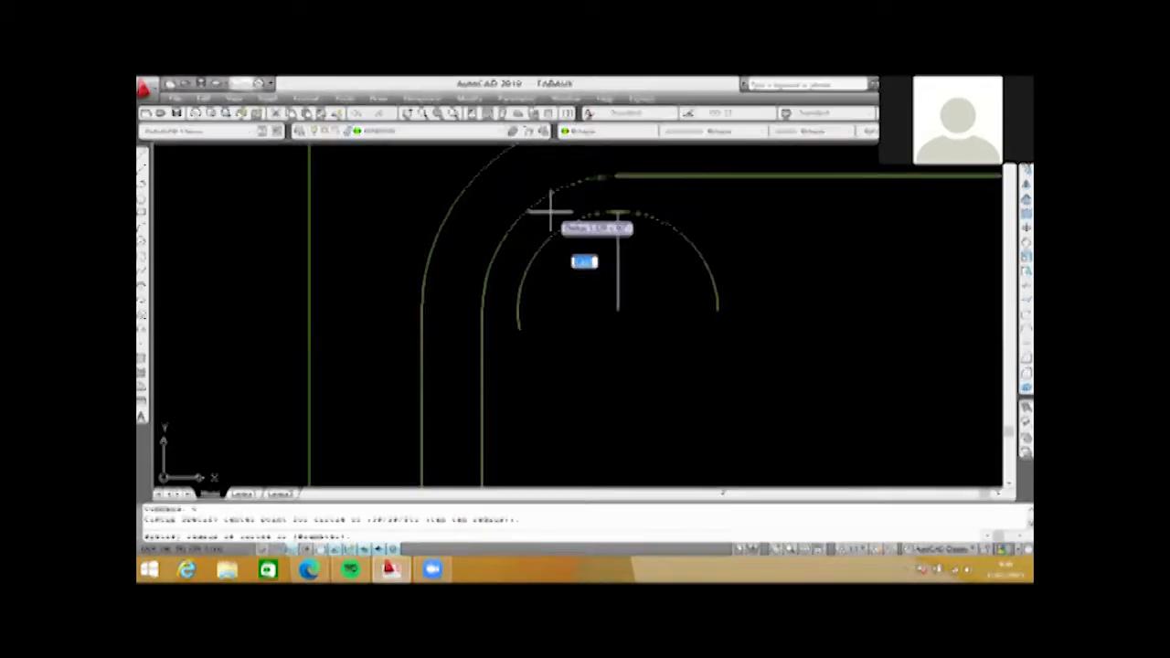
pyautogui.scroll(2, 550, 212)
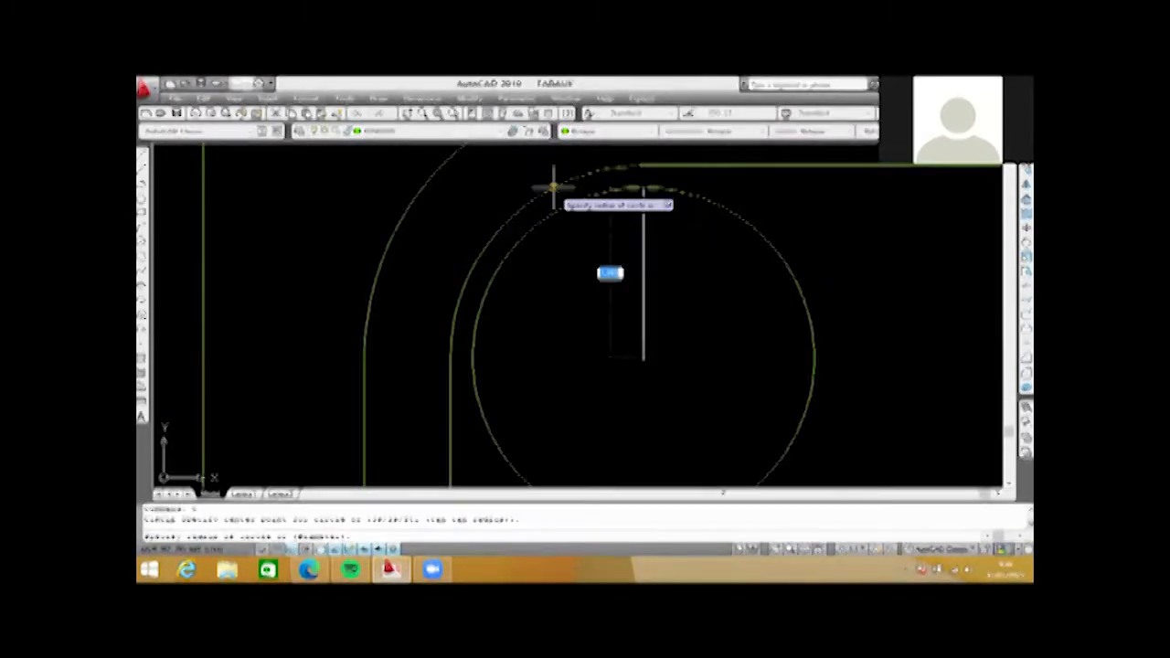
pyautogui.click(553, 186)
pyautogui.hotkey('ctrl', 'z')
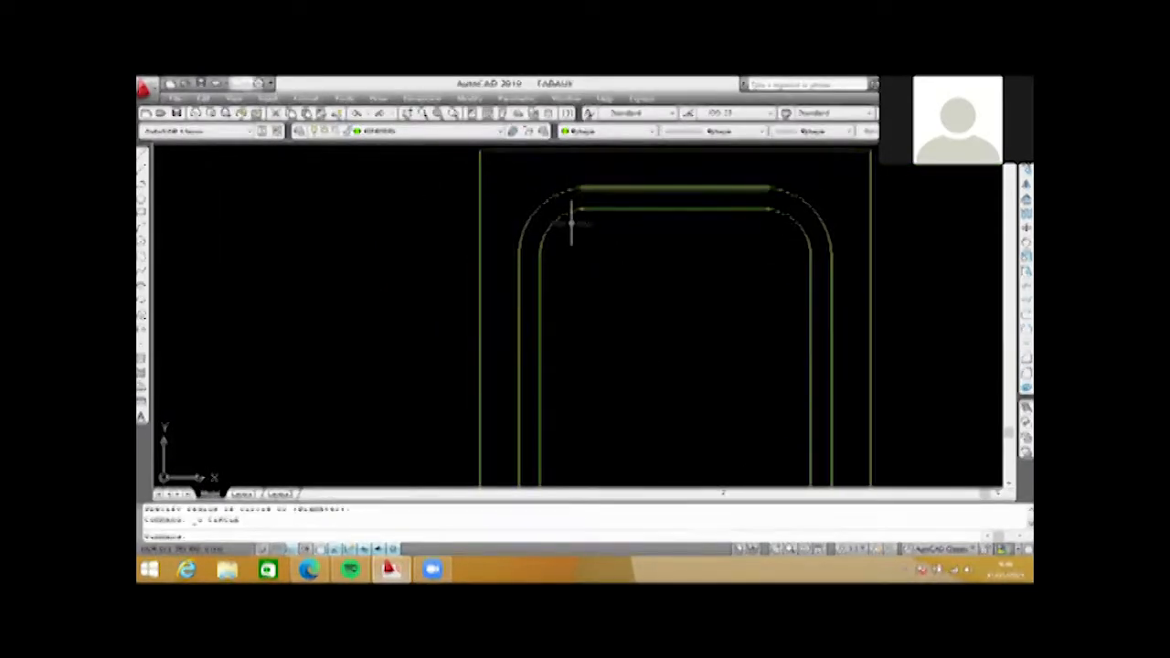
# - Draw a circle concentric with the inner outline's upper-left corner arc, with its radius reaching that arc
pyautogui.scroll(1, 570, 221)
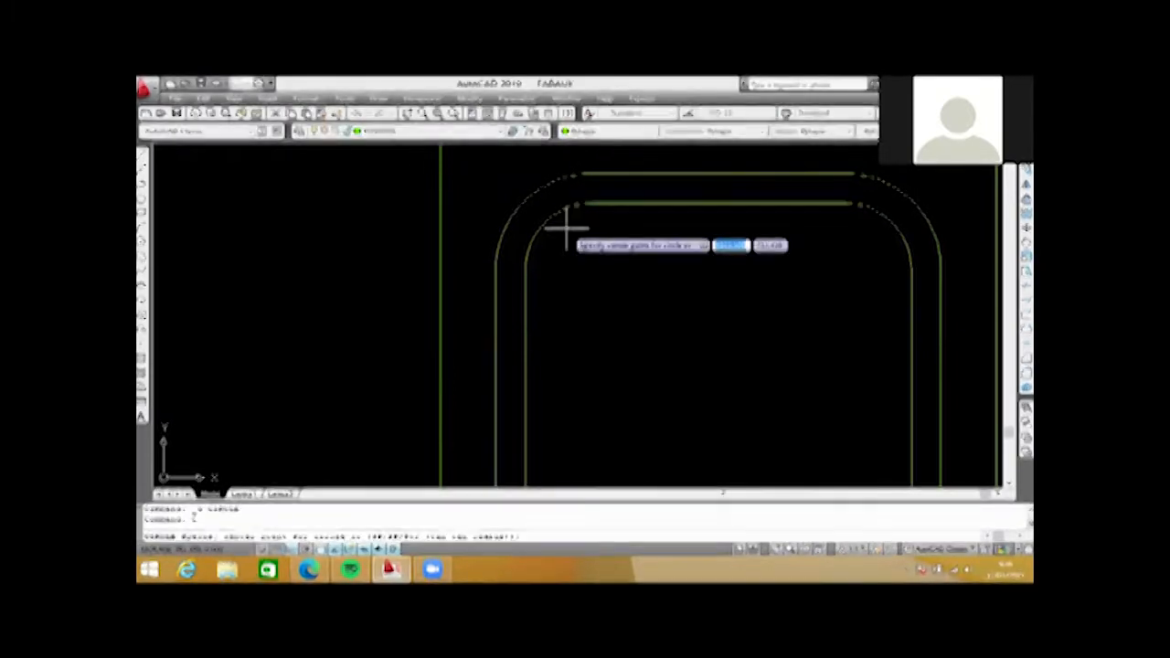
pyautogui.click(593, 271)
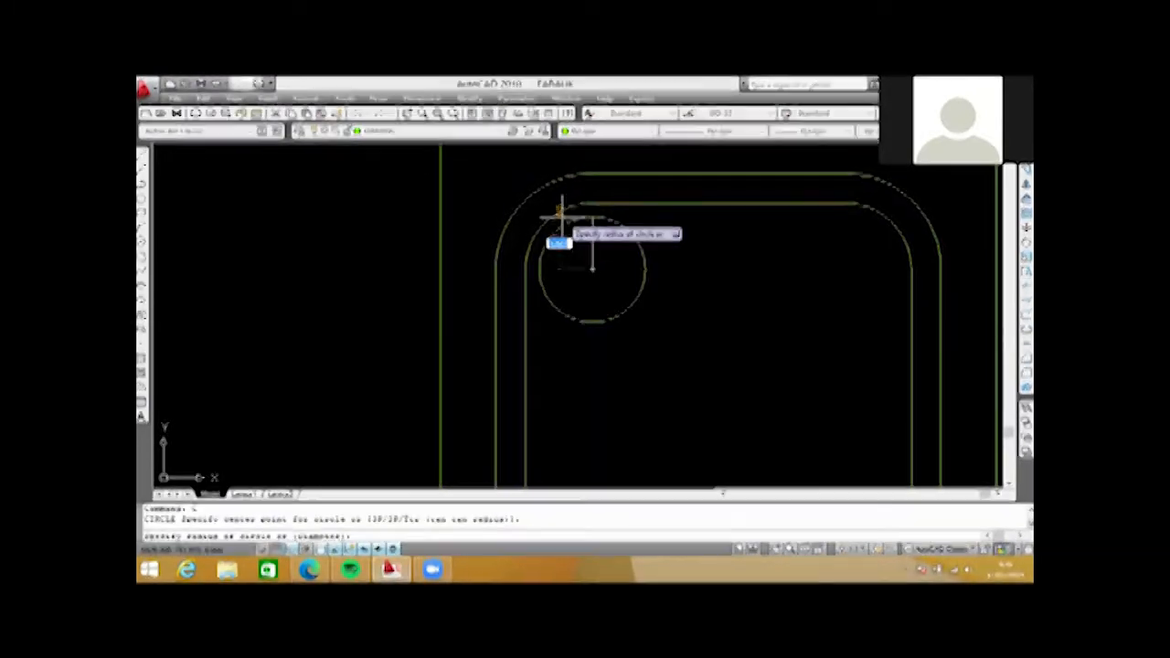
pyautogui.scroll(3, 557, 210)
pyautogui.click(556, 210)
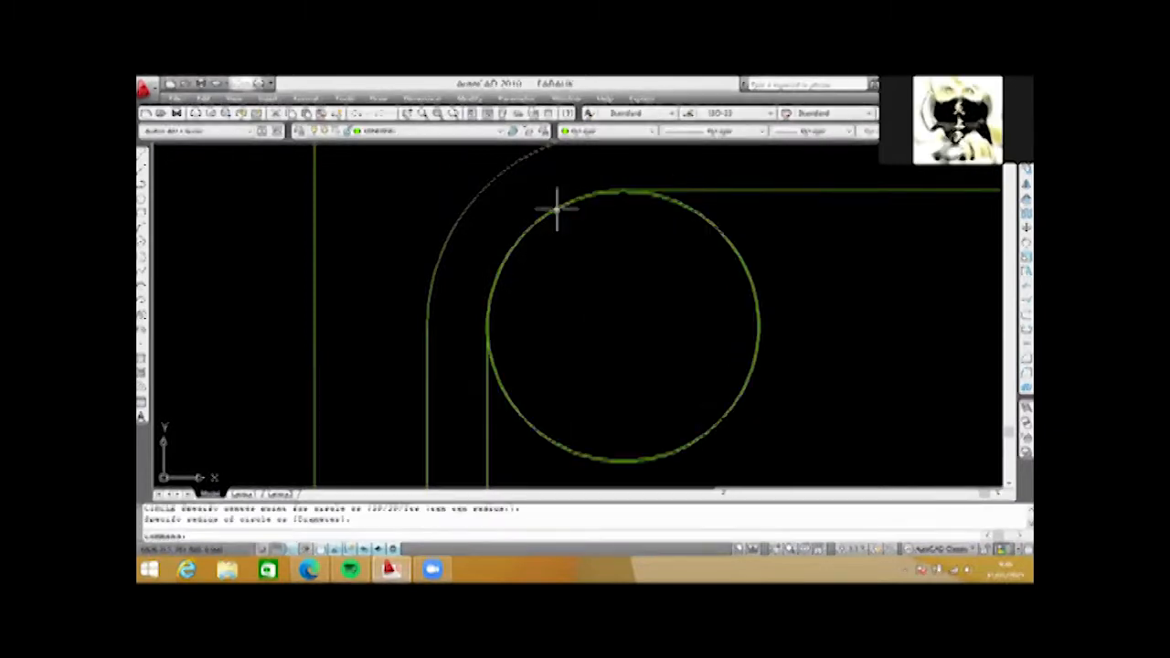
# - Erase the circle in the upper-left corner of the rounded outline
pyautogui.scroll(-2, 556, 210)
pyautogui.click(557, 209)
pyautogui.scroll(-4, 557, 210)
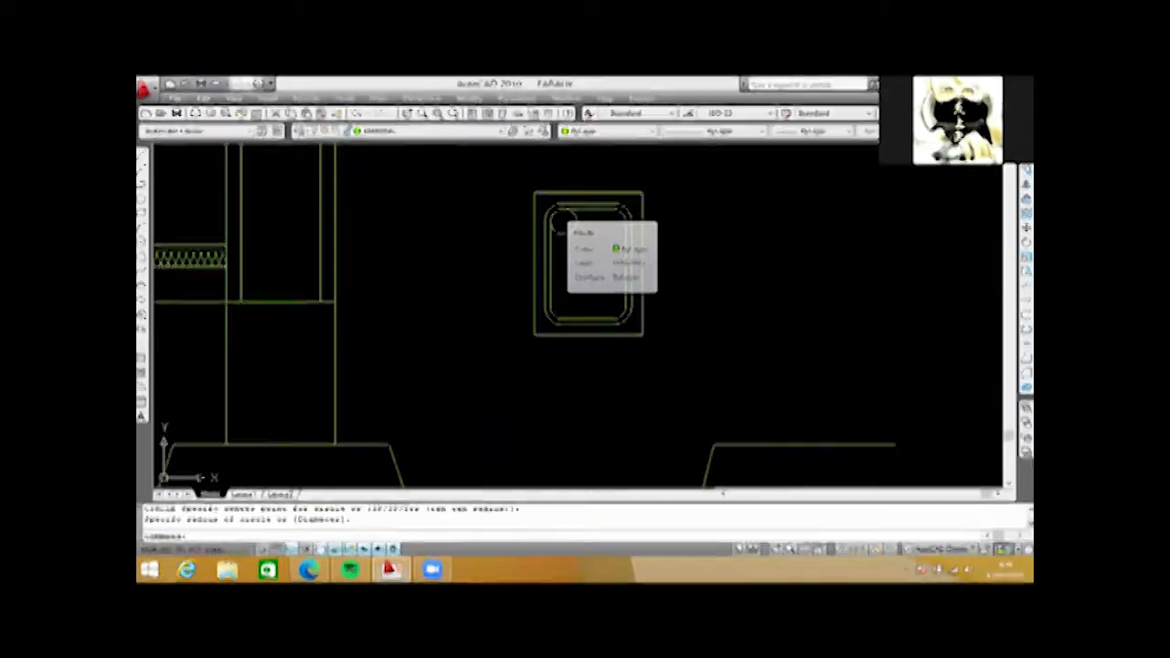
pyautogui.scroll(2, 578, 220)
pyautogui.click(576, 220)
pyautogui.write('e')
pyautogui.press('Return')
pyautogui.scroll(2, 546, 178)
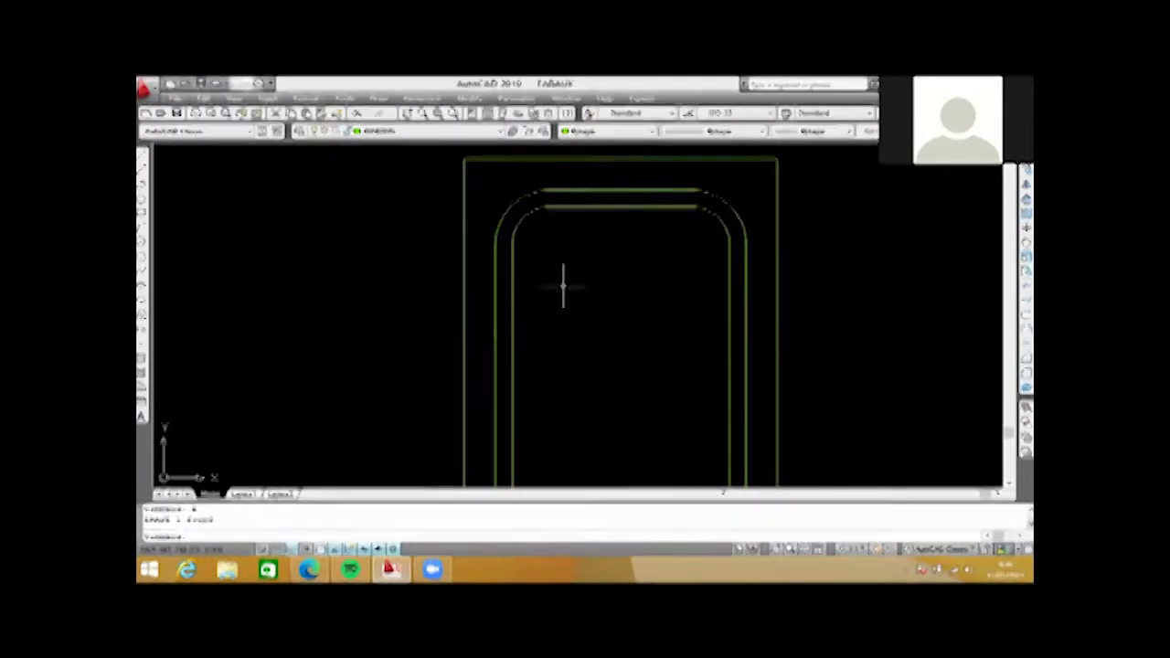
# - Erase the outer of the two rounded outlines and offset the remaining one inward
pyautogui.click(561, 191)
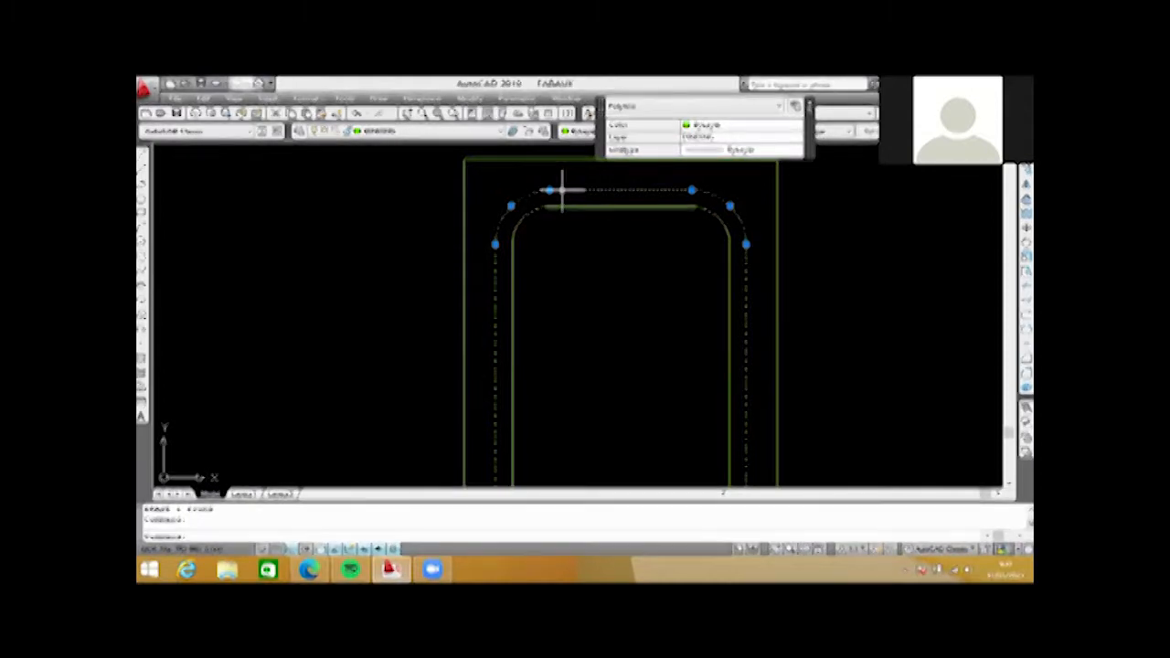
pyautogui.press('Delete')
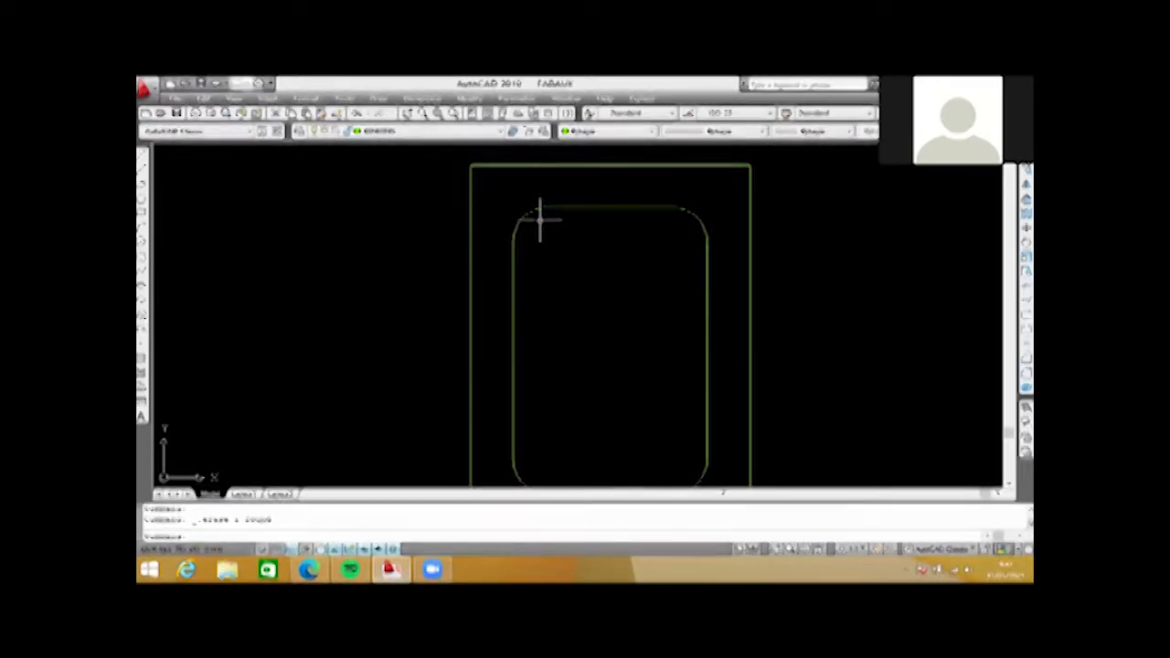
pyautogui.click(534, 211)
pyautogui.click(554, 248)
pyautogui.press('Escape')
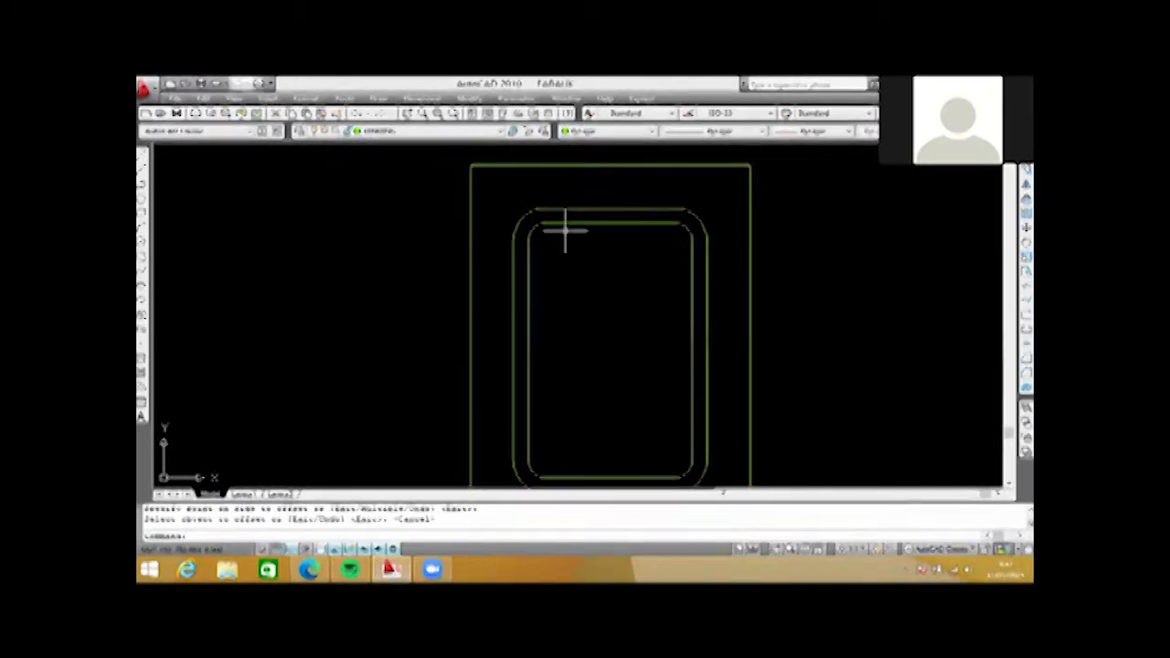
pyautogui.scroll(-1, 565, 232)
pyautogui.scroll(3, 546, 230)
pyautogui.write('c')
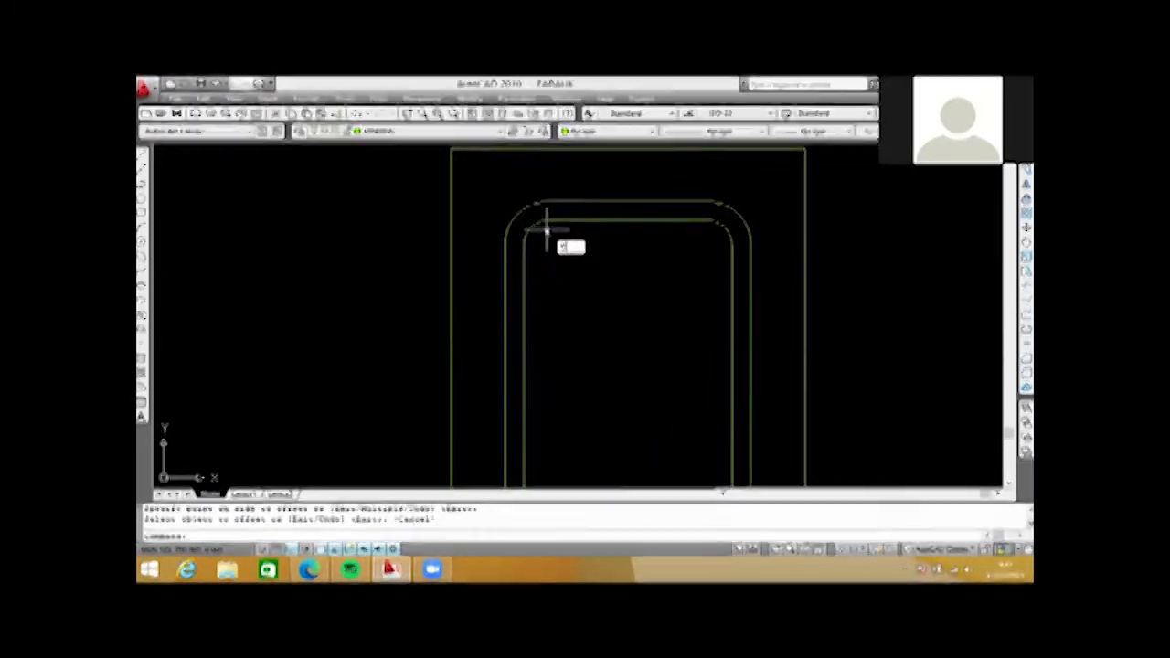
pyautogui.scroll(3, 547, 231)
pyautogui.press('Return')
pyautogui.scroll(2, 546, 233)
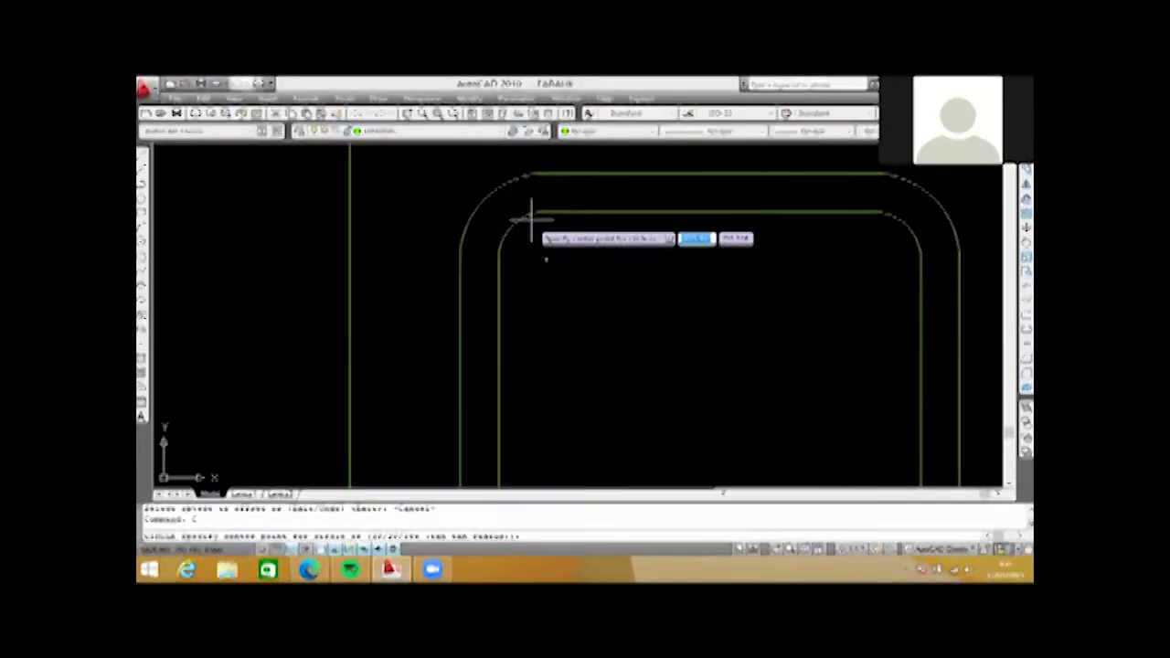
pyautogui.scroll(-4, 530, 216)
pyautogui.press('Escape')
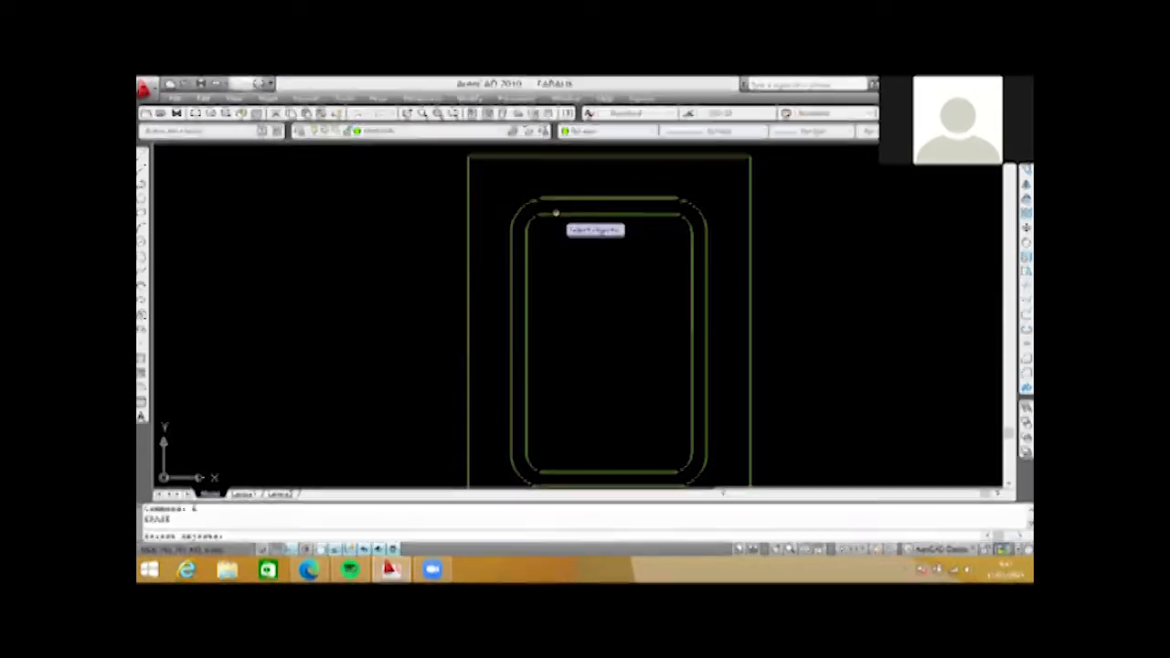
# - Erase the innermost rounded outline
pyautogui.press('Escape')
pyautogui.click(552, 217)
pyautogui.click(550, 218)
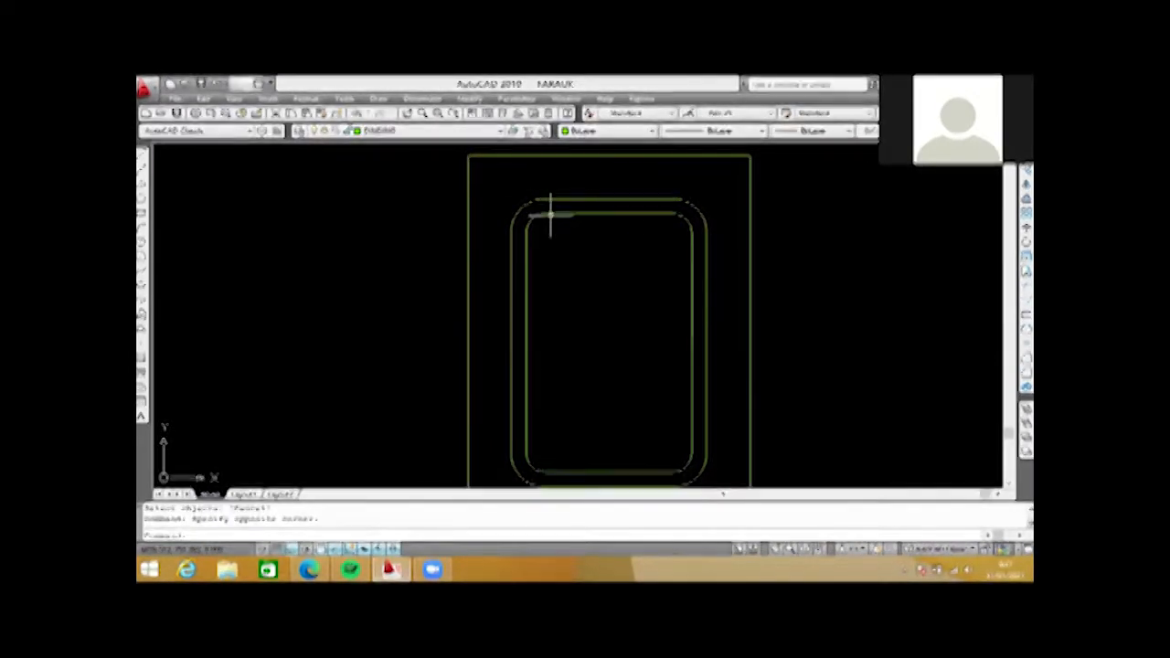
pyautogui.click(550, 215)
pyautogui.press('Delete')
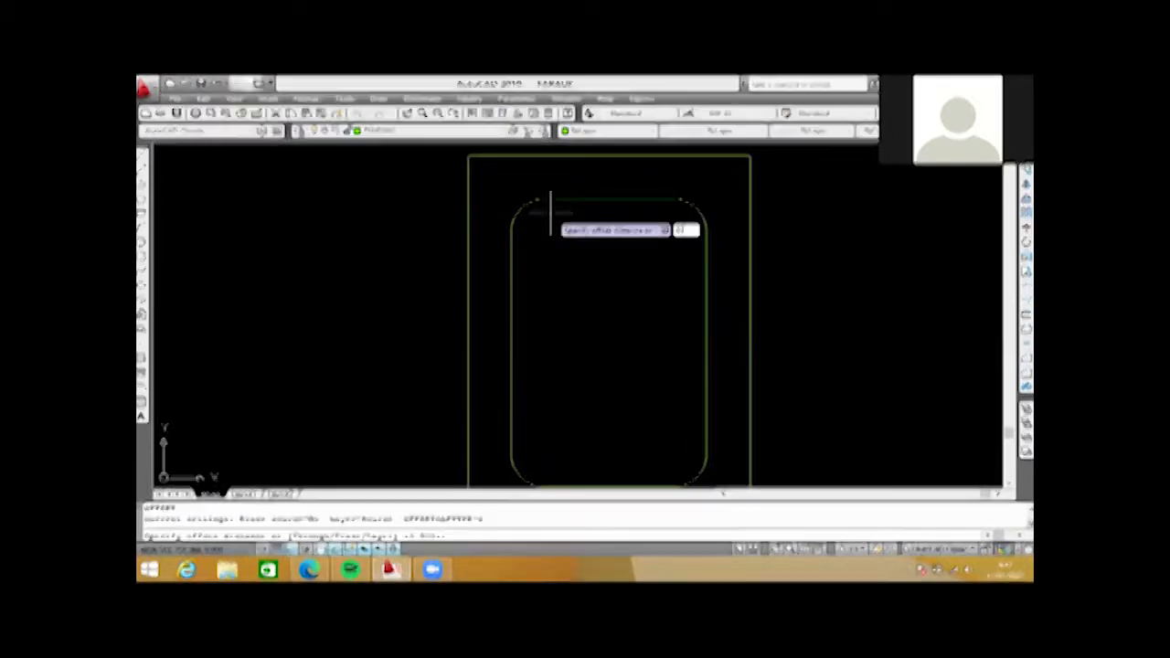
# - Offset the remaining rounded outline inward by 0.8
pyautogui.press('Return')
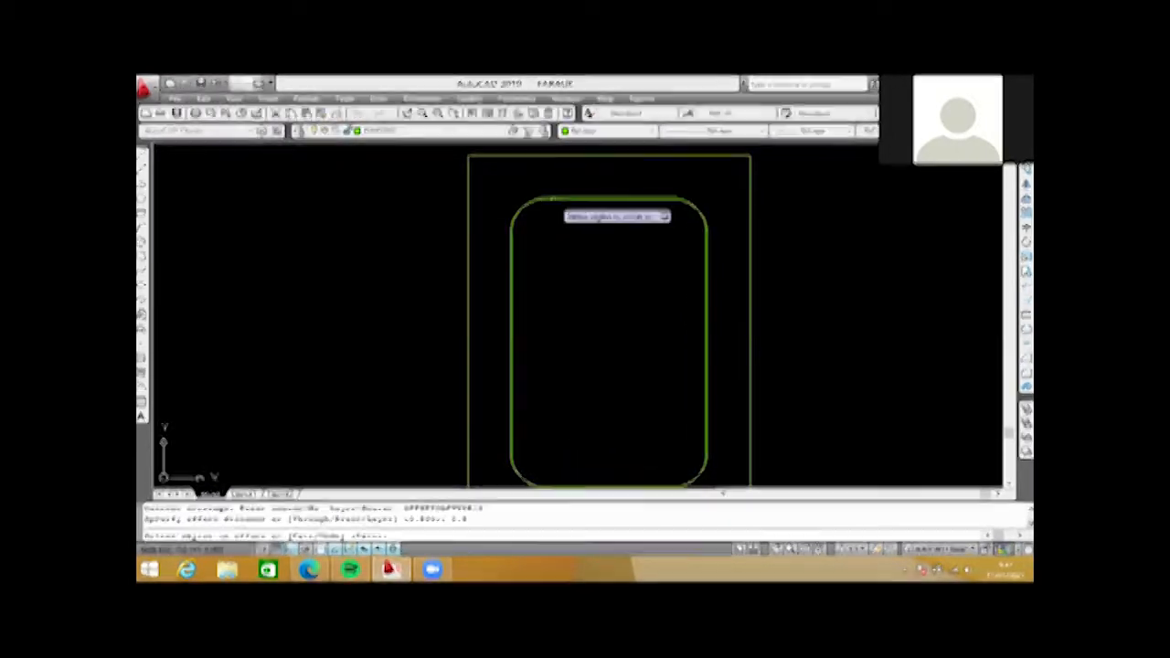
pyautogui.click(553, 199)
pyautogui.click(541, 223)
pyautogui.press('Escape')
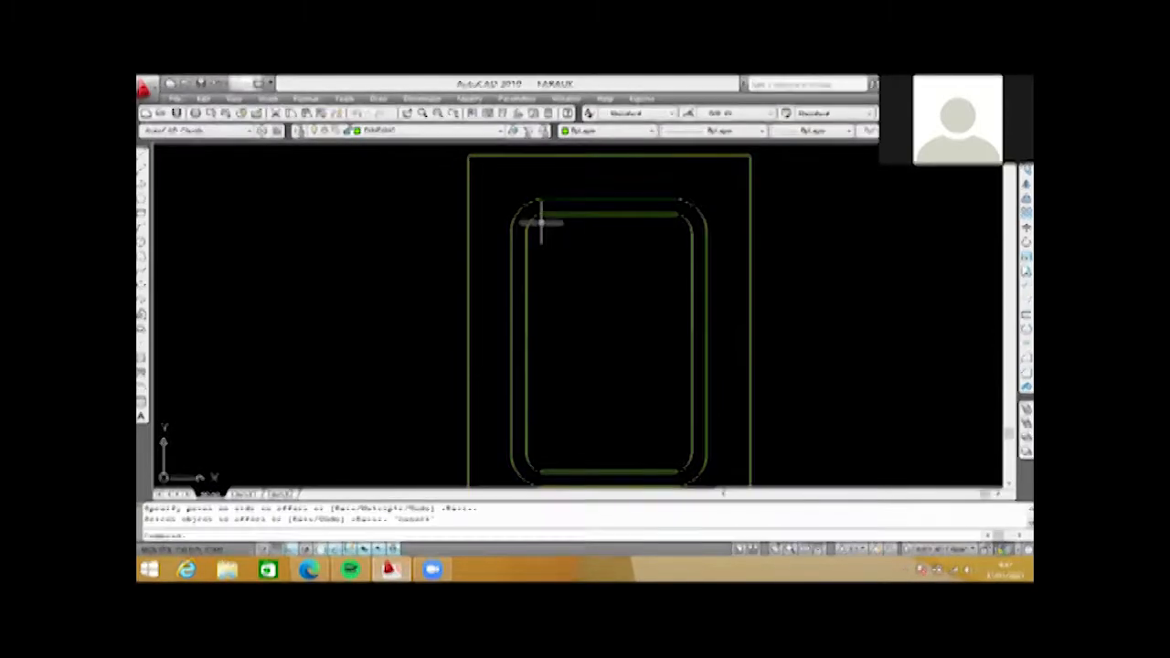
# - Draw a circle centred on the inner stirrup outline's upper-left corner arc, with its edge following that arc
pyautogui.scroll(3, 541, 223)
pyautogui.write('c')
pyautogui.press('Return')
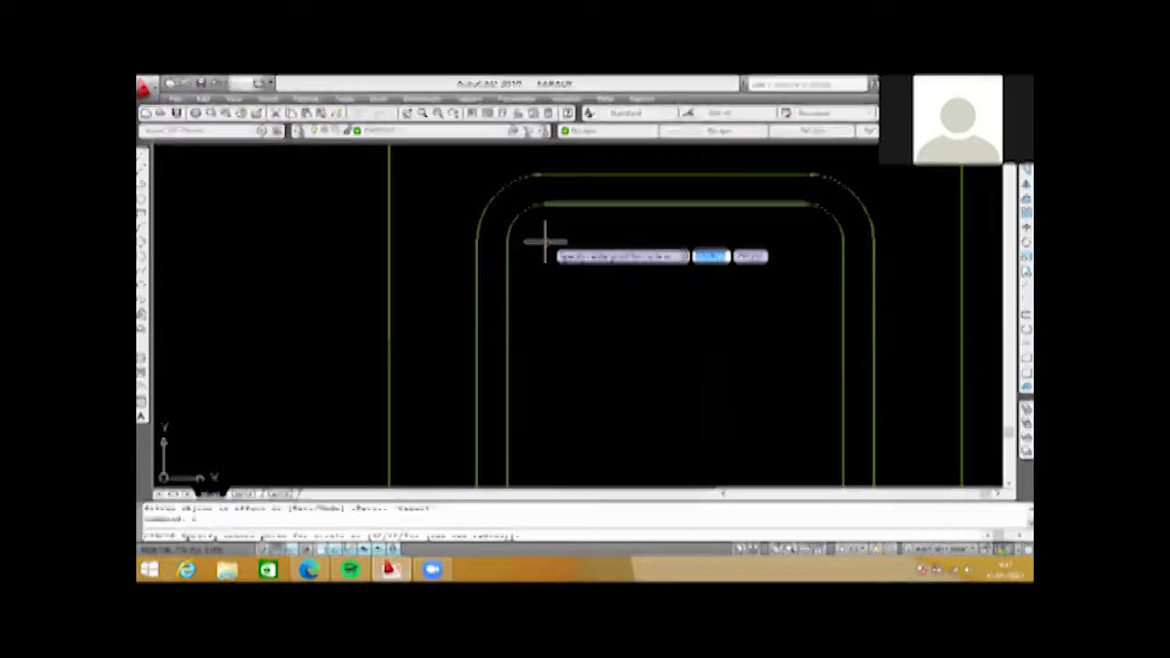
pyautogui.click(545, 240)
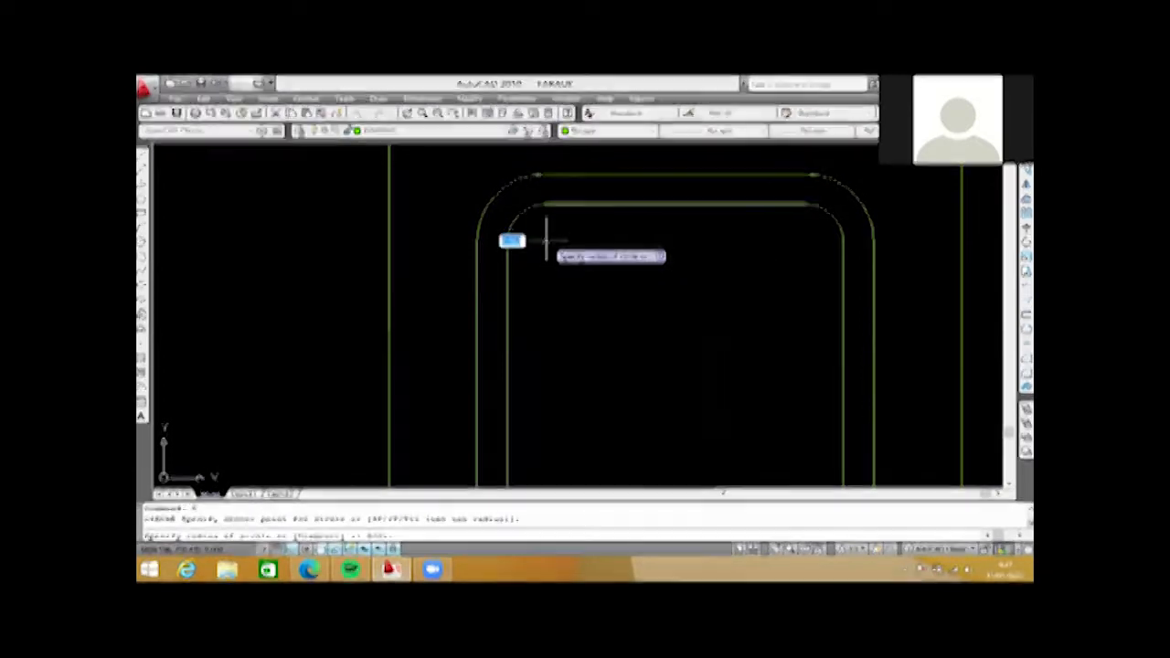
pyautogui.press('Return')
pyautogui.scroll(3, 530, 194)
pyautogui.scroll(-5, 530, 189)
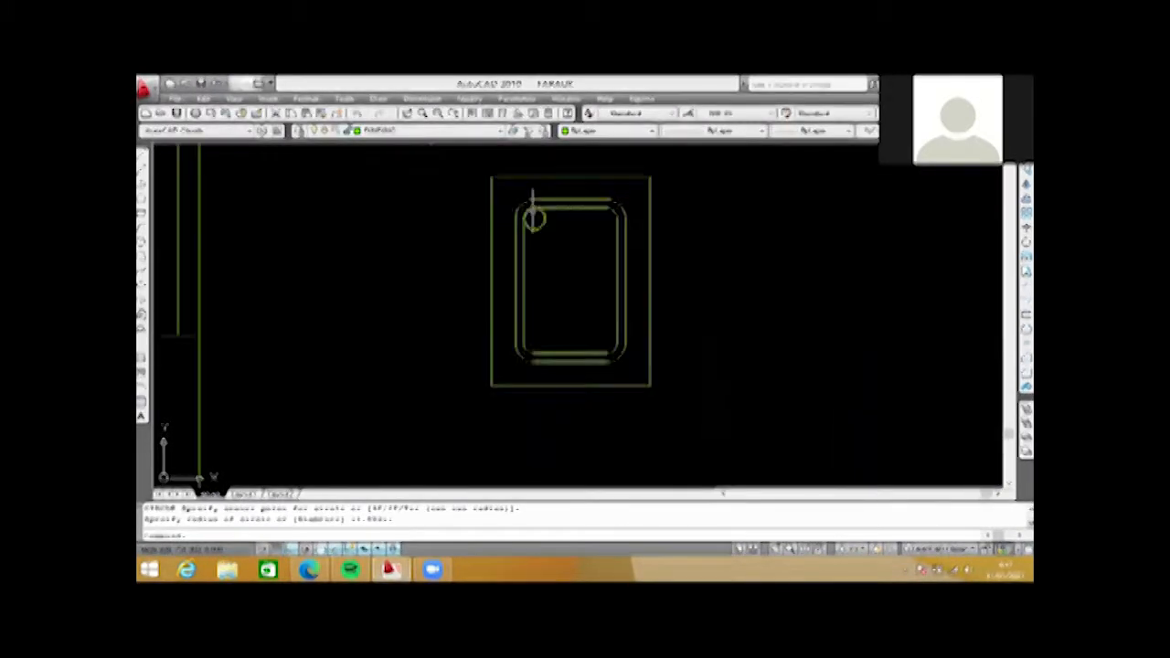
pyautogui.scroll(2, 611, 204)
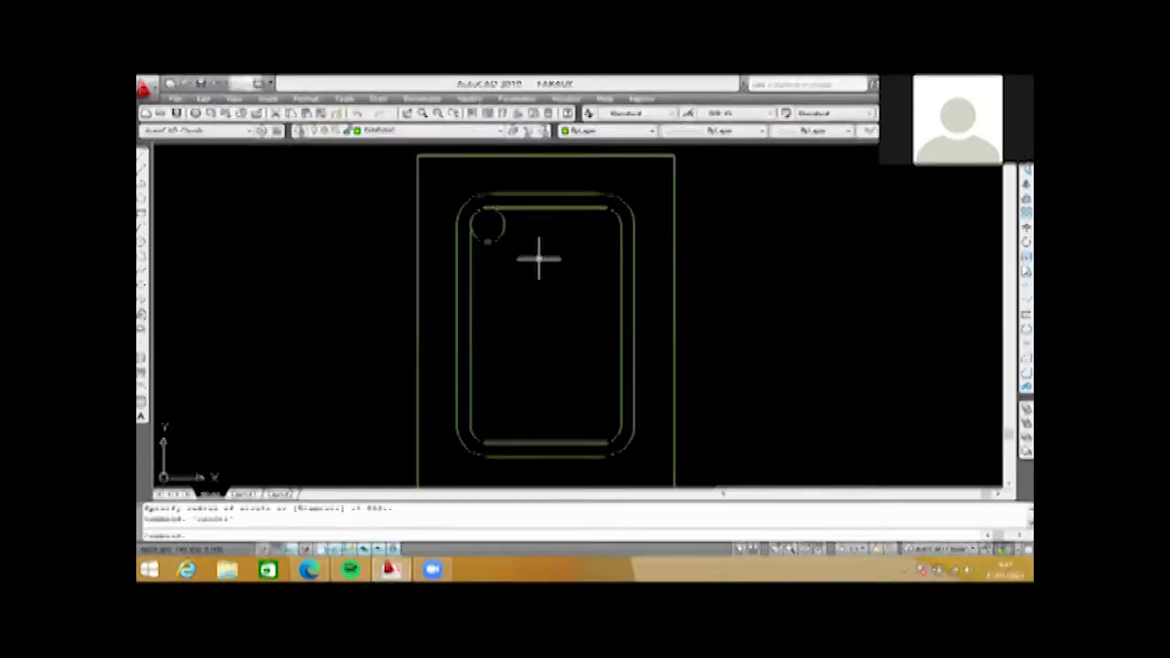
pyautogui.scroll(-1, 517, 229)
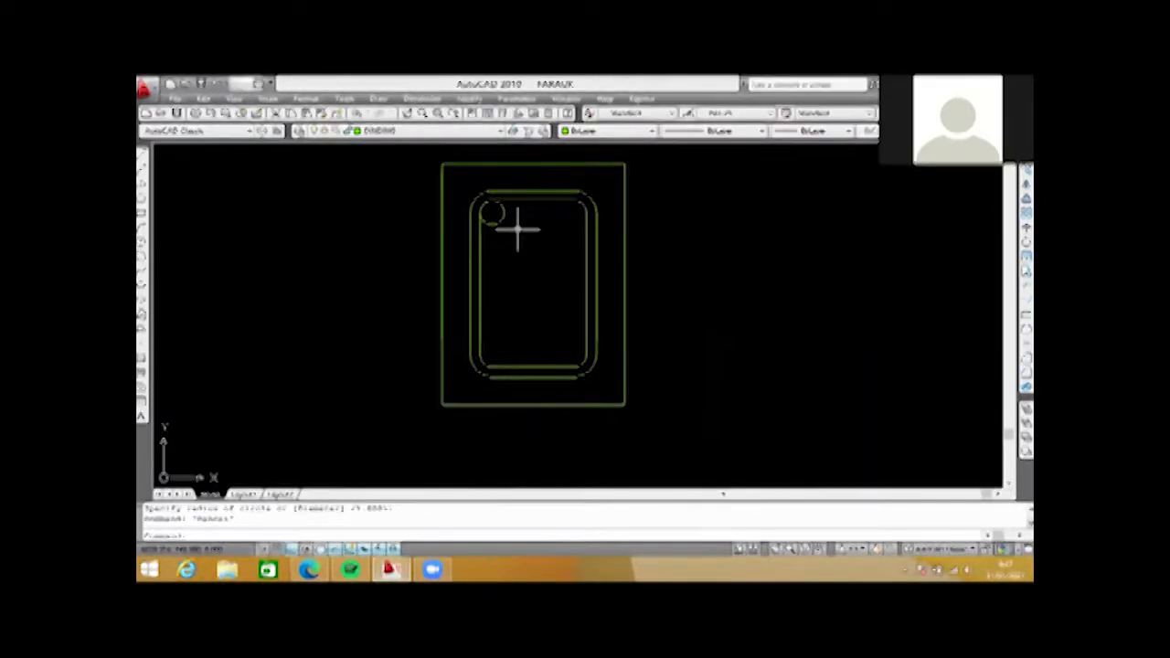
# - Mirror the upper-left bar circle across the beam section's vertical centre line, keeping the original
pyautogui.scroll(3, 515, 231)
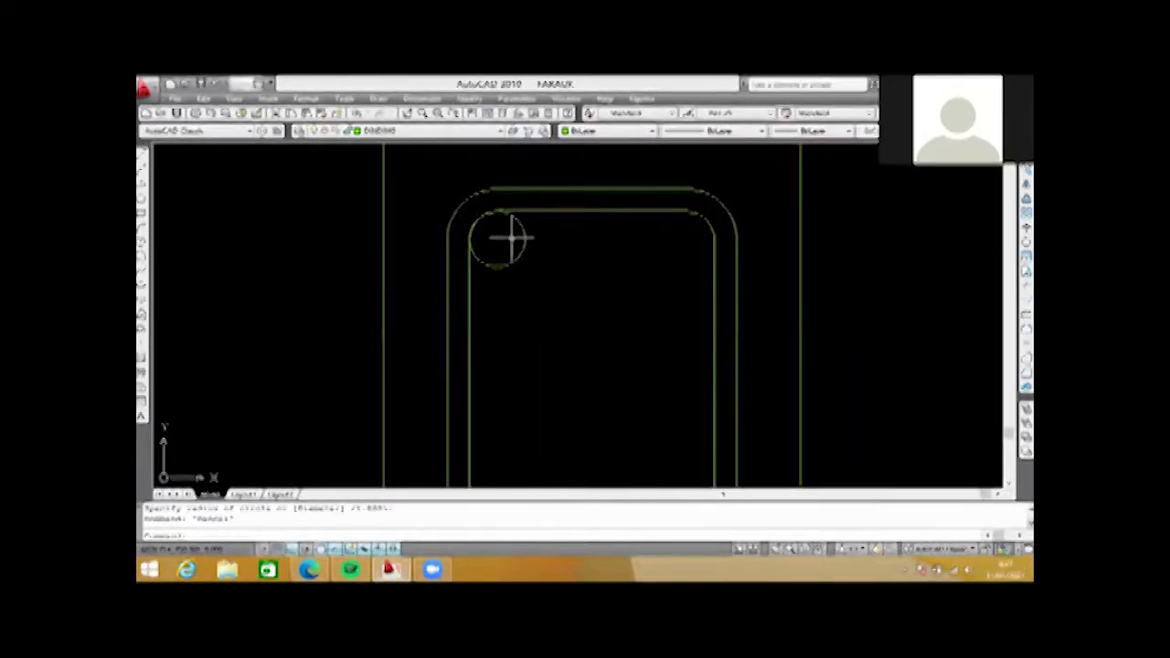
pyautogui.scroll(3, 513, 234)
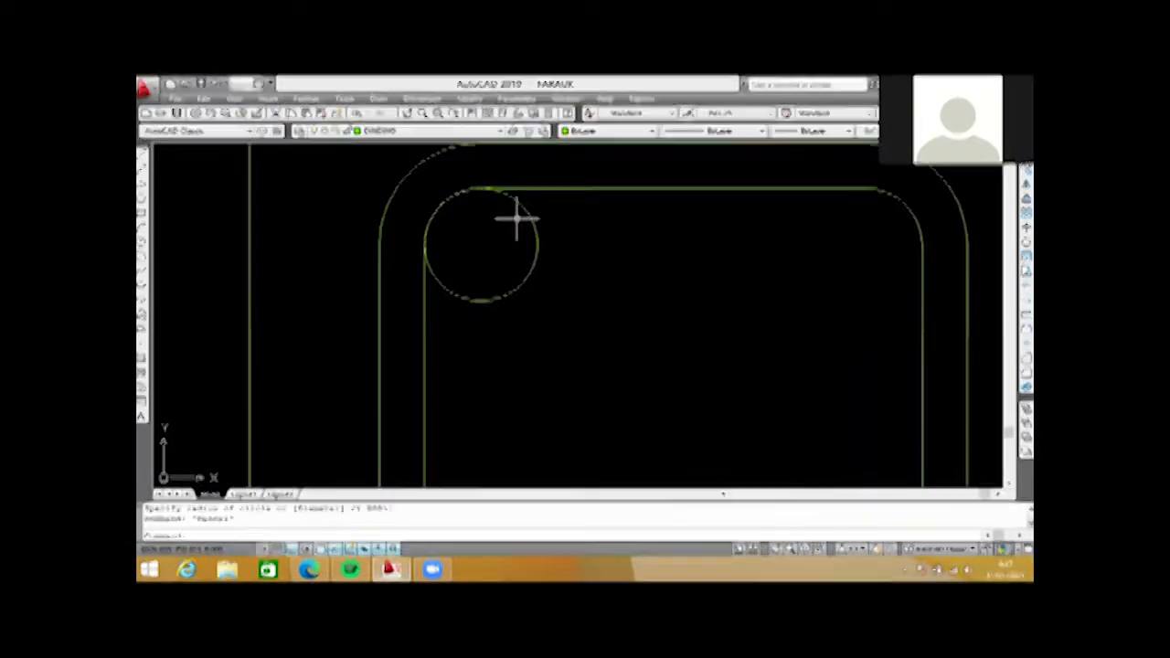
pyautogui.scroll(-2, 517, 213)
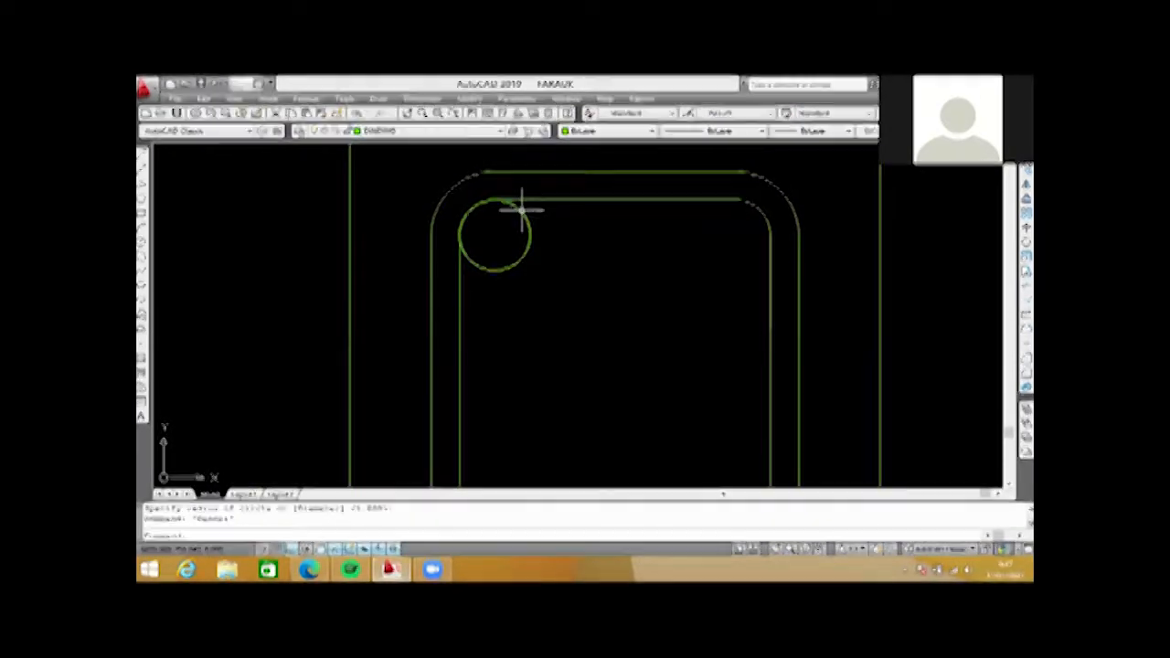
pyautogui.click(521, 208)
pyautogui.scroll(-1, 522, 209)
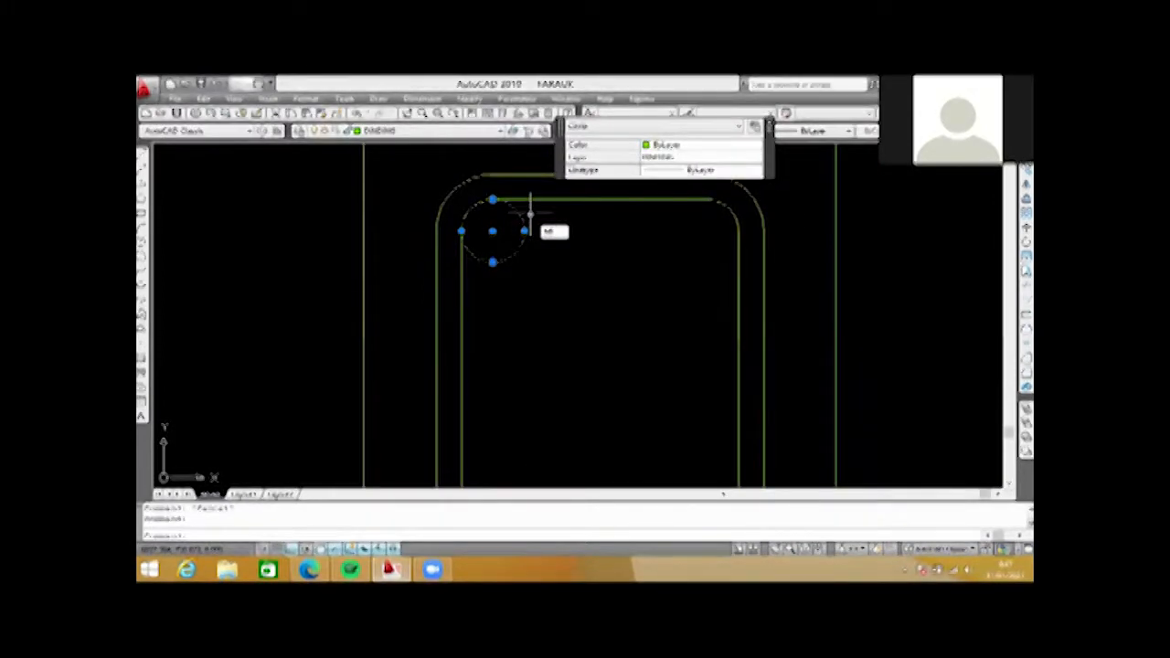
pyautogui.press('Return')
pyautogui.scroll(-2, 531, 235)
pyautogui.press('Escape')
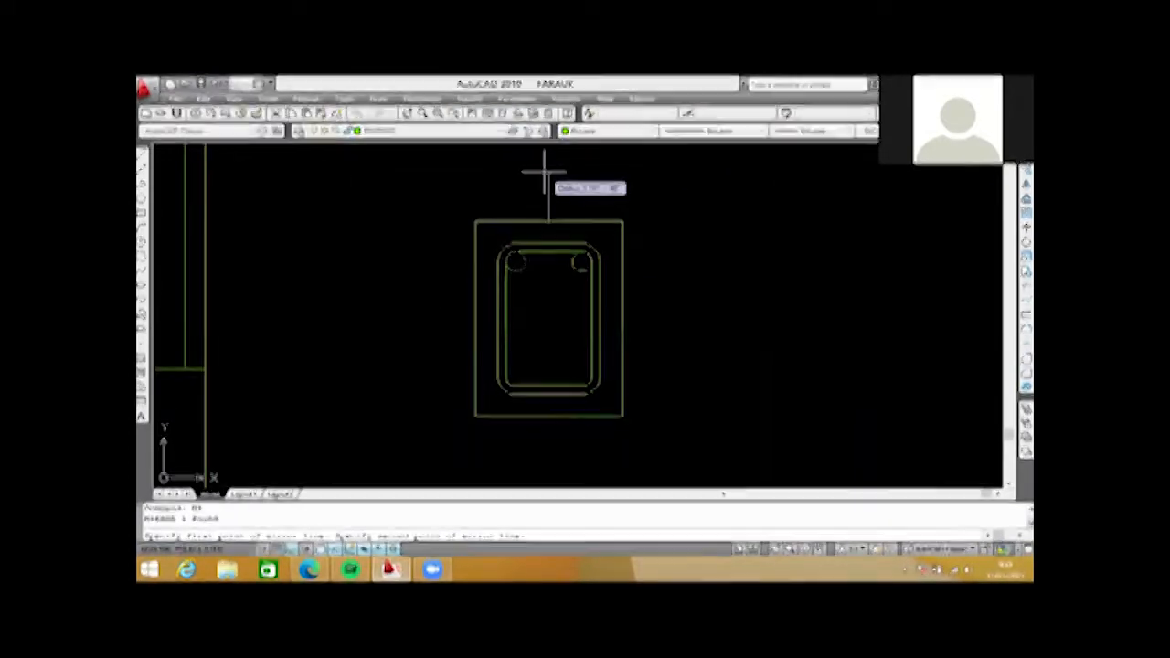
pyautogui.click(541, 170)
pyautogui.press('Return')
pyautogui.scroll(2, 554, 224)
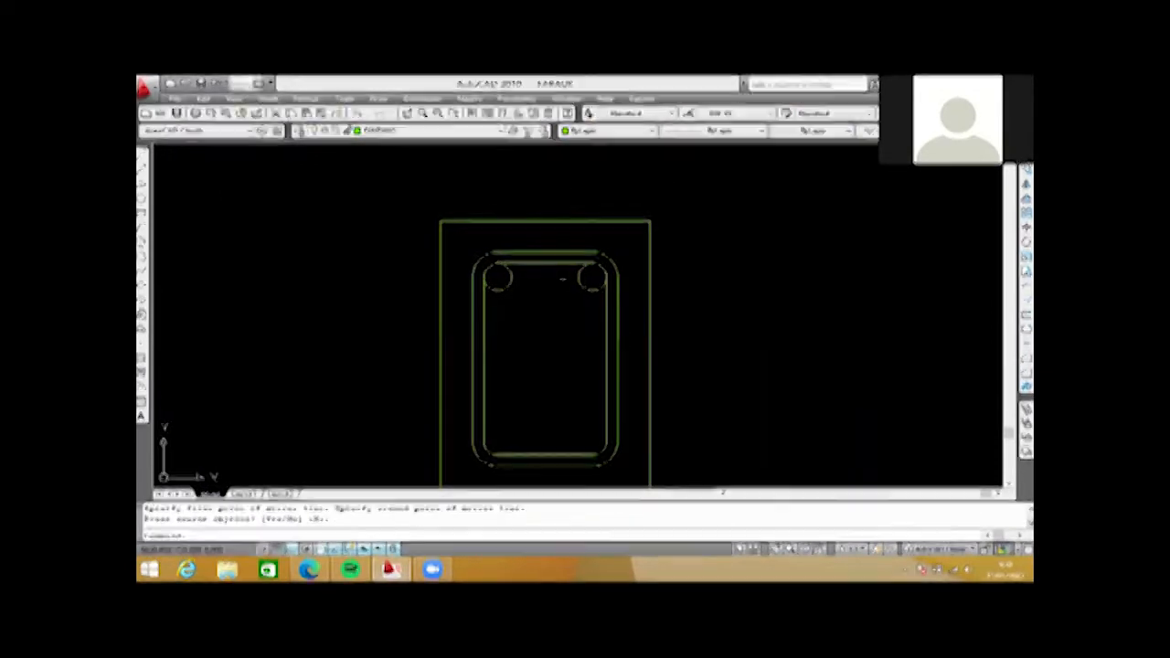
# - Mirror the bar circle into the stirrup's upper-right corner about the midpoint of the beam rectangle's top edge, keeping the source
pyautogui.scroll(4, 503, 301)
pyautogui.click(530, 229)
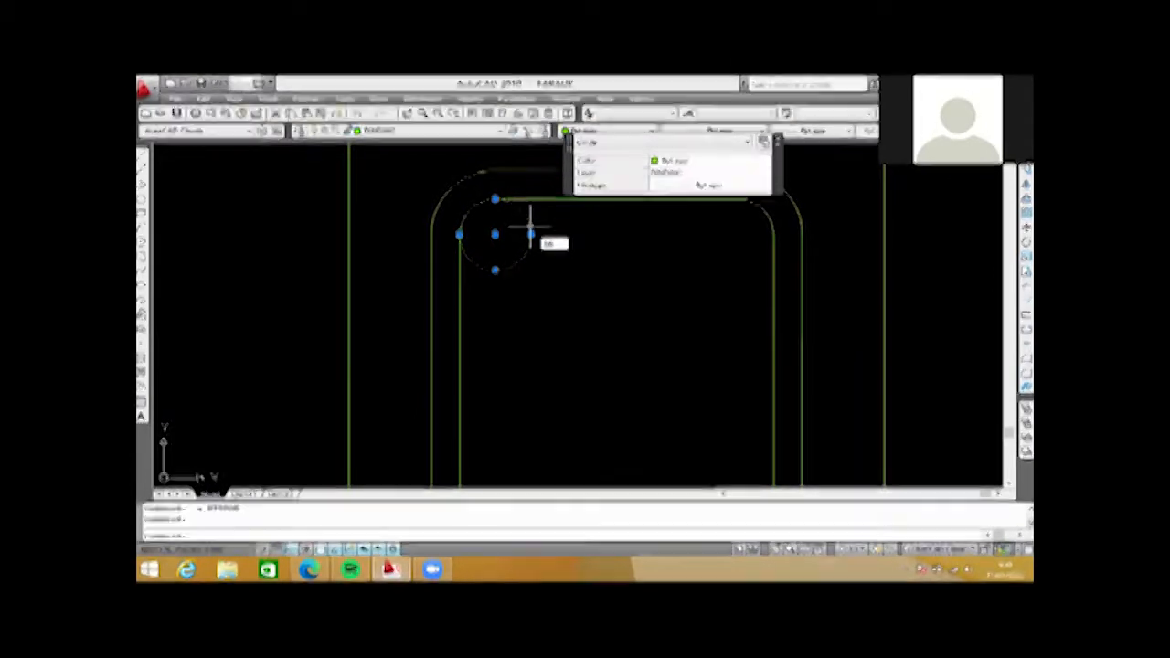
pyautogui.press('Return')
pyautogui.scroll(-4, 535, 280)
pyautogui.click(565, 205)
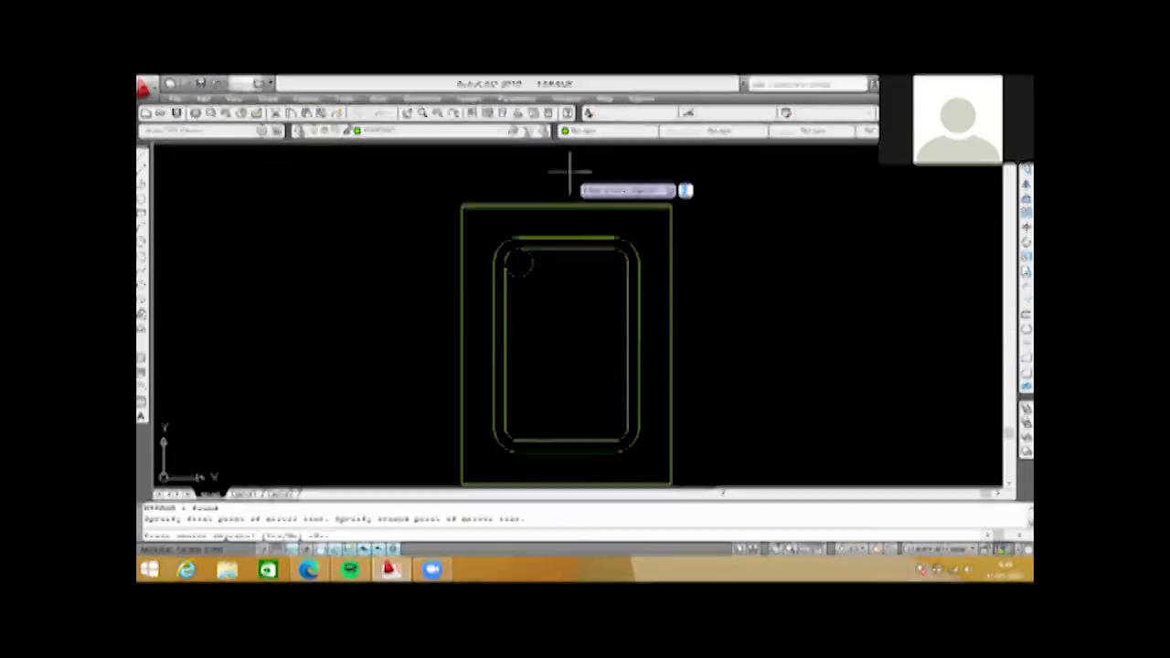
pyautogui.press('Return')
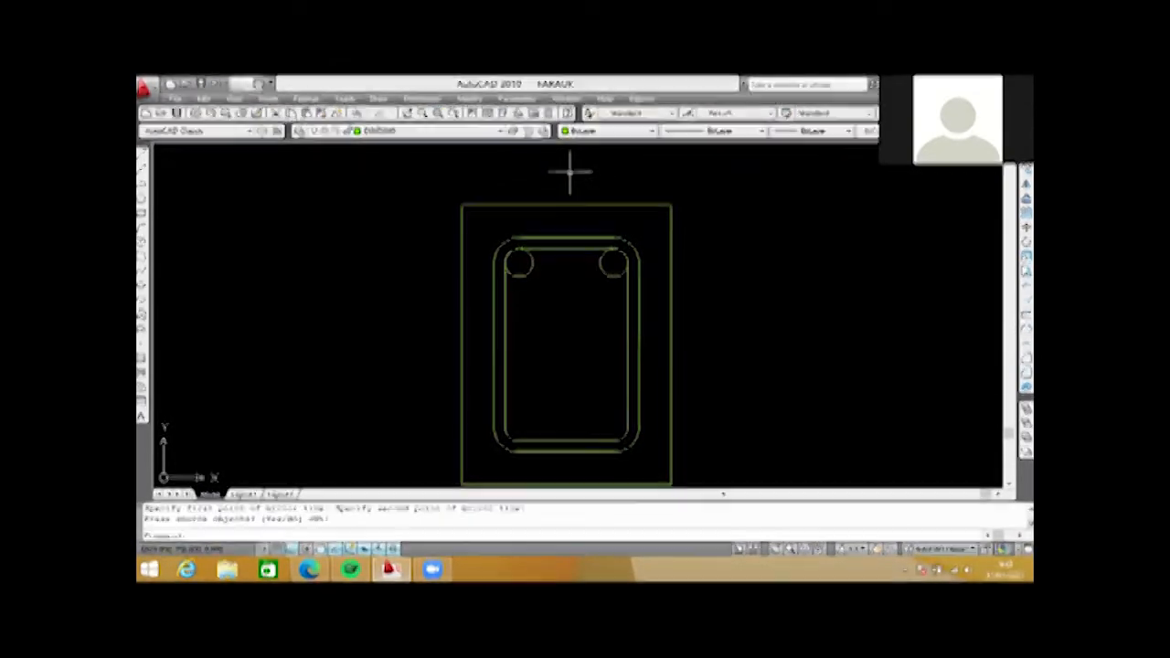
pyautogui.moveTo(612, 265); pyautogui.dragTo(522, 287)
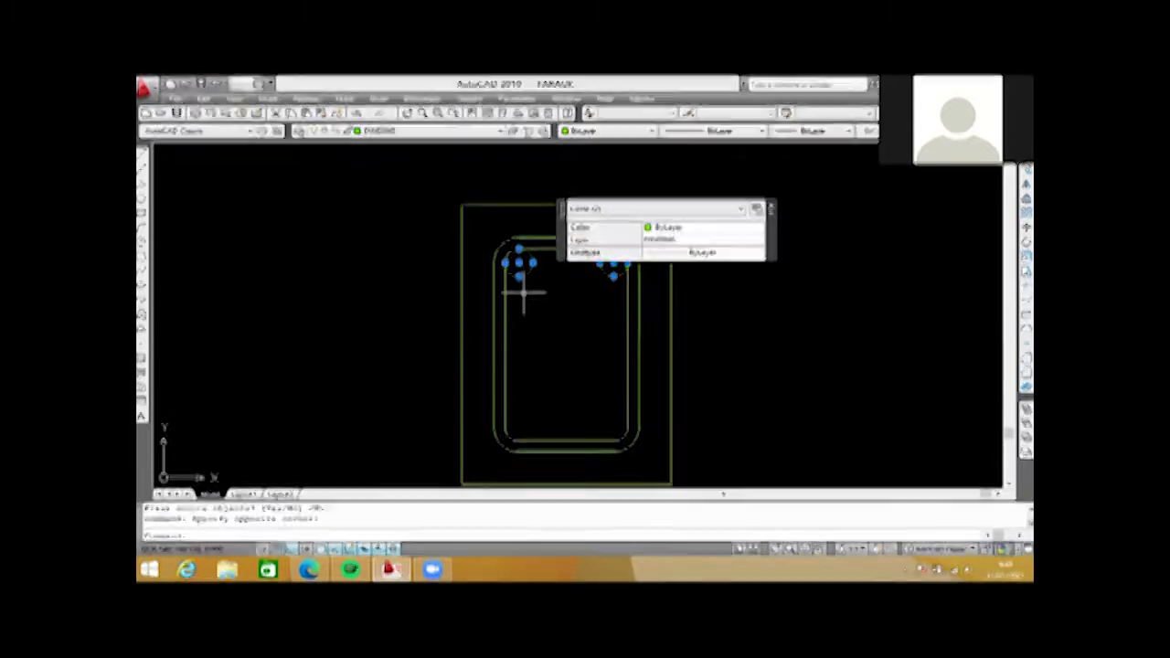
pyautogui.write('mi')
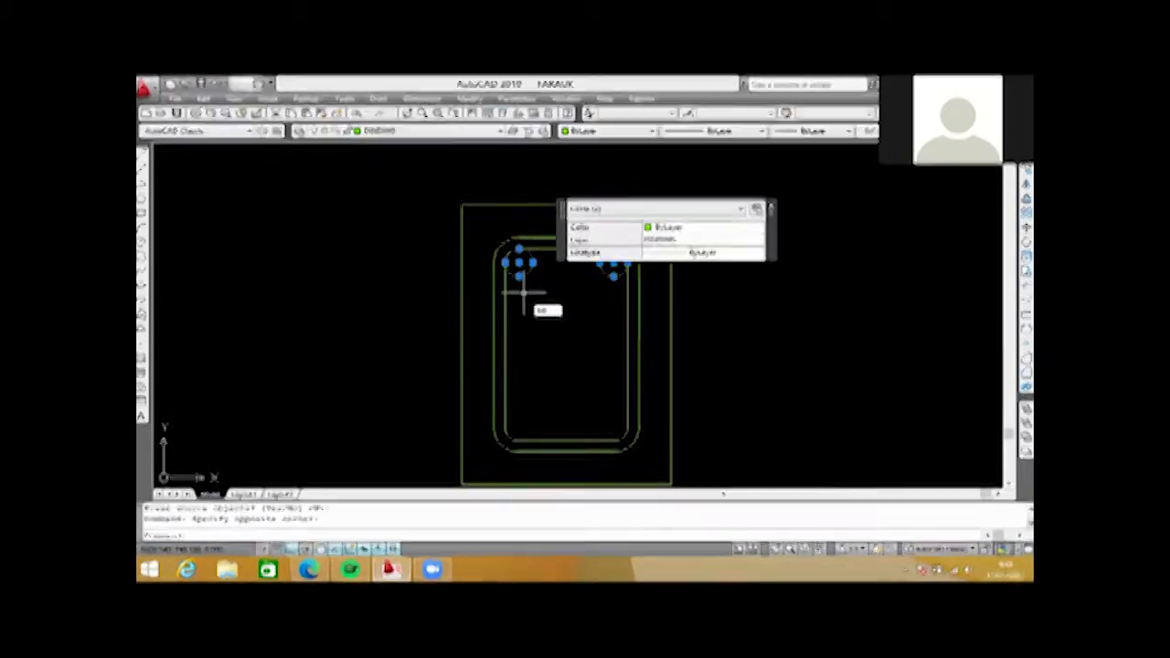
pyautogui.press('Return')
pyautogui.scroll(-2, 524, 293)
pyautogui.press('Escape')
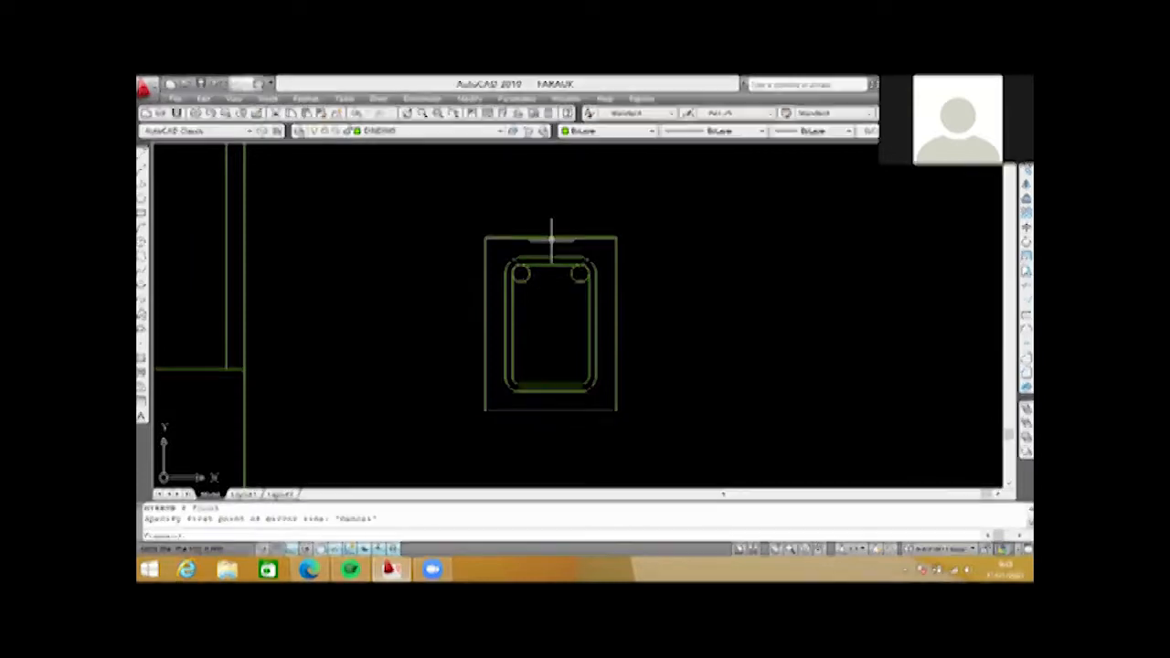
# - Mirror the two upper bar circles into the lower corners about the beam section's horizontal centre line, keeping the originals
pyautogui.scroll(2, 575, 285)
pyautogui.moveTo(576, 279); pyautogui.dragTo(504, 295)
pyautogui.write('mi')
pyautogui.press('Return')
pyautogui.scroll(-2, 572, 314)
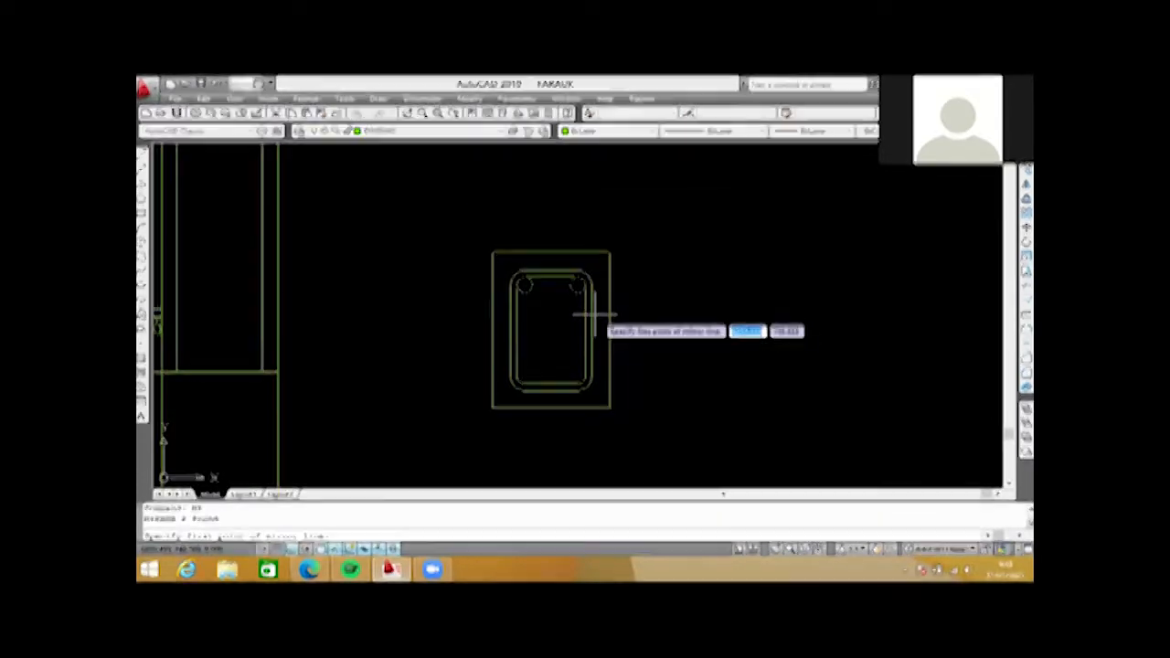
pyautogui.click(609, 331)
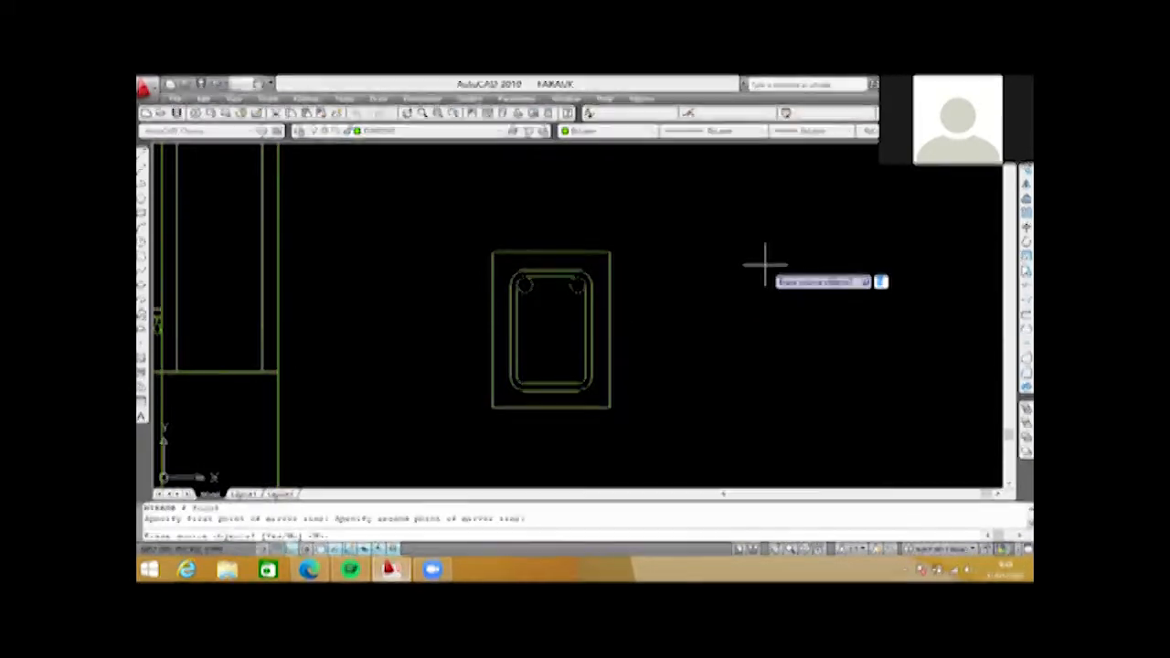
pyautogui.press('Return')
pyautogui.scroll(3, 590, 319)
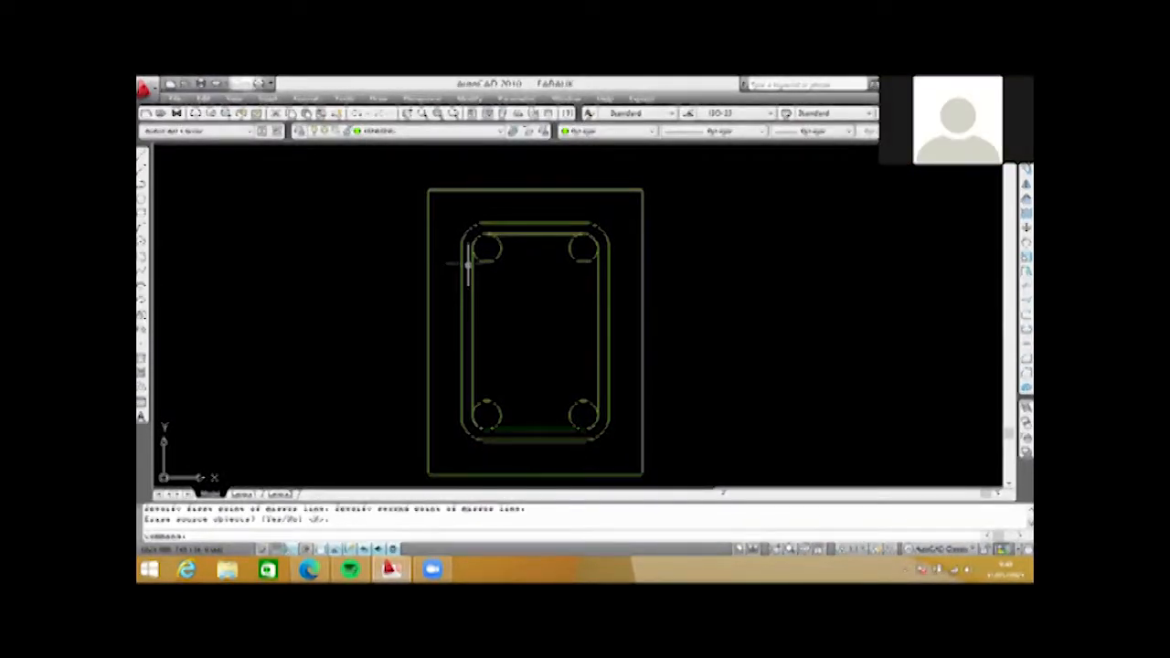
# - Hatch the band between the two stirrup outlines and the four bar circles with a solid fill
pyautogui.scroll(1, 468, 263)
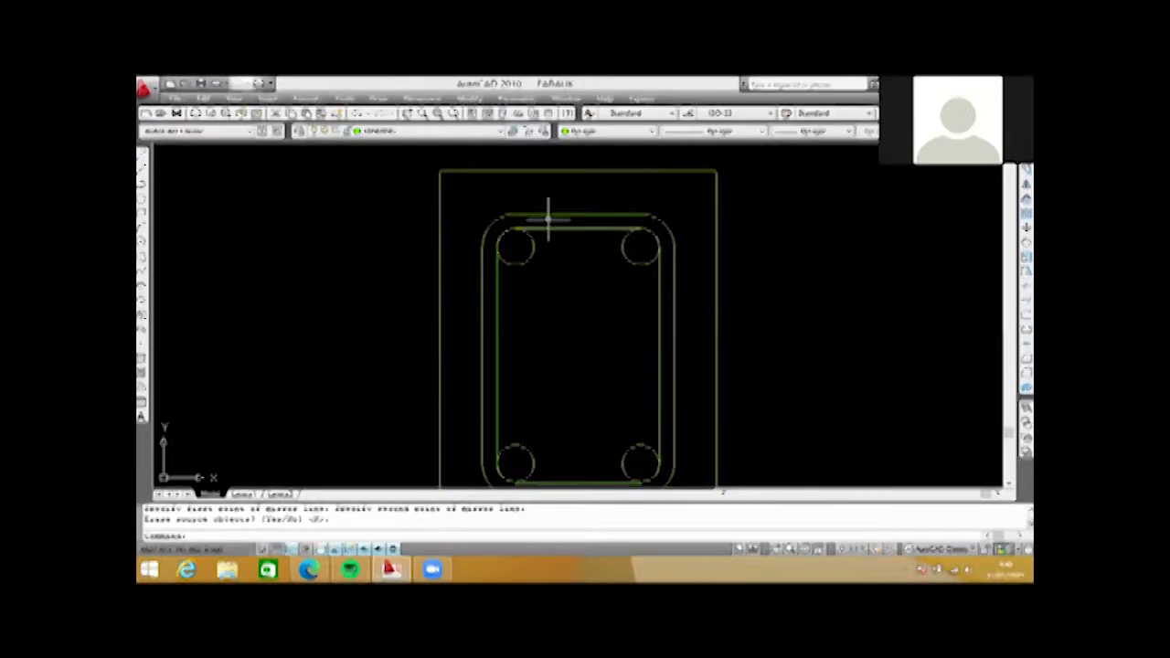
pyautogui.scroll(-8, 548, 219)
pyautogui.scroll(5, 561, 233)
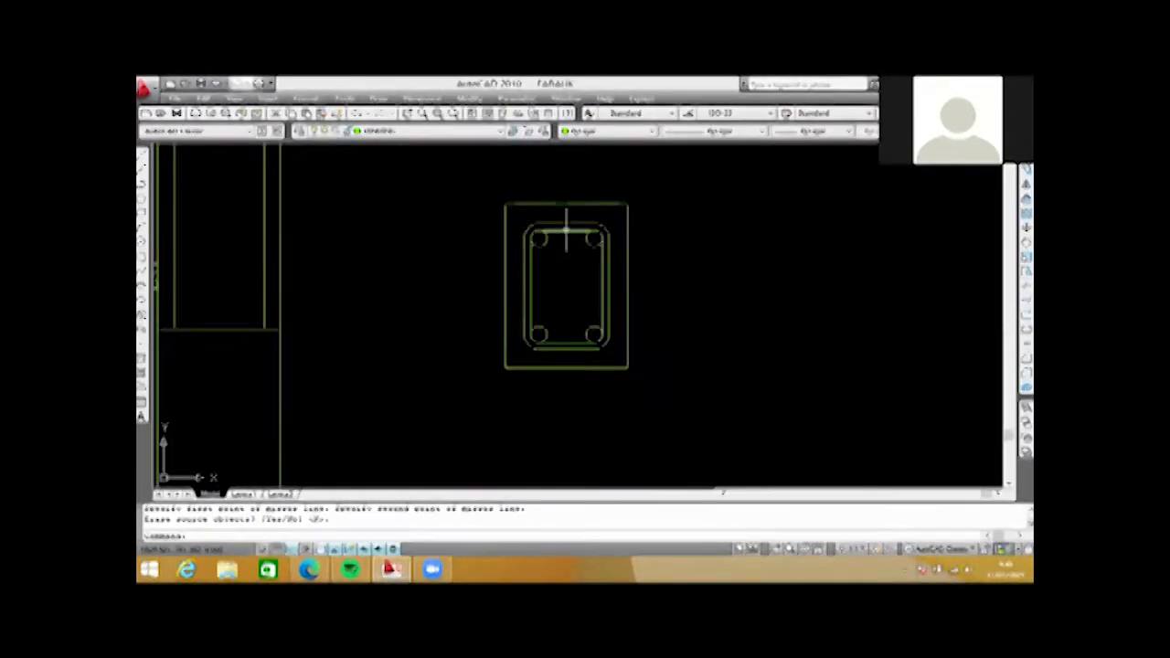
pyautogui.scroll(2, 567, 233)
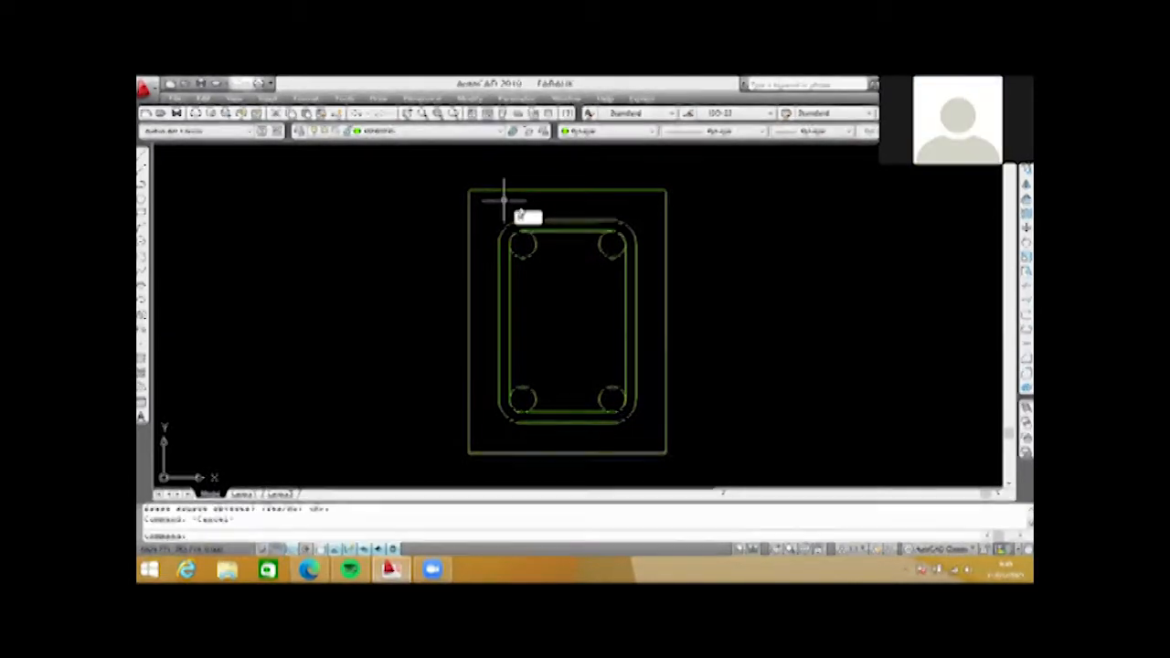
pyautogui.press('Return')
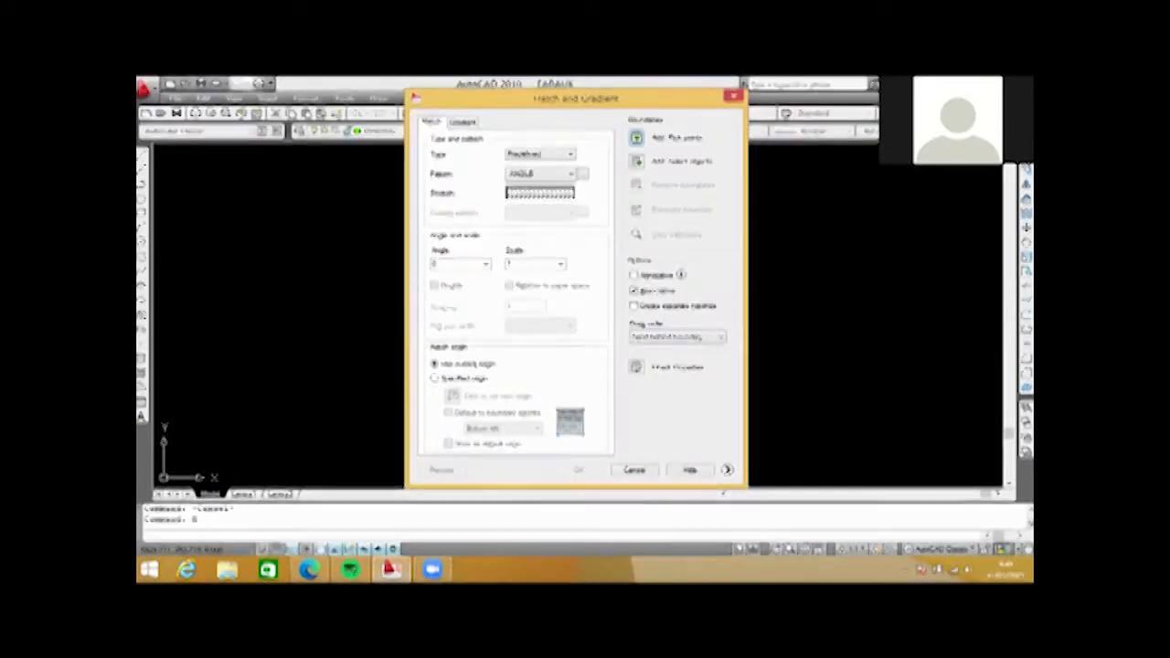
pyautogui.press('Escape')
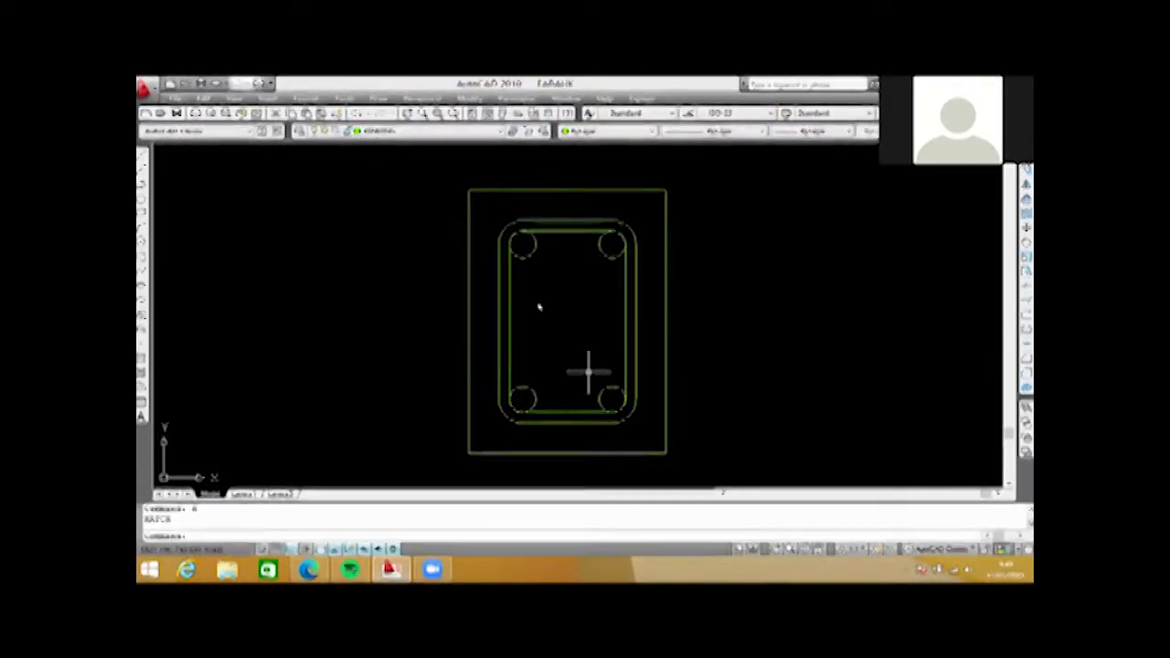
pyautogui.write('h')
pyautogui.press('Return')
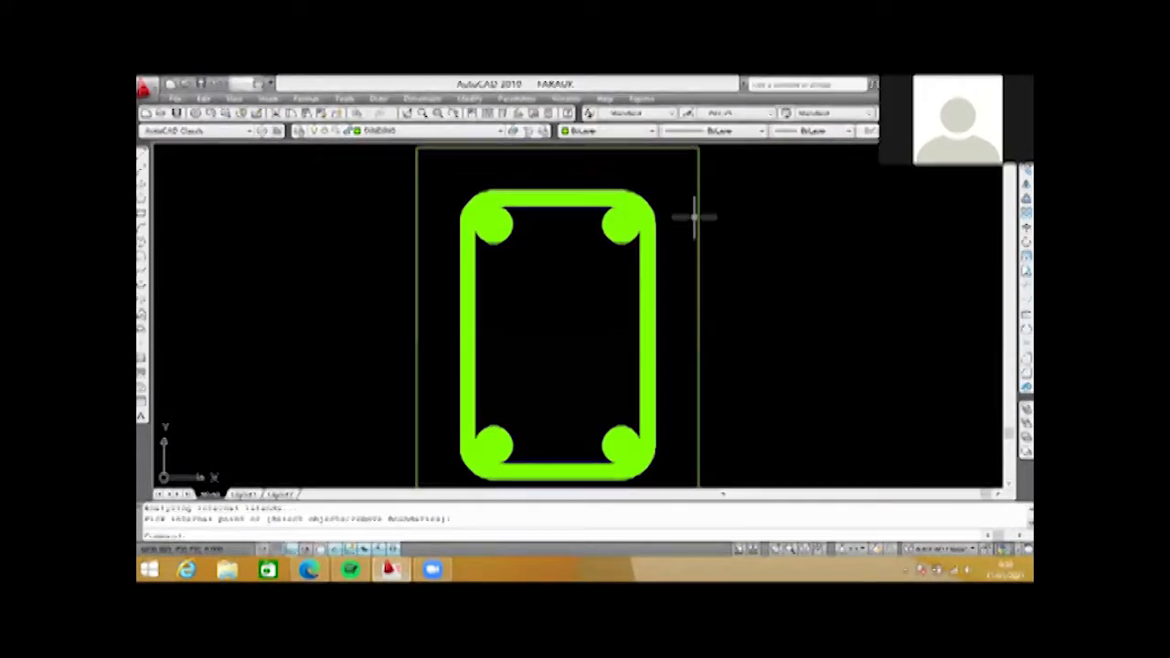
pyautogui.scroll(-2, 640, 225)
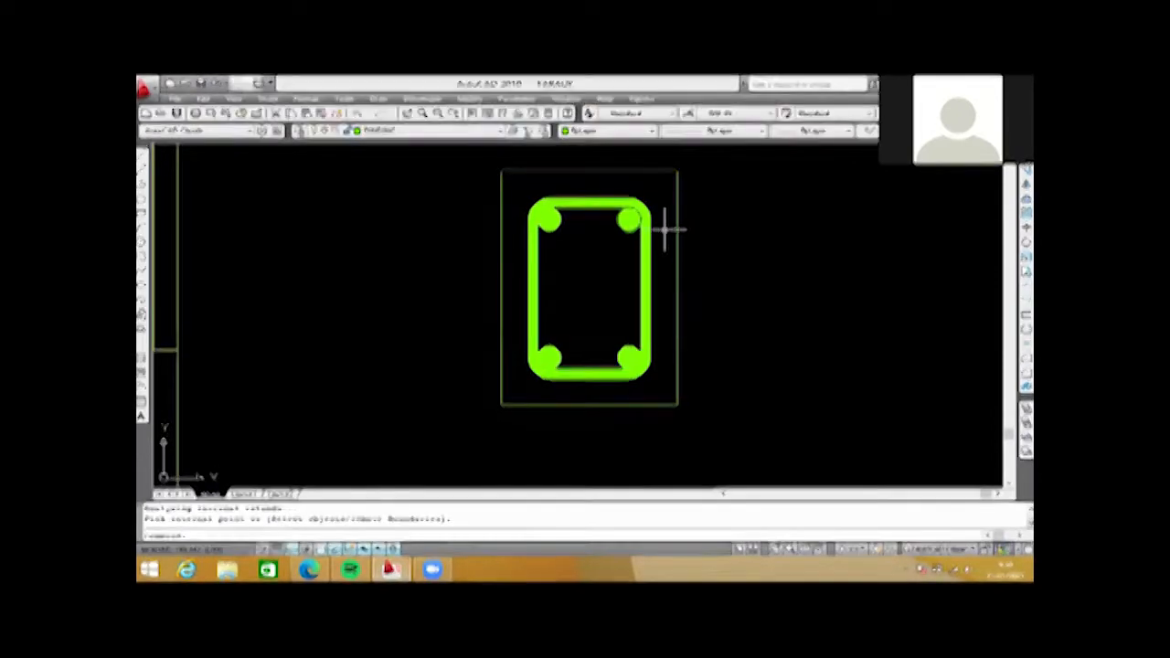
pyautogui.scroll(-2, 670, 230)
pyautogui.scroll(1, 674, 248)
pyautogui.scroll(-1, 615, 288)
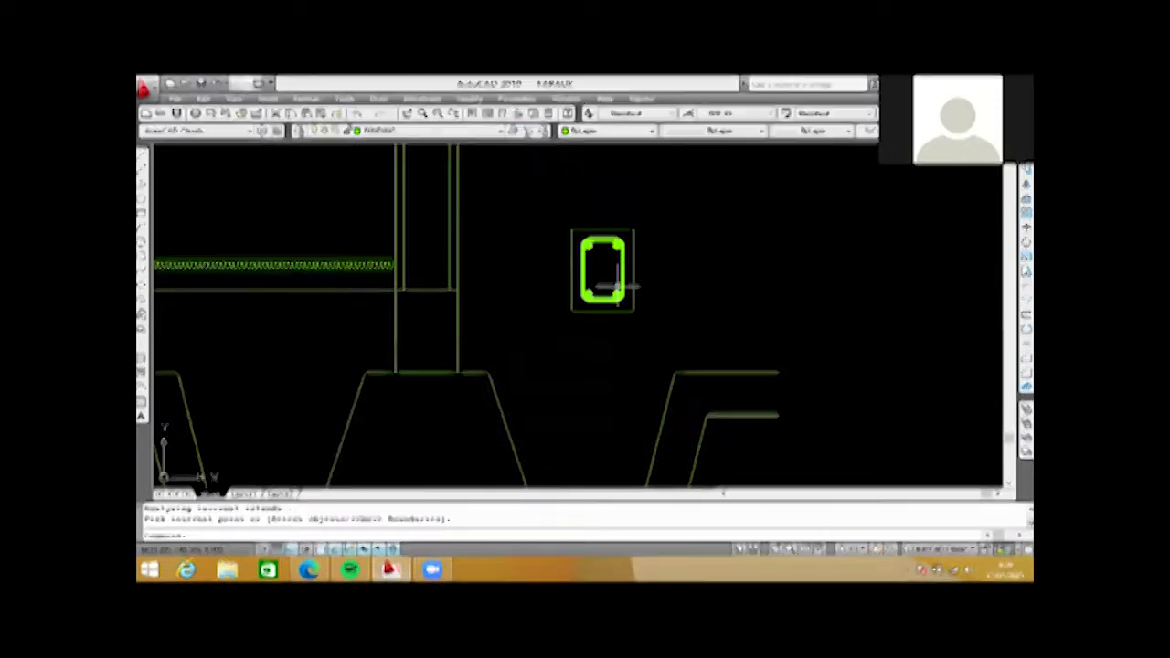
pyautogui.scroll(1, 620, 286)
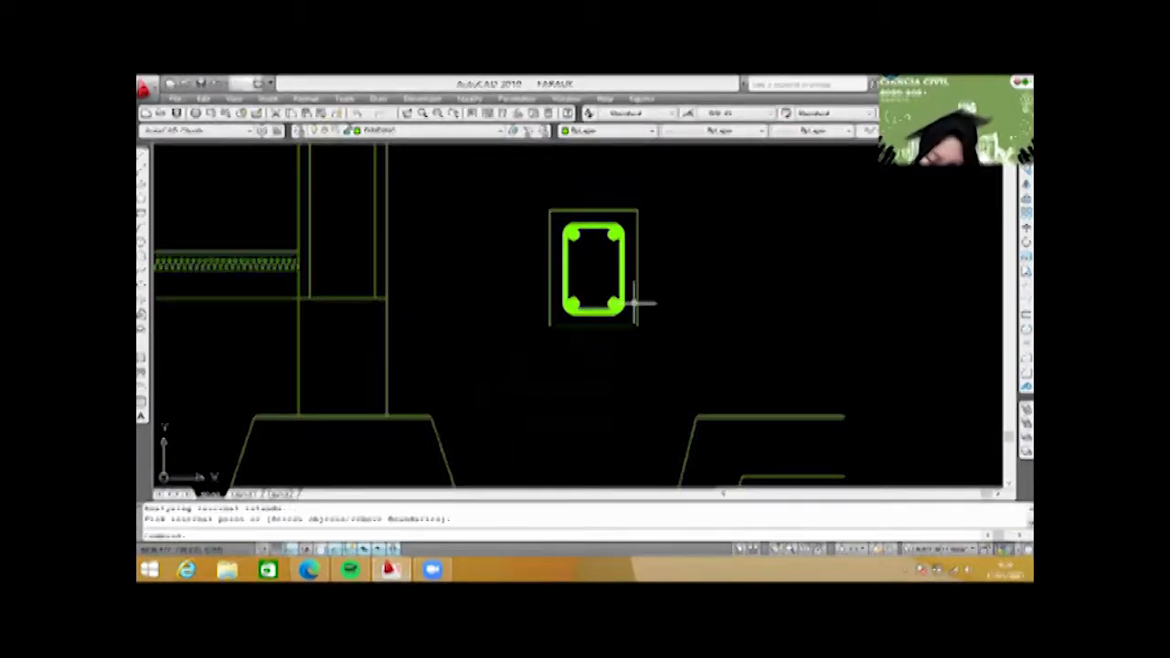
pyautogui.scroll(1, 624, 242)
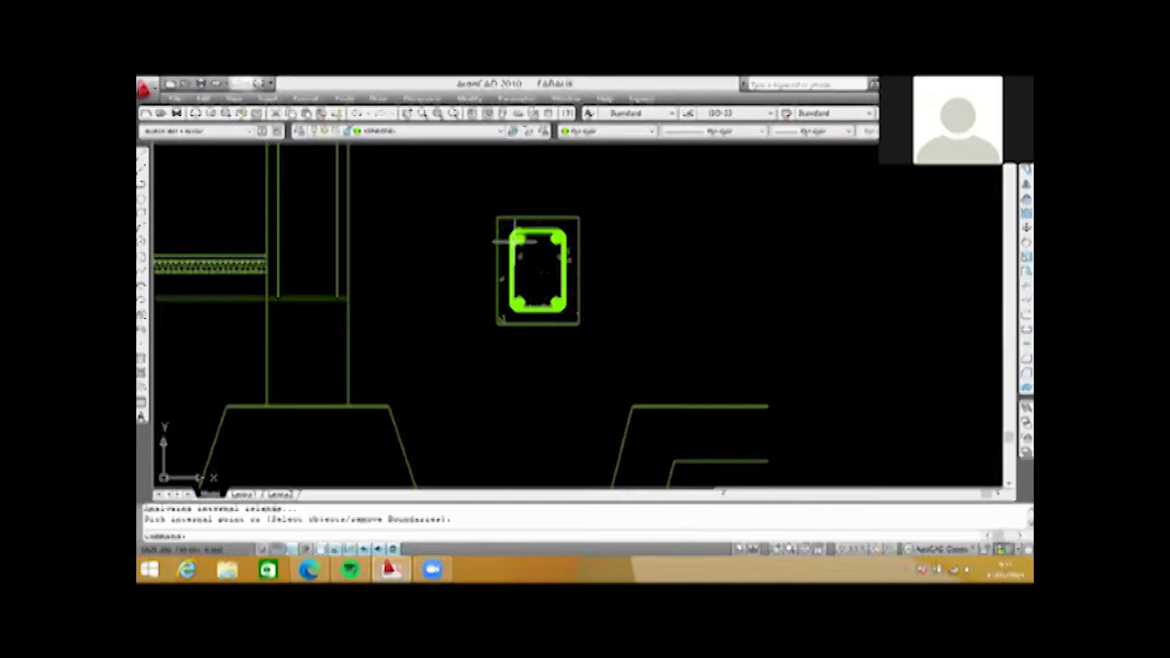
# - Move the reinforced beam section by its upper-left corner to the wall's lower-left corner, filling the gap above the foundation
pyautogui.scroll(-1, 676, 270)
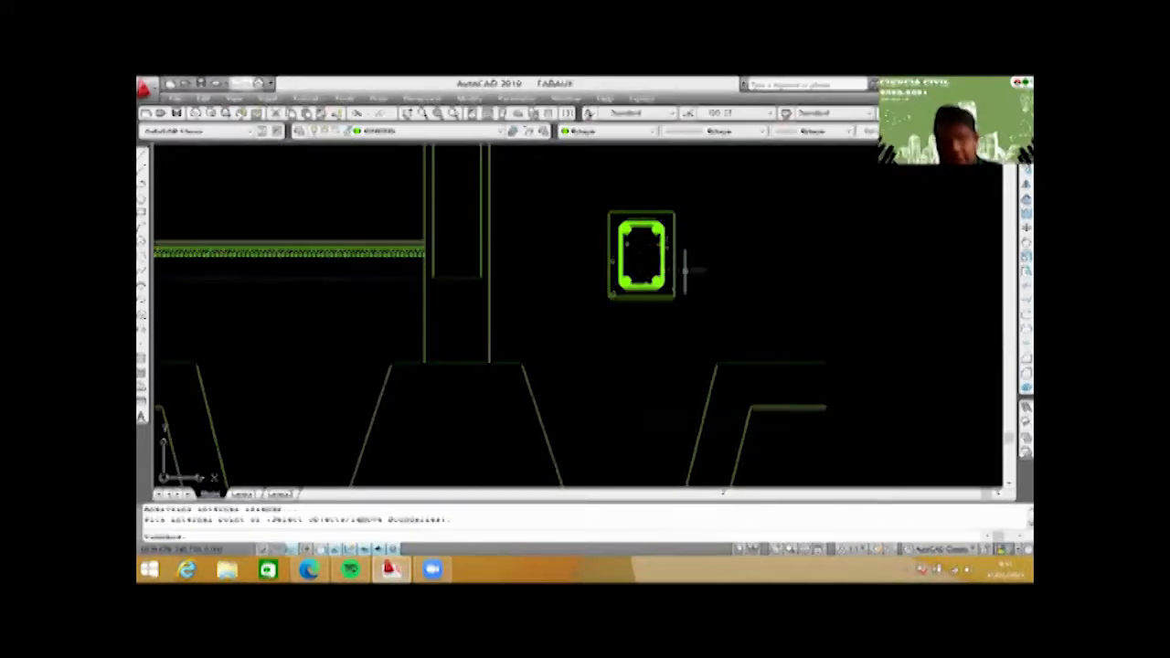
pyautogui.scroll(-2, 494, 242)
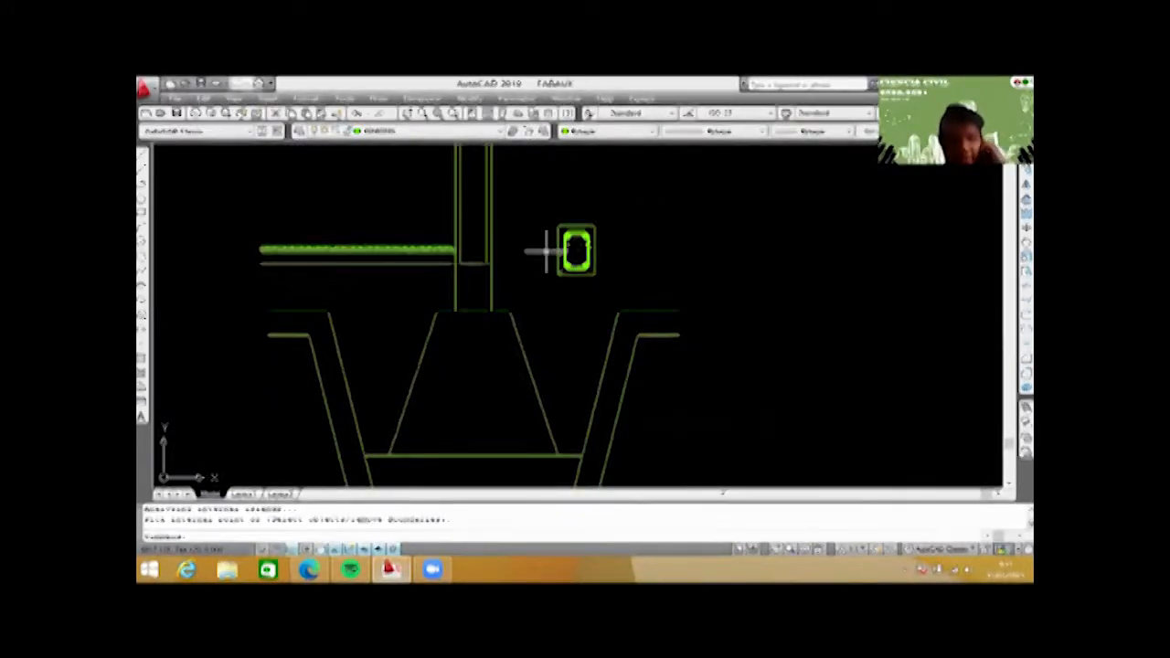
pyautogui.scroll(2, 546, 249)
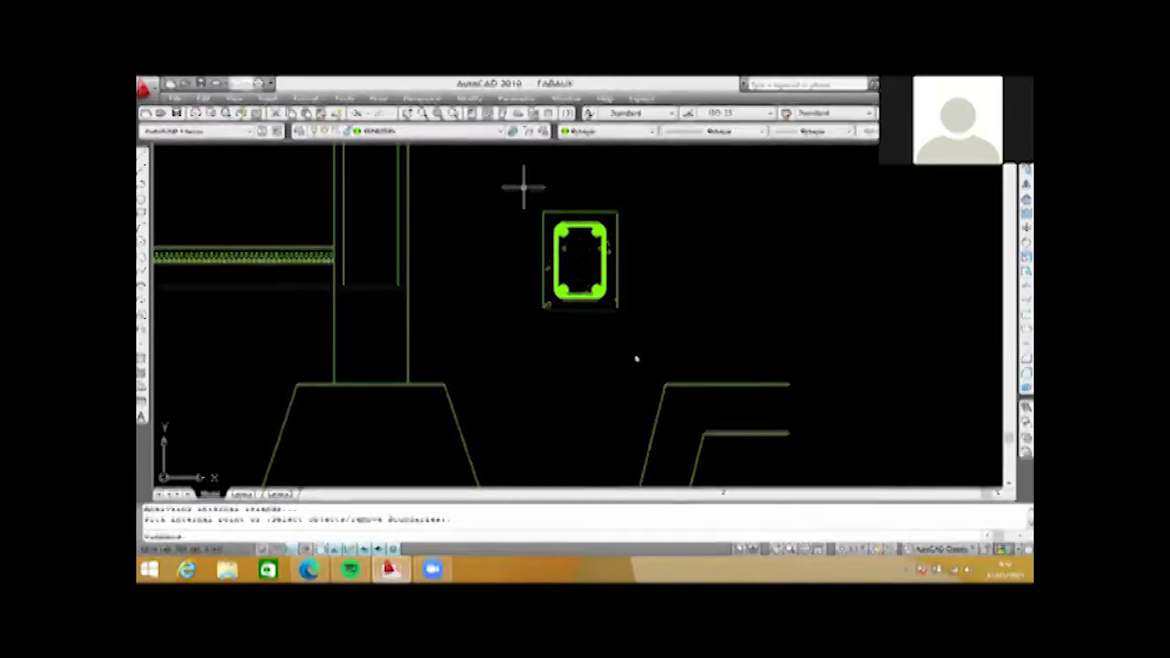
pyautogui.click(522, 185)
pyautogui.click(640, 363)
pyautogui.write('m')
pyautogui.press('Return')
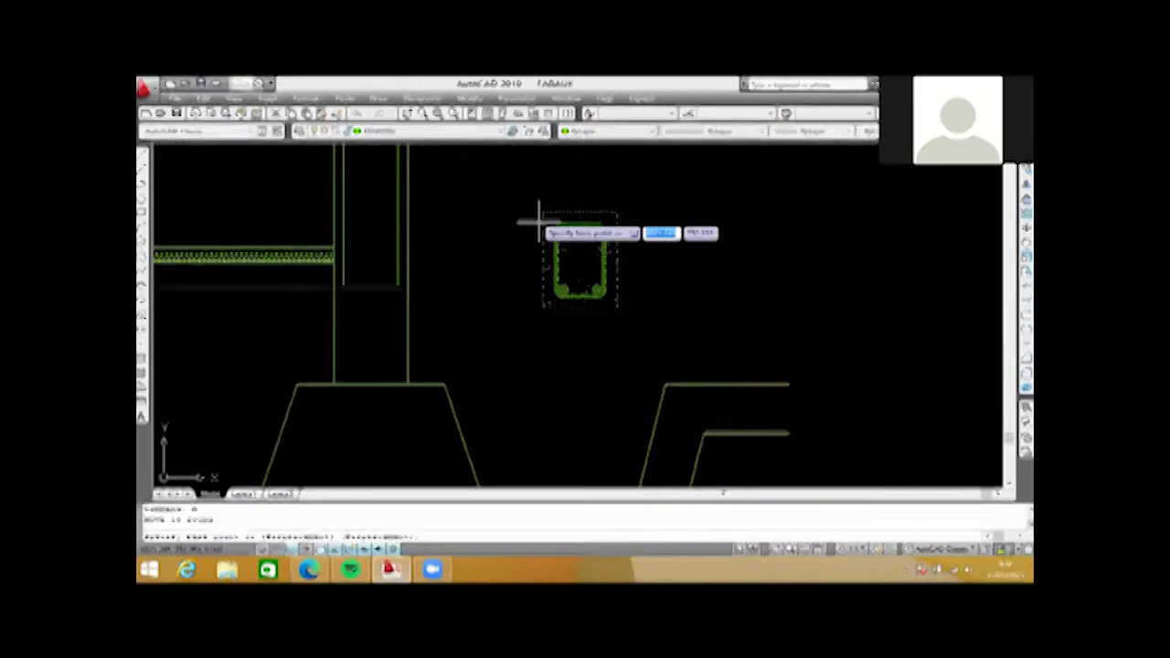
pyautogui.click(543, 216)
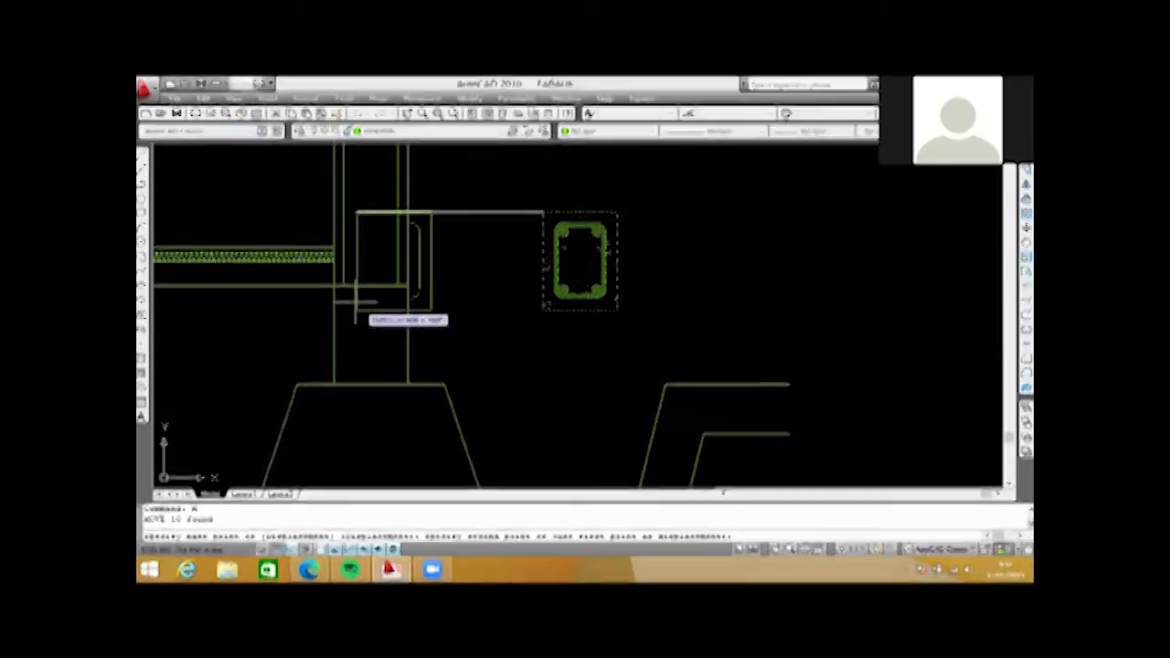
pyautogui.click(335, 286)
pyautogui.scroll(-8, 512, 264)
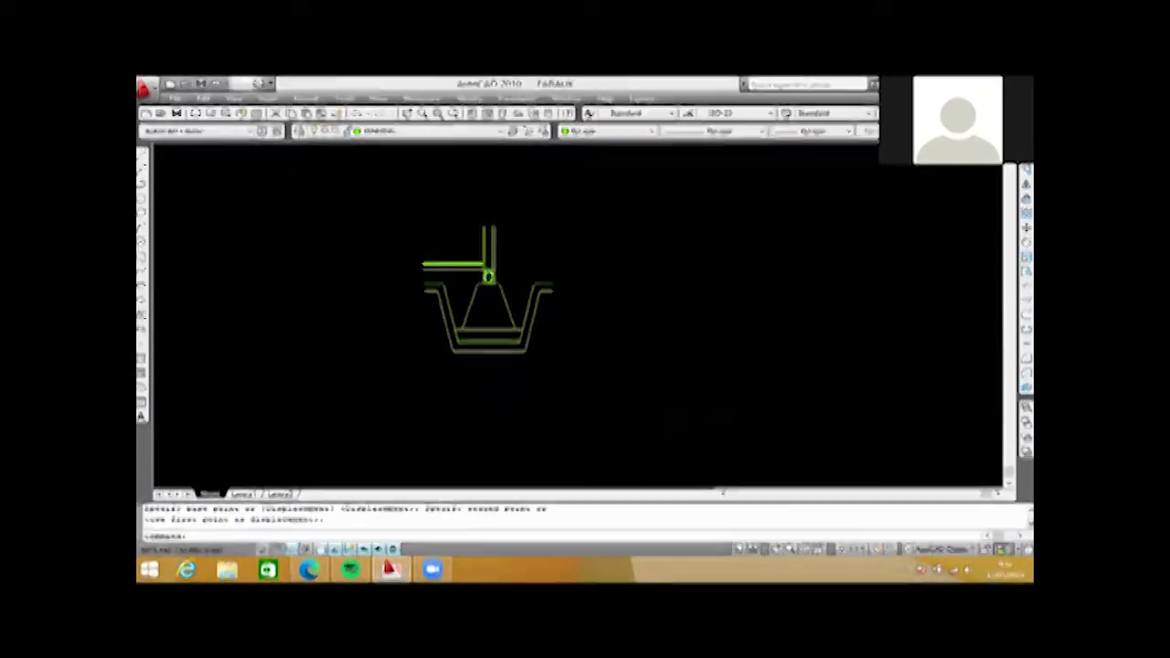
pyautogui.scroll(-3, 510, 263)
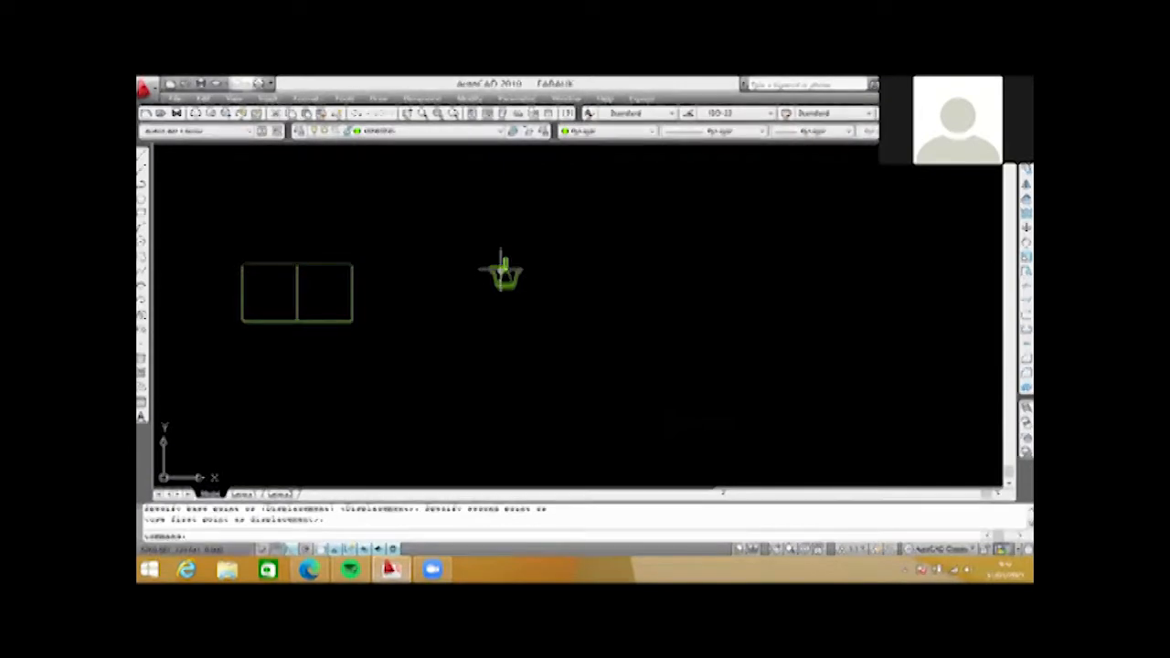
pyautogui.scroll(3, 502, 272)
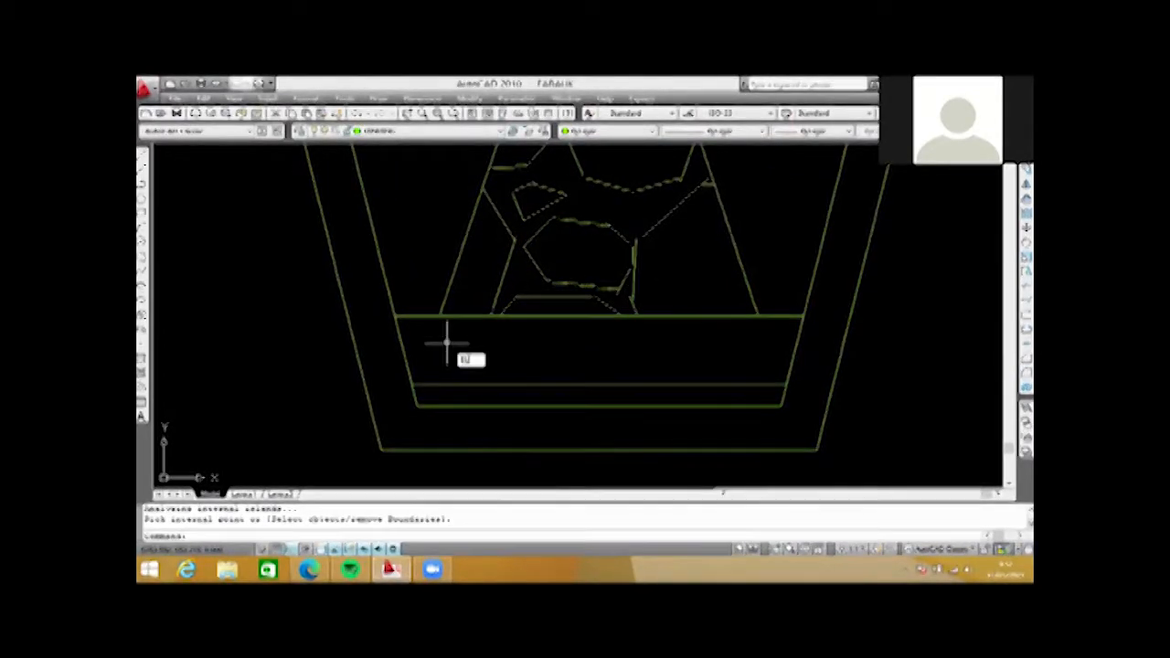
pyautogui.press('Return')
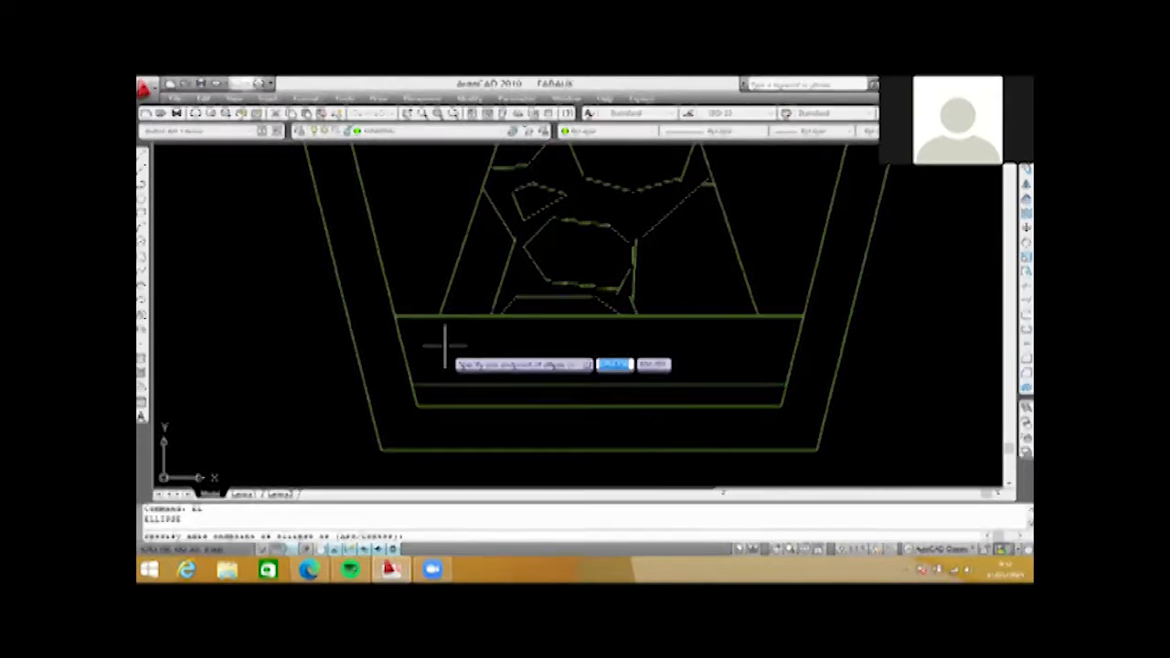
pyautogui.press('Escape')
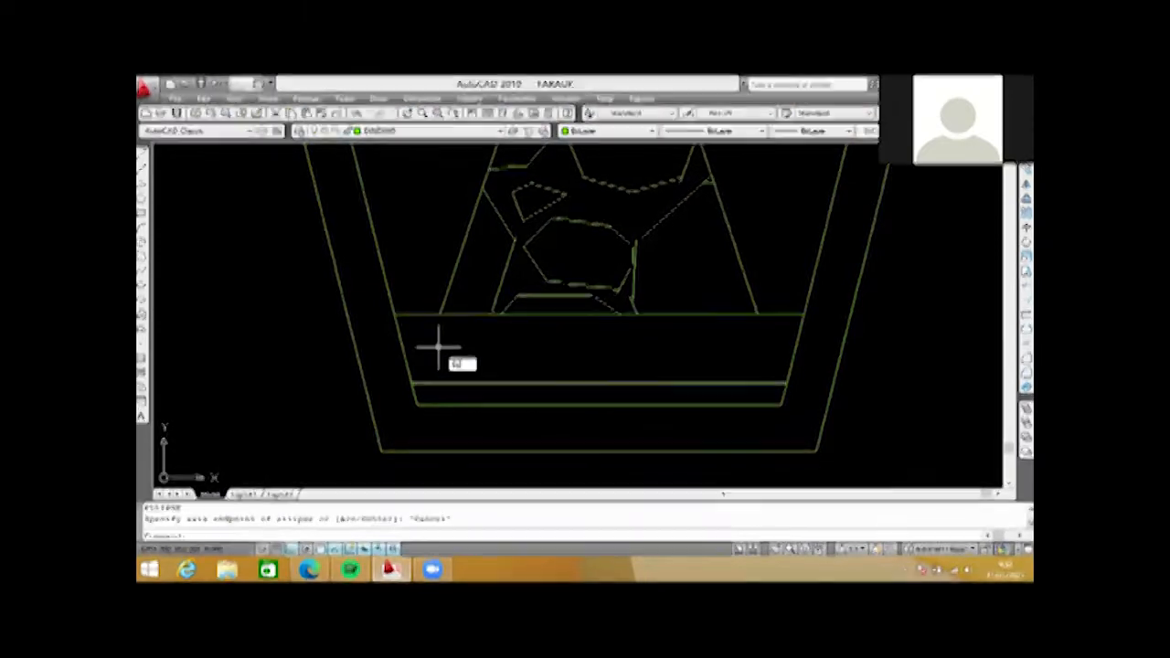
pyautogui.scroll(3, 438, 347)
pyautogui.write('el')
pyautogui.press('Return')
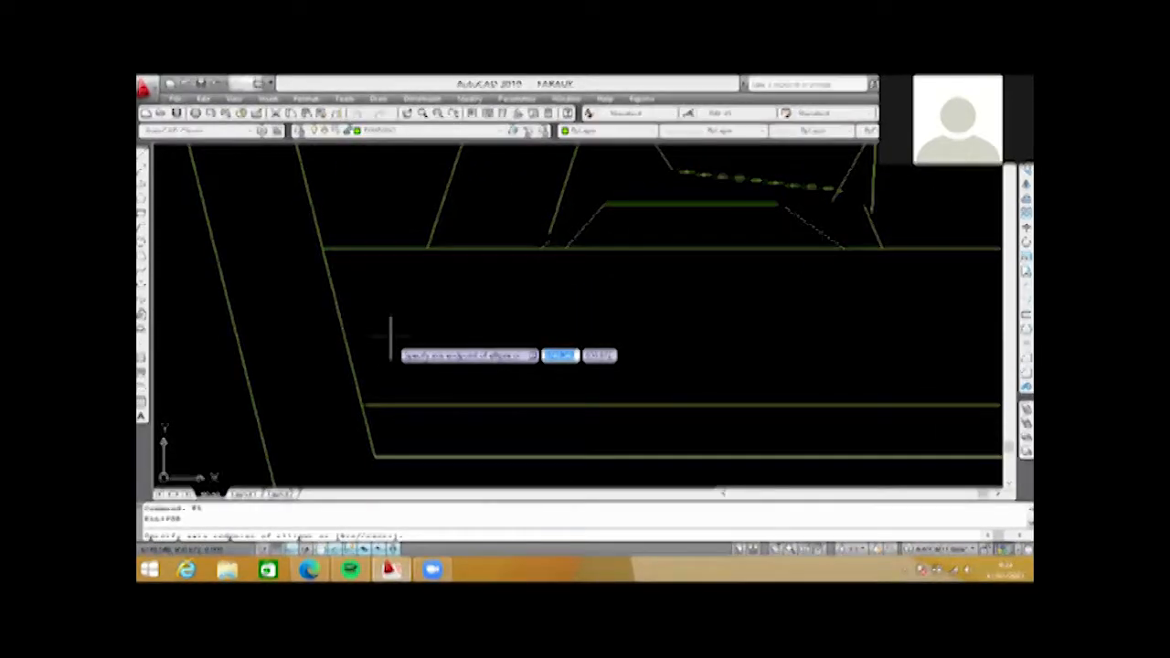
pyautogui.click(390, 337)
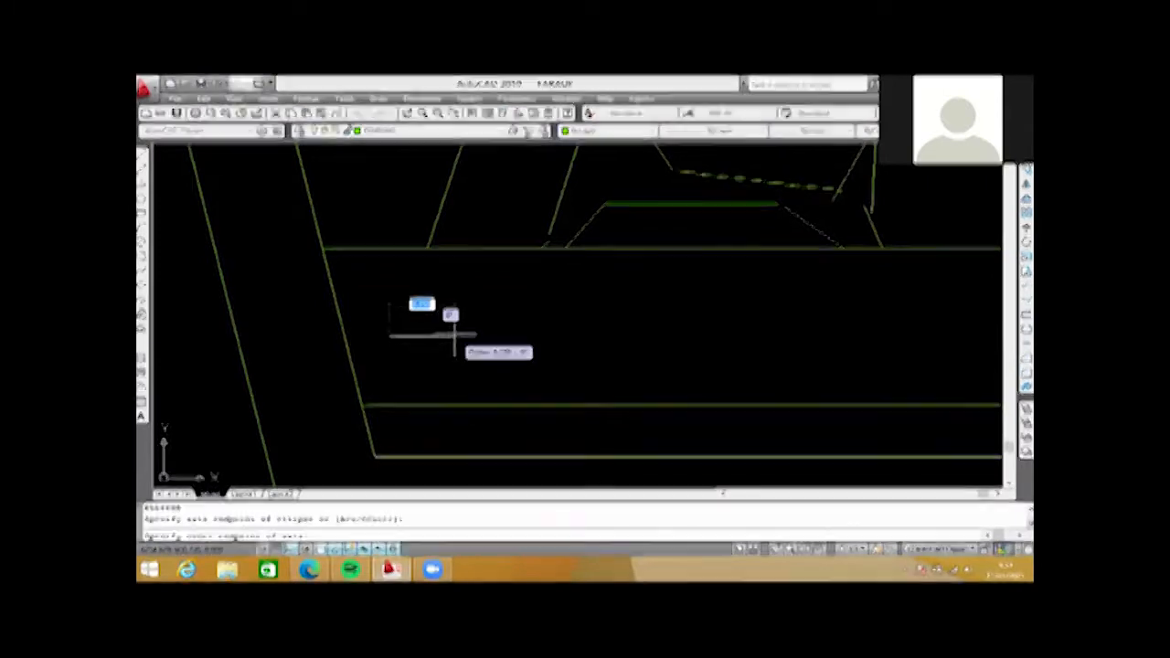
pyautogui.click(454, 337)
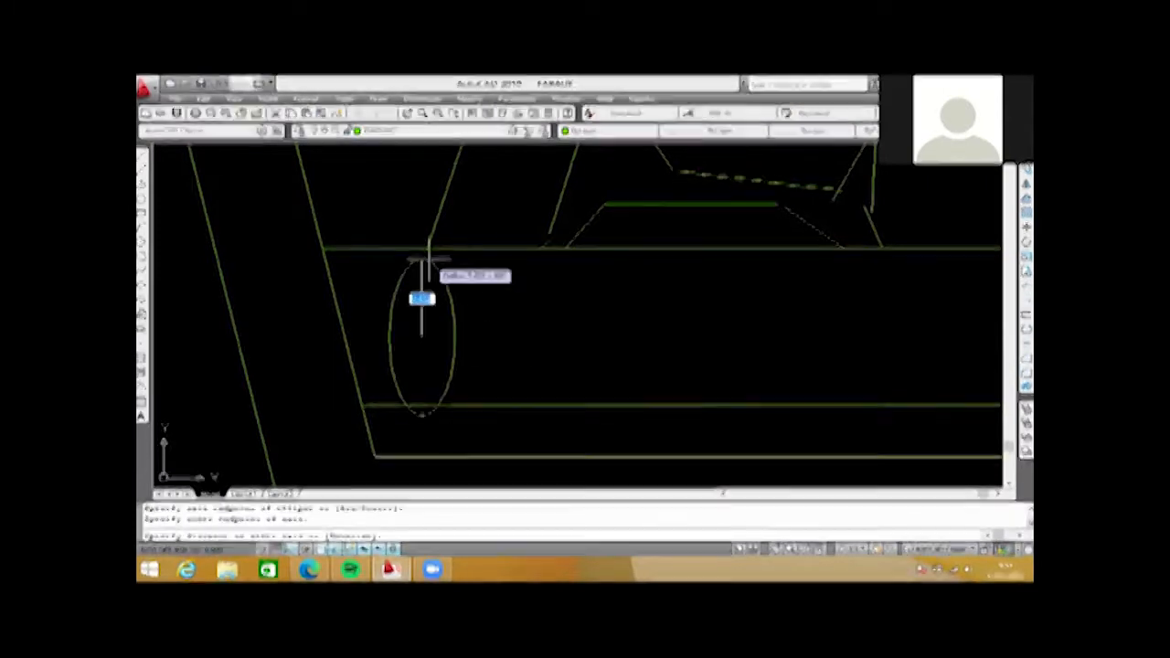
pyautogui.press('Escape')
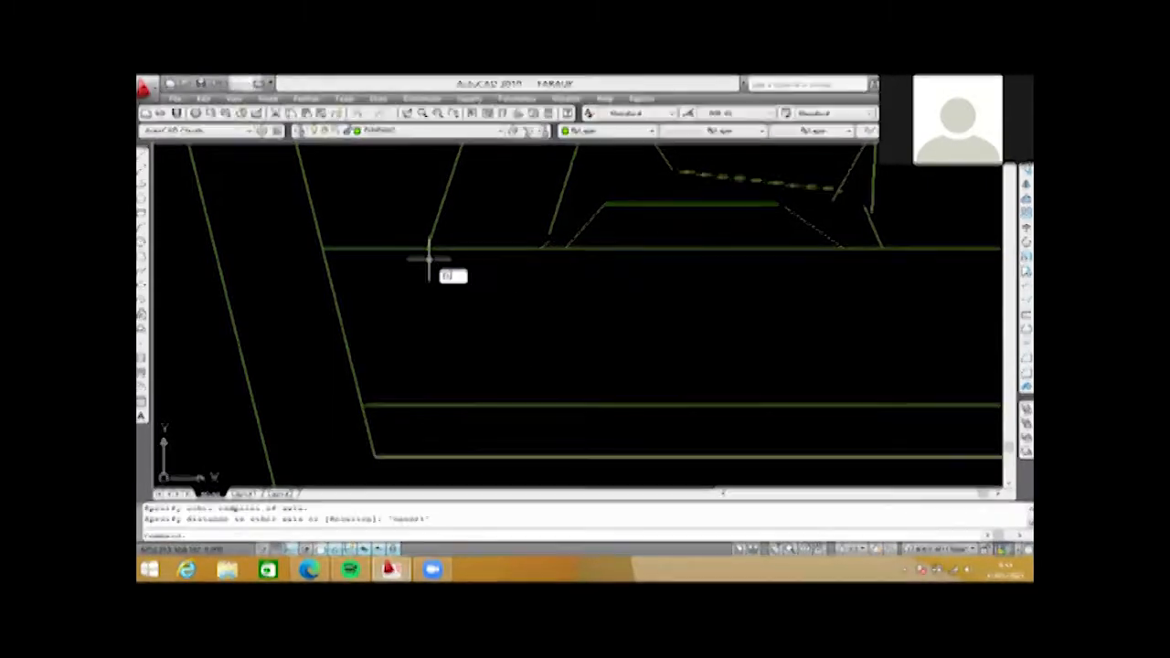
# - Try a narrow upright ellipse at the left end of the band beneath the foundation trapezoid, and undo it
pyautogui.write('el')
pyautogui.press('Return')
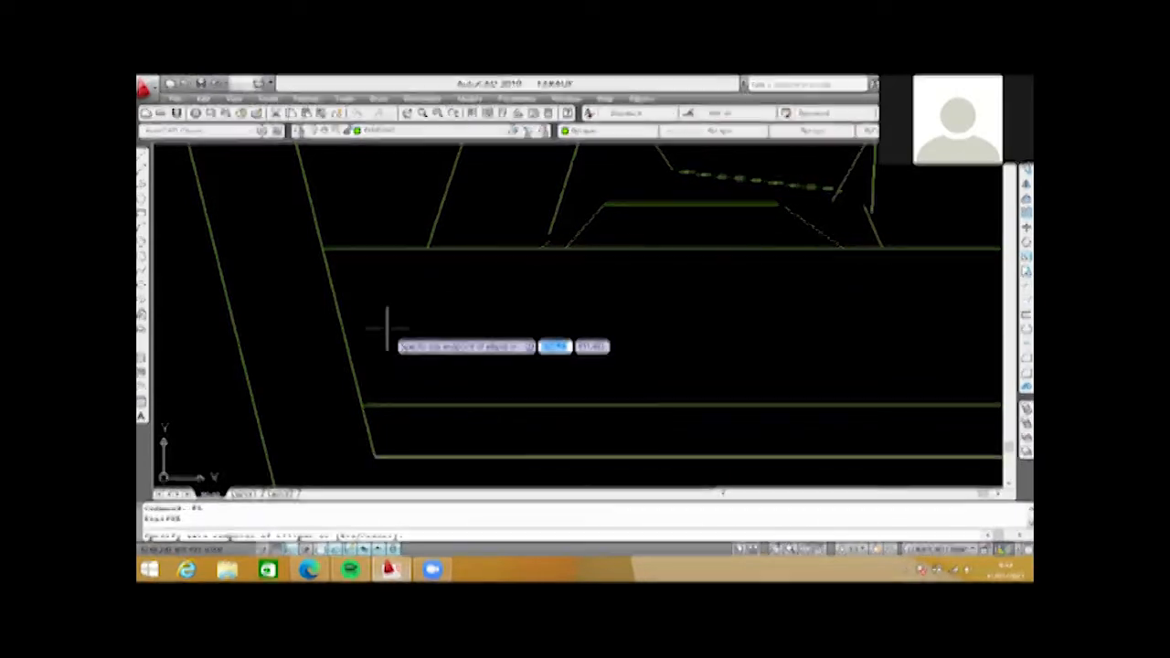
pyautogui.click(387, 329)
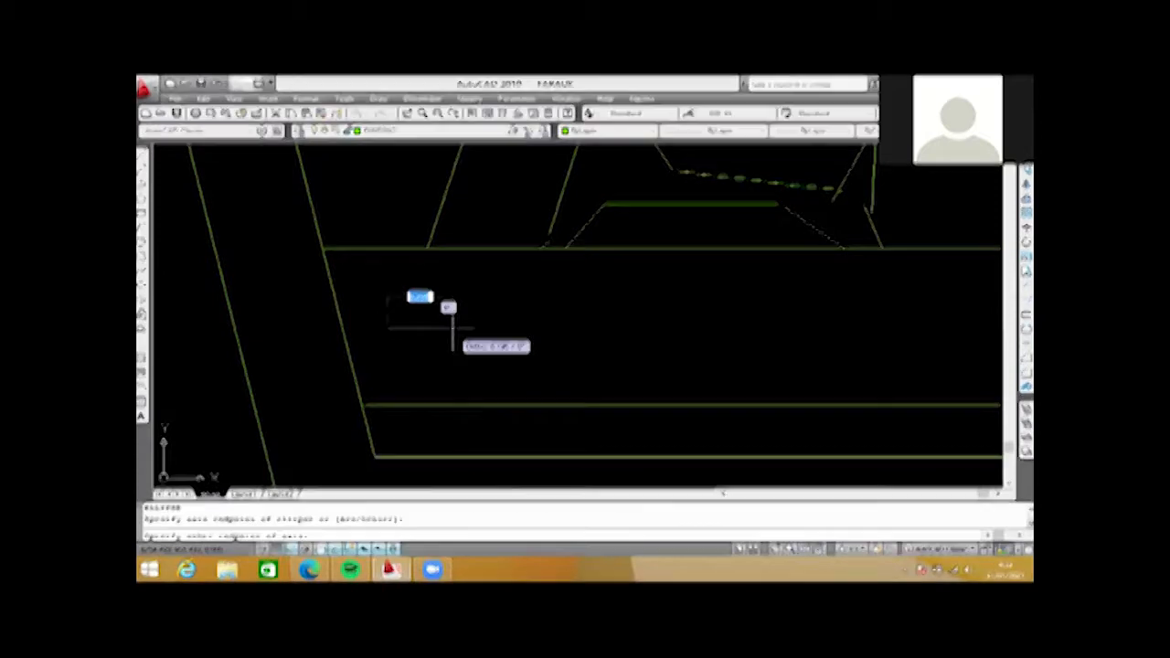
pyautogui.click(446, 328)
pyautogui.scroll(2, 409, 272)
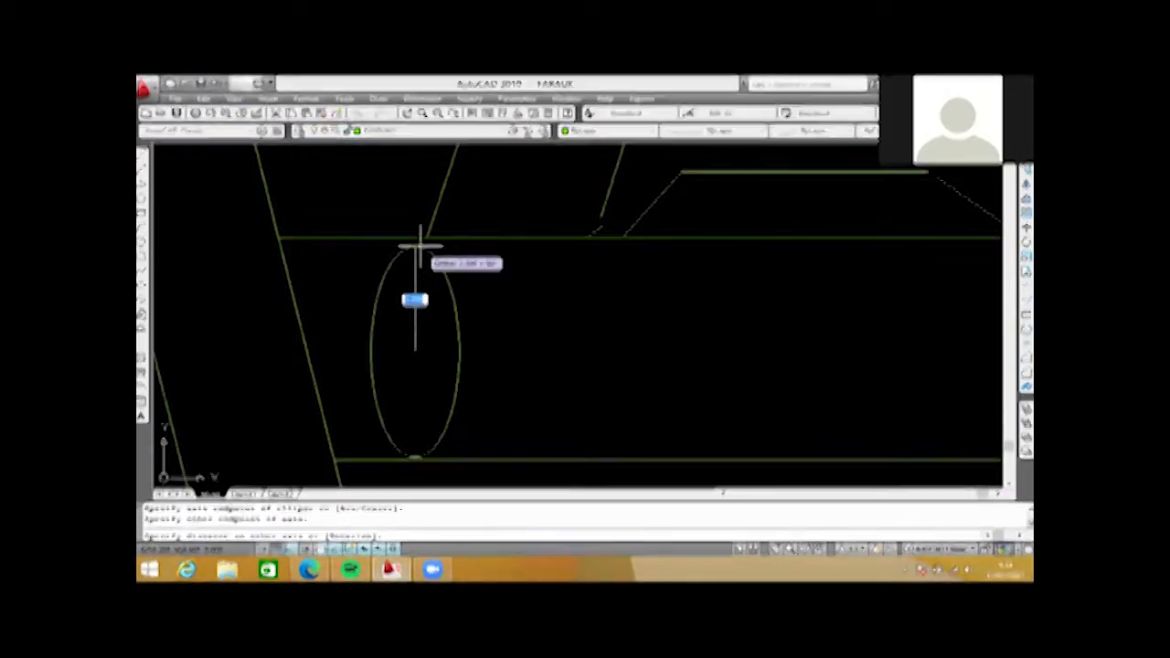
pyautogui.click(421, 246)
pyautogui.scroll(-2, 384, 279)
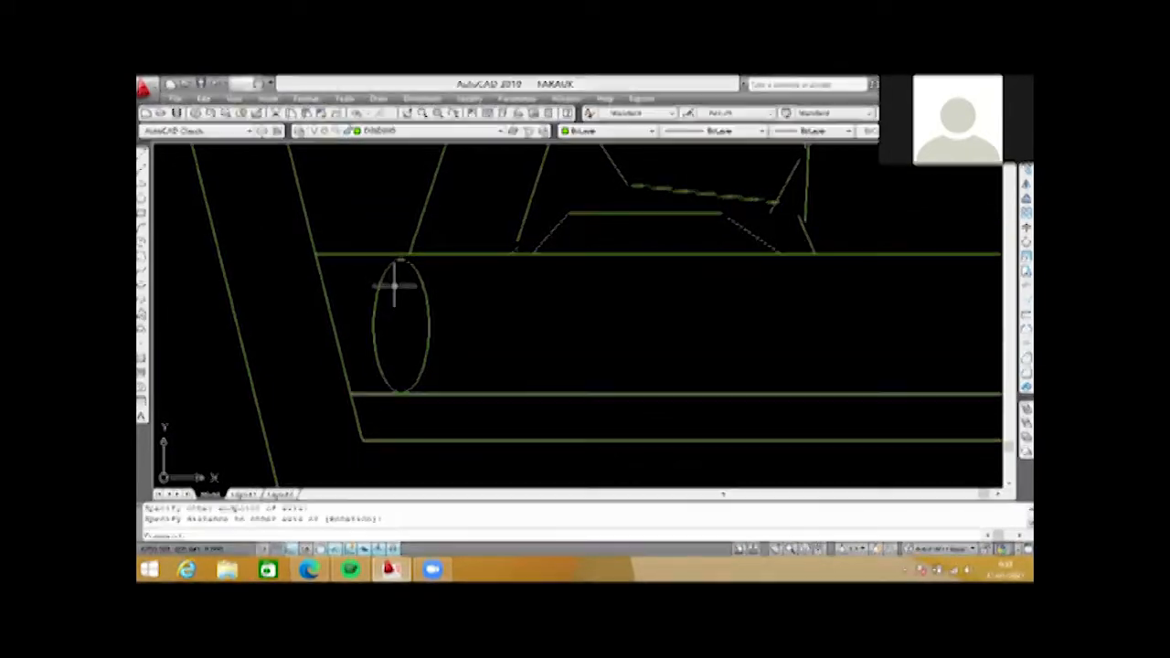
pyautogui.press('Escape')
pyautogui.scroll(2, 415, 298)
pyautogui.hotkey('ctrl', 'z')
pyautogui.hotkey('ctrl', 'z')
# - Draw a narrow upright ellipse nearly as tall as the band beneath the foundation trapezoid, at the band's left end
pyautogui.write('el')
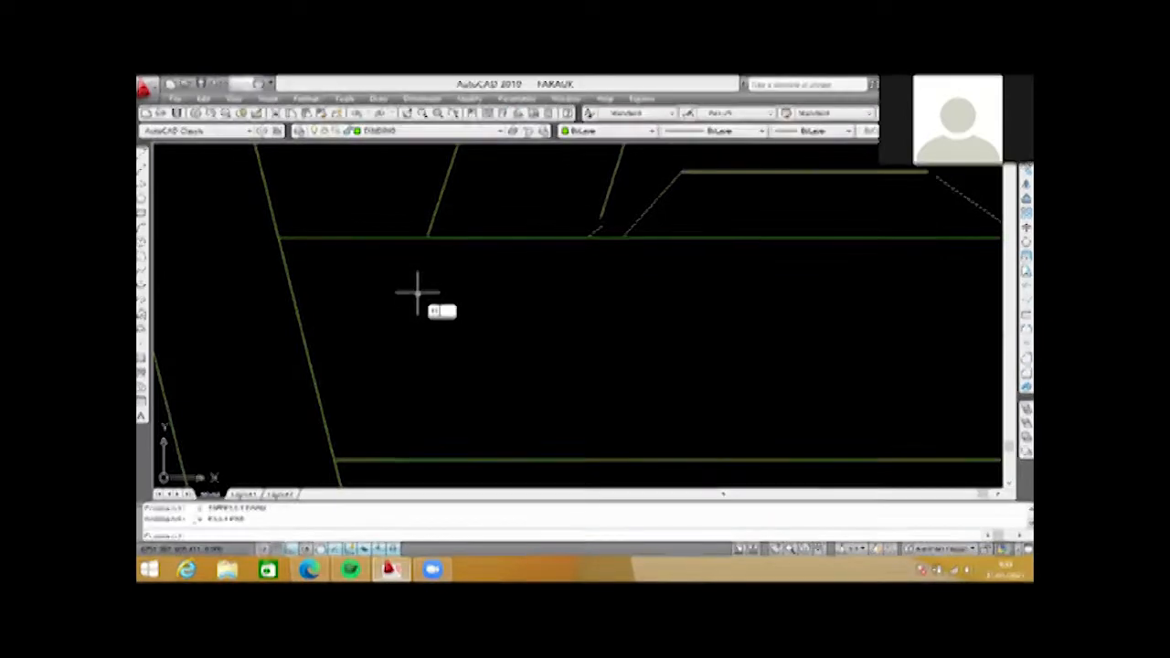
pyautogui.press('Return')
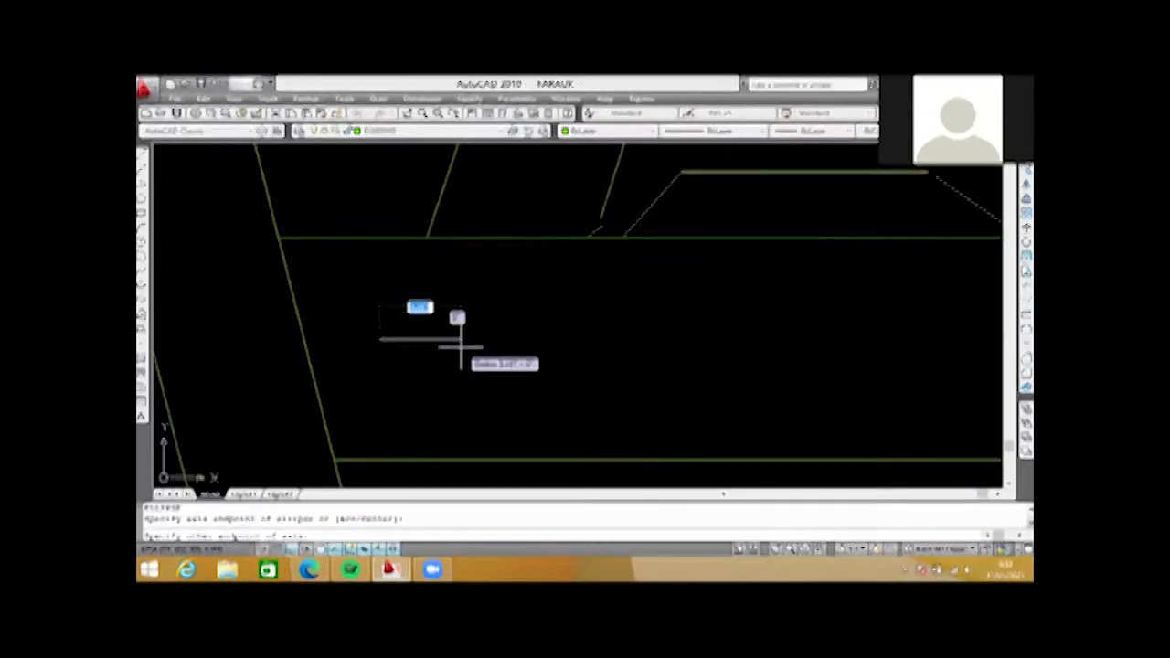
pyautogui.click(459, 346)
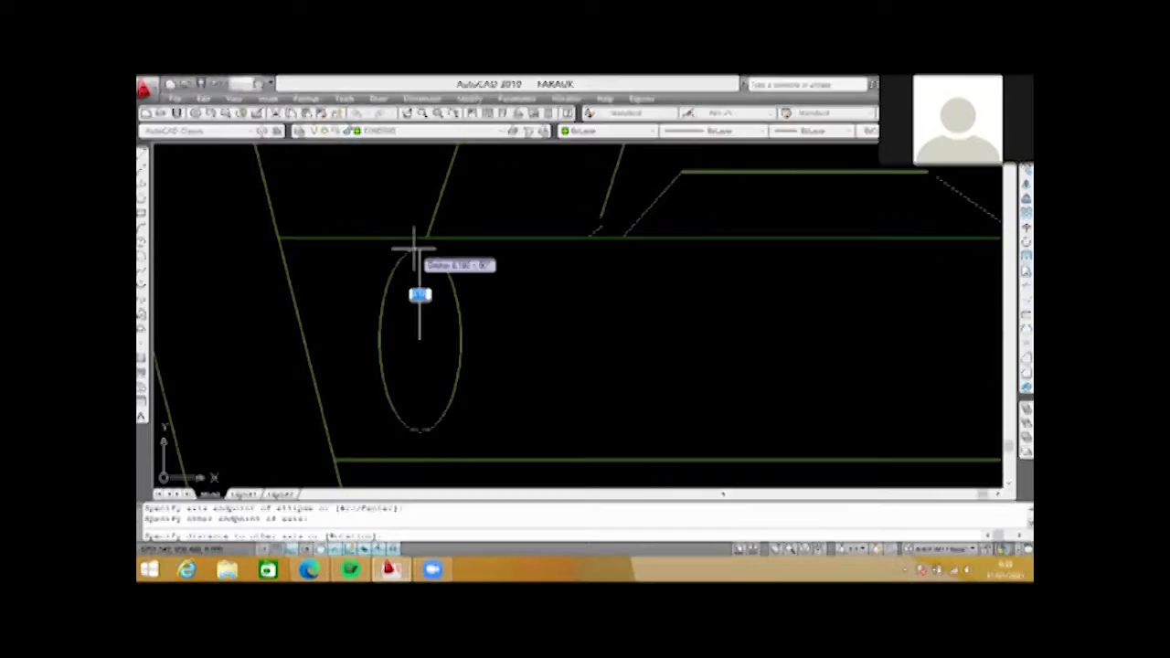
pyautogui.scroll(1, 412, 247)
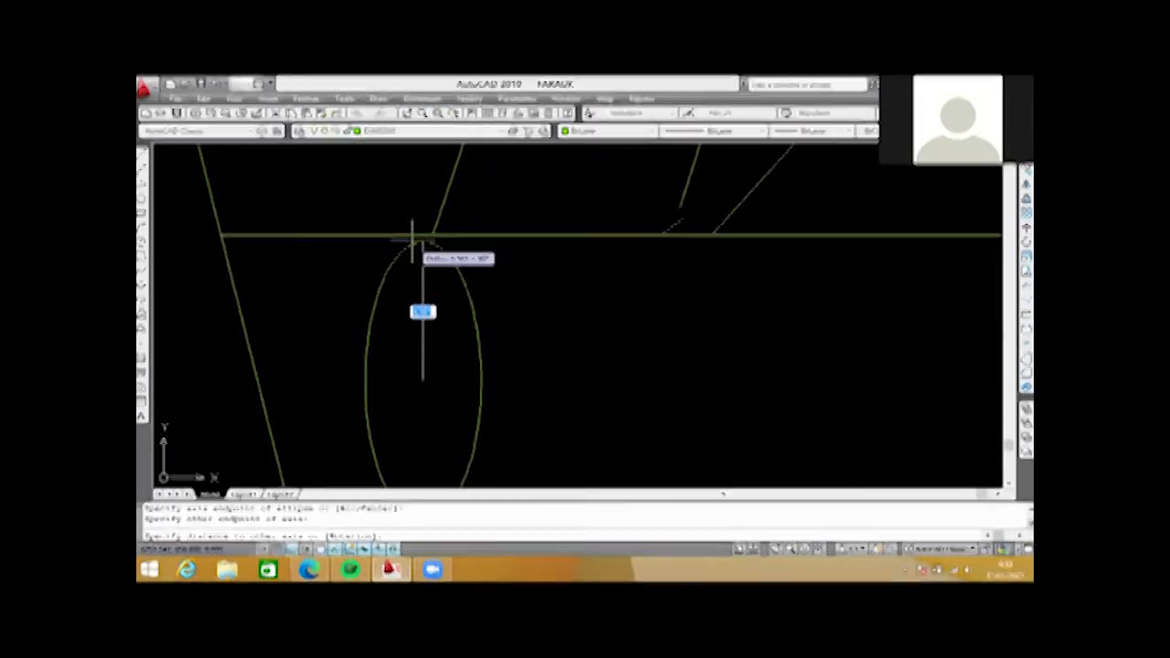
pyautogui.click(414, 238)
pyautogui.scroll(-6, 434, 278)
pyautogui.scroll(2, 422, 274)
# - Move the ellipse slightly down so it sits centred between the band's upper and lower lines
pyautogui.click(416, 262)
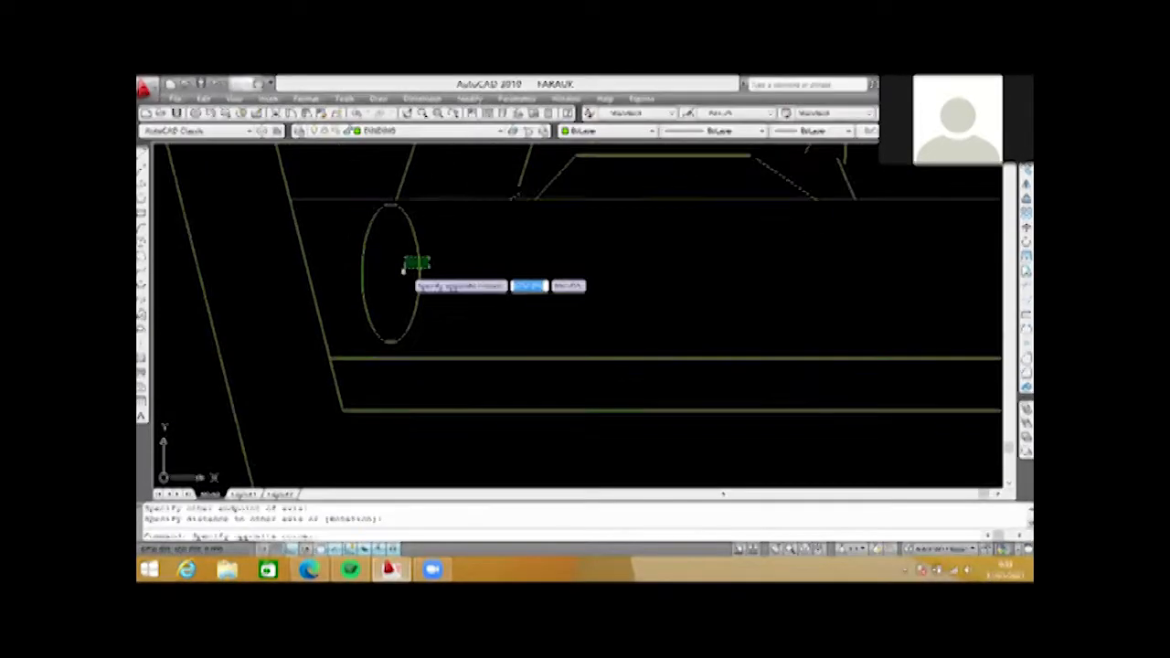
pyautogui.click(404, 268)
pyautogui.write('m')
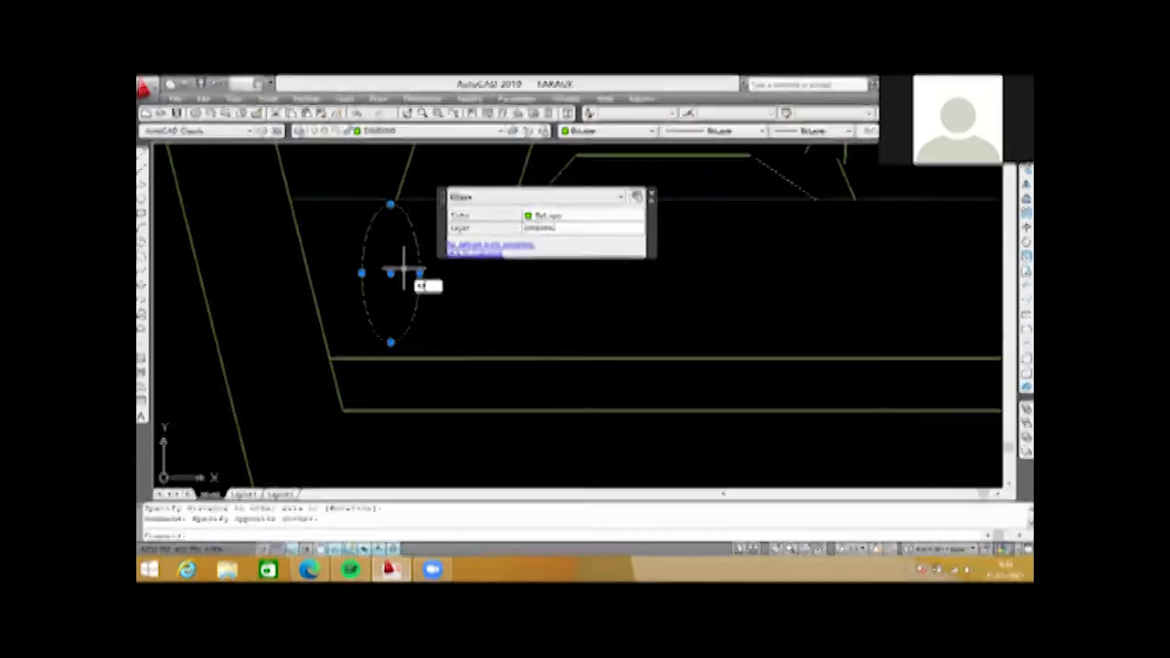
pyautogui.press('Return')
pyautogui.click(443, 261)
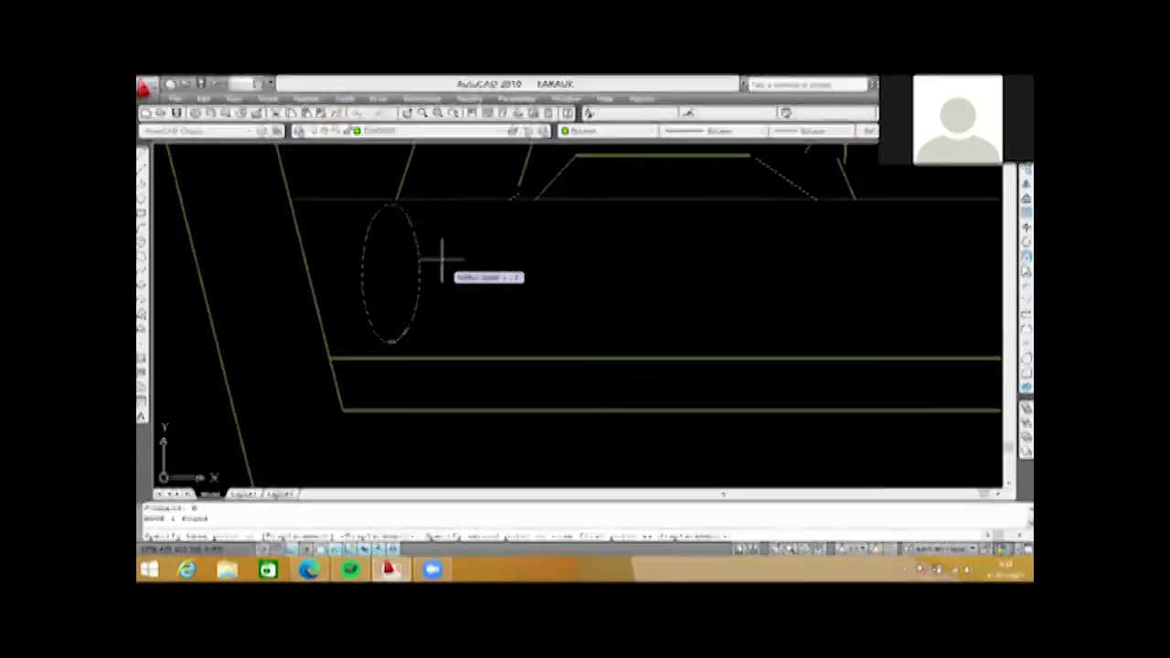
pyautogui.click(451, 261)
# - Copy the ellipse repeatedly side by side to form a row along the band beneath the foundation
pyautogui.click(419, 283)
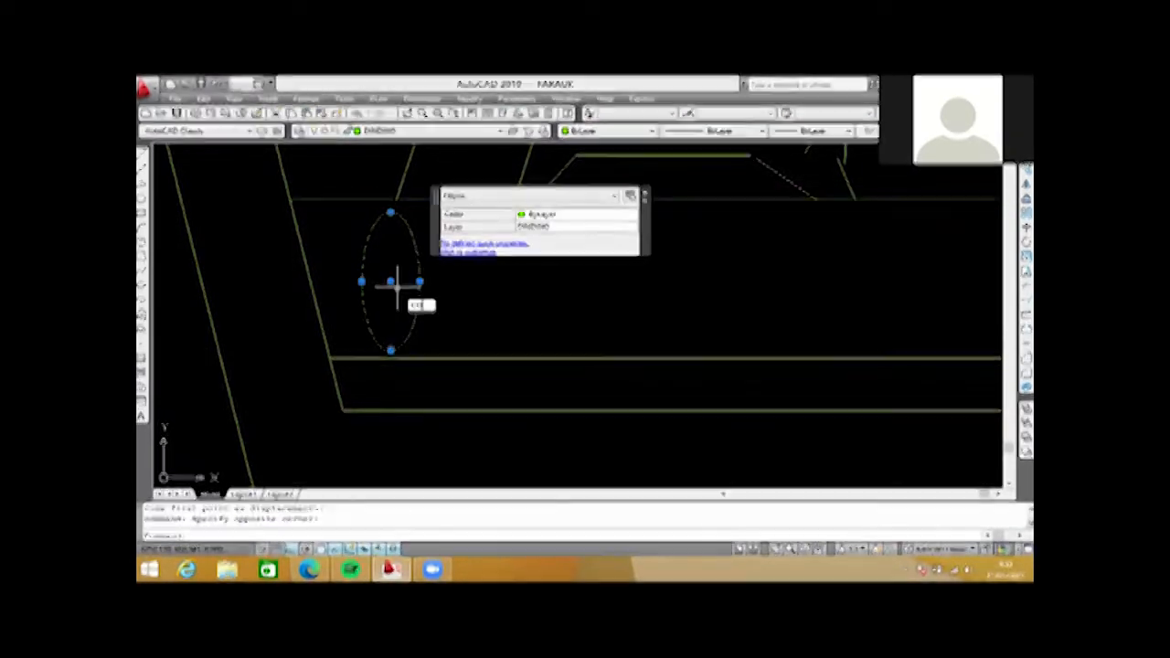
pyautogui.press('Escape')
pyautogui.click(419, 279)
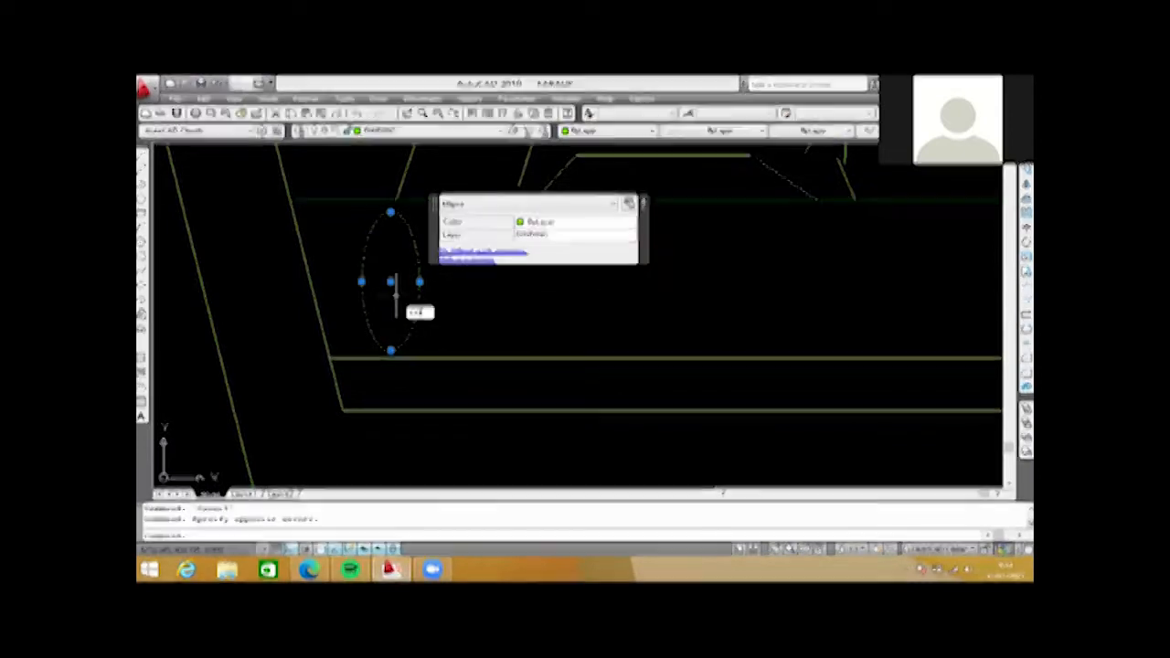
pyautogui.press('Return')
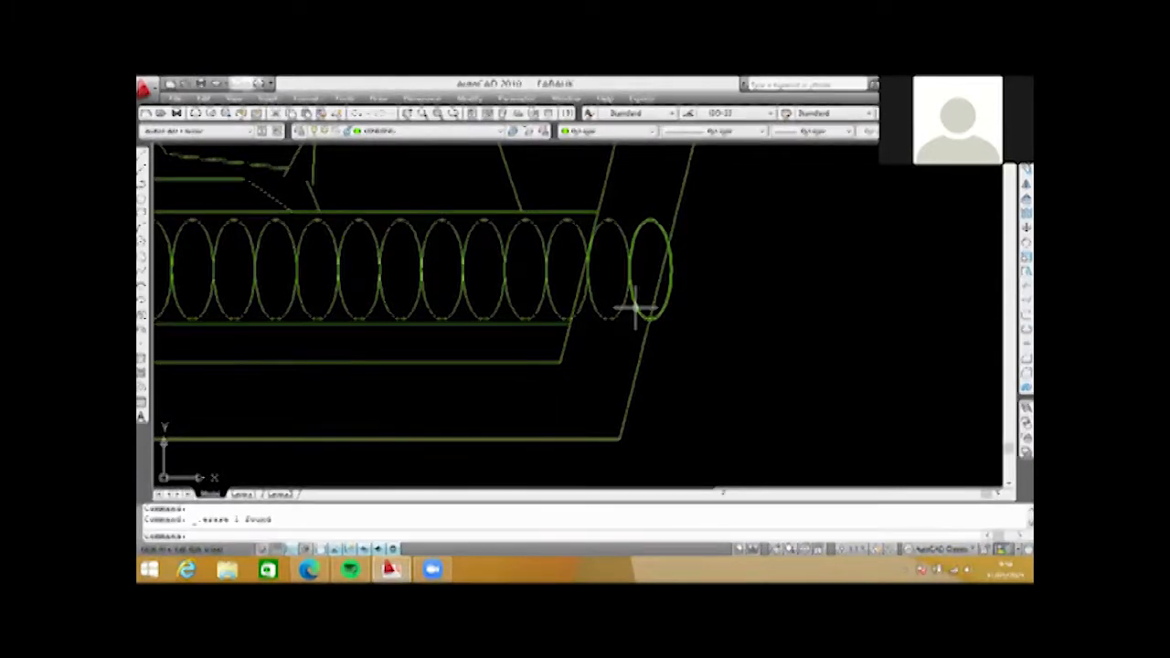
# - Try to move the complete foundation detail
pyautogui.scroll(-8, 632, 308)
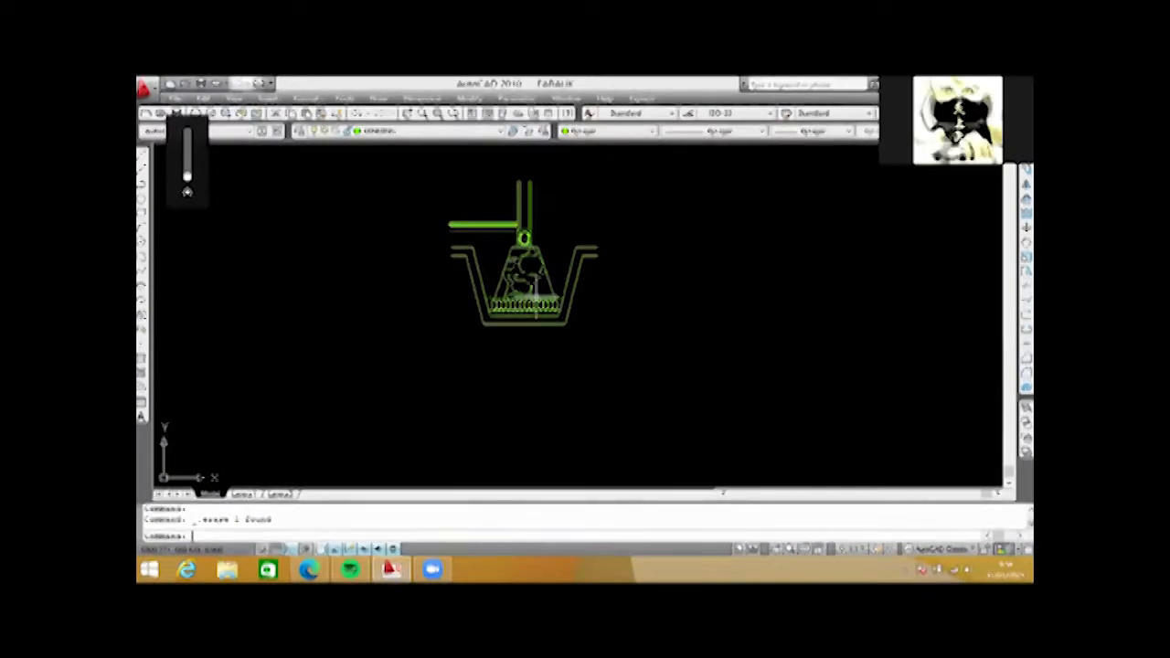
pyautogui.scroll(-4, 597, 313)
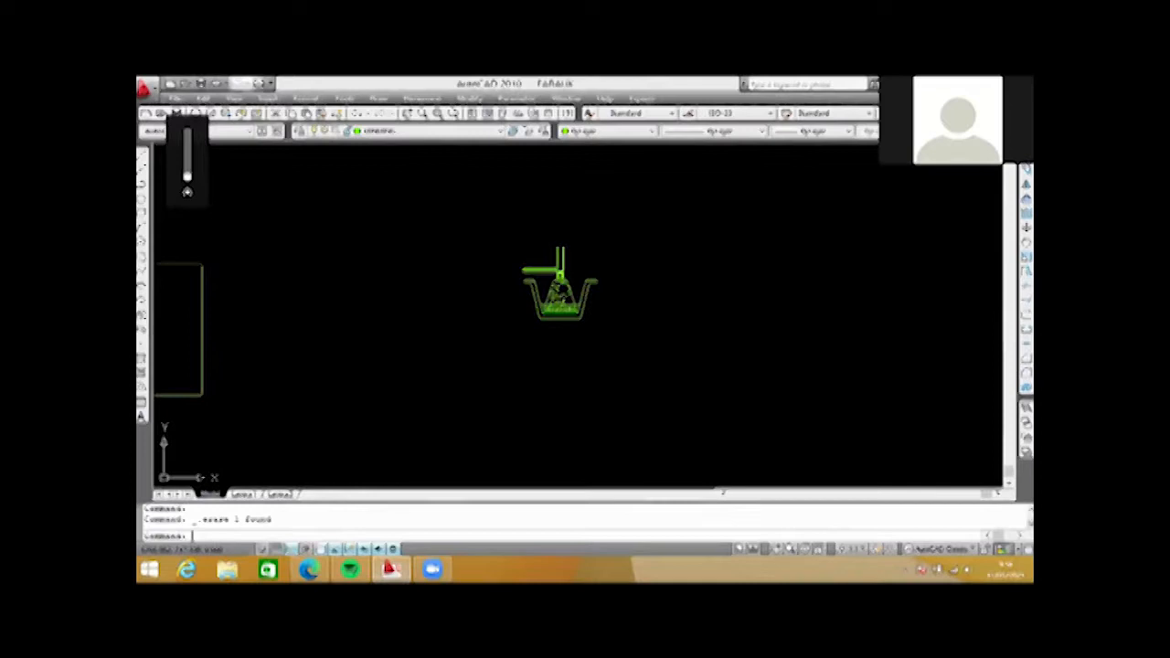
pyautogui.scroll(-1, 216, 172)
pyautogui.moveTo(216, 209); pyautogui.dragTo(556, 173, button='middle')
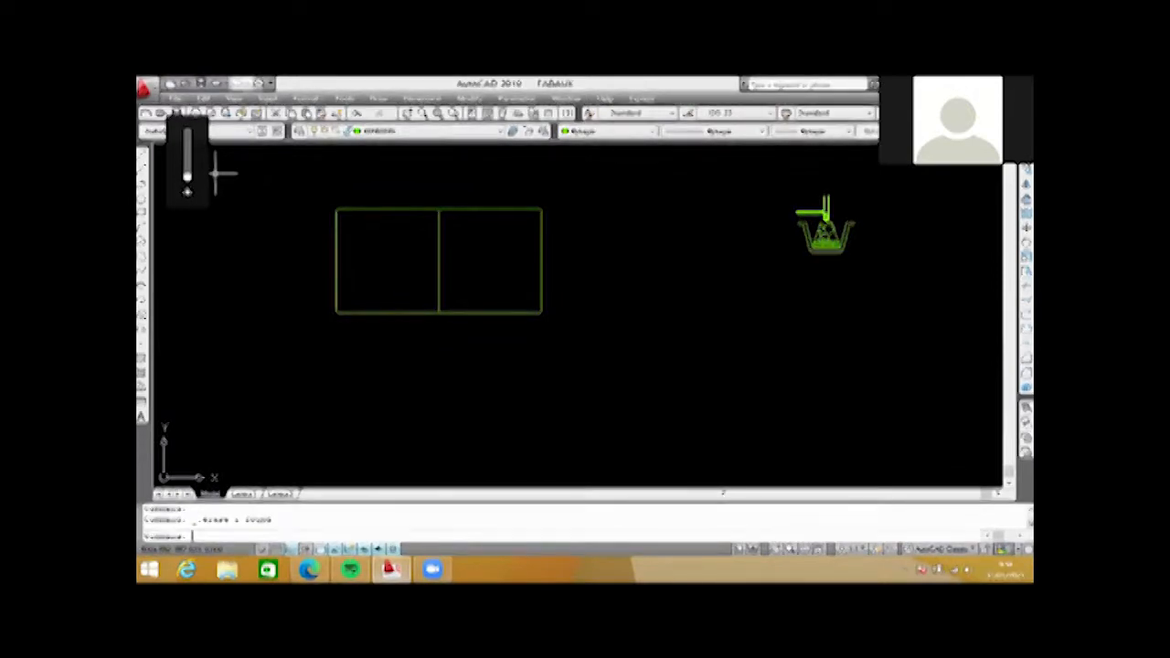
pyautogui.scroll(1, 877, 210)
pyautogui.moveTo(877, 209); pyautogui.dragTo(585, 259, button='middle')
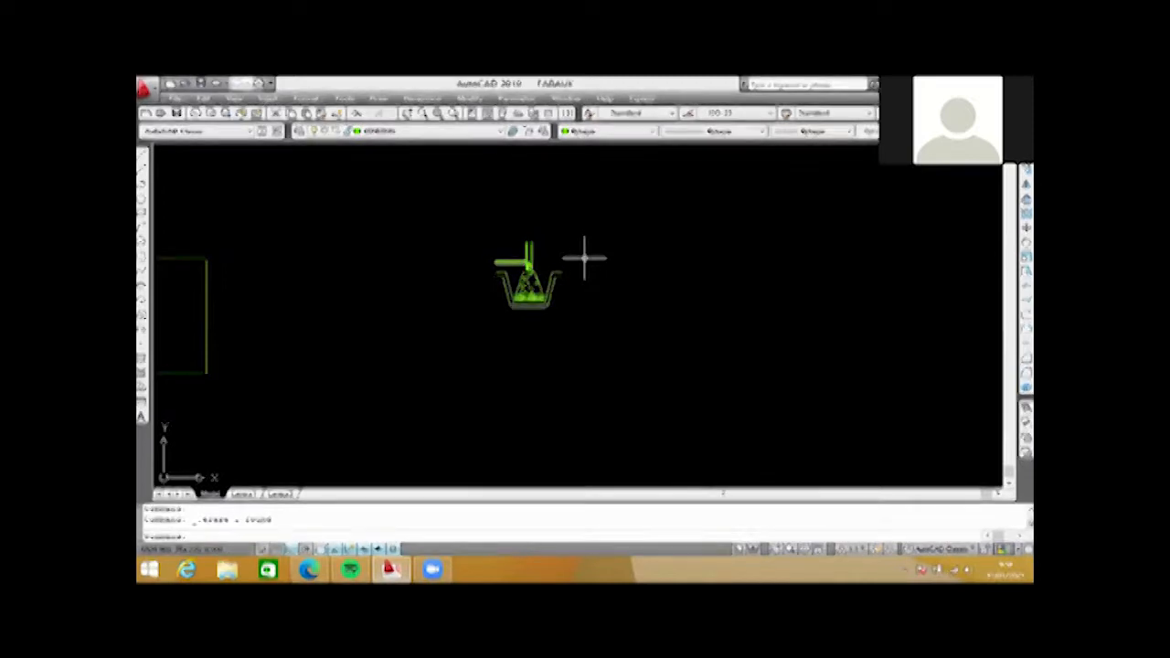
pyautogui.scroll(2, 584, 257)
pyautogui.click(614, 209)
pyautogui.click(421, 366)
pyautogui.write('m')
pyautogui.press('Return')
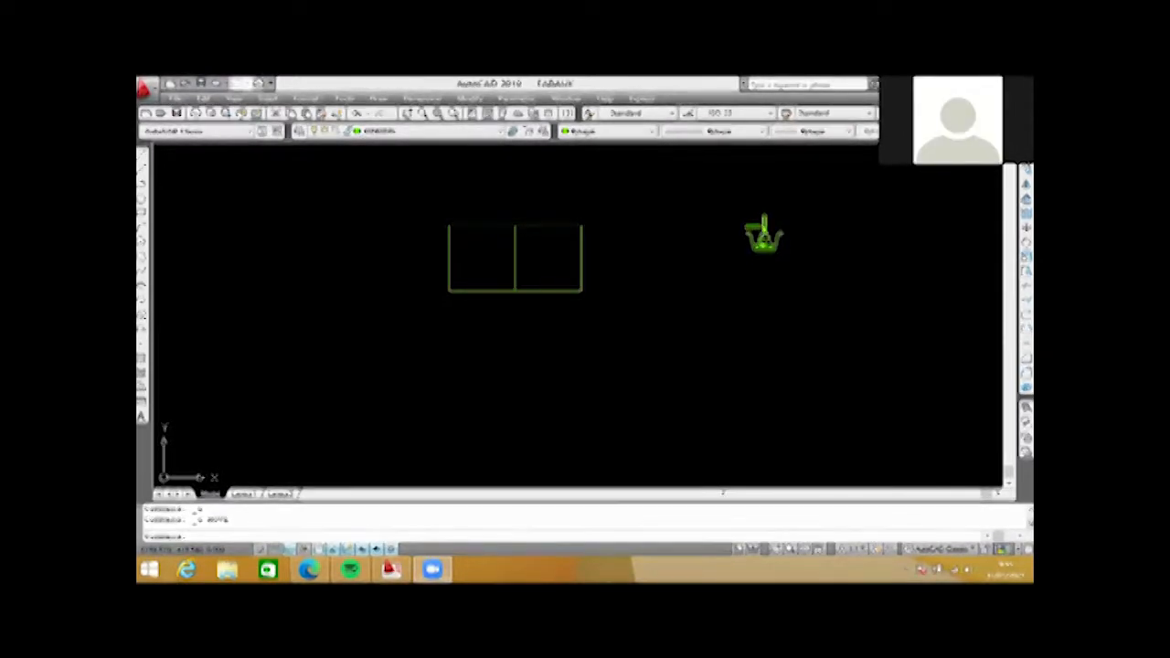
# - Move the complete foundation detail so the beam's top centre meets the foot of the house section's middle wall line
pyautogui.scroll(2, 792, 220)
pyautogui.click(808, 197)
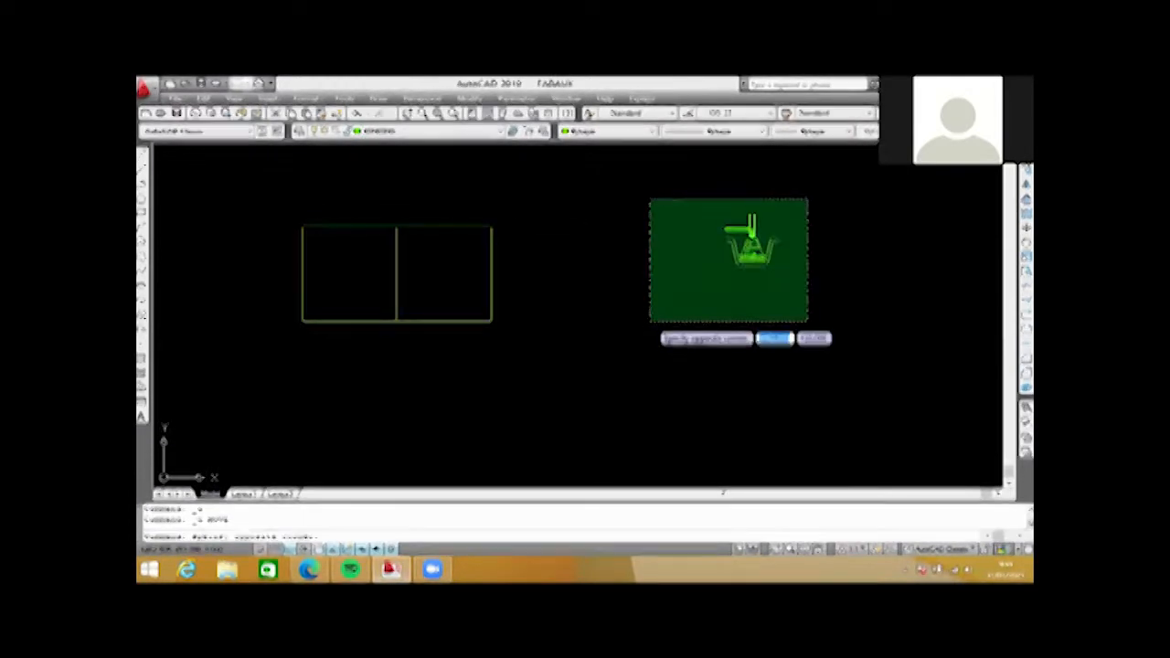
pyautogui.click(649, 325)
pyautogui.write('M')
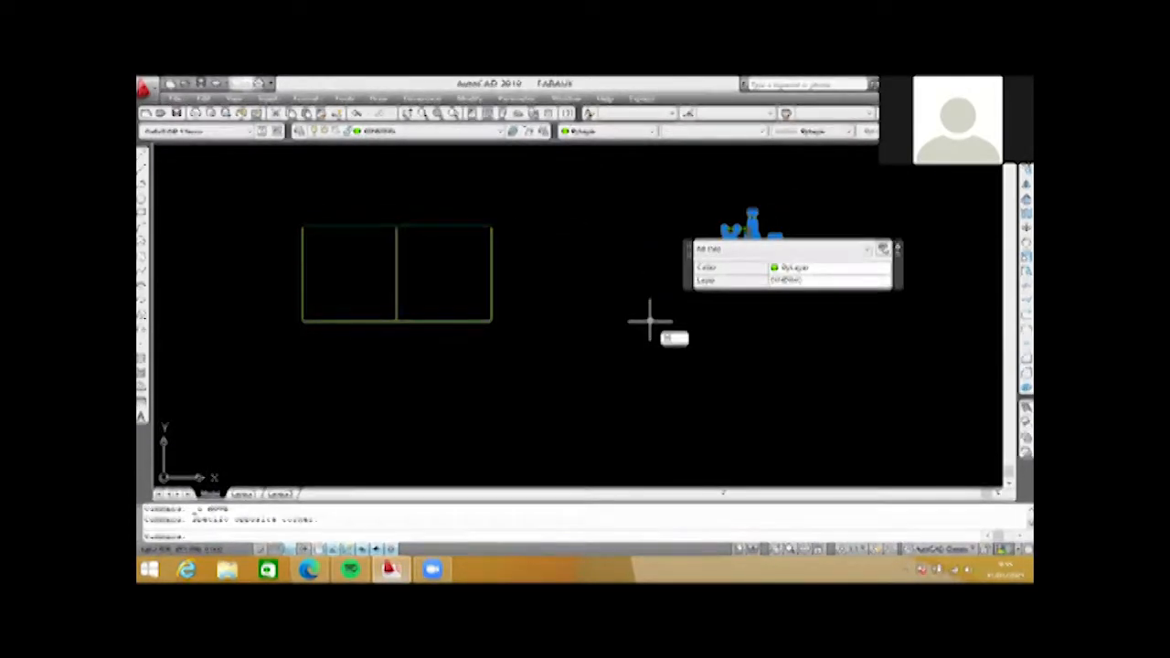
pyautogui.press('Return')
pyautogui.scroll(5, 758, 236)
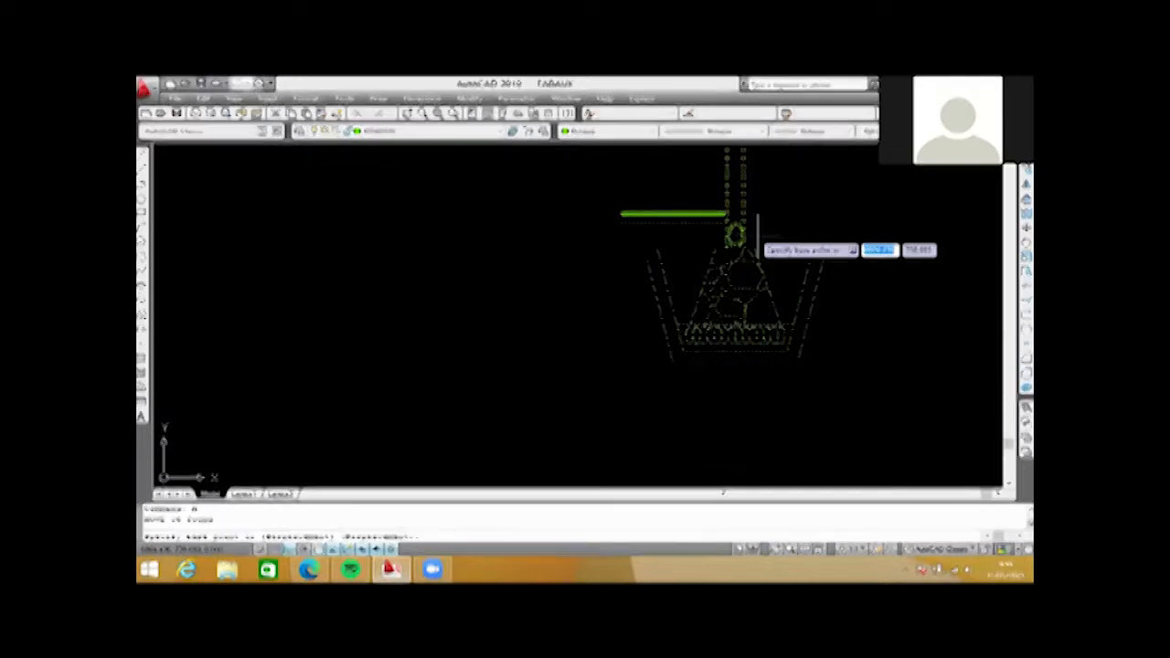
pyautogui.scroll(2, 758, 236)
pyautogui.click(723, 212)
pyautogui.scroll(-8, 883, 174)
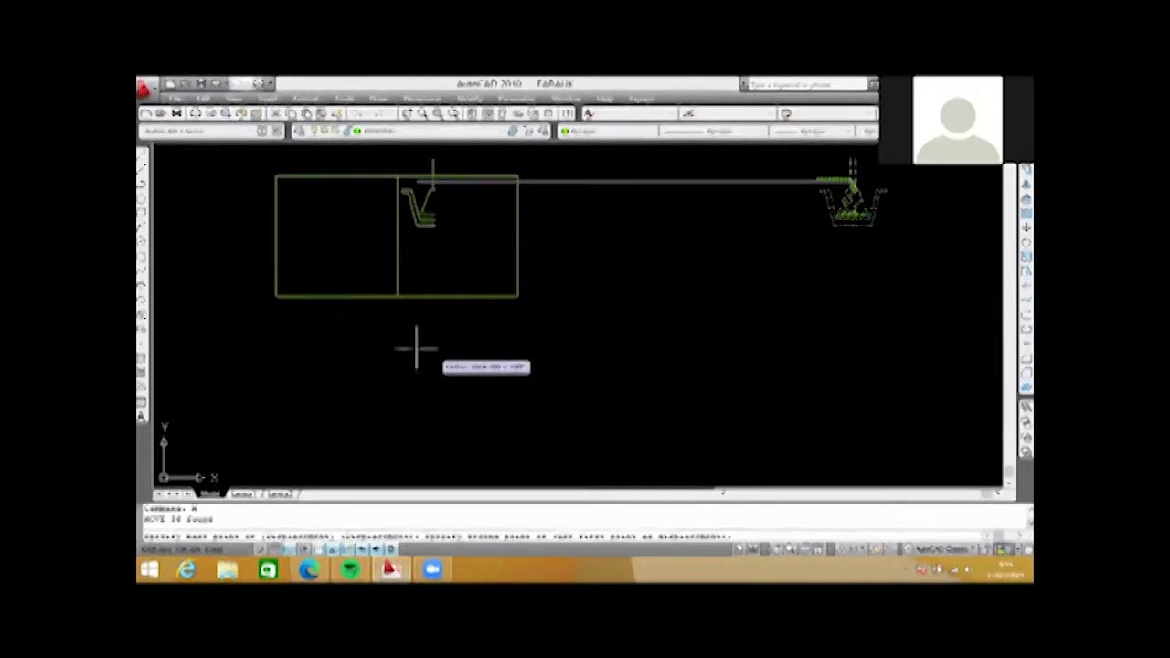
pyautogui.click(437, 291)
pyautogui.scroll(3, 439, 286)
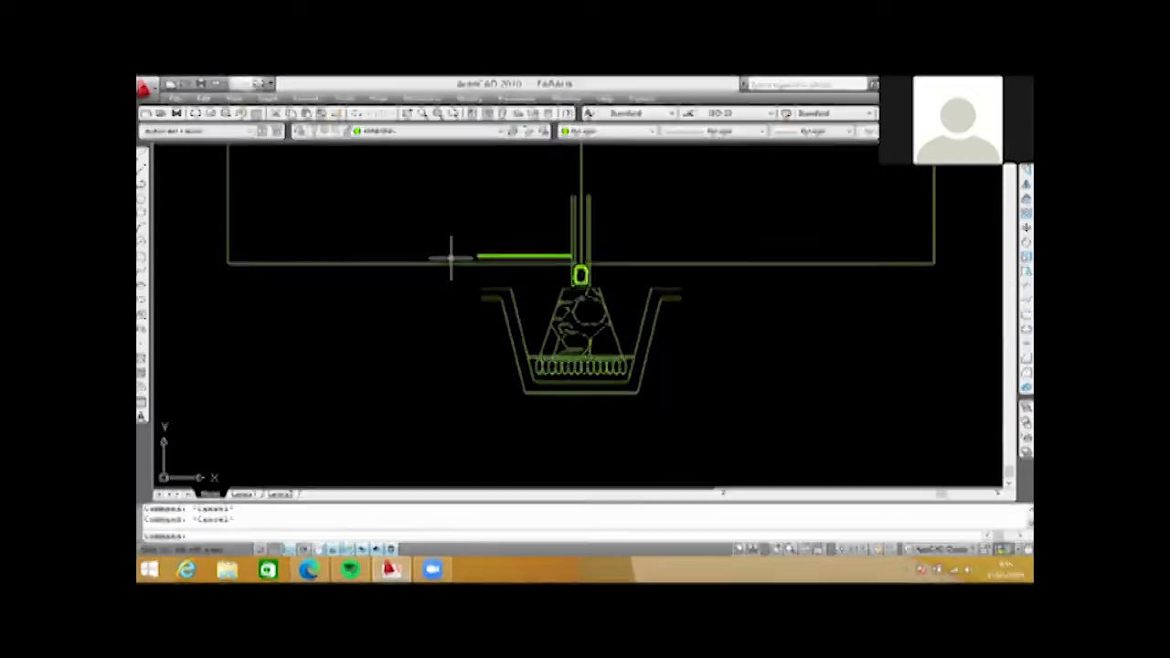
pyautogui.scroll(2, 449, 253)
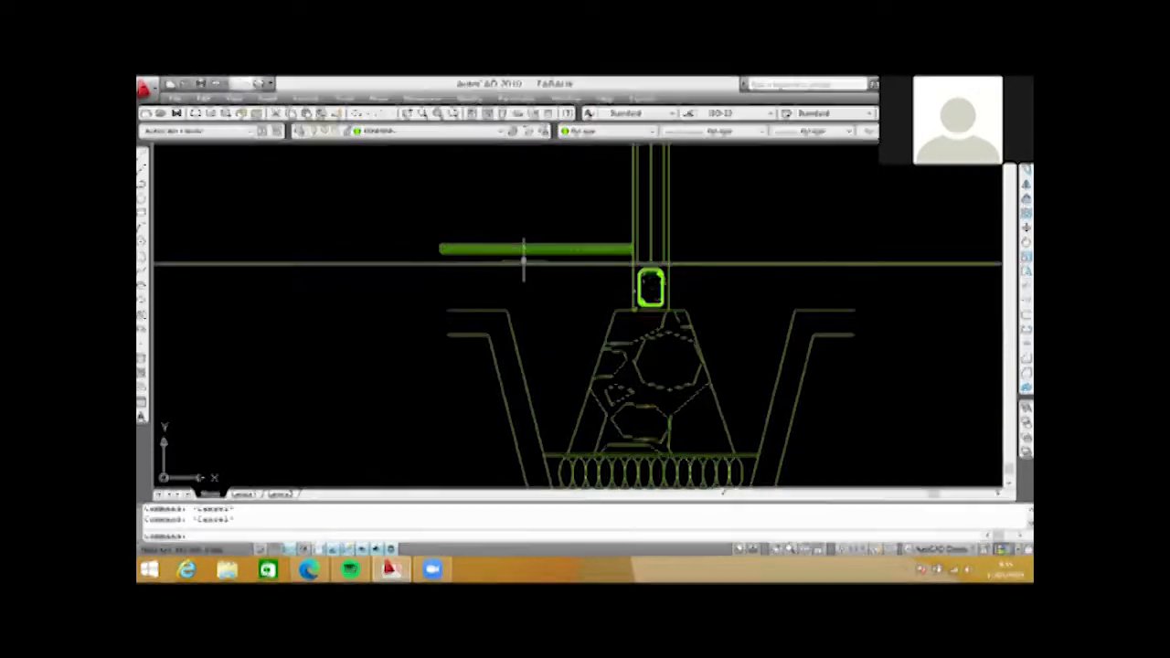
pyautogui.scroll(-3, 565, 260)
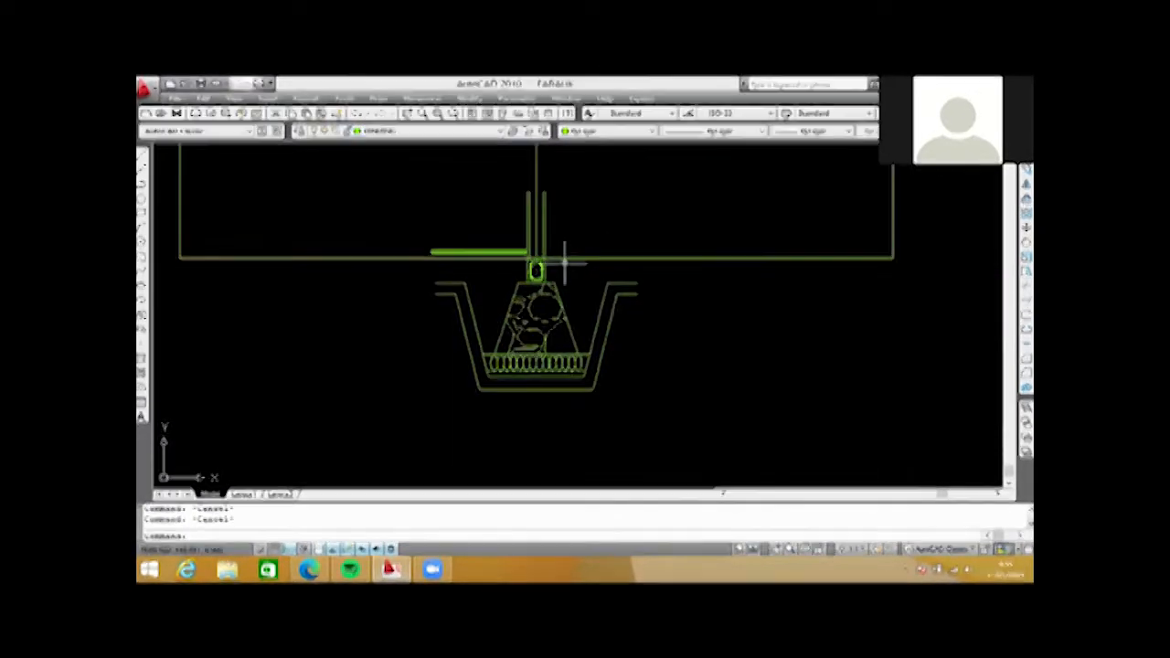
pyautogui.scroll(3, 565, 256)
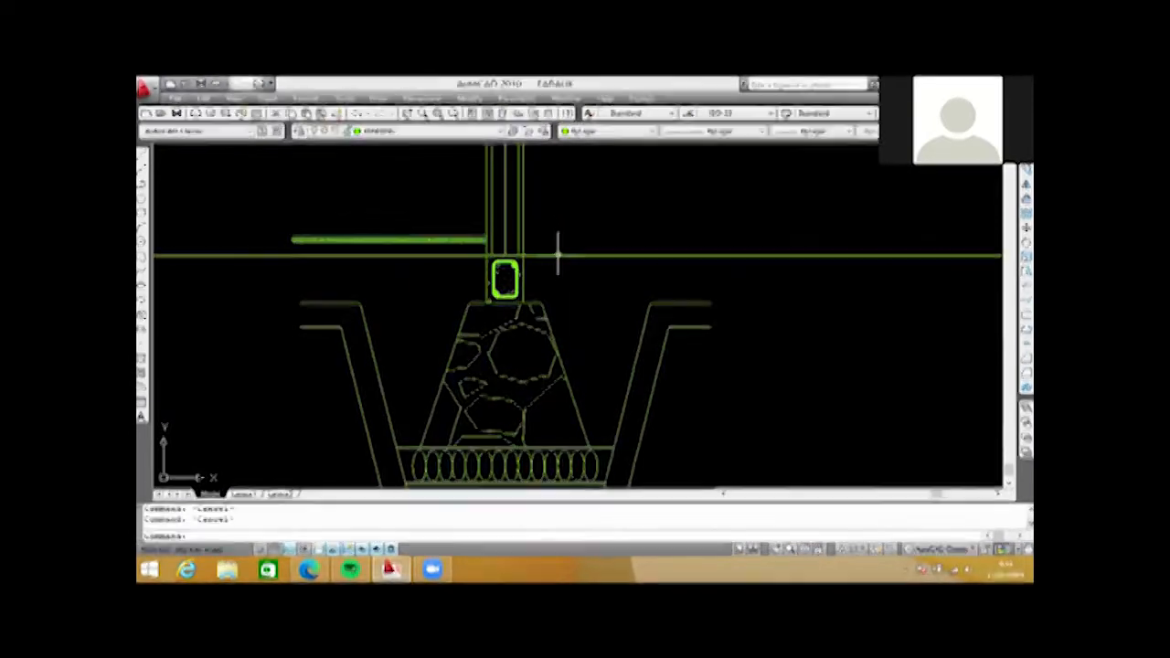
pyautogui.click(558, 255)
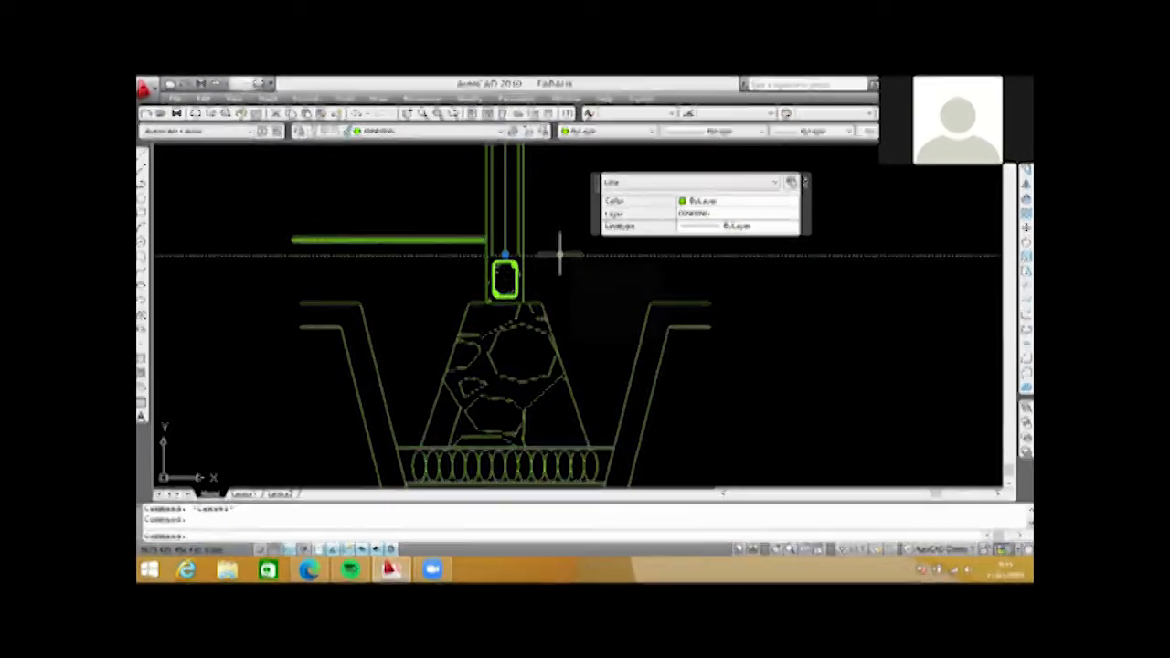
# - Move the whole foundation, wall and floor detail straight down until the floor's top edge meets the room's base line
pyautogui.scroll(-1, 522, 301)
pyautogui.click(384, 183)
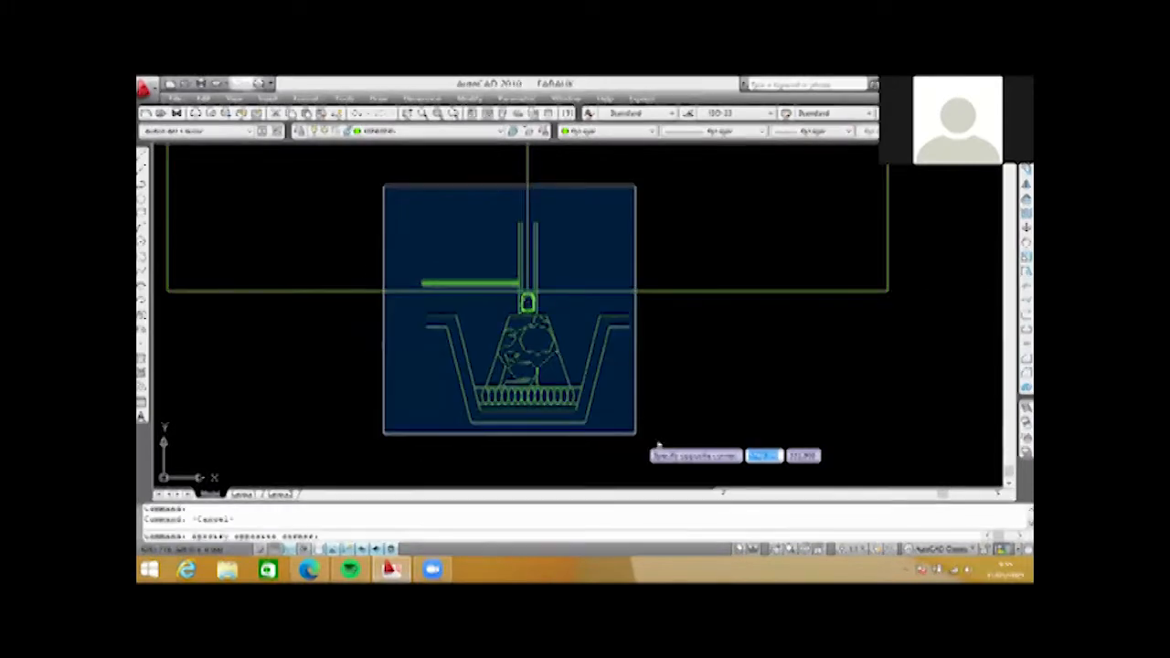
pyautogui.click(643, 434)
pyautogui.write('m')
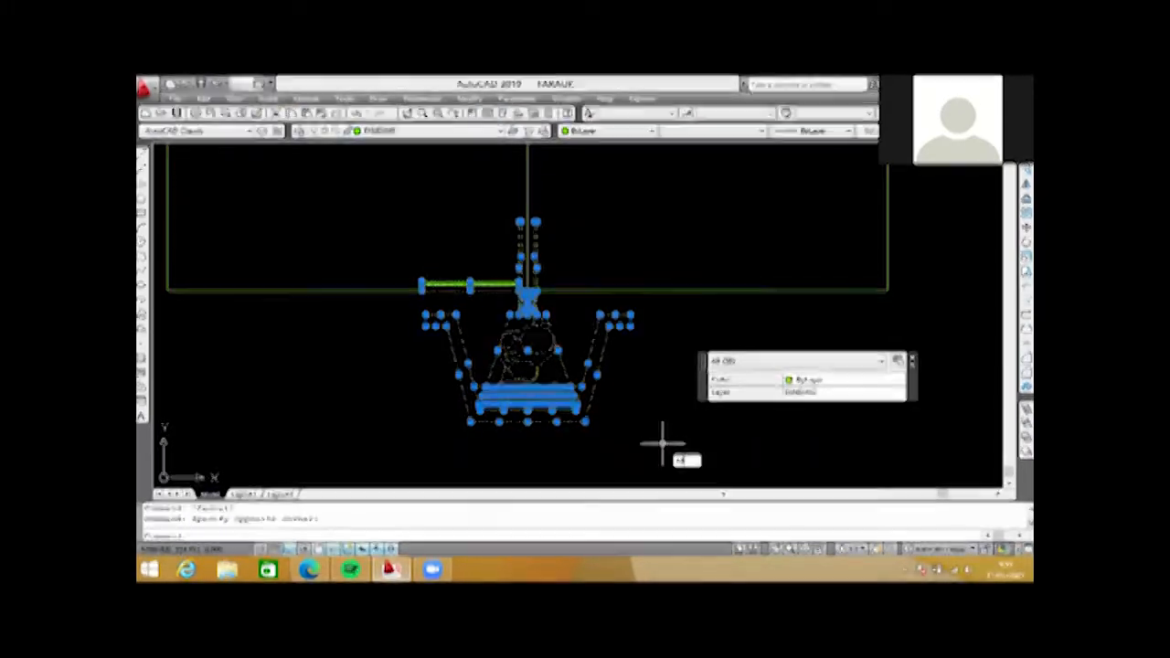
pyautogui.press('Return')
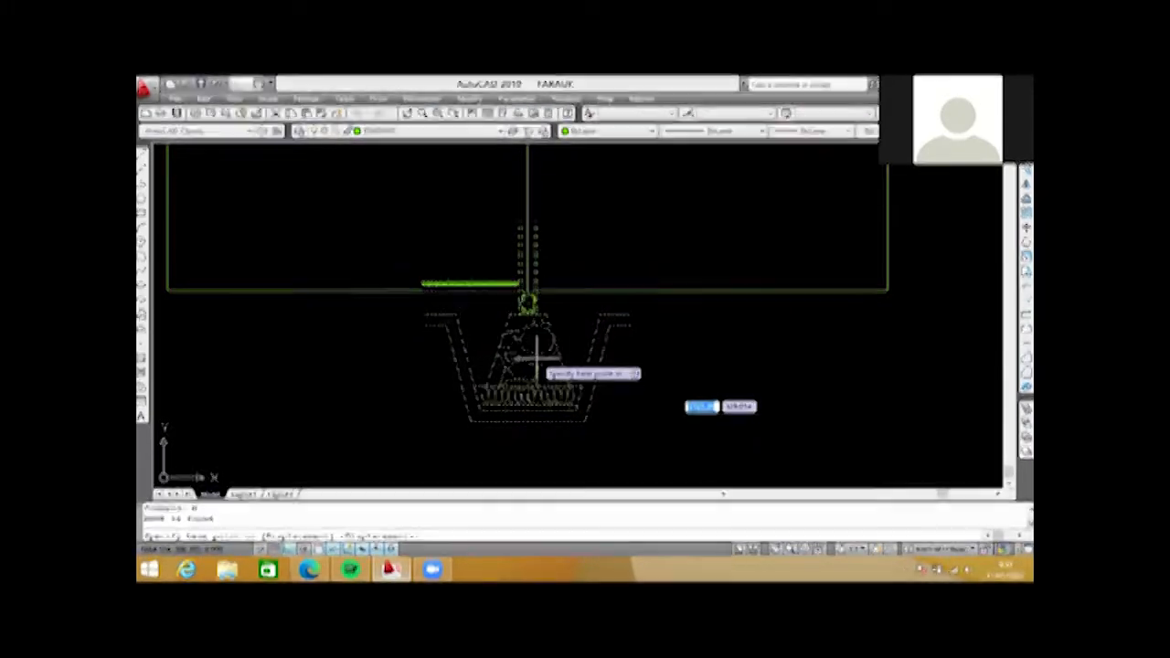
pyautogui.scroll(3, 533, 302)
pyautogui.click(530, 290)
pyautogui.click(530, 345)
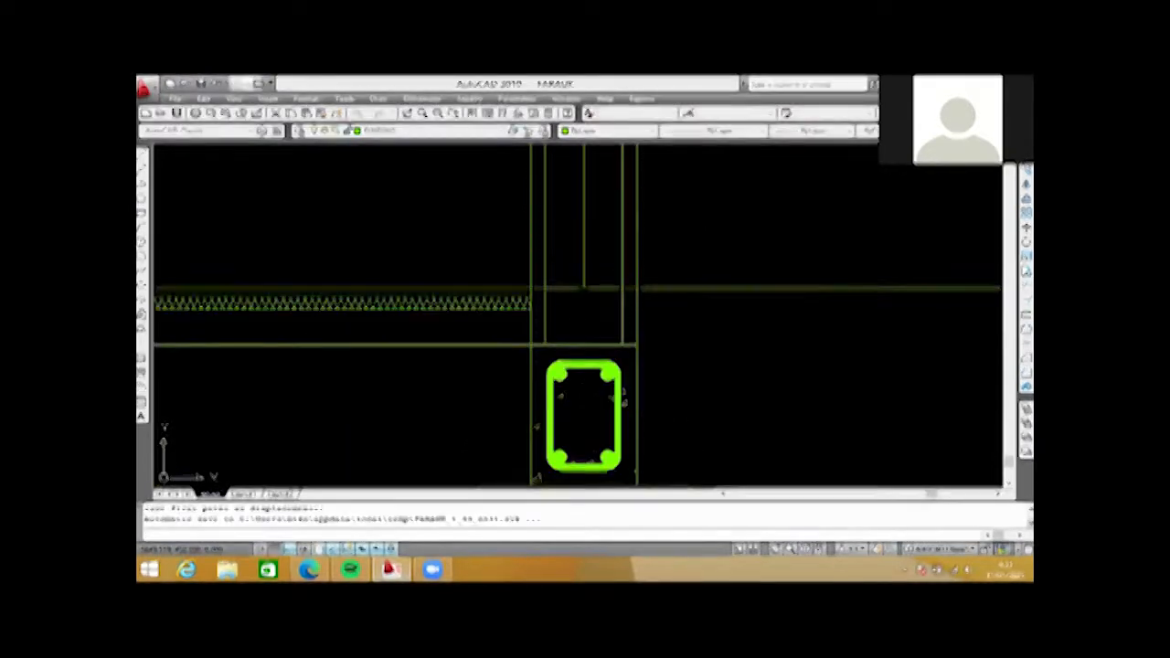
# - Extend the vertical wall lines above the foundation up to the top line of the room outline
pyautogui.scroll(-3, 563, 274)
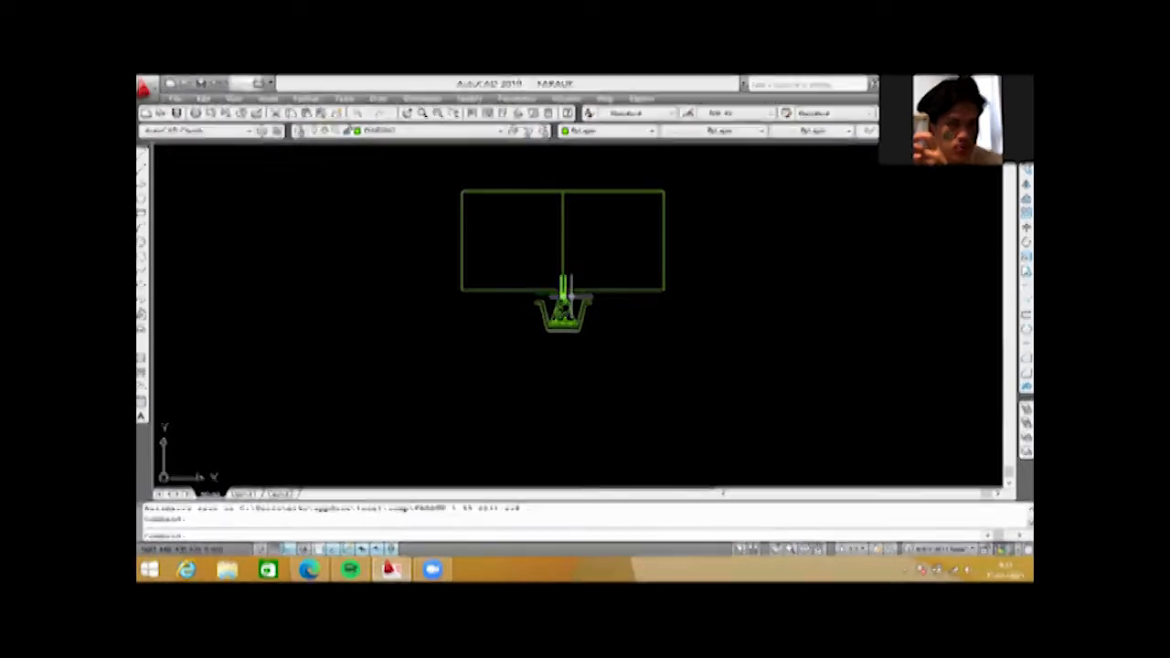
pyautogui.scroll(4, 564, 288)
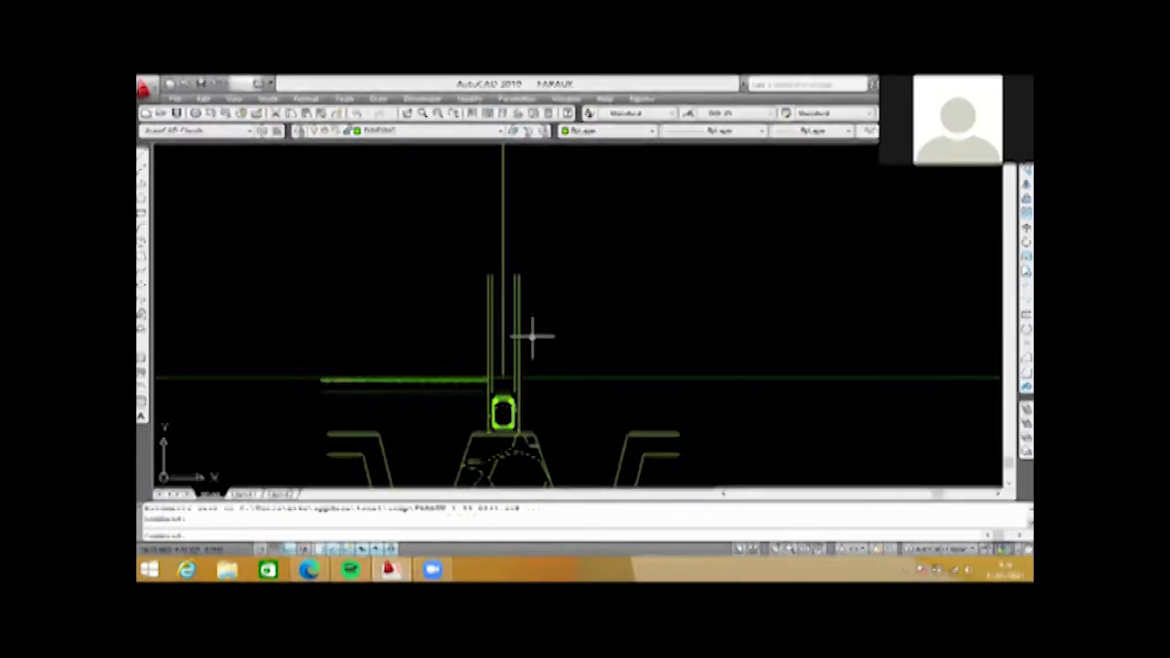
pyautogui.write('ex')
pyautogui.press('Return')
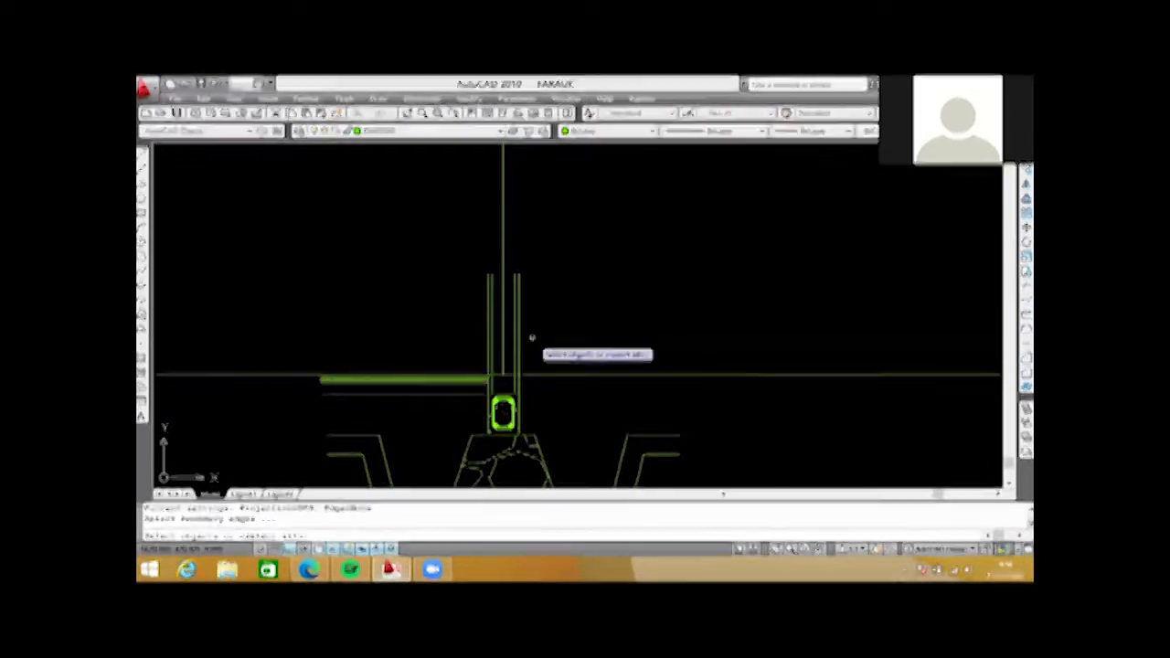
pyautogui.press('Return')
pyautogui.scroll(-2, 531, 337)
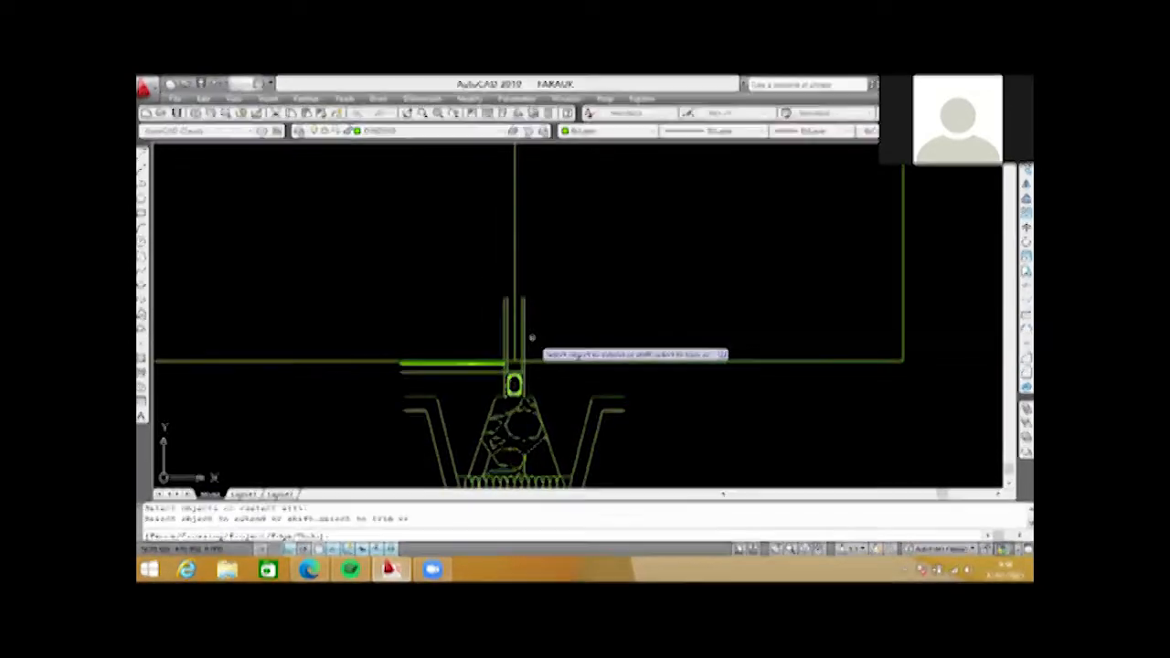
pyautogui.scroll(3, 531, 337)
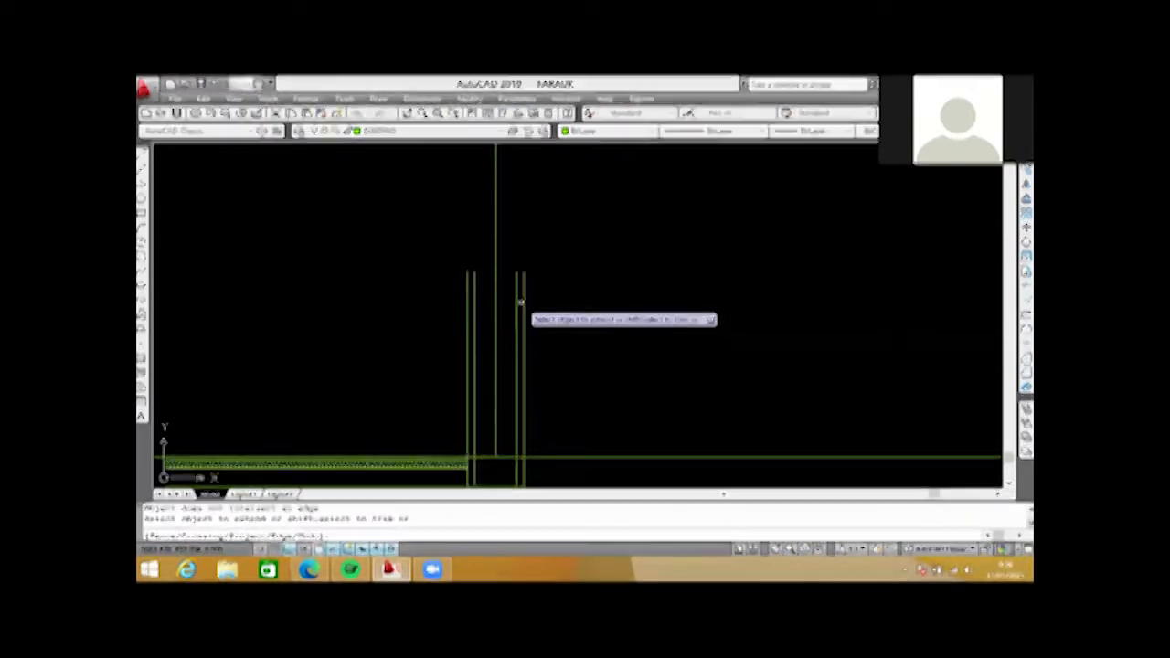
pyautogui.scroll(-3, 521, 382)
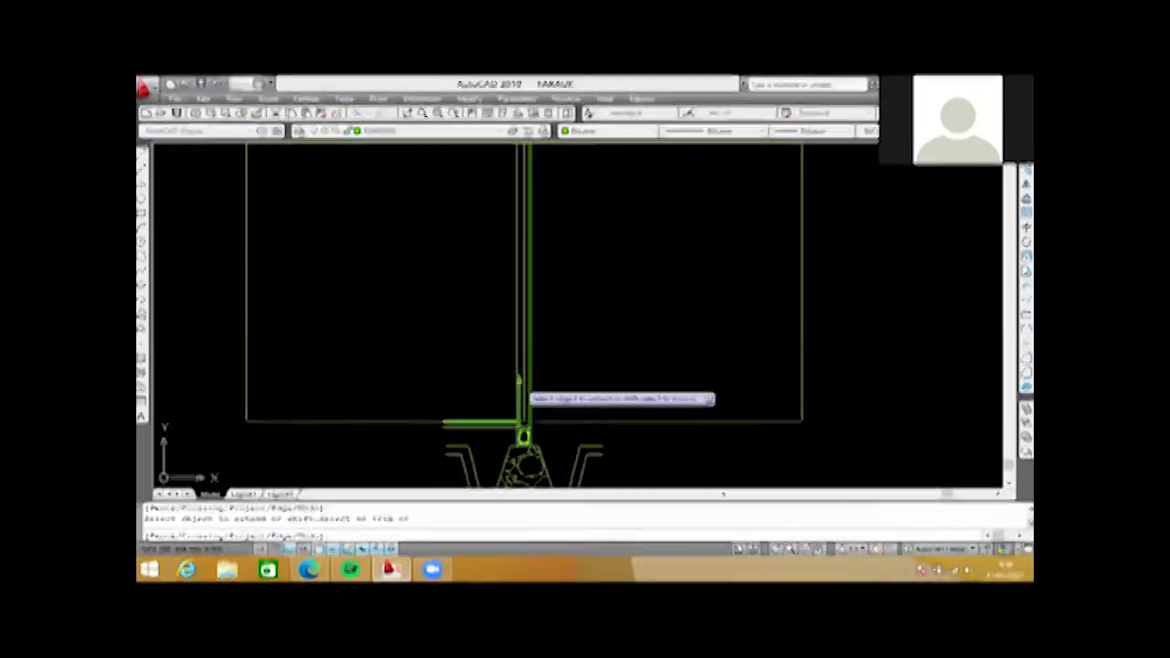
pyautogui.scroll(-3, 532, 392)
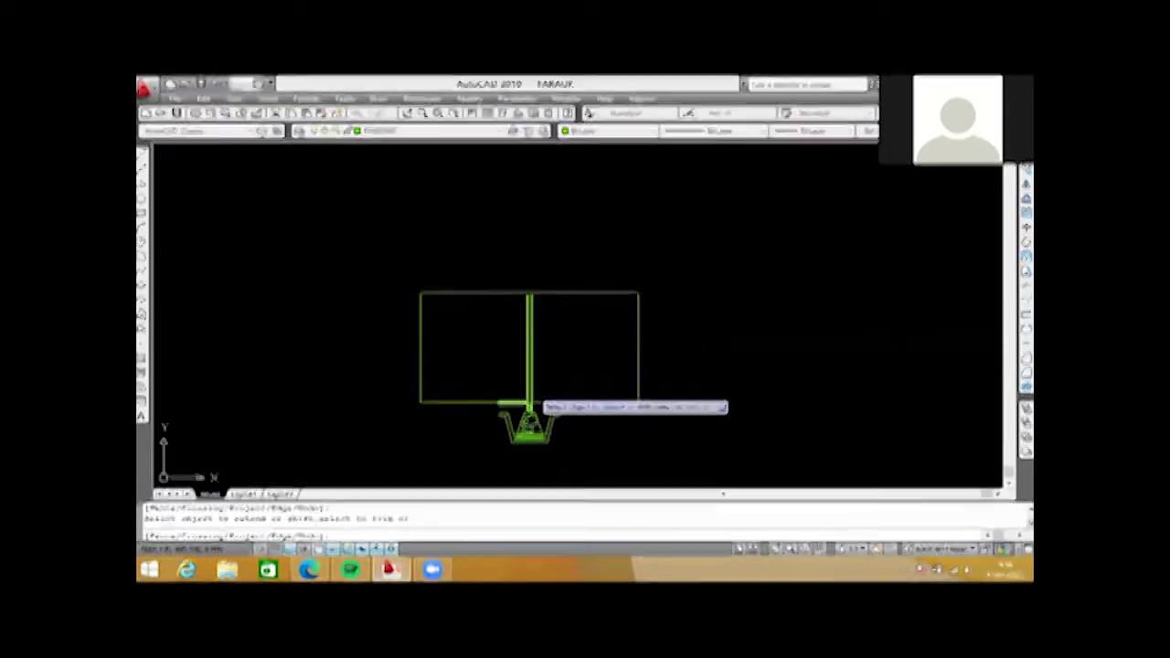
pyautogui.press('Escape')
# - Copy the central wall with its foundation and floor piece to the left and right ends of the room's base line
pyautogui.scroll(-1, 532, 393)
pyautogui.moveTo(625, 404); pyautogui.dragTo(619, 348, button='middle')
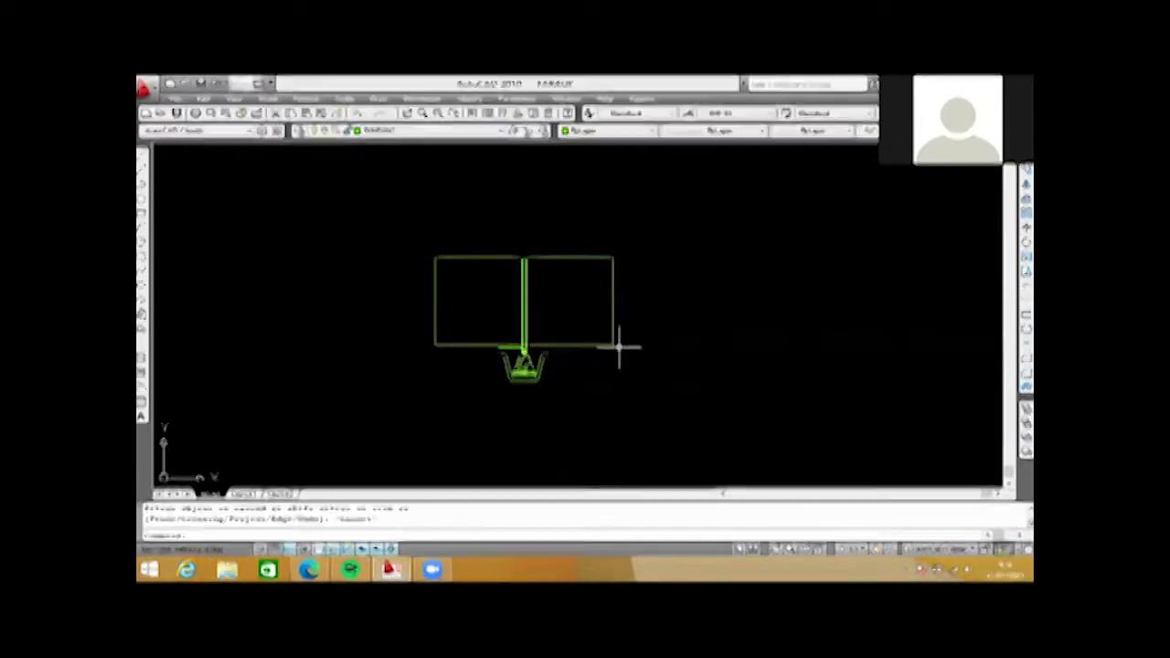
pyautogui.scroll(2, 500, 279)
pyautogui.click(458, 214)
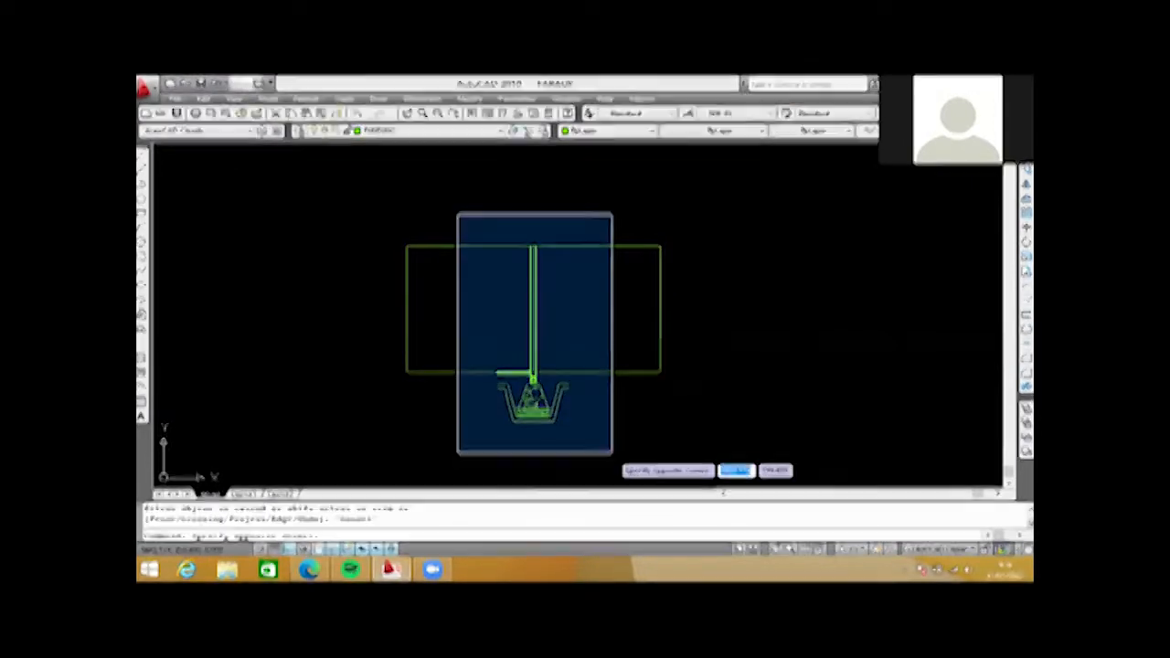
pyautogui.click(611, 453)
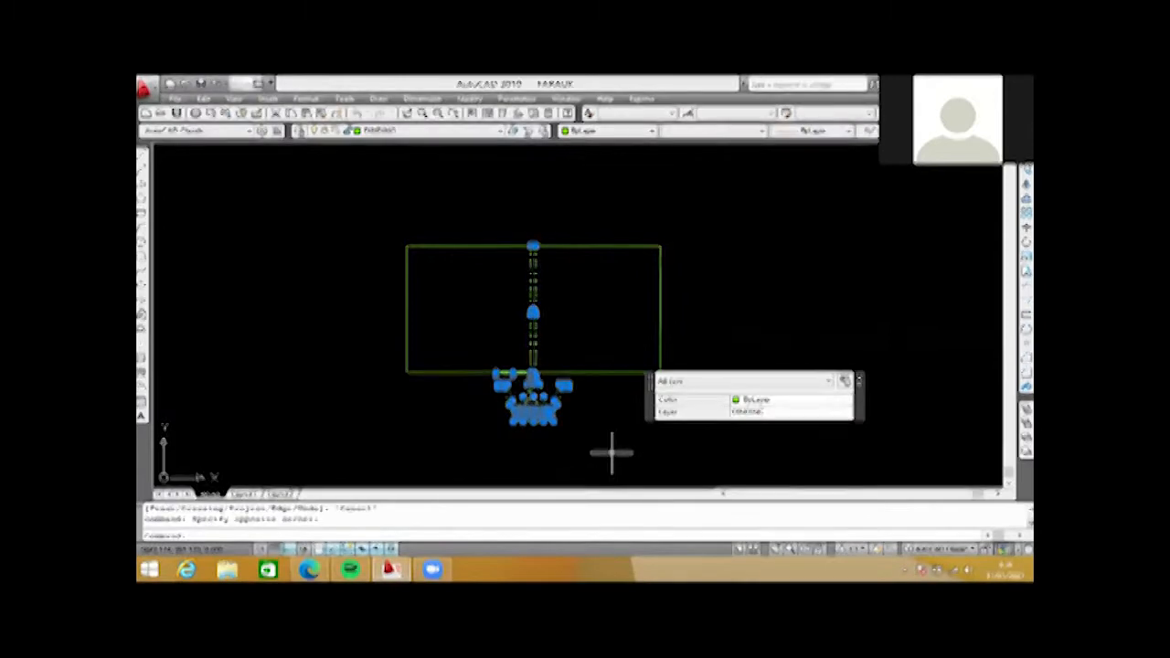
pyautogui.press('Return')
pyautogui.scroll(3, 532, 395)
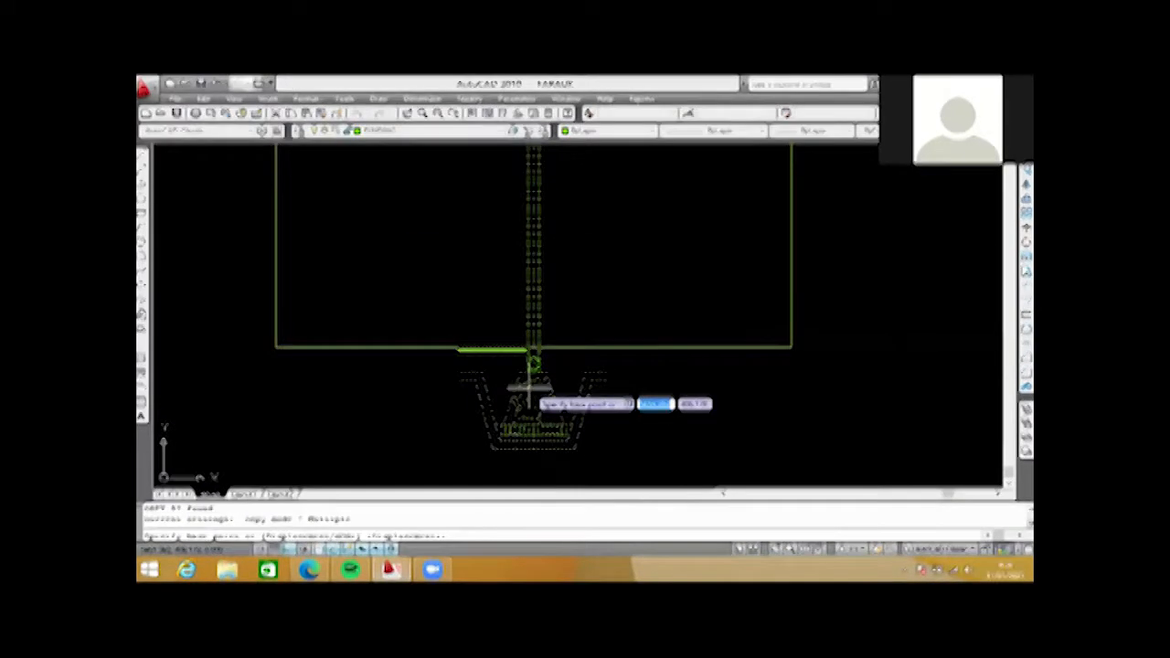
pyautogui.scroll(4, 532, 370)
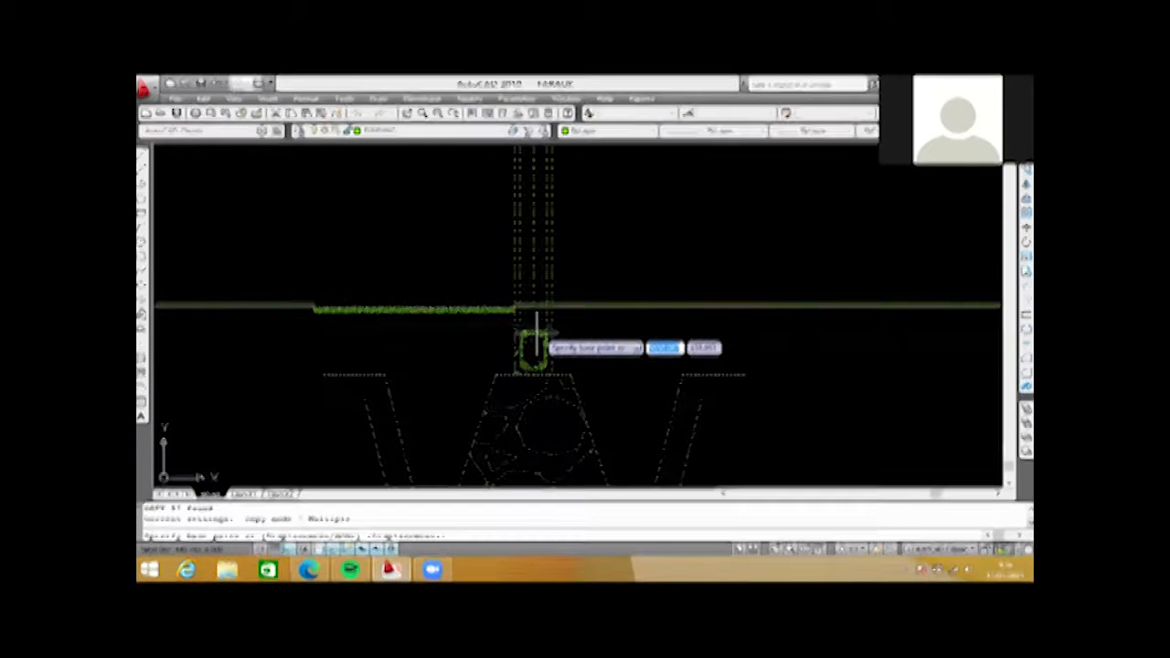
pyautogui.click(534, 348)
pyautogui.scroll(-3, 549, 334)
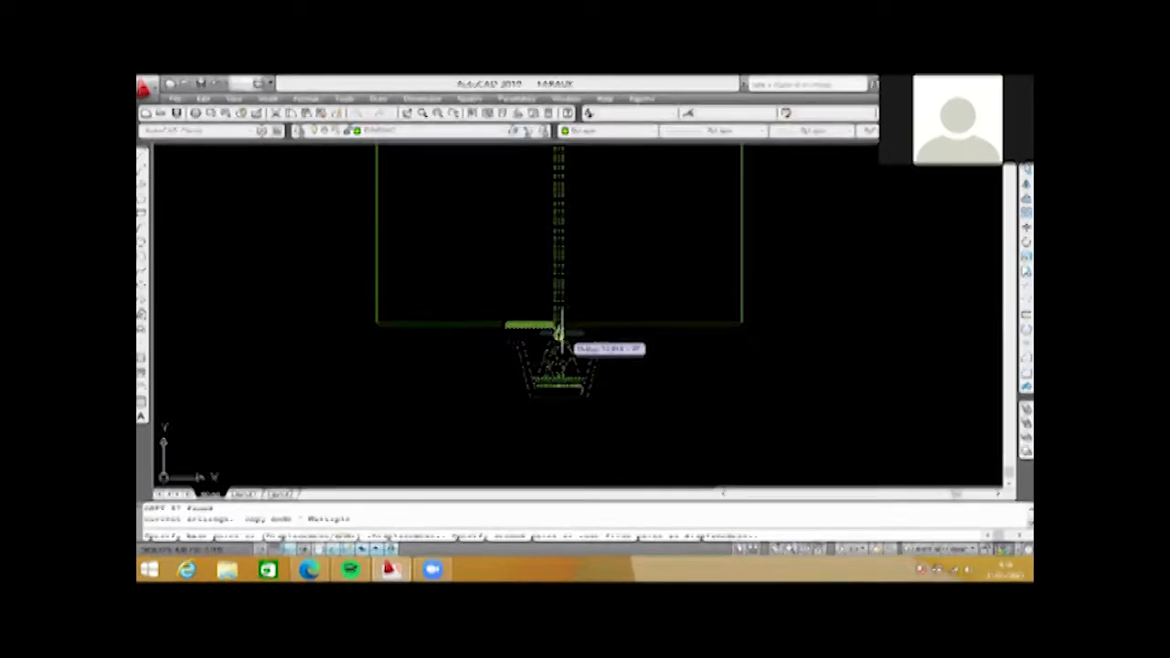
pyautogui.click(375, 327)
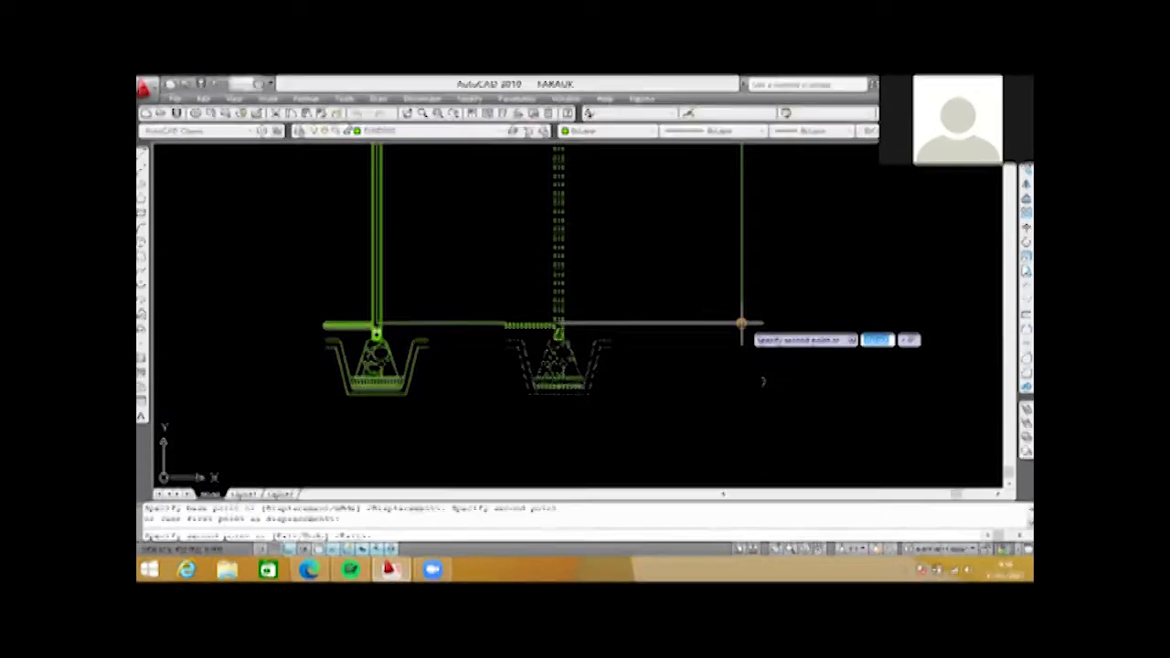
pyautogui.click(741, 324)
pyautogui.press('Escape')
# - Delete the floor piece that projects outside the left wall
pyautogui.scroll(-4, 463, 302)
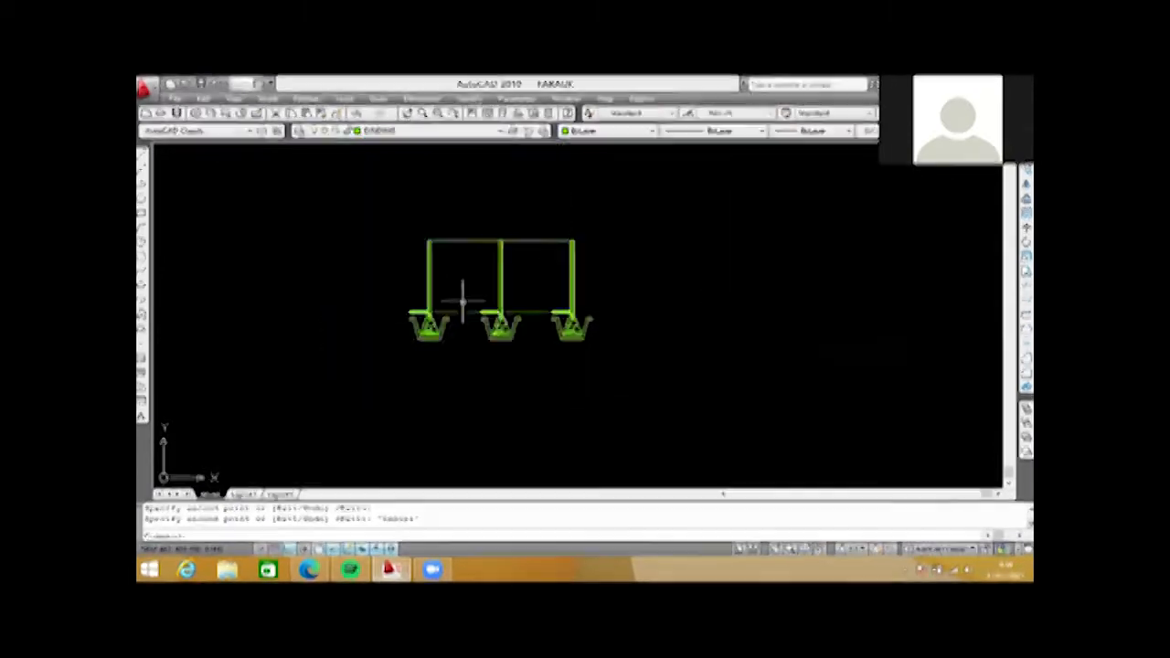
pyautogui.scroll(3, 419, 318)
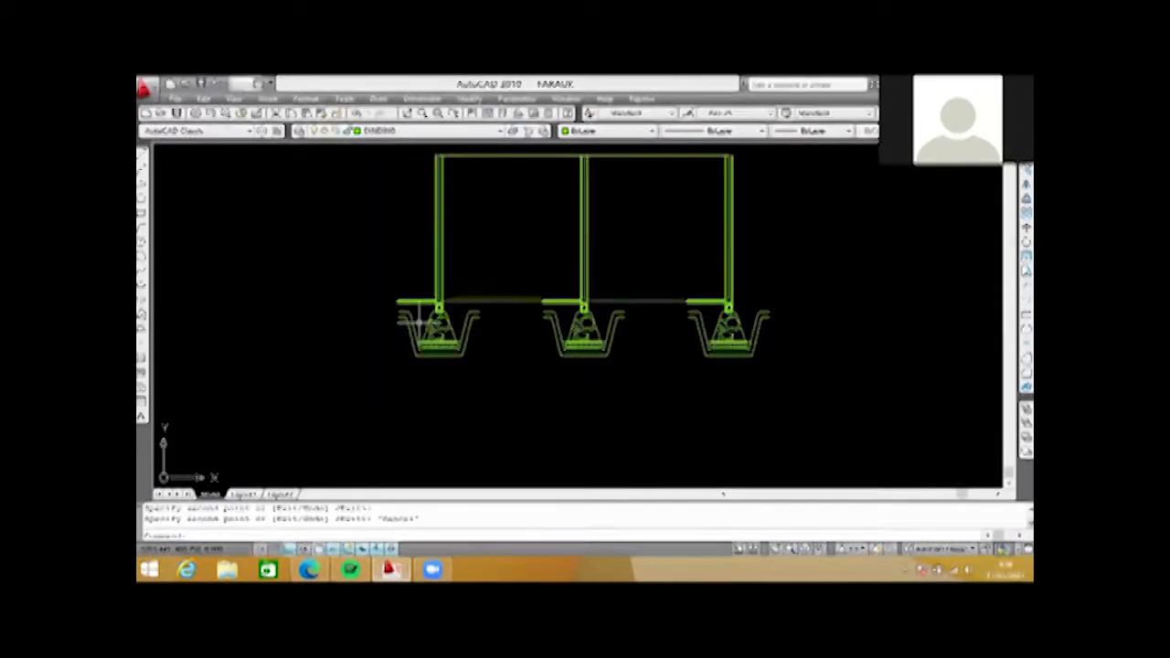
pyautogui.scroll(9, 422, 309)
pyautogui.click(510, 231)
pyautogui.scroll(-2, 368, 299)
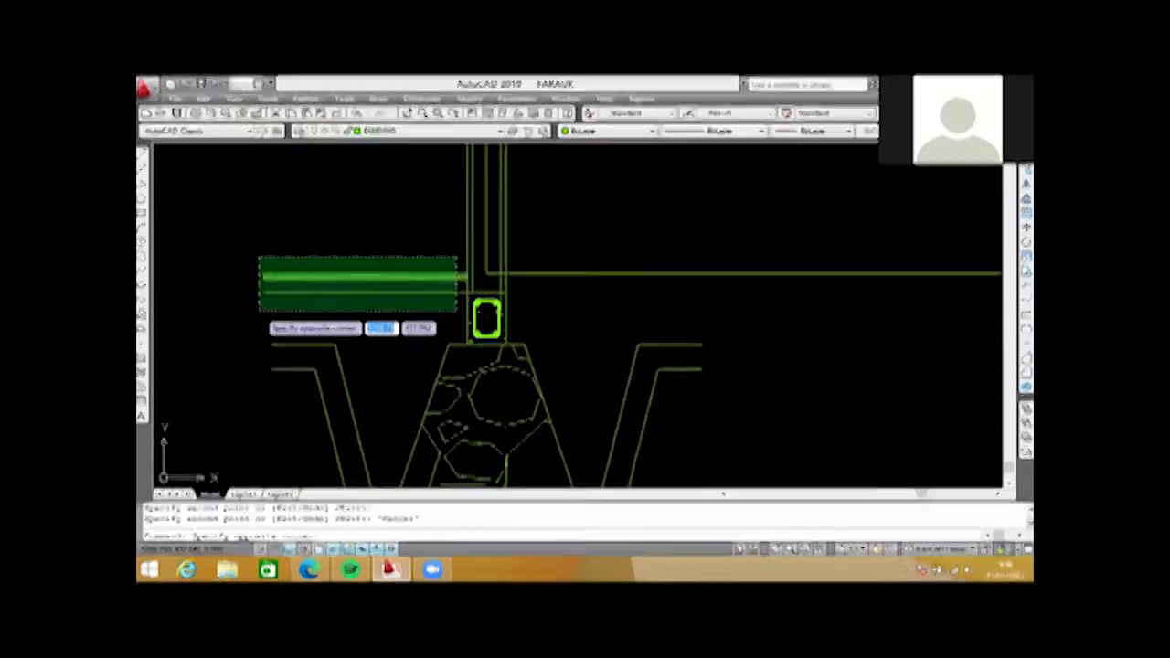
pyautogui.click(262, 309)
pyautogui.press('Delete')
# - Extend the edge lines of the floor layer across the bays to the neighbouring walls
pyautogui.scroll(-3, 343, 251)
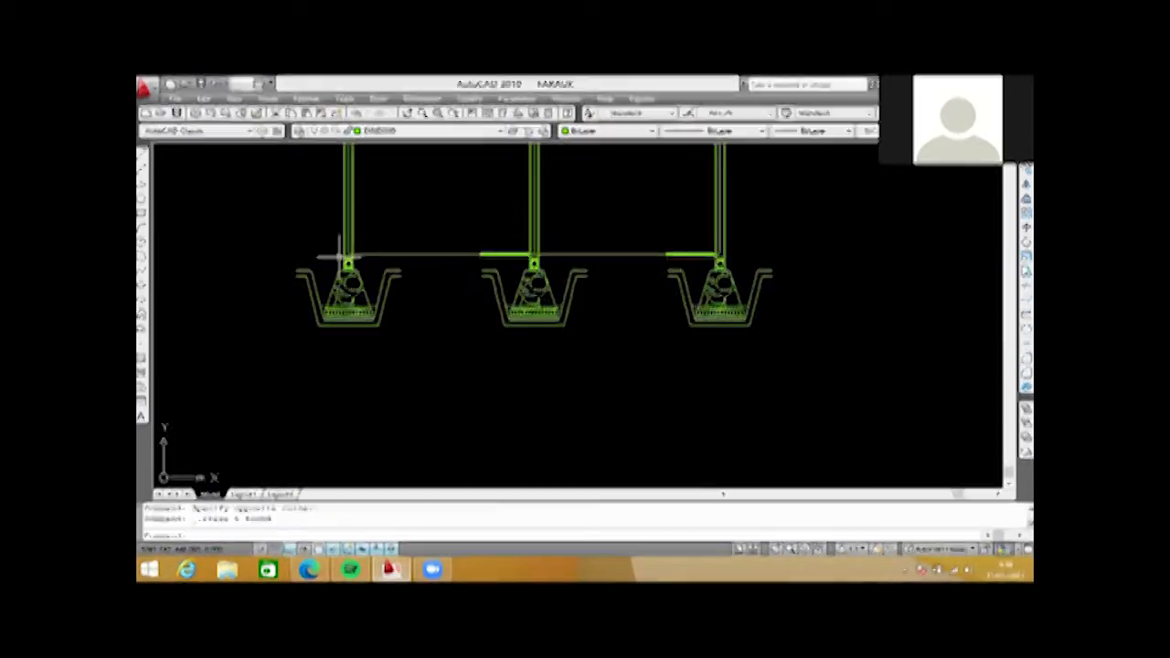
pyautogui.scroll(5, 668, 245)
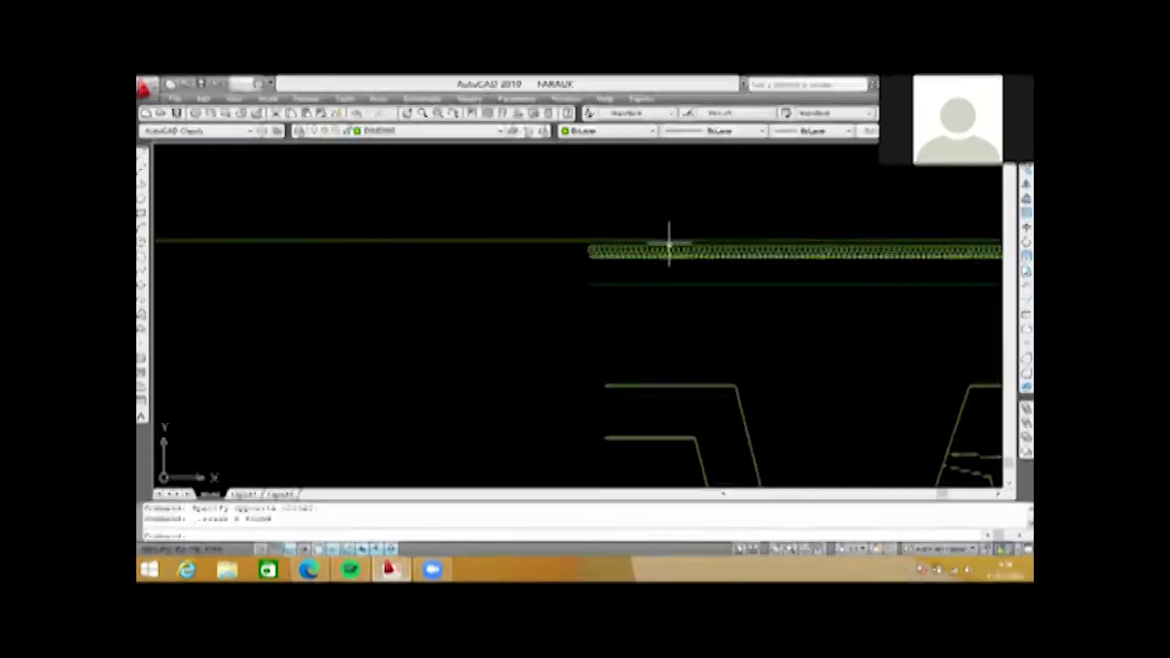
pyautogui.moveTo(969, 259); pyautogui.dragTo(285, 255, button='middle')
pyautogui.scroll(-5, 393, 256)
pyautogui.scroll(3, 480, 275)
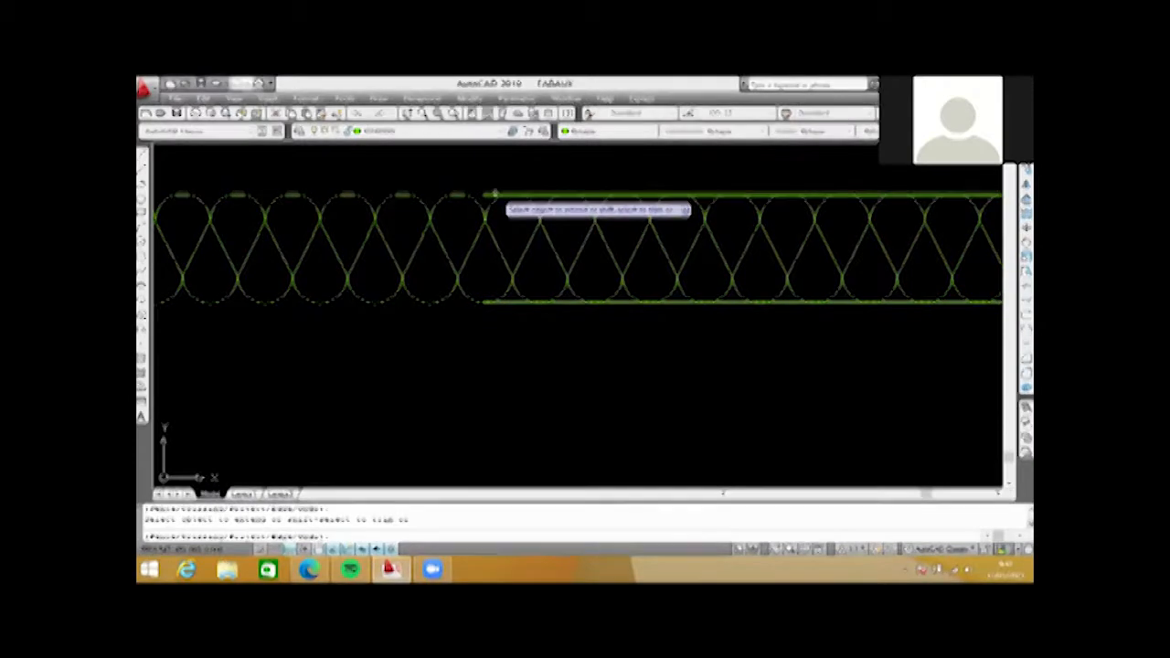
pyautogui.scroll(-4, 493, 194)
pyautogui.scroll(4, 504, 228)
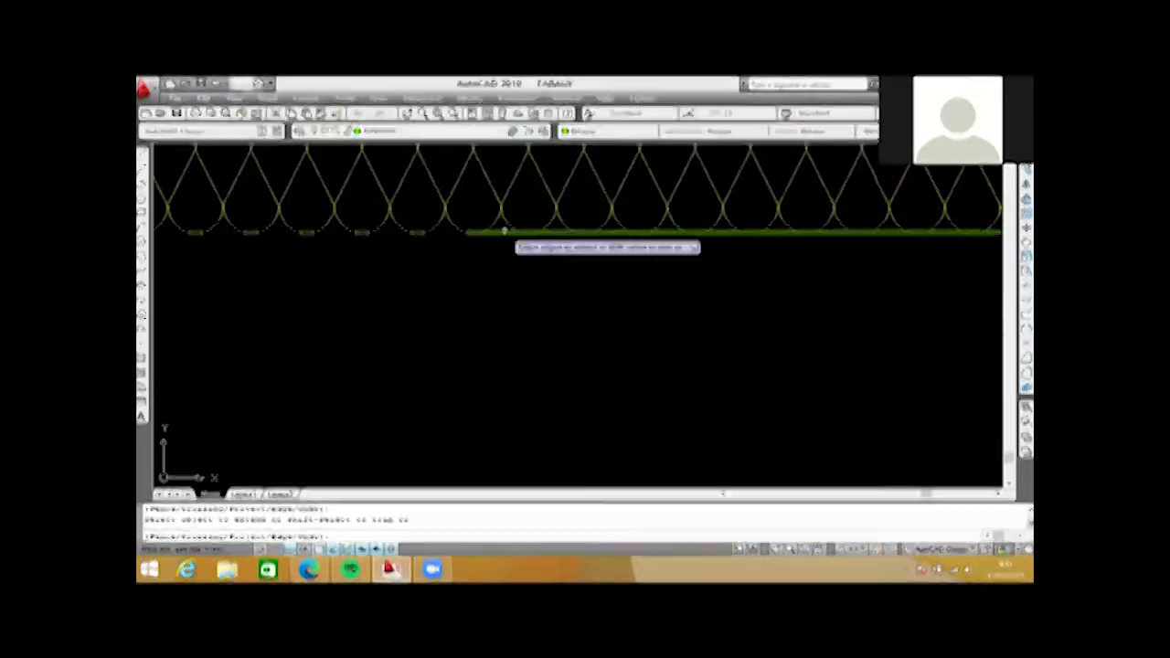
pyautogui.scroll(-3, 503, 231)
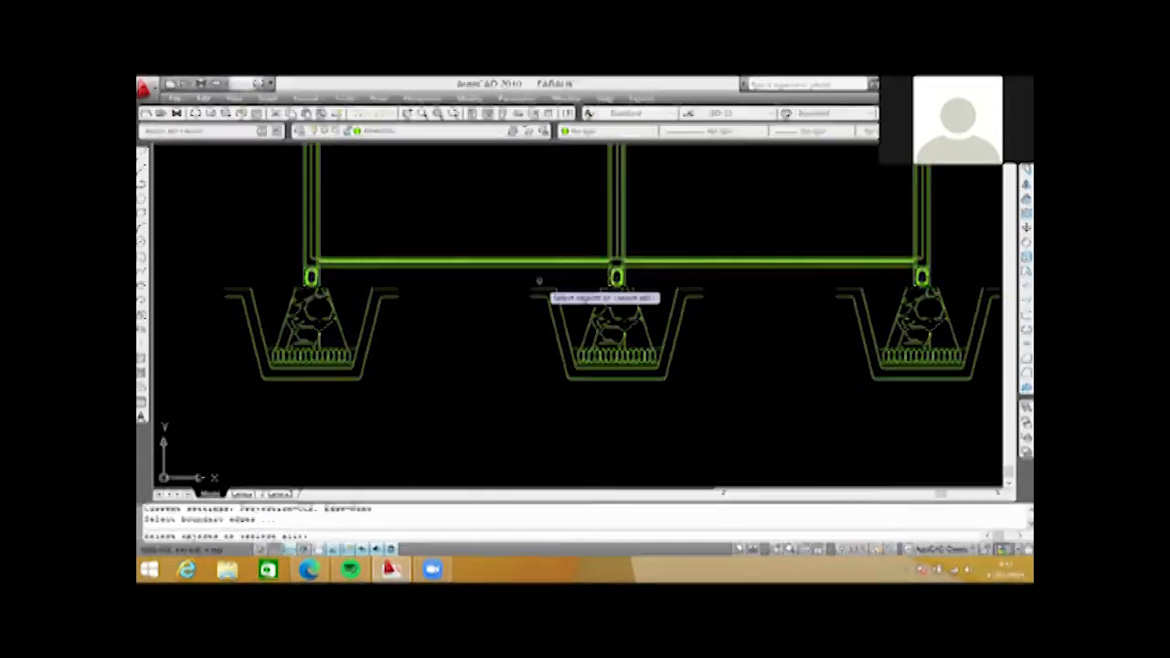
# - Extend the left upper lines of the middle and right foundation trenches to join the neighbouring trenches
pyautogui.press('Return')
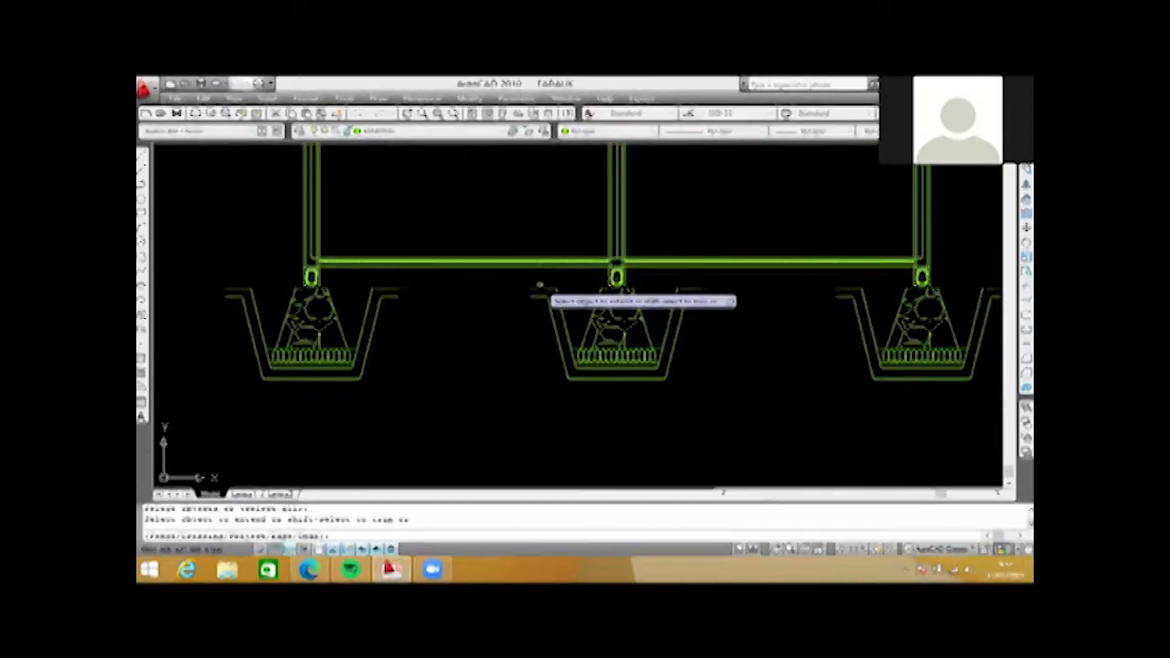
pyautogui.click(535, 289)
pyautogui.click(535, 296)
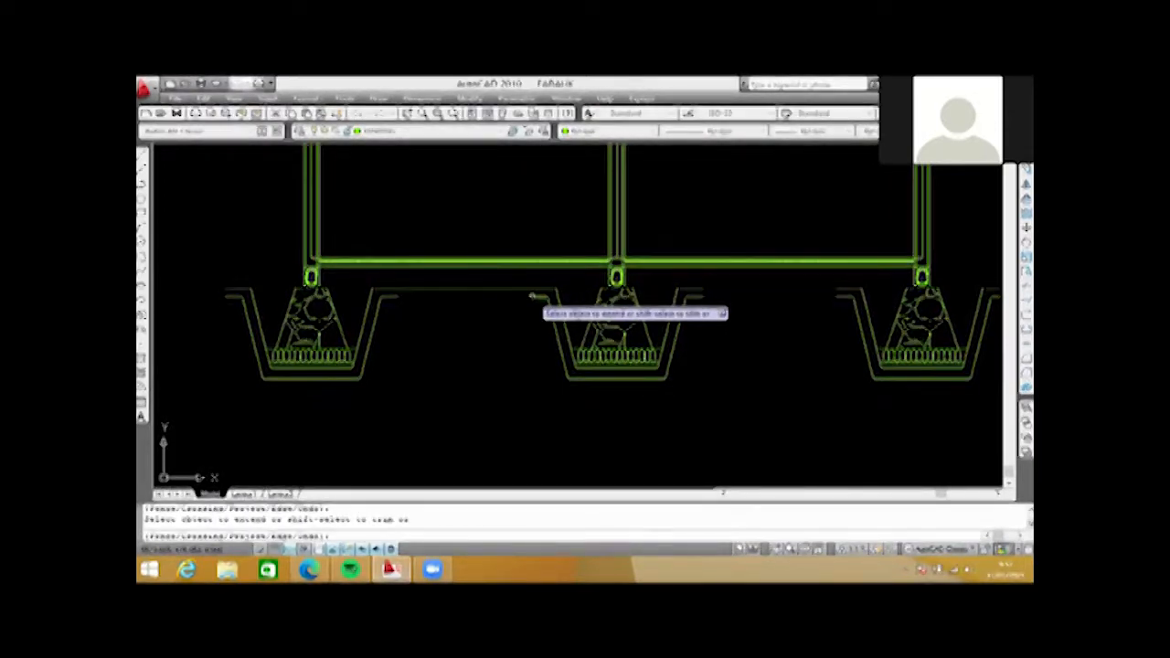
pyautogui.scroll(-1, 538, 295)
pyautogui.moveTo(760, 295); pyautogui.dragTo(564, 294, button='middle')
pyautogui.click(581, 290)
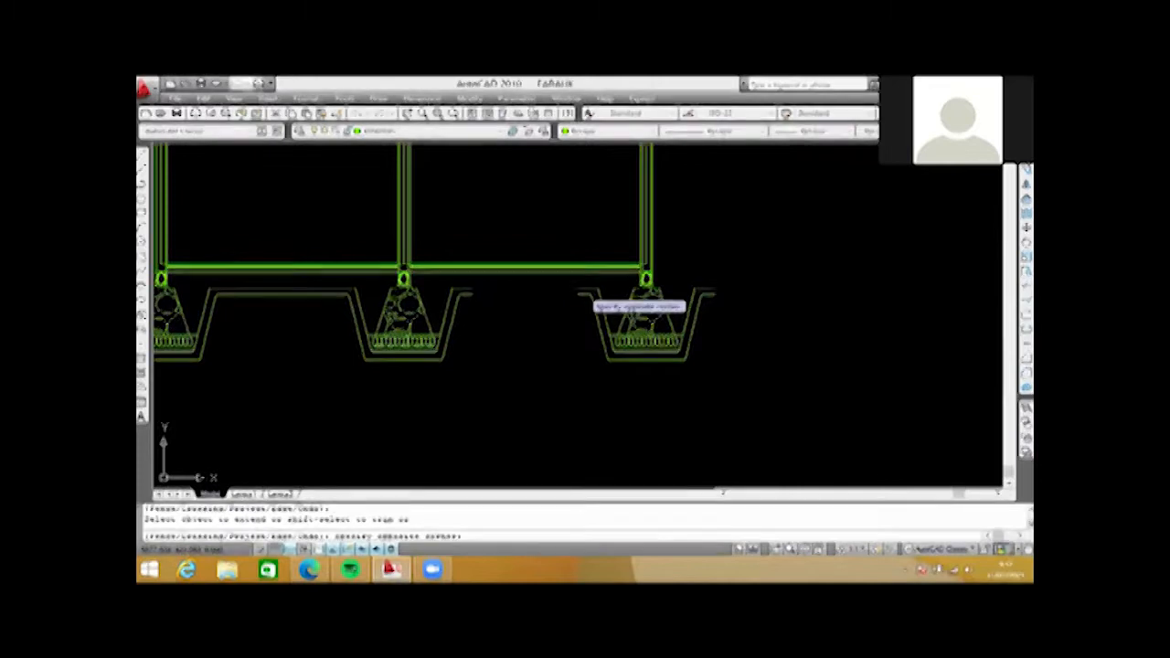
pyautogui.click(577, 296)
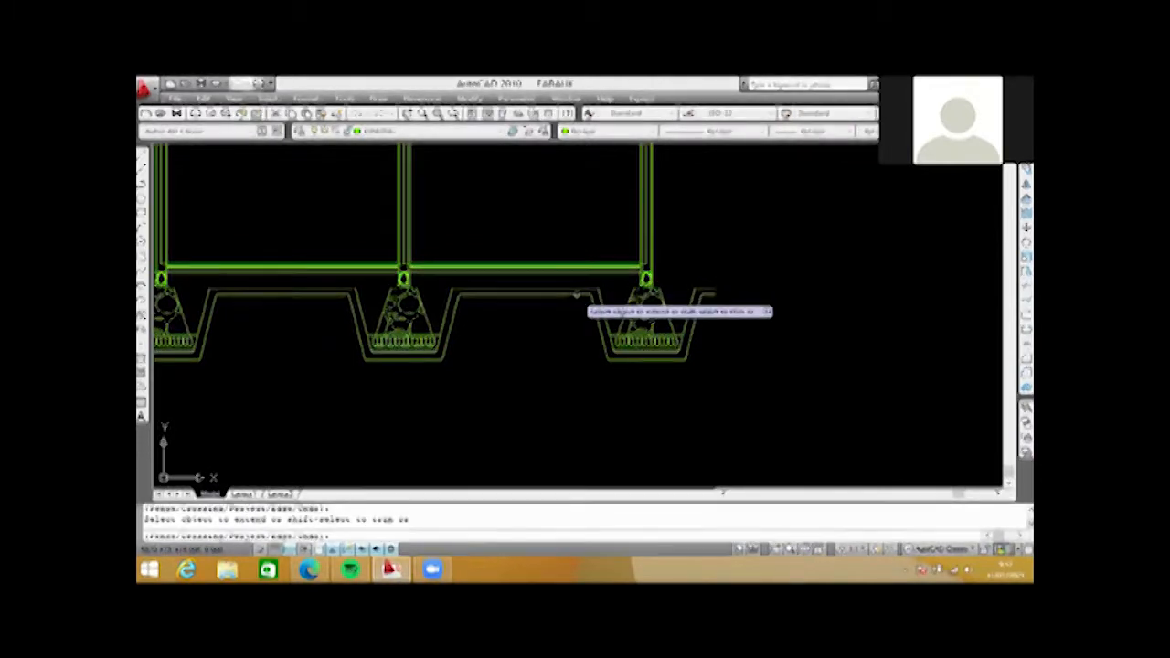
pyautogui.scroll(-5, 575, 298)
pyautogui.scroll(5, 519, 252)
pyautogui.press('Escape')
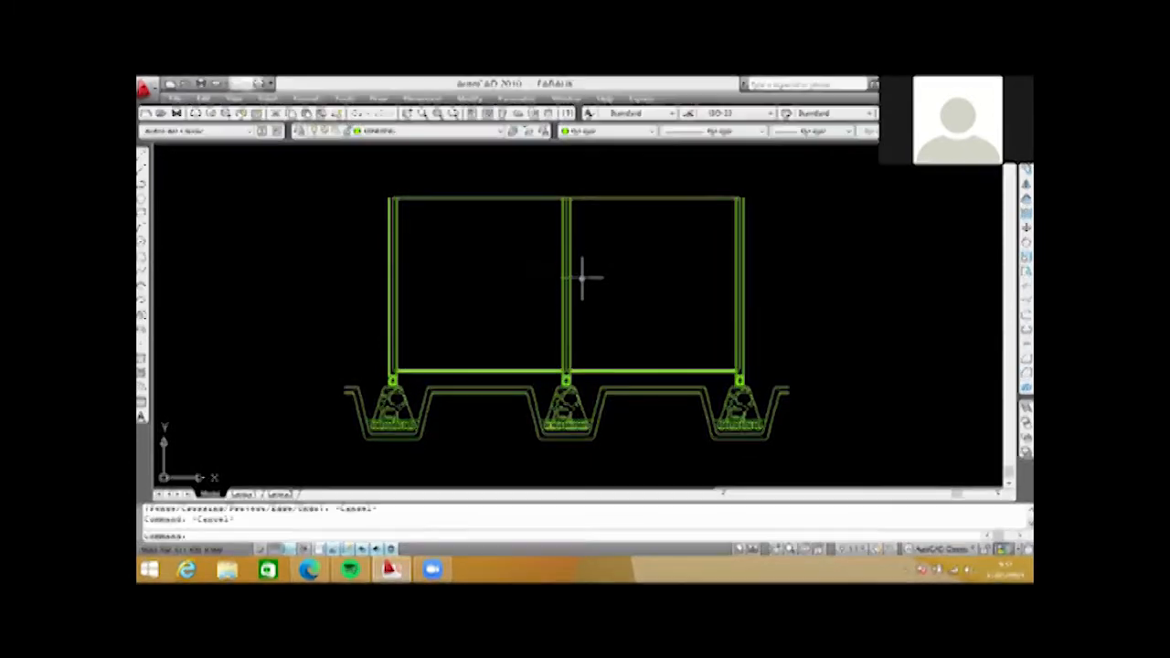
# - Examine the joined foundations, floor layers and trench lines along the cross-section
pyautogui.scroll(-2, 589, 293)
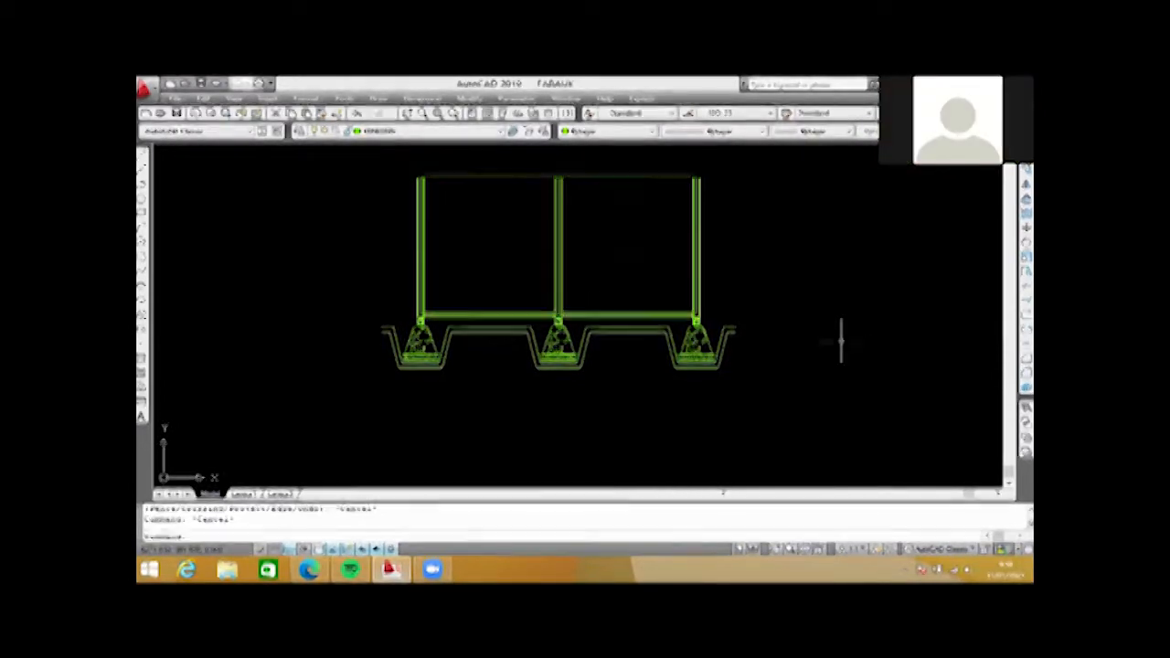
pyautogui.scroll(-2, 663, 333)
pyautogui.scroll(5, 599, 318)
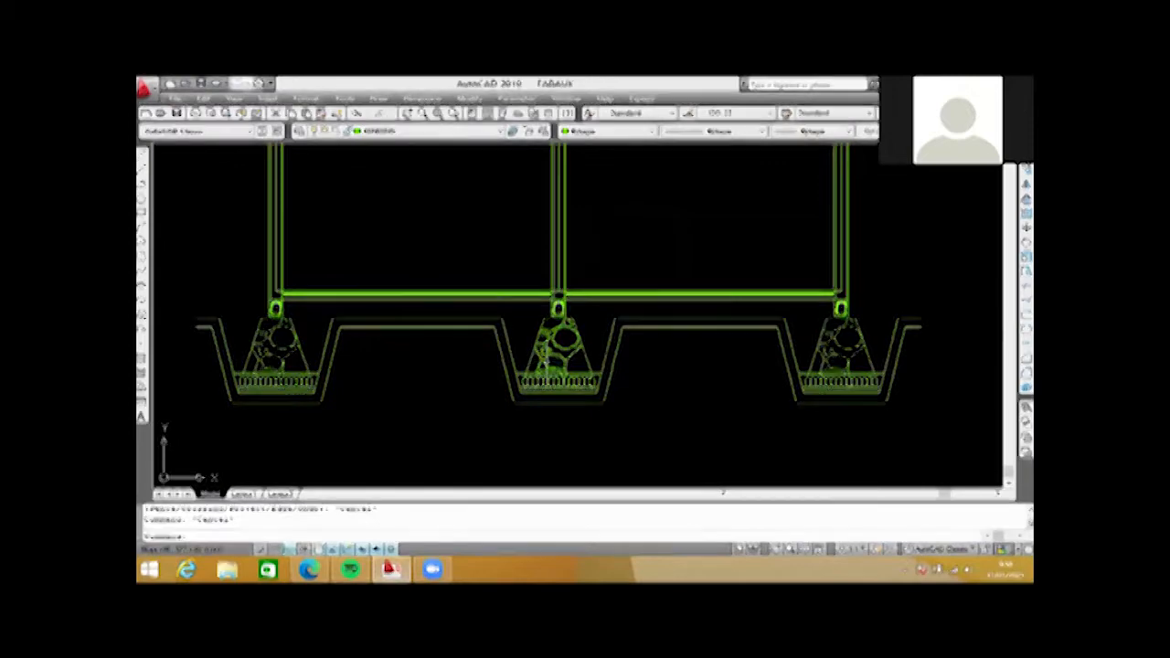
pyautogui.scroll(-6, 549, 370)
pyautogui.scroll(2, 549, 363)
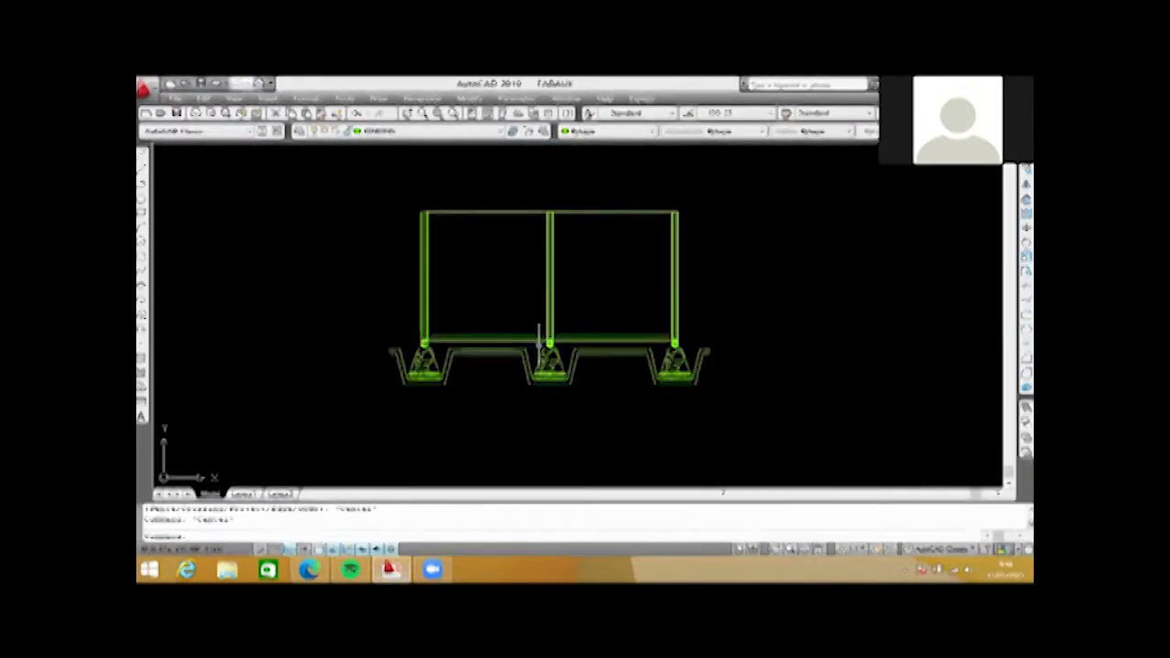
pyautogui.click(565, 370)
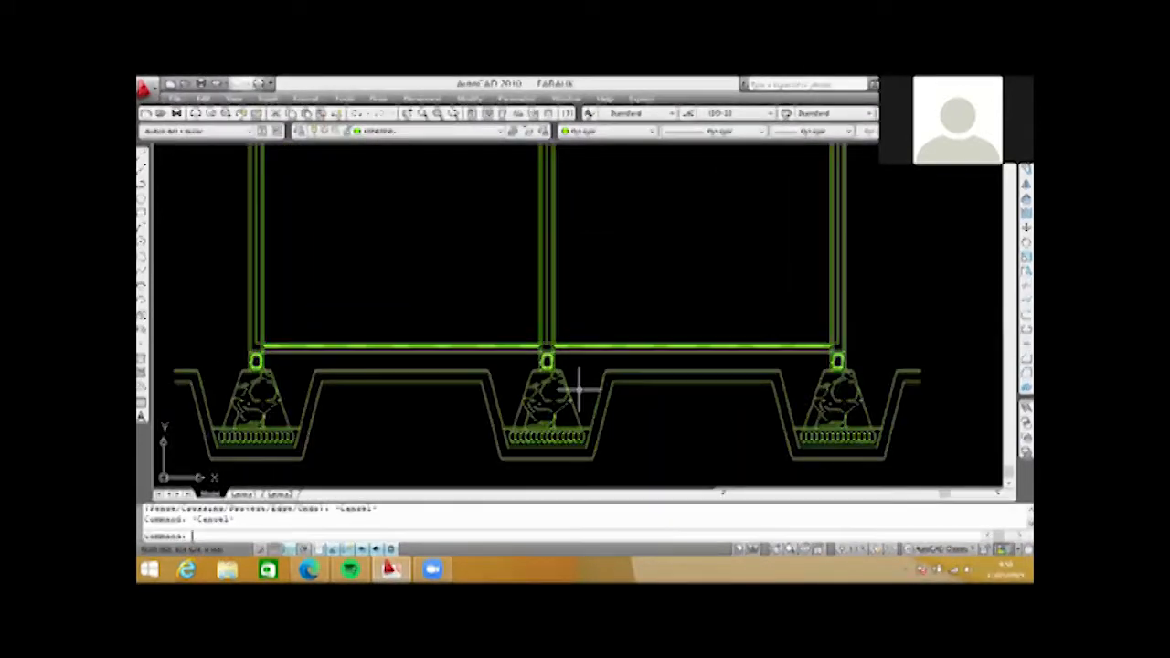
pyautogui.scroll(2, 578, 389)
pyautogui.scroll(-5, 561, 336)
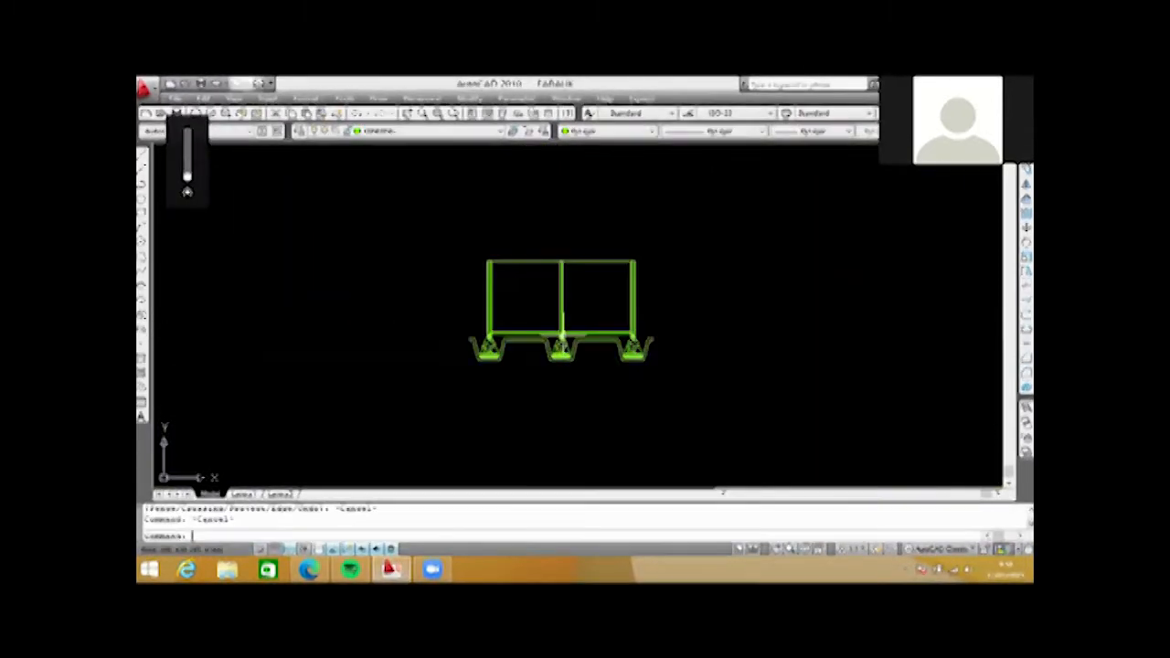
pyautogui.scroll(1, 561, 334)
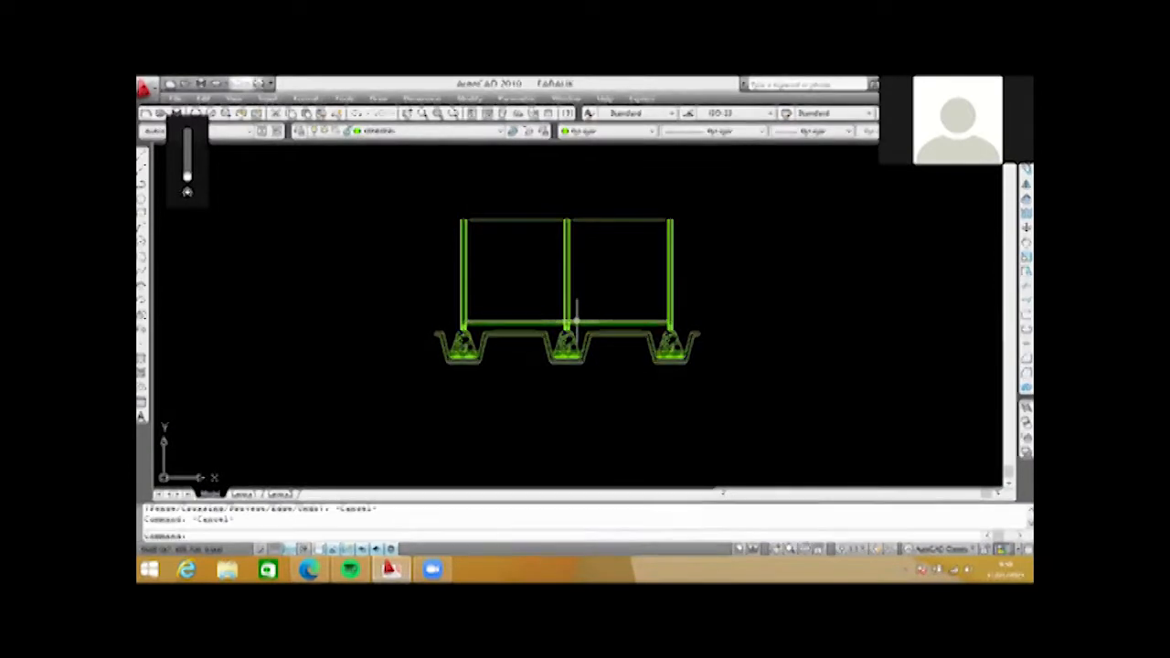
pyautogui.scroll(5, 576, 320)
pyautogui.scroll(-1, 579, 329)
pyautogui.scroll(3, 584, 334)
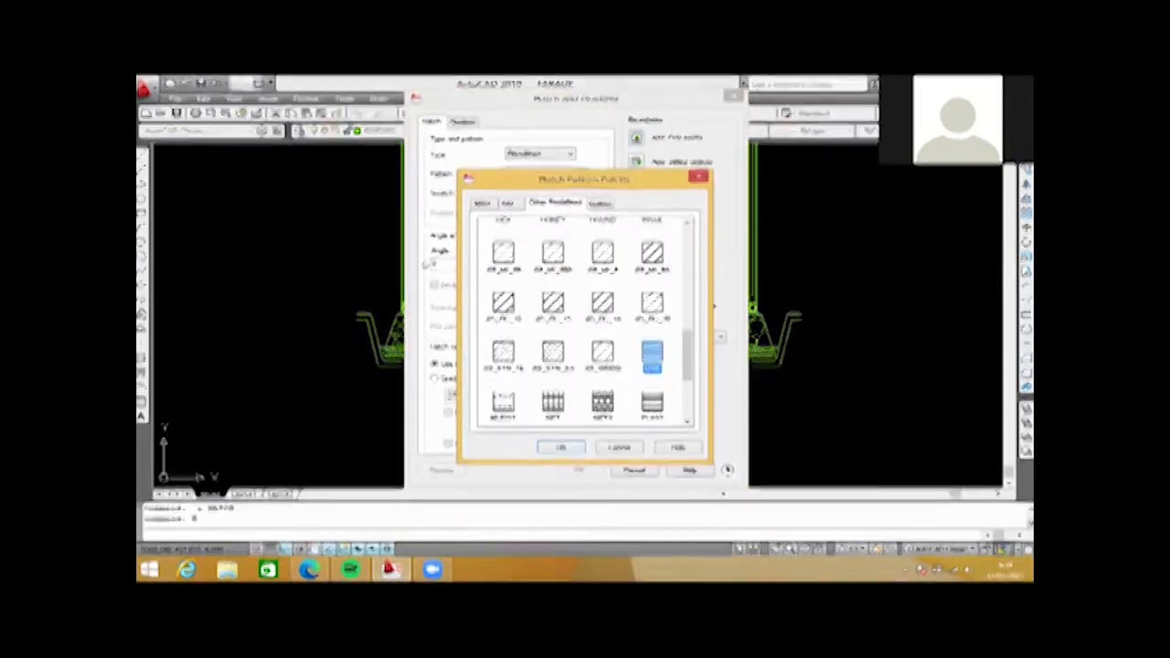
# - Hatch the fill areas below the floor between the foundations with the LINE pattern at angle 90 and scale 1
pyautogui.click(562, 448)
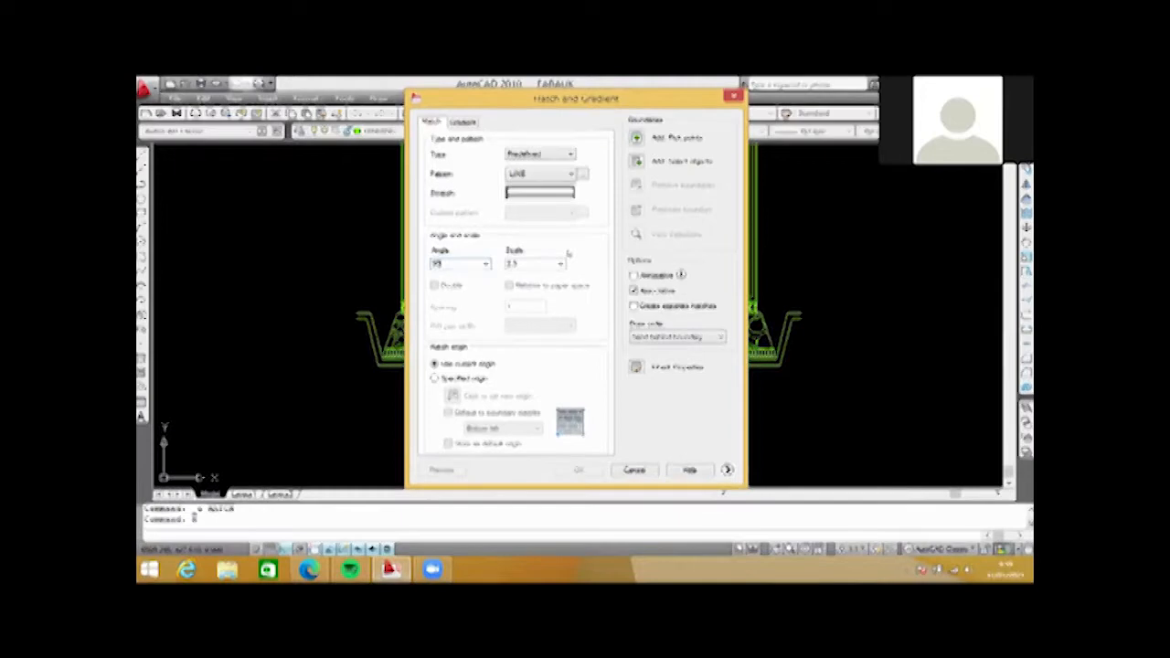
pyautogui.moveTo(525, 264); pyautogui.dragTo(507, 265)
pyautogui.click(637, 138)
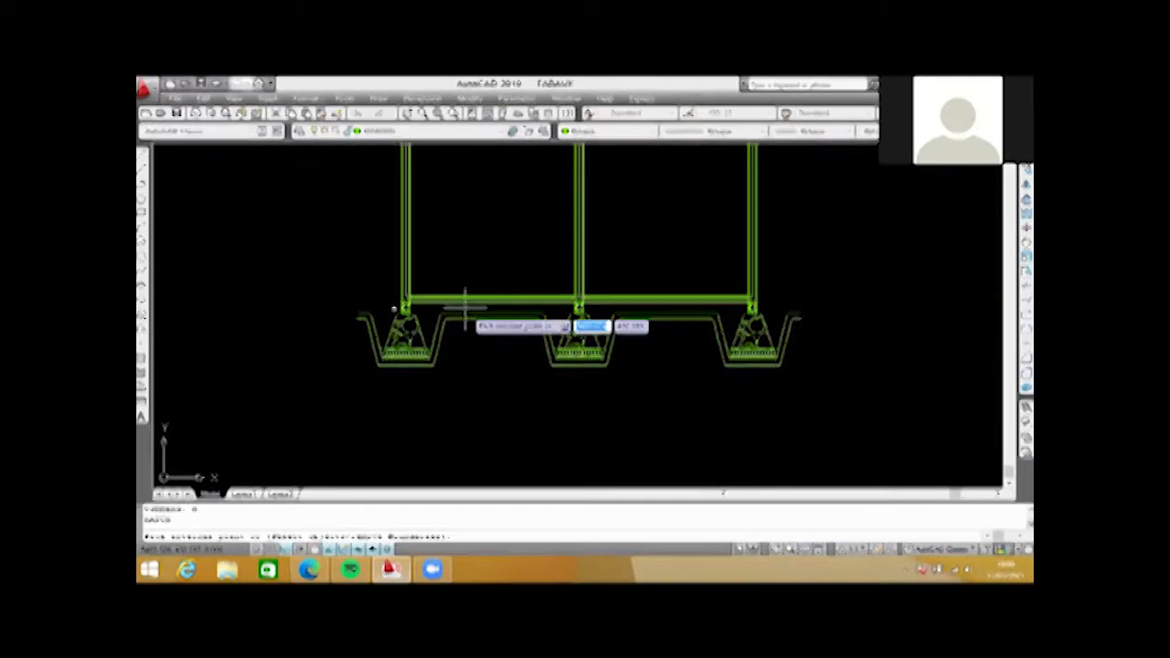
pyautogui.scroll(3, 465, 307)
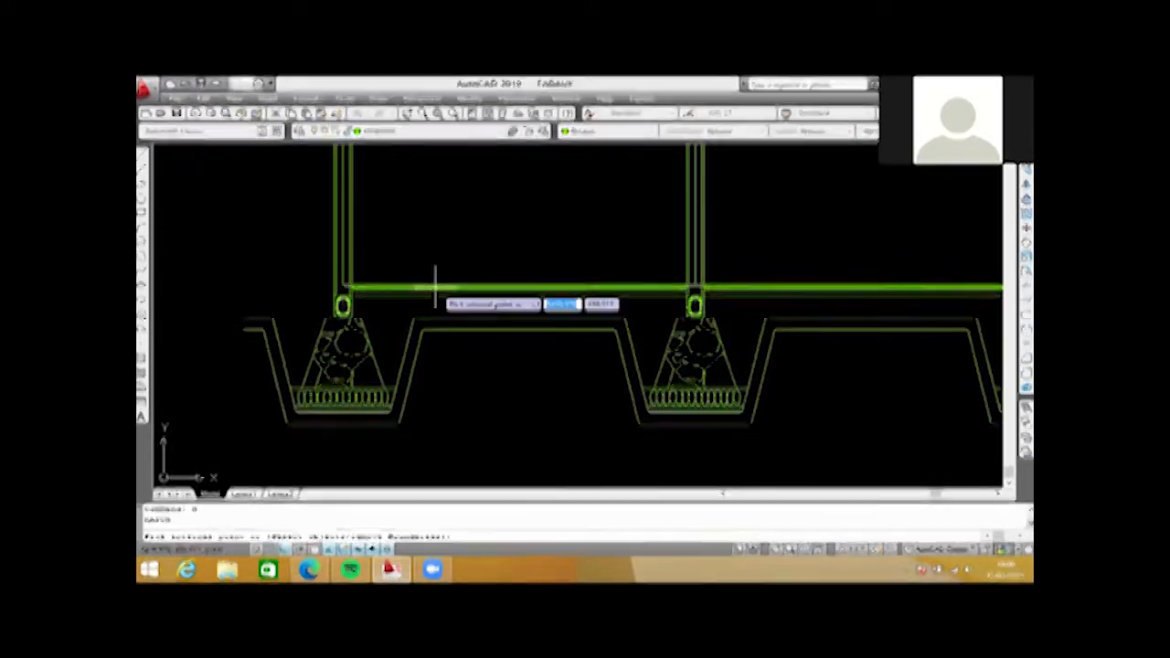
pyautogui.scroll(-2, 436, 285)
pyautogui.click(606, 313)
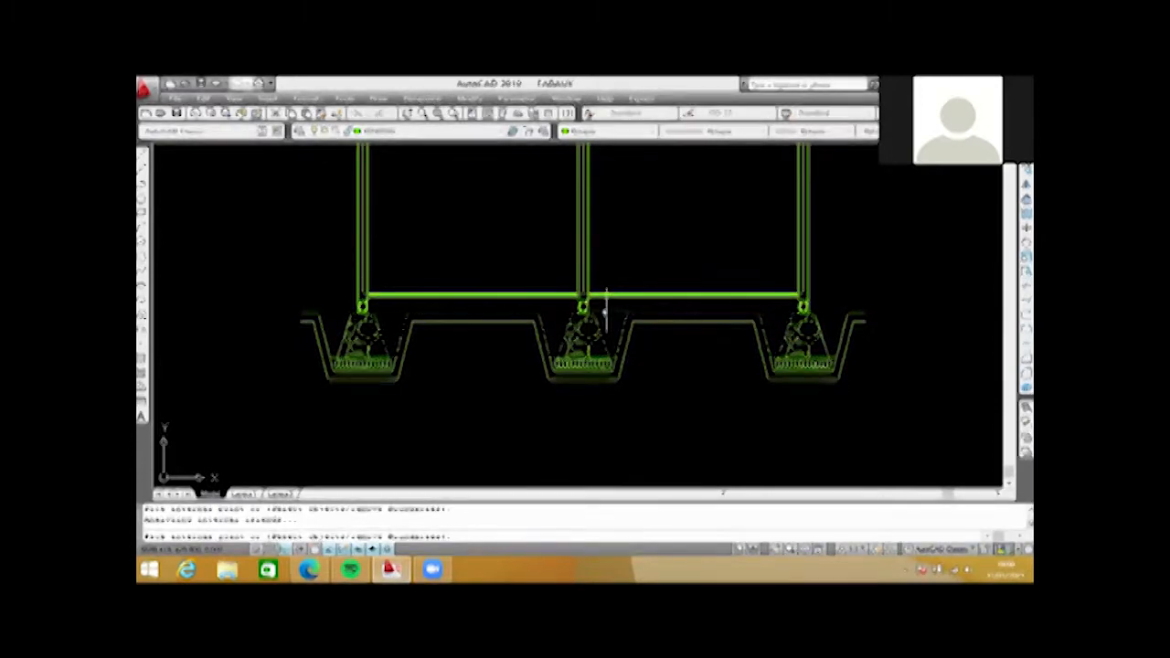
pyautogui.press('Return')
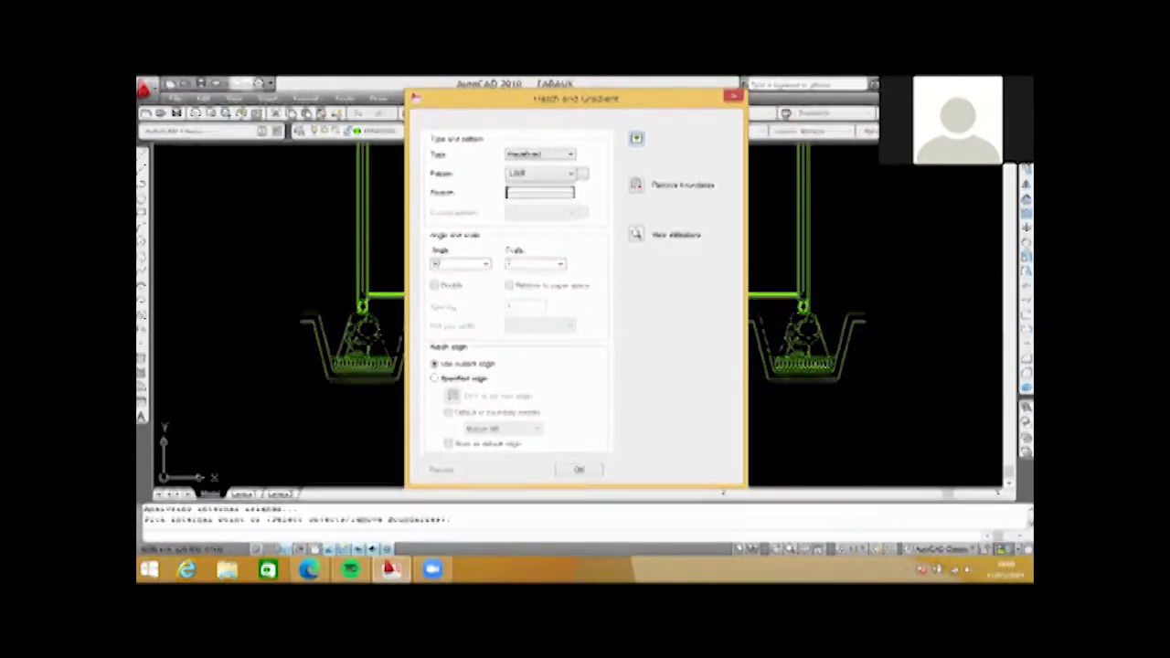
pyautogui.press('Return')
pyautogui.scroll(8, 556, 298)
pyautogui.scroll(-7, 546, 282)
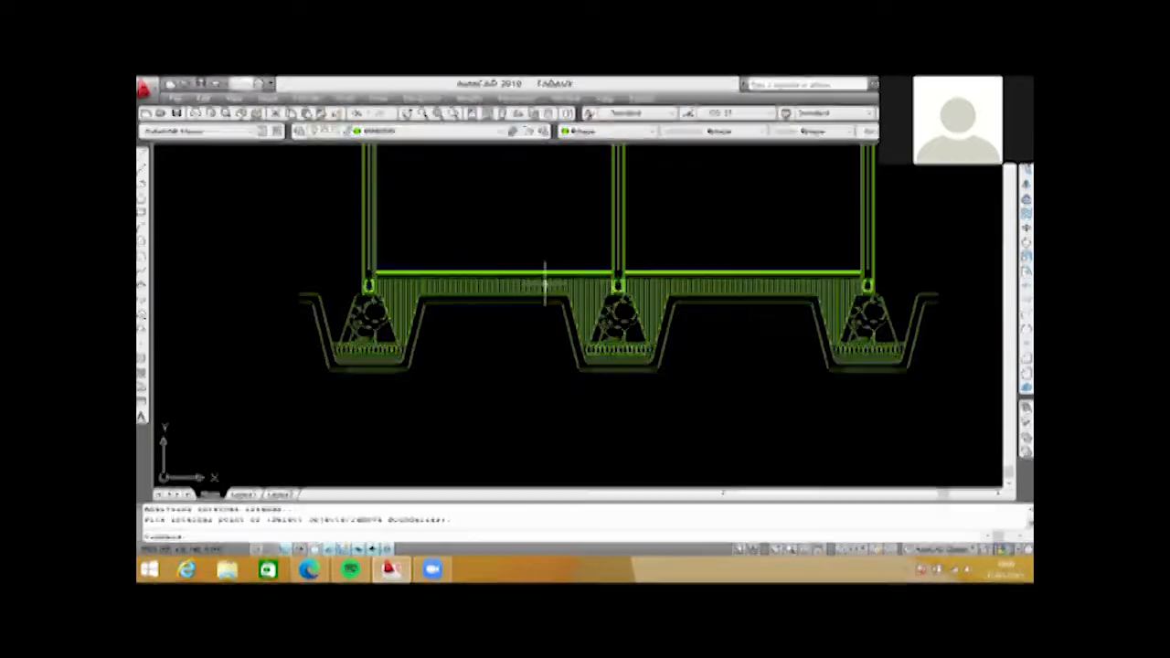
pyautogui.scroll(3, 546, 283)
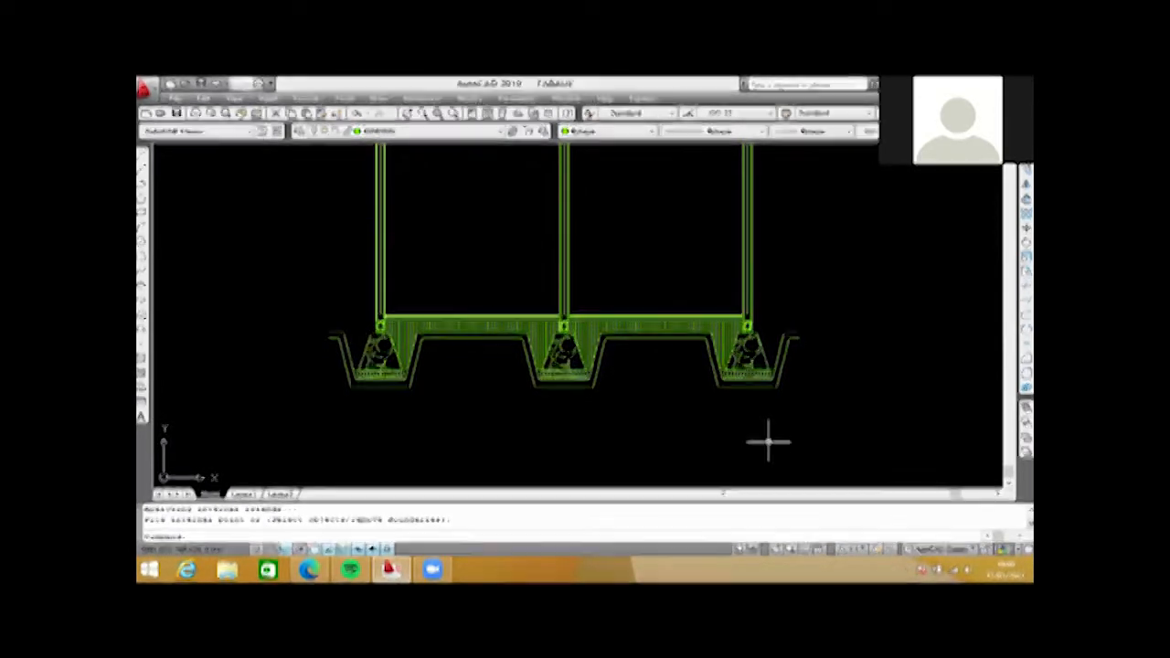
# - Copy the reinforced beam section from the foot of the wall onto the top of all three walls
pyautogui.scroll(5, 334, 327)
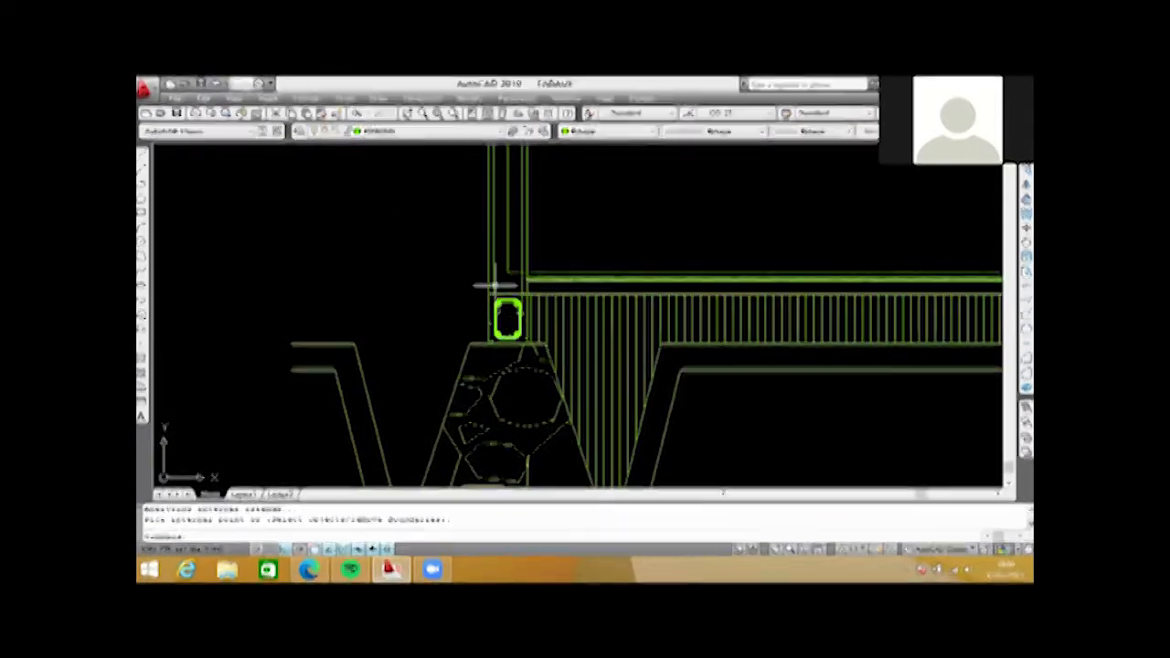
pyautogui.scroll(-1, 470, 288)
pyautogui.scroll(-6, 470, 285)
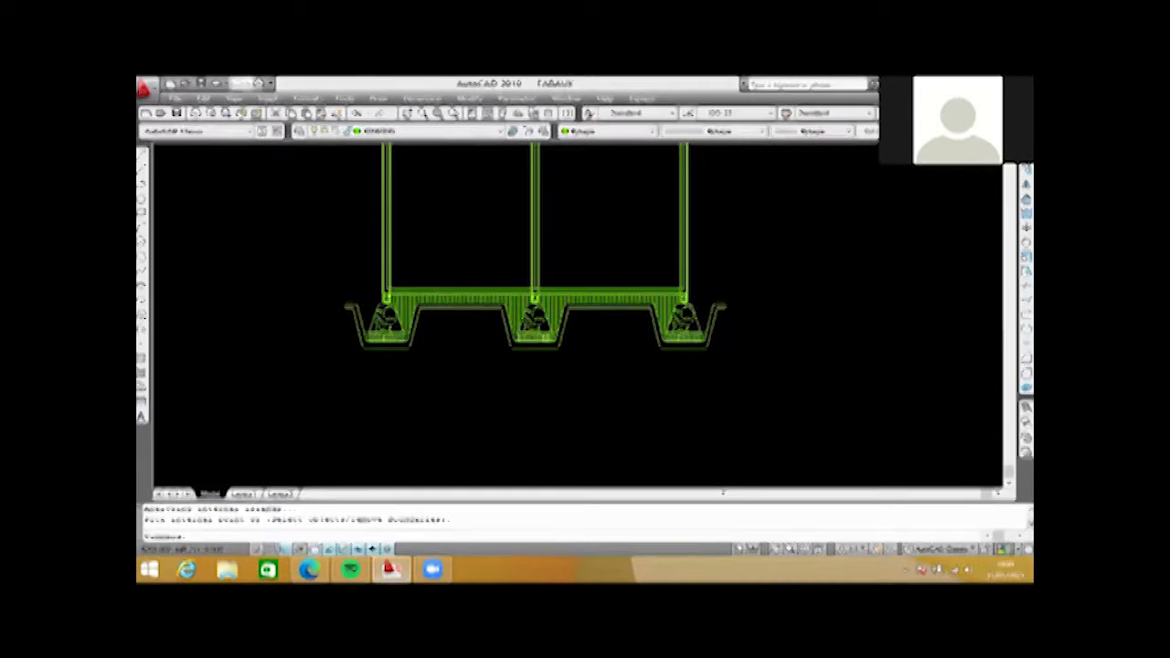
pyautogui.scroll(6, 554, 301)
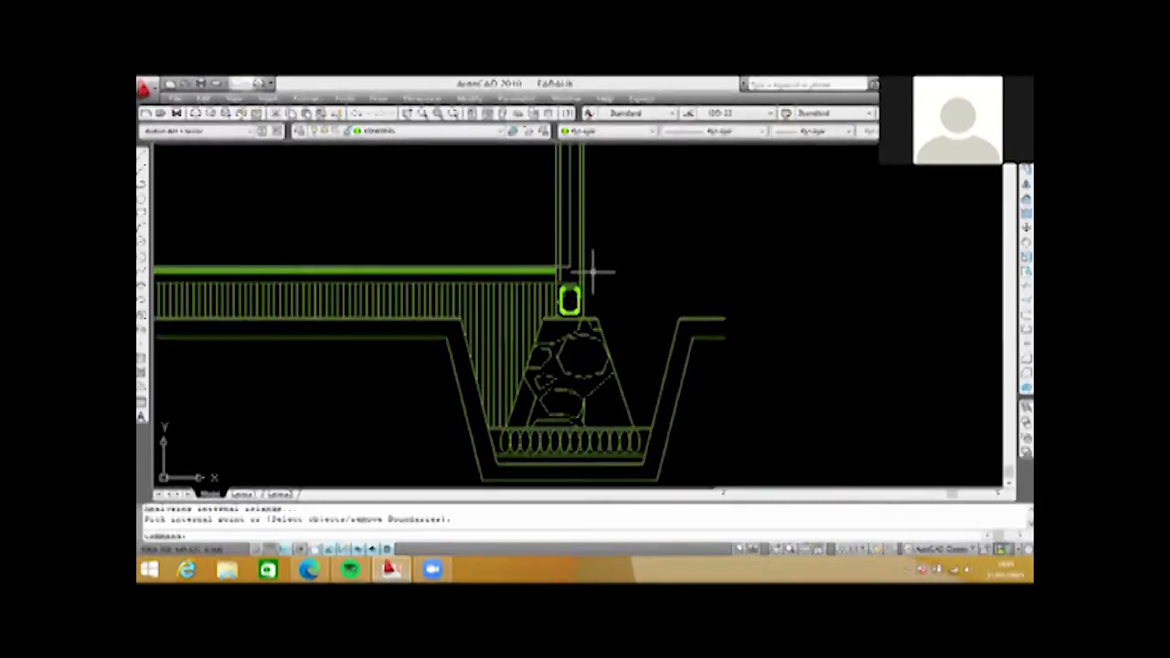
pyautogui.scroll(3, 595, 264)
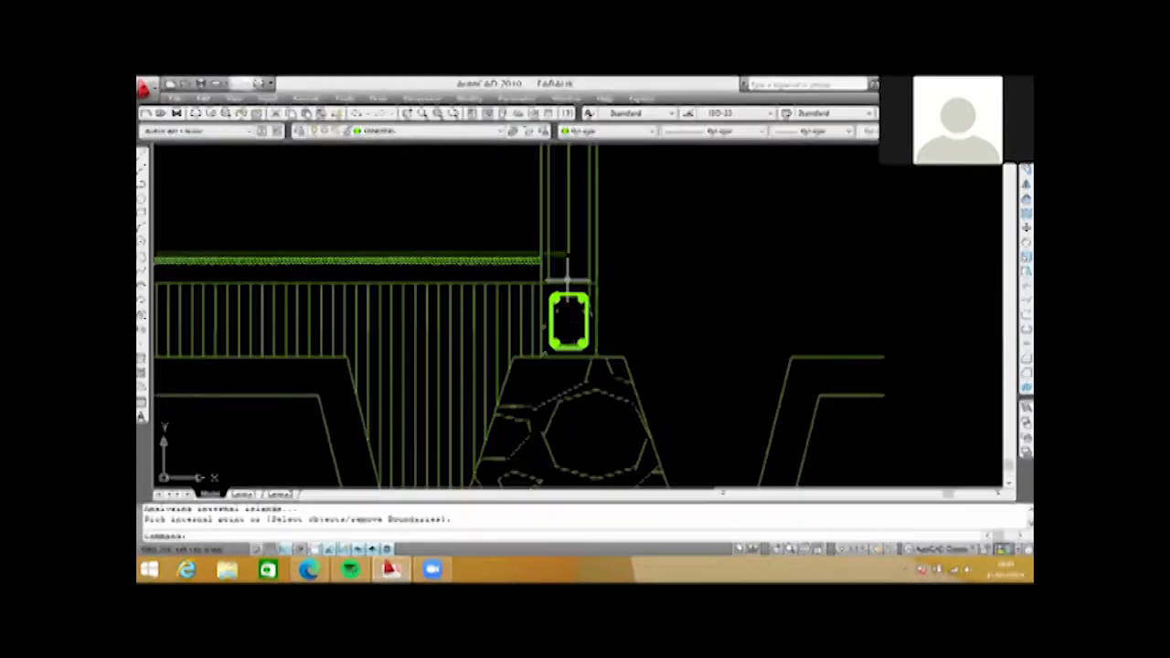
pyautogui.scroll(3, 548, 282)
pyautogui.click(524, 234)
pyautogui.click(484, 282)
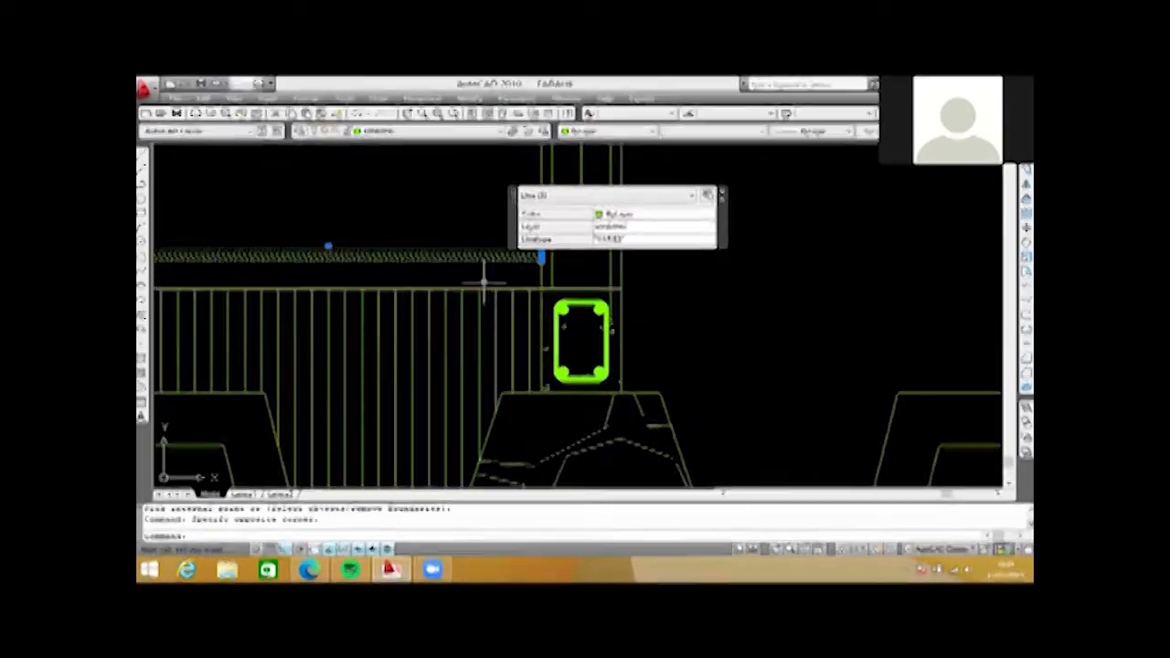
pyautogui.scroll(2, 522, 282)
pyautogui.write('m')
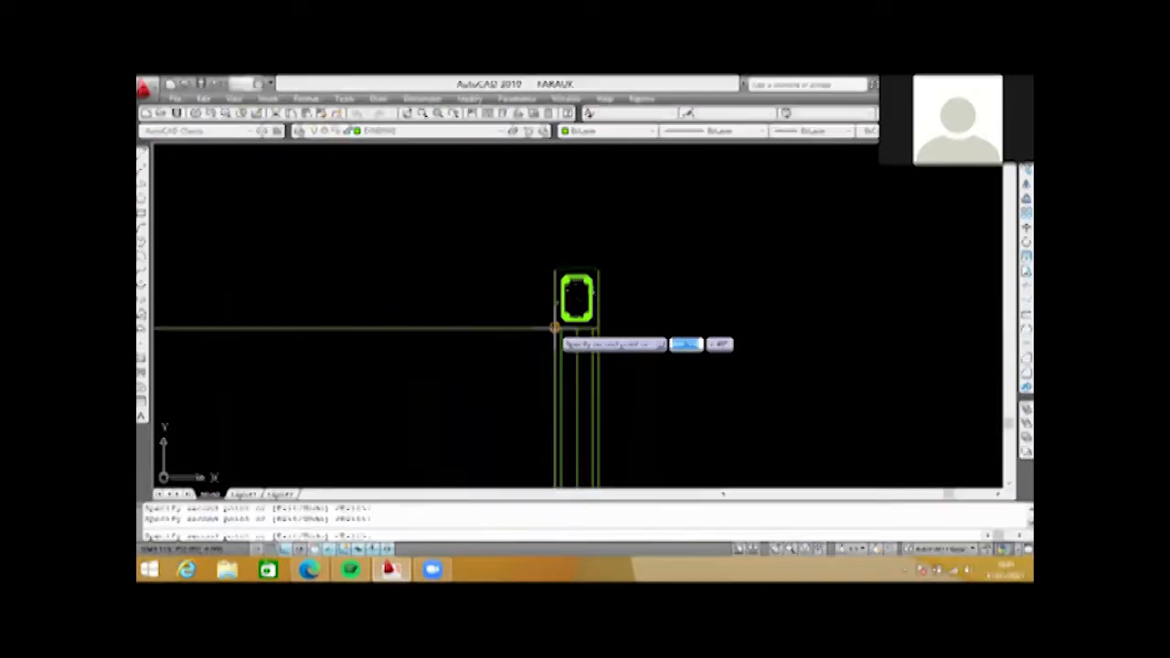
pyautogui.press('Escape')
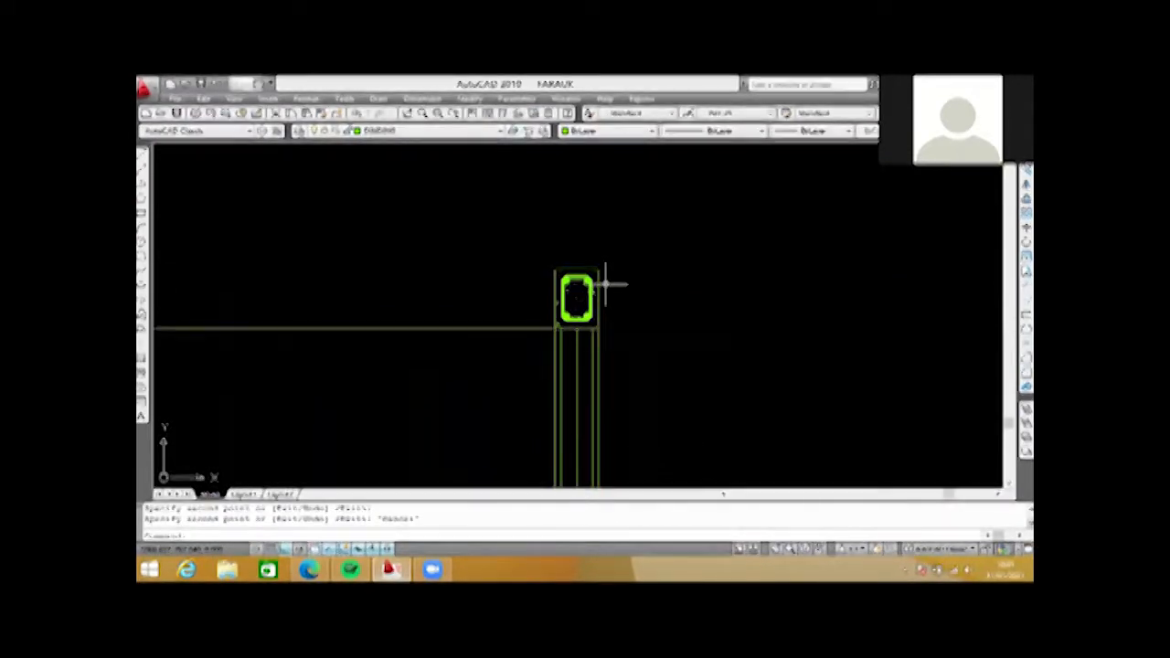
# - Examine the floor plan along the section line to compare it with the cross-section
pyautogui.scroll(-3, 604, 283)
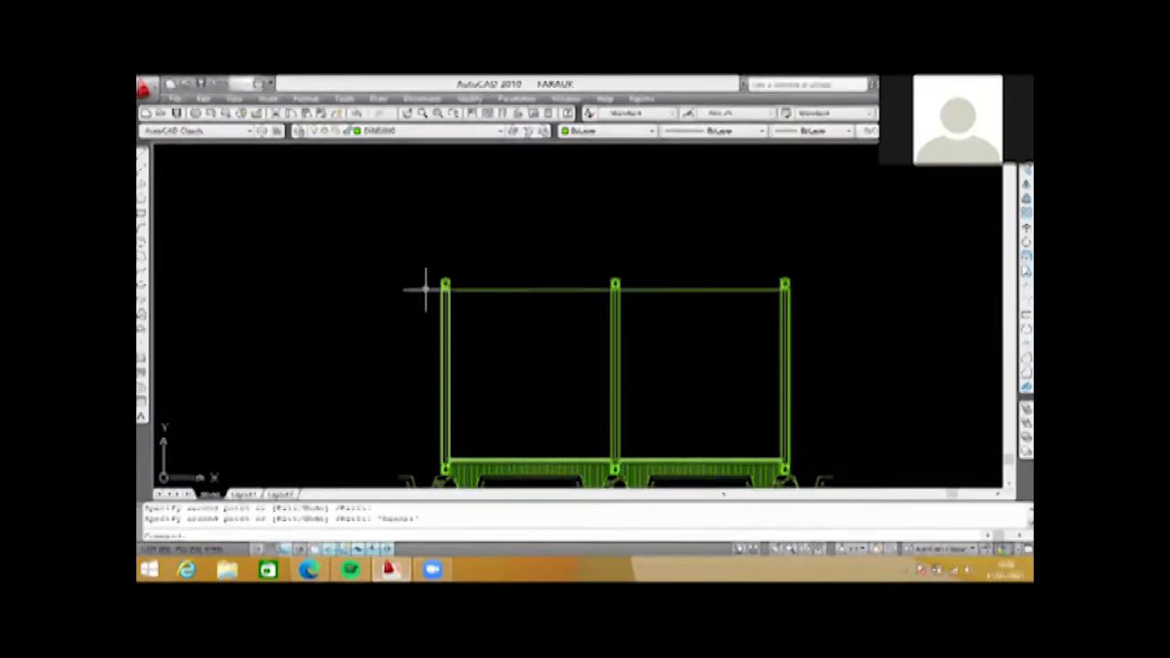
pyautogui.scroll(-3, 512, 329)
pyautogui.scroll(-5, 513, 329)
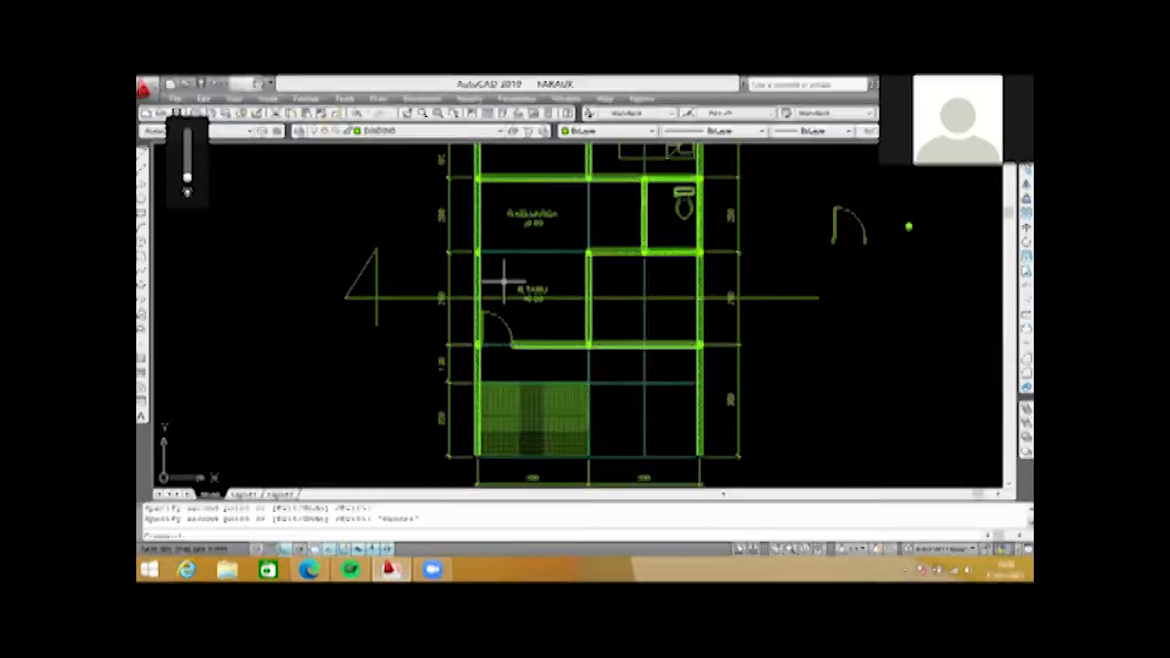
pyautogui.scroll(-4, 510, 269)
pyautogui.moveTo(515, 474); pyautogui.dragTo(503, 274, button='middle')
pyautogui.scroll(2, 503, 346)
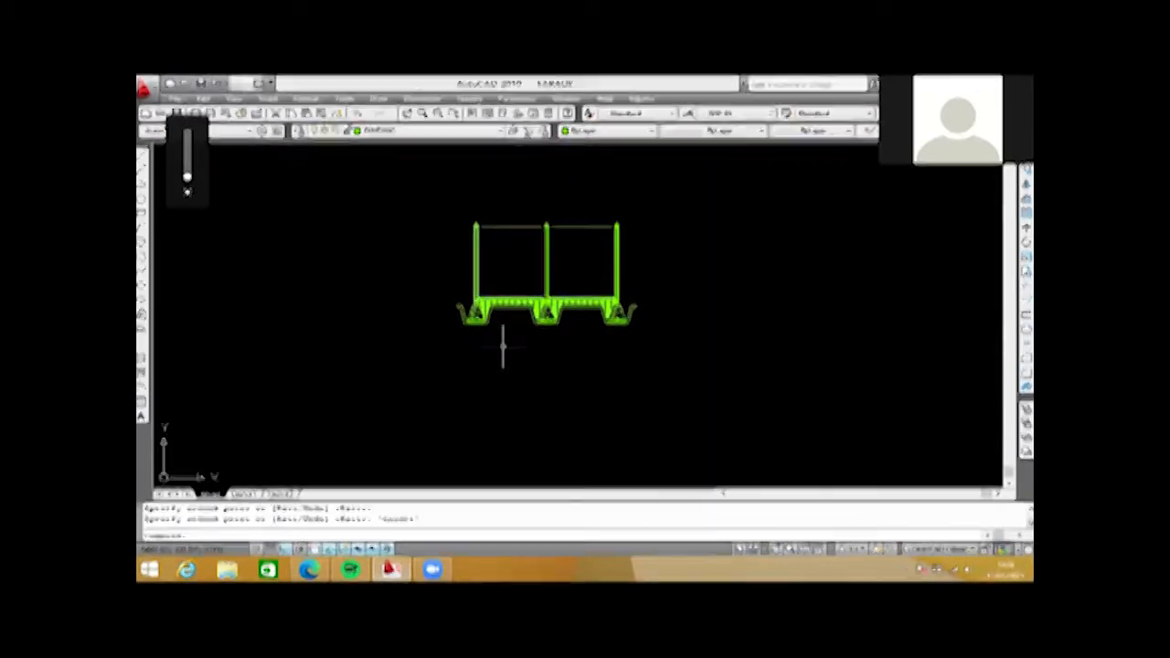
pyautogui.scroll(2, 457, 326)
pyautogui.scroll(-1, 387, 311)
pyautogui.scroll(-3, 386, 311)
pyautogui.scroll(4, 462, 332)
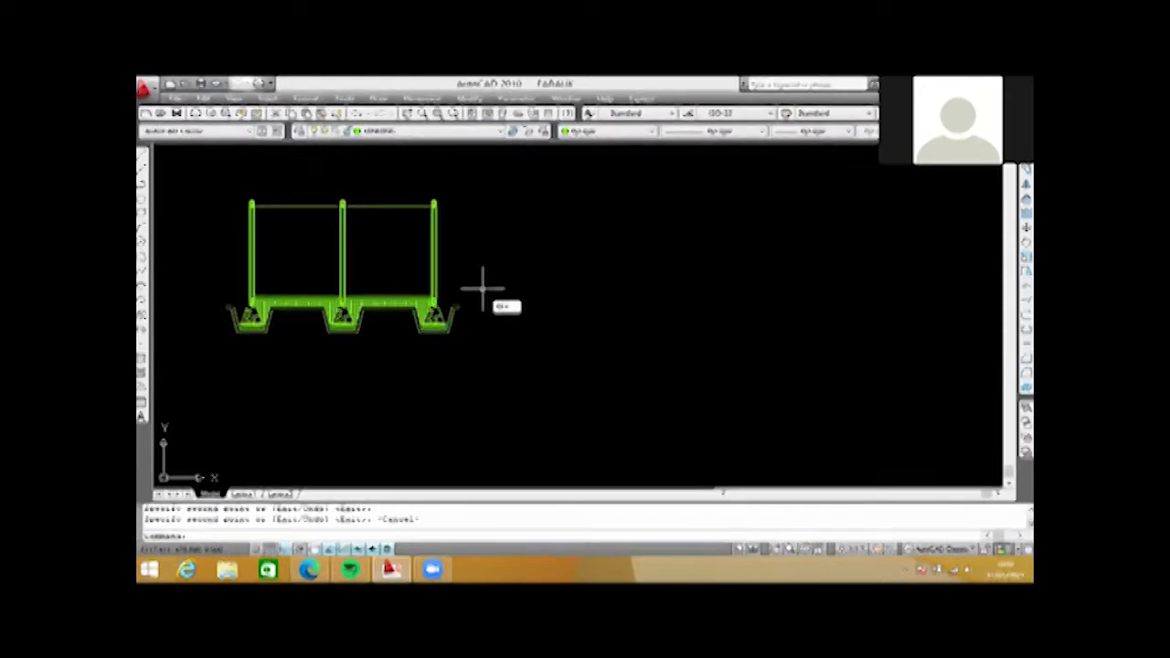
# - Draw a rectangle 92 long and 216 wide beside the cross-section as a door outline
pyautogui.click(498, 245)
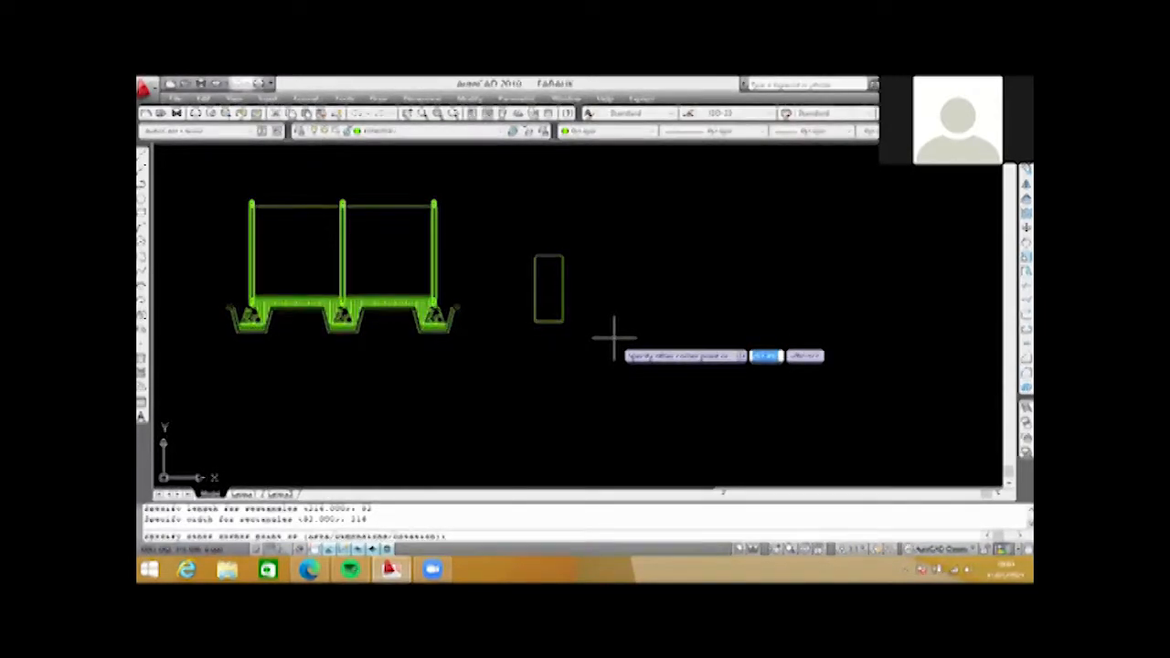
pyautogui.click(614, 338)
pyautogui.scroll(3, 547, 279)
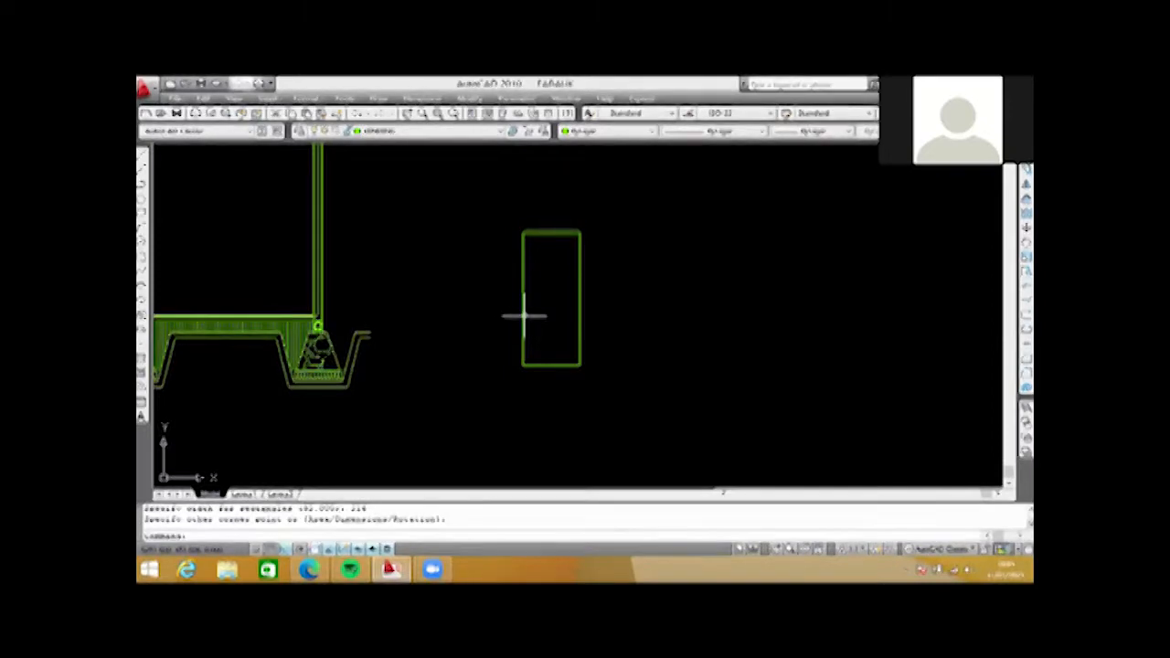
pyautogui.scroll(1, 523, 317)
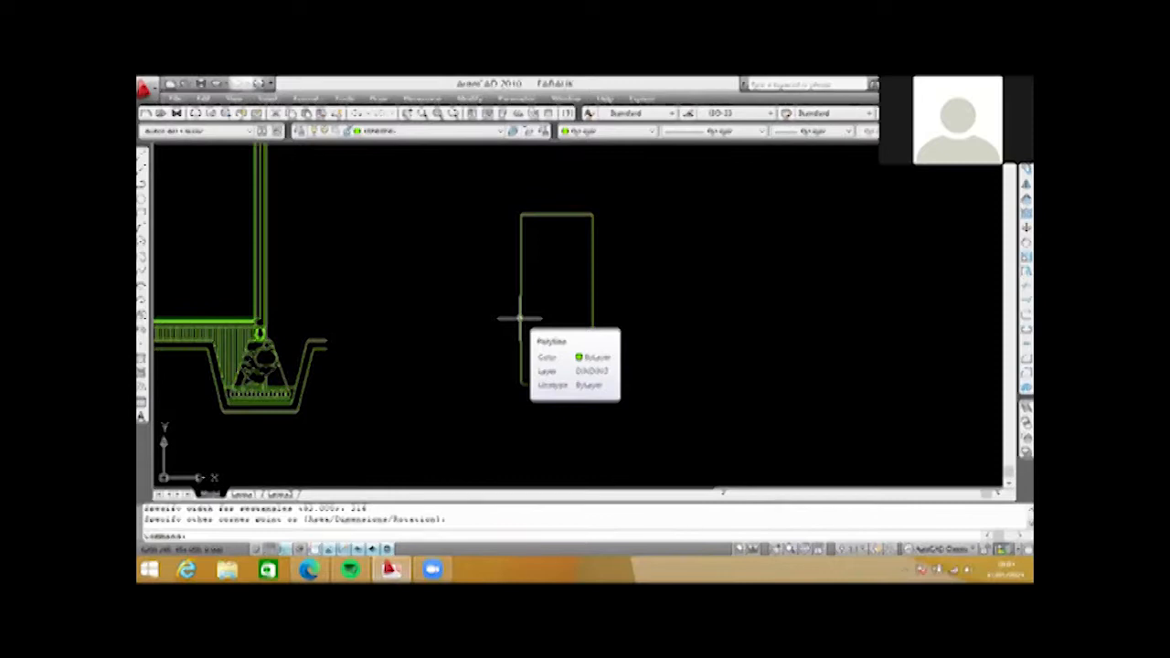
# - Offset the door rectangle inward to form the frame thickness
pyautogui.write('o')
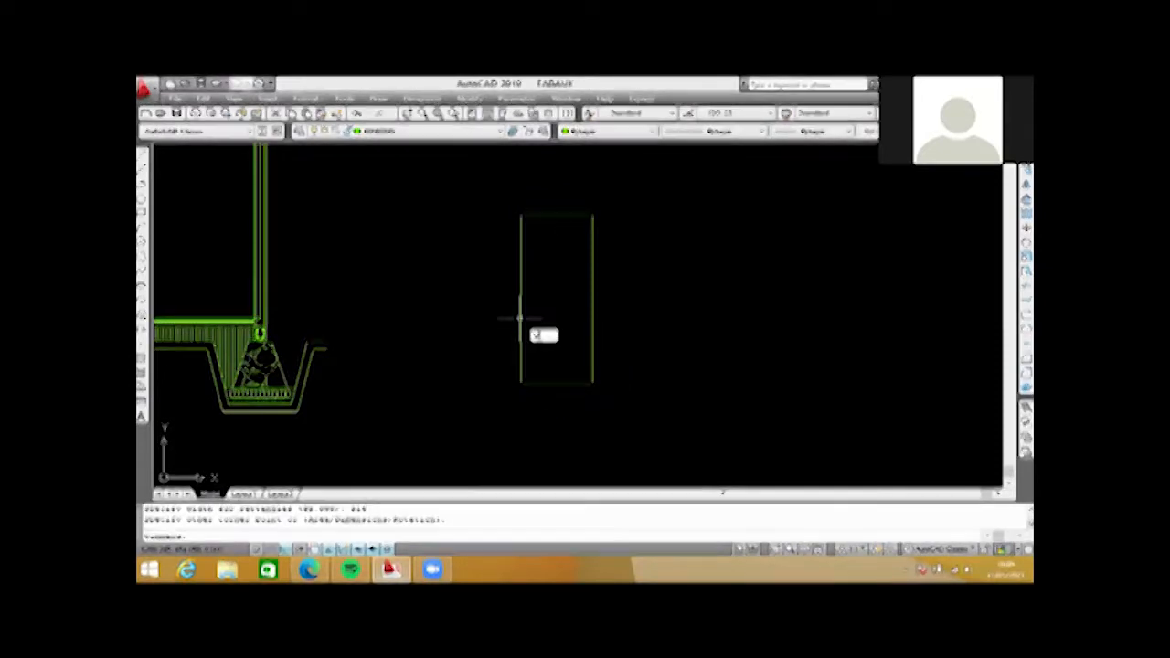
pyautogui.press('Return')
pyautogui.press('Return')
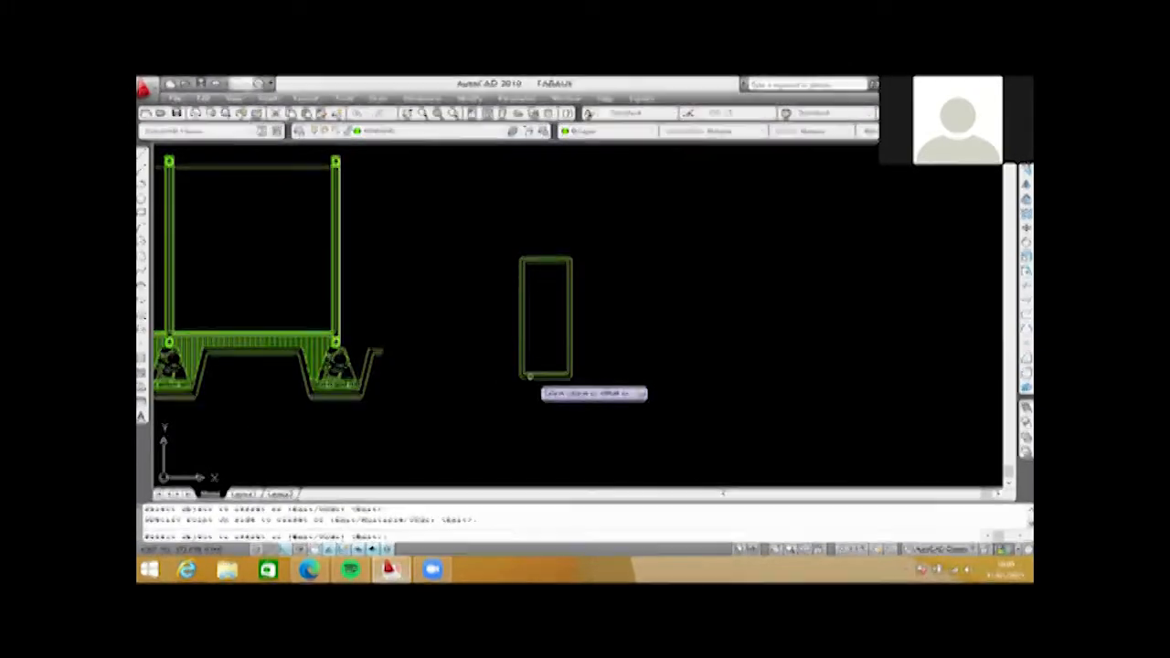
pyautogui.scroll(3, 530, 375)
pyautogui.press('Escape')
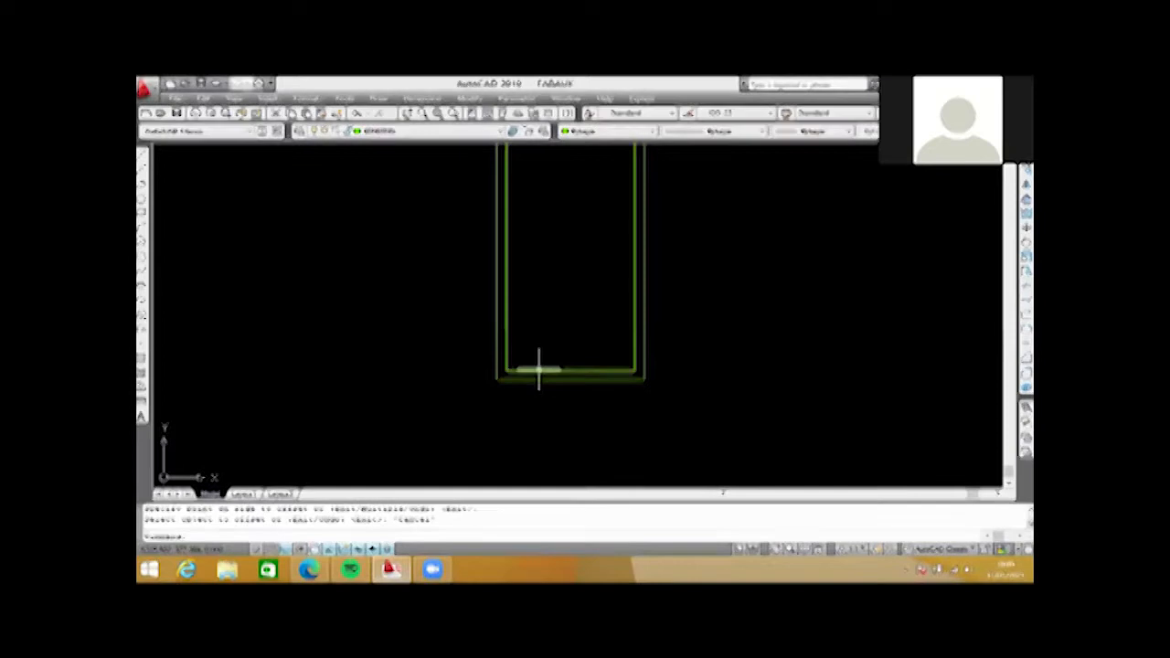
pyautogui.scroll(2, 539, 371)
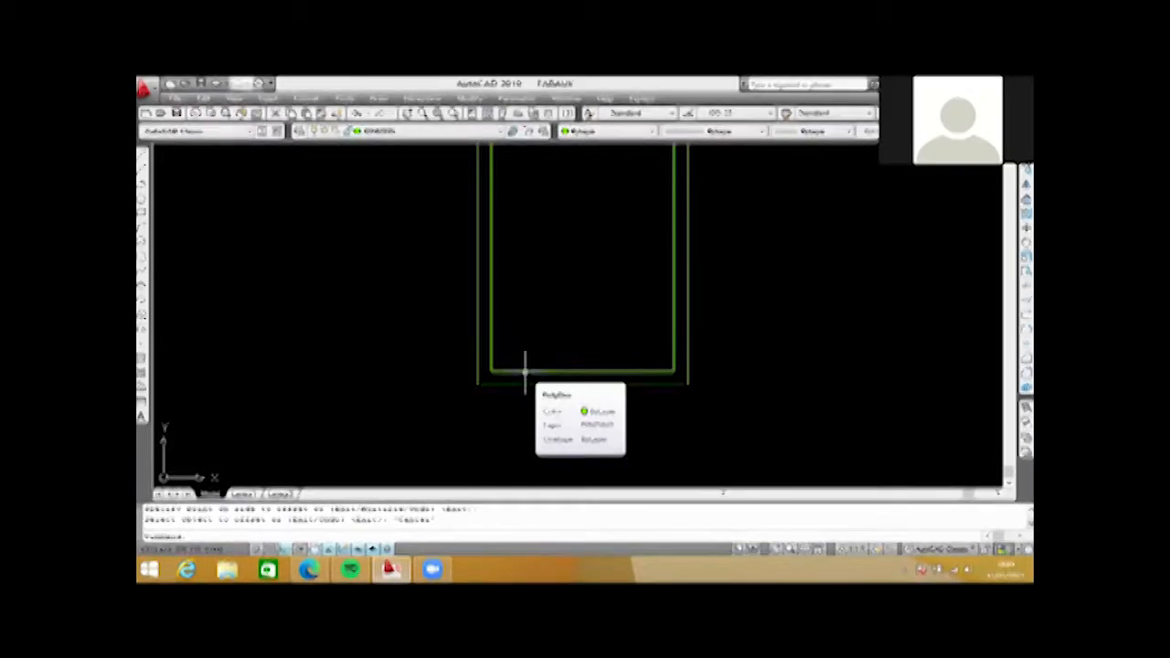
# - Stretch both lower corners of the inner rectangle down to the bottom edge of the outer rectangle
pyautogui.click(524, 371)
pyautogui.click(491, 372)
pyautogui.click(491, 385)
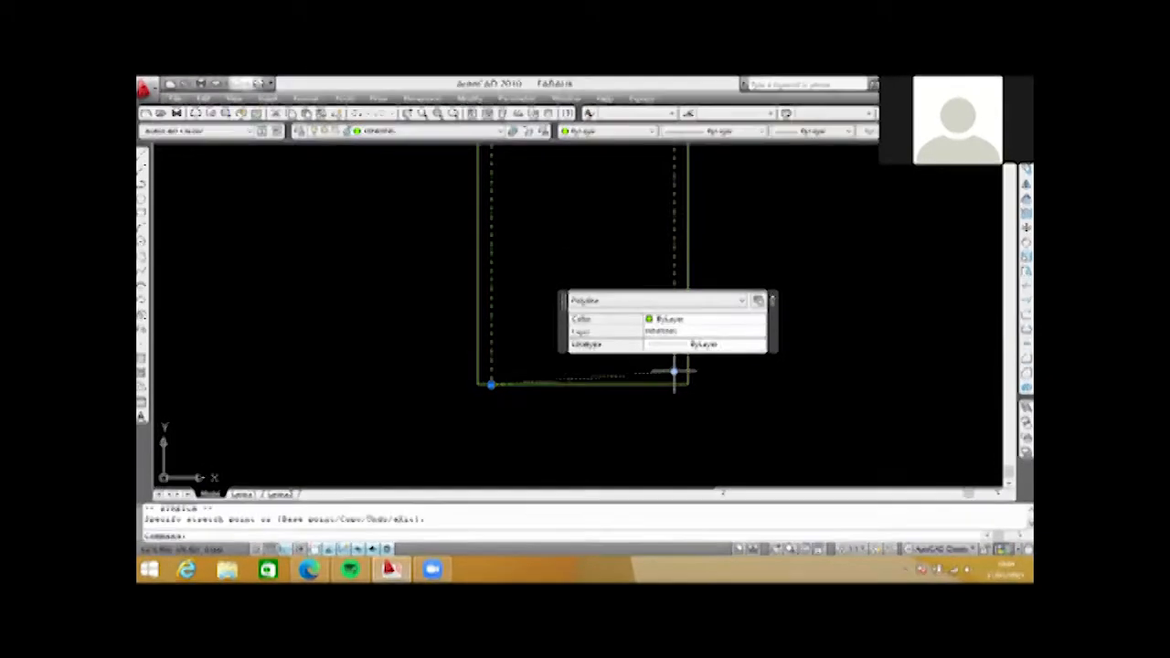
pyautogui.press('Escape')
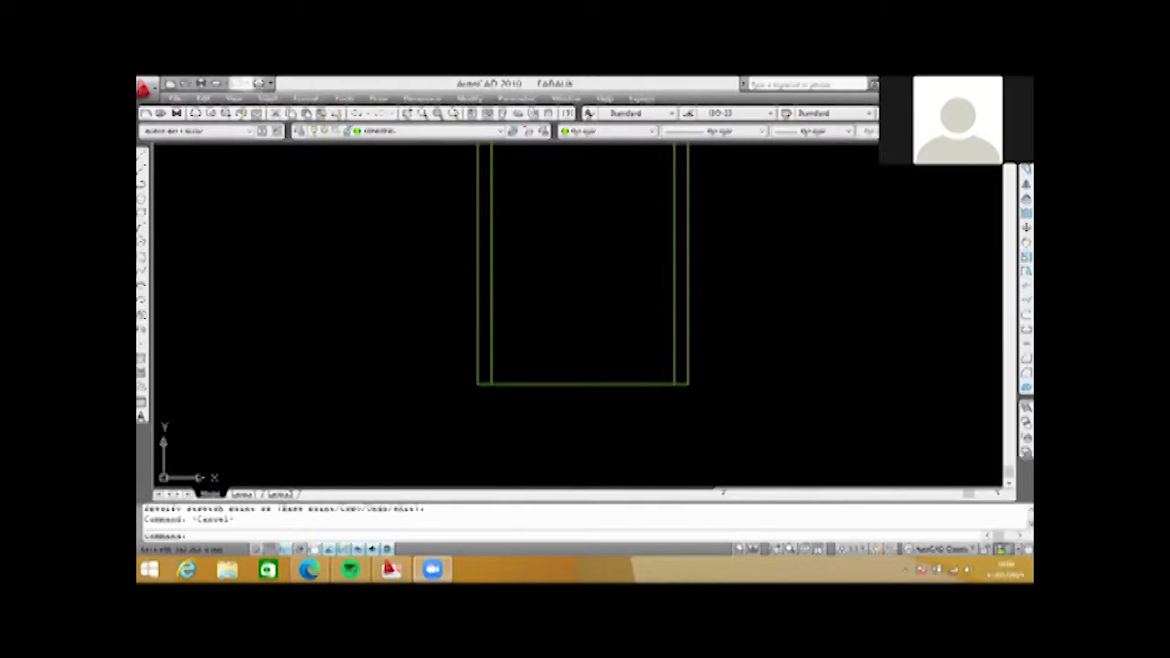
pyautogui.scroll(-5, 562, 325)
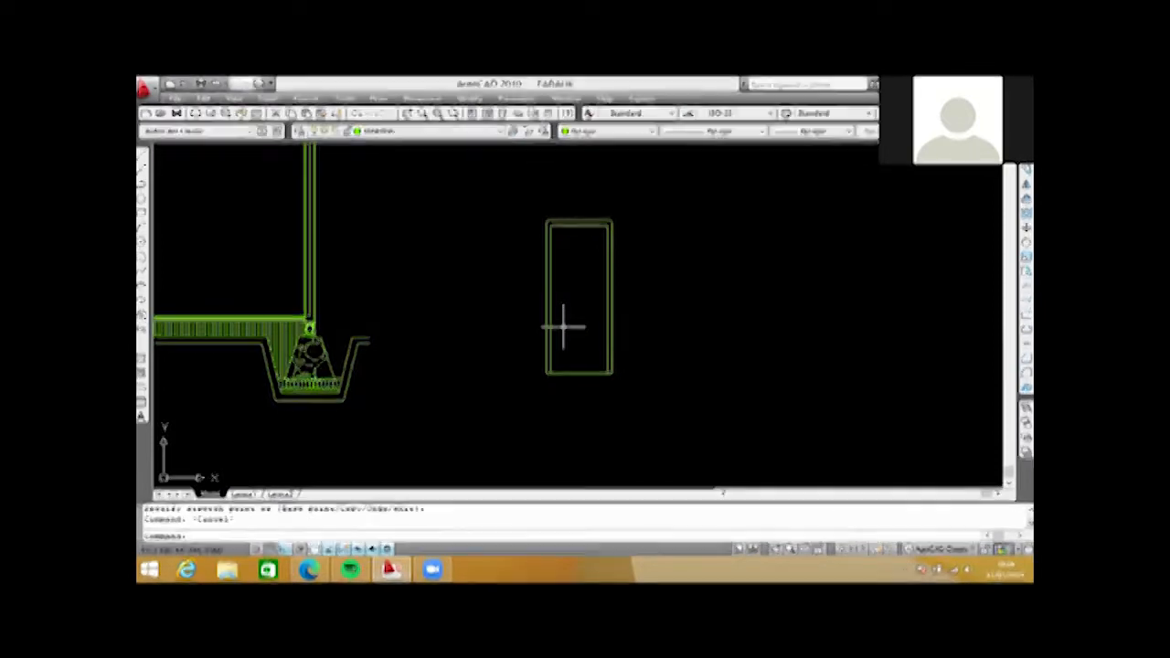
# - Offset the inner door rectangle 10 inward to form the inset panel outline
pyautogui.write('o')
pyautogui.press('Return')
pyautogui.write('10')
pyautogui.press('Return')
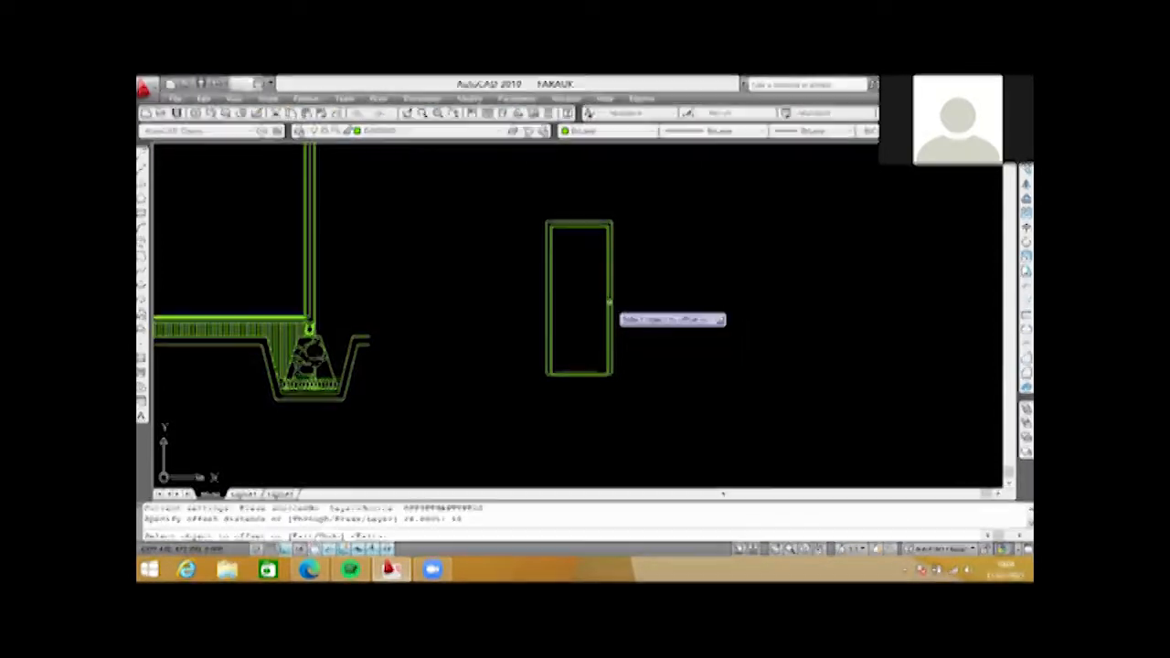
pyautogui.click(610, 301)
pyautogui.click(594, 313)
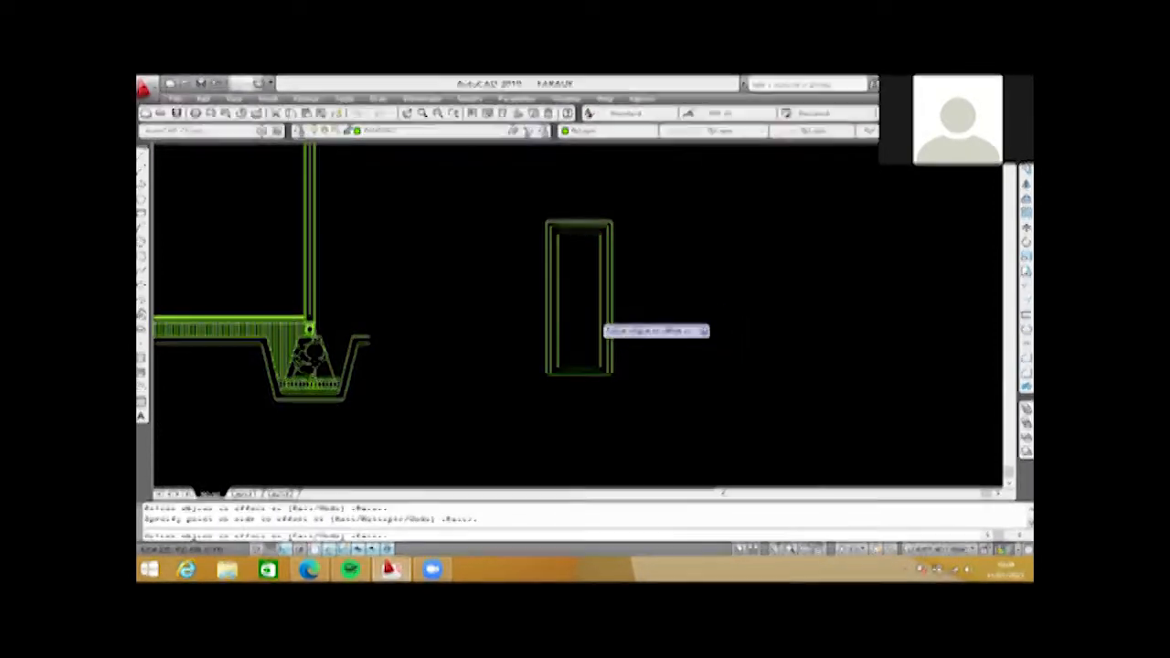
pyautogui.press('Escape')
pyautogui.press('Escape')
# - Move the framed door into the cross-section, standing on the floor against the inner face of the left wall
pyautogui.scroll(-3, 581, 329)
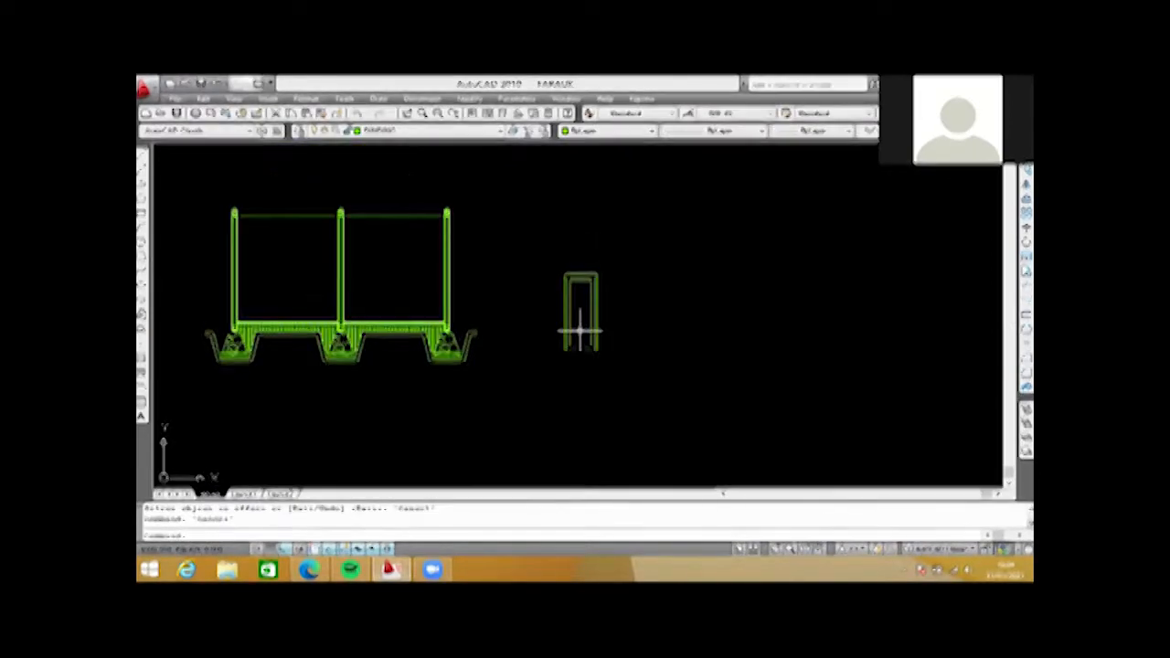
pyautogui.scroll(3, 581, 329)
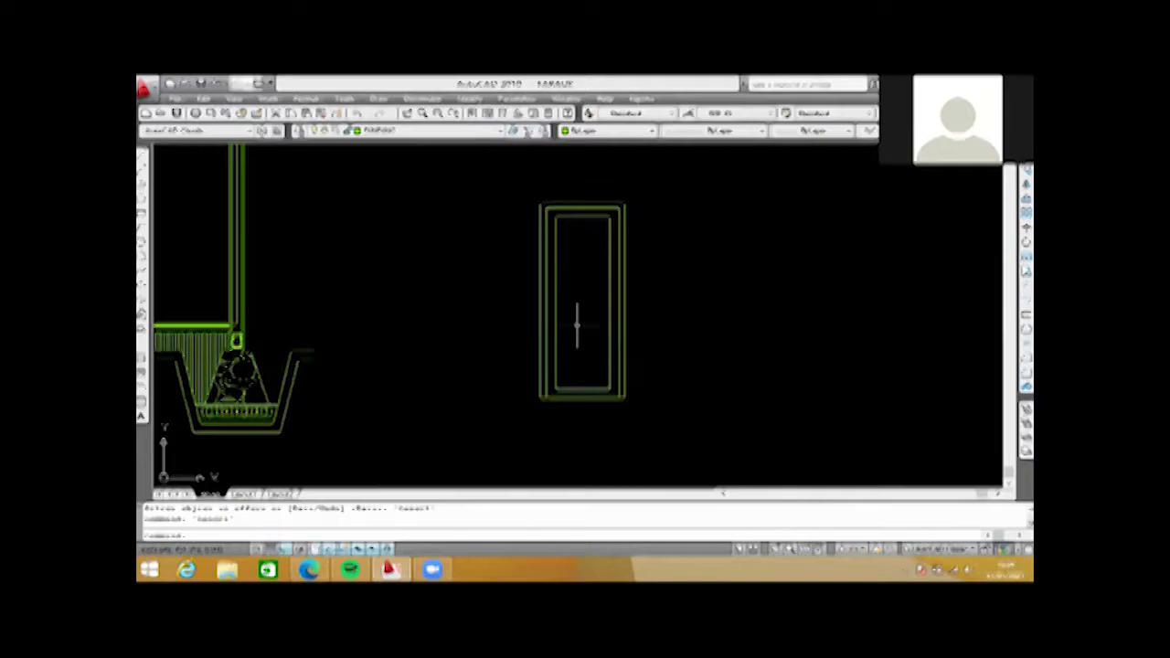
pyautogui.scroll(-4, 578, 326)
pyautogui.scroll(1, 594, 329)
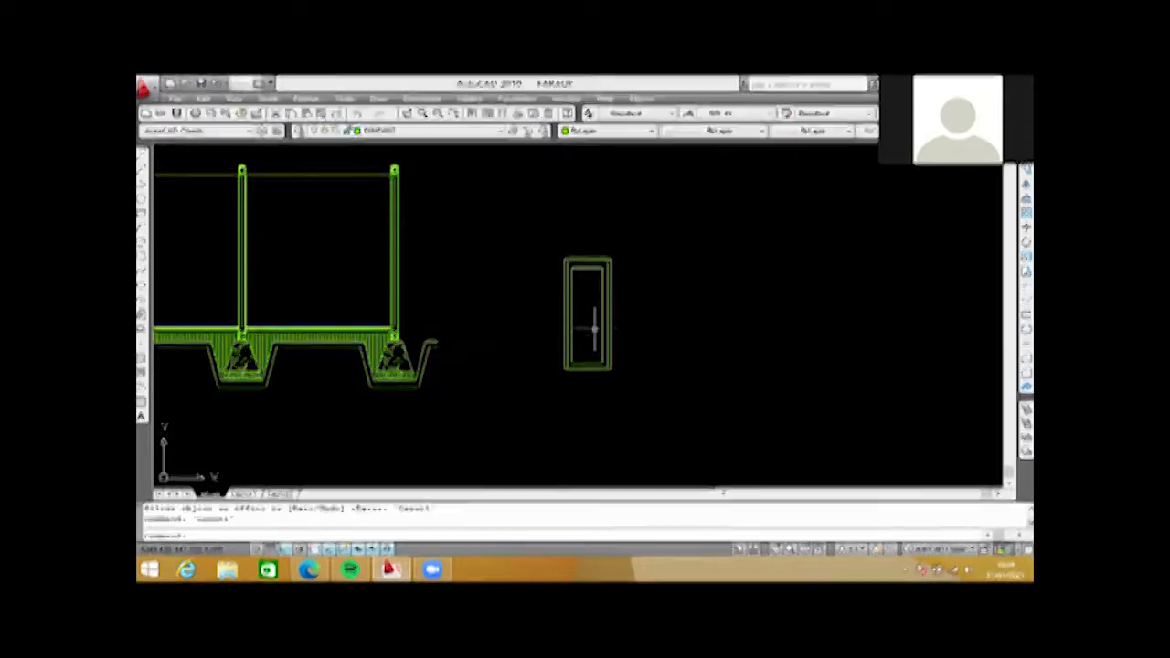
pyautogui.scroll(-5, 596, 320)
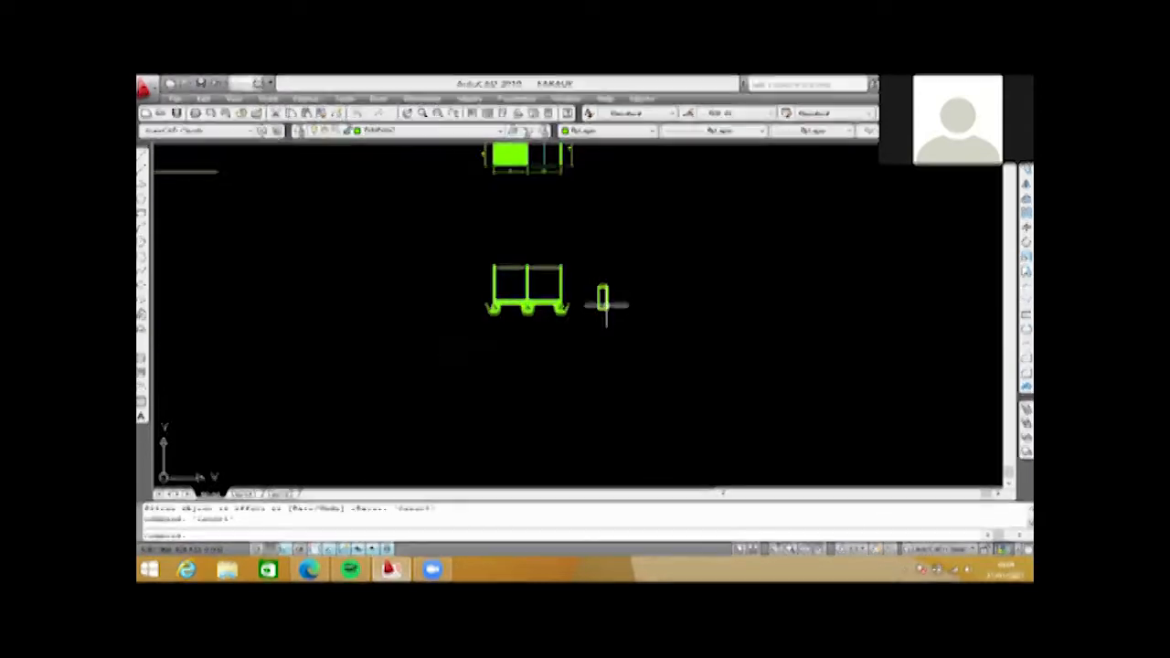
pyautogui.scroll(6, 604, 306)
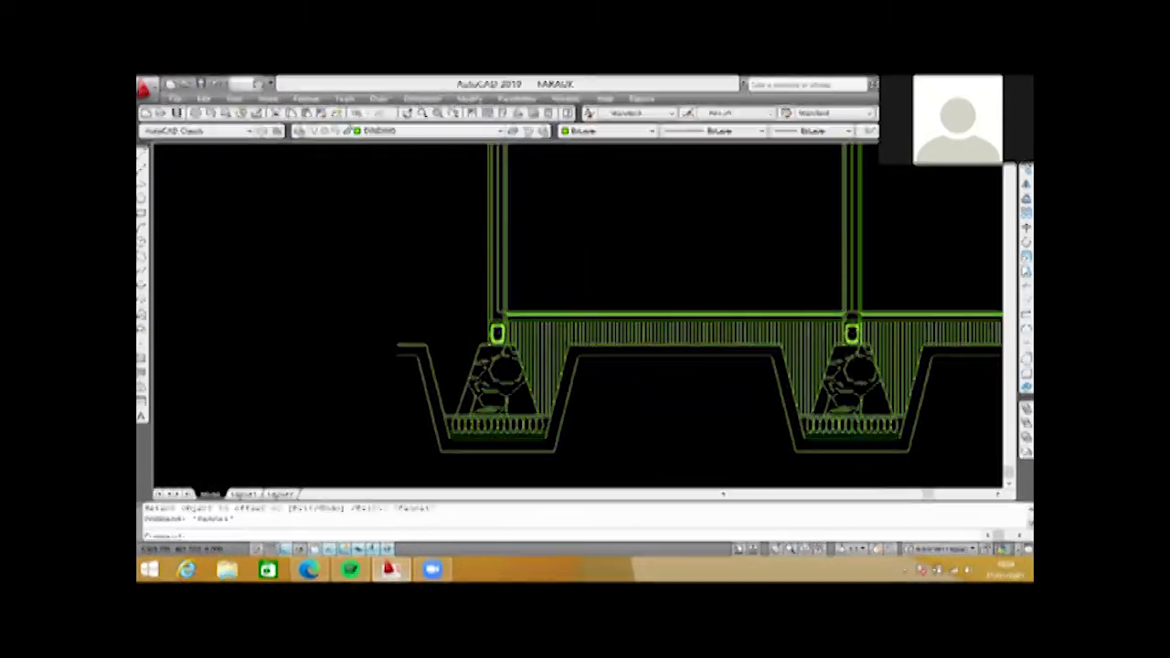
pyautogui.scroll(-5, 673, 261)
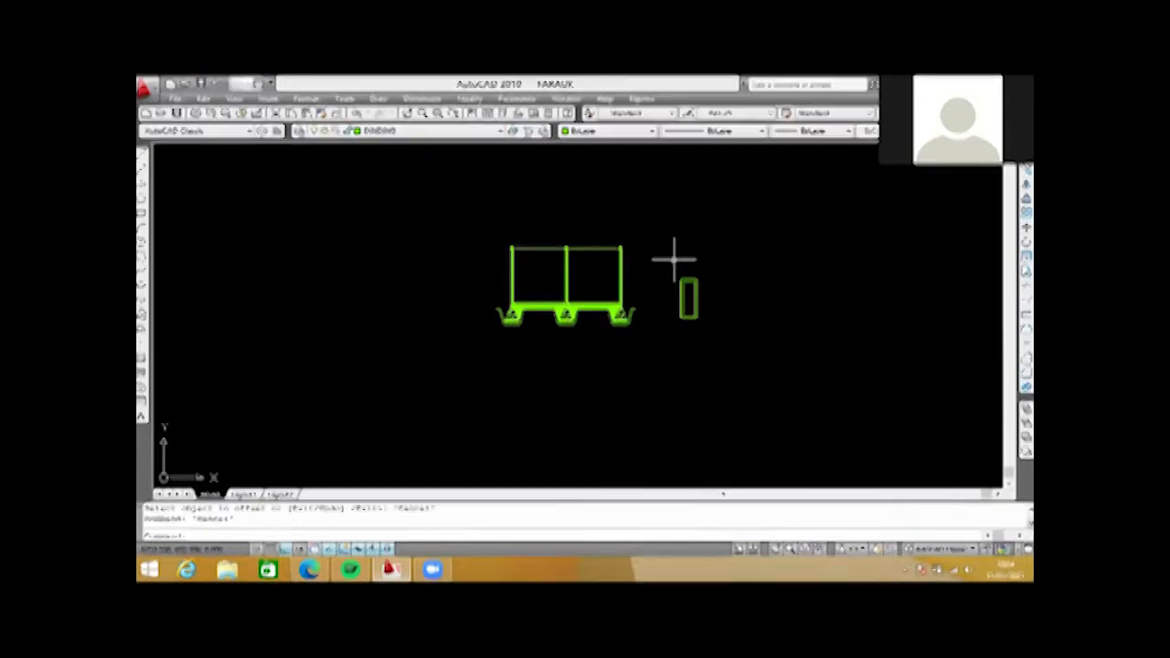
pyautogui.click(660, 356)
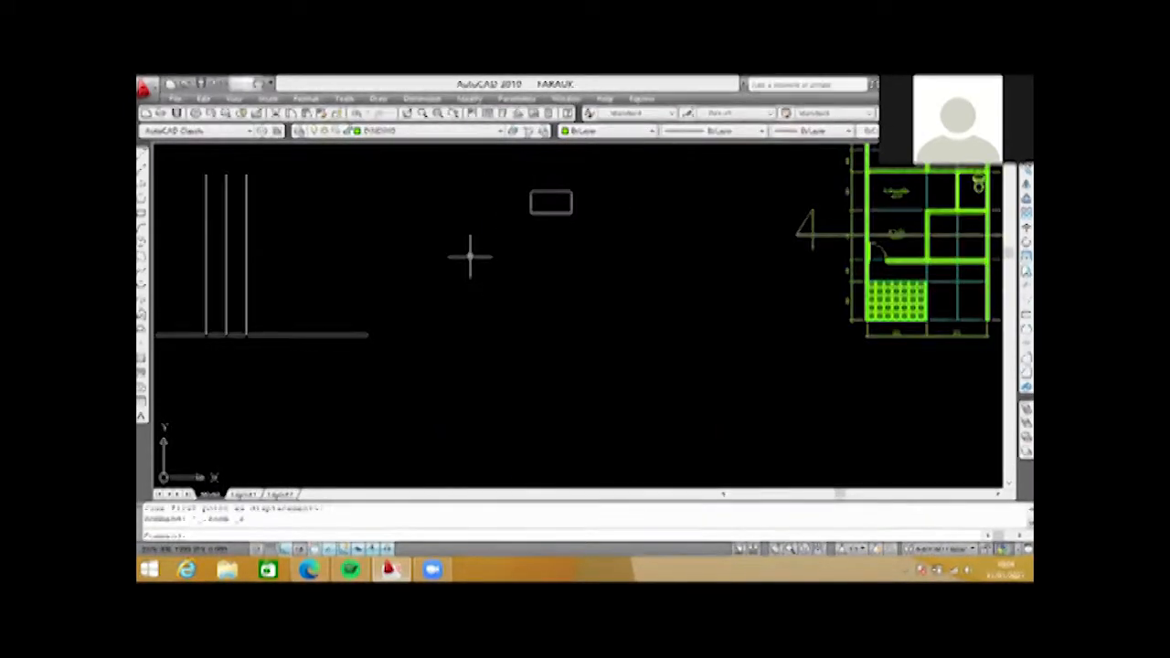
# - Erase the overlapping centre lines inside the cross-section's left wall
pyautogui.moveTo(470, 256); pyautogui.dragTo(231, 313, button='middle')
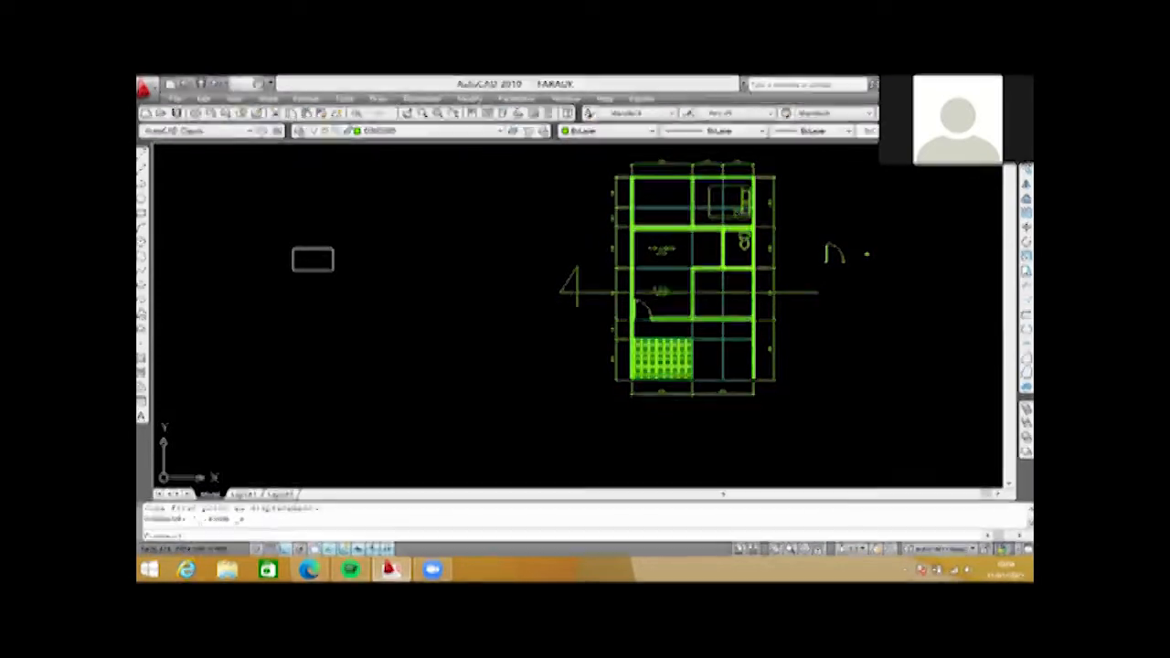
pyautogui.scroll(-4, 332, 218)
pyautogui.scroll(8, 475, 402)
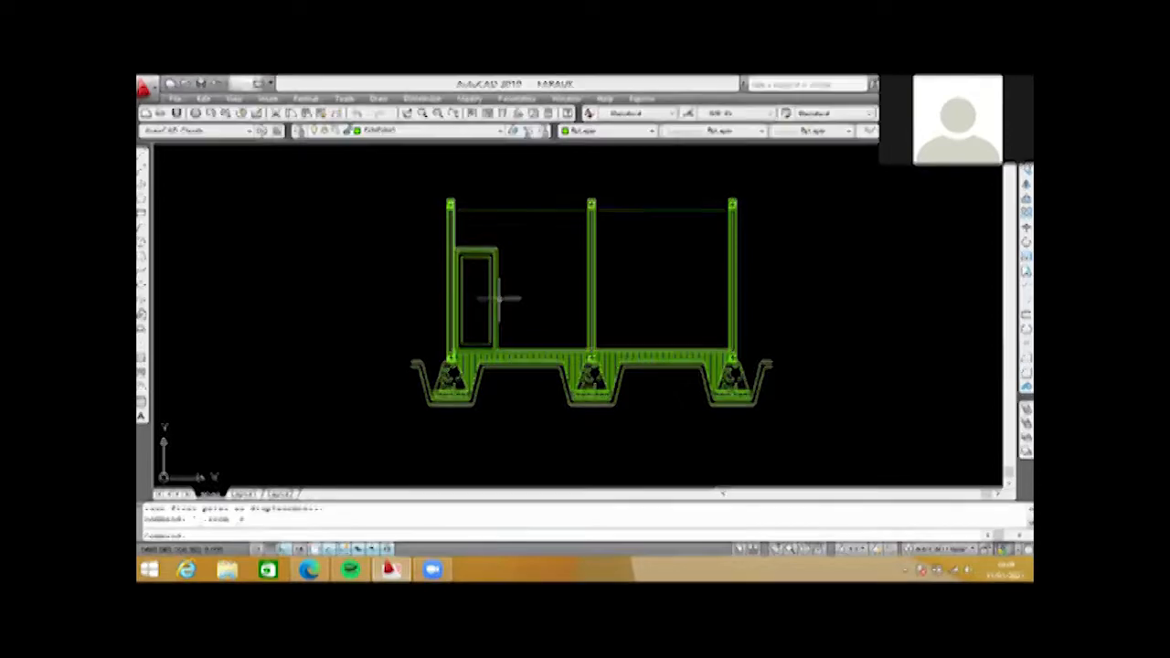
pyautogui.scroll(3, 484, 299)
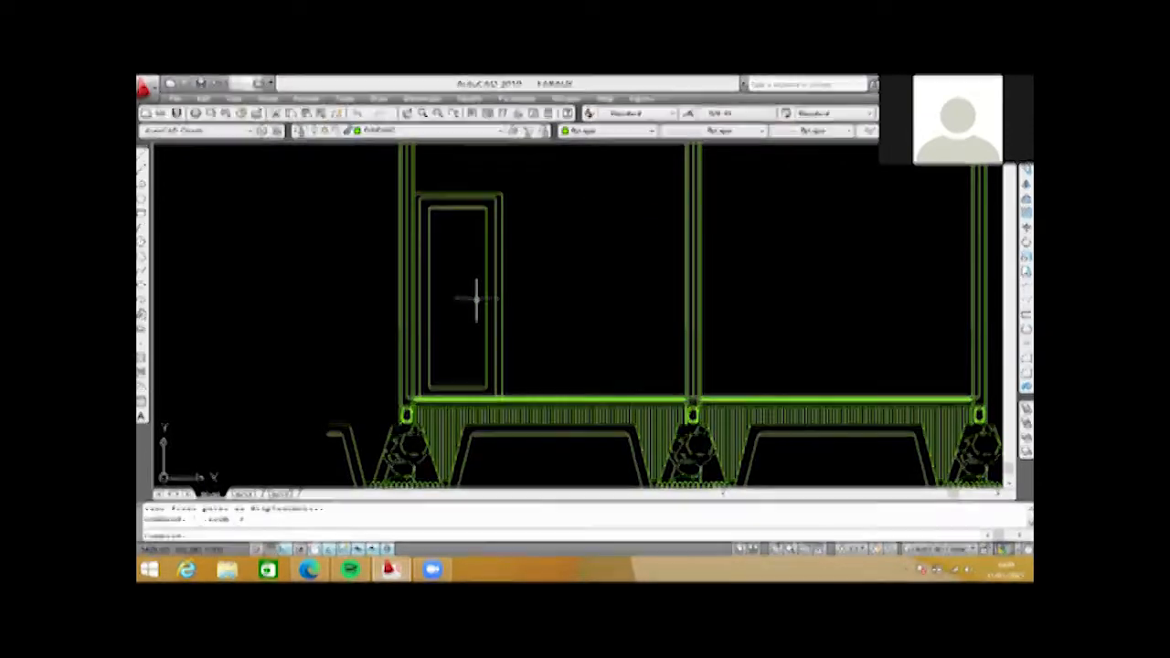
pyautogui.scroll(-2, 474, 302)
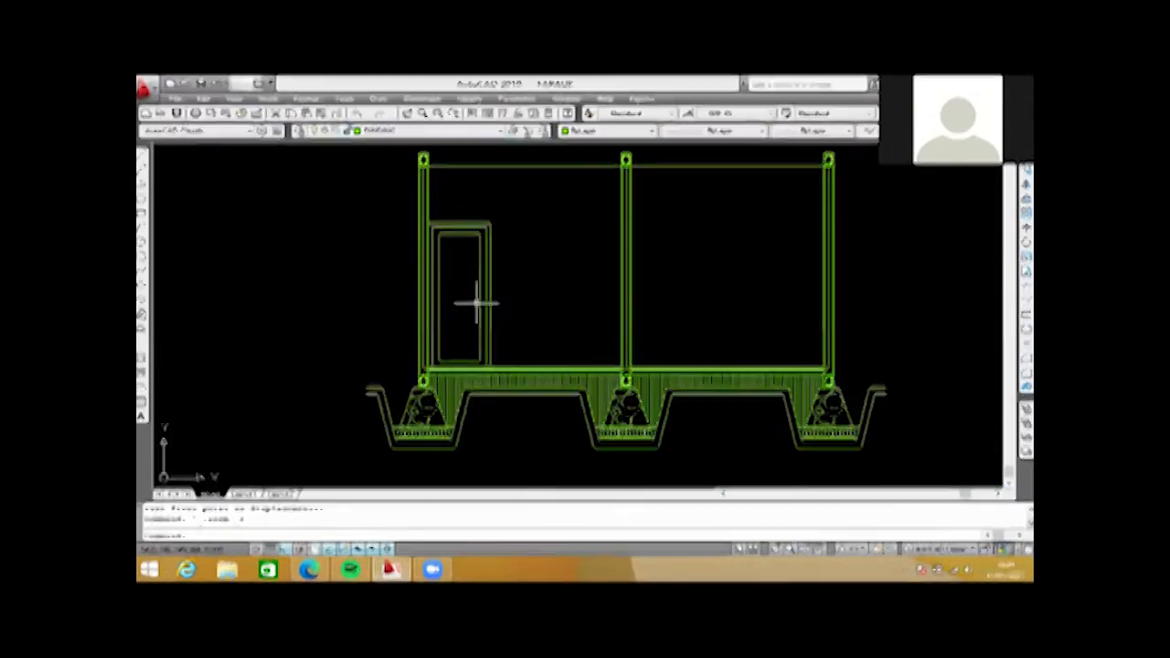
pyautogui.scroll(5, 432, 226)
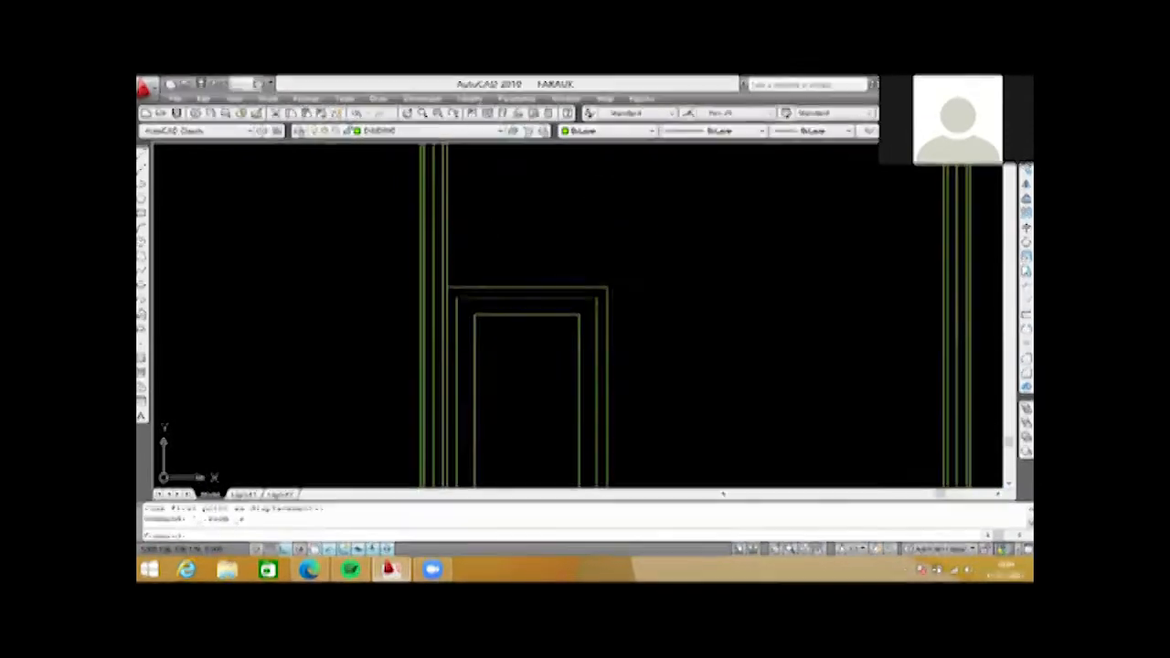
pyautogui.click(432, 226)
pyautogui.press('Delete')
pyautogui.click(432, 226)
pyautogui.press('Delete')
pyautogui.click(433, 225)
pyautogui.press('Delete')
# - Erase the centre lines inside the middle and right walls of the cross-section
pyautogui.scroll(-5, 432, 226)
pyautogui.scroll(6, 552, 246)
pyautogui.click(551, 246)
pyautogui.press('Delete')
pyautogui.click(551, 246)
pyautogui.scroll(-6, 551, 246)
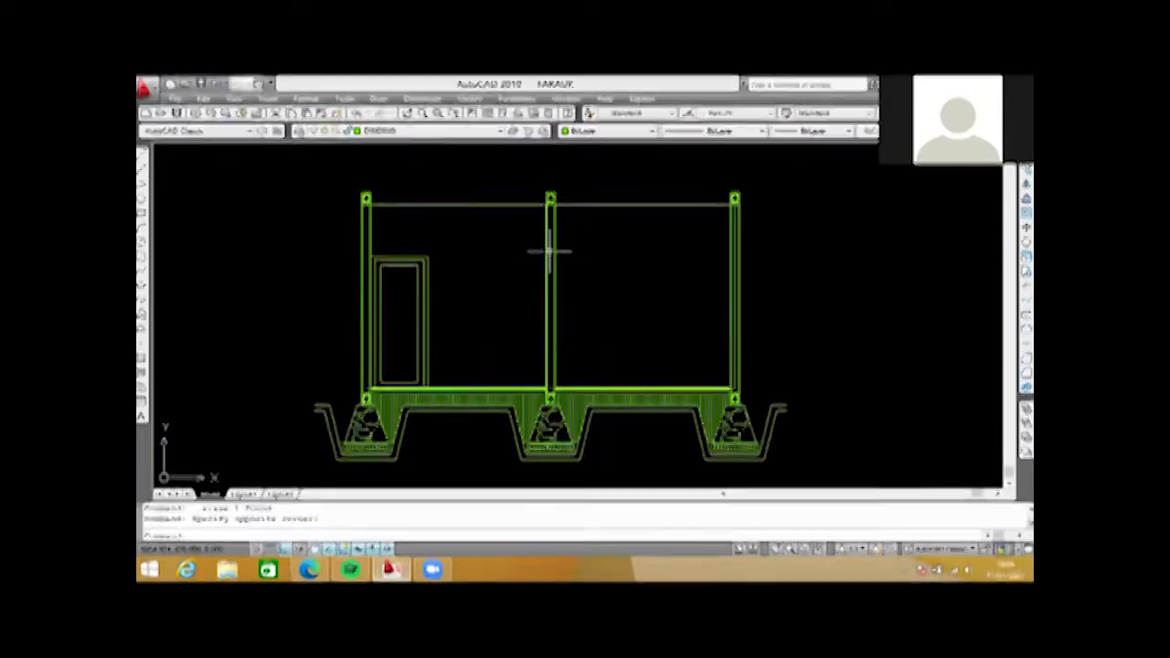
pyautogui.scroll(6, 735, 247)
pyautogui.click(726, 247)
pyautogui.press('Delete')
pyautogui.click(723, 267)
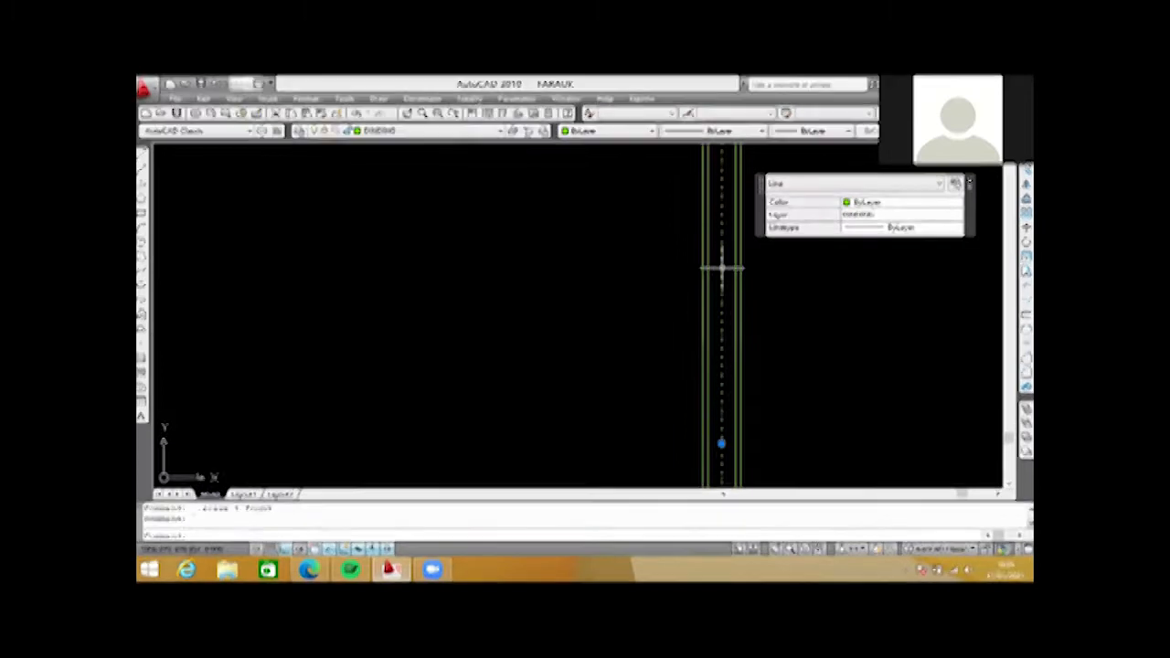
pyautogui.press('Delete')
# - Hatch the interiors of the three walls with a diagonal pattern between the floor and the top beams
pyautogui.scroll(-6, 704, 269)
pyautogui.scroll(-6, 576, 288)
pyautogui.scroll(6, 484, 324)
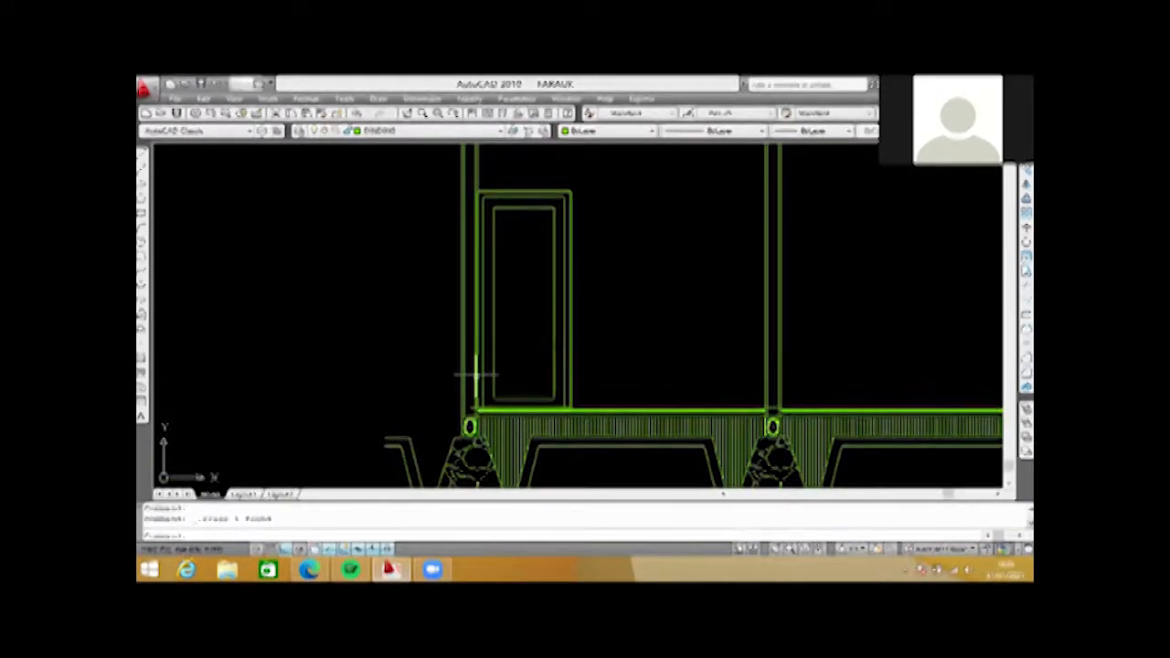
pyautogui.write('h')
pyautogui.press('Return')
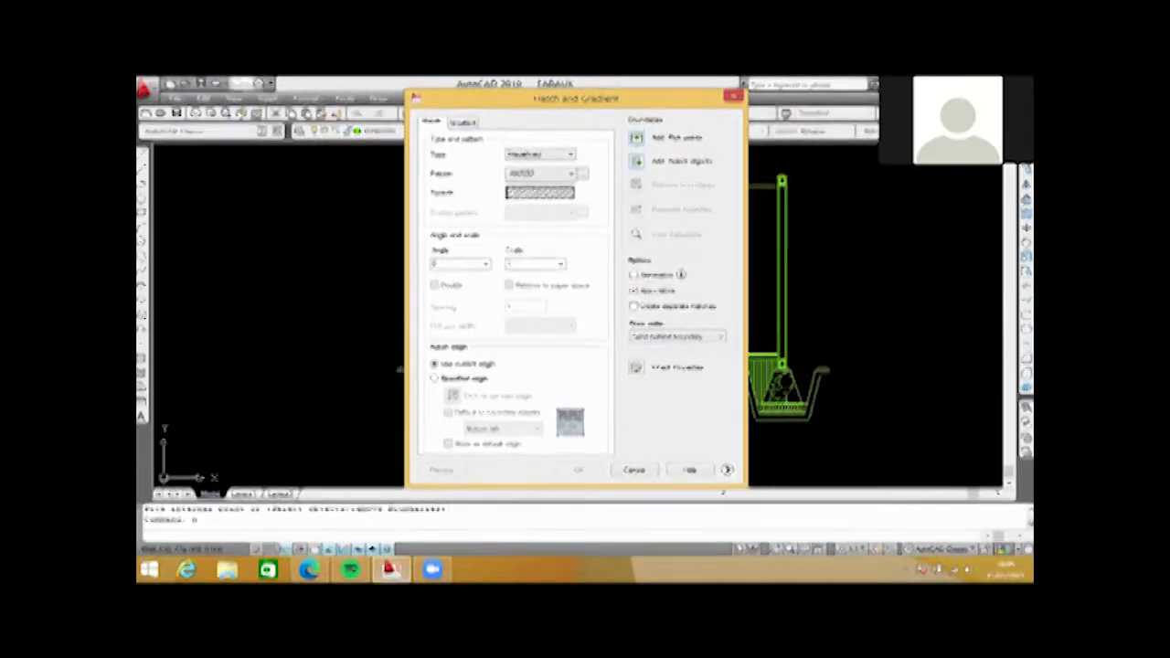
pyautogui.click(637, 138)
pyautogui.scroll(2, 783, 219)
pyautogui.click(783, 221)
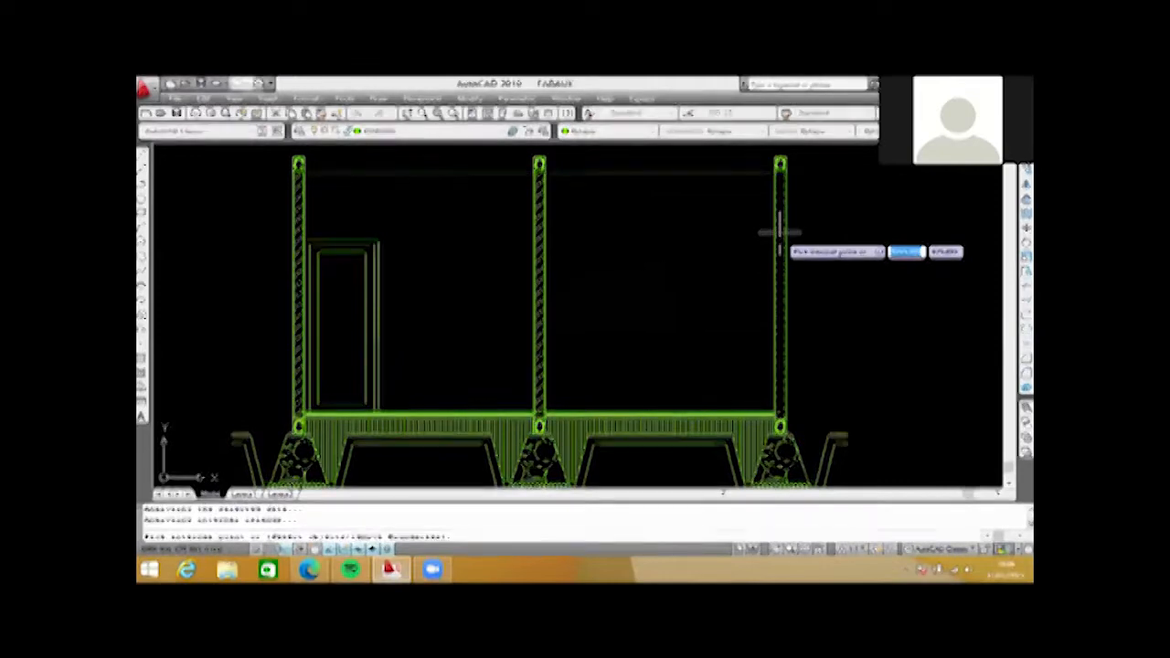
pyautogui.press('Return')
pyautogui.press('Return')
pyautogui.scroll(-5, 695, 262)
pyautogui.scroll(1, 621, 295)
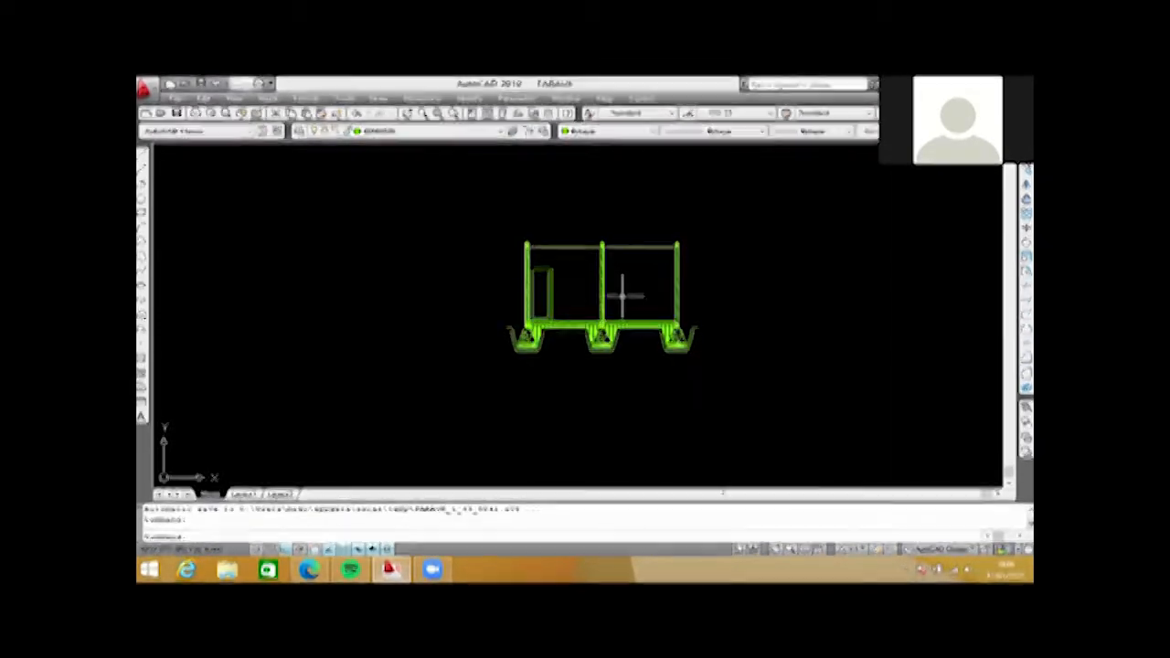
pyautogui.scroll(3, 622, 295)
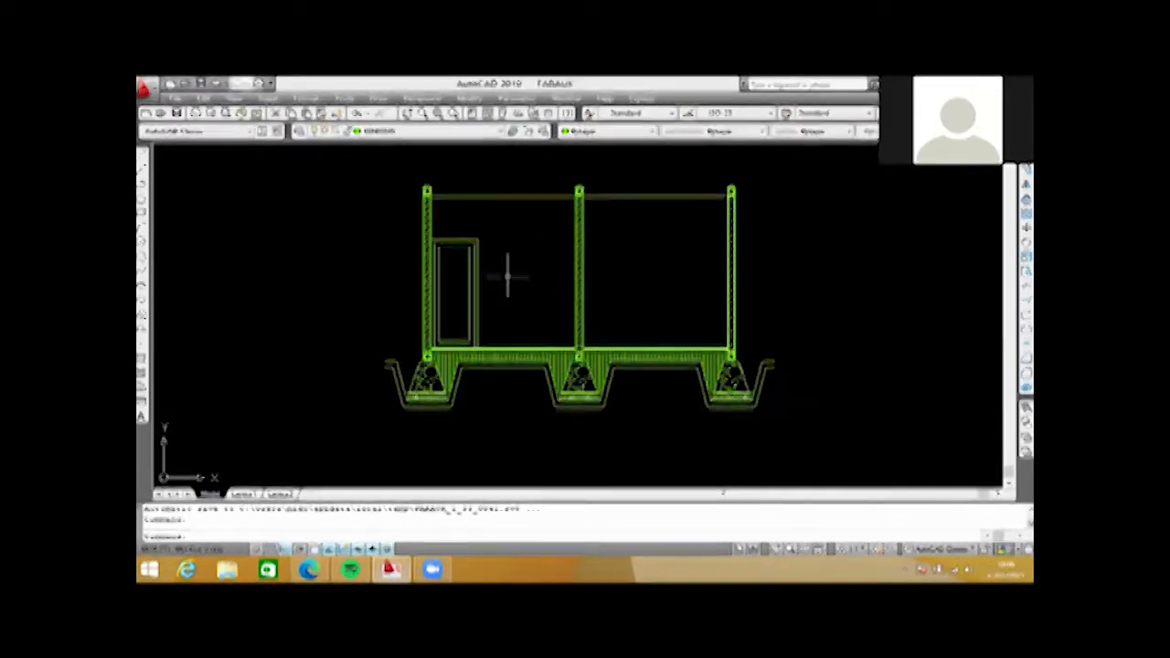
pyautogui.scroll(-5, 517, 284)
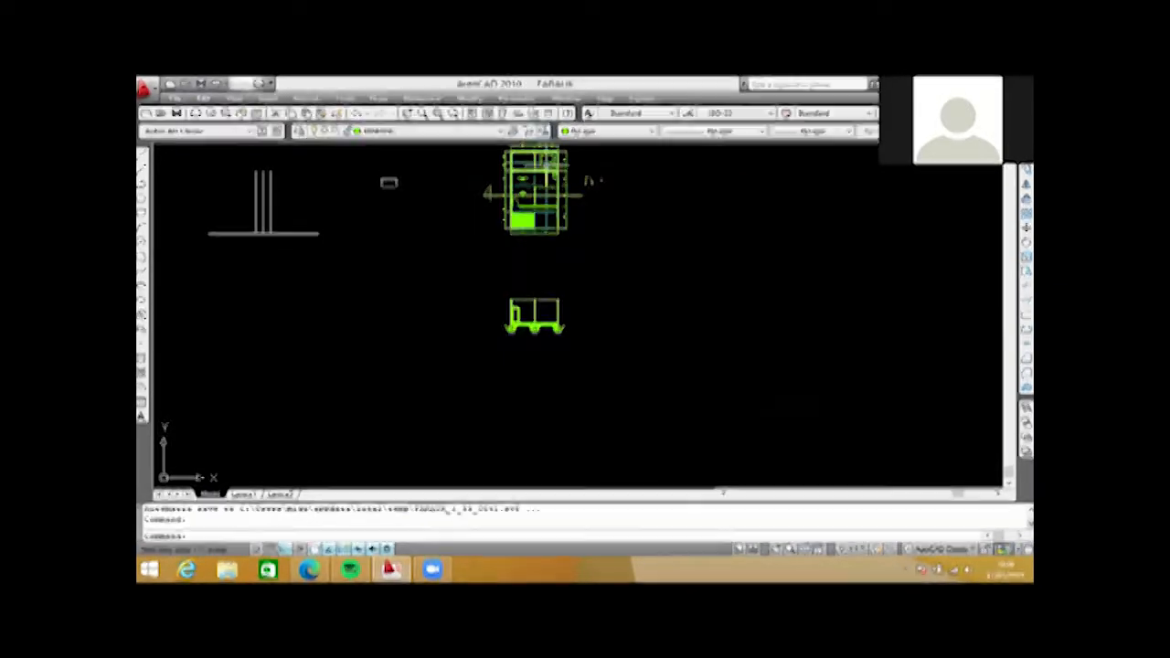
pyautogui.scroll(3, 528, 315)
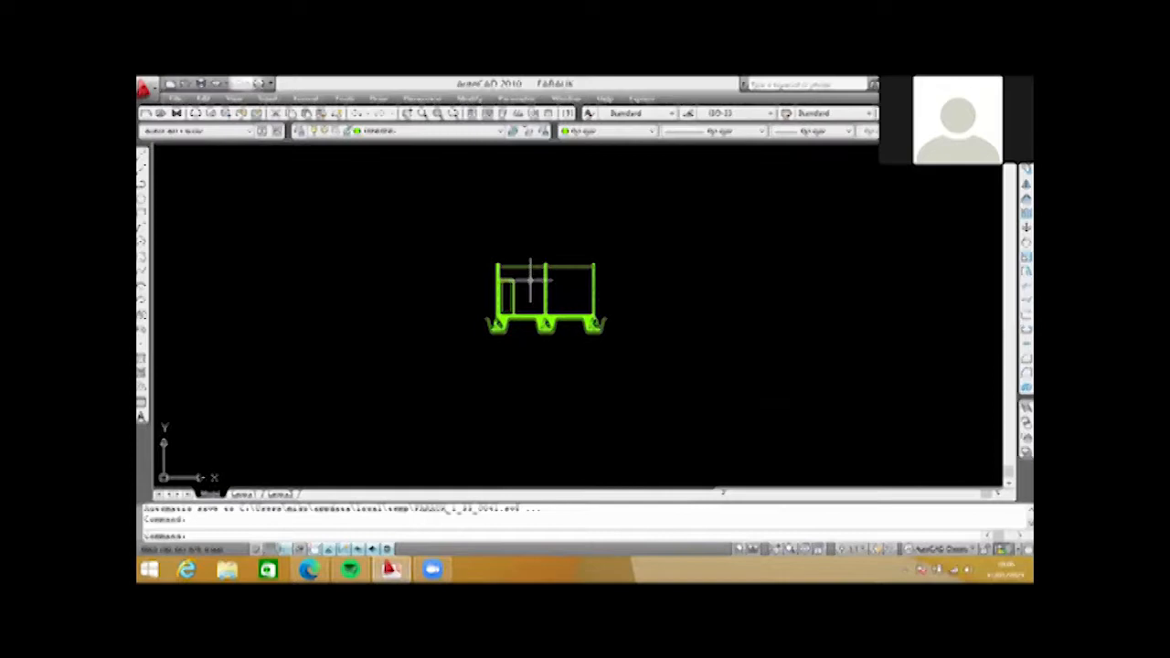
pyautogui.scroll(2, 531, 276)
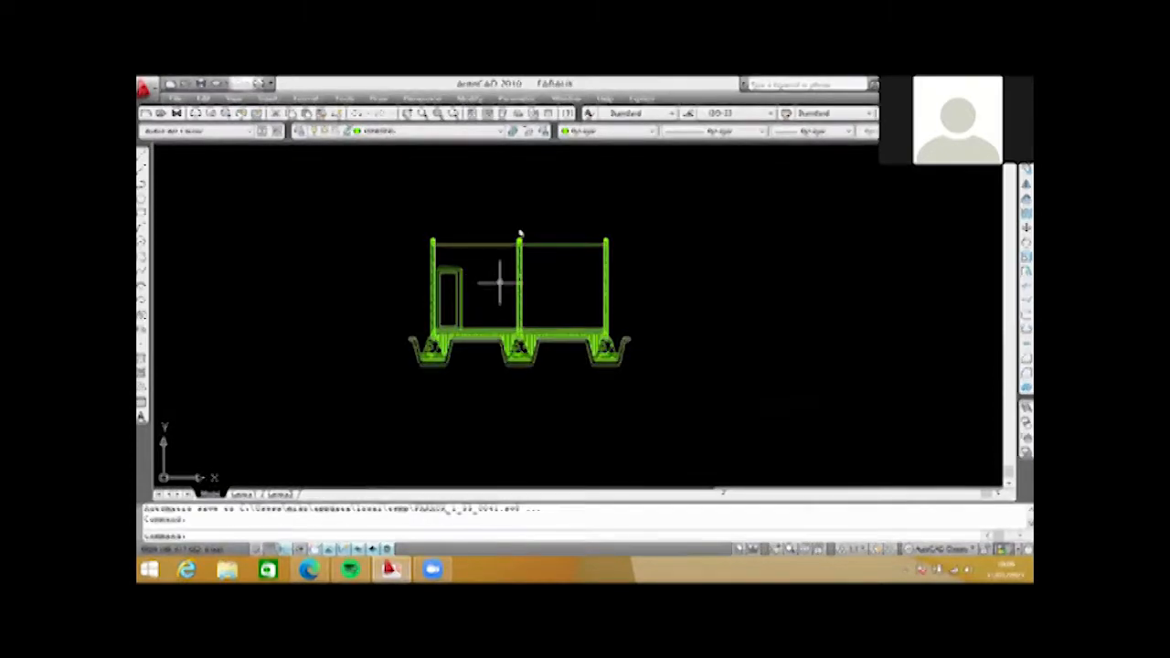
pyautogui.scroll(2, 499, 283)
pyautogui.rightClick(464, 260)
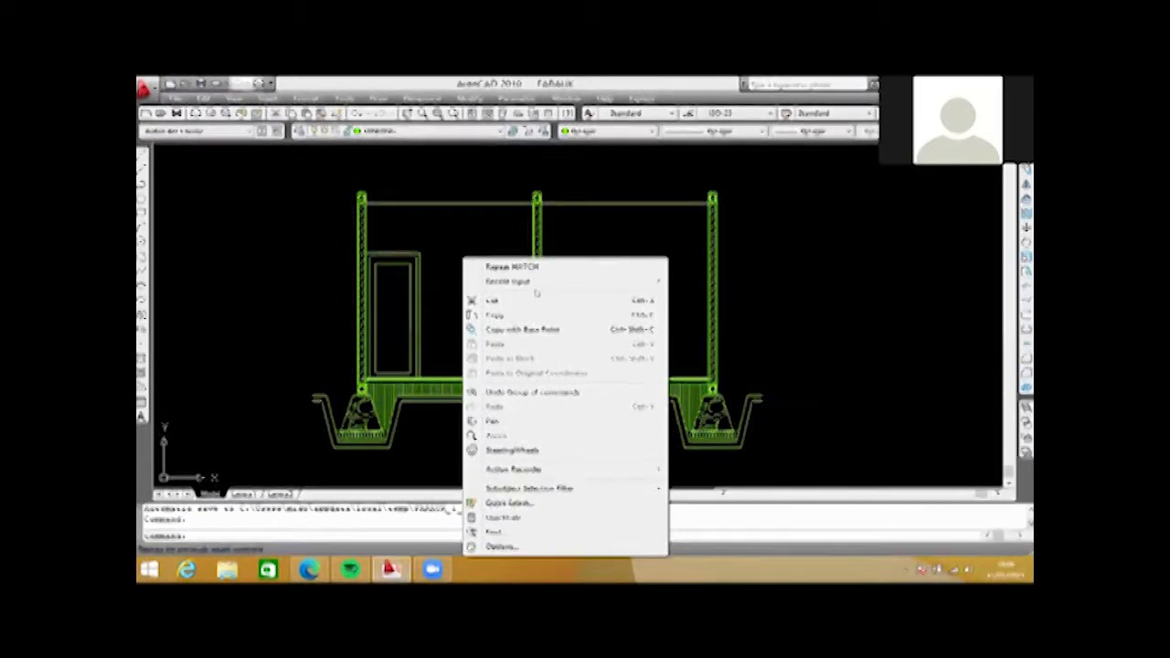
pyautogui.click(529, 268)
pyautogui.press('Escape')
pyautogui.rightClick(483, 329)
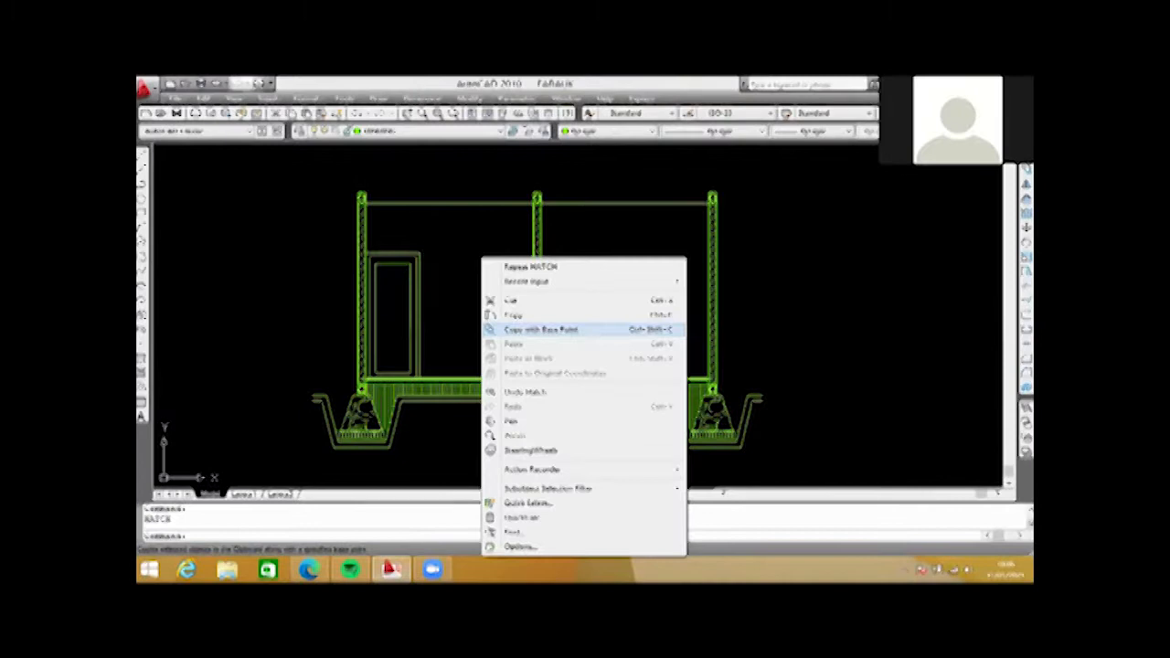
pyautogui.press('Escape')
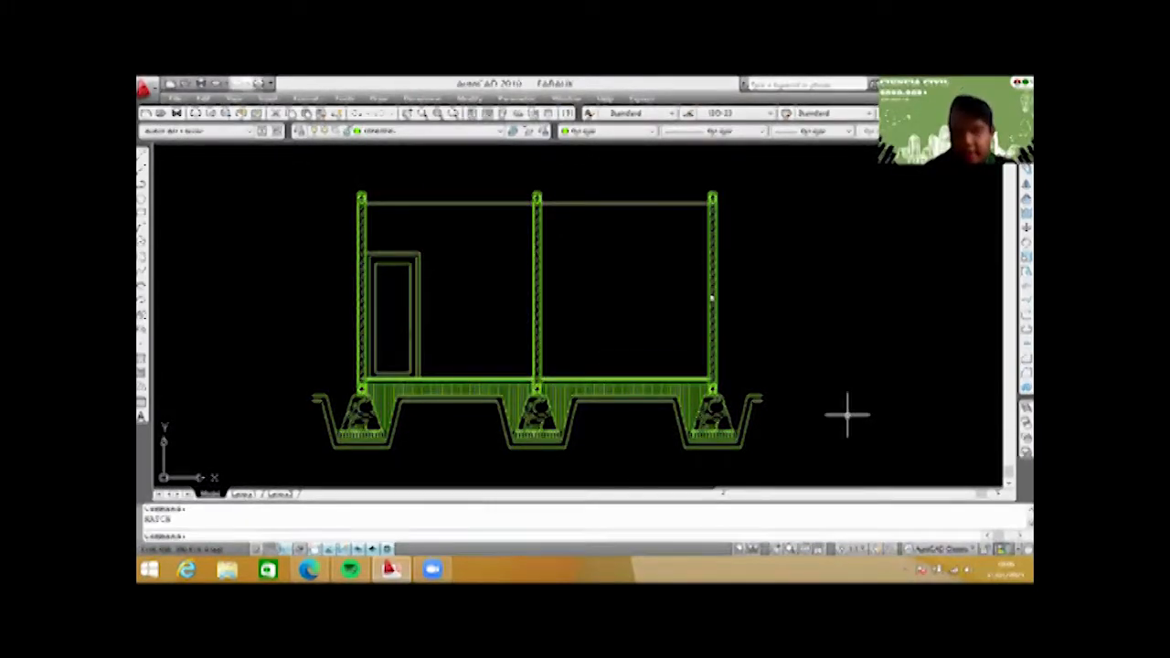
pyautogui.rightClick(559, 253)
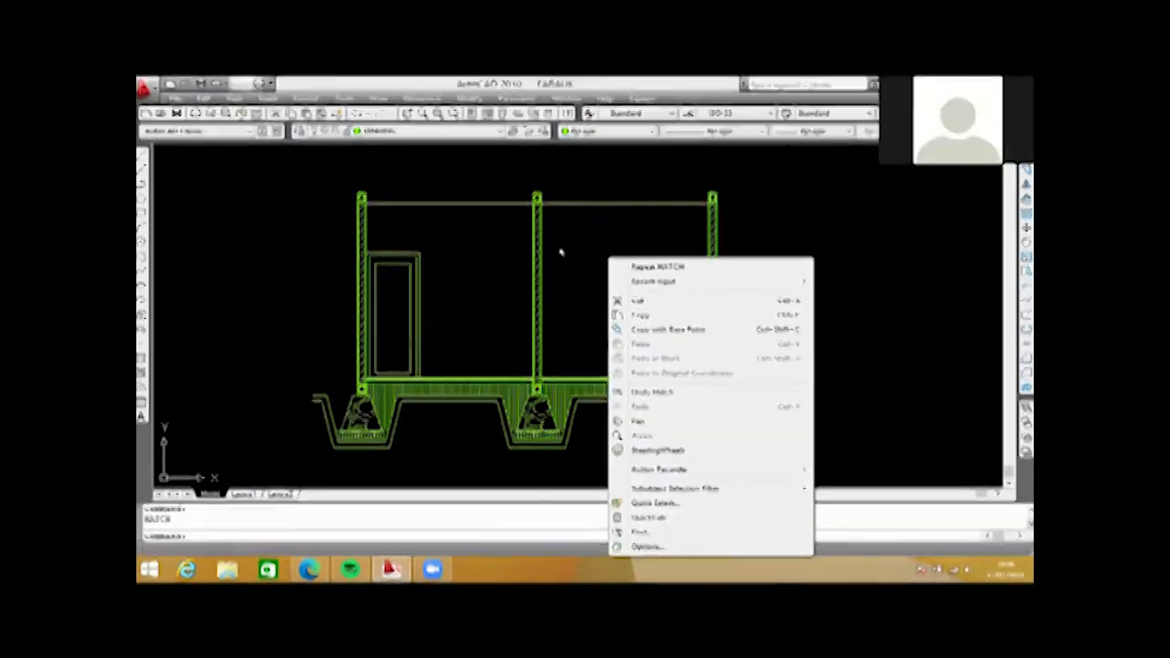
pyautogui.rightClick(563, 251)
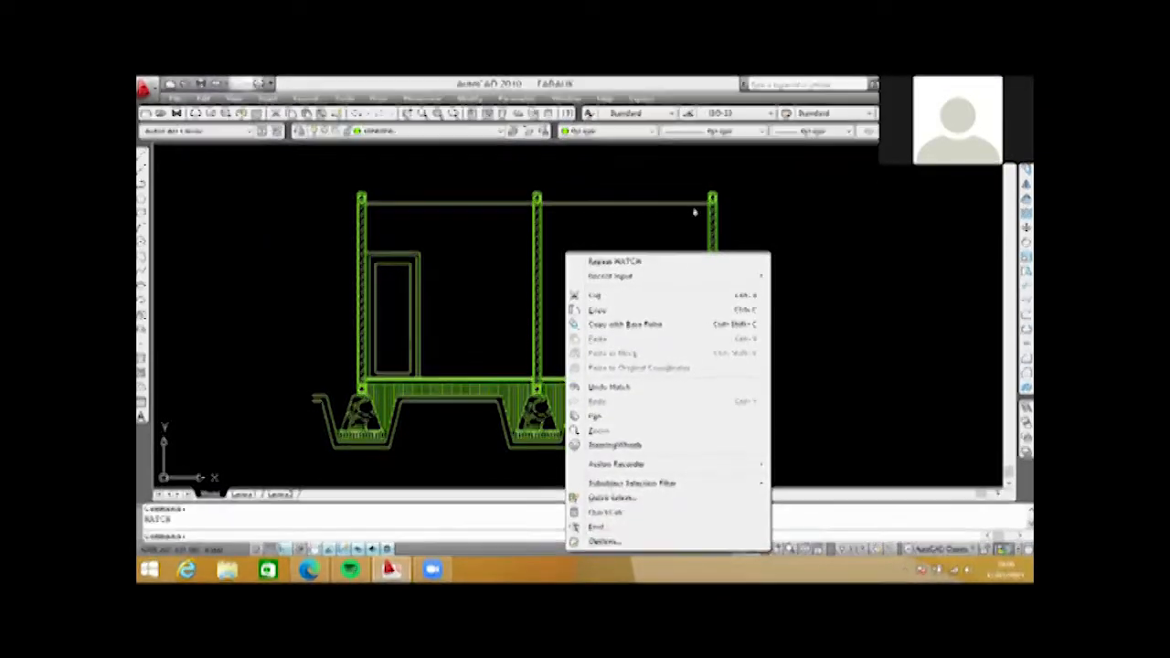
pyautogui.rightClick(696, 224)
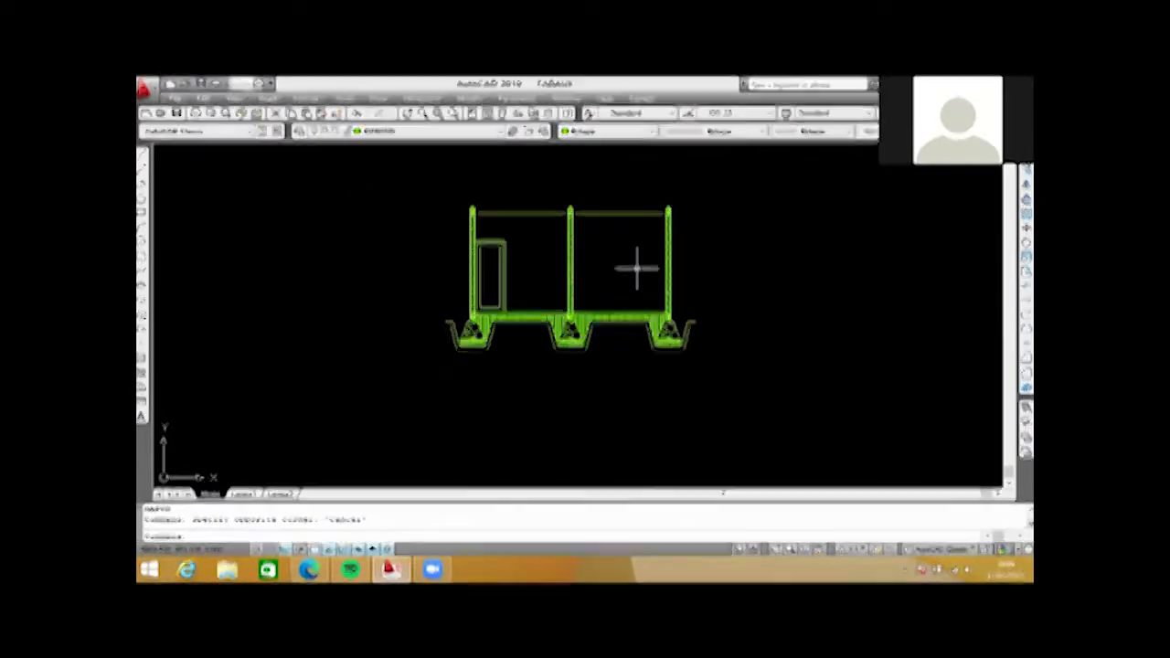
pyautogui.scroll(-6, 637, 268)
pyautogui.scroll(3, 578, 290)
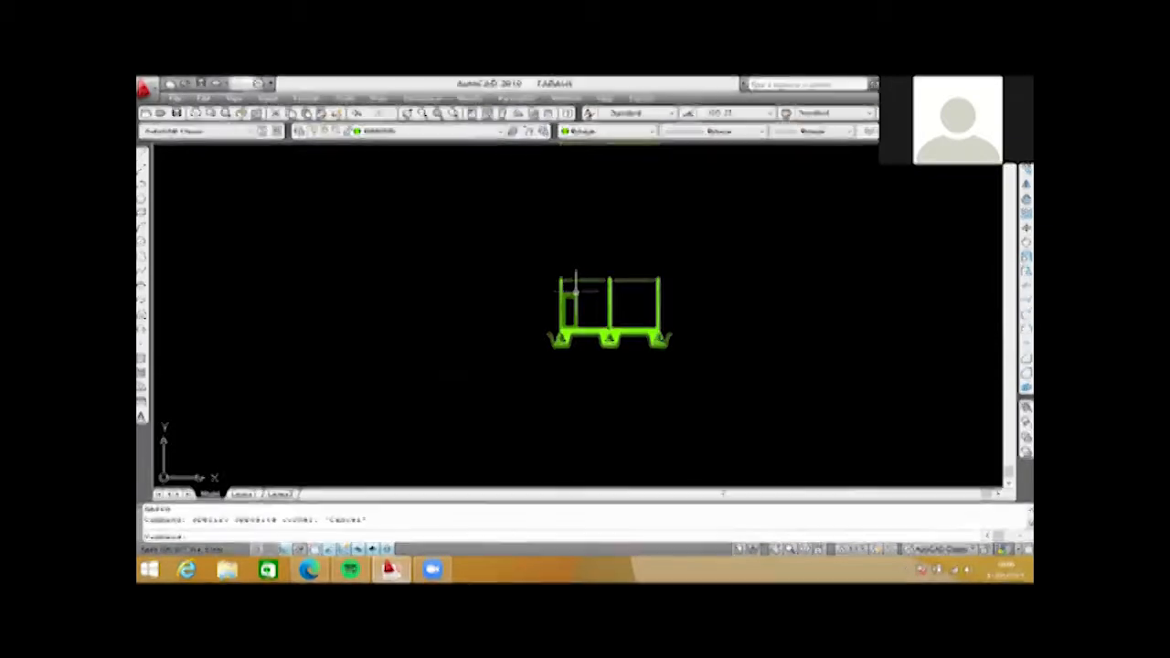
pyautogui.scroll(2, 576, 291)
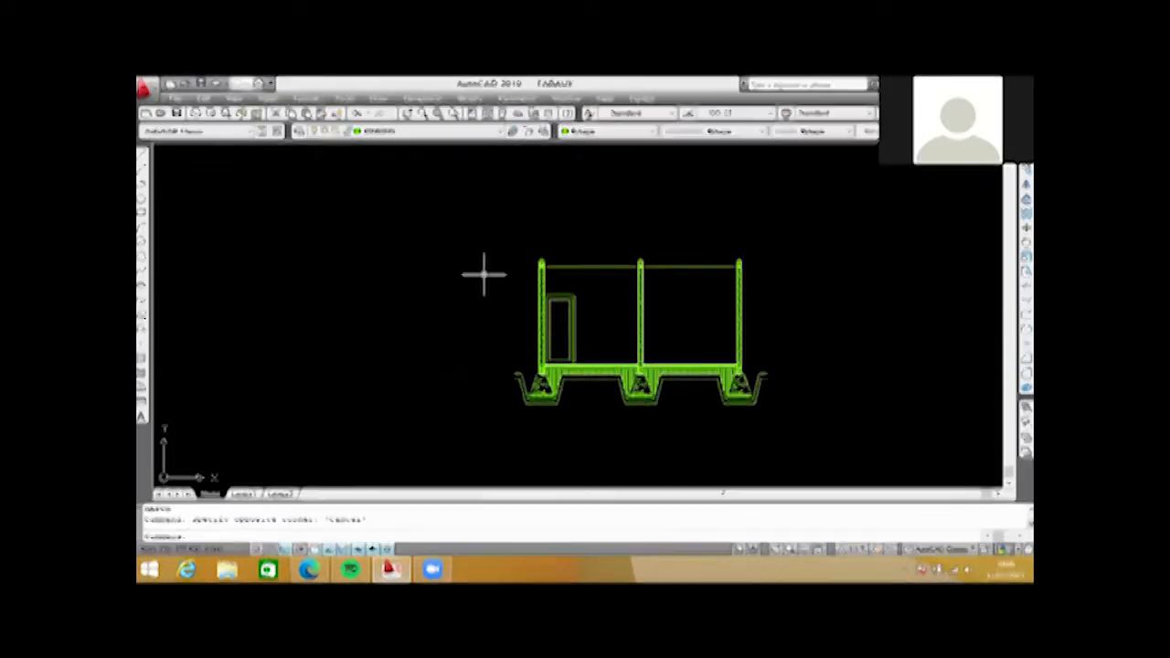
pyautogui.scroll(-1, 428, 271)
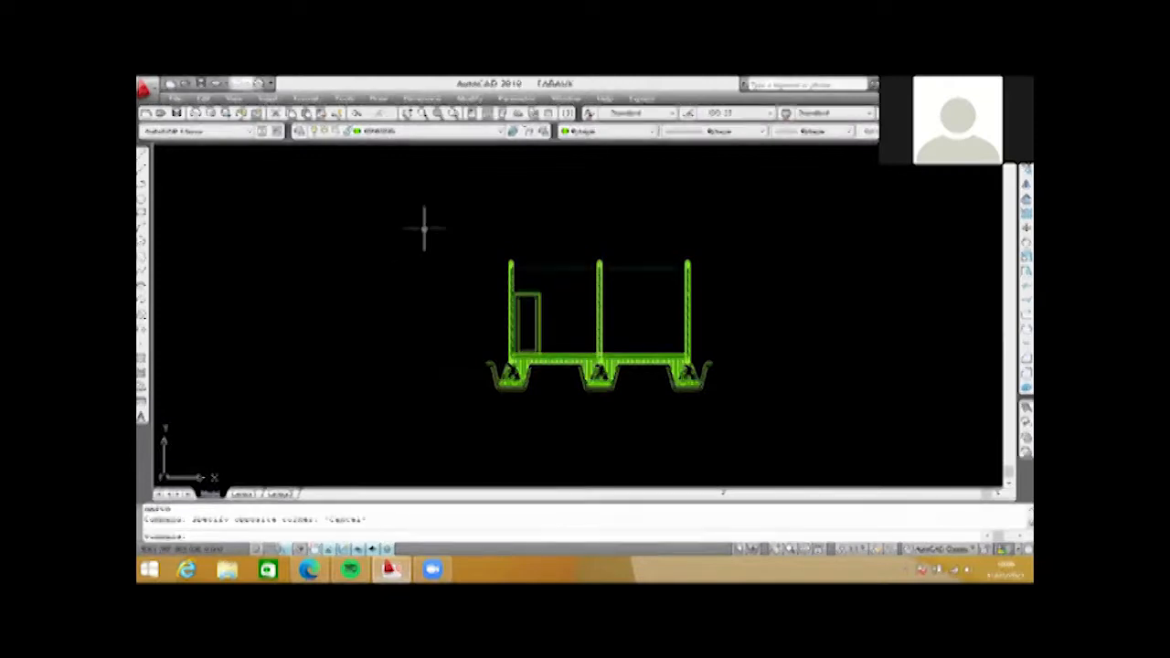
pyautogui.scroll(-1, 515, 279)
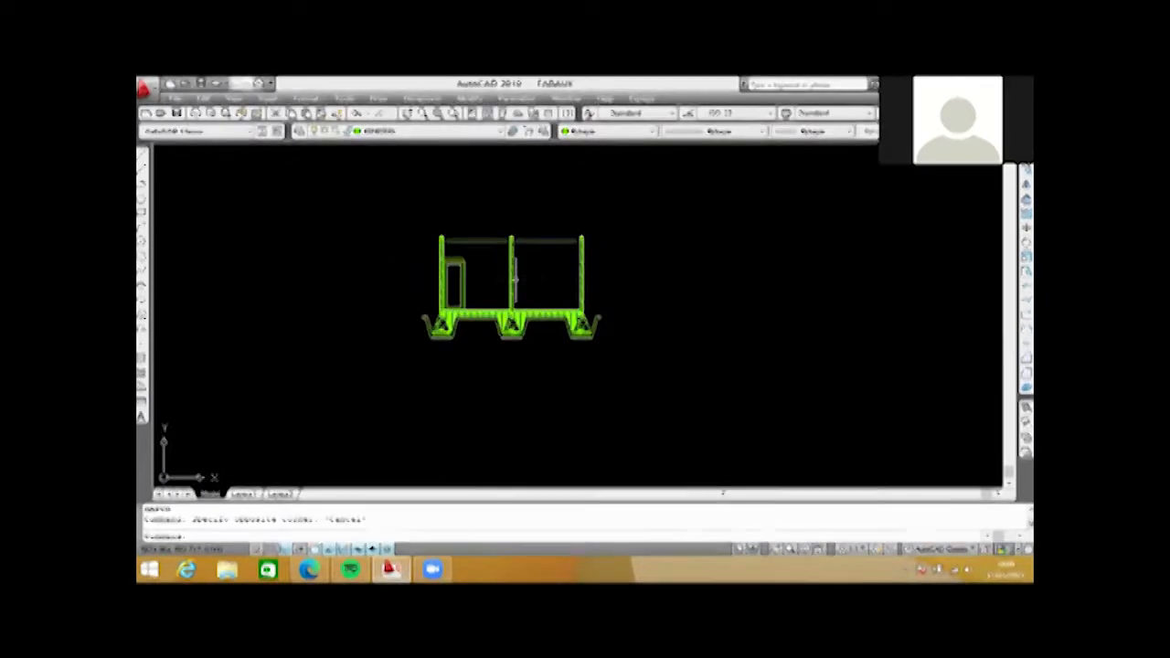
pyautogui.scroll(1, 515, 270)
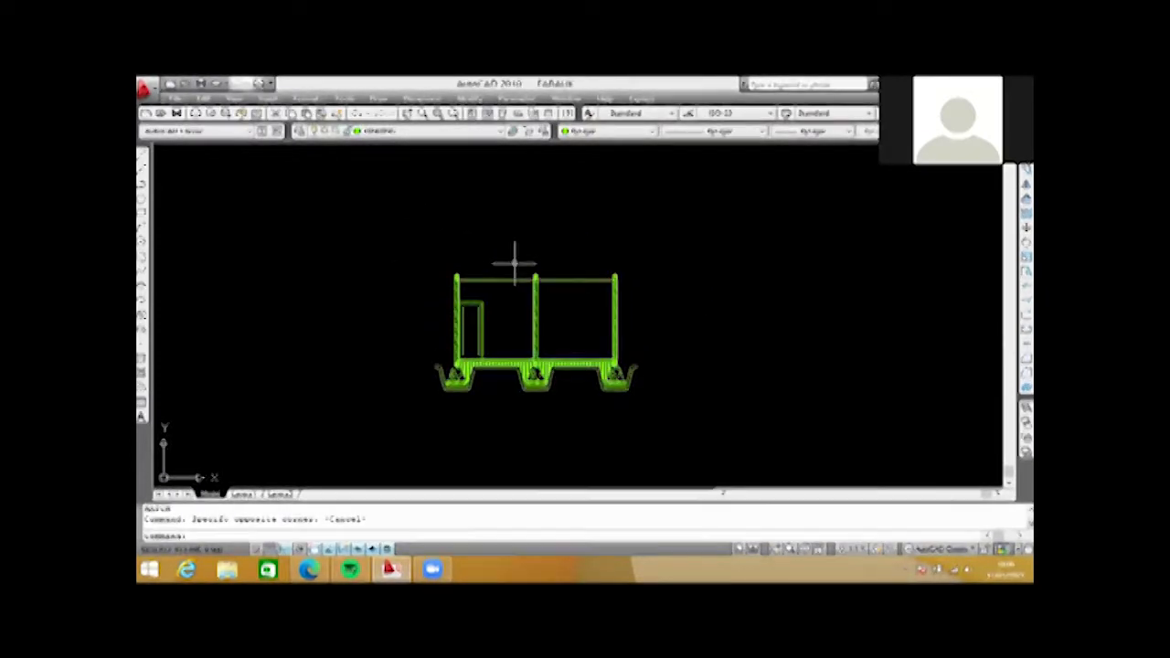
# - Draw an eave outline from the left beam's top: a short outward line, a short rise, and a long horizontal line towards the middle wall
pyautogui.scroll(2, 468, 272)
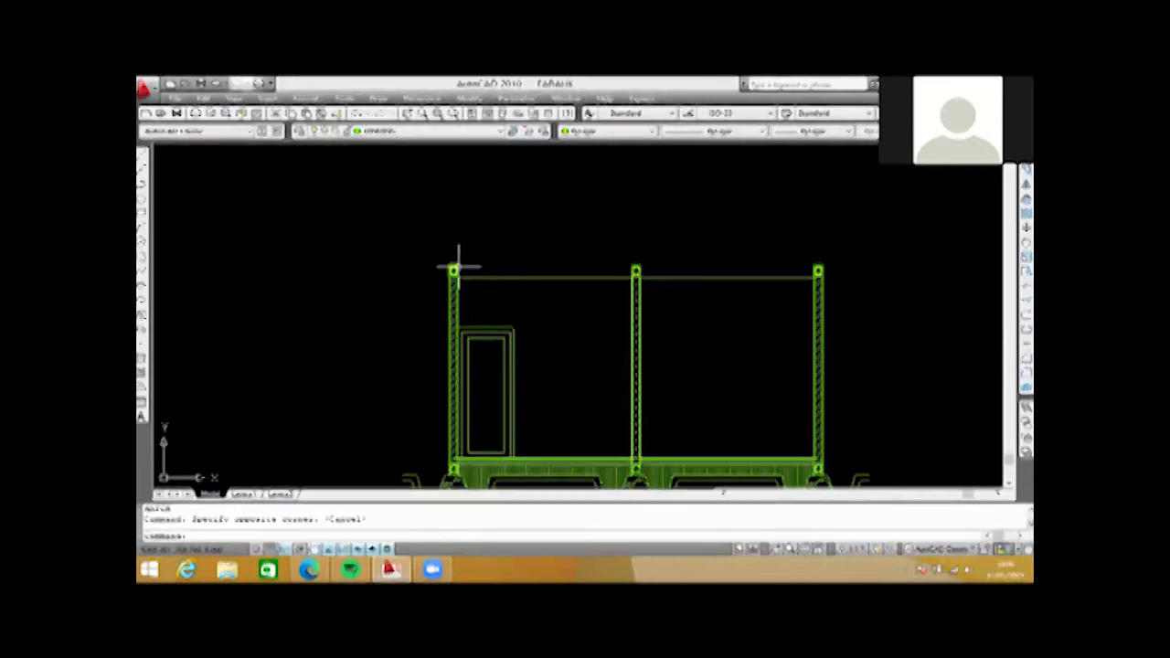
pyautogui.scroll(2, 458, 268)
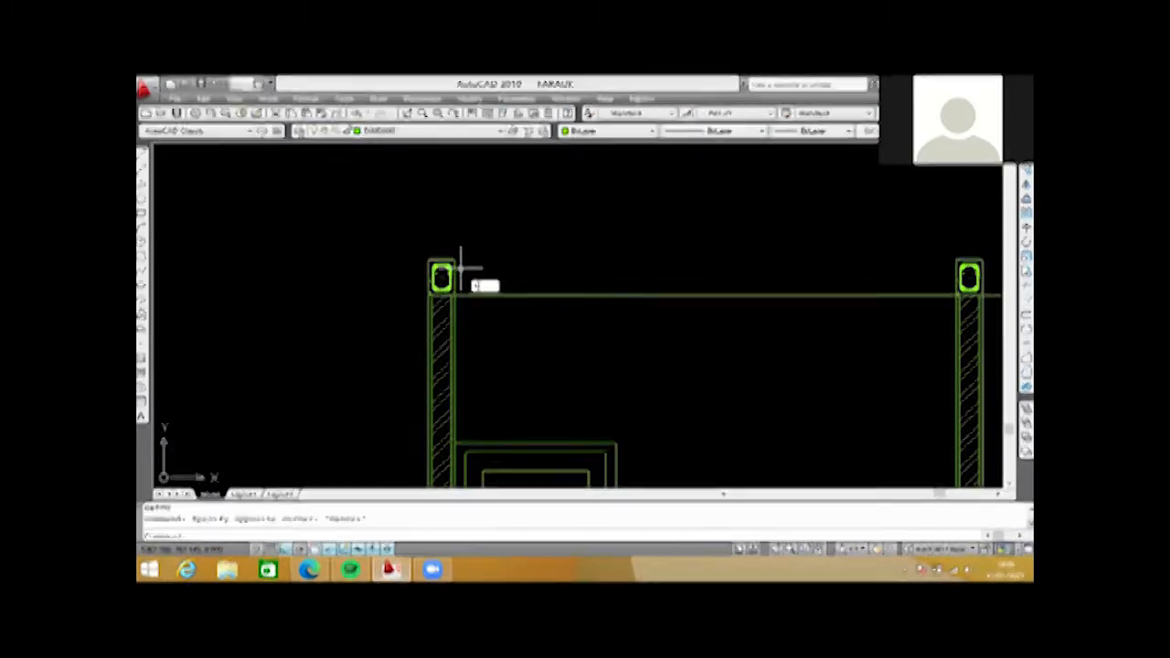
pyautogui.press('Return')
pyautogui.scroll(3, 453, 260)
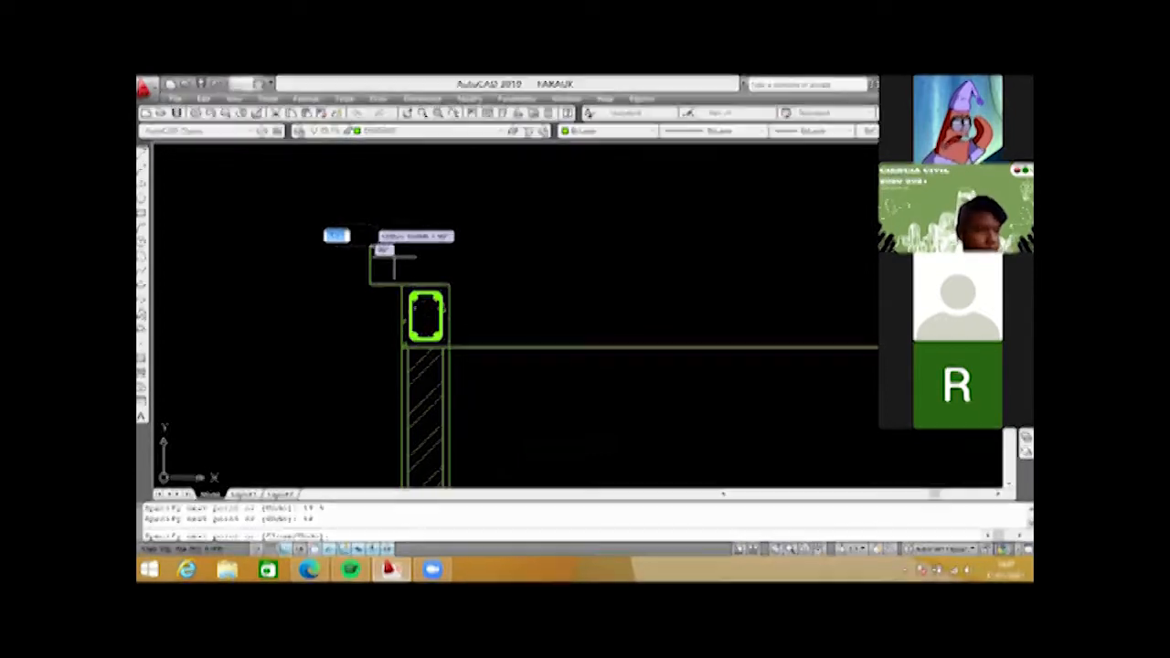
pyautogui.scroll(-5, 398, 247)
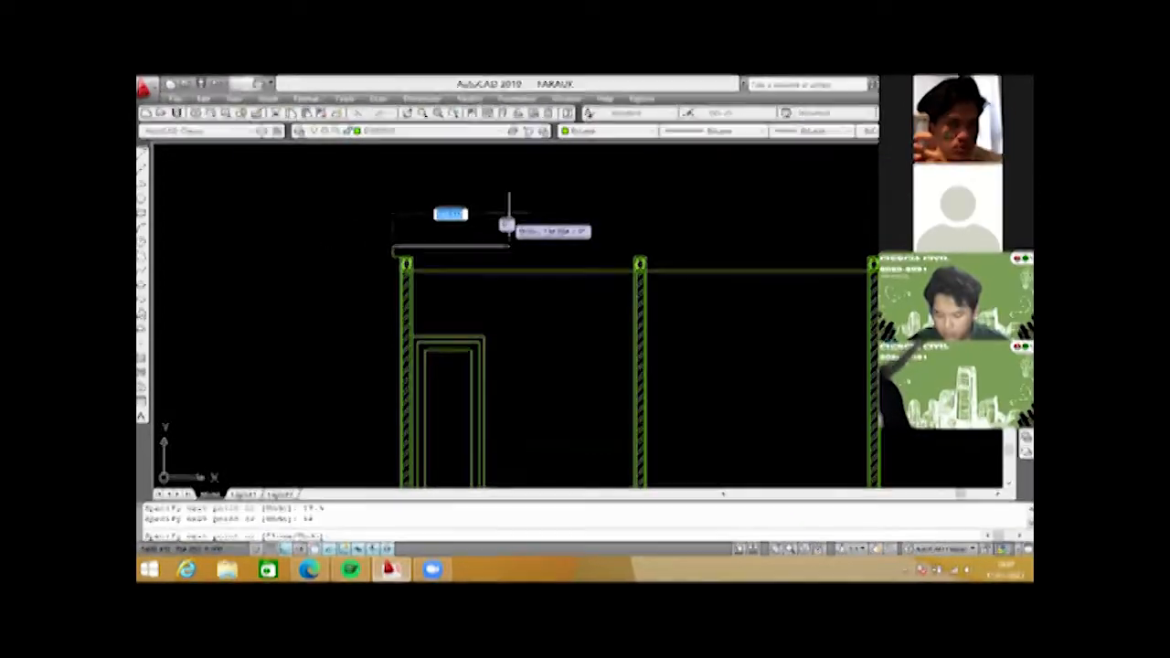
pyautogui.scroll(1, 539, 222)
pyautogui.click(538, 240)
pyautogui.press('Escape')
pyautogui.scroll(-4, 485, 283)
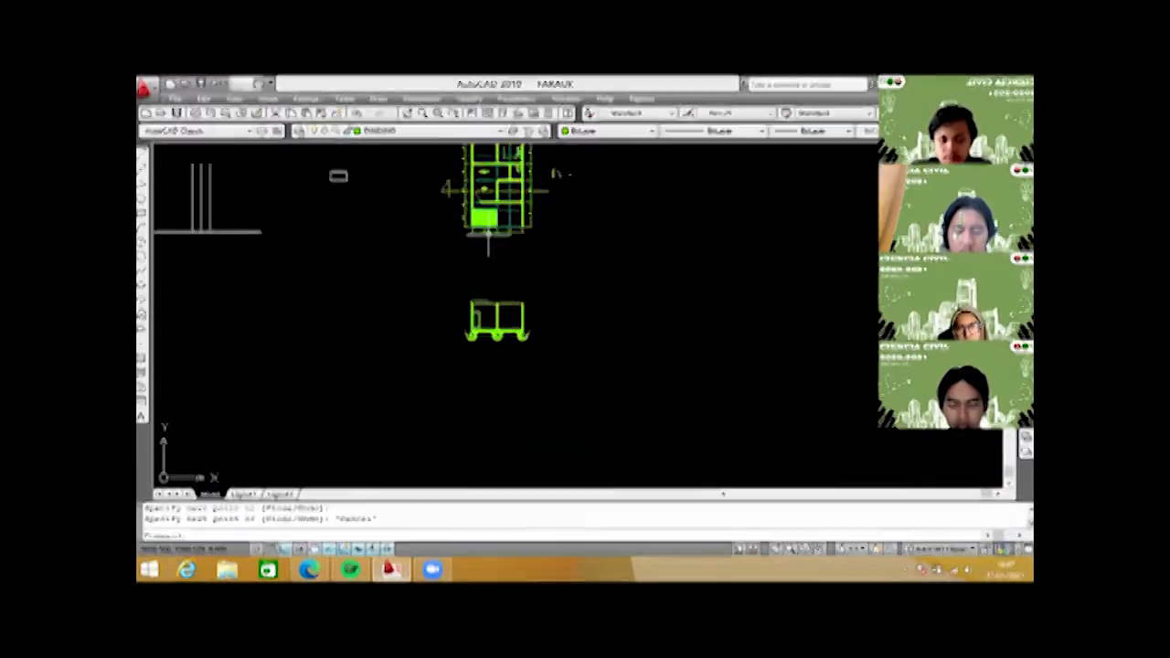
# - Place a vertical construction line through the top midpoint of the middle wall's beam
pyautogui.scroll(2, 503, 328)
pyautogui.scroll(2, 503, 331)
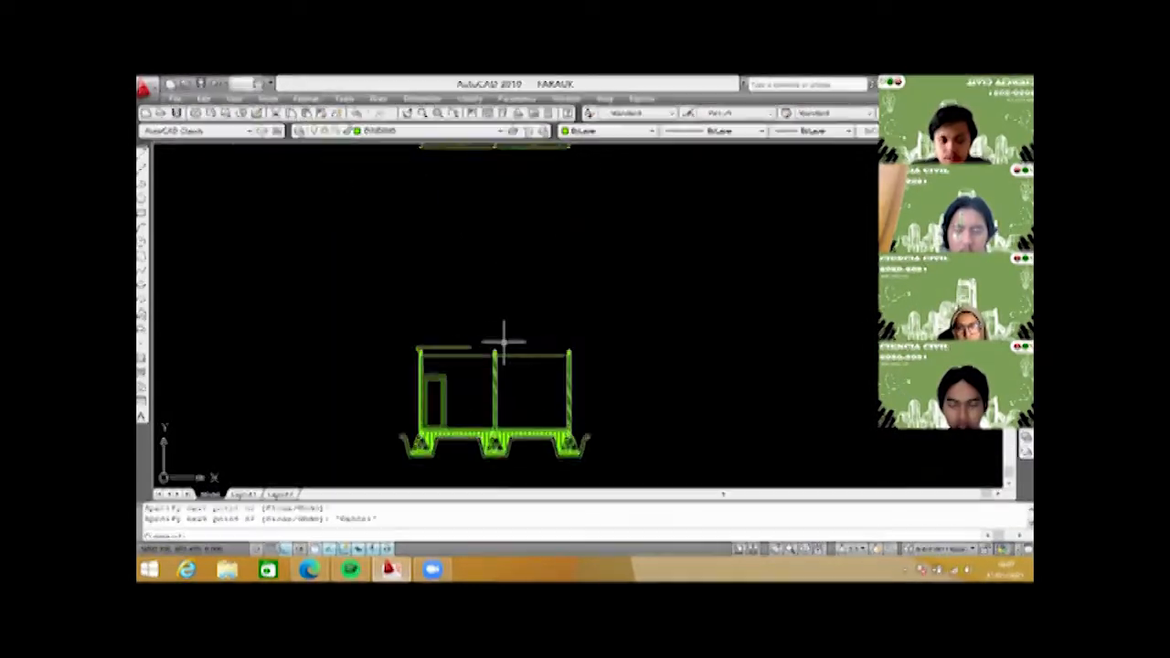
pyautogui.scroll(3, 498, 366)
pyautogui.scroll(2, 498, 371)
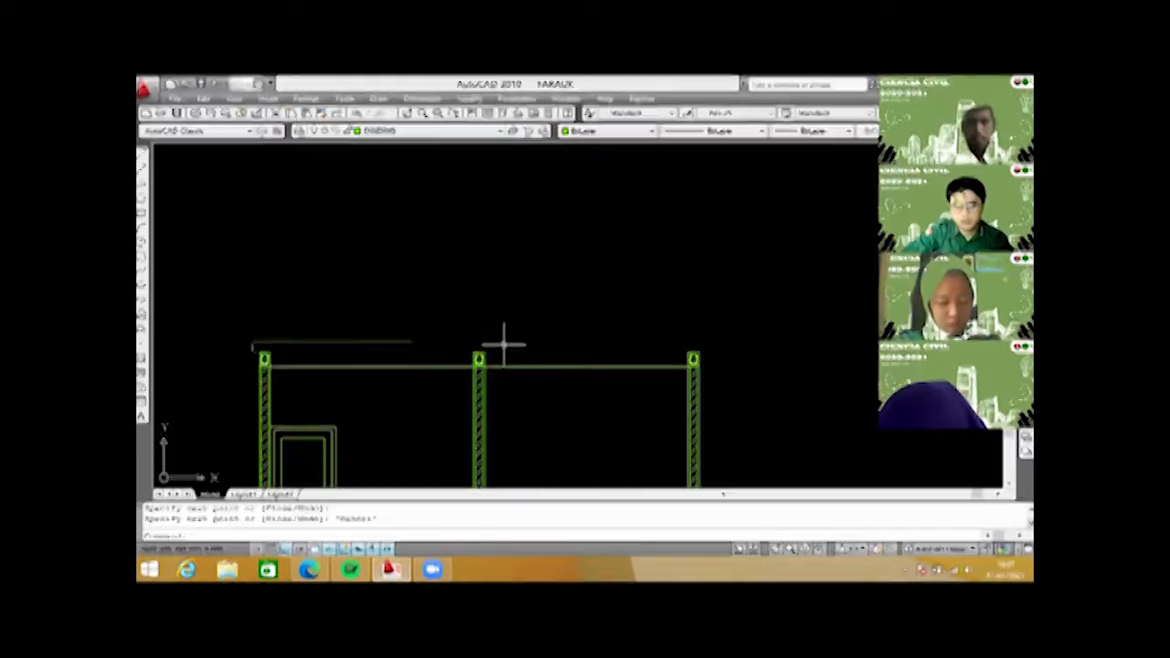
pyautogui.scroll(1, 499, 351)
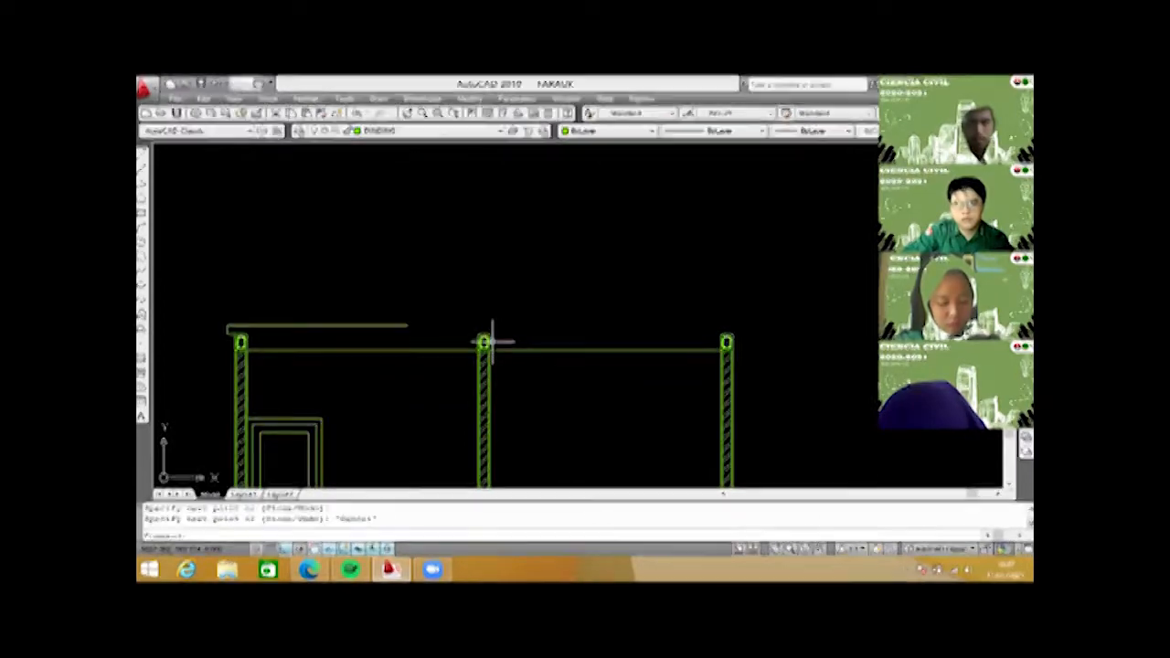
pyautogui.scroll(-1, 489, 341)
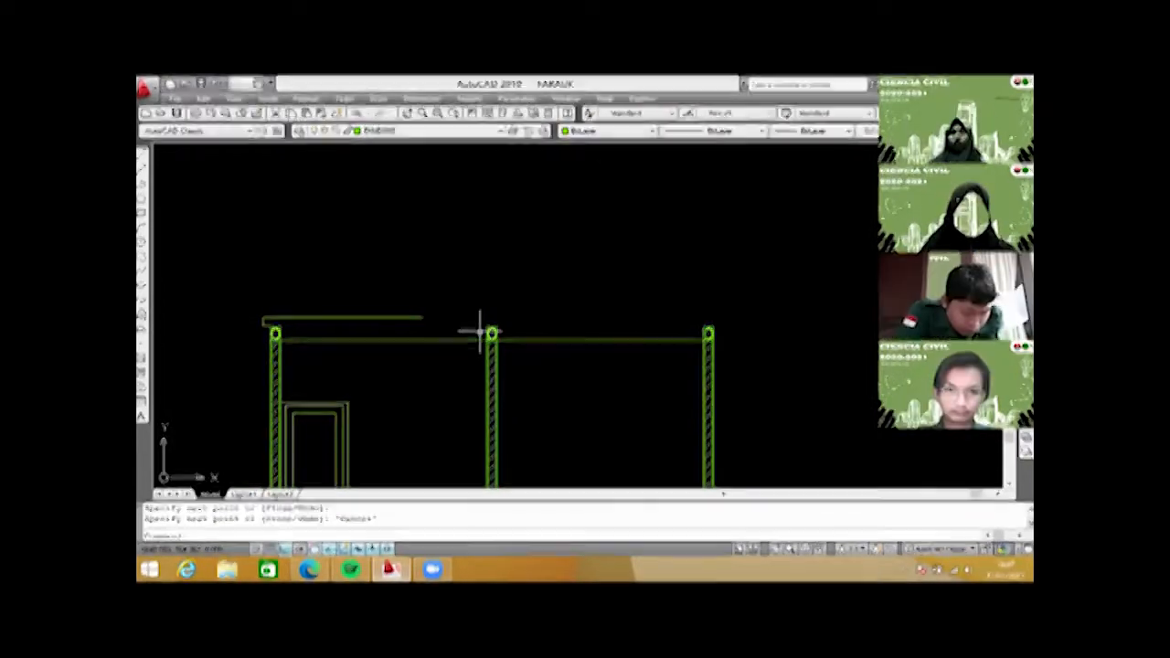
pyautogui.write('xl')
pyautogui.press('Return')
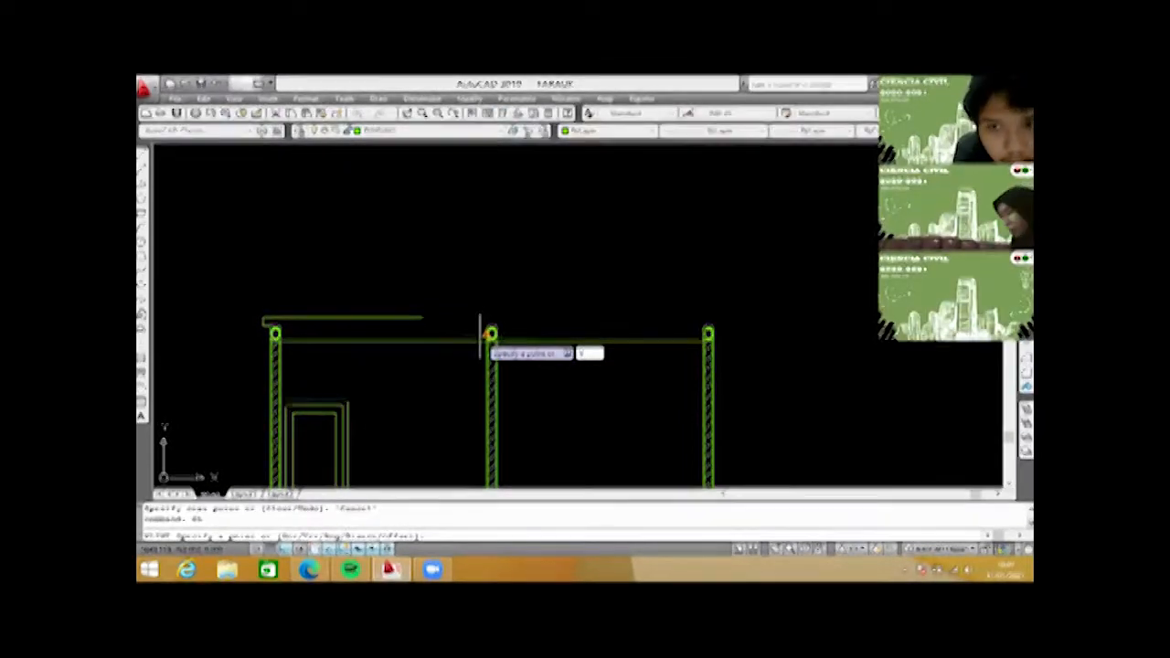
pyautogui.write('v')
pyautogui.press('Return')
pyautogui.scroll(3, 480, 331)
pyautogui.scroll(2, 485, 331)
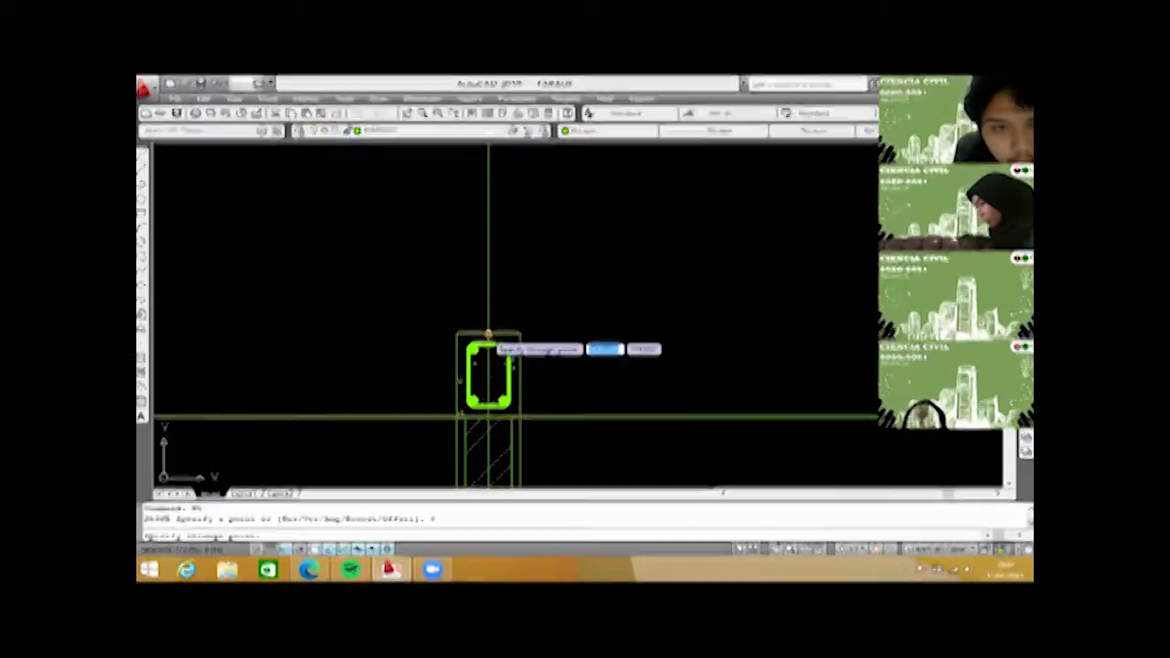
pyautogui.click(488, 335)
pyautogui.press('Escape')
pyautogui.scroll(-5, 454, 318)
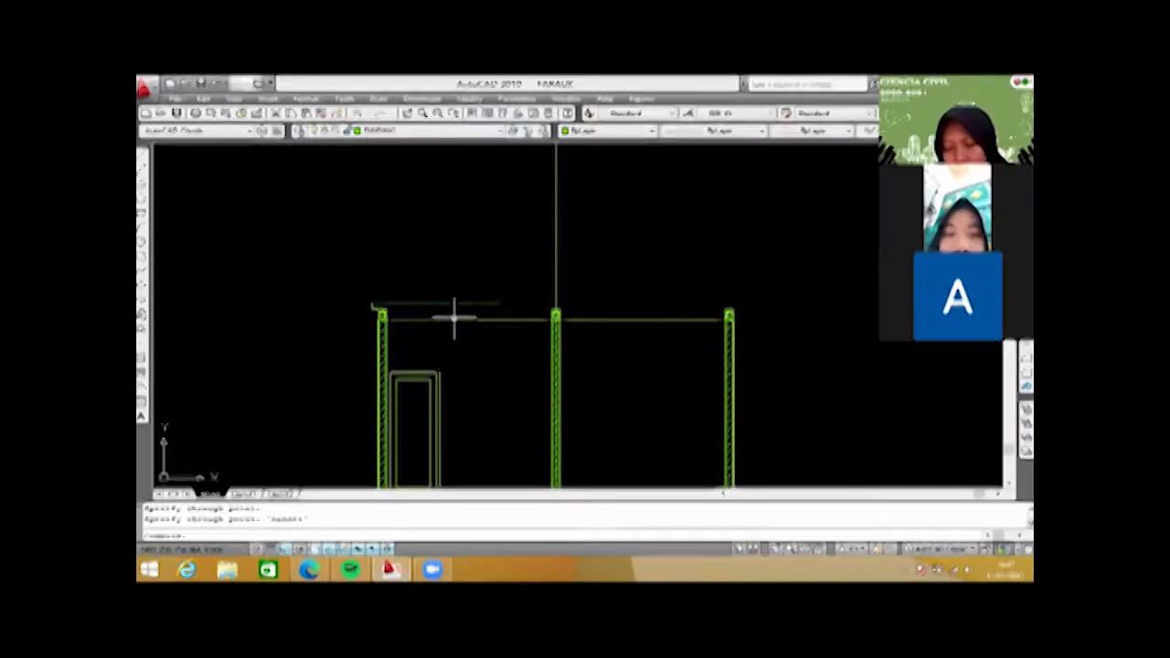
# - Extend the horizontal line above the left bay to the vertical construction line at the middle wall
pyautogui.scroll(-3, 552, 320)
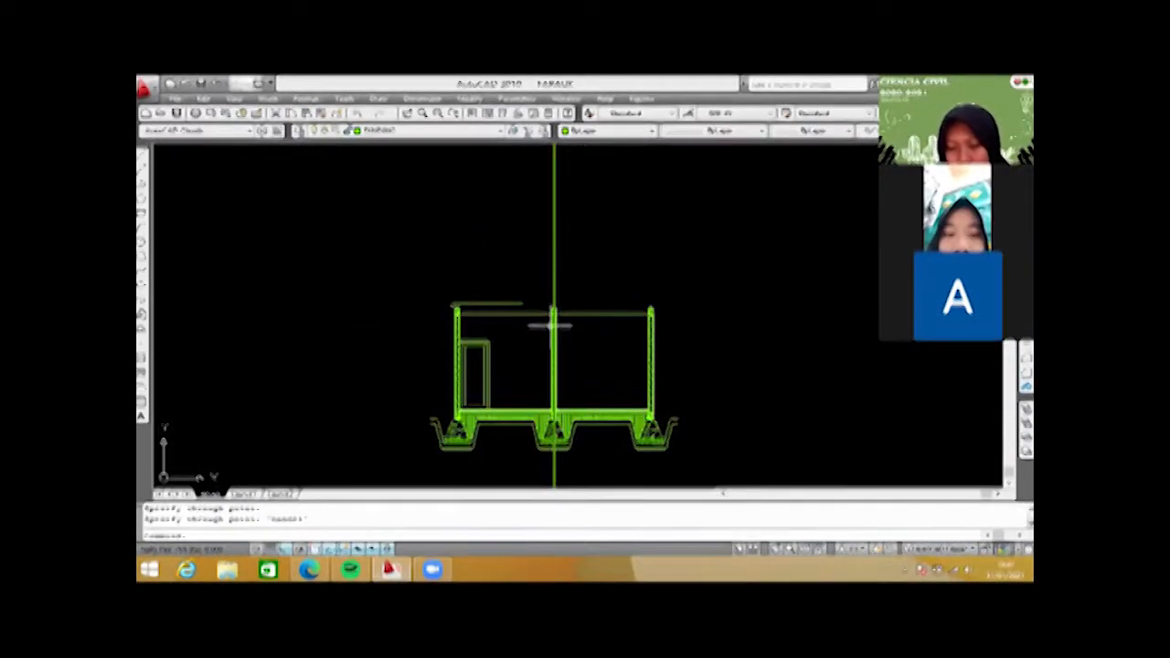
pyautogui.scroll(3, 518, 309)
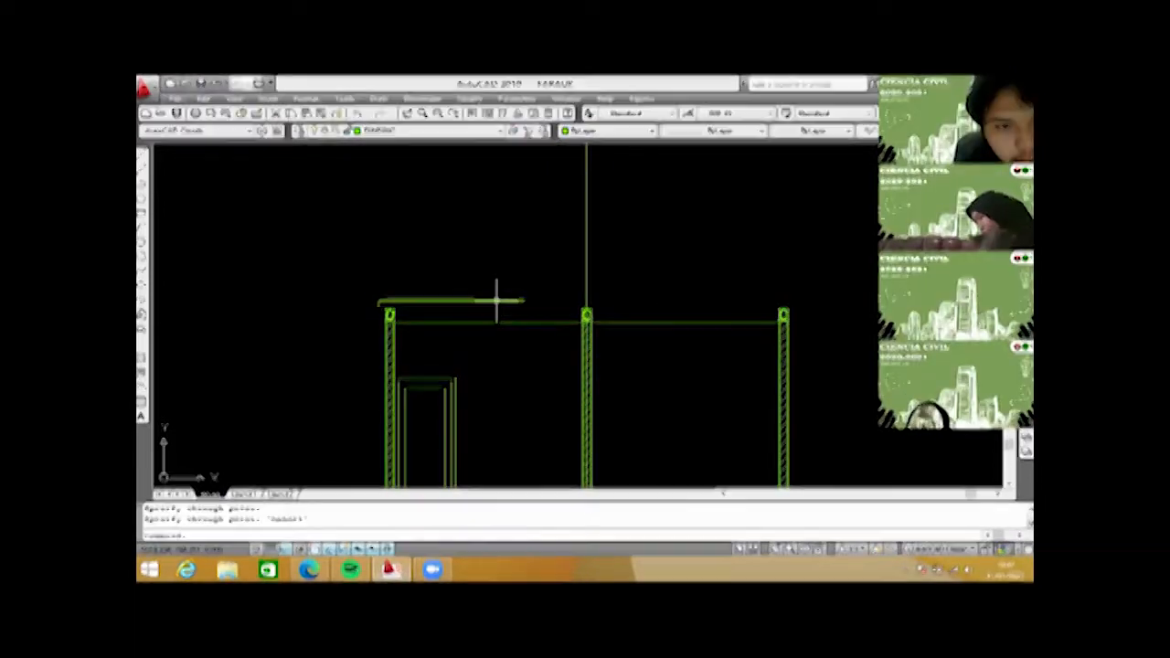
pyautogui.scroll(2, 496, 300)
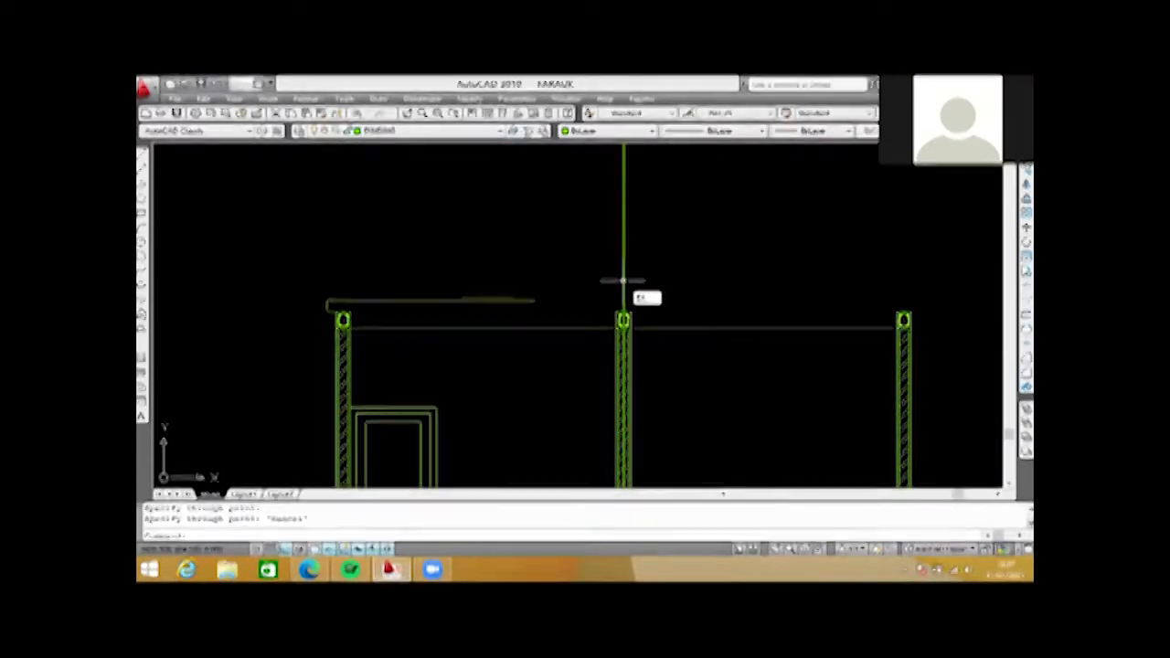
pyautogui.press('space')
pyautogui.press('space')
pyautogui.click(531, 299)
pyautogui.press('Escape')
pyautogui.press('Escape')
pyautogui.scroll(4, 327, 308)
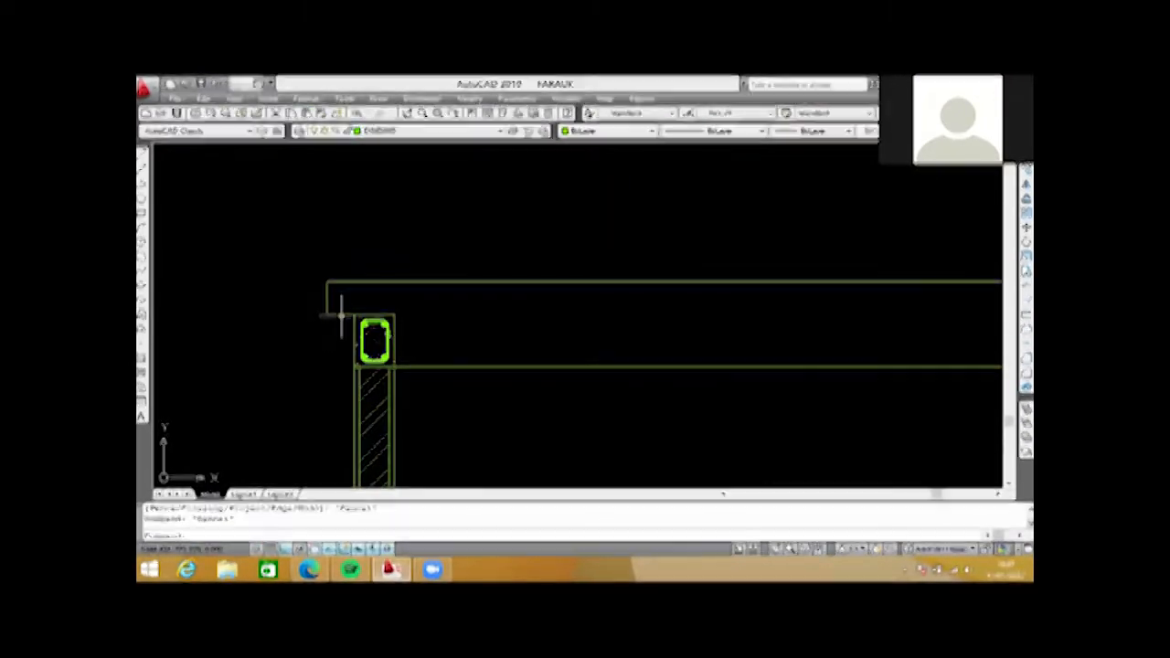
# - Select the short horizontal eave line projecting outward from the top of the left beam
pyautogui.scroll(2, 331, 311)
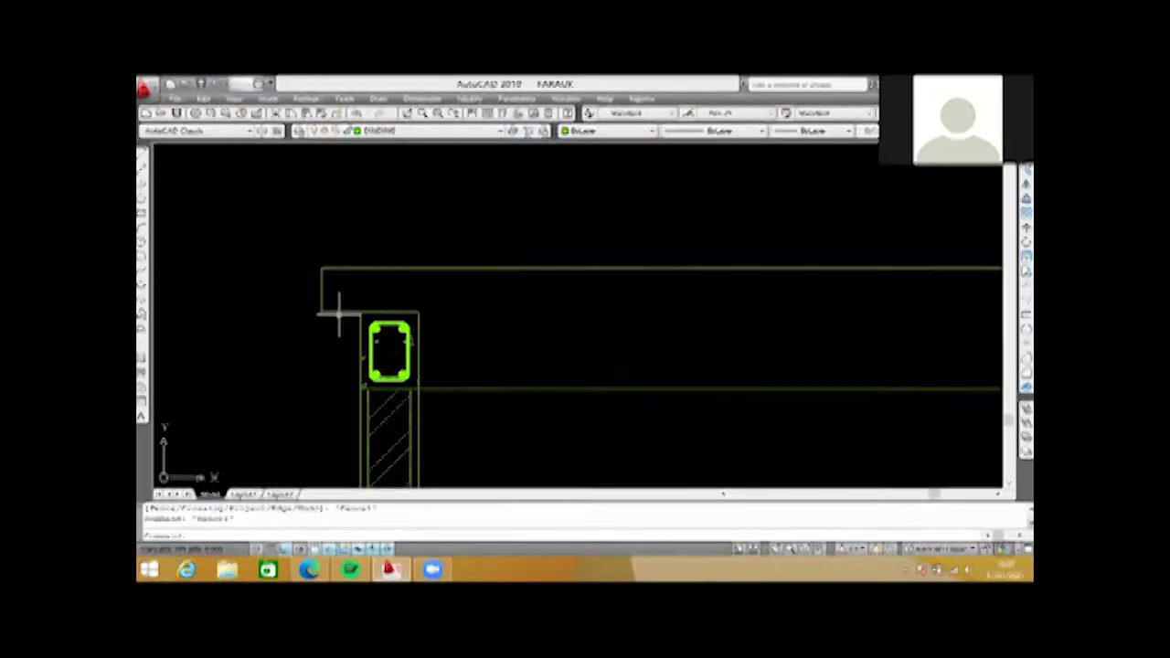
pyautogui.click(339, 314)
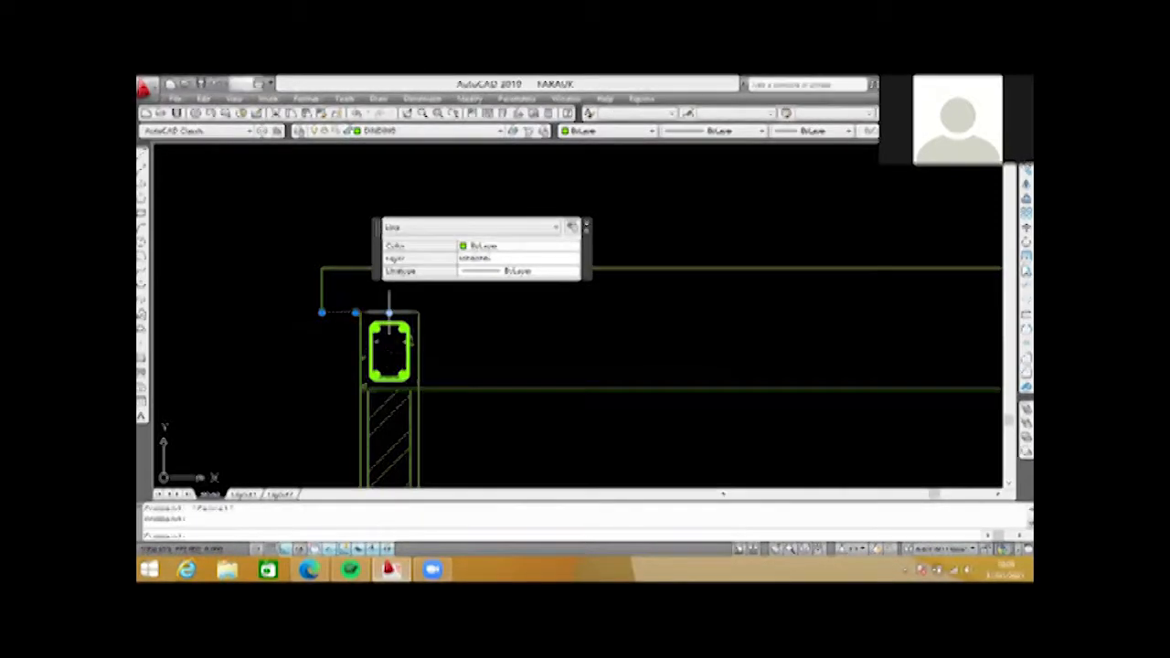
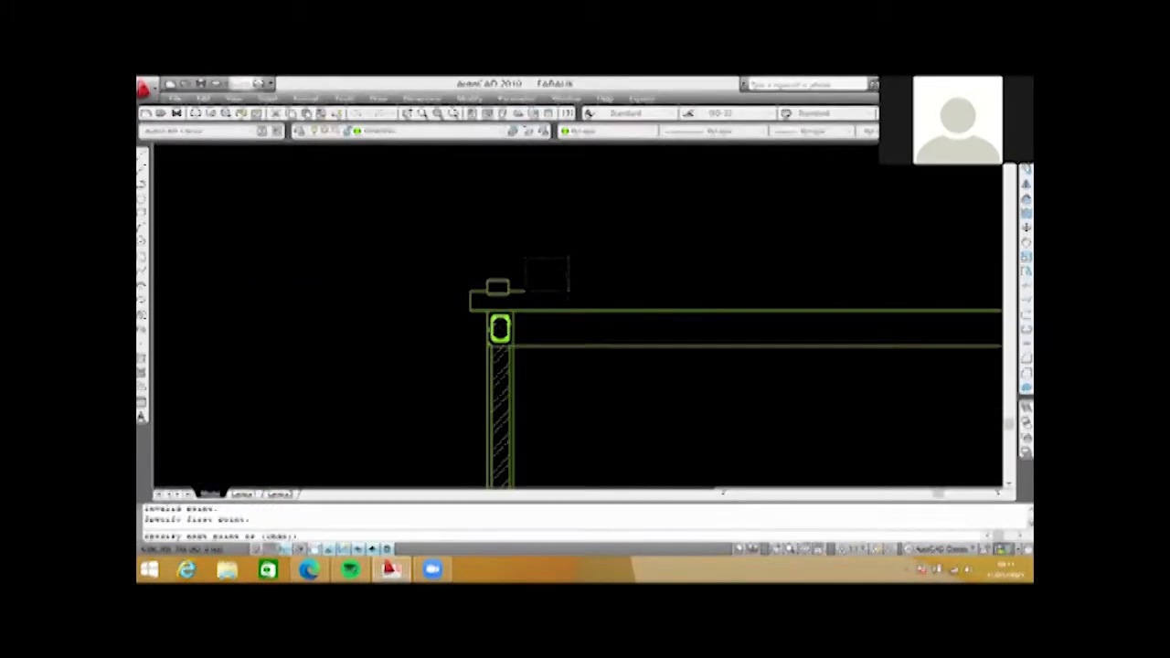
pyautogui.scroll(3, 713, 171)
pyautogui.press('Escape')
pyautogui.press('Escape')
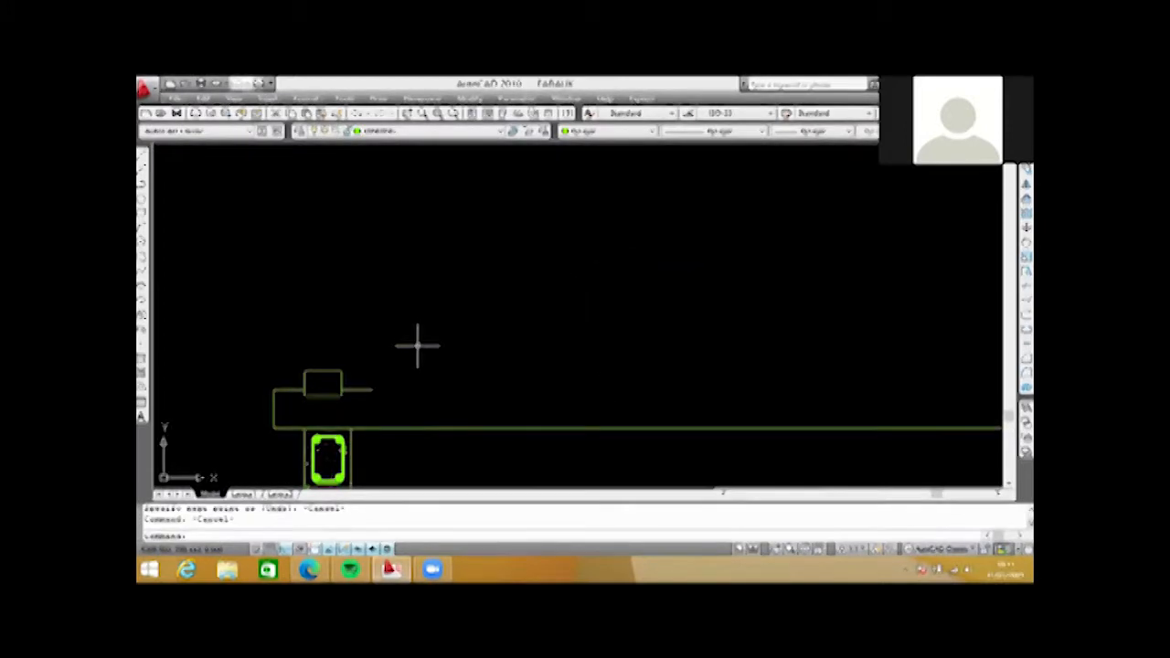
pyautogui.press('F8')
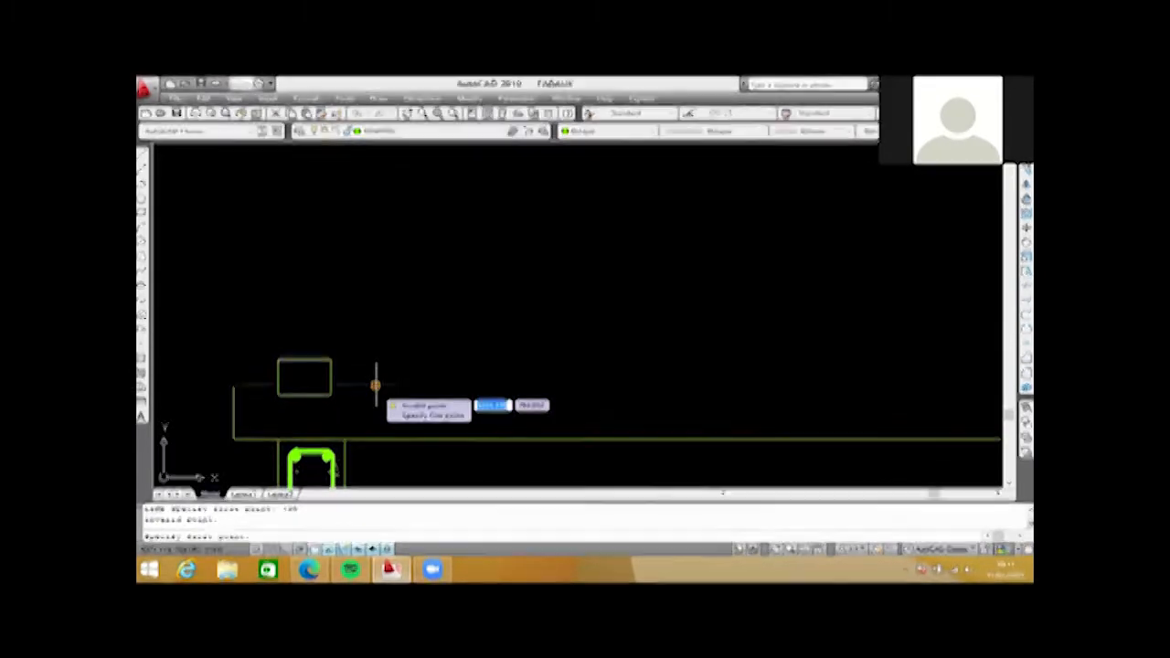
pyautogui.click(375, 385)
pyautogui.scroll(-2, 530, 340)
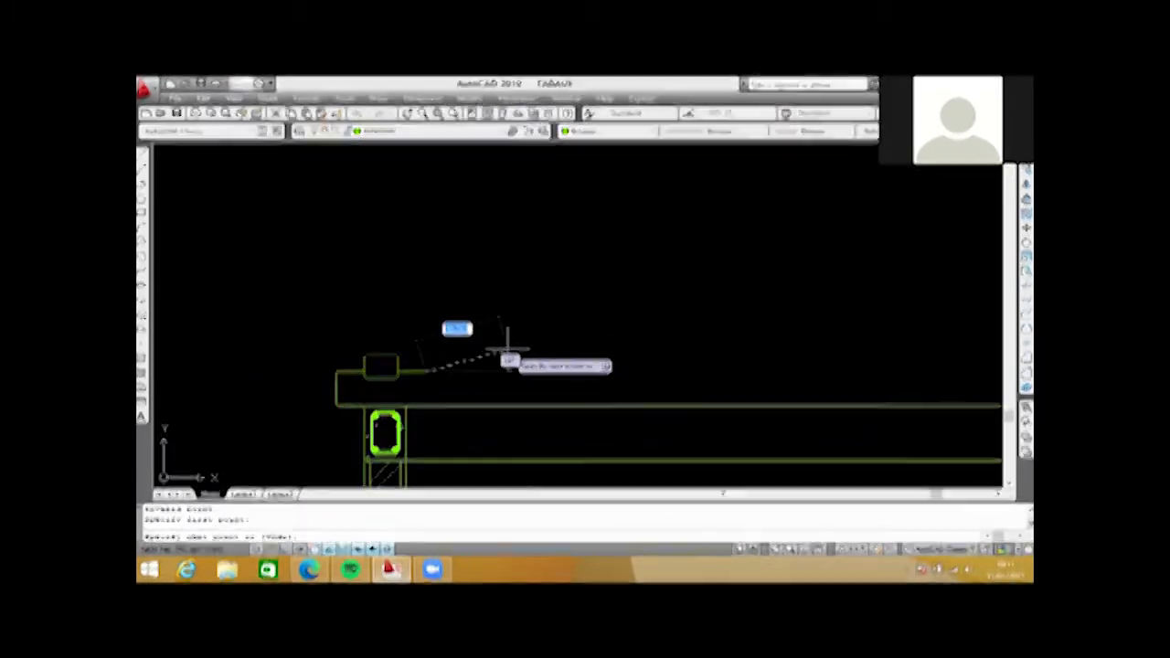
pyautogui.press('Escape')
pyautogui.scroll(2, 500, 366)
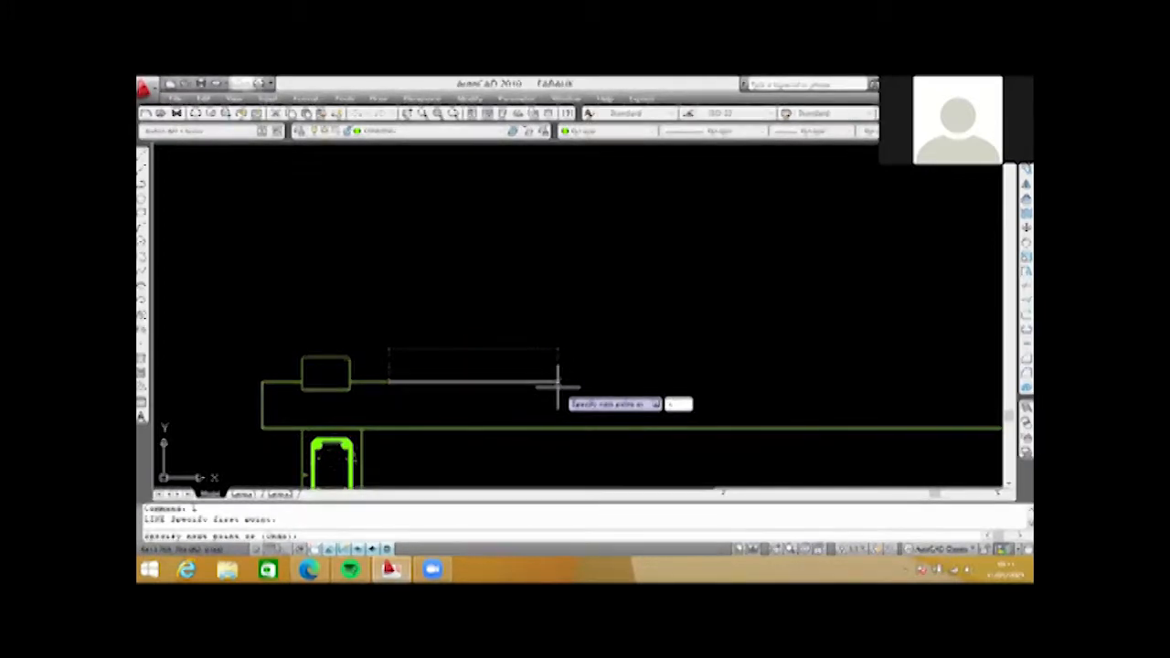
pyautogui.write('30')
pyautogui.press('Return')
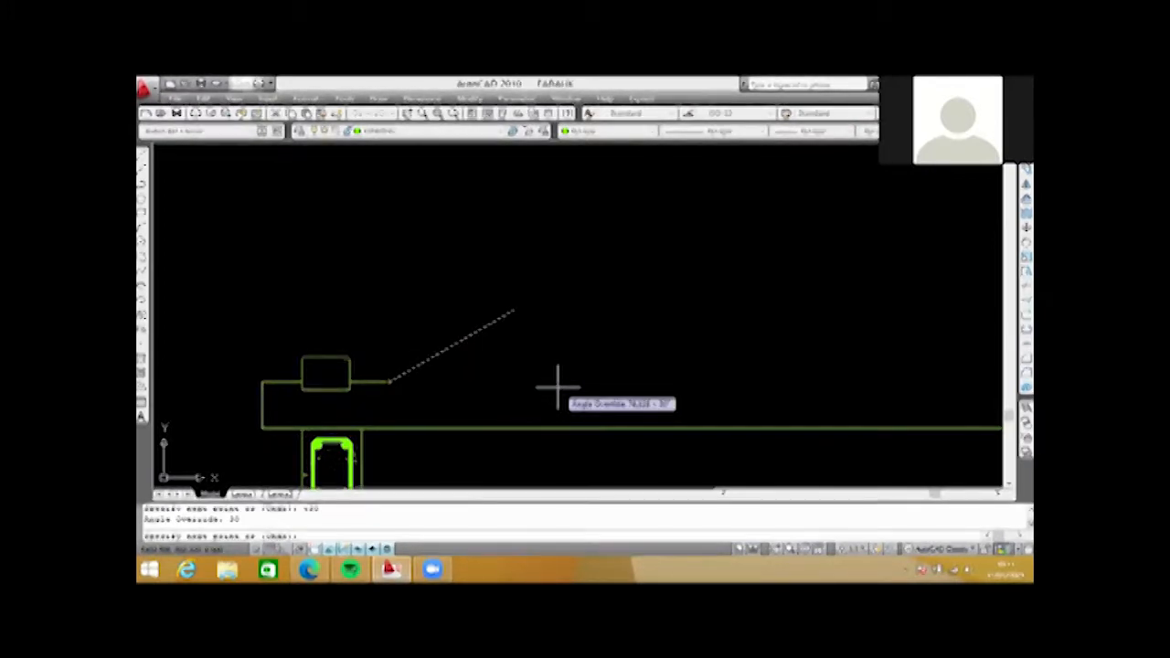
pyautogui.scroll(2, 685, 246)
pyautogui.scroll(-2, 685, 246)
pyautogui.moveTo(656, 432); pyautogui.dragTo(677, 351, button='middle')
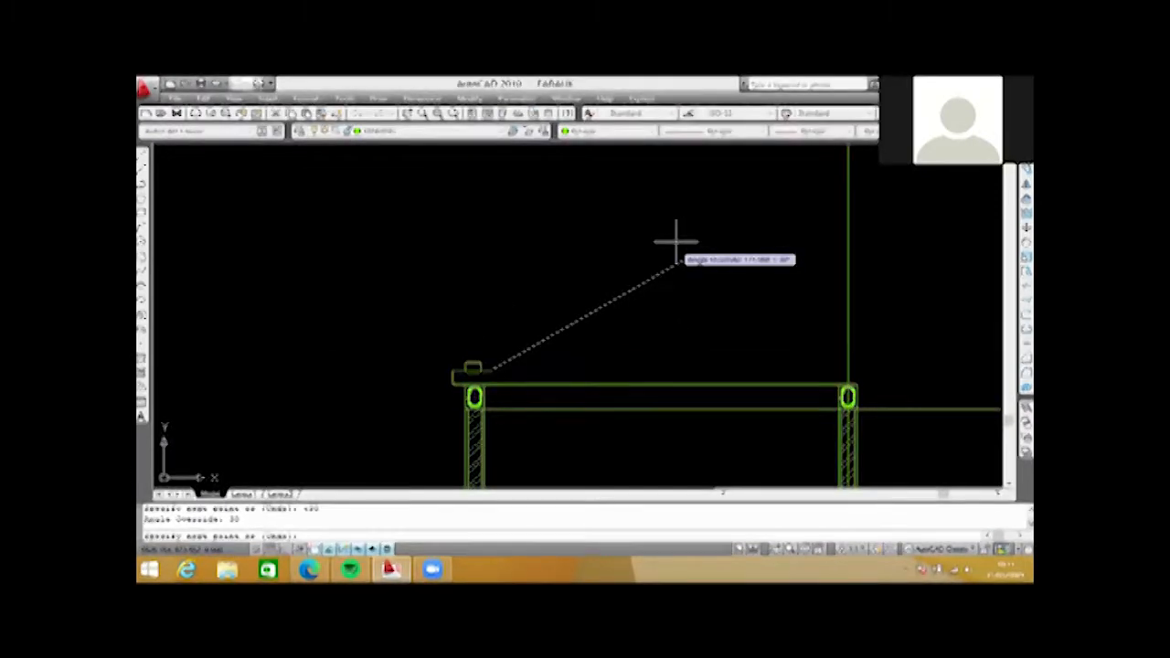
pyautogui.press('Escape')
# - Draw a roof slope line at 30° from the inner end of the short line above the left beam to just past the vertical construction line
pyautogui.scroll(1, 640, 275)
pyautogui.scroll(1, 465, 347)
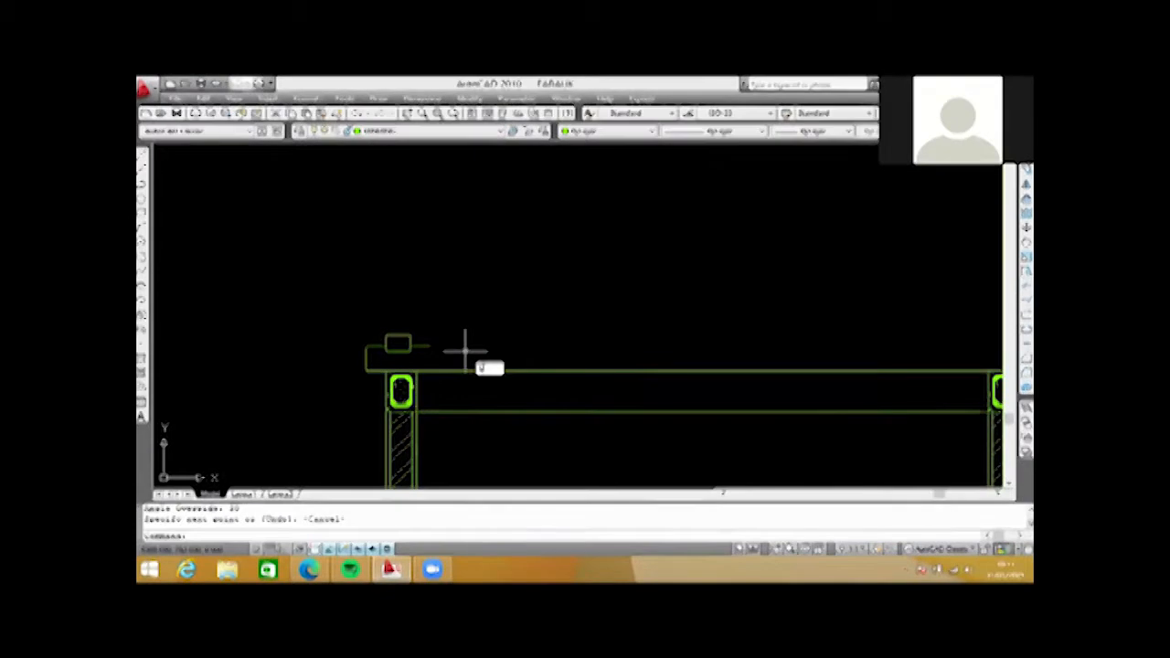
pyautogui.write('l')
pyautogui.press('Return')
pyautogui.click(369, 357)
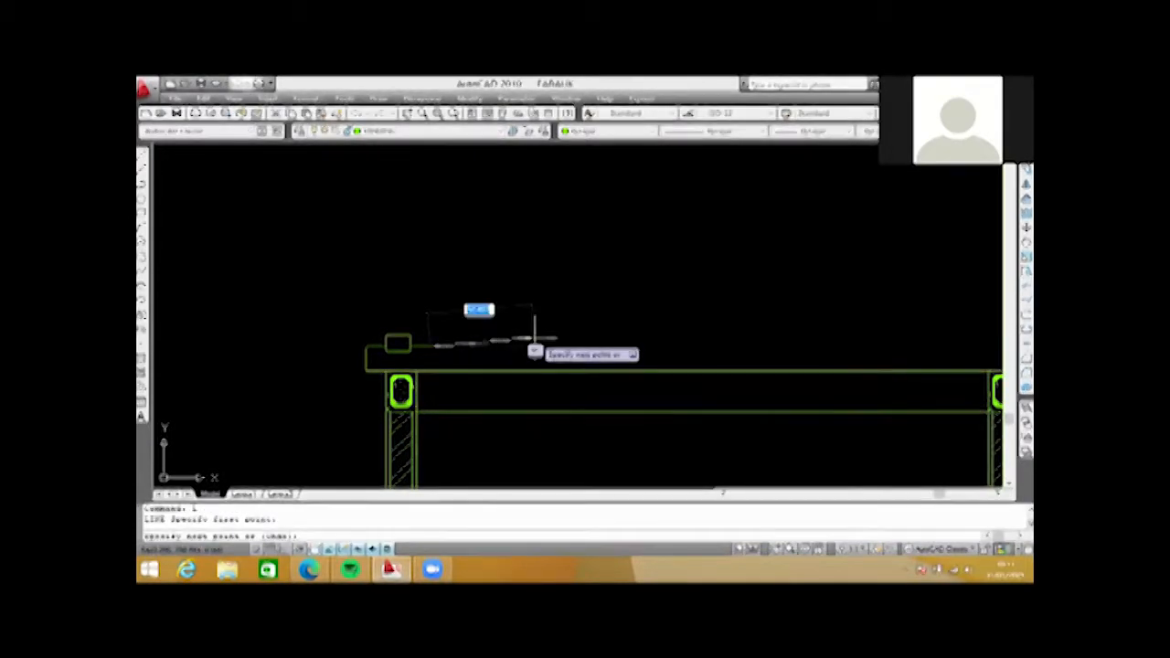
pyautogui.write('<30')
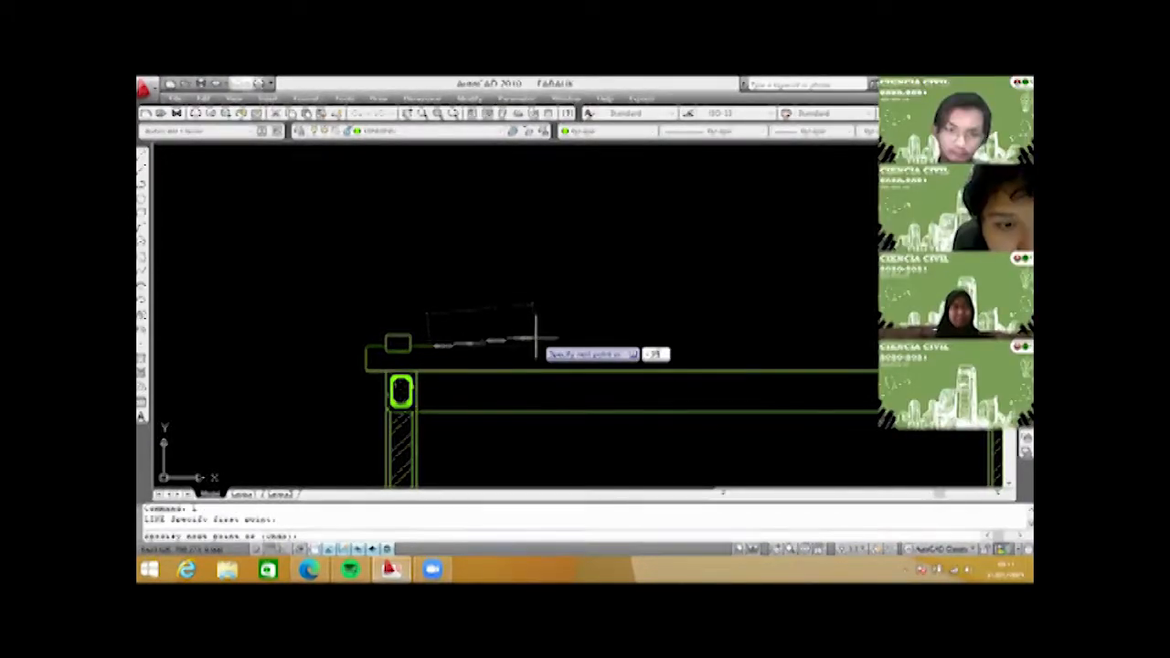
pyautogui.press('Return')
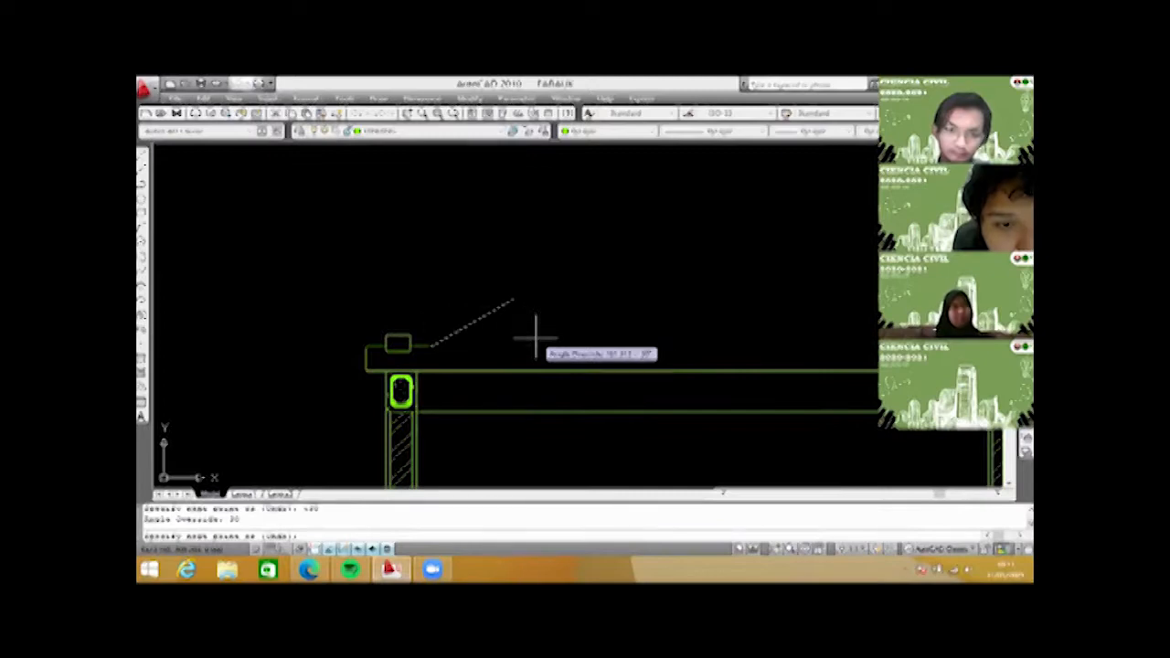
pyautogui.scroll(-5, 536, 338)
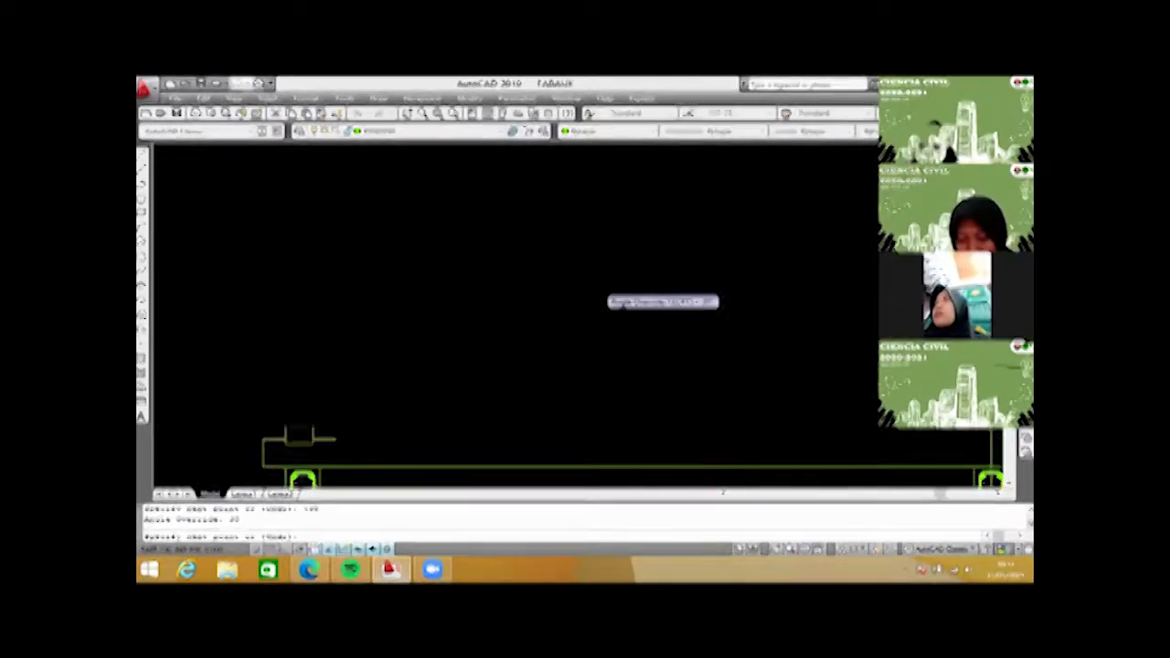
pyautogui.scroll(4, 783, 187)
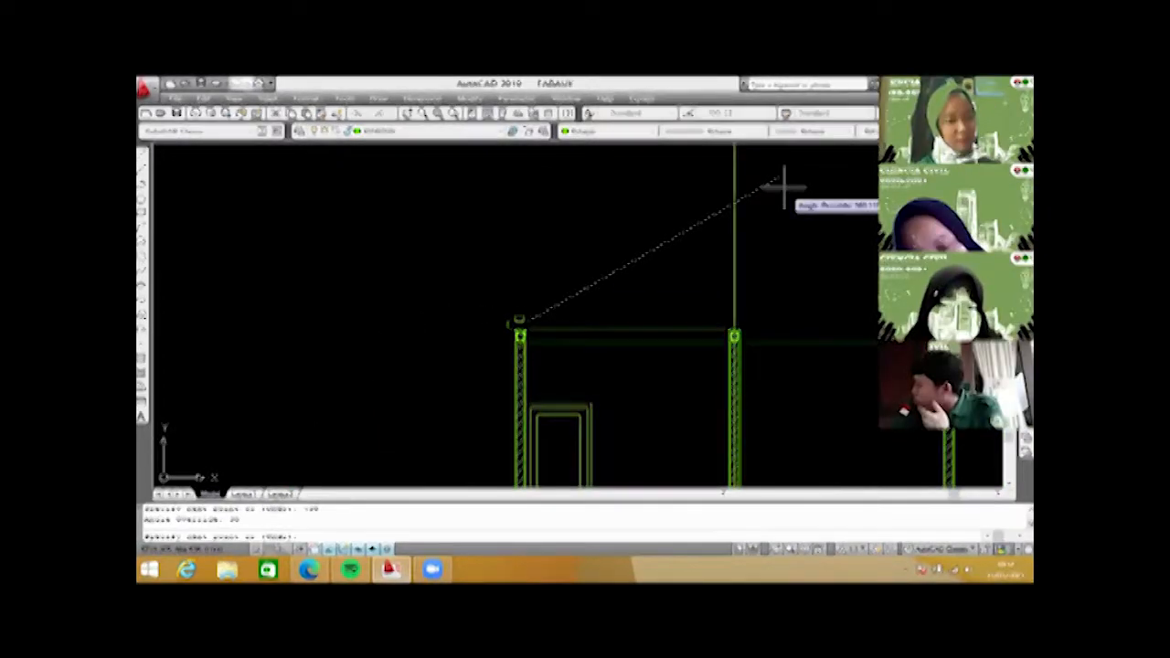
pyautogui.scroll(3, 783, 187)
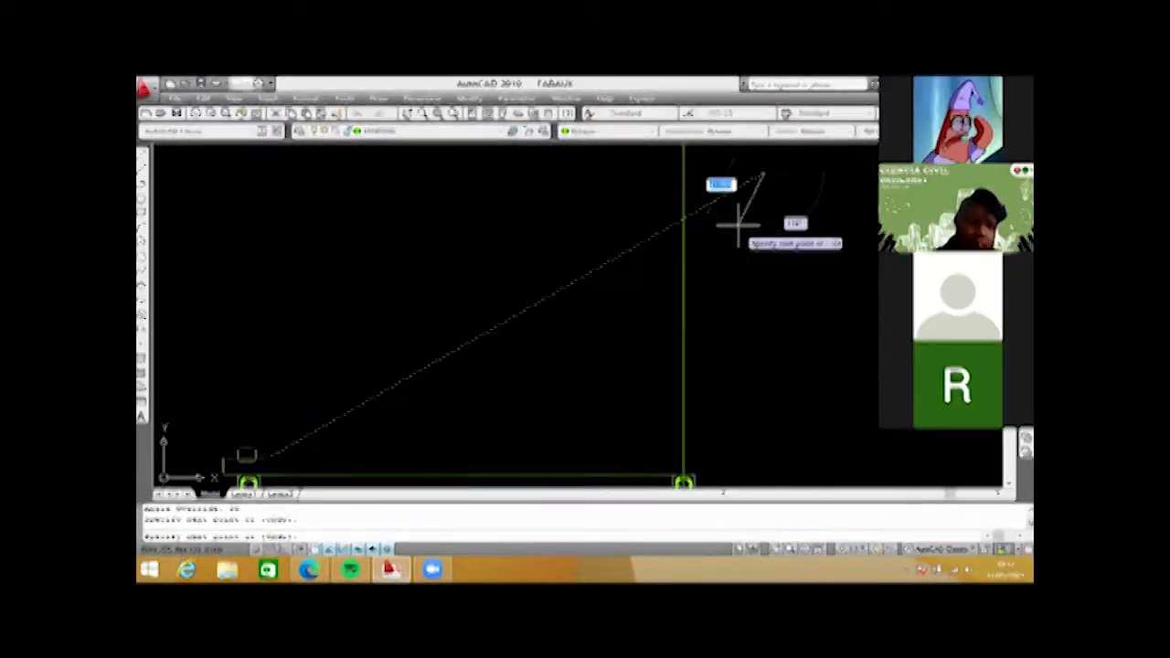
pyautogui.scroll(-4, 738, 224)
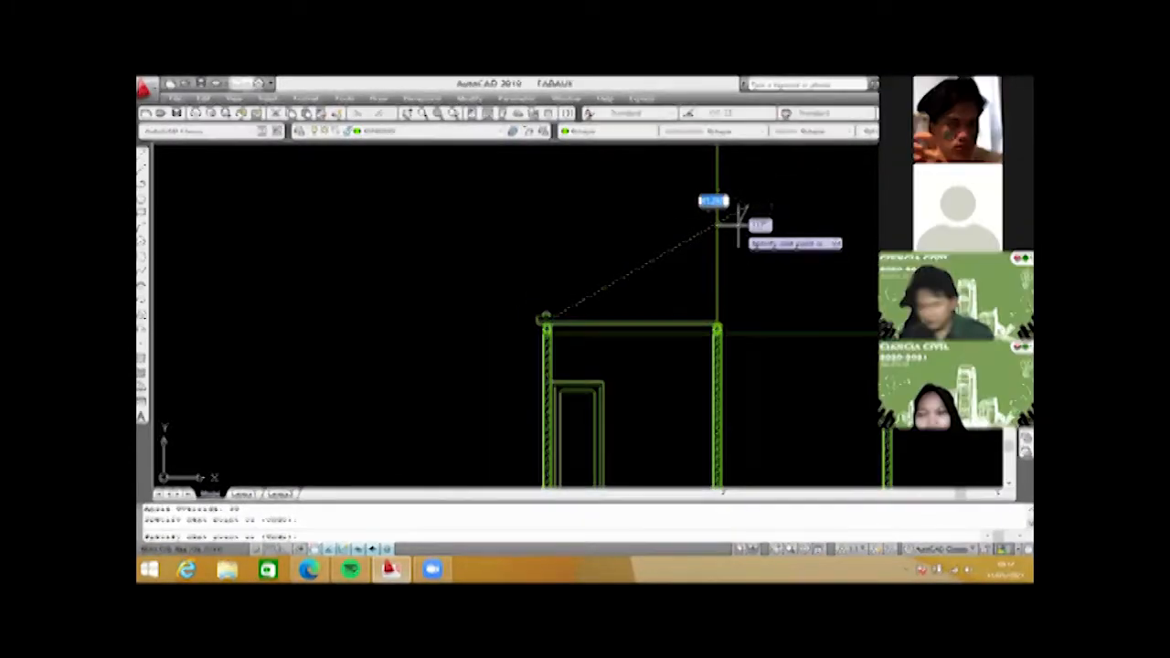
pyautogui.click(738, 220)
pyautogui.press('Escape')
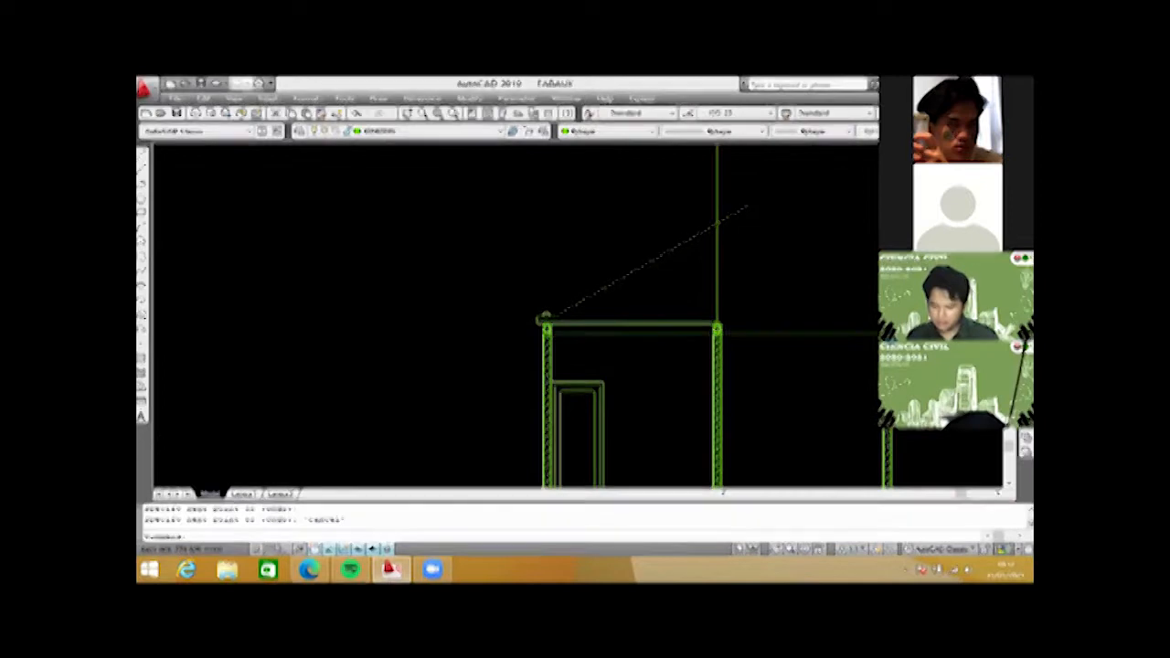
pyautogui.scroll(2, 702, 311)
pyautogui.scroll(-4, 583, 245)
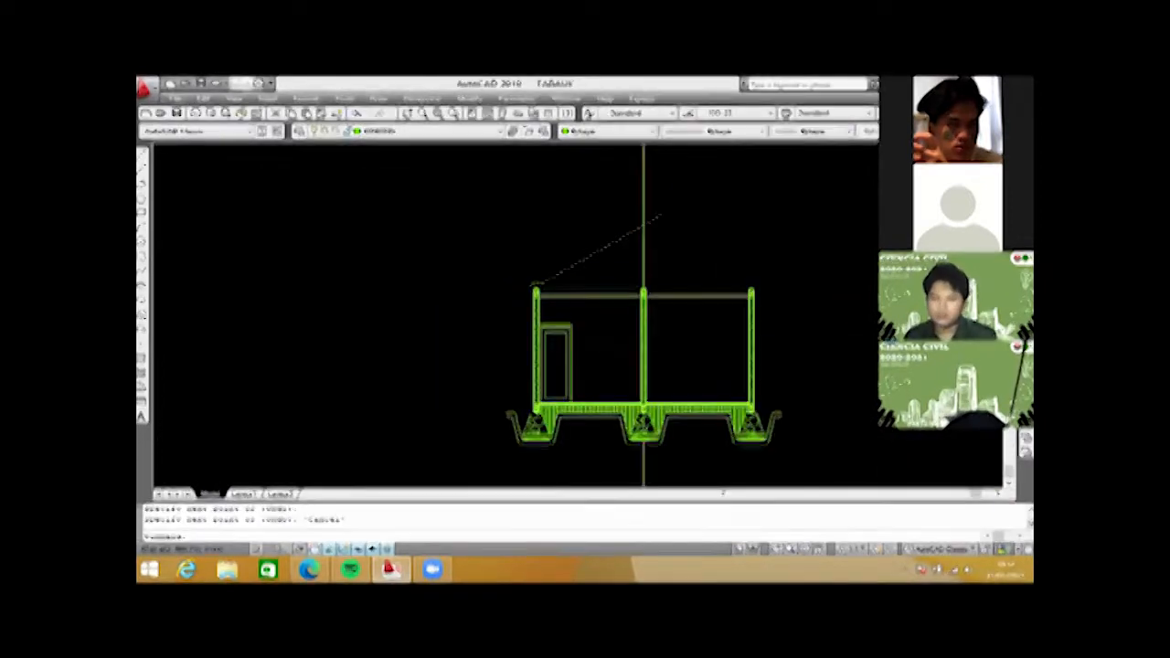
# - Mirror the selected left roof slope lines, eave pieces and horizontal tie lines about the vertical axis of the middle wall
pyautogui.scroll(5, 635, 236)
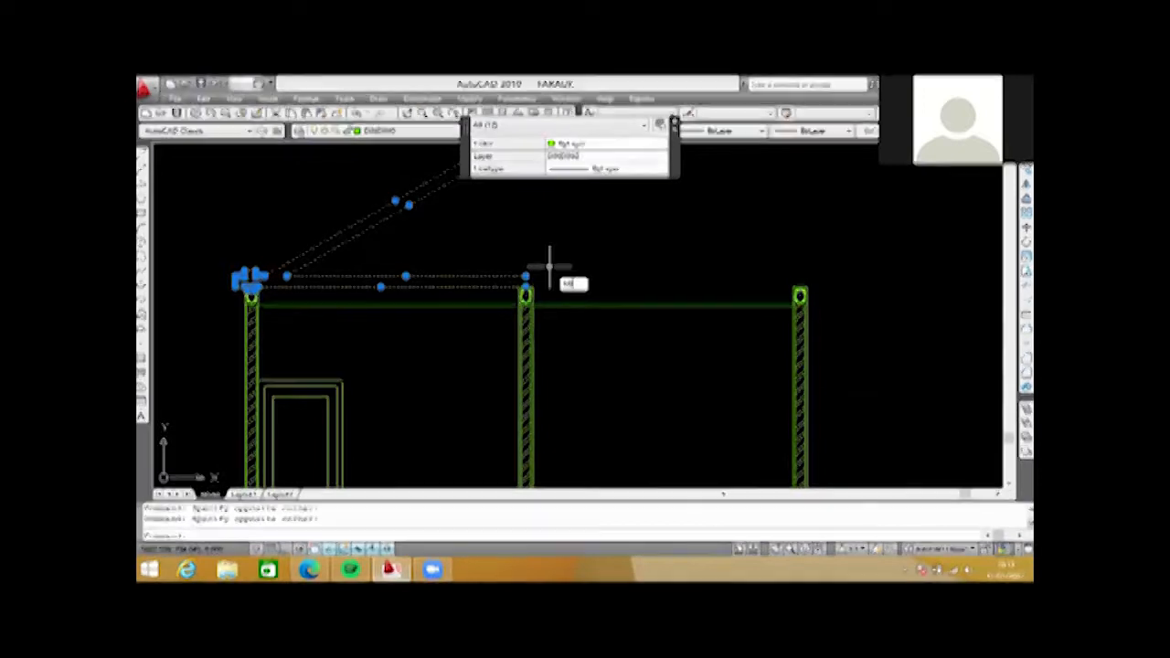
pyautogui.press('Return')
pyautogui.scroll(3, 544, 266)
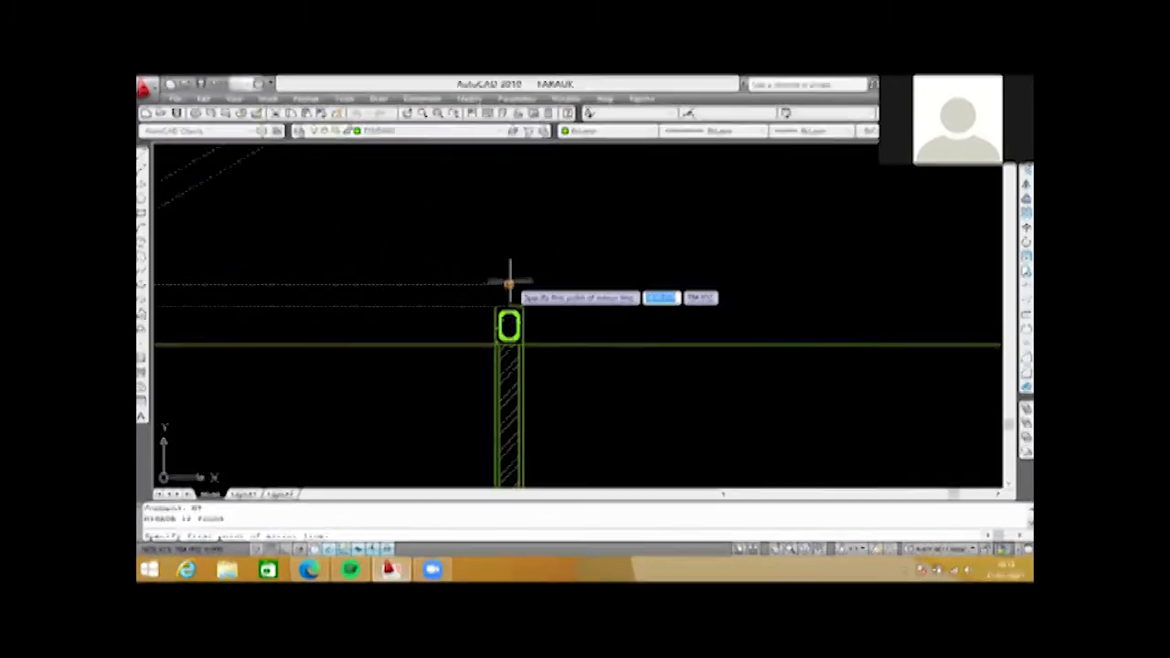
pyautogui.click(509, 284)
pyautogui.scroll(-2, 509, 278)
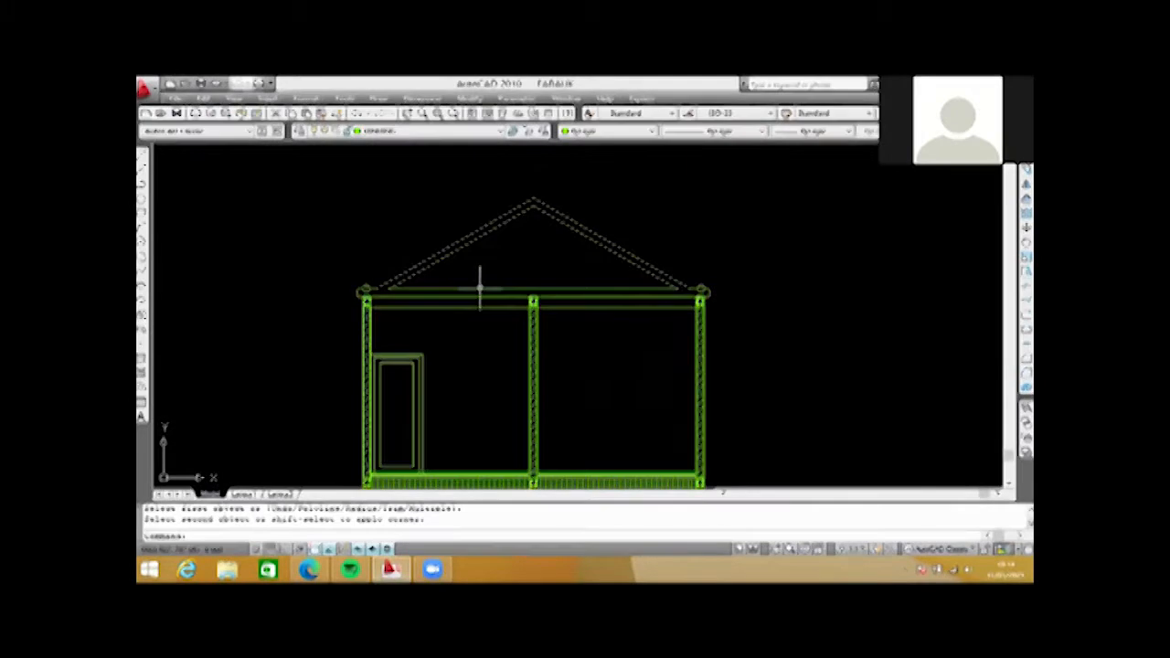
# - Start a polyline outline at the right wall's outer base corner and run it along the floor to the left wall's outer base corner
pyautogui.scroll(-4, 479, 288)
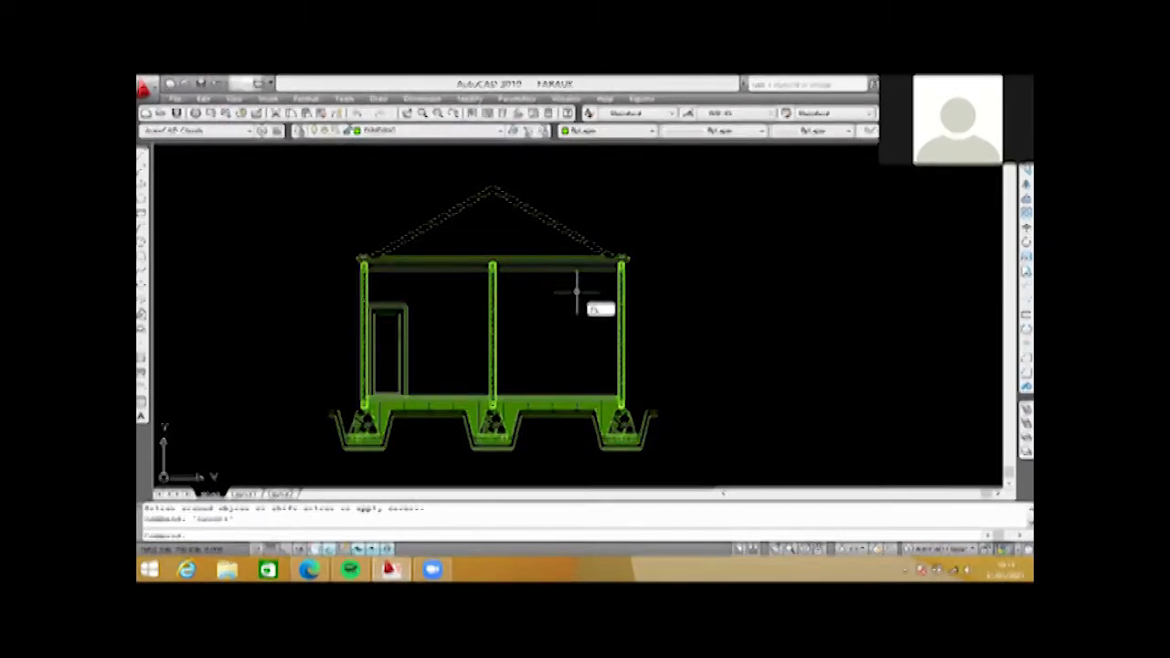
pyautogui.press('Return')
pyautogui.scroll(2, 617, 425)
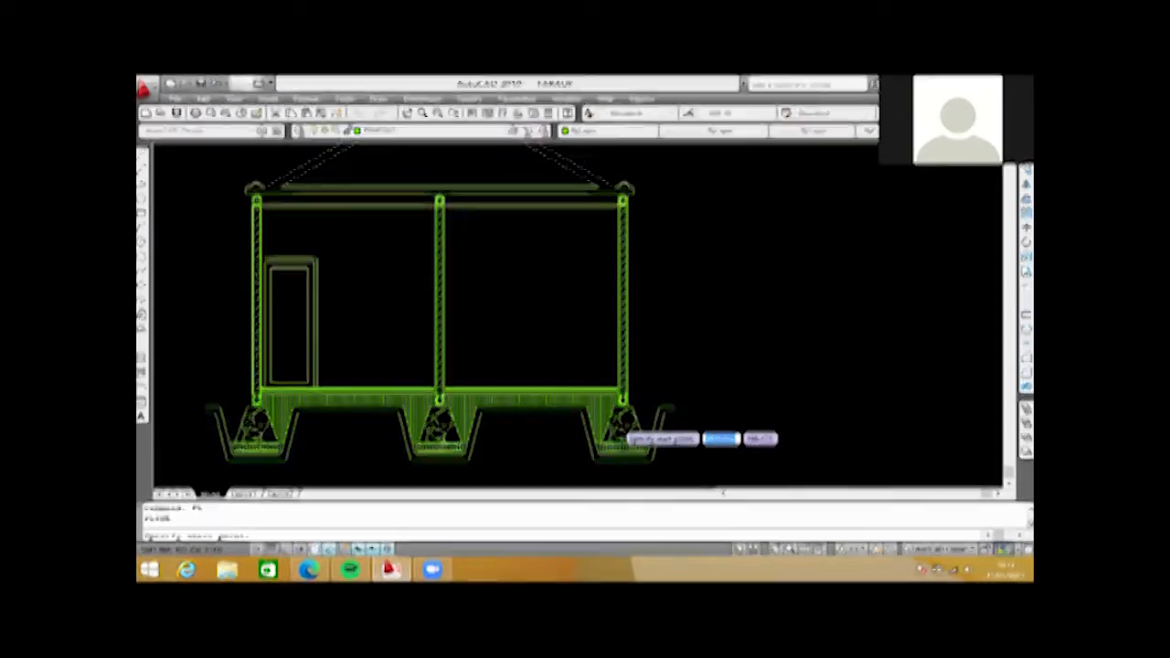
pyautogui.scroll(7, 623, 409)
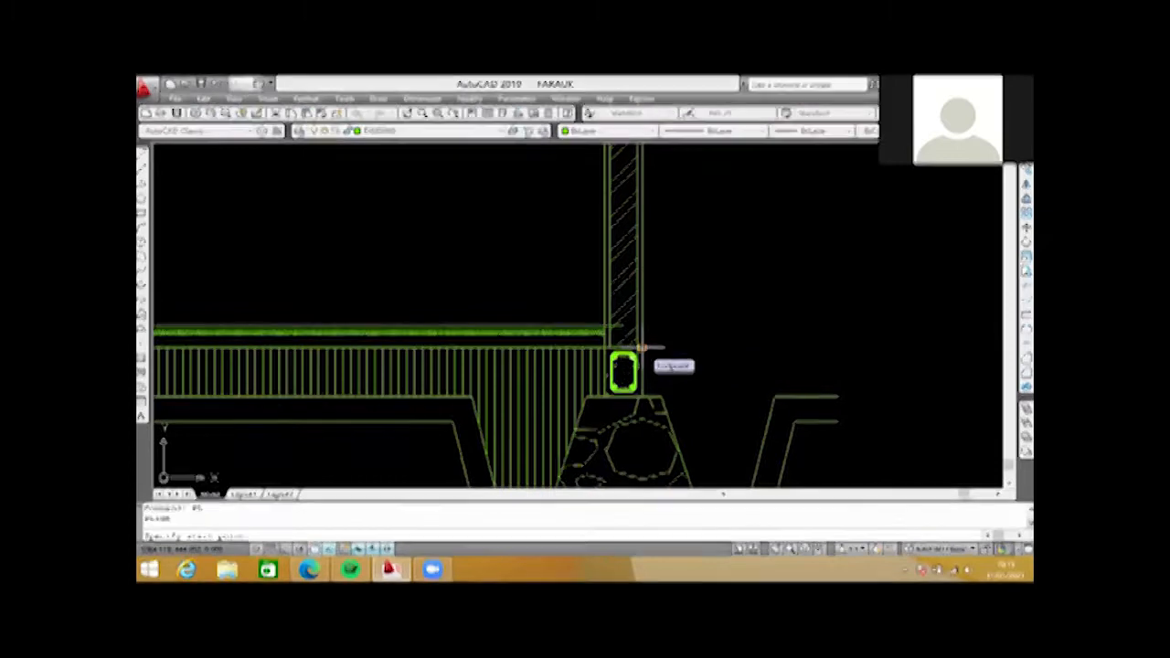
pyautogui.click(641, 348)
pyautogui.scroll(-7, 642, 347)
pyautogui.scroll(5, 271, 347)
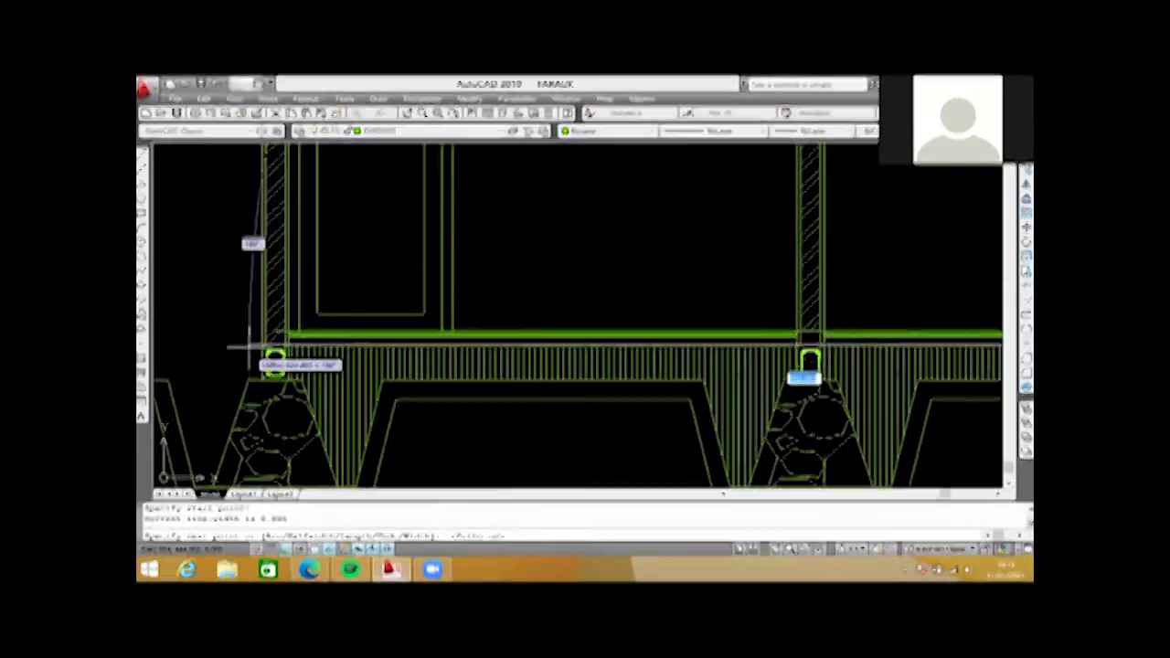
pyautogui.scroll(-5, 274, 358)
pyautogui.scroll(6, 534, 325)
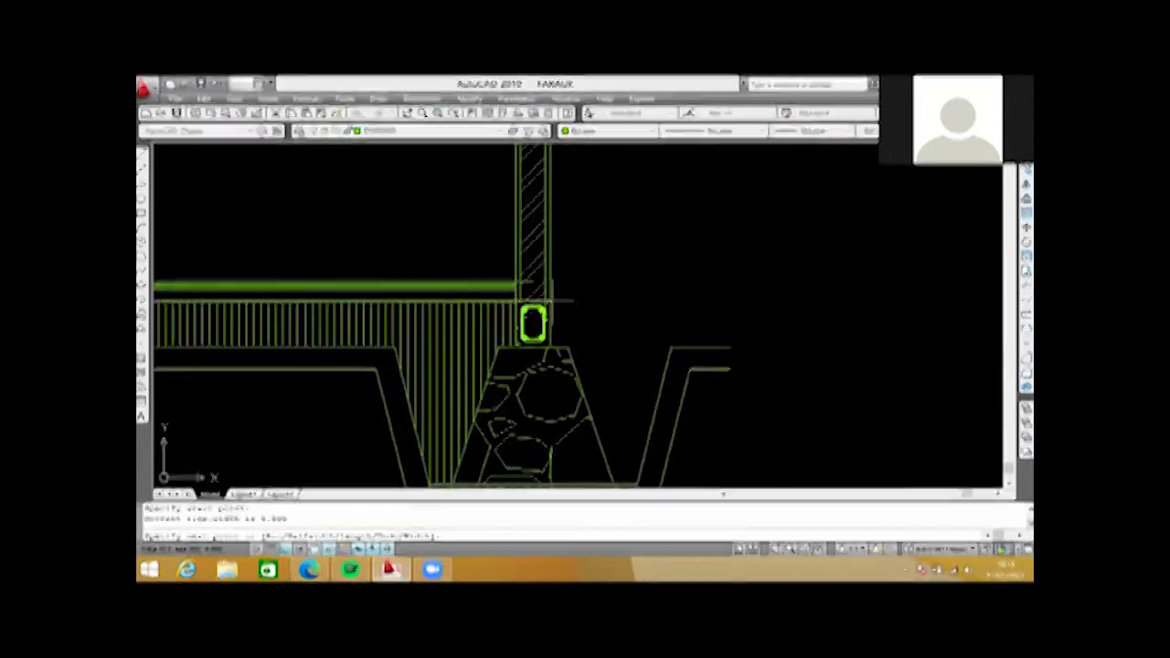
pyautogui.scroll(-5, 310, 316)
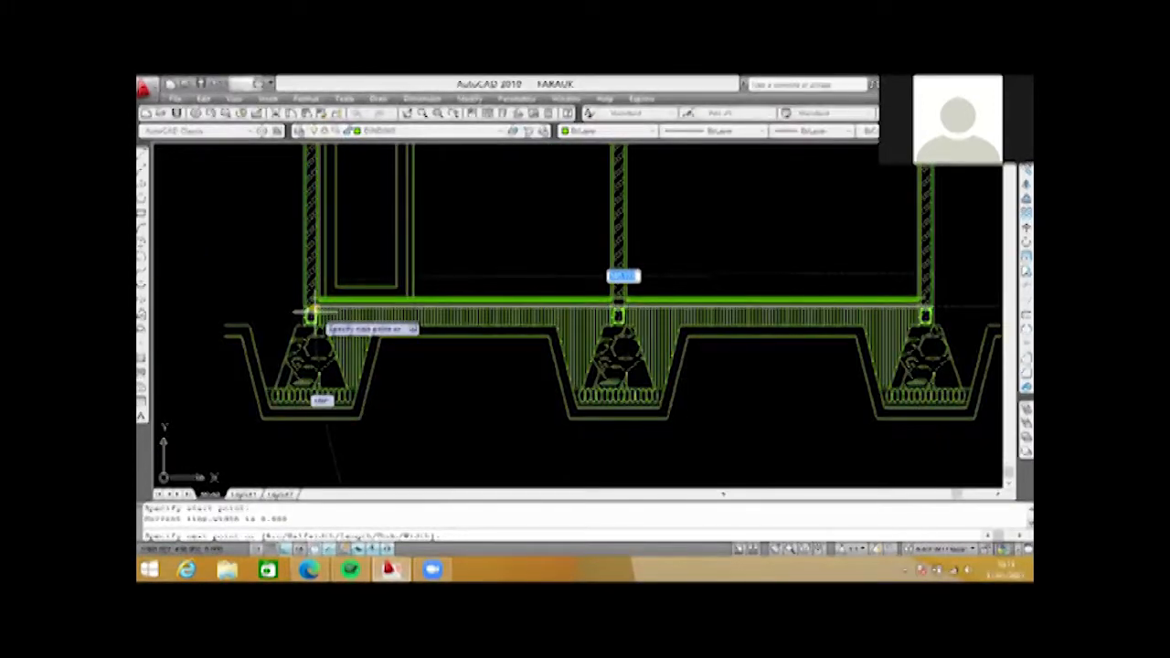
pyautogui.scroll(4, 311, 315)
pyautogui.scroll(3, 287, 283)
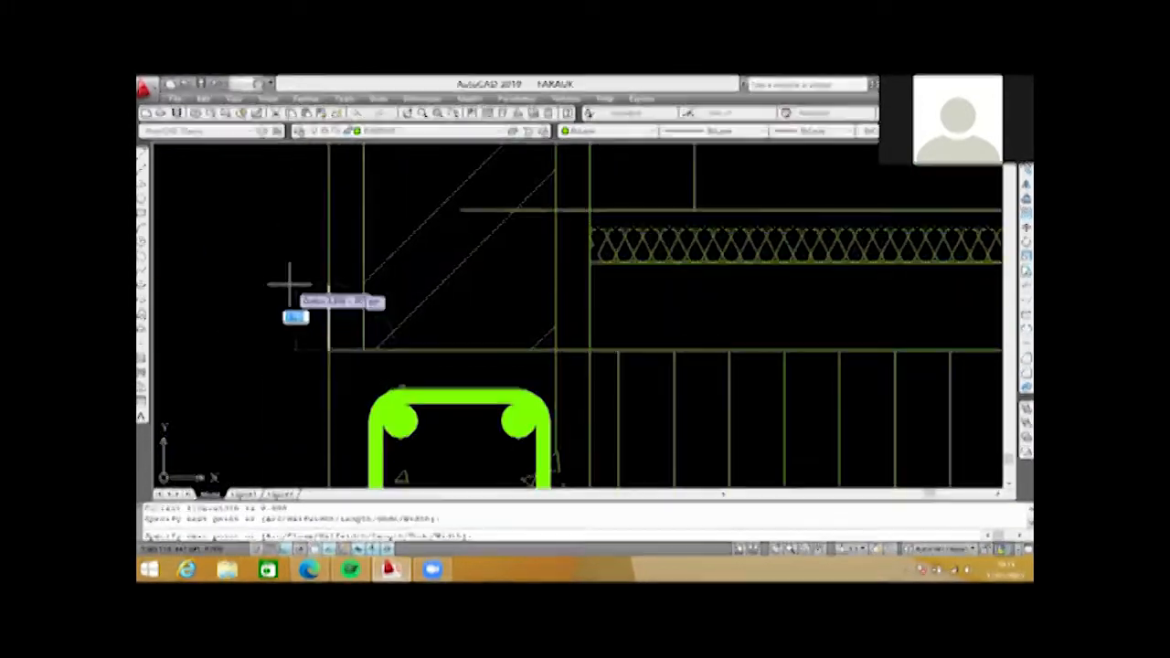
# - Try to continue the outline up the left wall, over the roof ridge and to the right beam's outer top corner, and undo the polyline
pyautogui.scroll(-5, 286, 347)
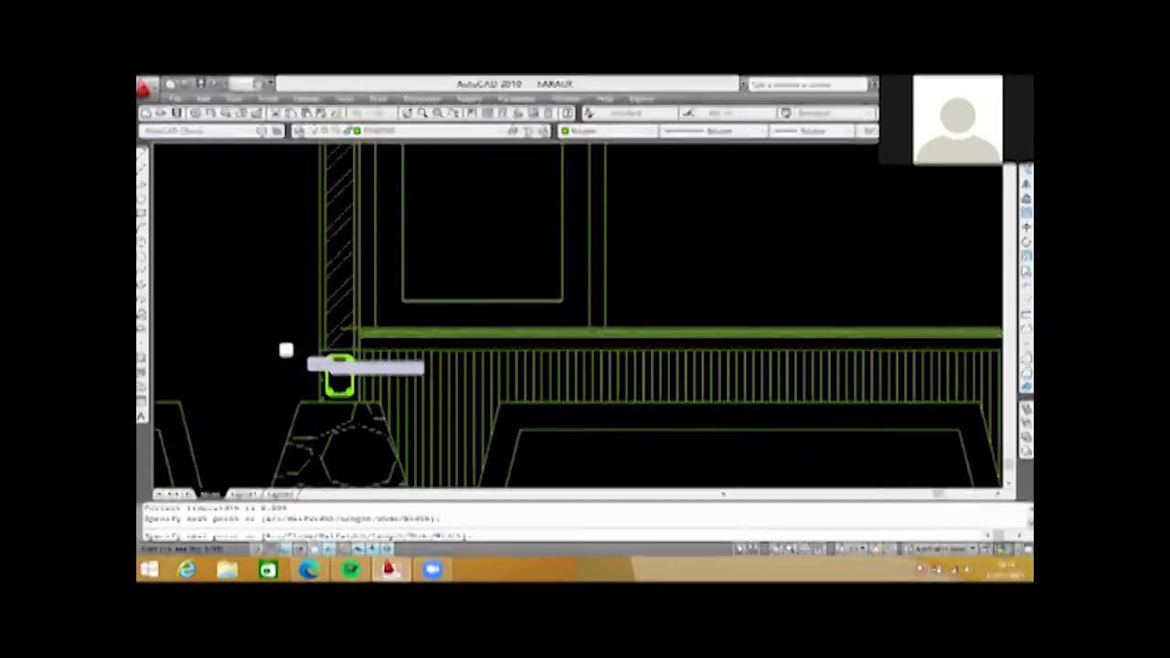
pyautogui.scroll(4, 285, 348)
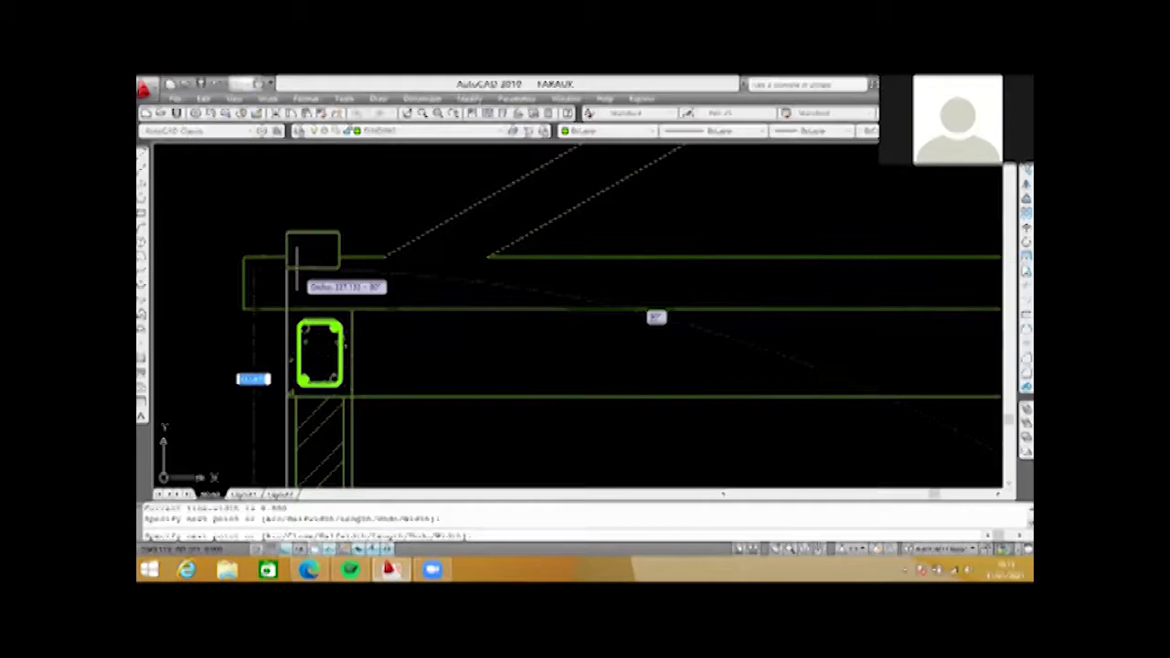
pyautogui.click(286, 256)
pyautogui.scroll(-5, 287, 264)
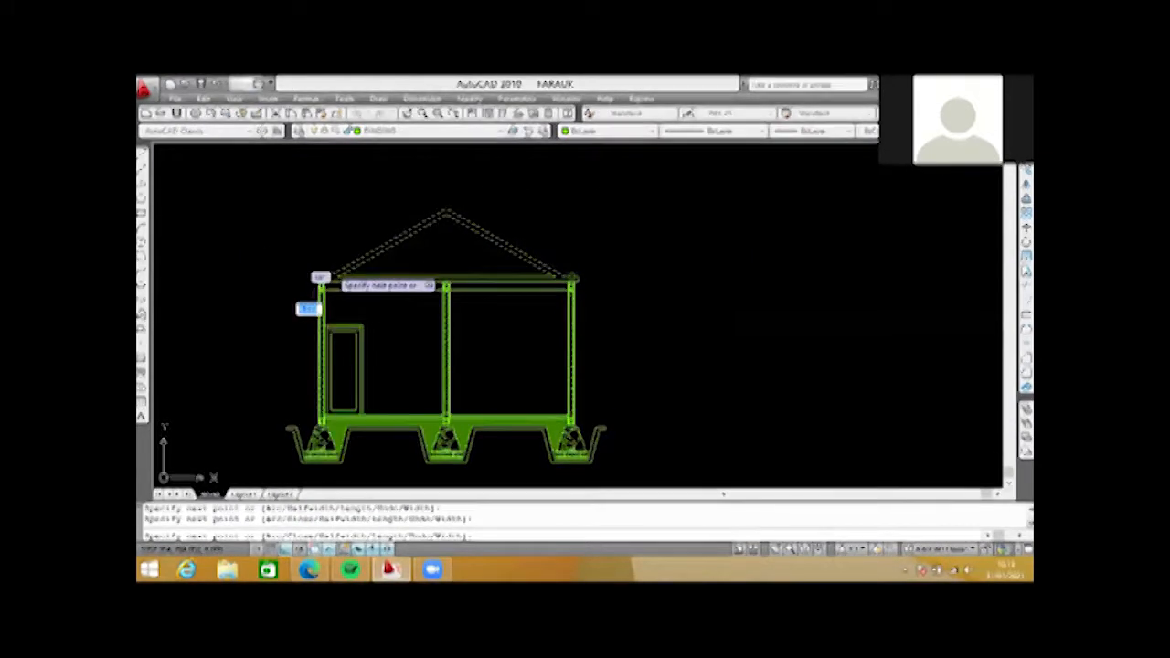
pyautogui.click(445, 207)
pyautogui.scroll(5, 571, 275)
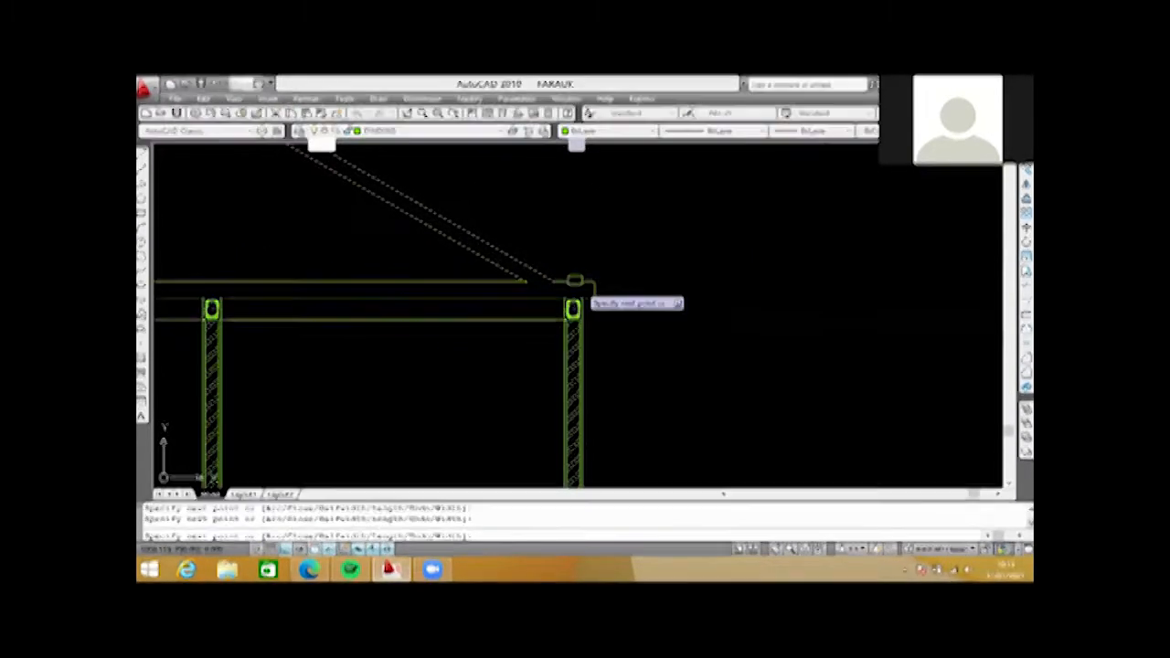
pyautogui.scroll(3, 574, 280)
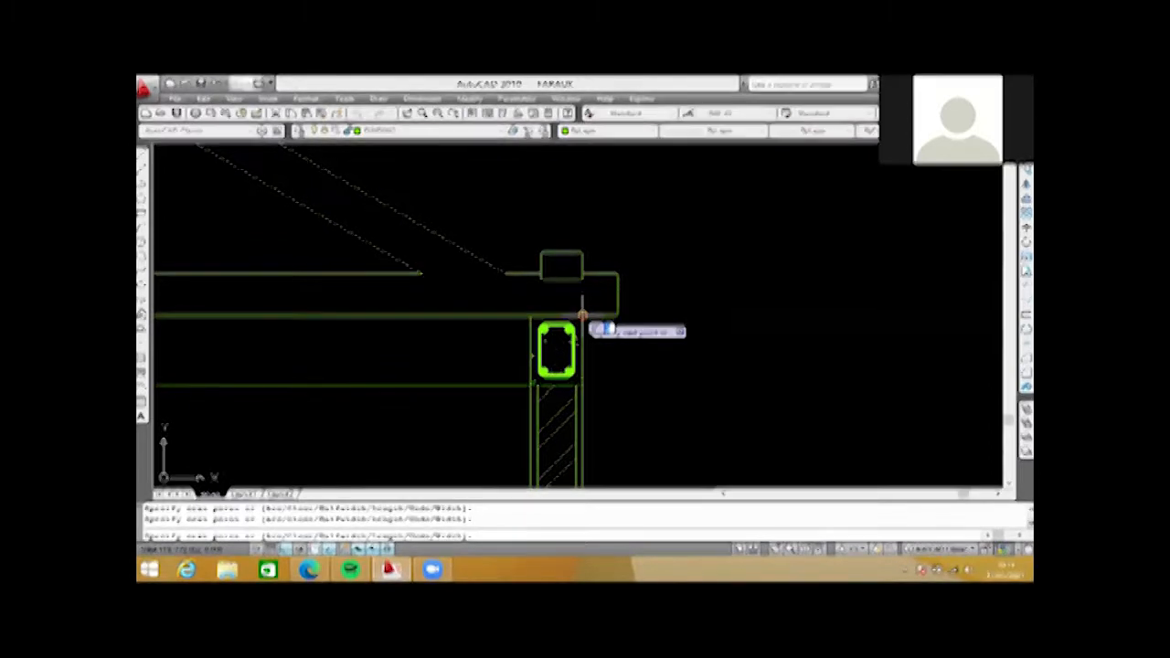
pyautogui.click(582, 315)
pyautogui.scroll(-5, 571, 318)
pyautogui.press('Escape')
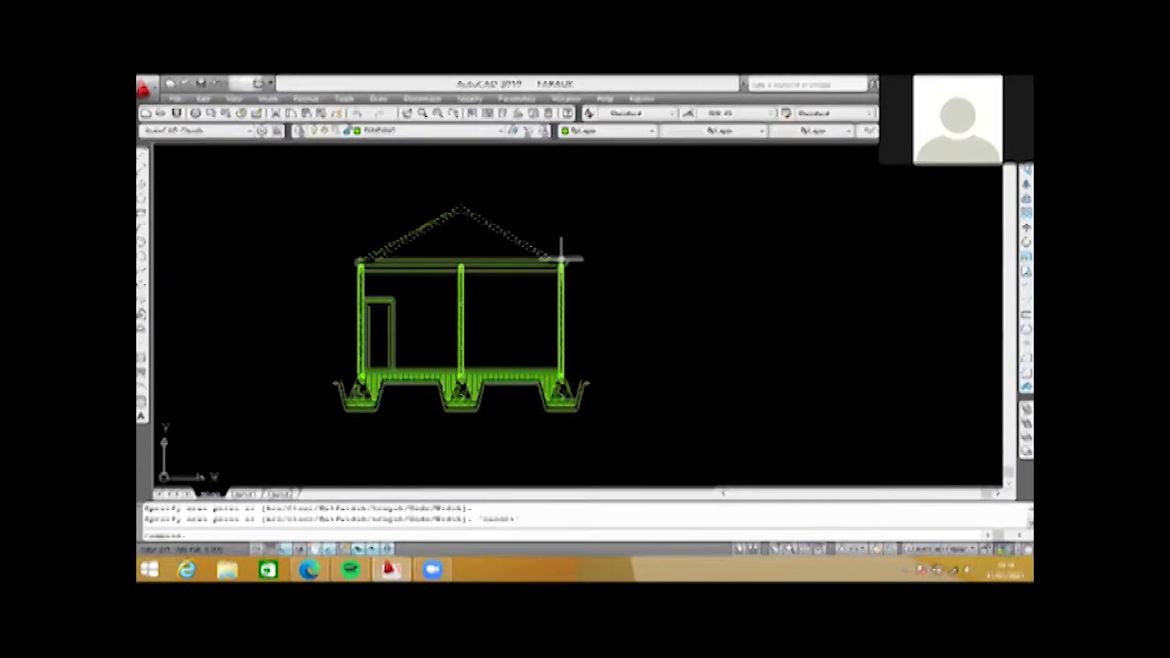
pyautogui.hotkey('ctrl', 'z')
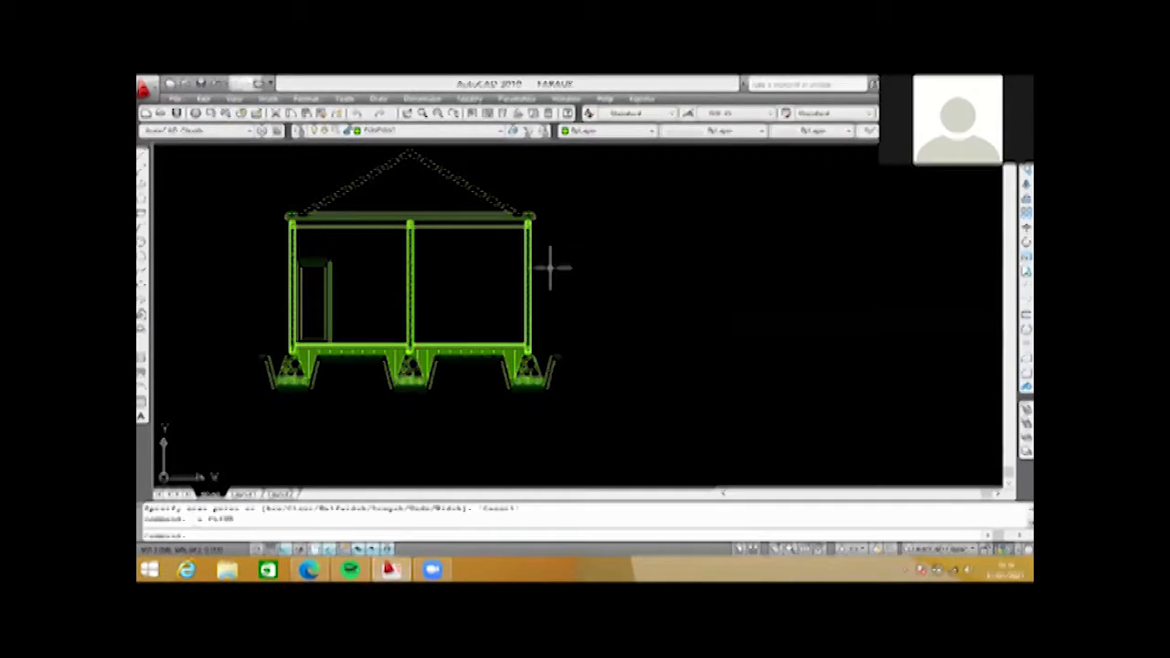
# - Draw a polyline from the right wall's outer base corner straight across to the left wall's outer base corner
pyautogui.scroll(2, 529, 352)
pyautogui.write('pl')
pyautogui.press('Return')
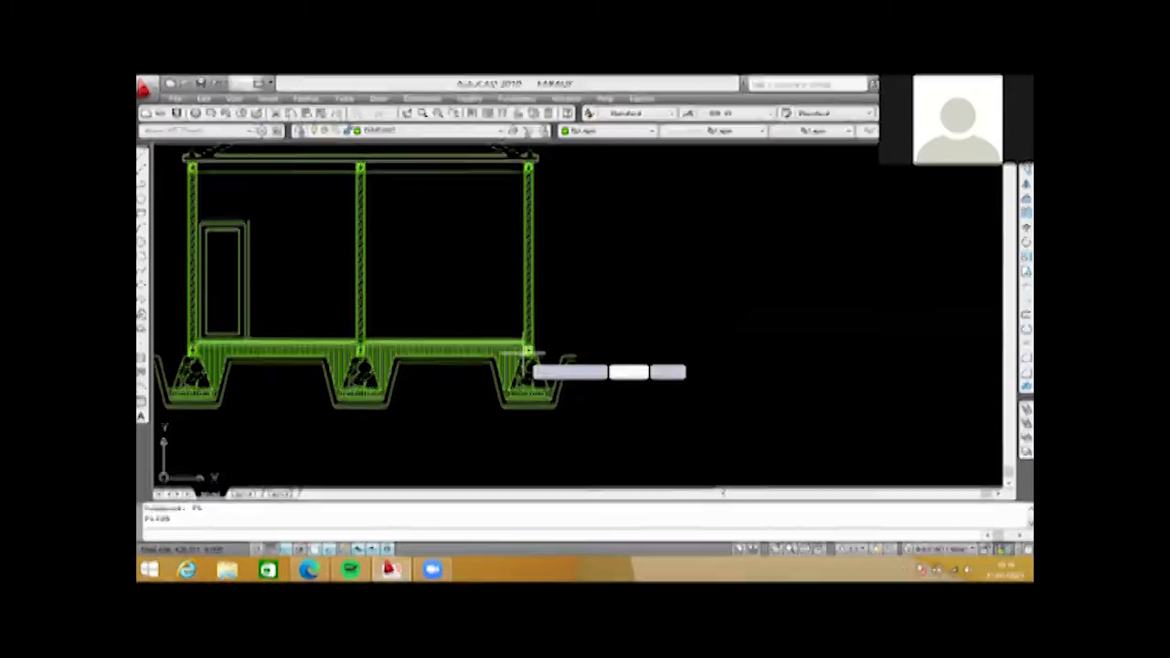
pyautogui.scroll(4, 529, 353)
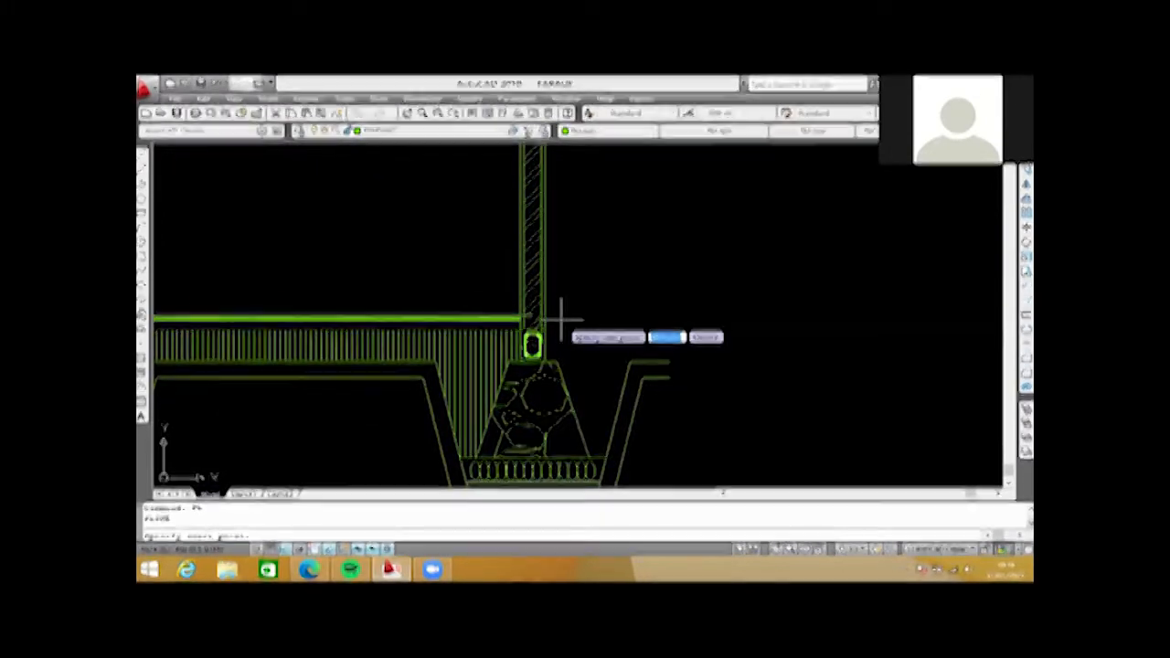
pyautogui.click(559, 318)
pyautogui.scroll(2, 539, 328)
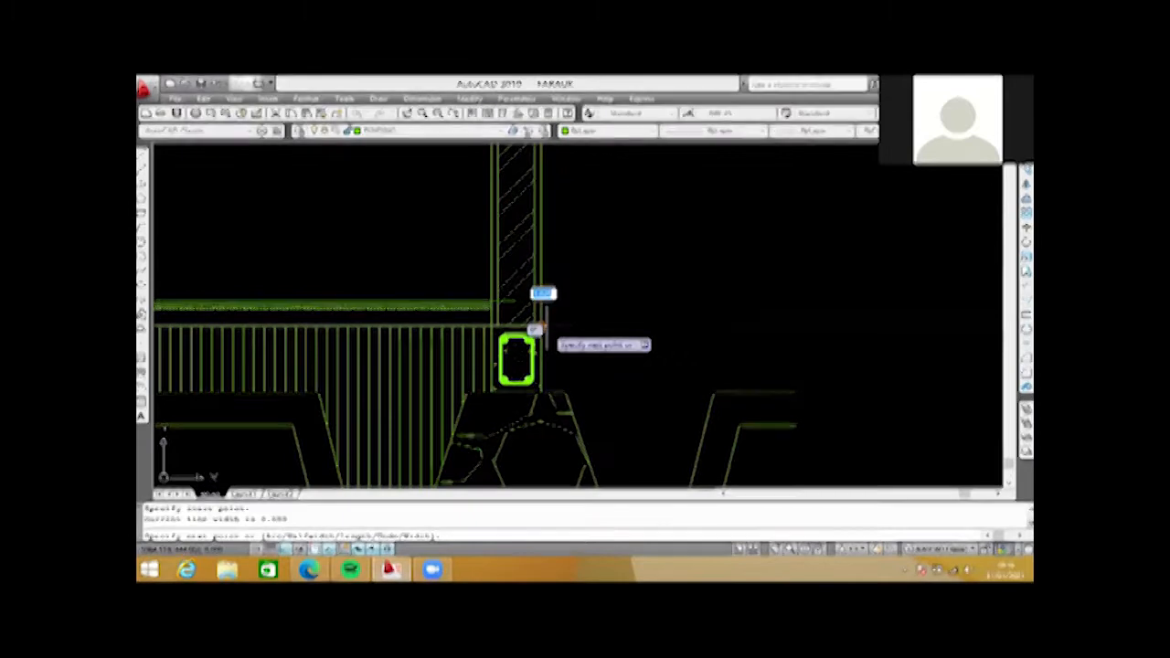
pyautogui.scroll(-6, 546, 327)
pyautogui.scroll(5, 345, 324)
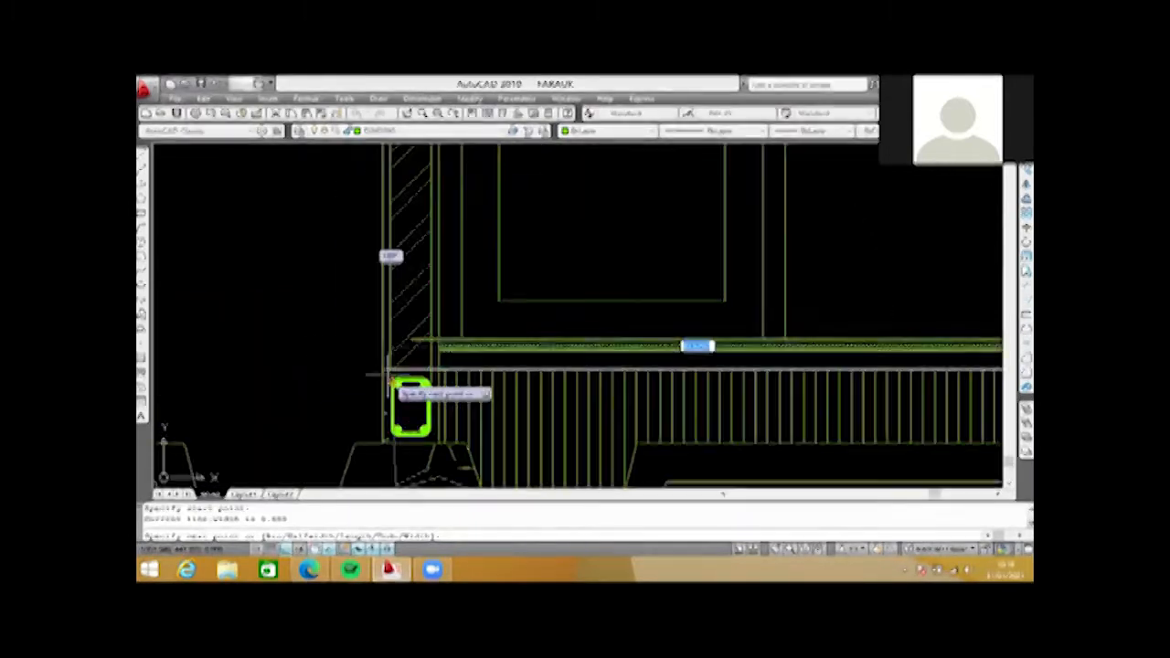
pyautogui.click(387, 371)
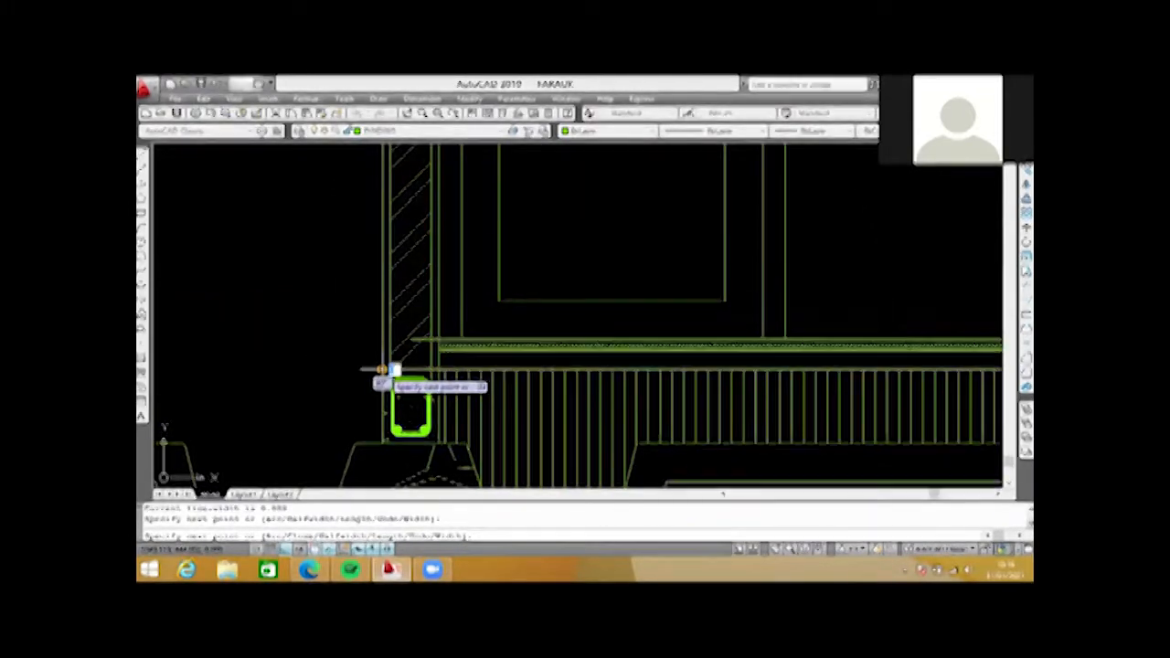
# - Continue the polyline up the left wall's outer face to the small block above the beam and on to the roof ridge
pyautogui.scroll(-4, 388, 365)
pyautogui.scroll(4, 398, 253)
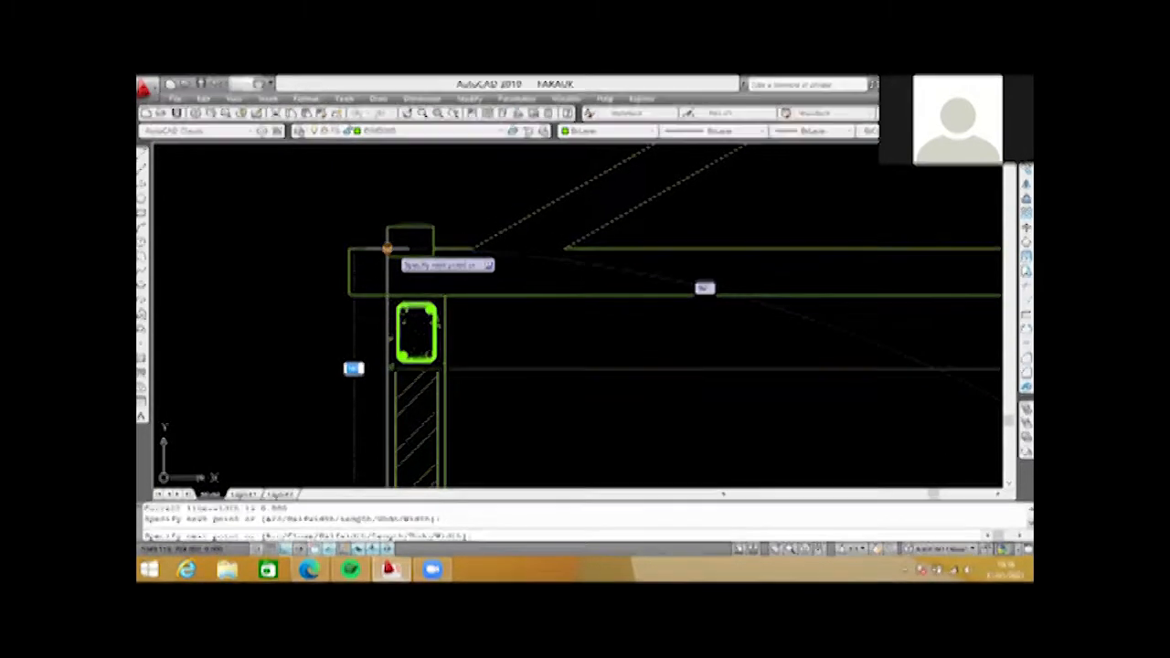
pyautogui.click(387, 256)
pyautogui.scroll(-5, 416, 311)
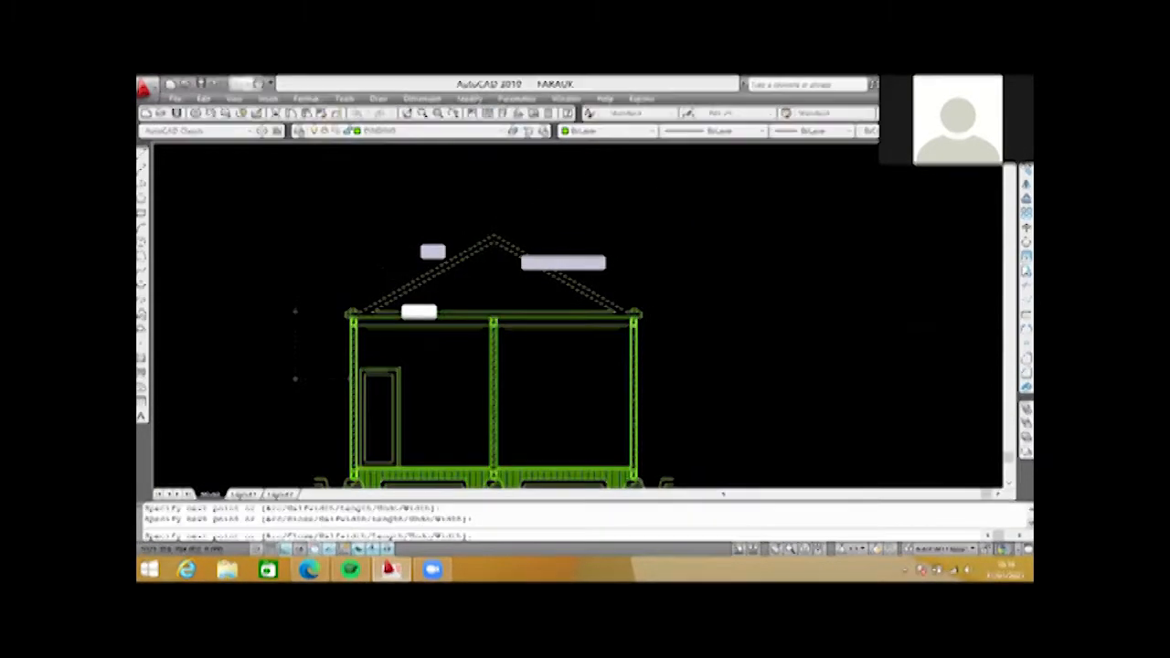
pyautogui.scroll(2, 494, 239)
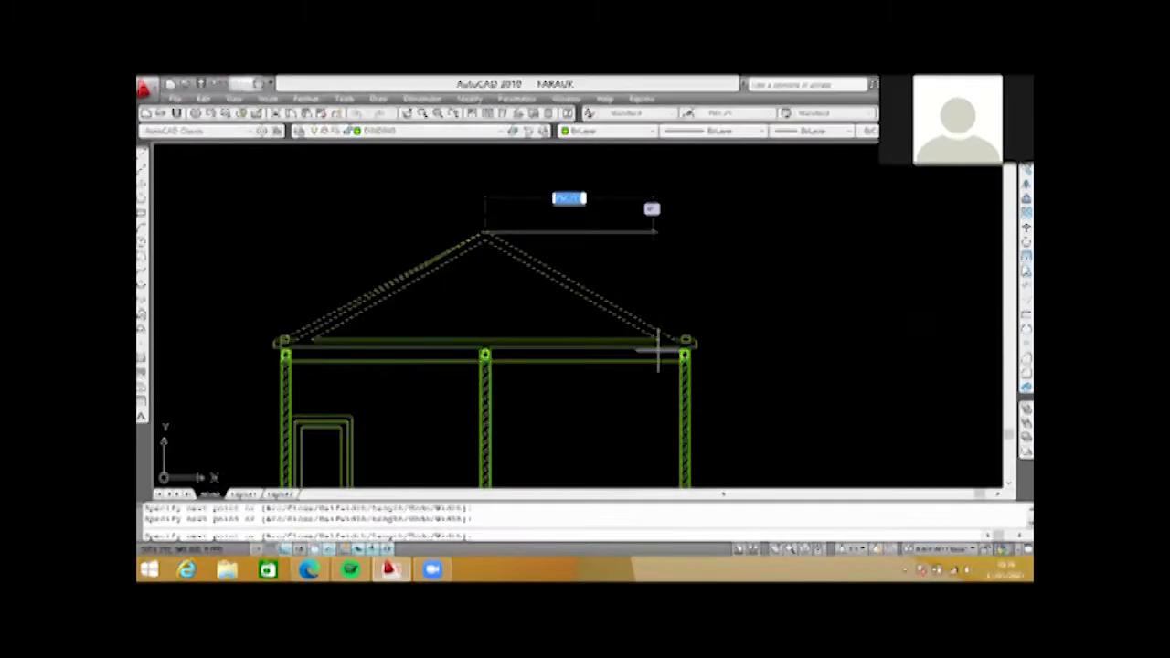
# - Finish the outline from the ridge to the small block above the right beam and down to the right wall's outer base corner
pyautogui.scroll(3, 658, 345)
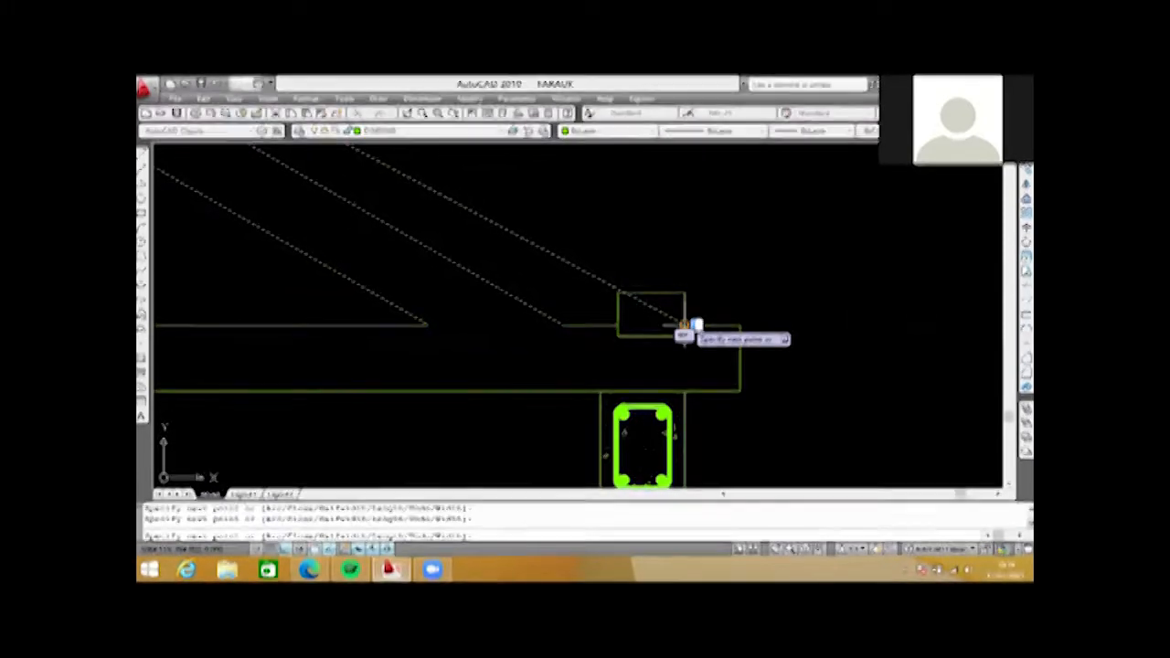
pyautogui.scroll(-5, 672, 448)
pyautogui.scroll(4, 653, 423)
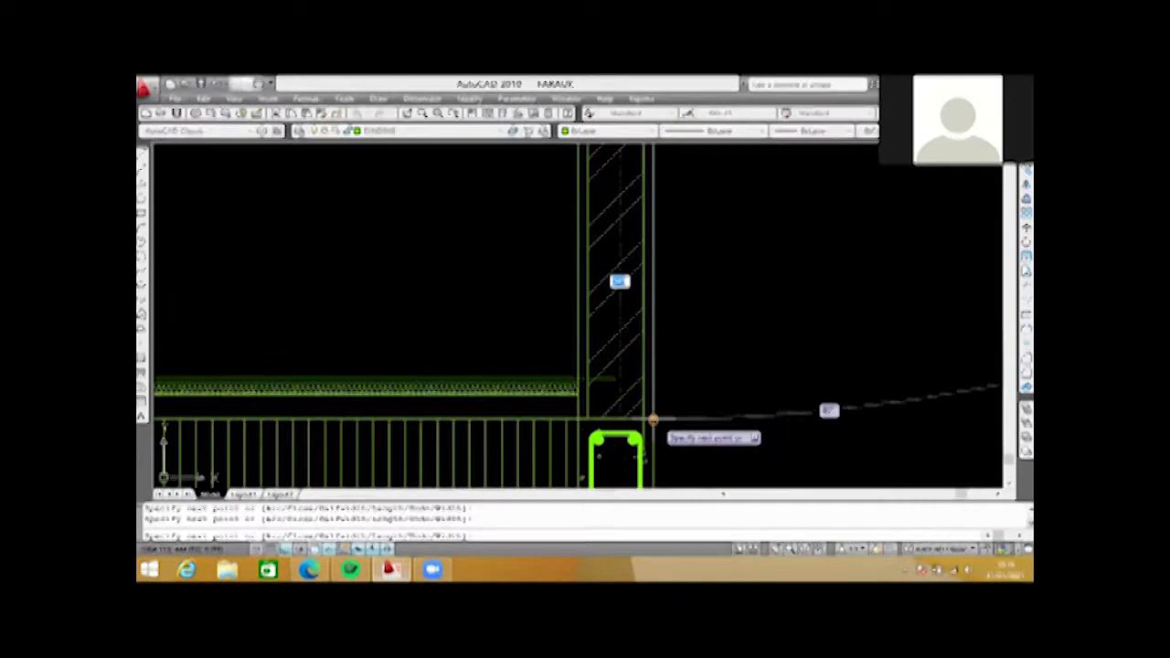
pyautogui.scroll(-2, 665, 406)
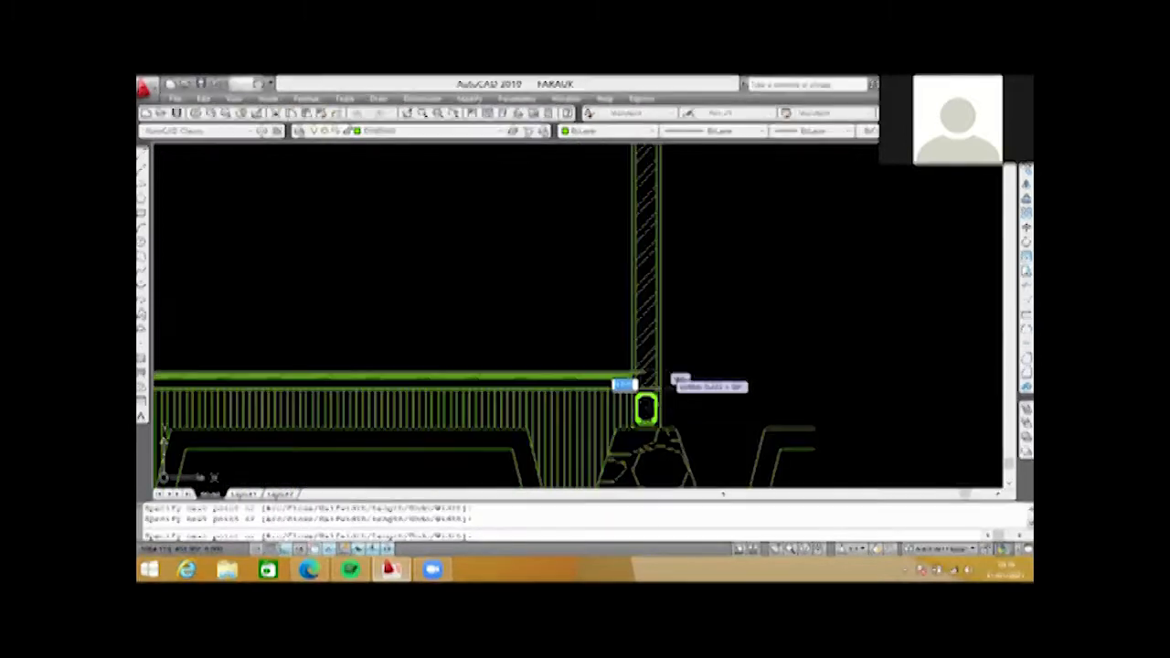
pyautogui.press('Escape')
# - Examine the polyline outline around the walls and roof by selecting it and clearing the selection
pyautogui.scroll(-6, 665, 373)
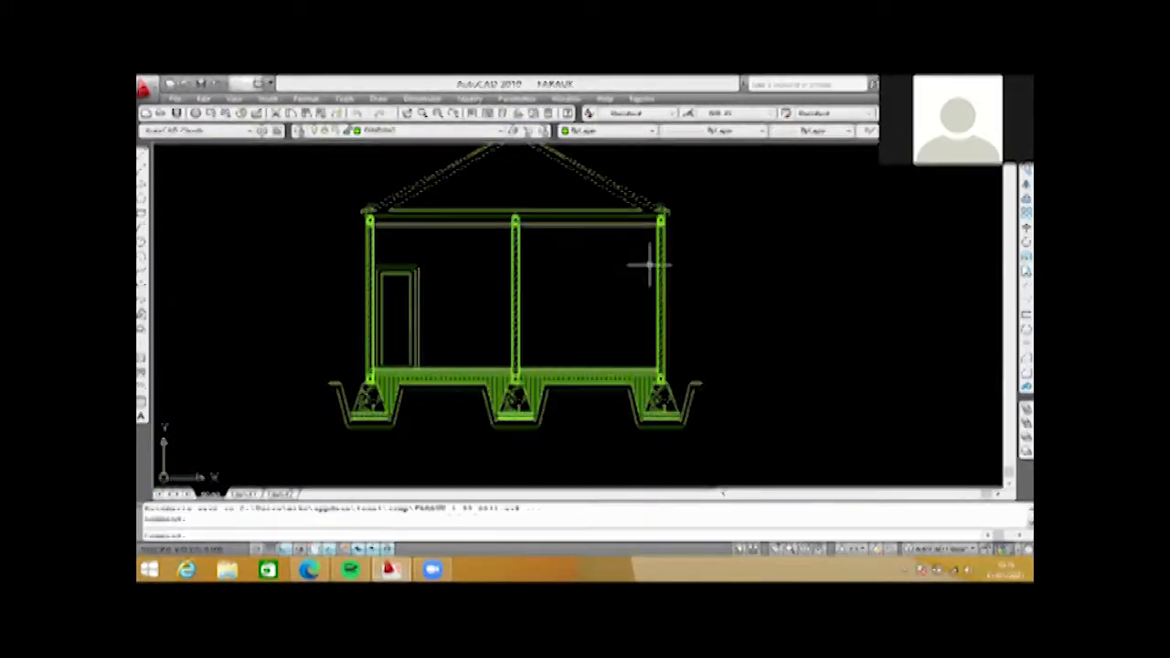
pyautogui.scroll(1, 655, 223)
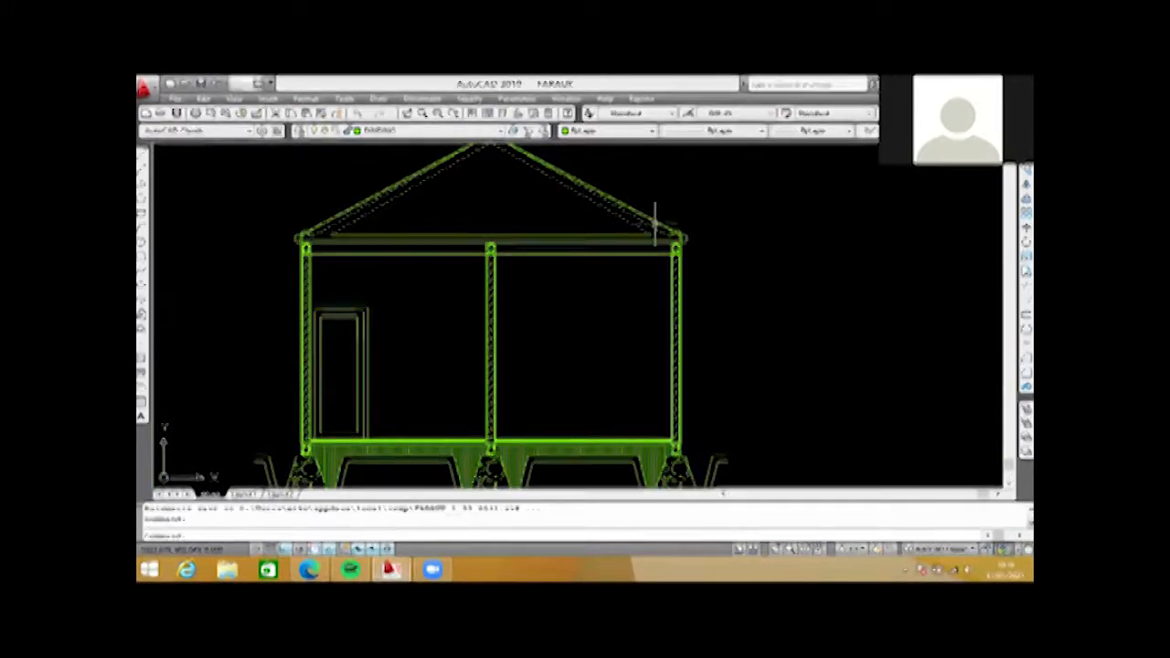
pyautogui.press('Escape')
pyautogui.scroll(-3, 653, 222)
pyautogui.press('Escape')
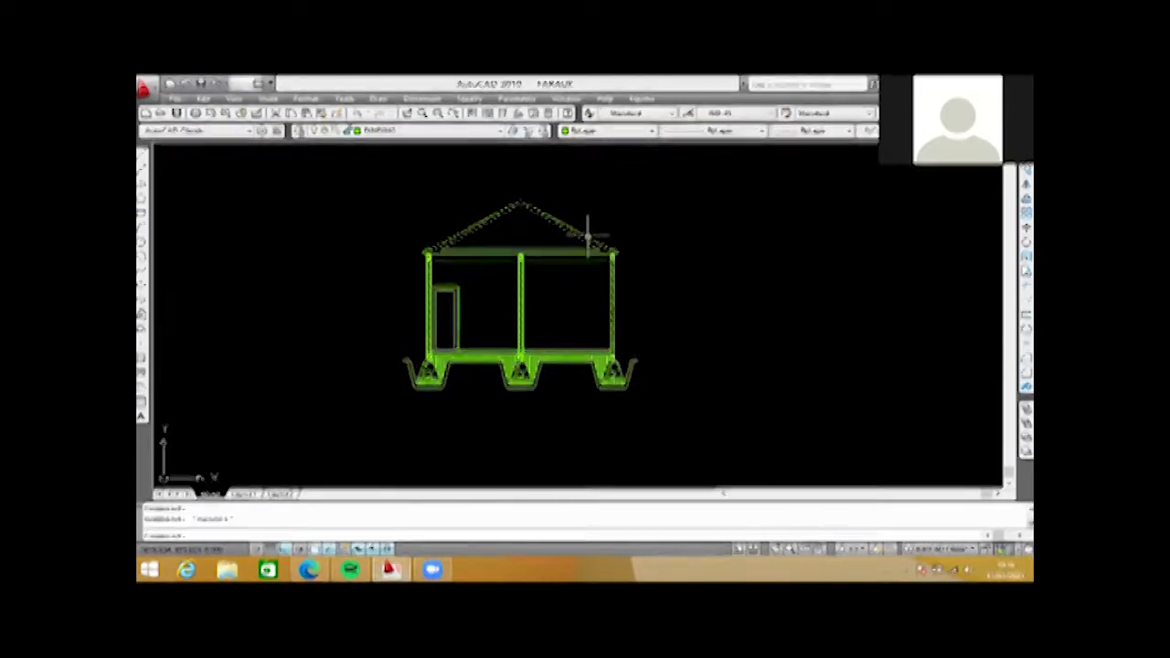
pyautogui.scroll(3, 589, 236)
pyautogui.scroll(-4, 555, 210)
pyautogui.click(522, 235)
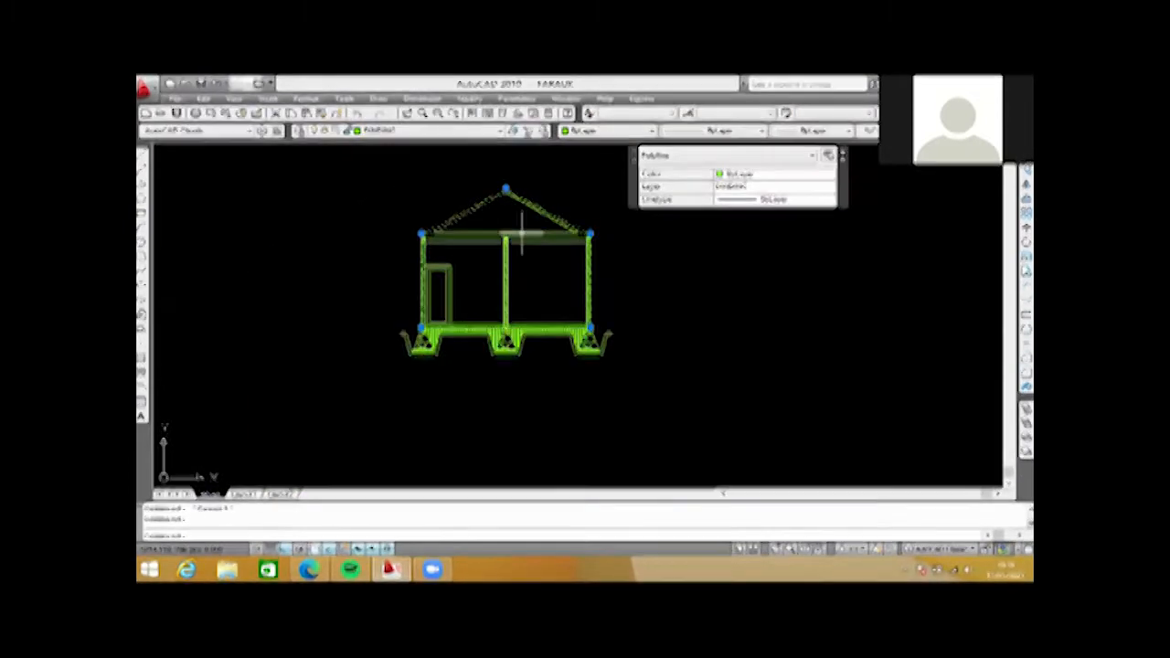
pyautogui.press('Escape')
# - Move the outline polyline straight down, clear of the cross-section's foundations
pyautogui.scroll(2, 569, 220)
pyautogui.scroll(-4, 568, 219)
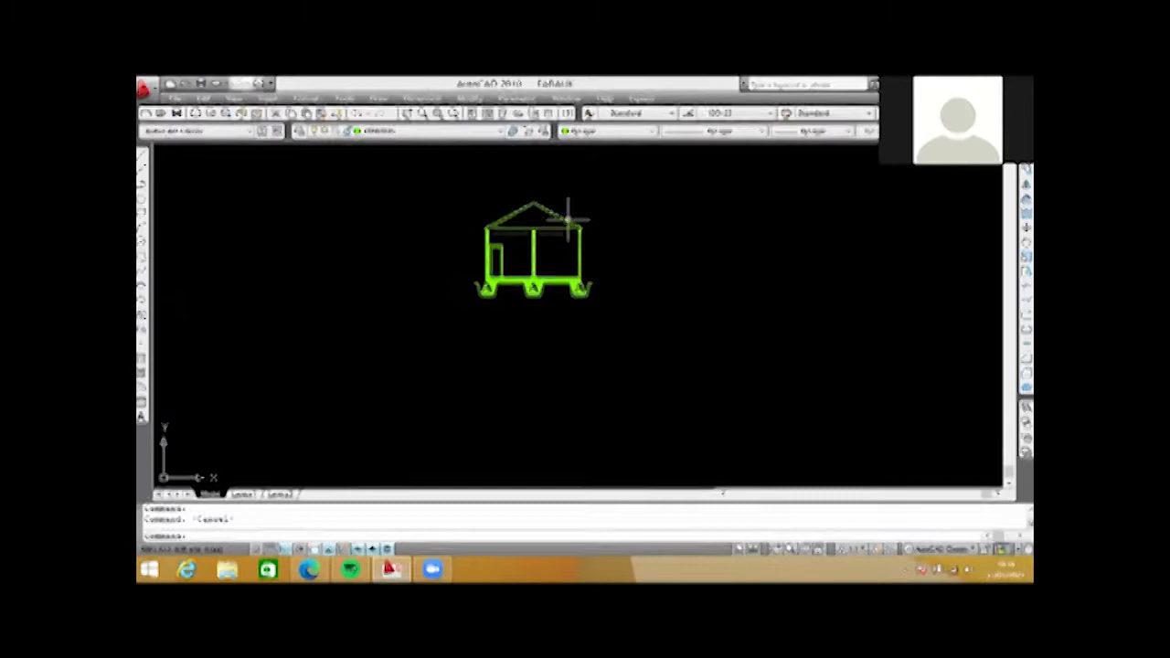
pyautogui.scroll(5, 568, 219)
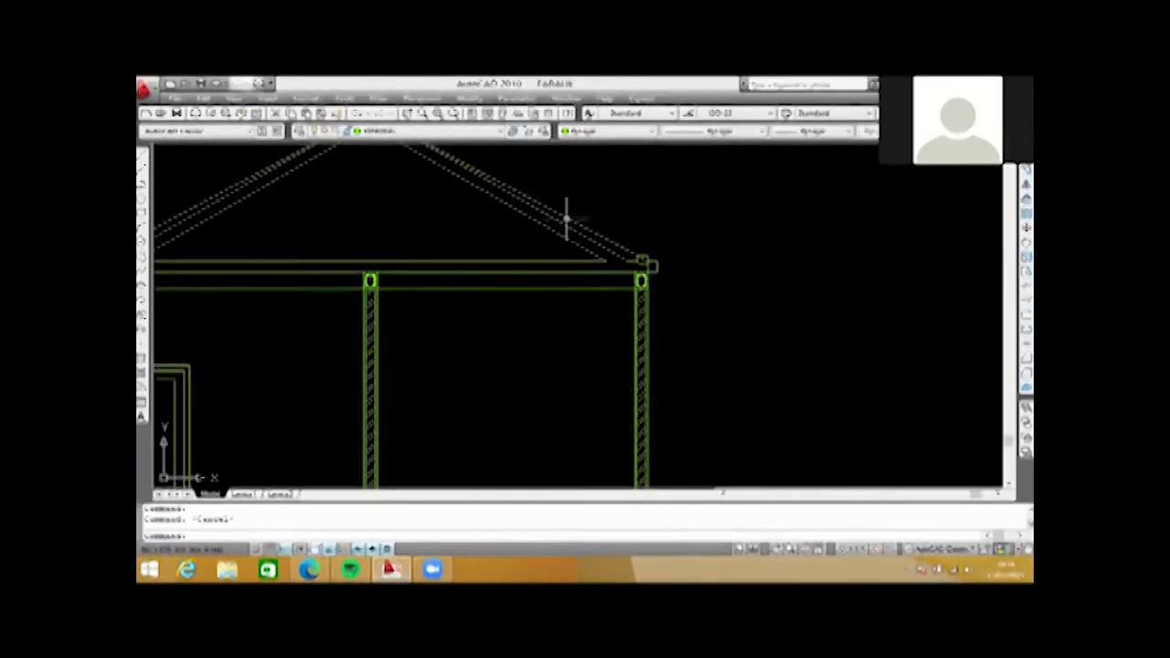
pyautogui.scroll(-5, 567, 217)
pyautogui.click(585, 224)
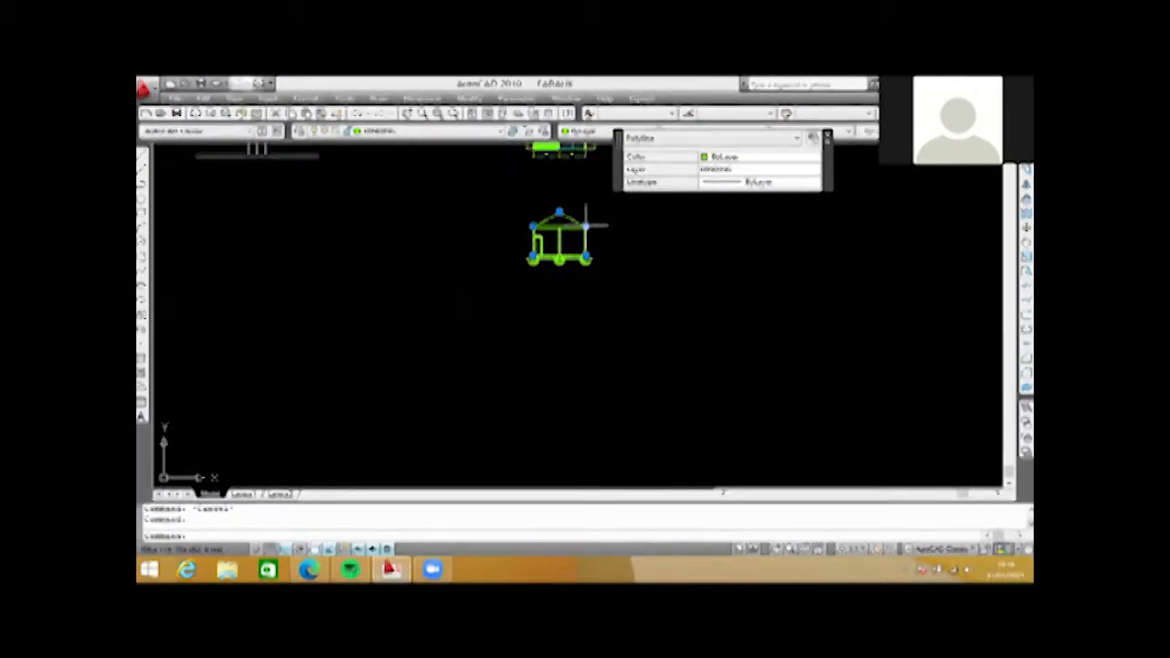
pyautogui.scroll(2, 586, 225)
pyautogui.write('m')
pyautogui.press('Return')
pyautogui.click(605, 234)
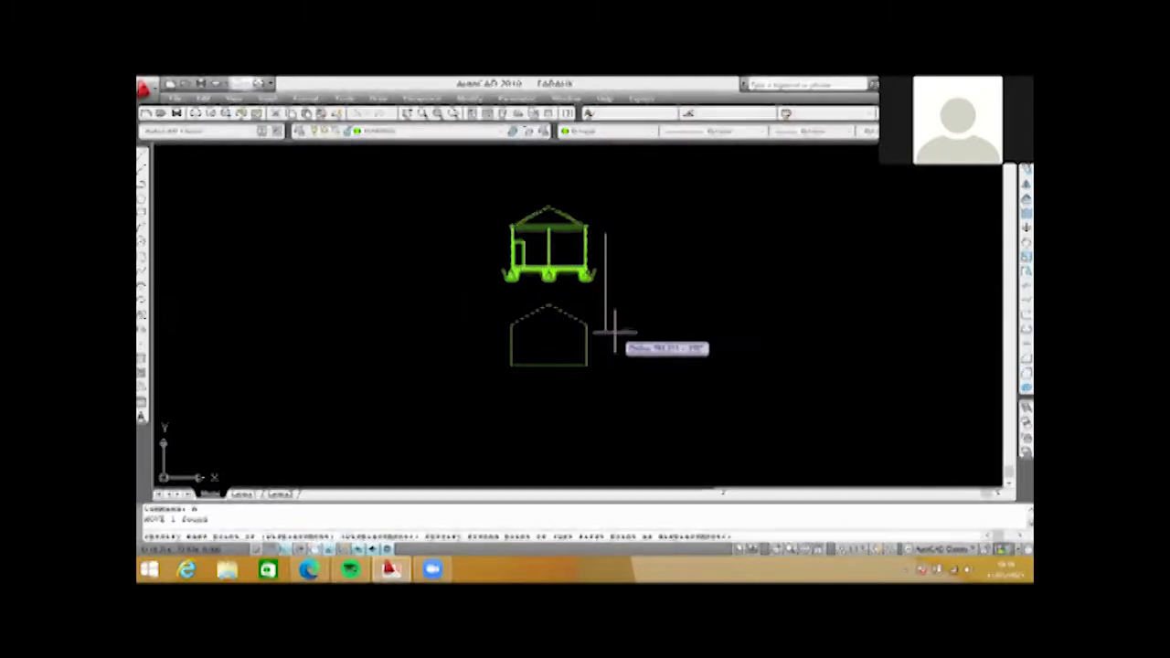
pyautogui.press('Escape')
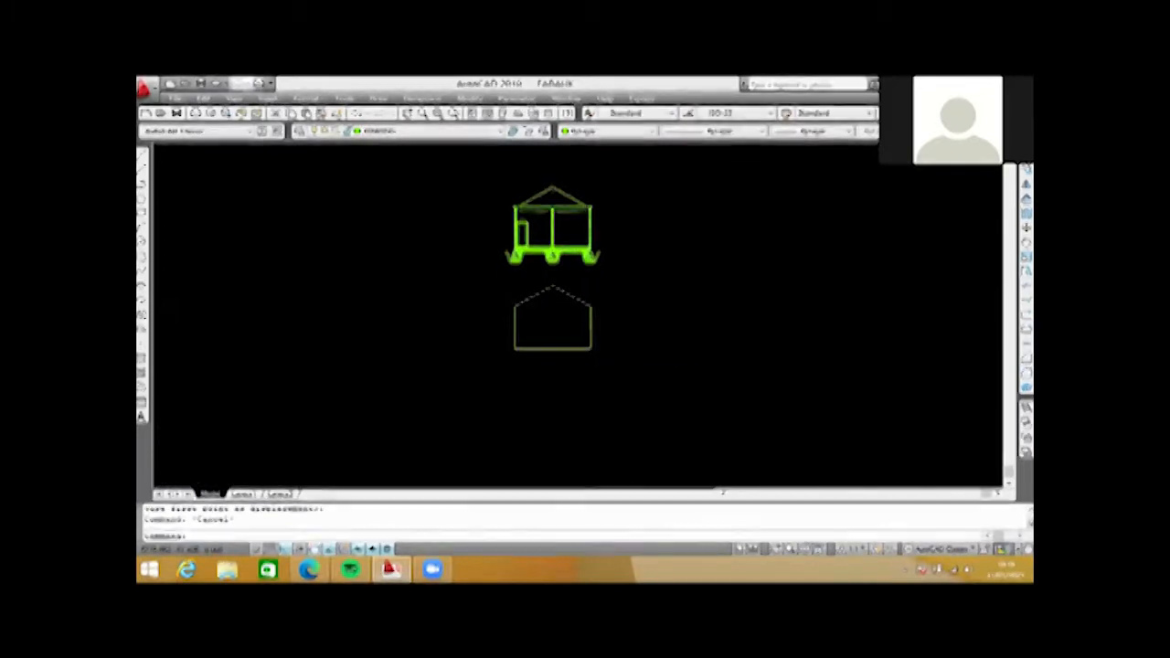
# - Draw vertical construction lines through both sides of the door opening in the floor plan, crossing the moved outline
pyautogui.scroll(4, 474, 359)
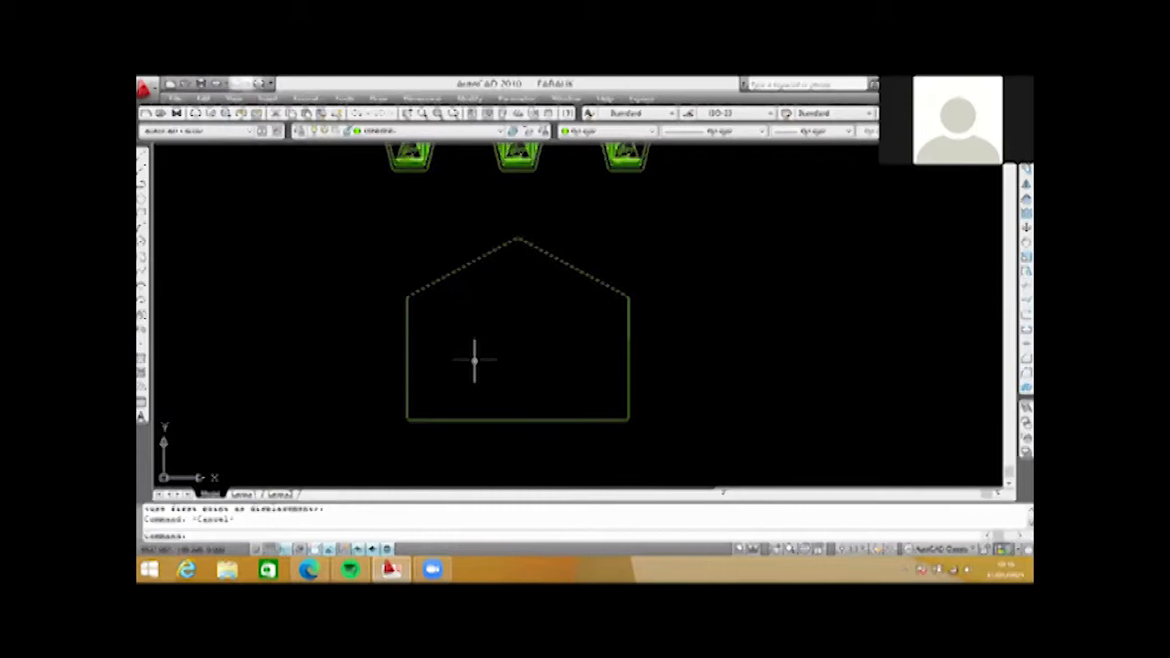
pyautogui.scroll(-3, 557, 366)
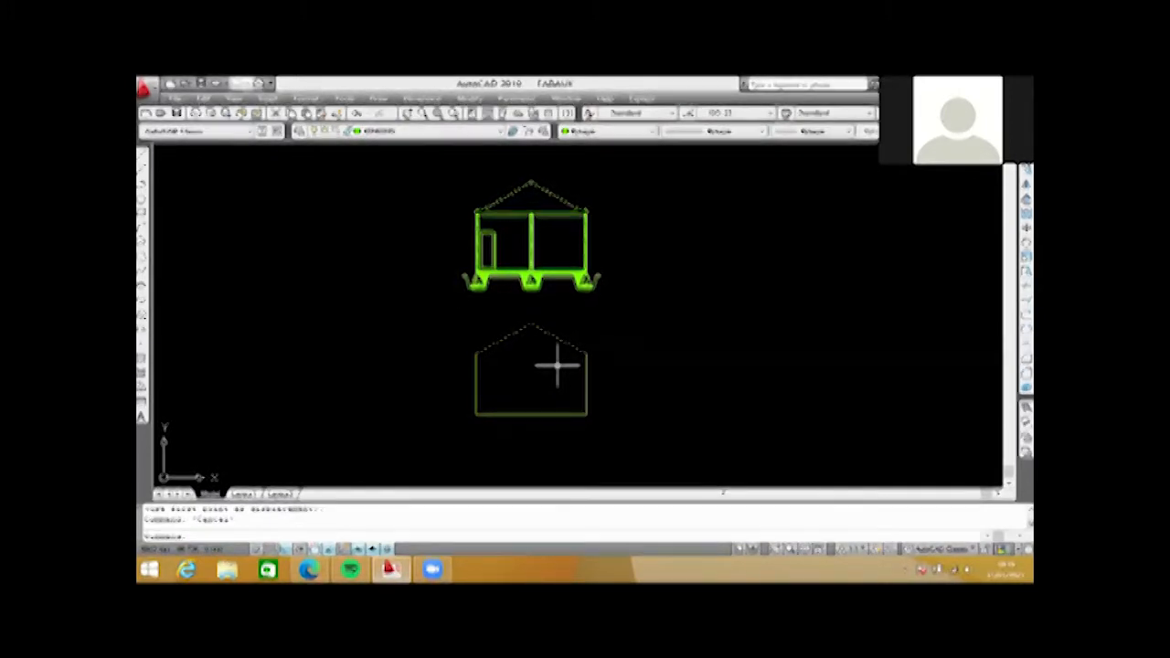
pyautogui.scroll(-4, 557, 366)
pyautogui.scroll(2, 526, 302)
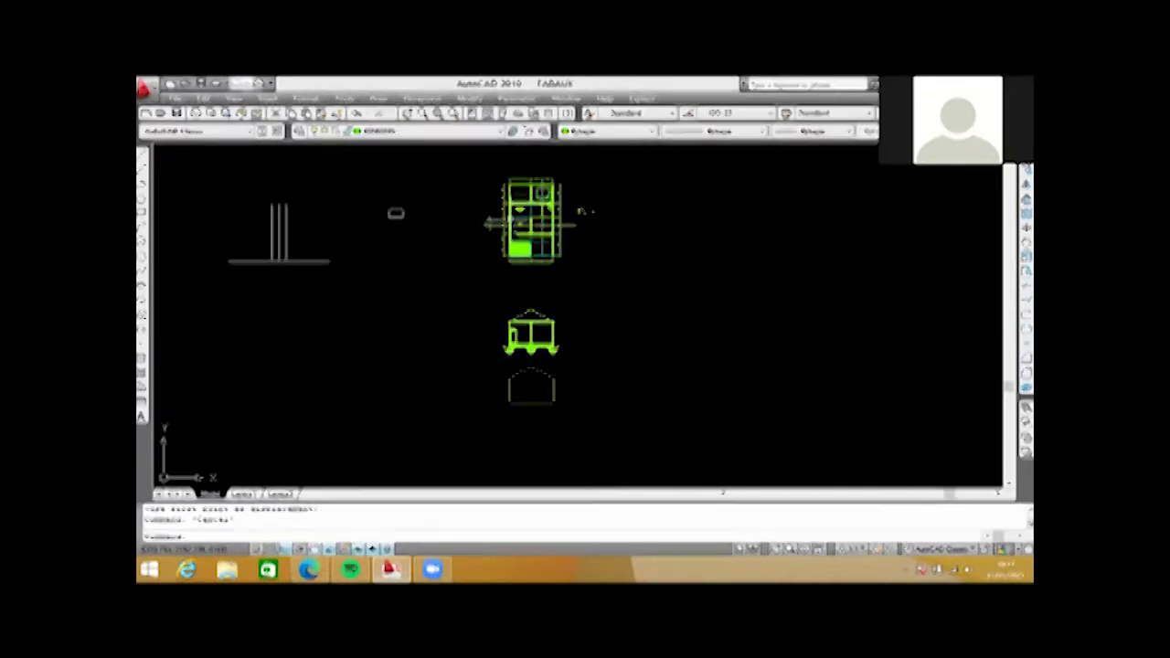
pyautogui.scroll(1, 395, 213)
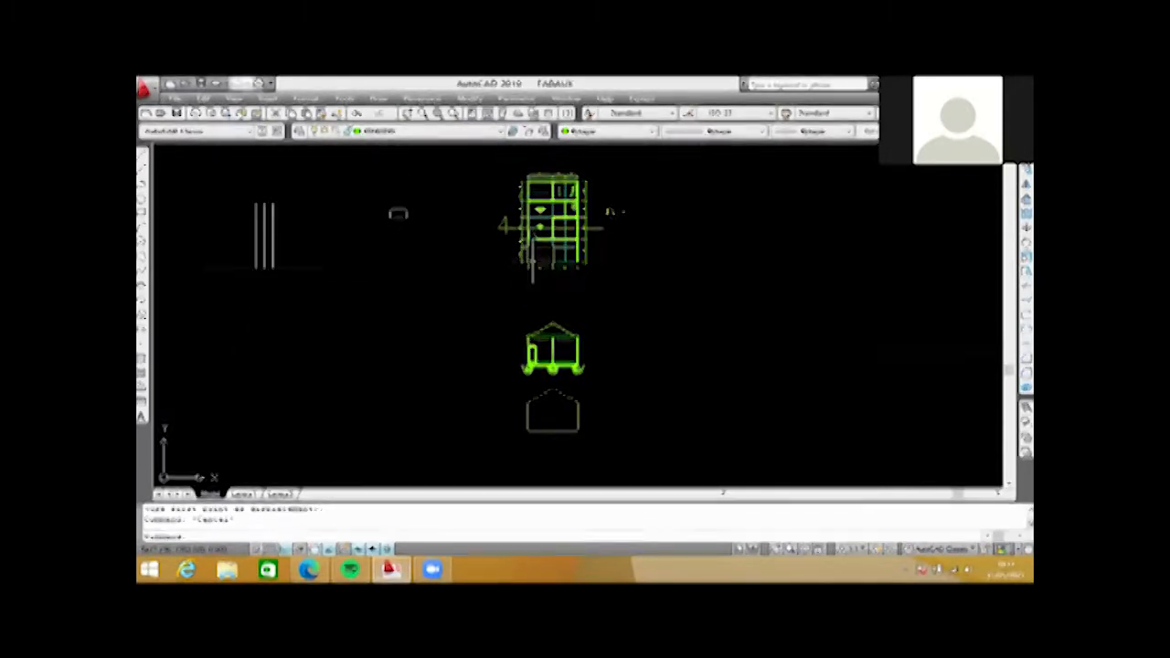
pyautogui.scroll(1, 530, 265)
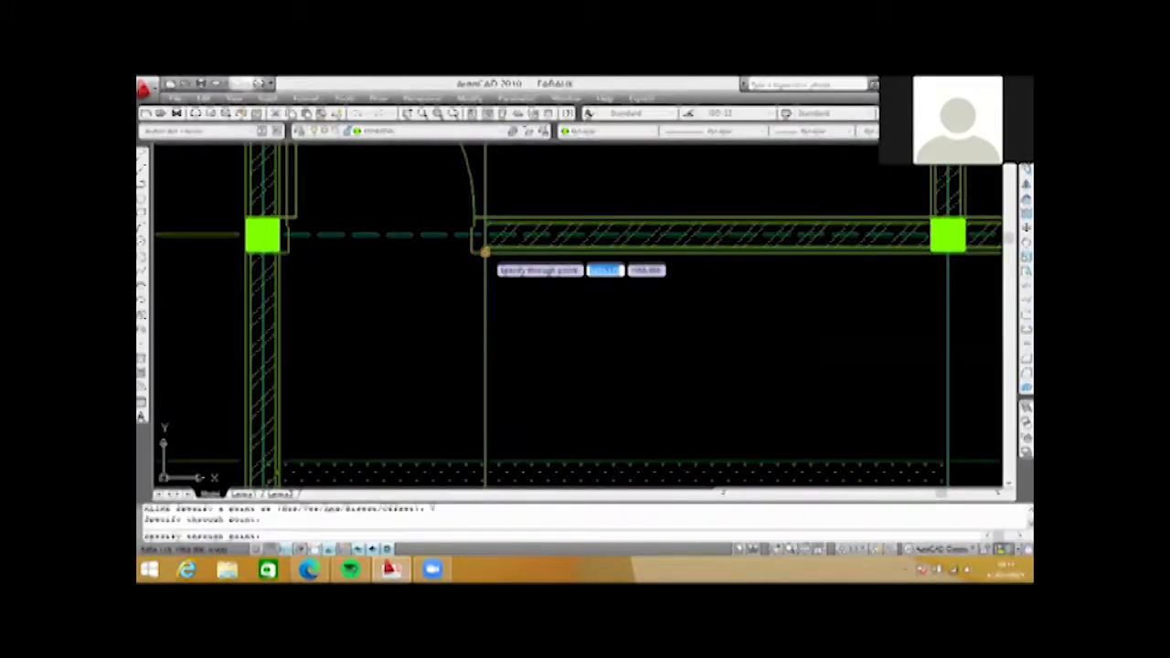
pyautogui.scroll(-5, 484, 252)
pyautogui.scroll(4, 508, 325)
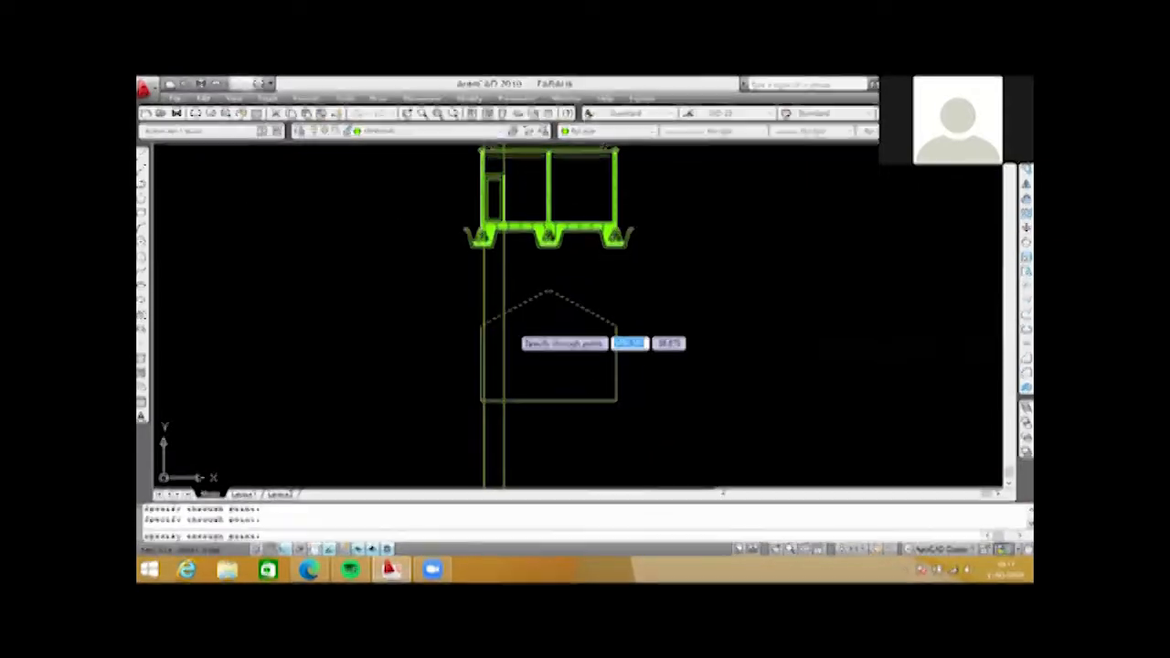
pyautogui.press('Escape')
pyautogui.press('Escape')
# - Trim away the parts of both construction lines that extend below the outline's base line
pyautogui.scroll(1, 511, 373)
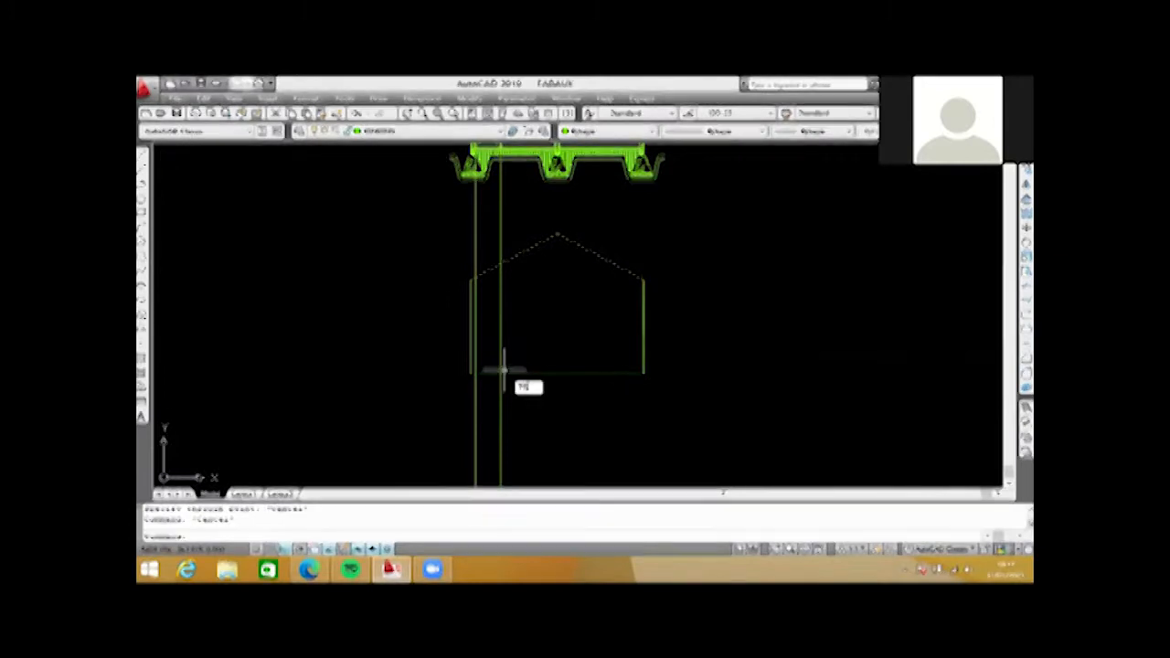
pyautogui.press('Return')
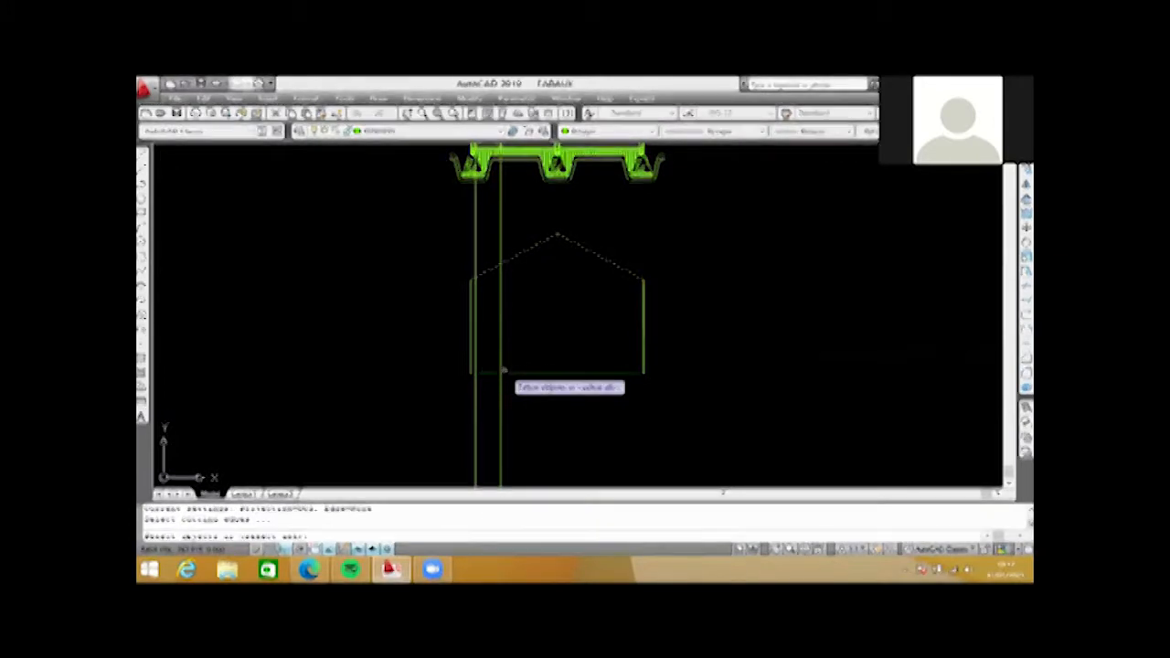
pyautogui.press('Return')
pyautogui.click(501, 388)
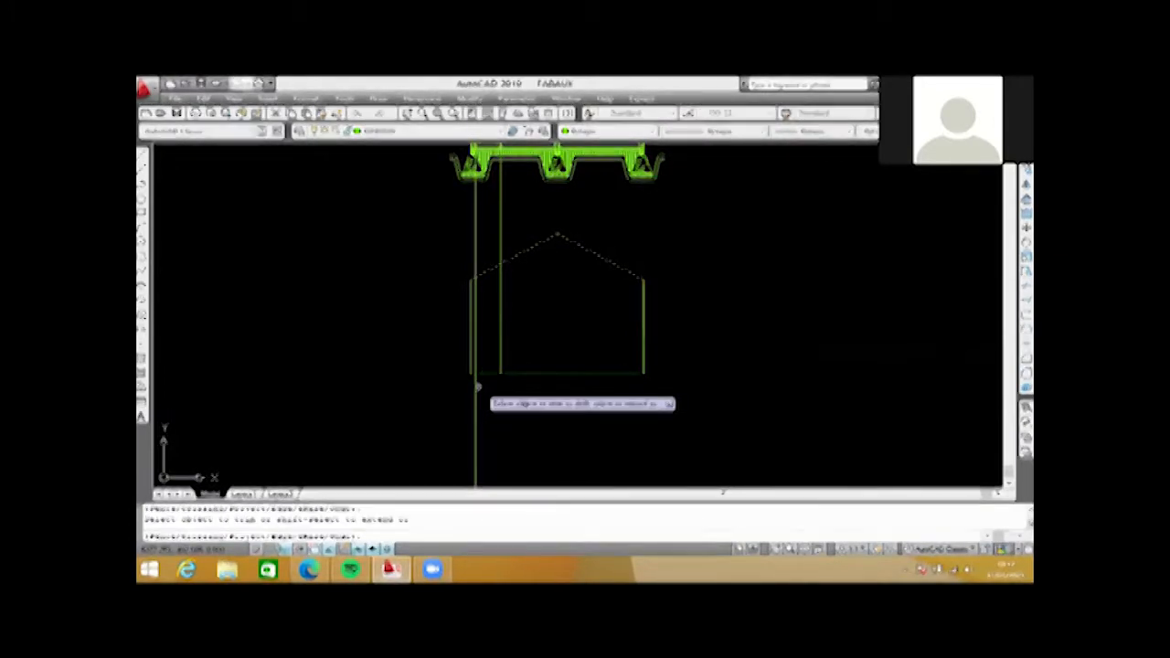
pyautogui.press('Escape')
pyautogui.scroll(-4, 477, 384)
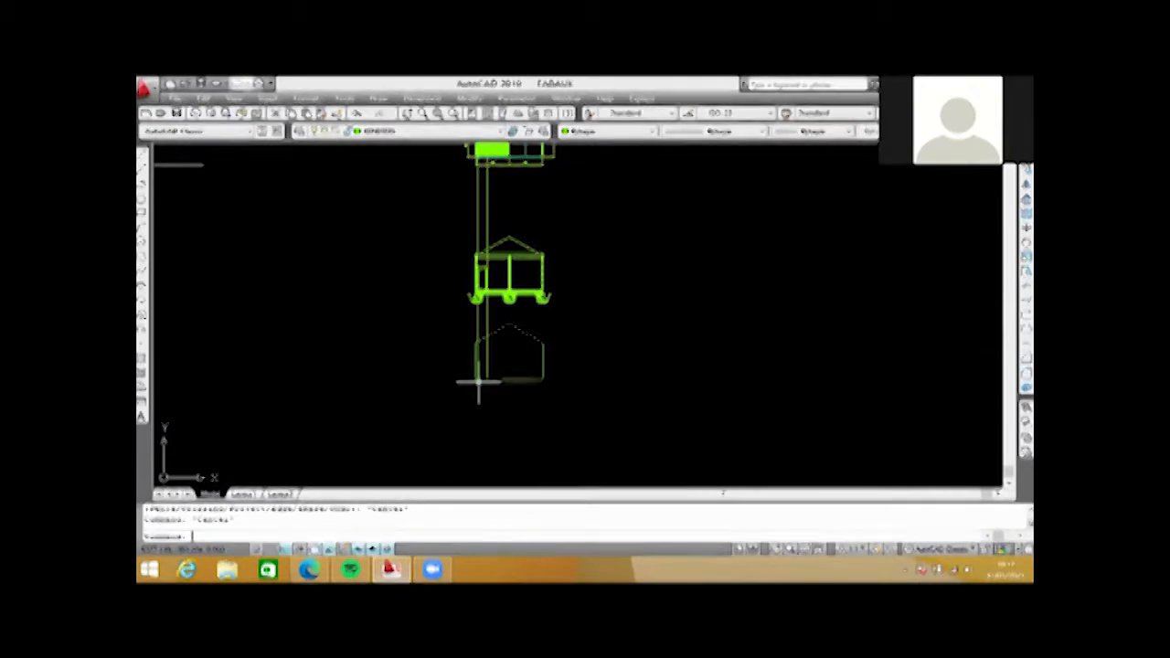
# - Copy the framed door between the construction lines in the outline and erase the construction line along its right side
pyautogui.scroll(3, 502, 291)
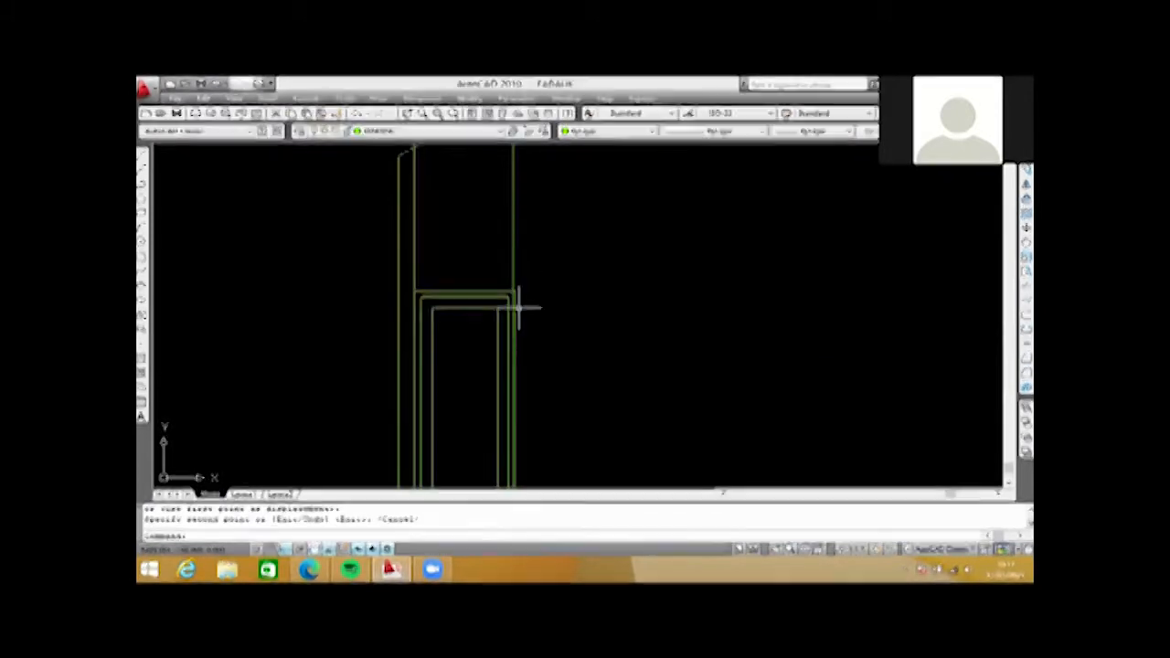
pyautogui.scroll(4, 518, 309)
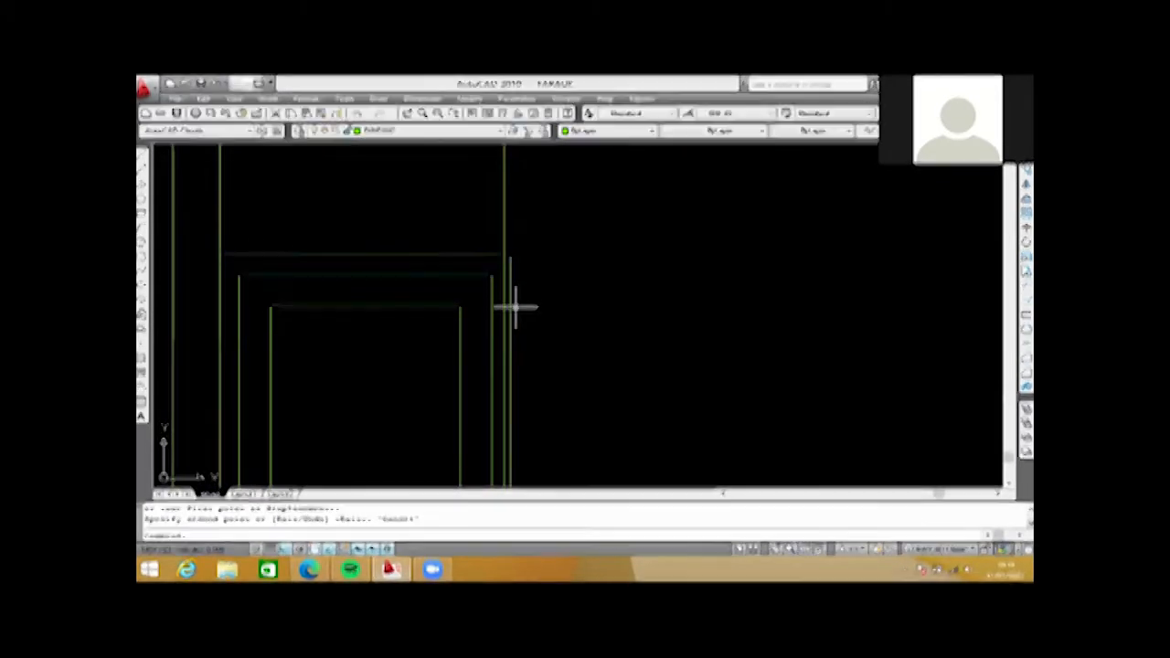
pyautogui.scroll(-5, 512, 320)
pyautogui.click(534, 256)
pyautogui.click(409, 255)
pyautogui.scroll(-5, 486, 339)
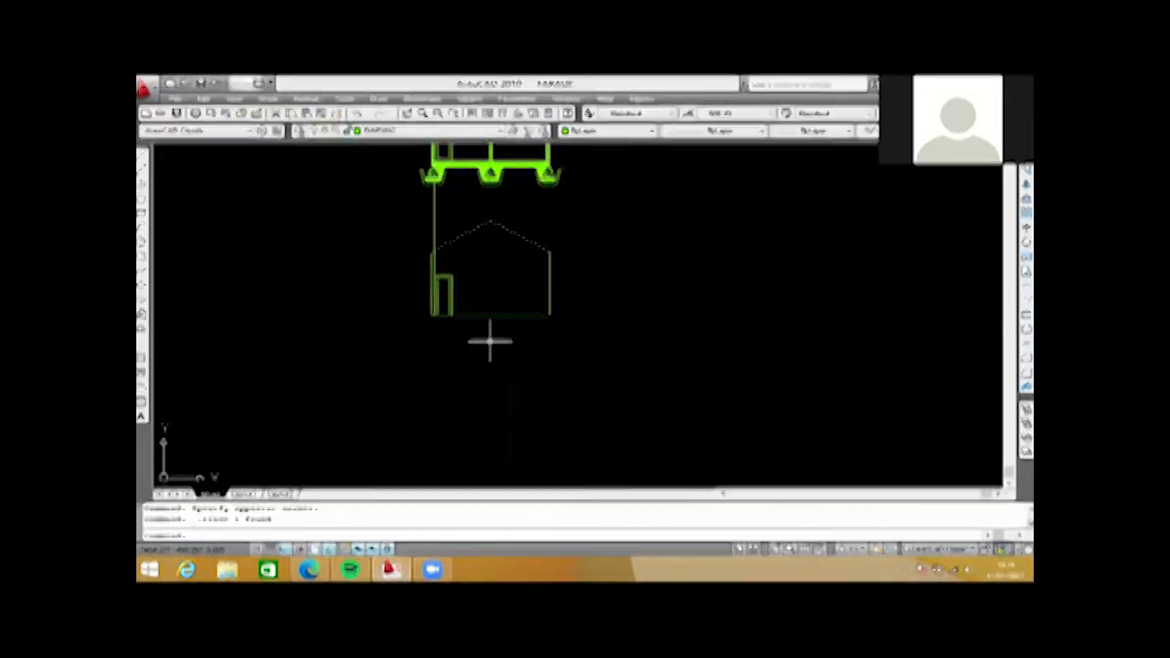
# - Explode the outline polyline with the door into separate lines
pyautogui.click(496, 224)
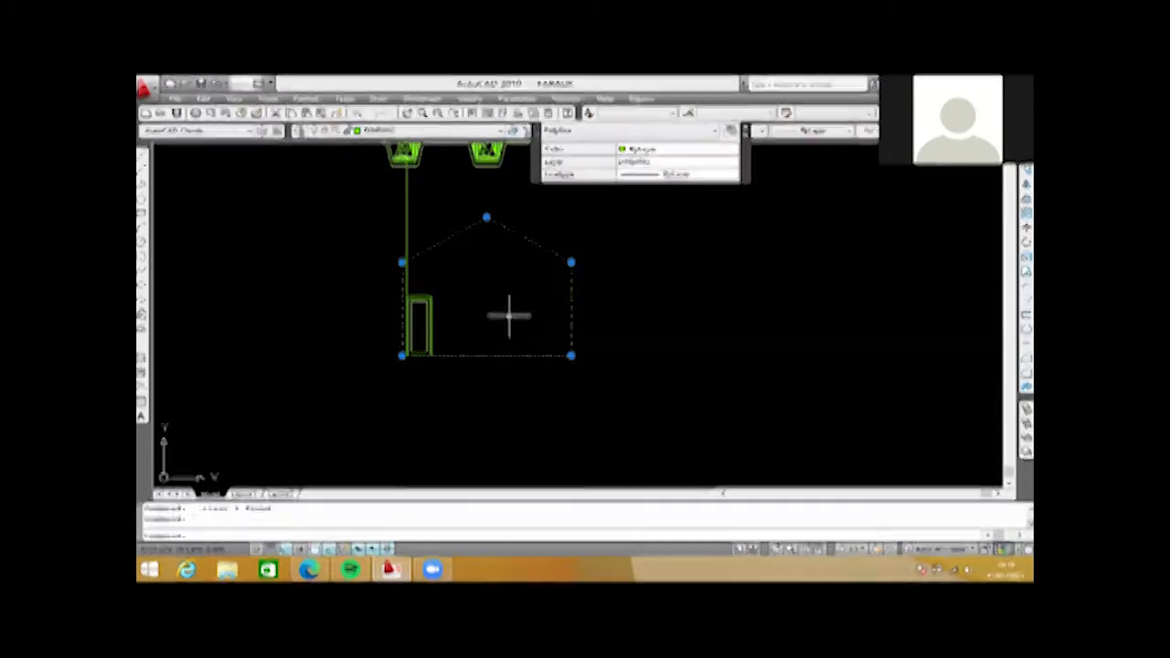
pyautogui.press('Escape')
pyautogui.scroll(-4, 522, 325)
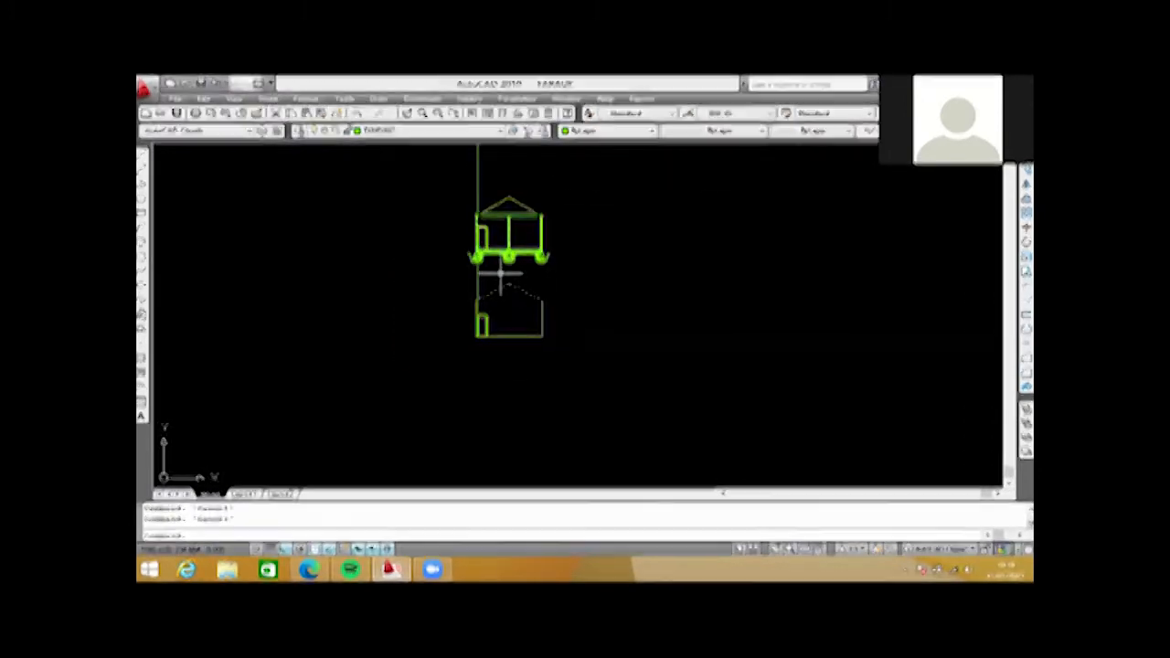
pyautogui.scroll(3, 503, 276)
pyautogui.click(518, 288)
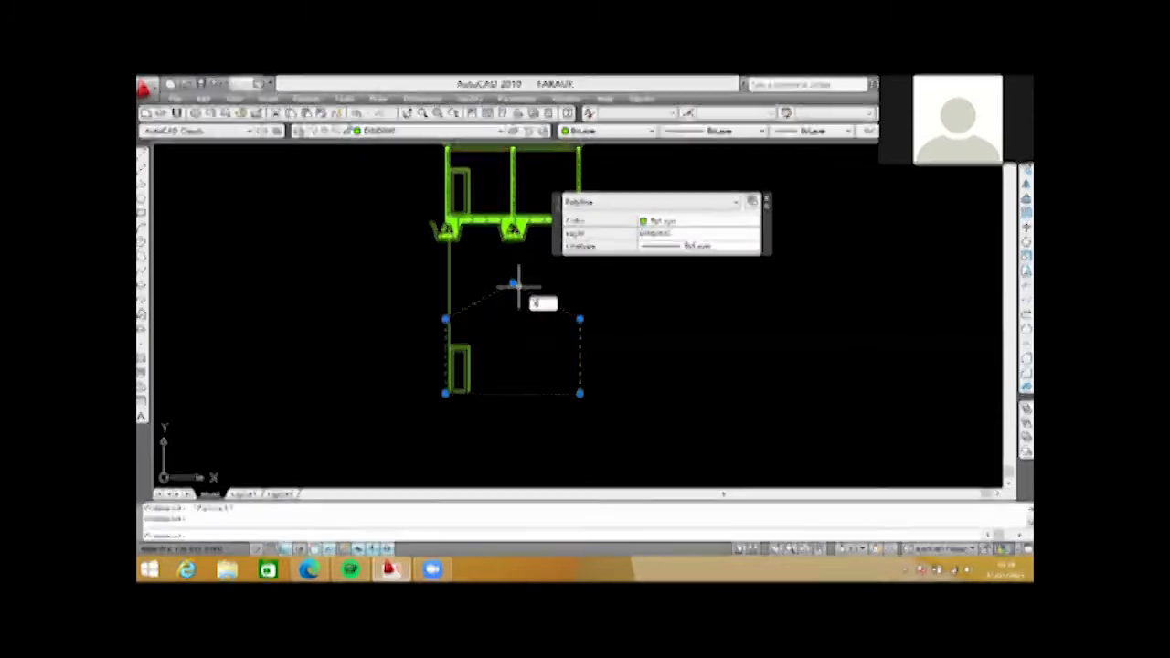
pyautogui.press('Escape')
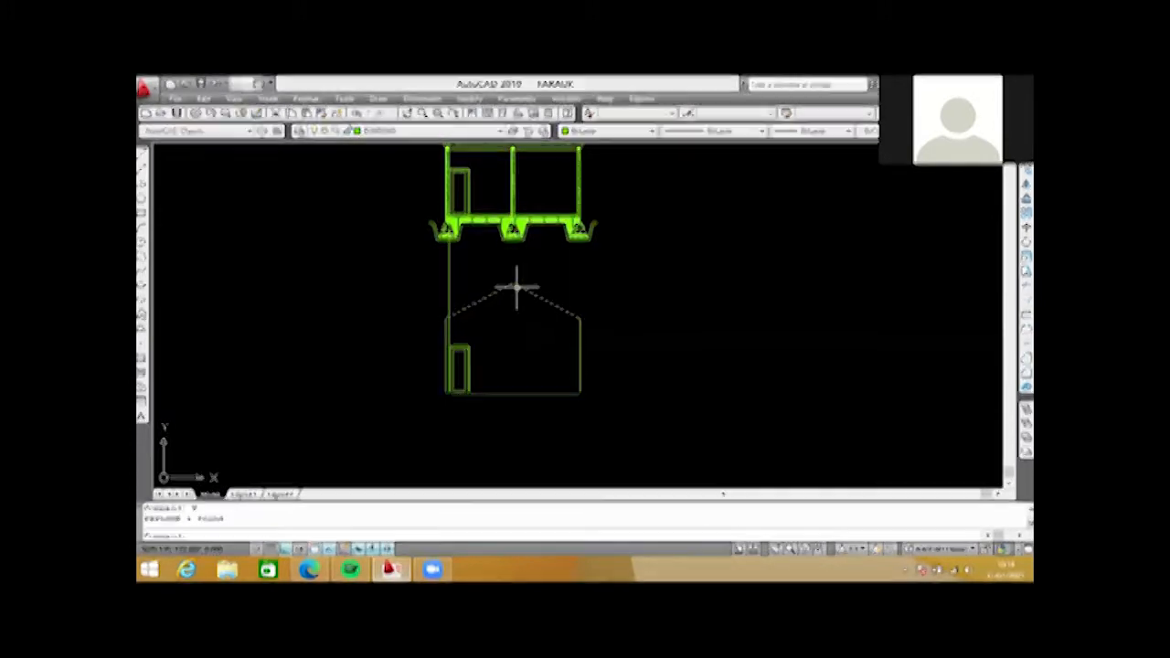
# - Offset the outline's base line upward to form a horizontal line just below the eaves
pyautogui.scroll(3, 494, 384)
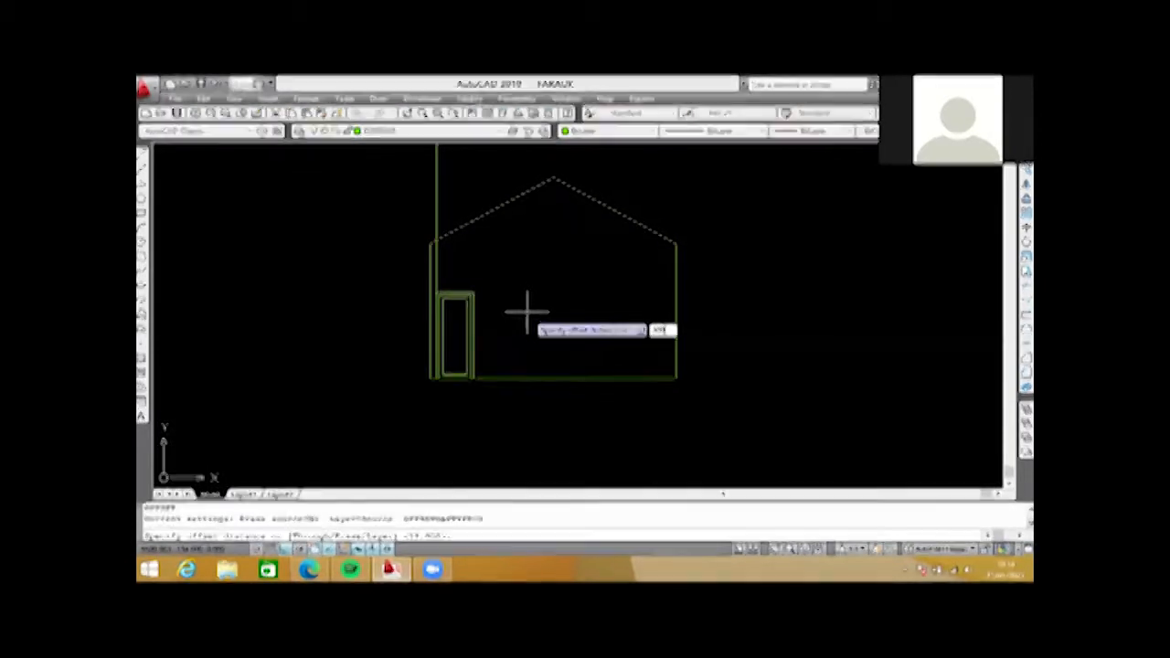
pyautogui.press('Return')
pyautogui.click(527, 377)
pyautogui.click(521, 316)
pyautogui.press('Escape')
pyautogui.press('Escape')
pyautogui.scroll(-2, 463, 272)
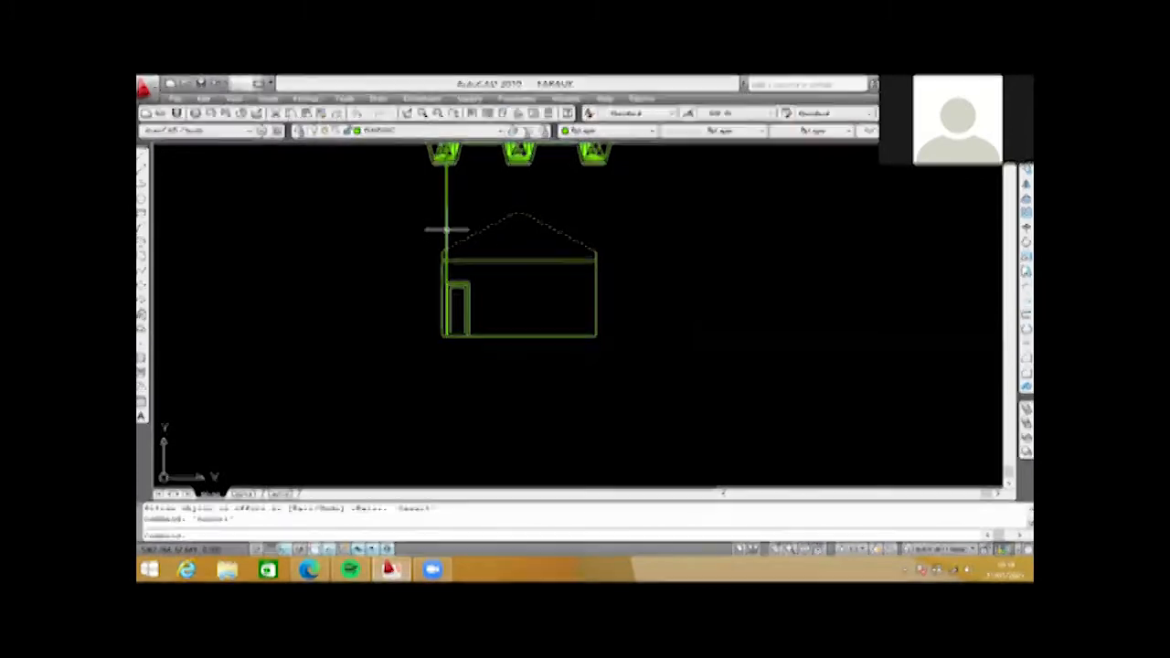
# - Trim the remaining construction line above the horizontal line below the eaves
pyautogui.scroll(3, 448, 249)
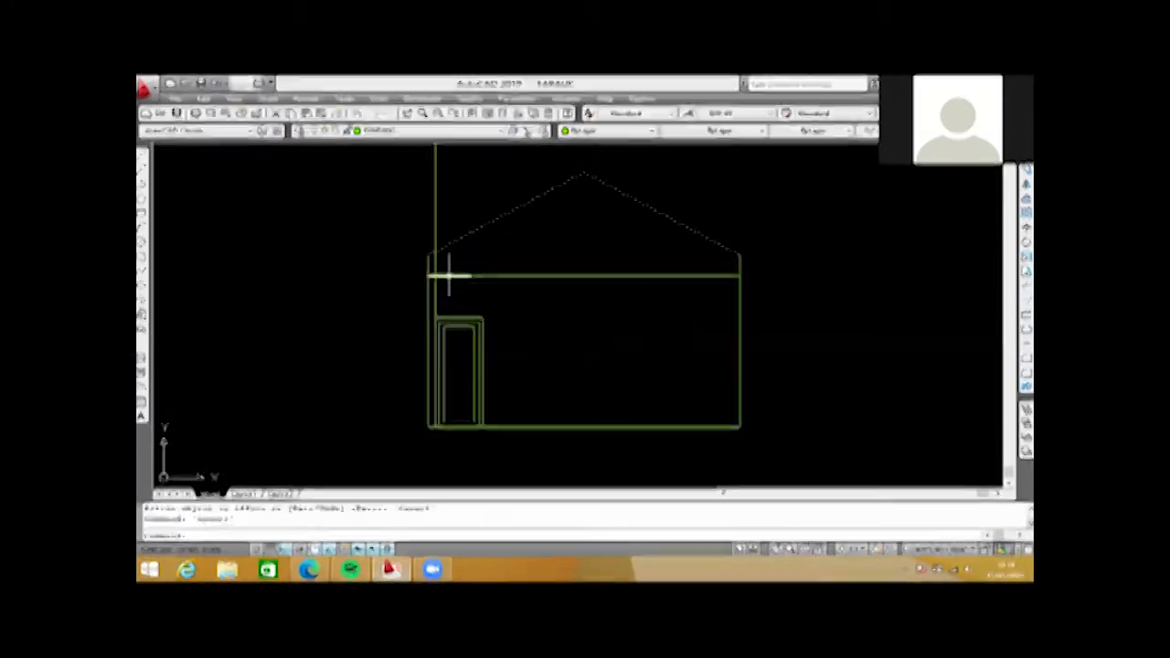
pyautogui.scroll(-3, 426, 228)
pyautogui.scroll(3, 430, 253)
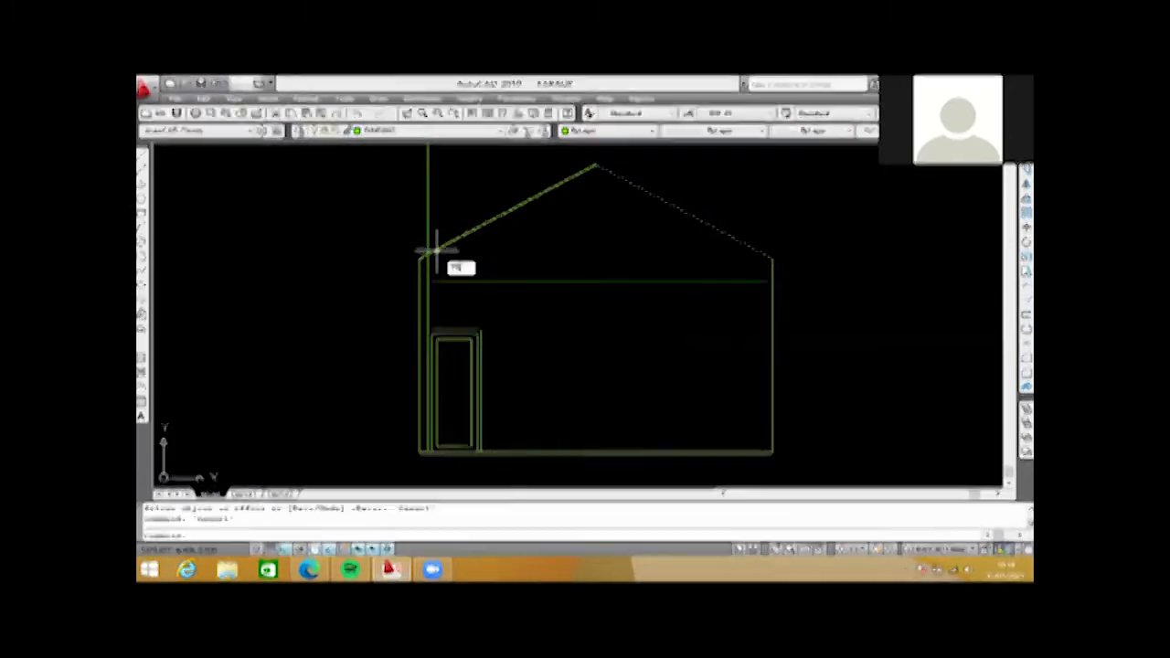
pyautogui.press('Return')
pyautogui.click(440, 282)
pyautogui.scroll(-3, 439, 282)
pyautogui.press('Escape')
pyautogui.scroll(2, 448, 307)
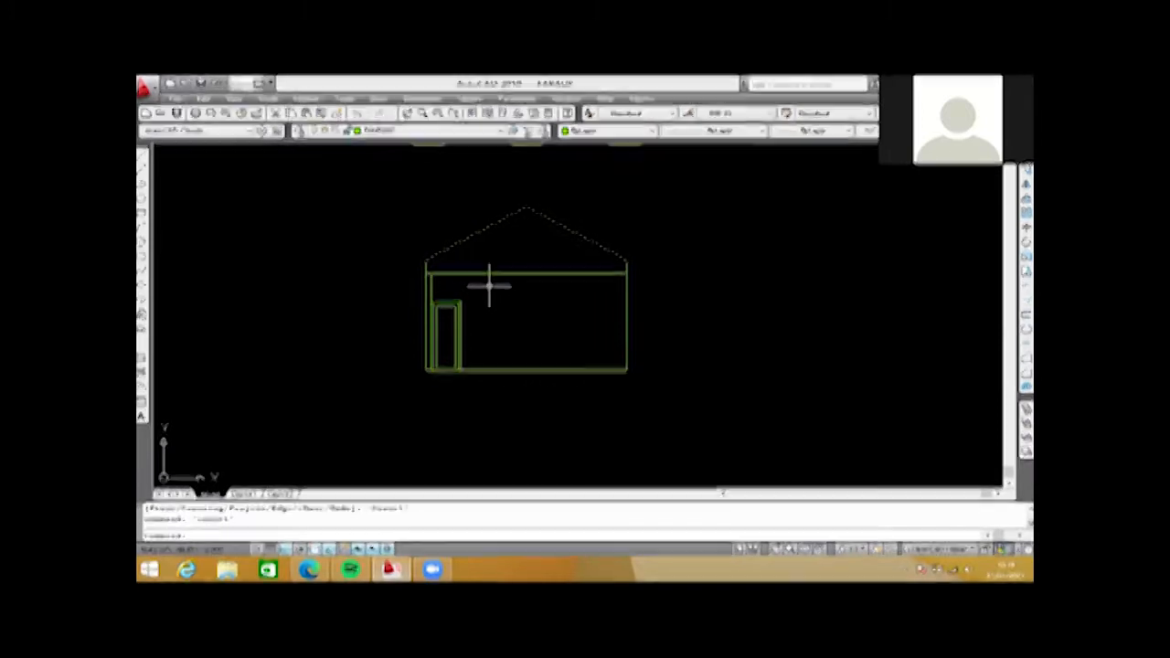
# - Offset both sloping roof lines inward to give the roof its thickness
pyautogui.scroll(3, 494, 224)
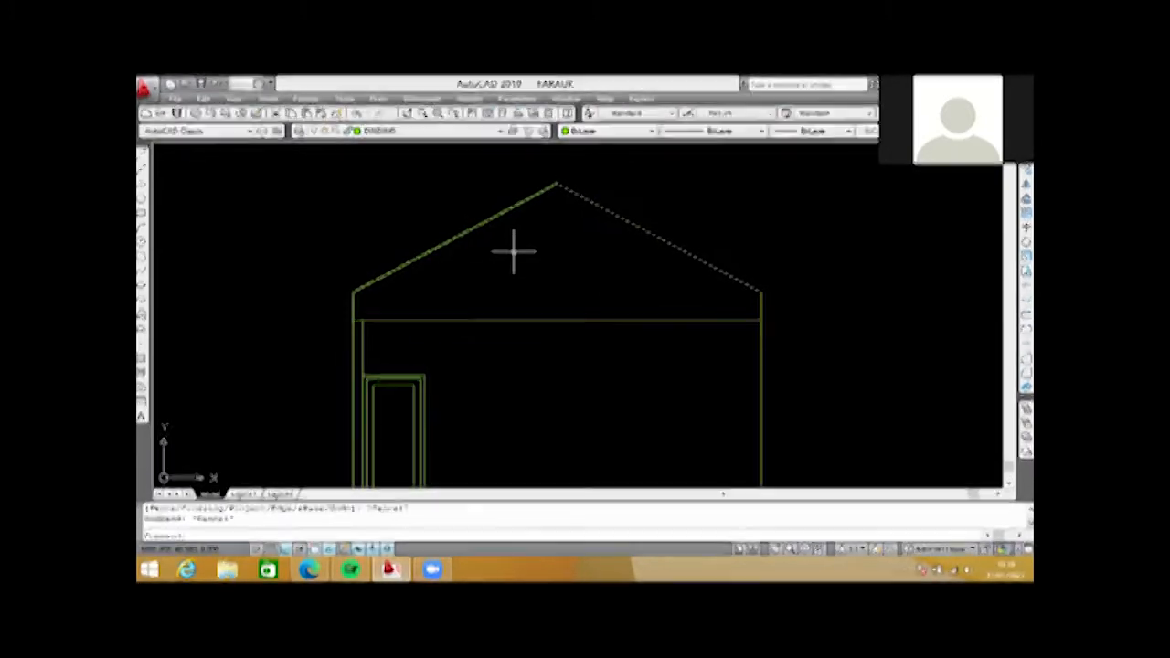
pyautogui.click(488, 219)
pyautogui.press('Escape')
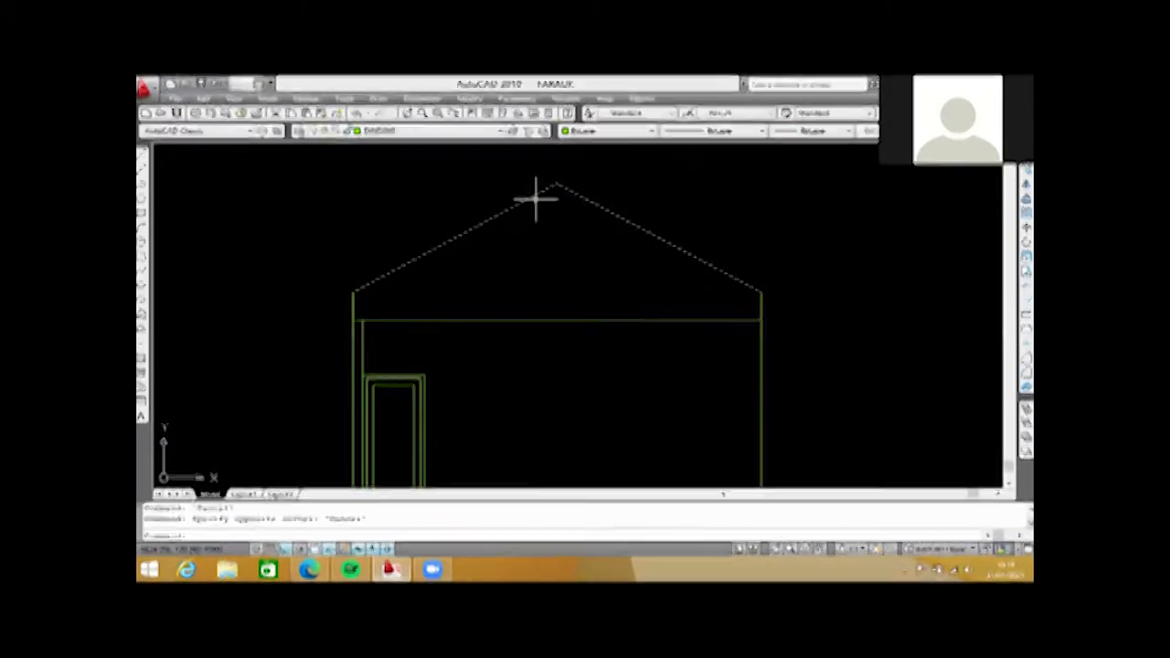
pyautogui.press('Escape')
pyautogui.press('Escape')
pyautogui.write('o')
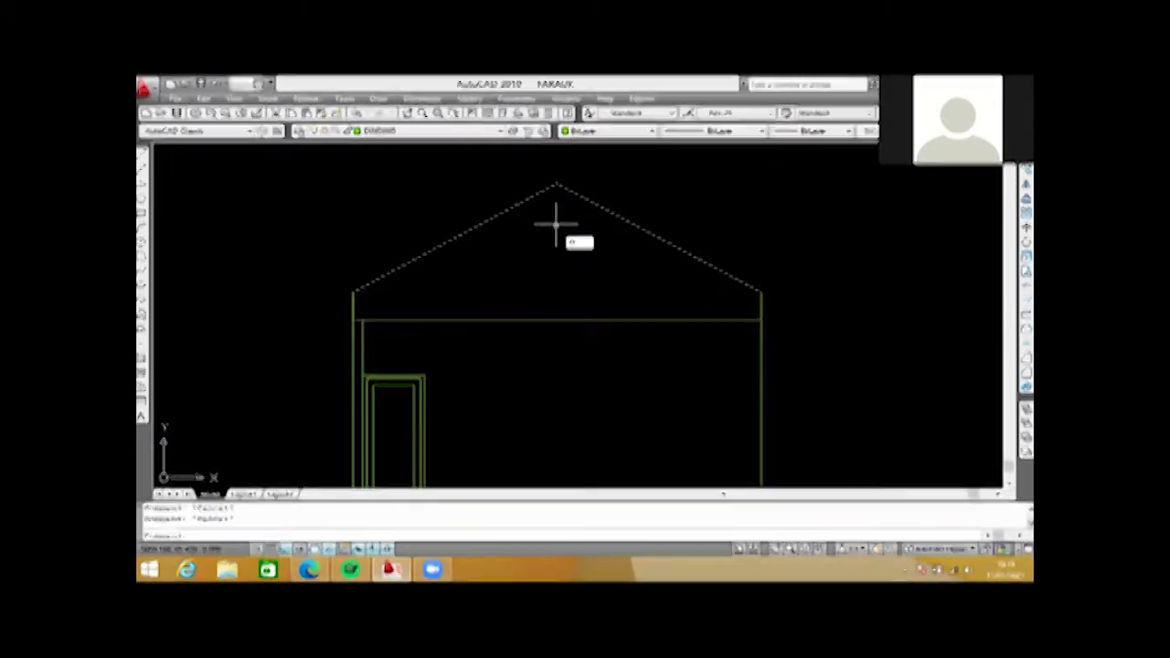
pyautogui.press('Return')
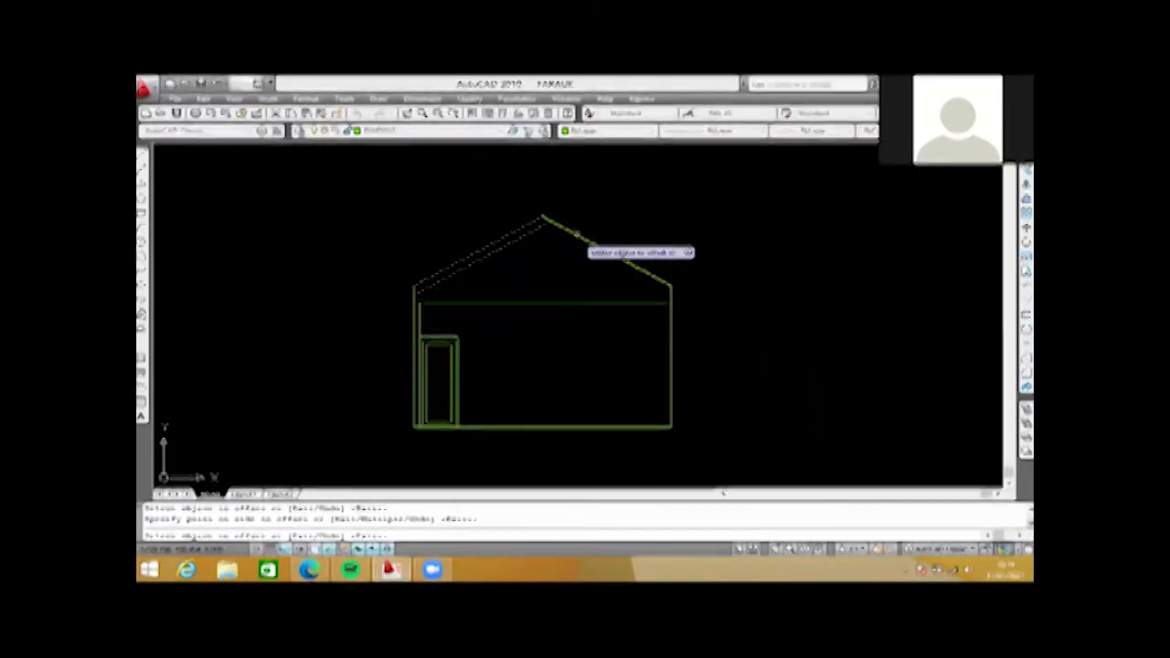
pyautogui.click(521, 230)
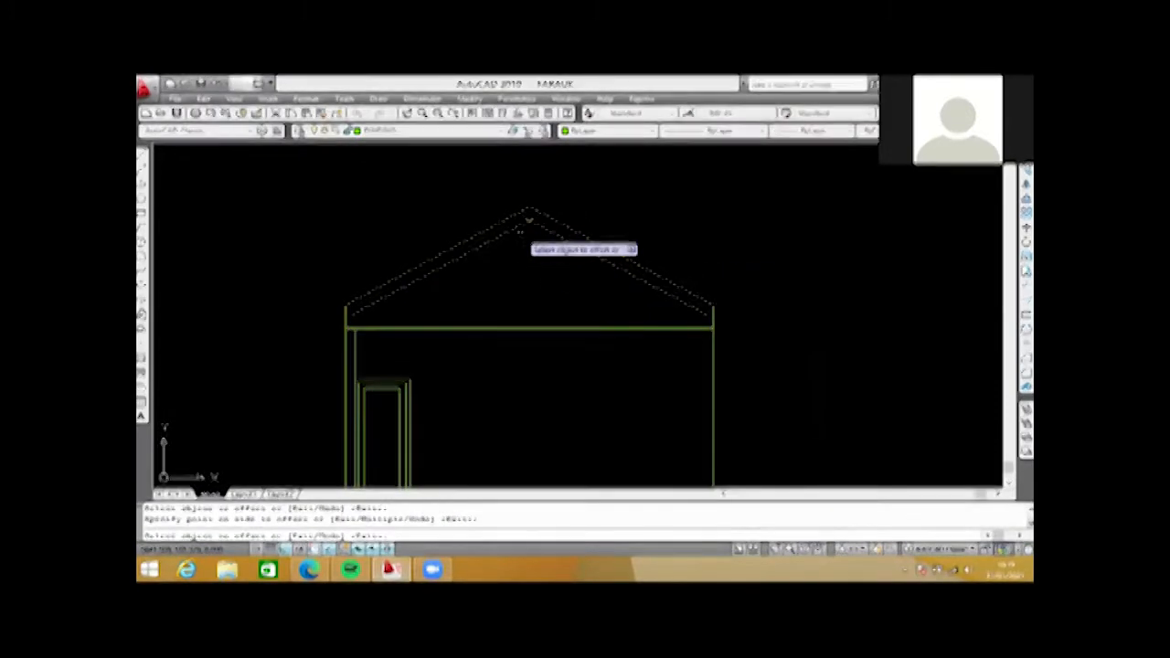
pyautogui.scroll(2, 528, 219)
pyautogui.scroll(2, 528, 220)
pyautogui.press('Escape')
# - Trim the crossing ends of the two inner roof lines so they meet in a clean peak below the ridge
pyautogui.scroll(2, 533, 215)
pyautogui.scroll(1, 535, 214)
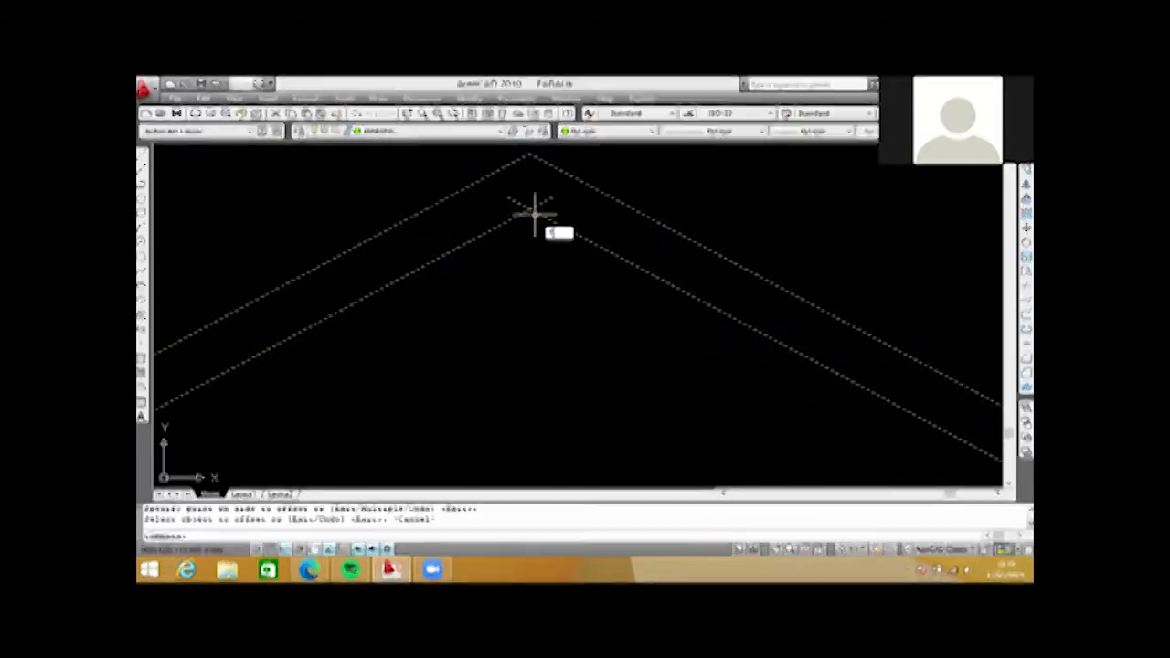
pyautogui.press('Return')
pyautogui.press('Return')
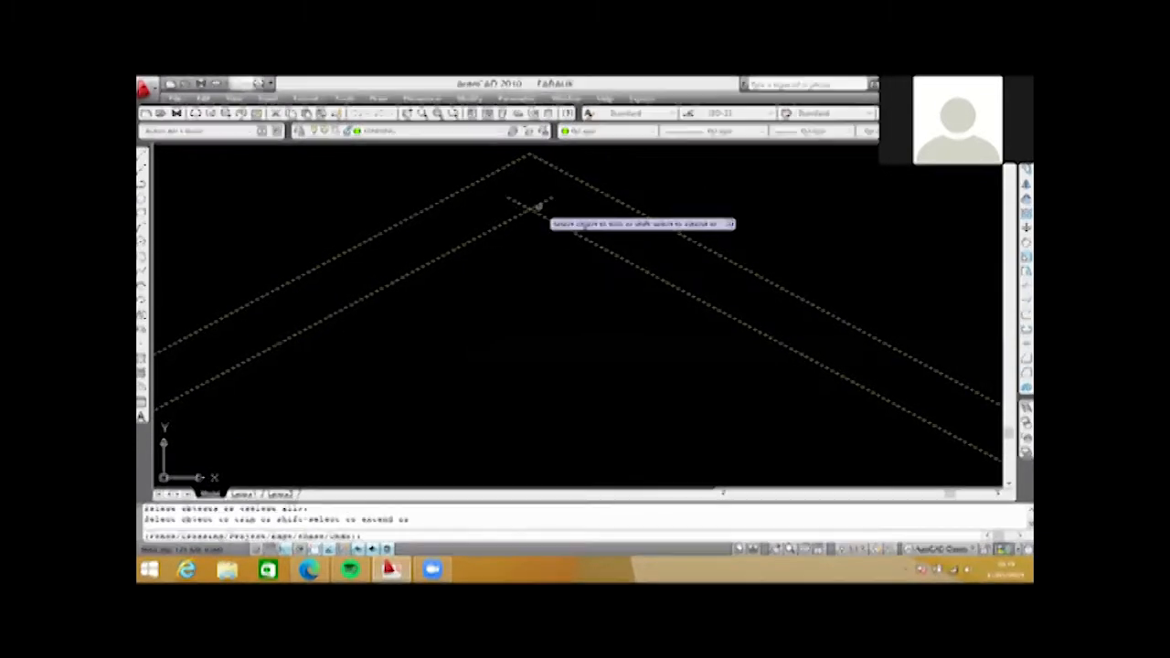
pyautogui.click(538, 206)
pyautogui.click(523, 205)
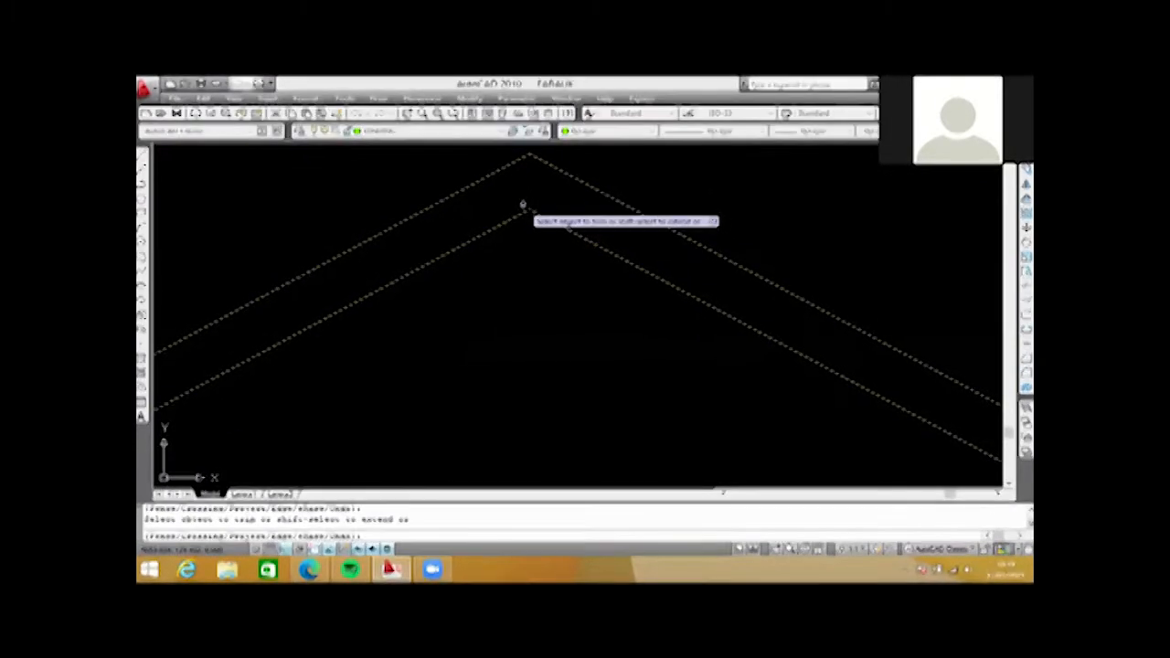
# - Extend the lower ends of the elevation's inner sloping roof lines to meet the outer wall lines
pyautogui.scroll(-4, 426, 253)
pyautogui.scroll(3, 395, 265)
pyautogui.press('Escape')
pyautogui.press('Escape')
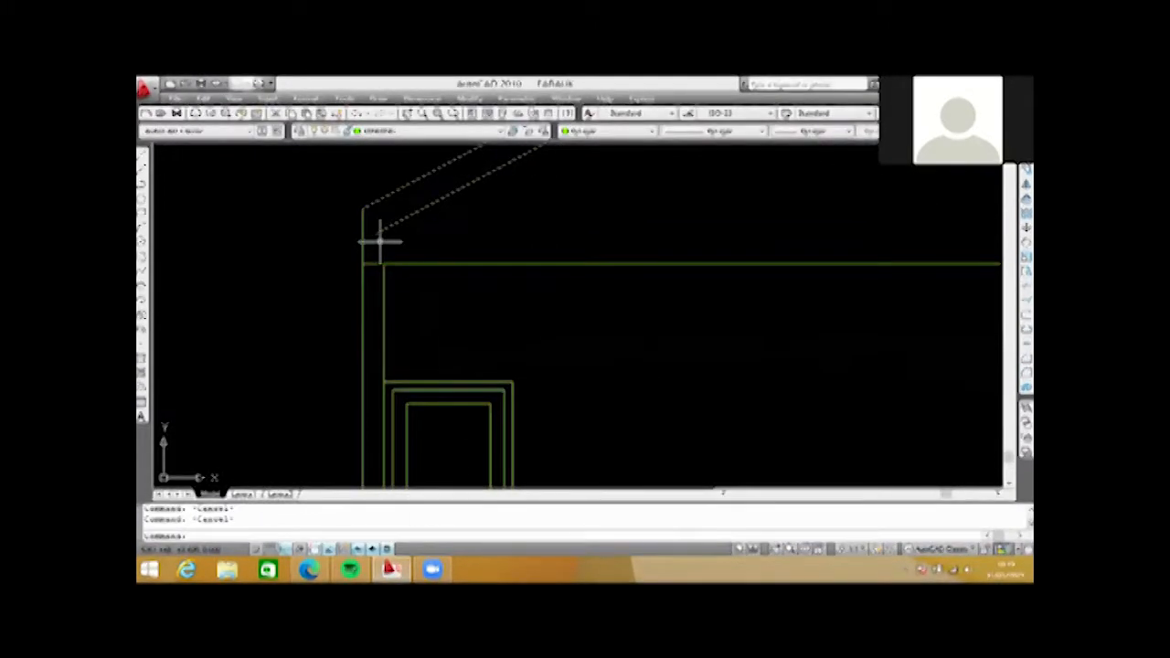
pyautogui.scroll(2, 379, 251)
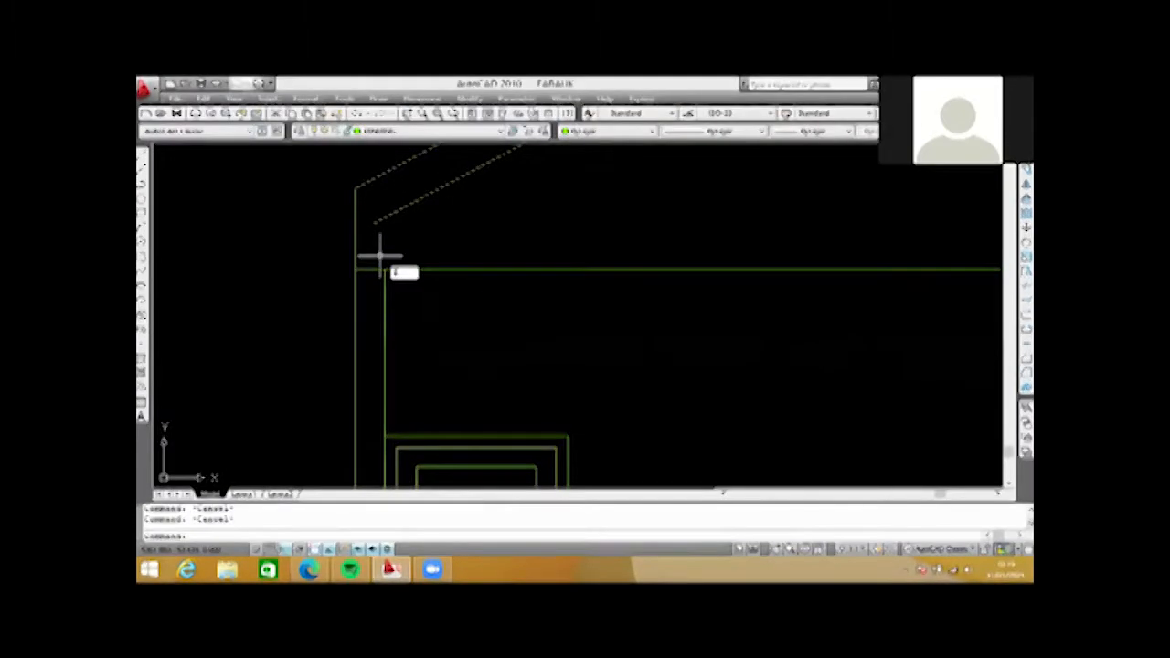
pyautogui.press('Return')
pyautogui.press('Return')
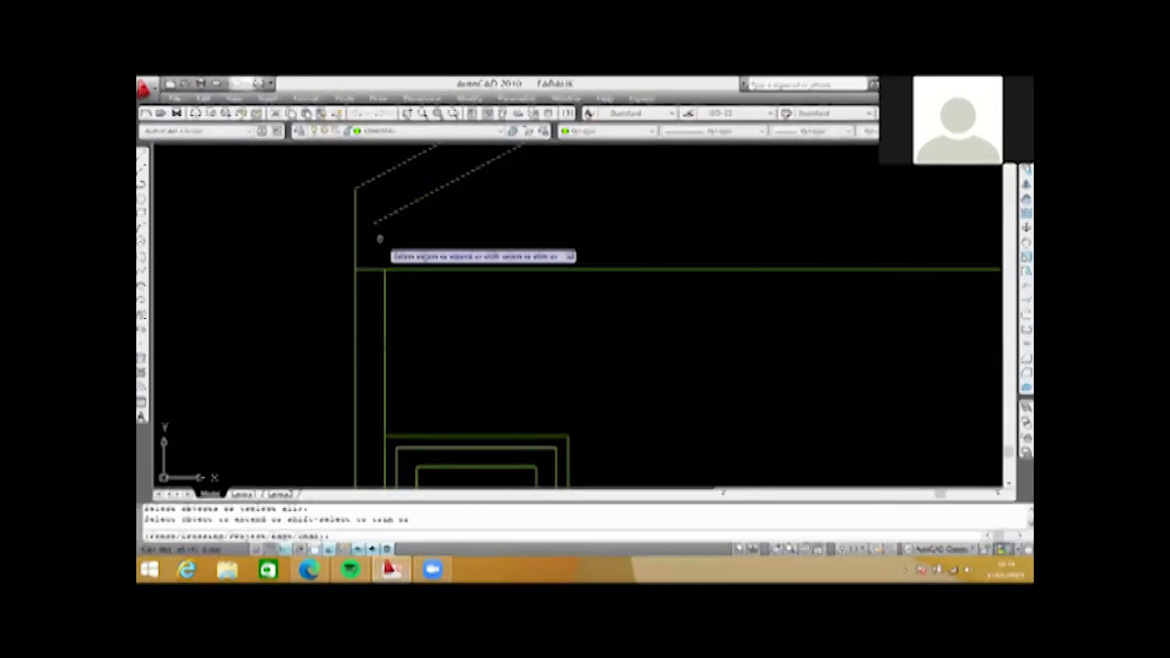
pyautogui.scroll(-5, 382, 221)
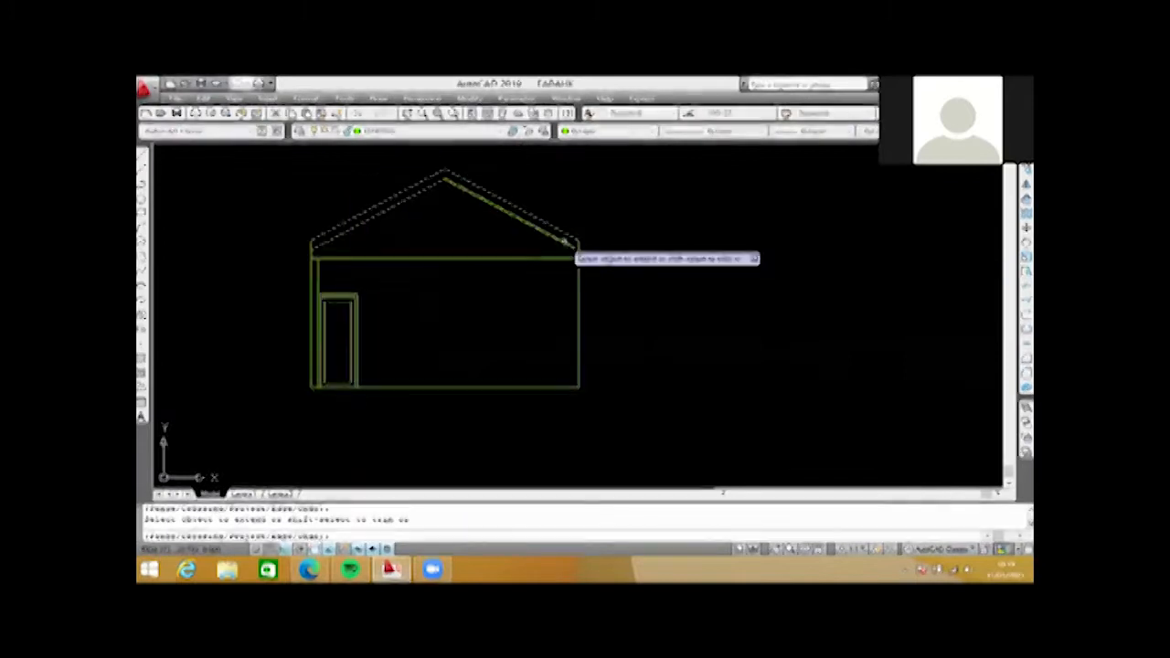
pyautogui.press('Escape')
pyautogui.press('Escape')
pyautogui.scroll(-2, 549, 259)
pyautogui.scroll(3, 351, 263)
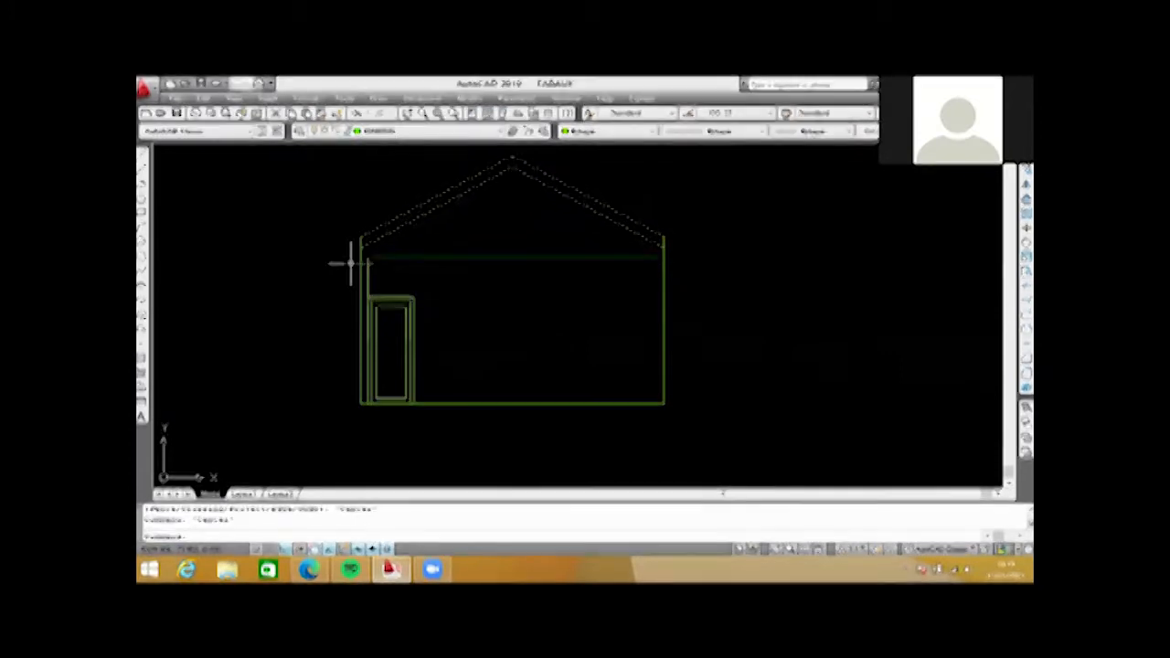
# - Erase the extra vertical line just inside the left wall of the front elevation
pyautogui.scroll(-4, 366, 314)
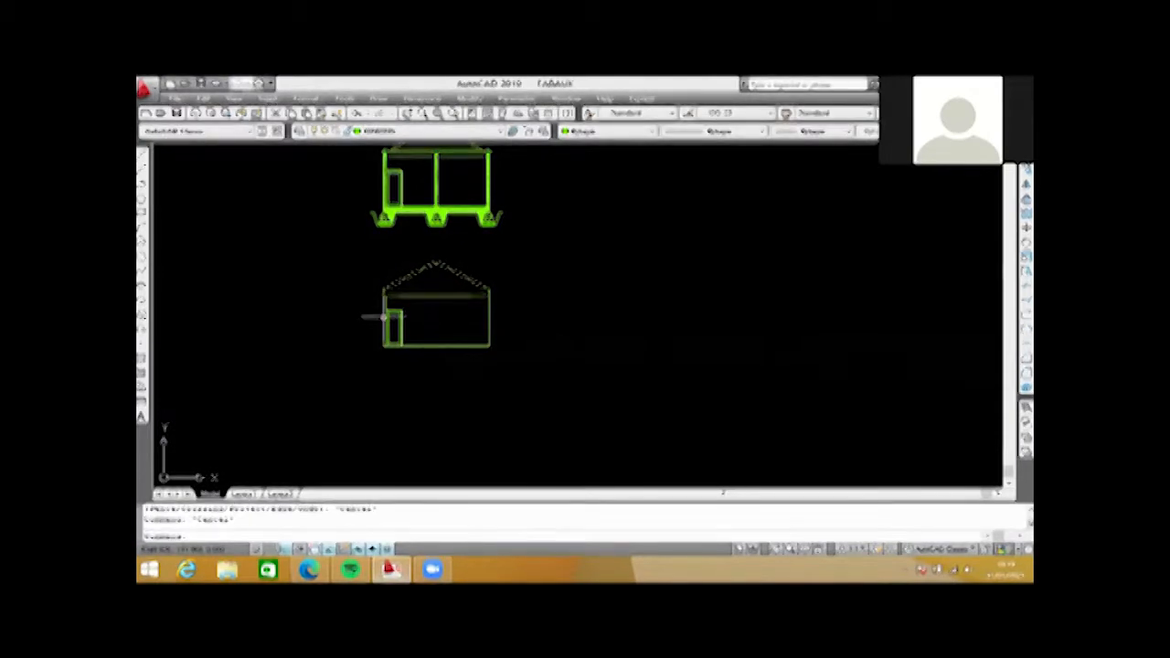
pyautogui.click(383, 317)
pyautogui.press('Delete')
# - Examine the cross-section, the elevation and the plan to compare their roof and wall edges
pyautogui.scroll(-3, 559, 268)
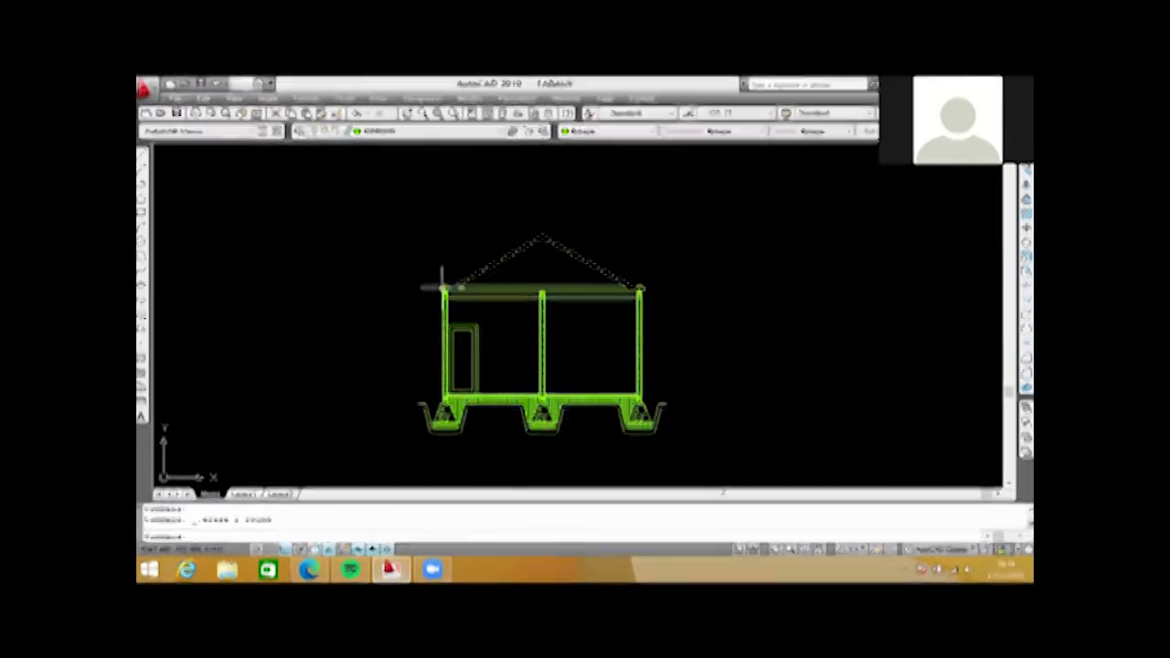
pyautogui.scroll(3, 441, 285)
pyautogui.scroll(-3, 548, 254)
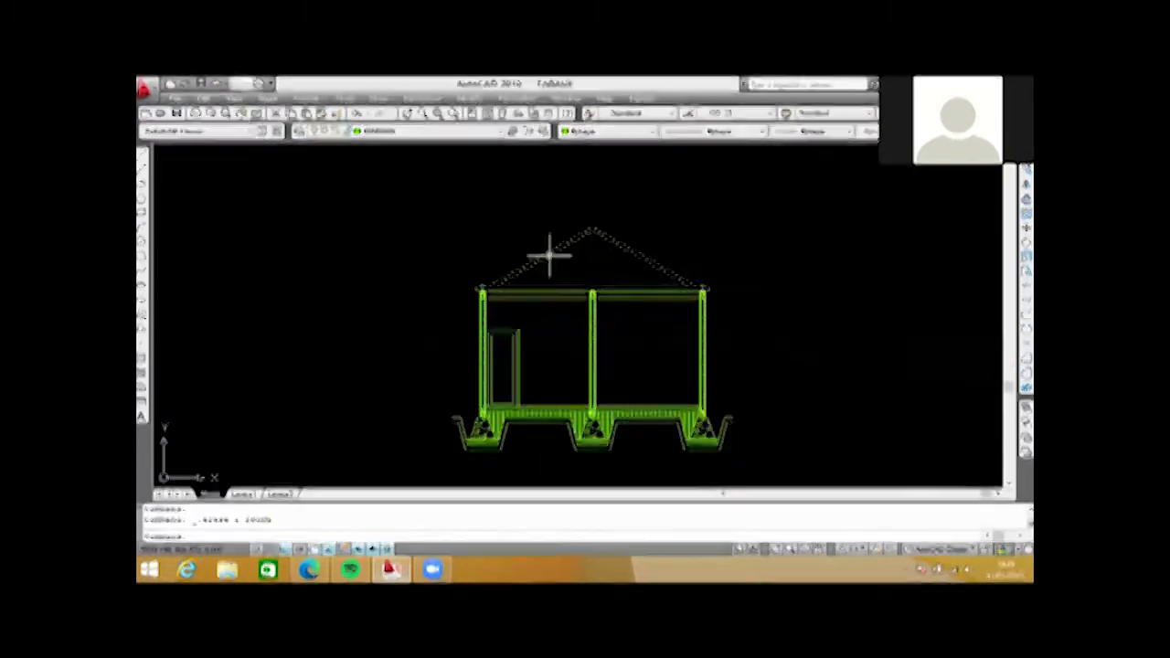
pyautogui.scroll(4, 598, 220)
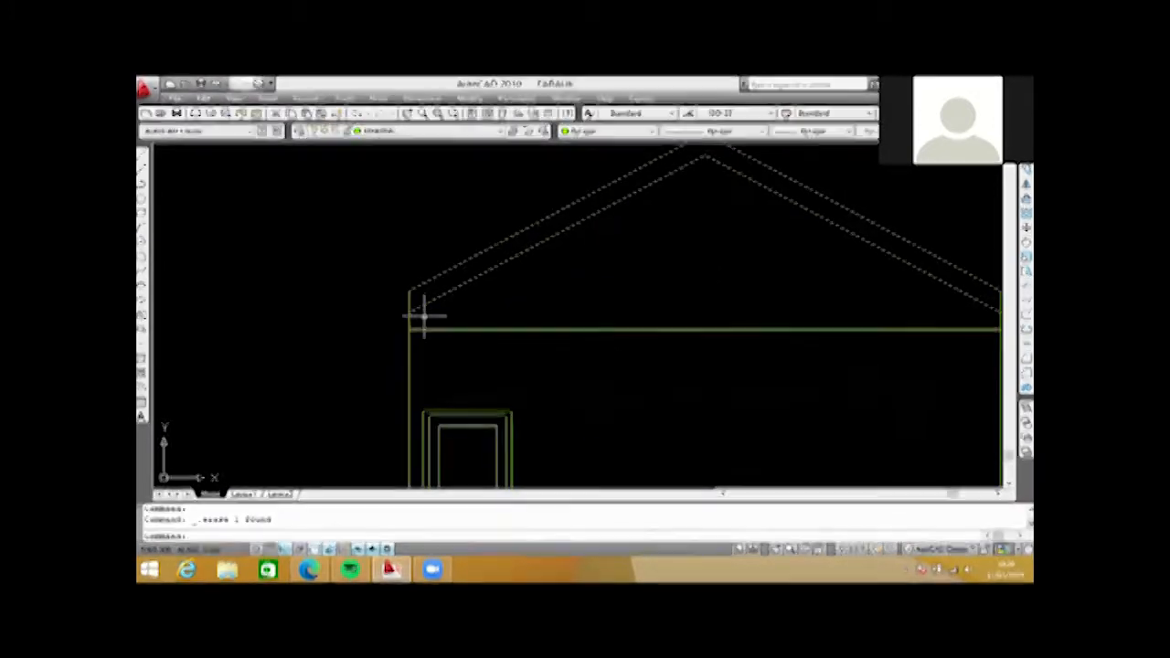
pyautogui.scroll(-2, 509, 322)
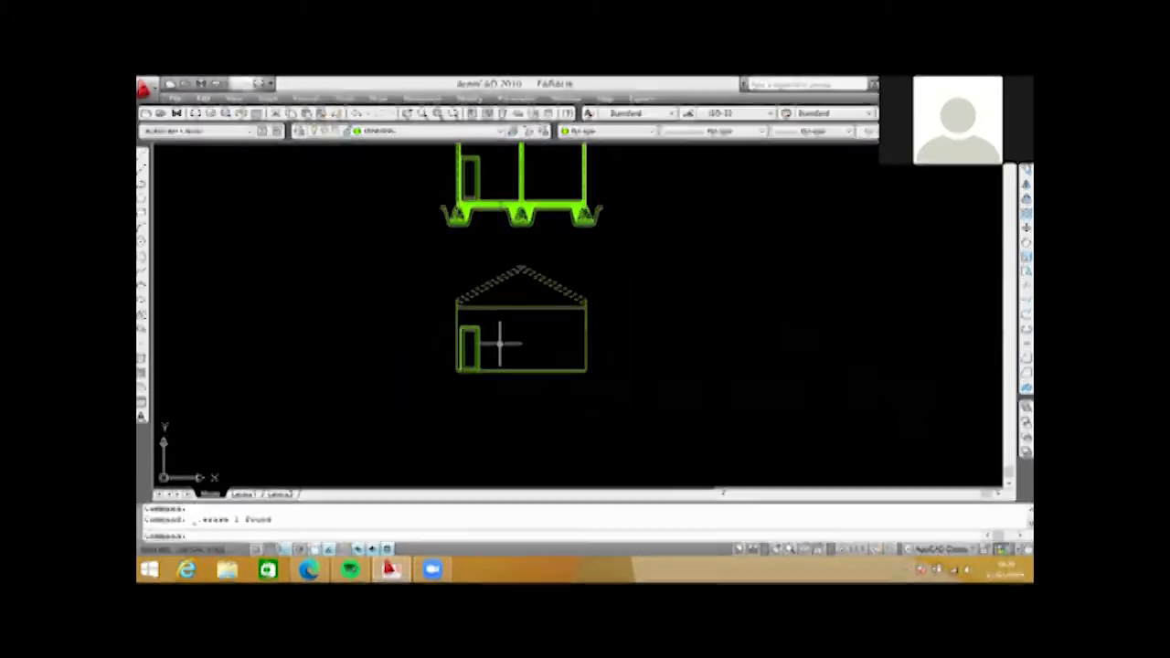
pyautogui.scroll(-4, 500, 343)
pyautogui.moveTo(500, 344); pyautogui.dragTo(501, 477, button='middle')
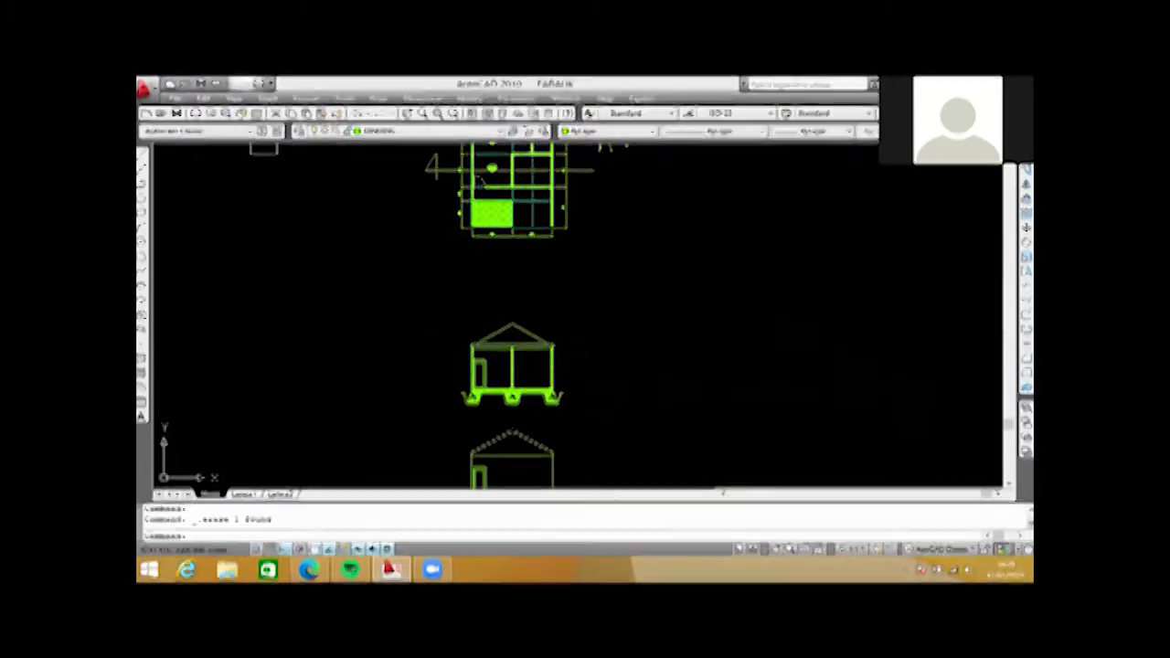
pyautogui.scroll(3, 532, 171)
# - Offset the cross-section's horizontal line at the base of the roof truss upward to mark the brace height
pyautogui.write('m')
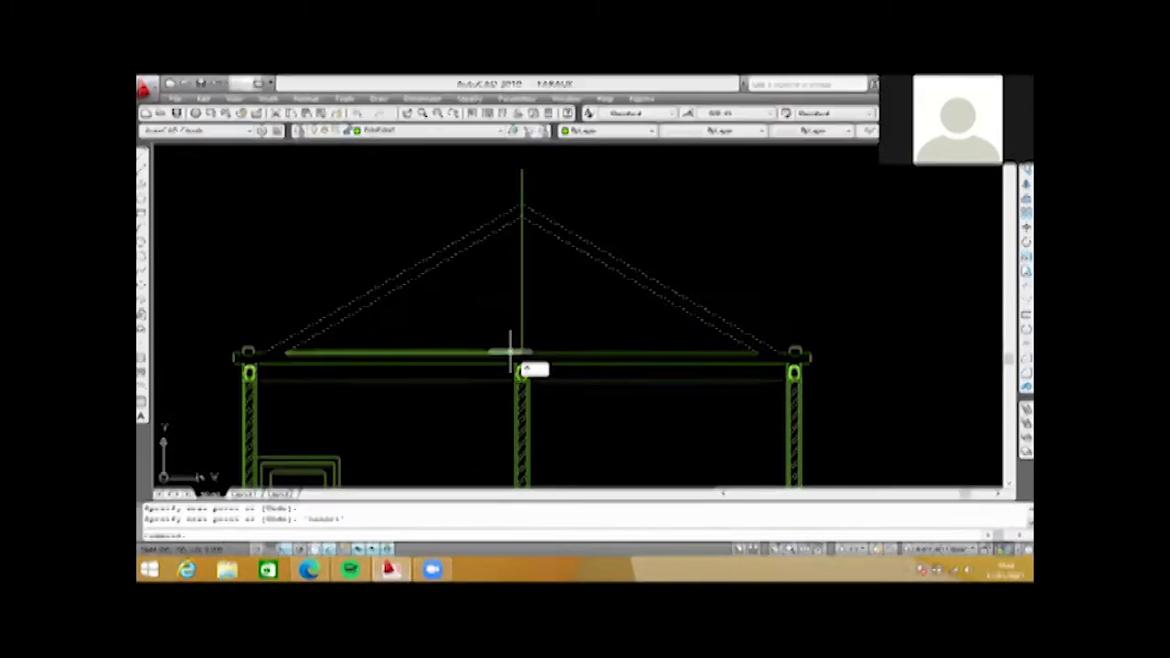
pyautogui.write('o')
pyautogui.press('Return')
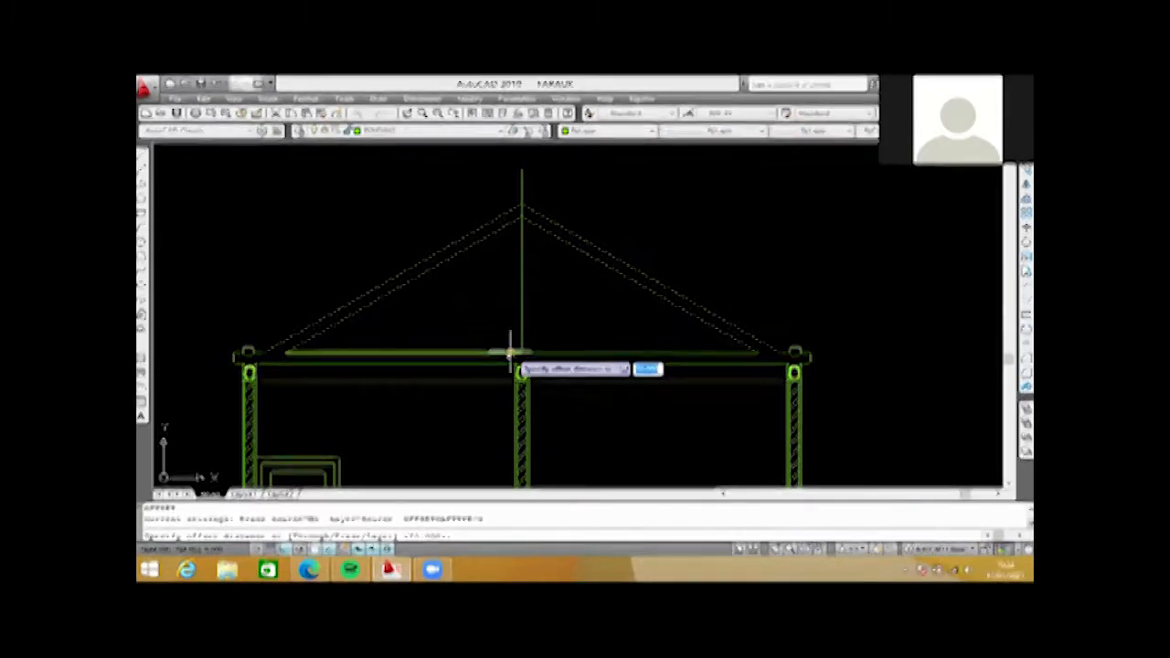
pyautogui.write('15')
pyautogui.press('Return')
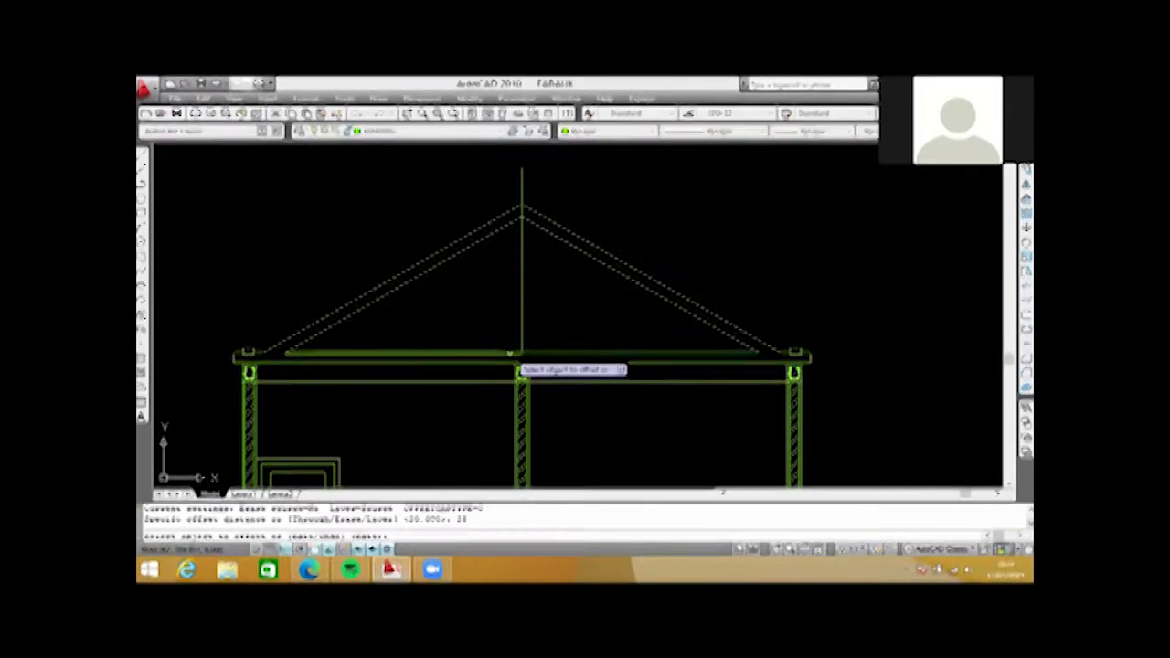
pyautogui.click(509, 353)
pyautogui.click(490, 338)
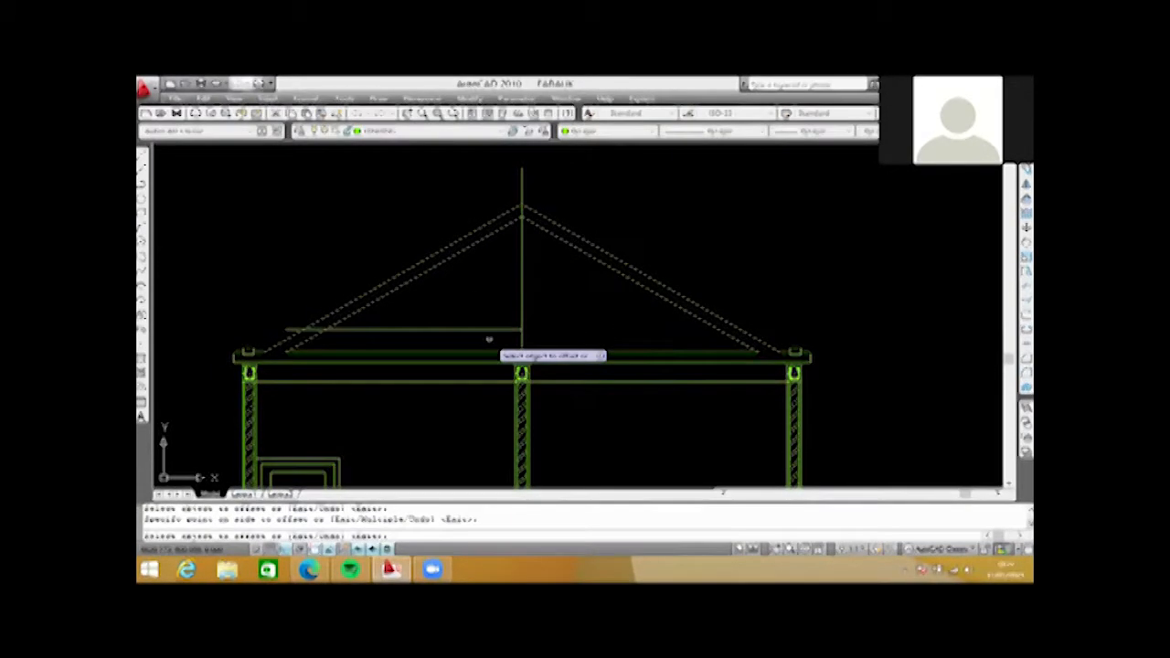
pyautogui.scroll(2, 490, 336)
pyautogui.press('Escape')
pyautogui.scroll(-2, 535, 322)
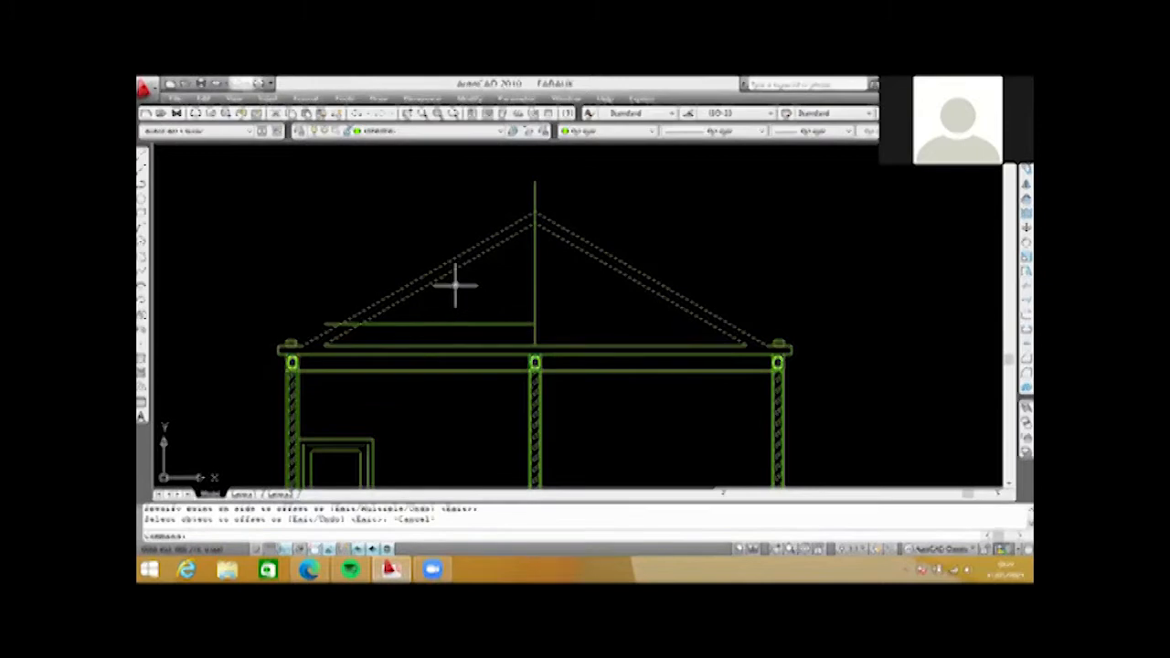
# - Draw a diagonal brace line from the central vertical line at the offset height to the left inner roof line
pyautogui.write('l')
pyautogui.press('Return')
pyautogui.click(535, 325)
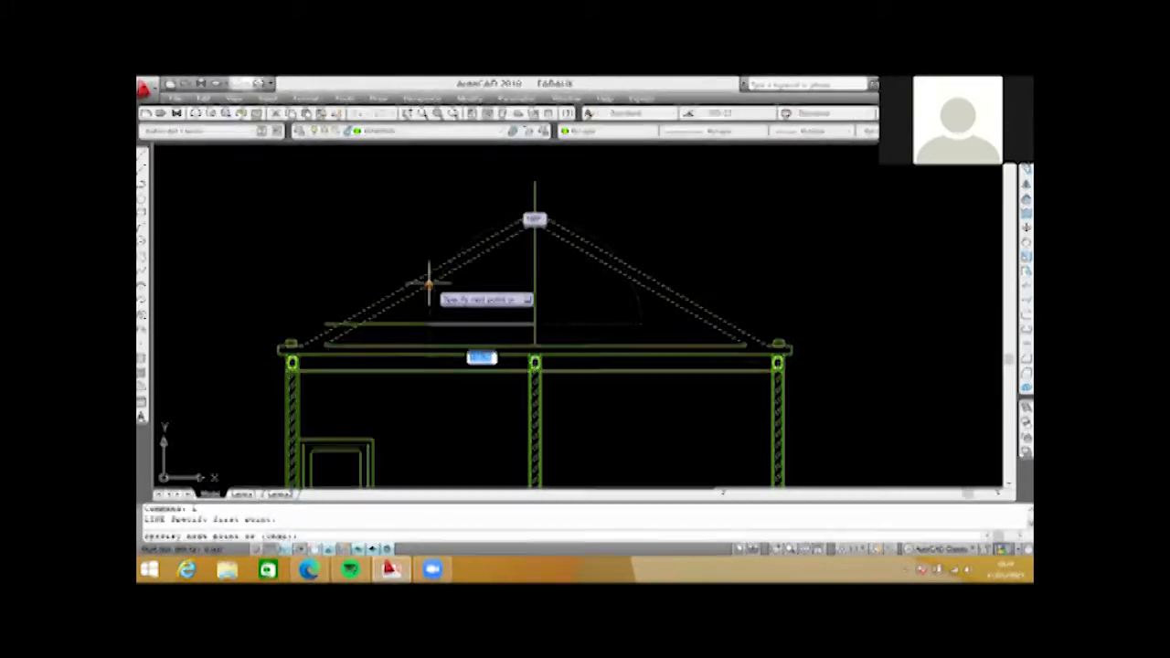
pyautogui.click(428, 282)
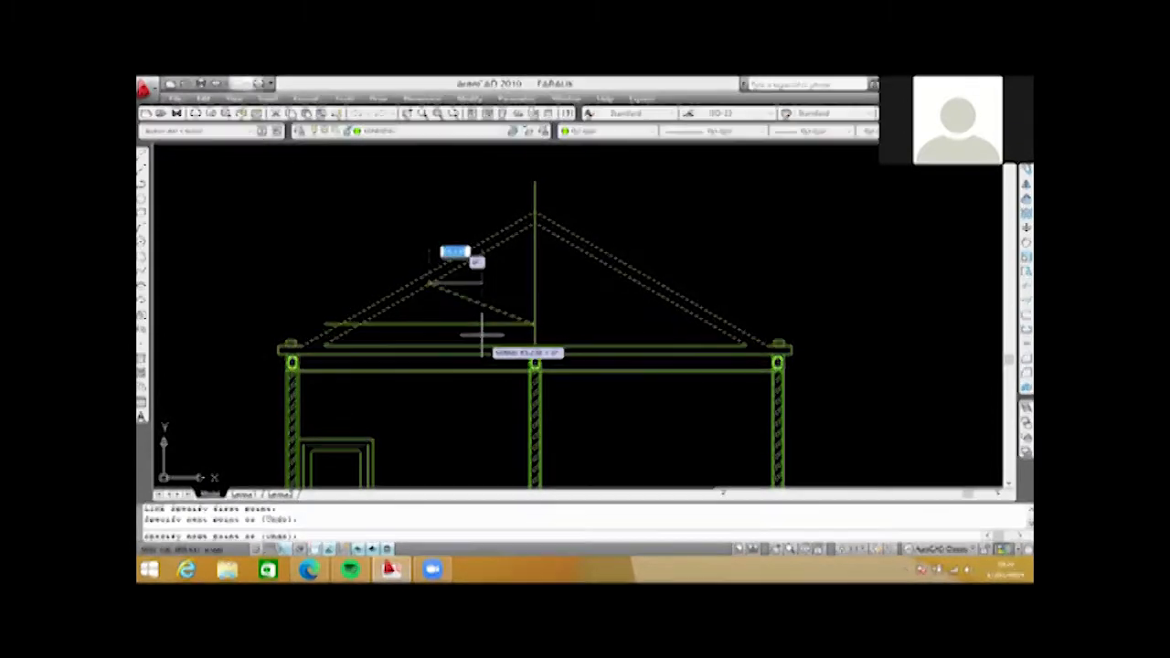
pyautogui.press('Escape')
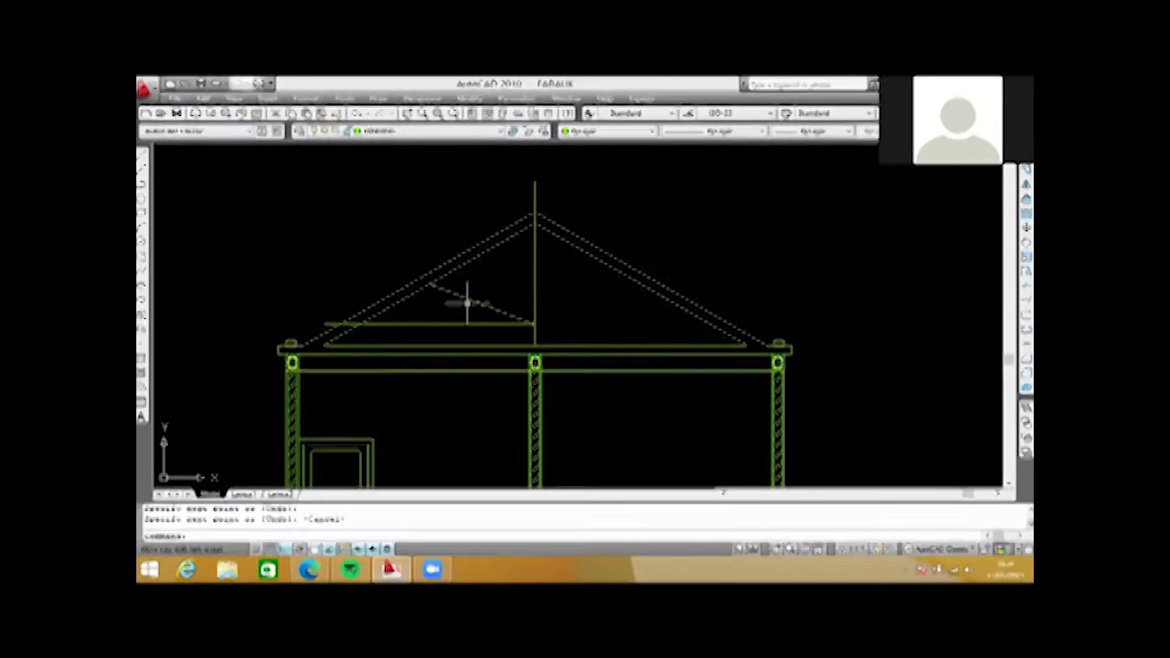
# - Offset the diagonal brace line to give the brace its thickness
pyautogui.scroll(2, 469, 301)
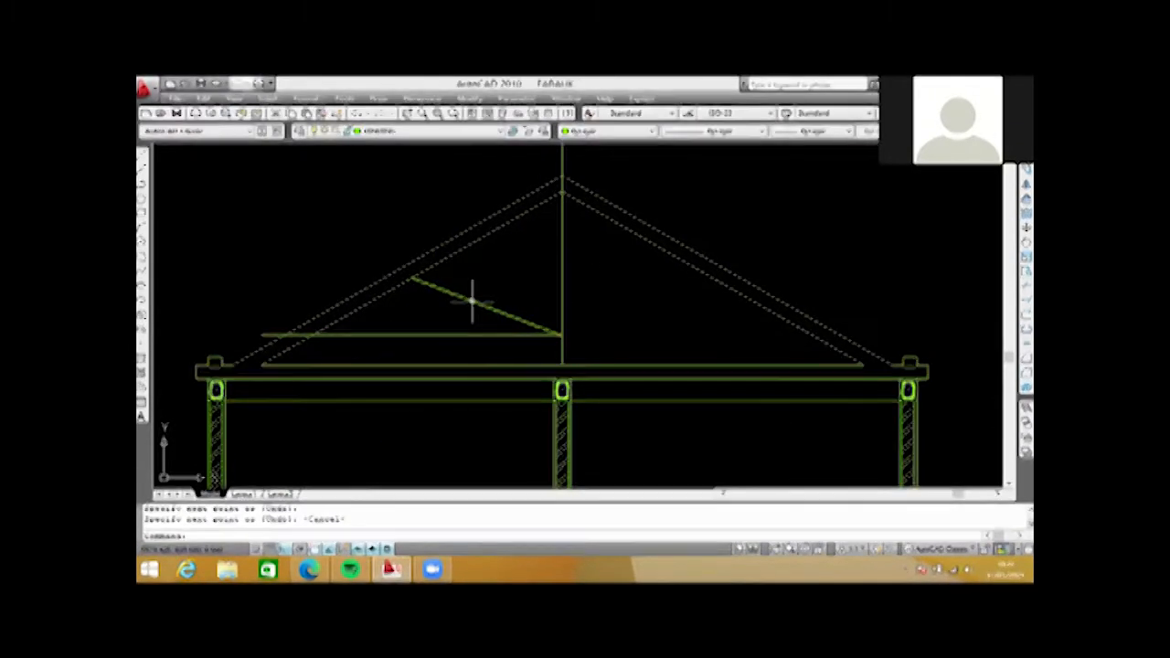
pyautogui.scroll(2, 474, 303)
pyautogui.press('Escape')
pyautogui.press('Escape')
pyautogui.write('o')
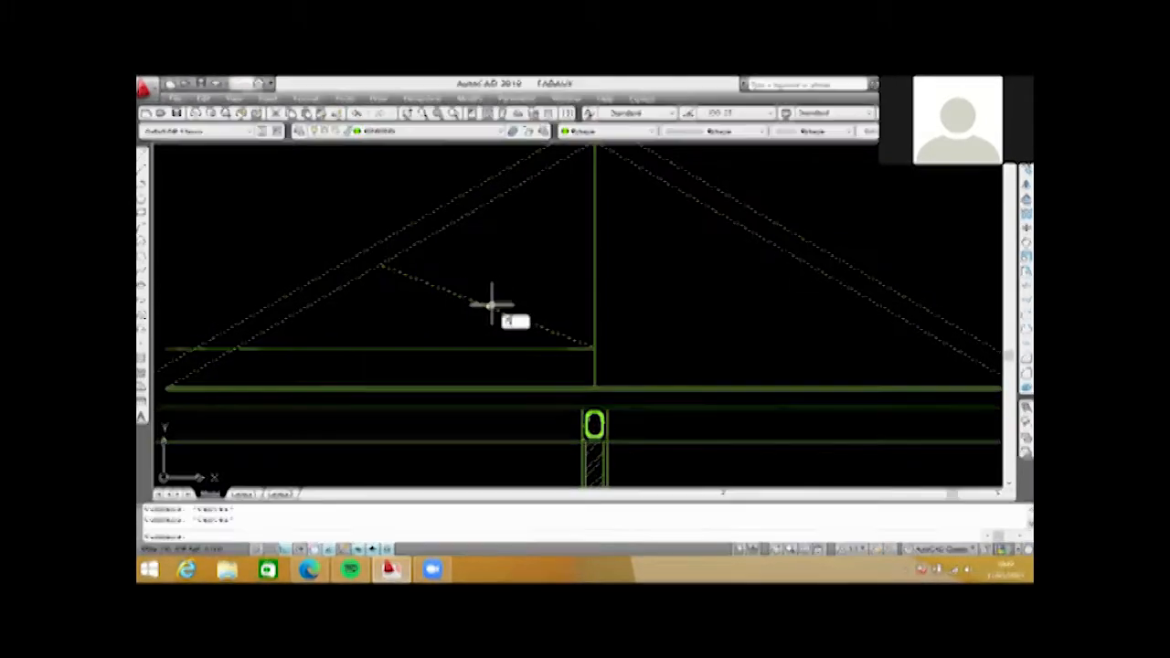
pyautogui.press('Return')
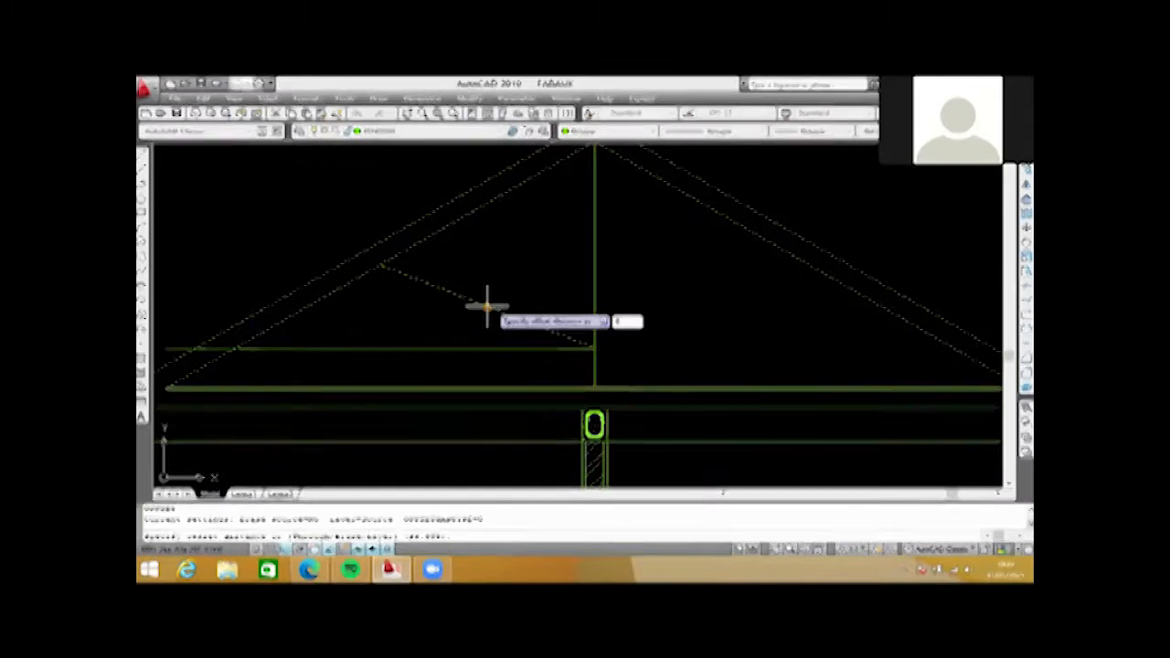
pyautogui.press('Return')
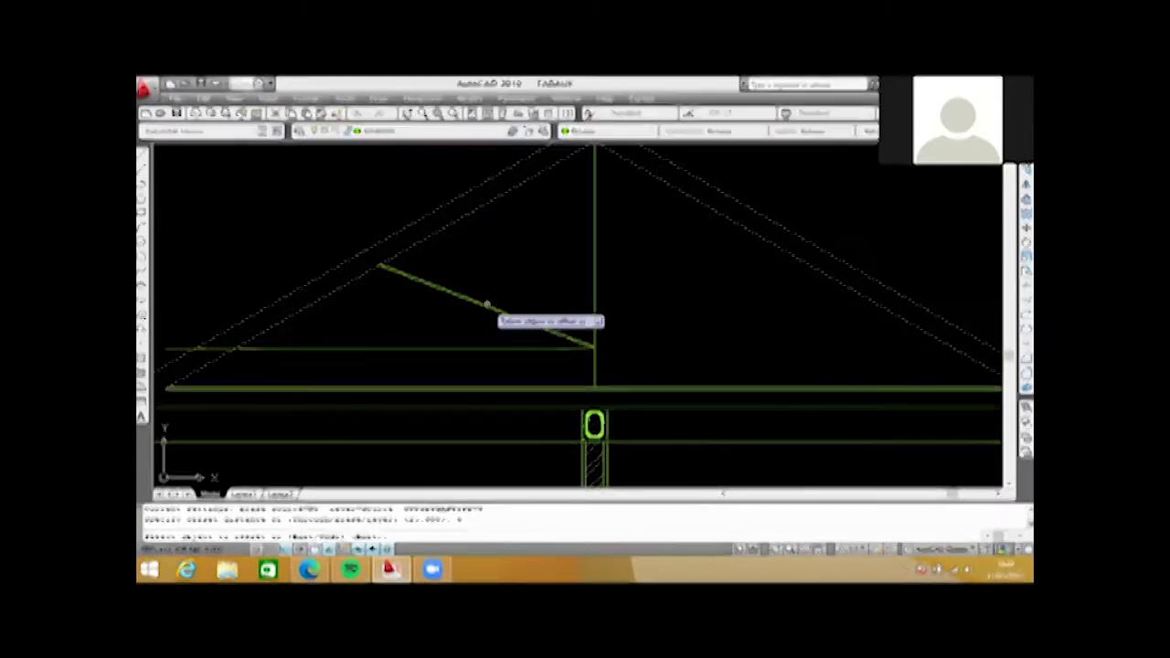
pyautogui.click(471, 298)
pyautogui.scroll(-5, 469, 296)
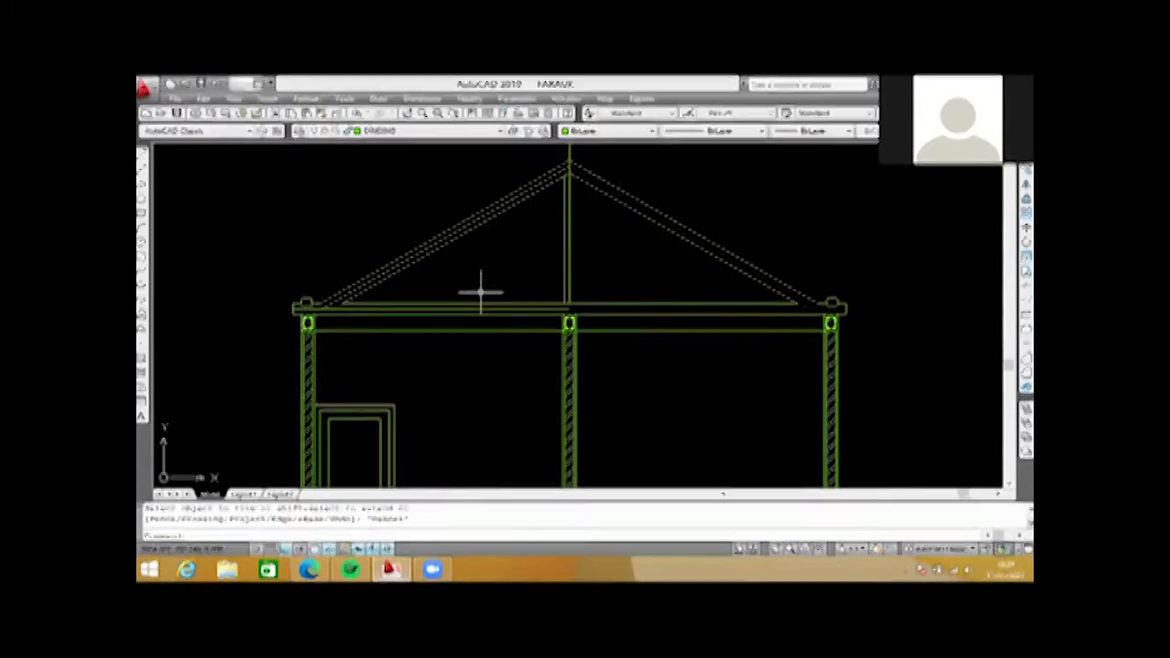
# - Offset the horizontal line at the truss base upward on the left half of the roof
pyautogui.scroll(2, 526, 306)
pyautogui.write('o')
pyautogui.press('Return')
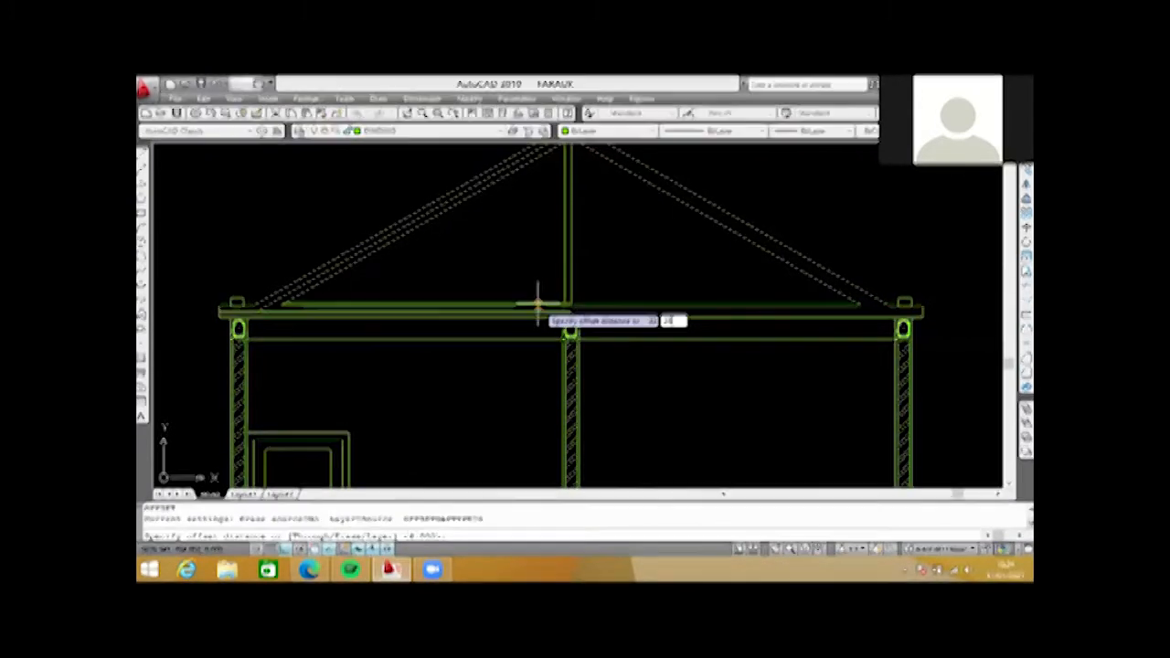
pyautogui.press('Return')
pyautogui.click(536, 304)
pyautogui.click(532, 249)
pyautogui.press('Escape')
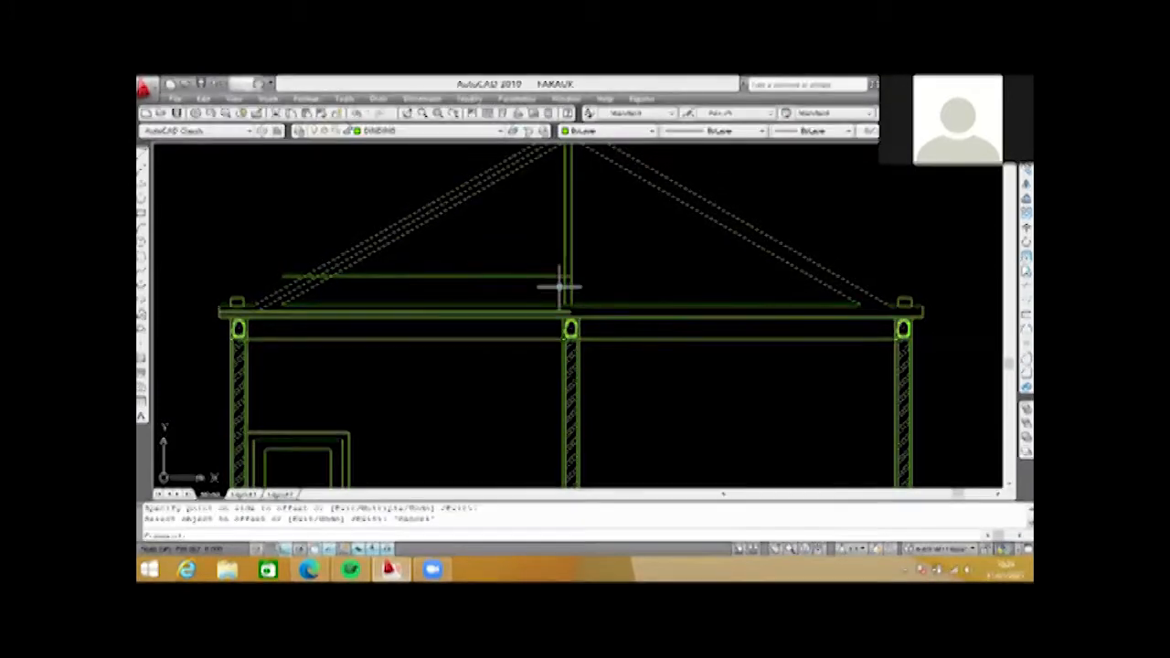
# - Draw a diagonal line from the king post's left edge at the offset height to the left rafter's centreline midpoint
pyautogui.write('l')
pyautogui.press('Return')
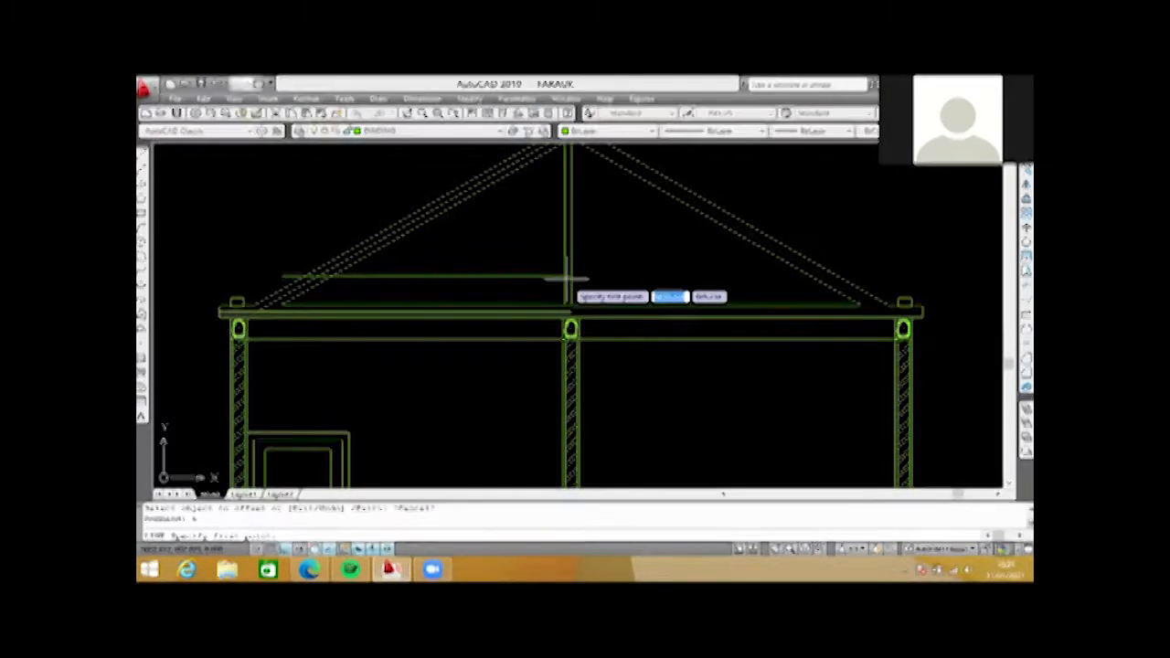
pyautogui.click(567, 278)
pyautogui.scroll(-1, 439, 213)
pyautogui.scroll(2, 416, 221)
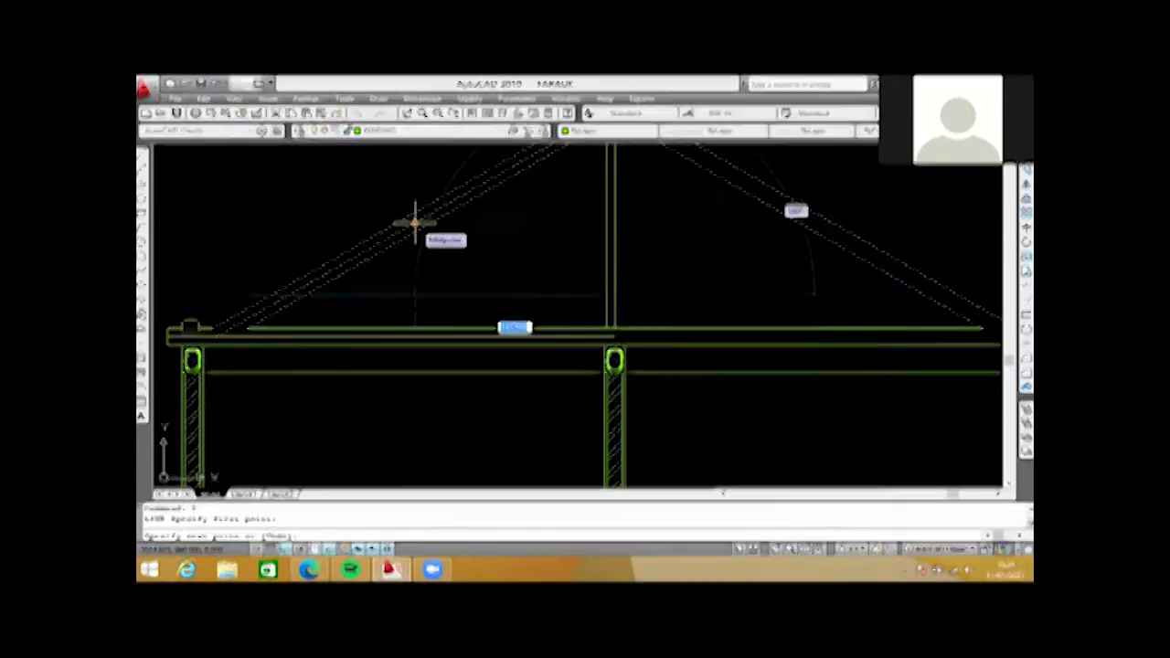
pyautogui.click(416, 223)
pyautogui.press('Escape')
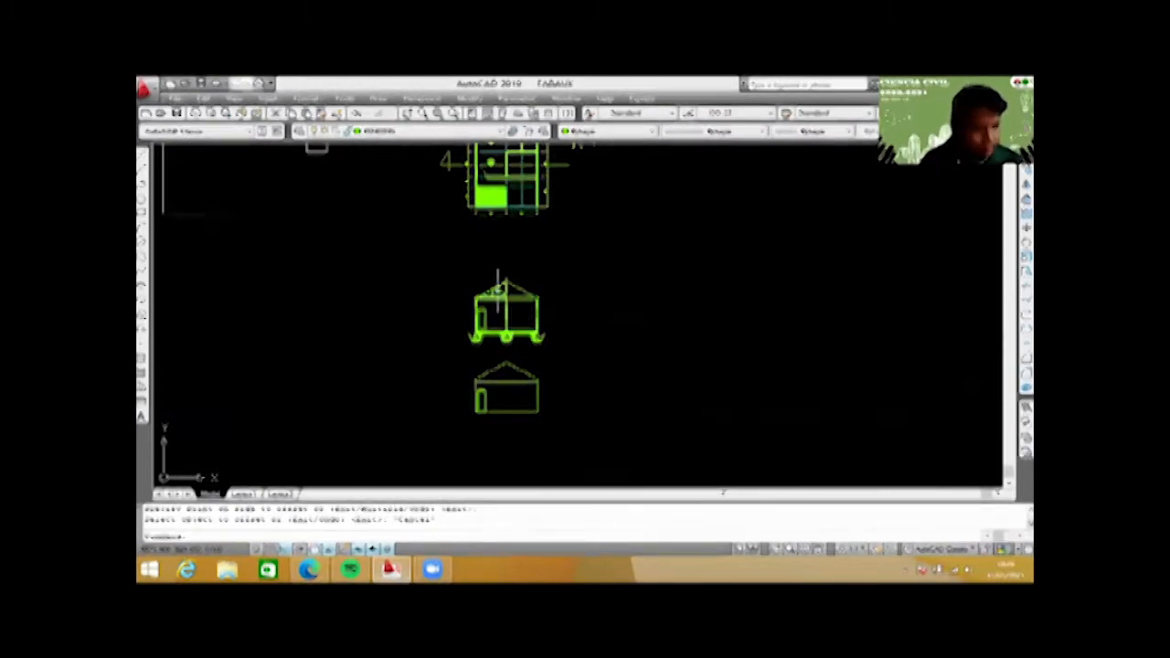
# - Extend both edge lines of the left vertical strut up to the outer line of the left rafter
pyautogui.scroll(8, 498, 291)
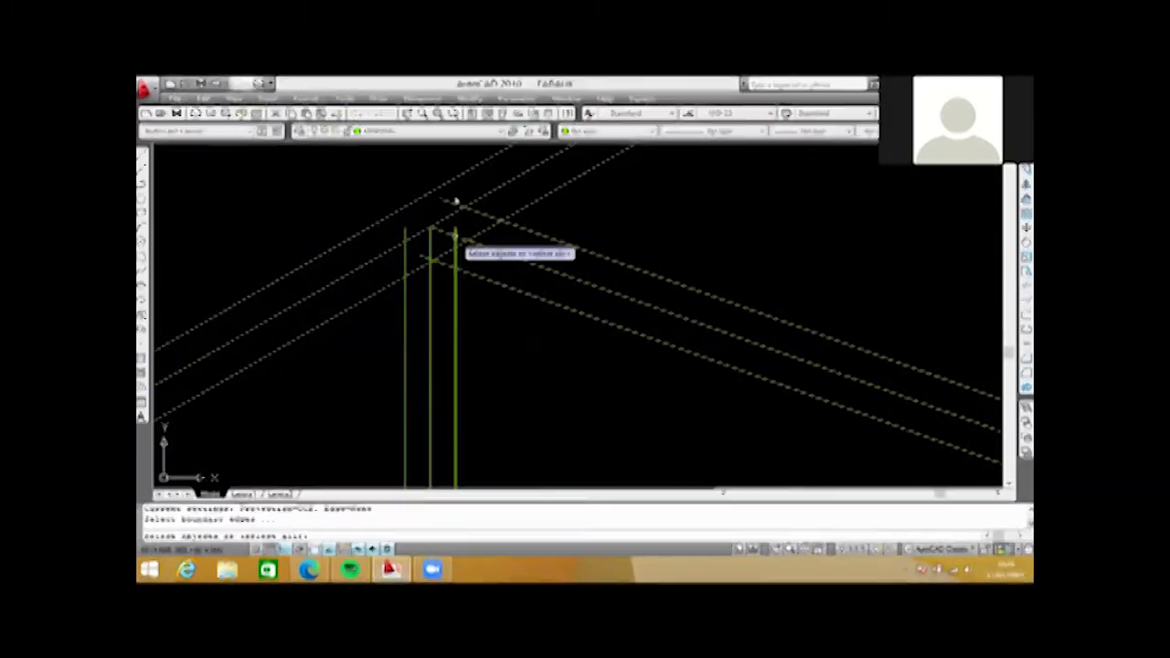
pyautogui.press('Escape')
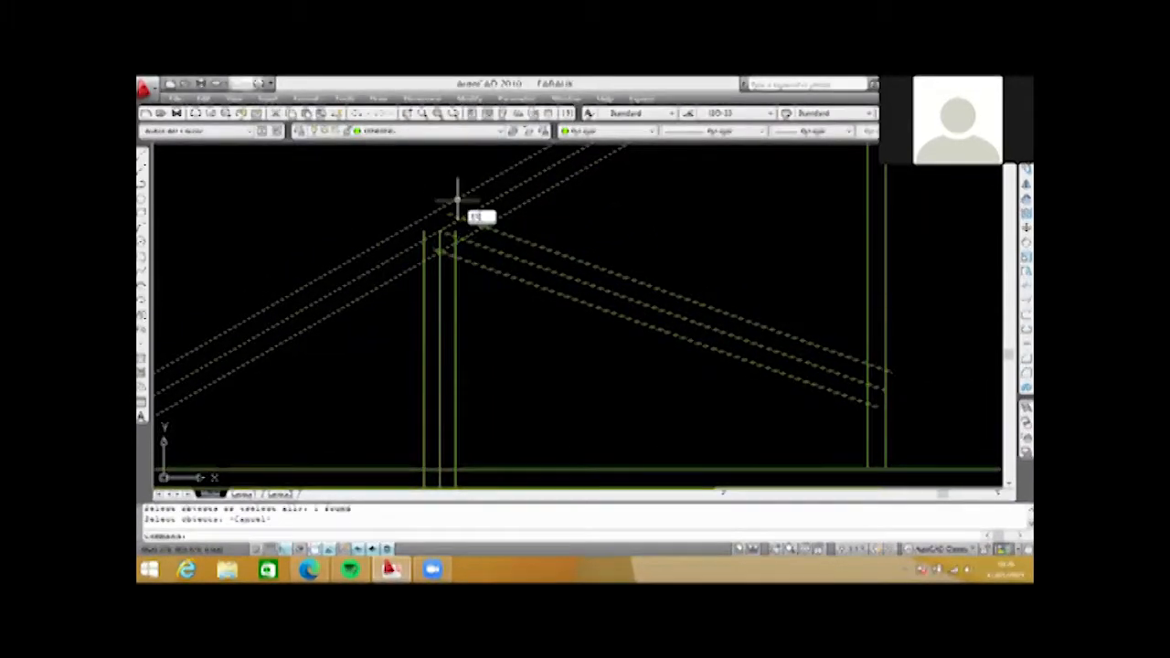
pyautogui.write('ex')
pyautogui.press('Return')
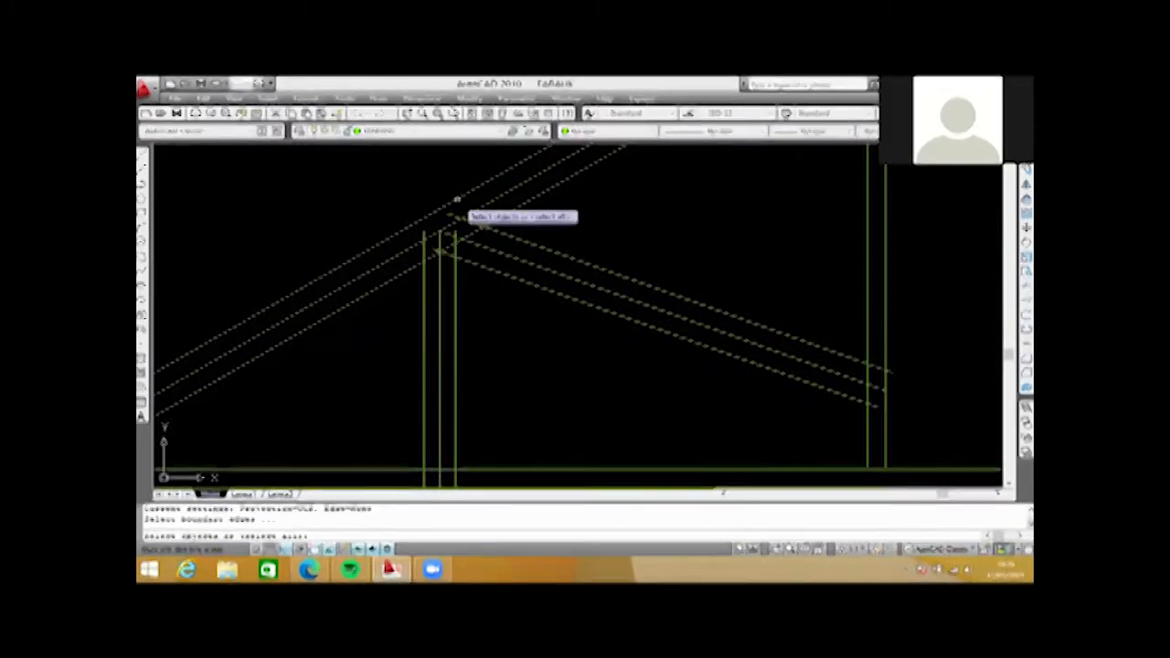
pyautogui.click(459, 198)
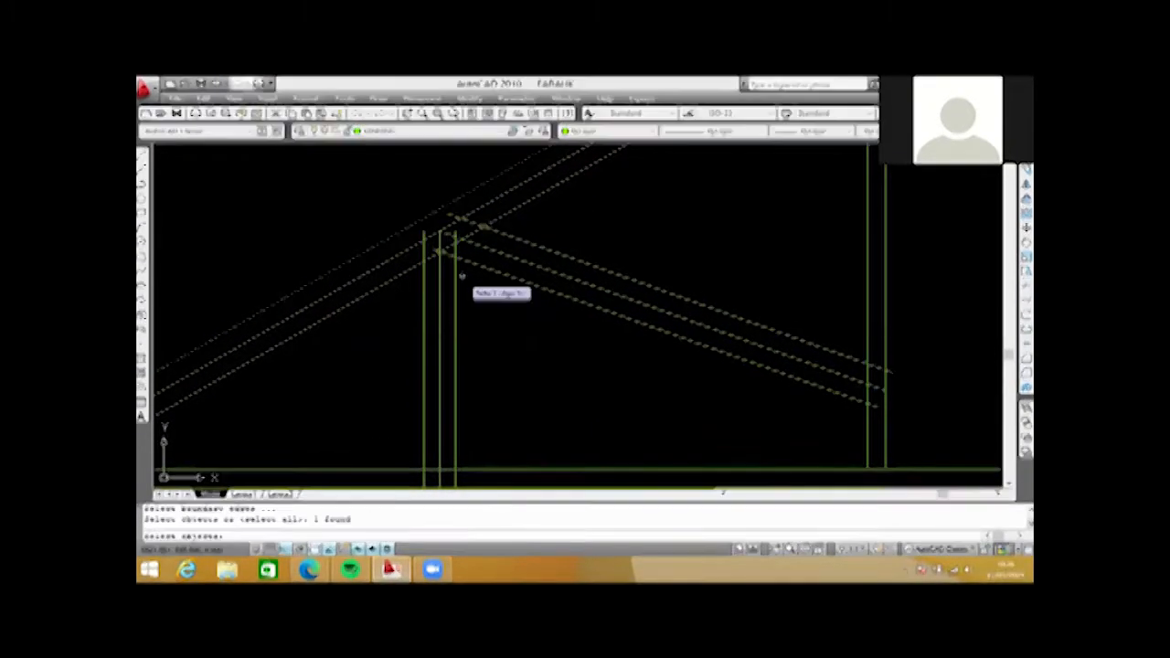
pyautogui.press('Return')
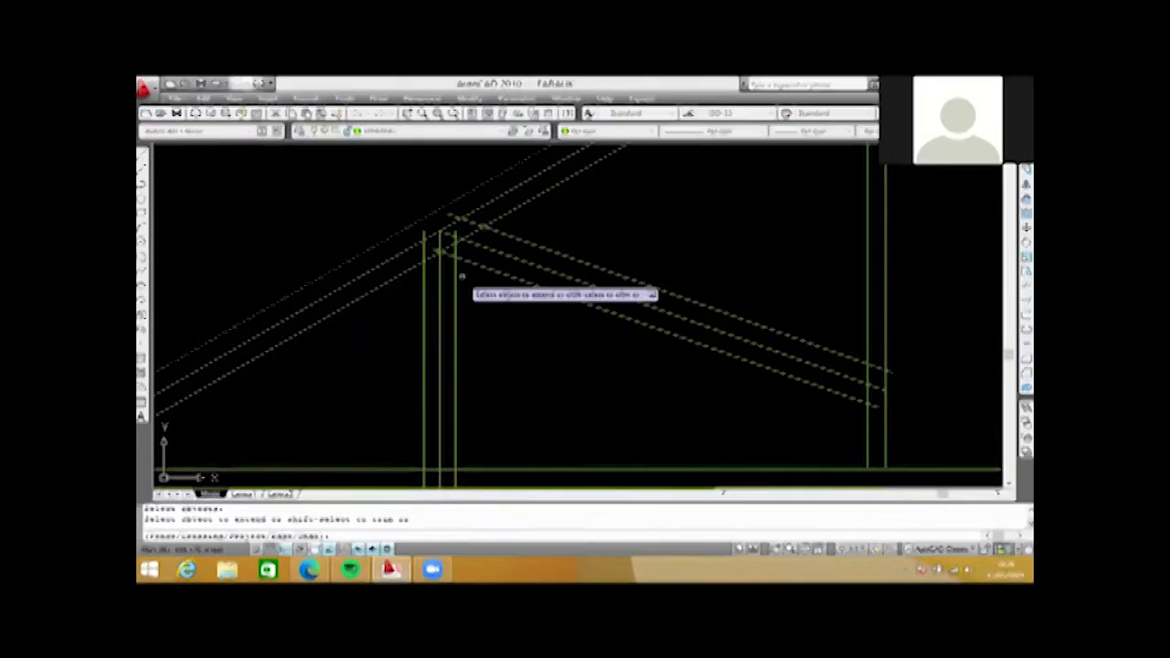
pyautogui.click(460, 277)
pyautogui.click(448, 280)
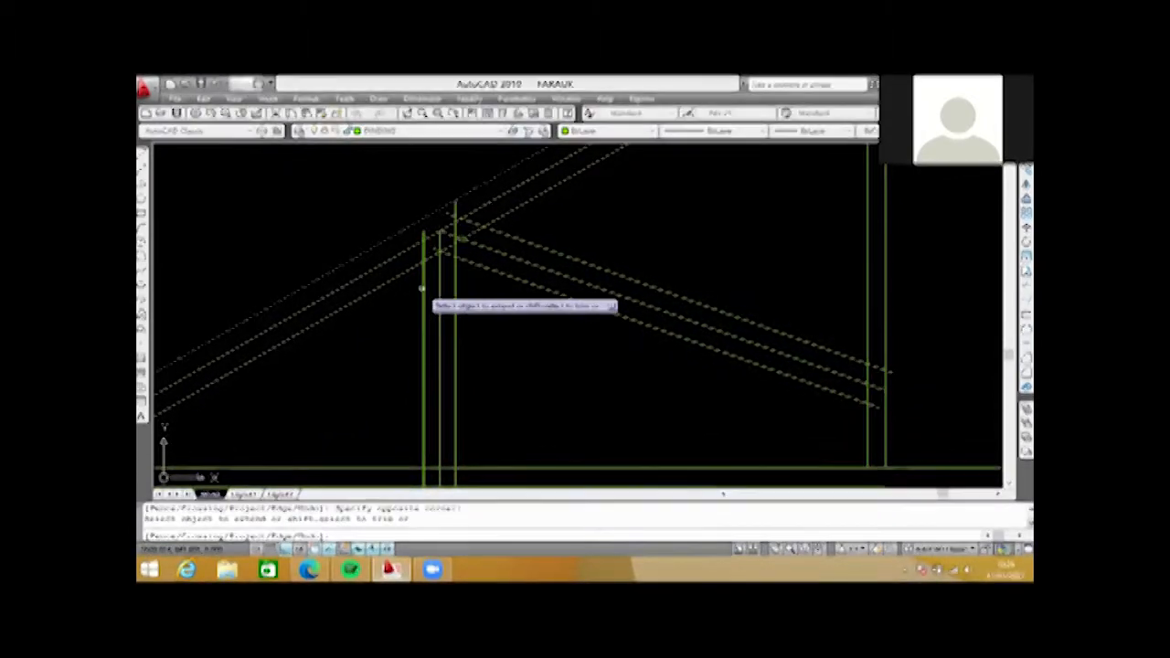
pyautogui.click(425, 277)
pyautogui.click(424, 274)
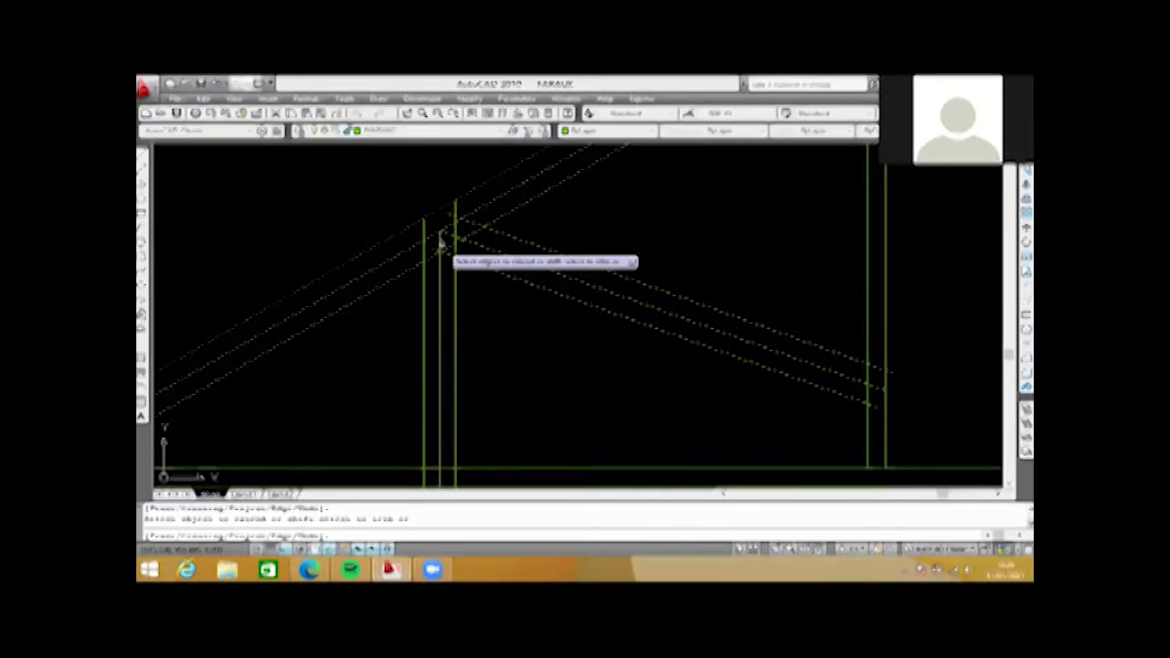
pyautogui.press('Escape')
pyautogui.scroll(-2, 455, 238)
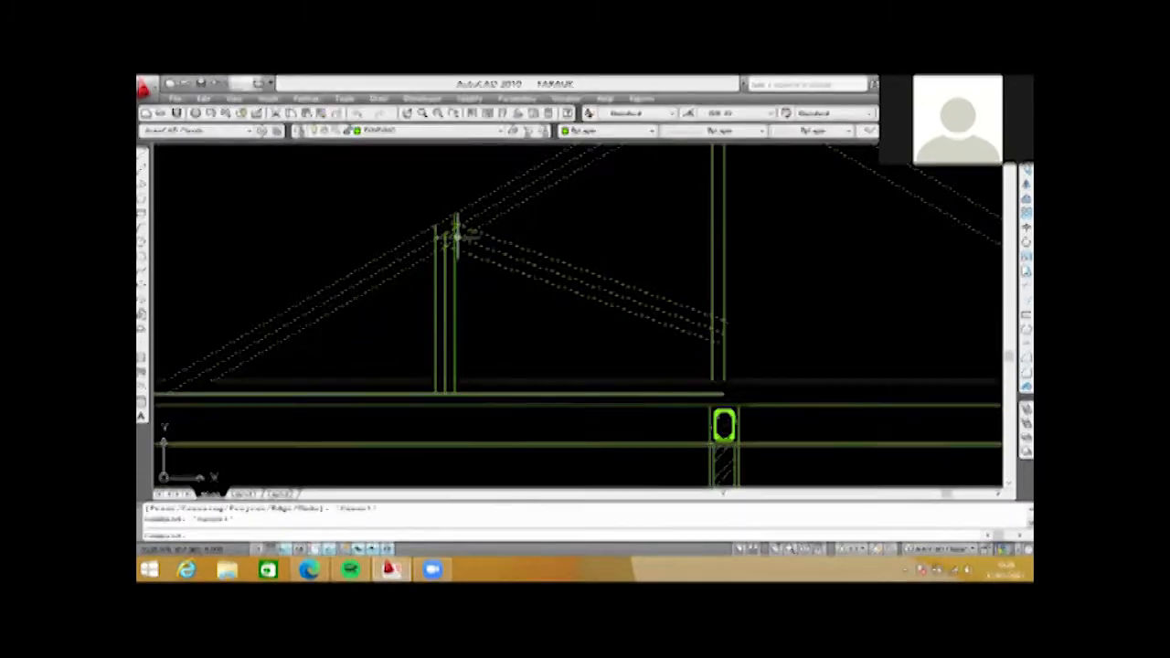
# - Trim the upper ends of the diagonal brace lines where they overrun the left rafter's inner line
pyautogui.scroll(3, 456, 238)
pyautogui.scroll(3, 455, 238)
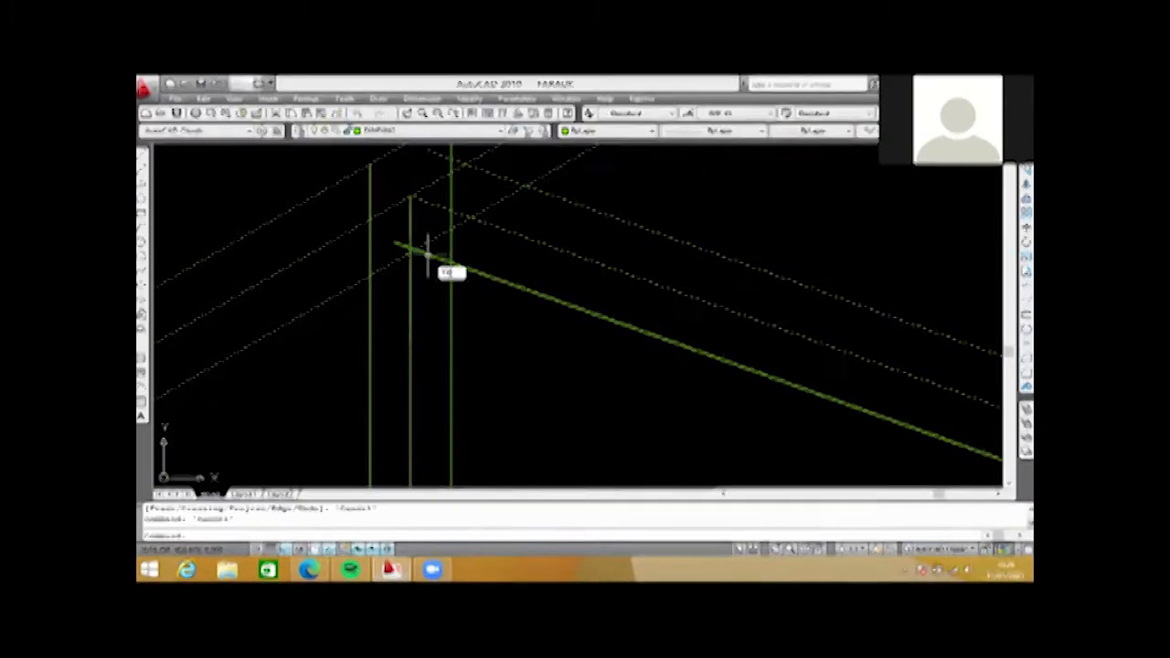
pyautogui.scroll(-1, 428, 256)
pyautogui.write('tr')
pyautogui.press('Return')
pyautogui.press('Return')
pyautogui.scroll(3, 448, 203)
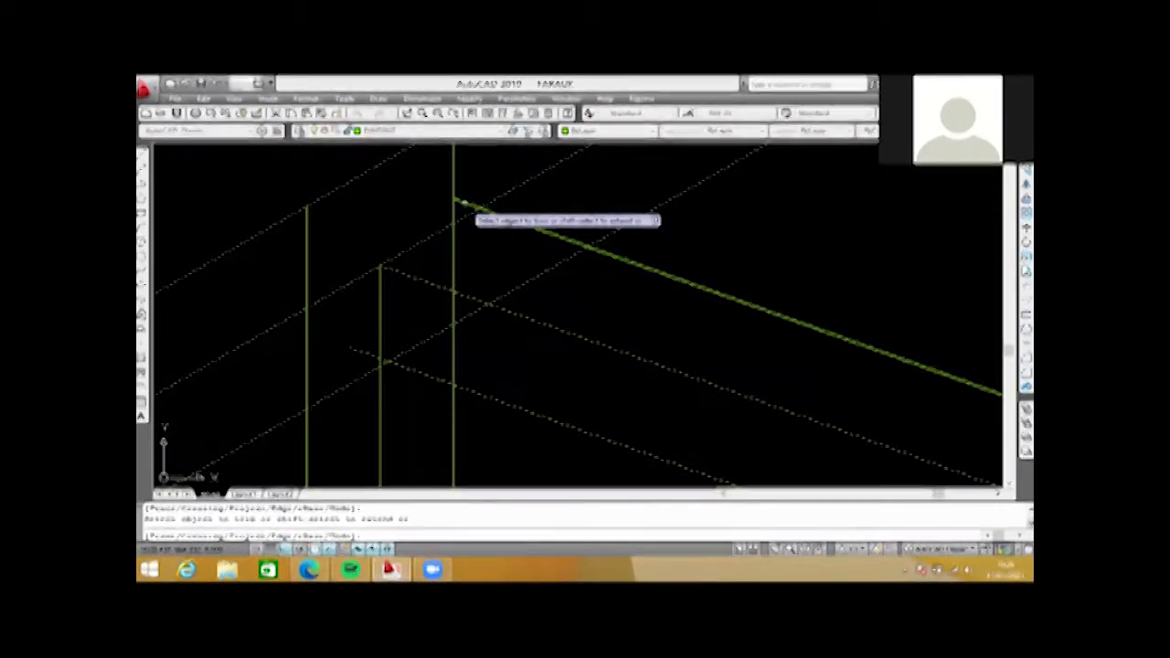
pyautogui.scroll(-2, 457, 247)
pyautogui.scroll(5, 449, 282)
pyautogui.scroll(-4, 457, 270)
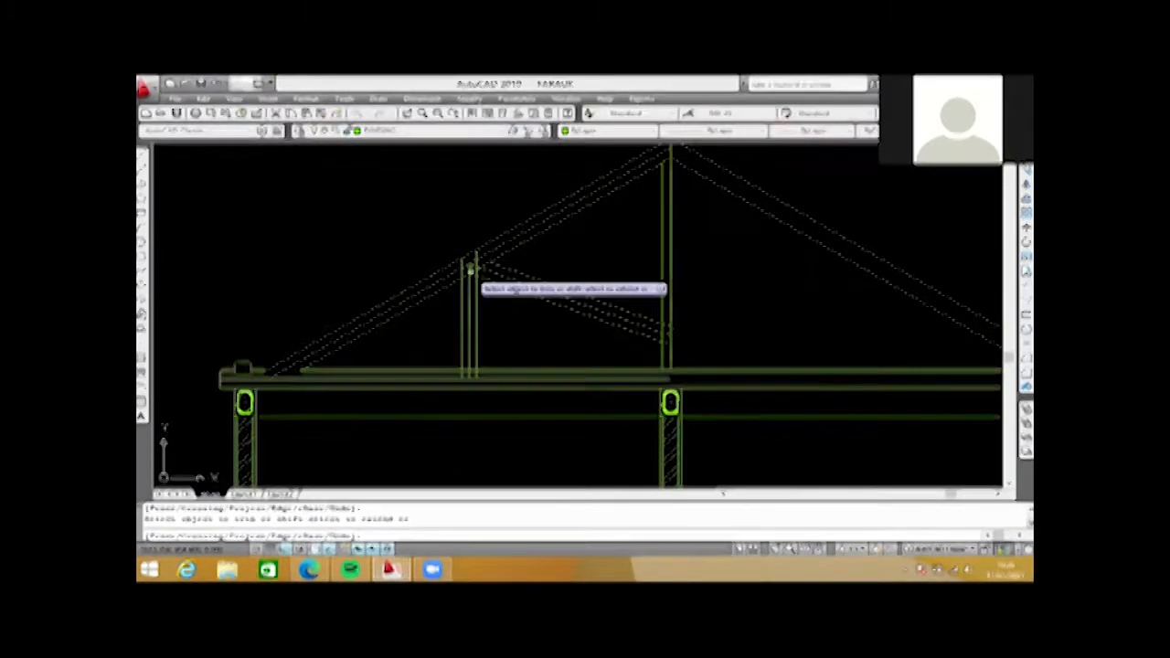
pyautogui.scroll(-2, 493, 263)
pyautogui.press('Escape')
# - Match the properties of the brace's middle line and the tie beam's middle line to the faint dotted centreline style
pyautogui.scroll(3, 503, 263)
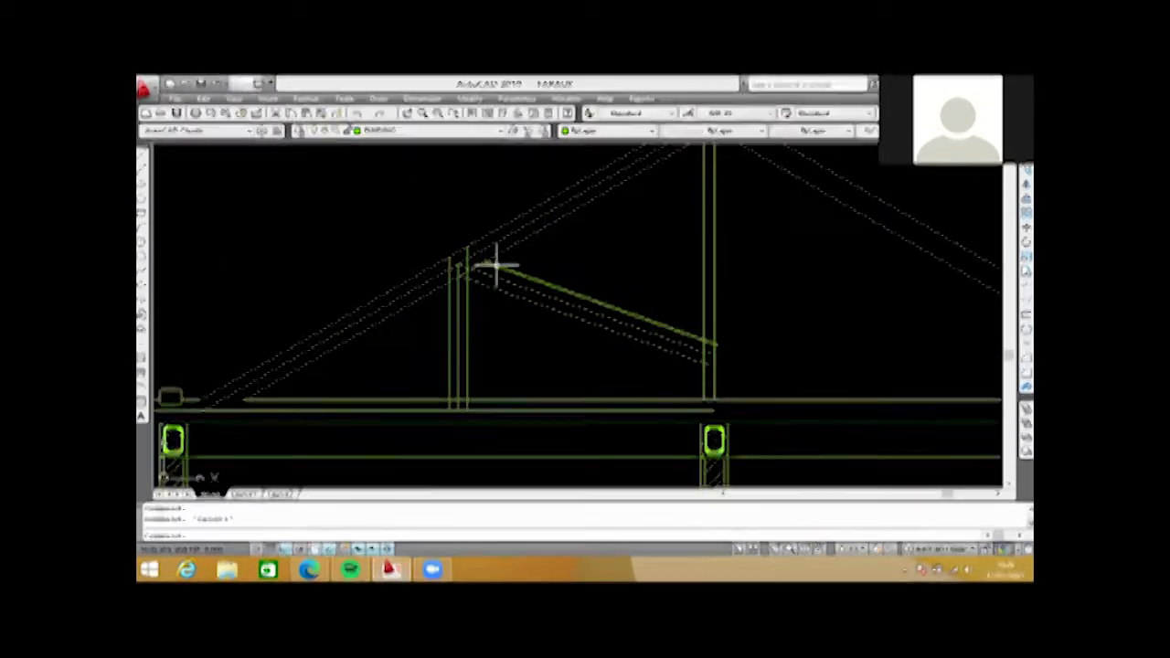
pyautogui.scroll(-4, 492, 256)
pyautogui.scroll(2, 489, 259)
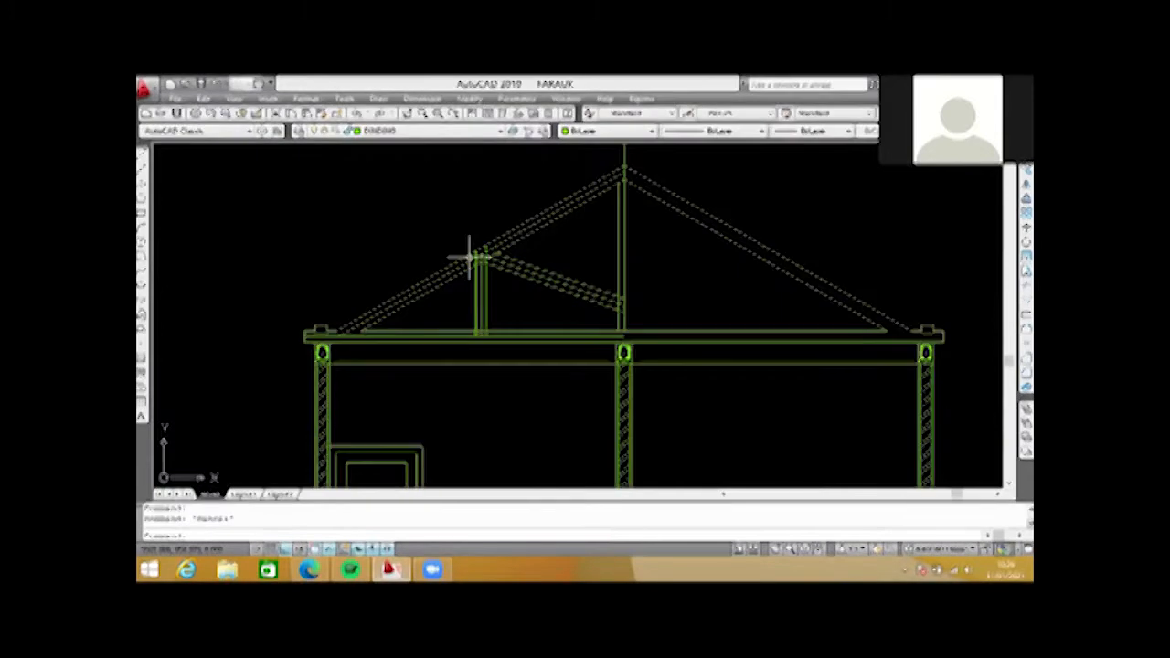
pyautogui.scroll(3, 473, 254)
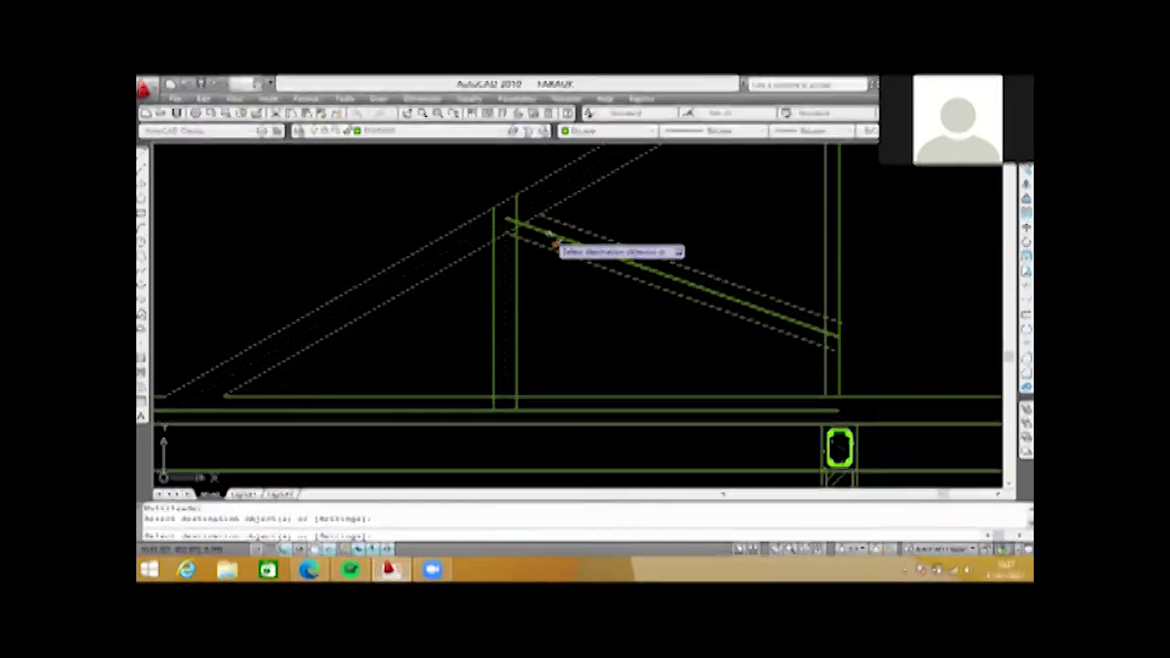
pyautogui.click(553, 410)
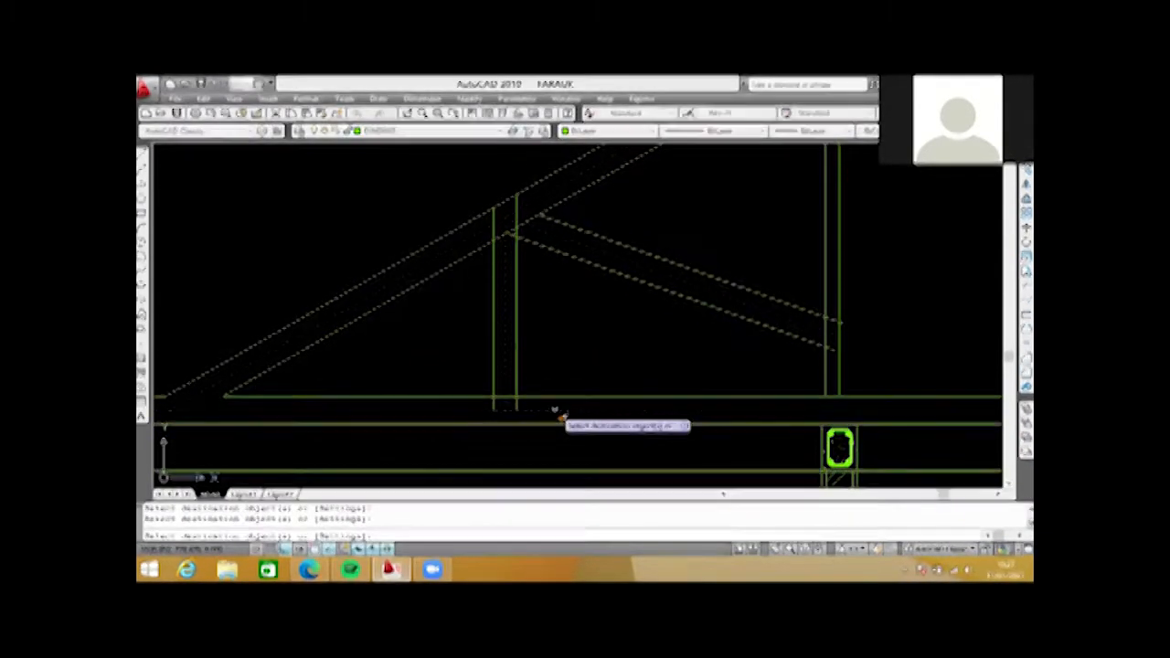
pyautogui.press('Escape')
pyautogui.scroll(-5, 575, 295)
pyautogui.scroll(4, 580, 301)
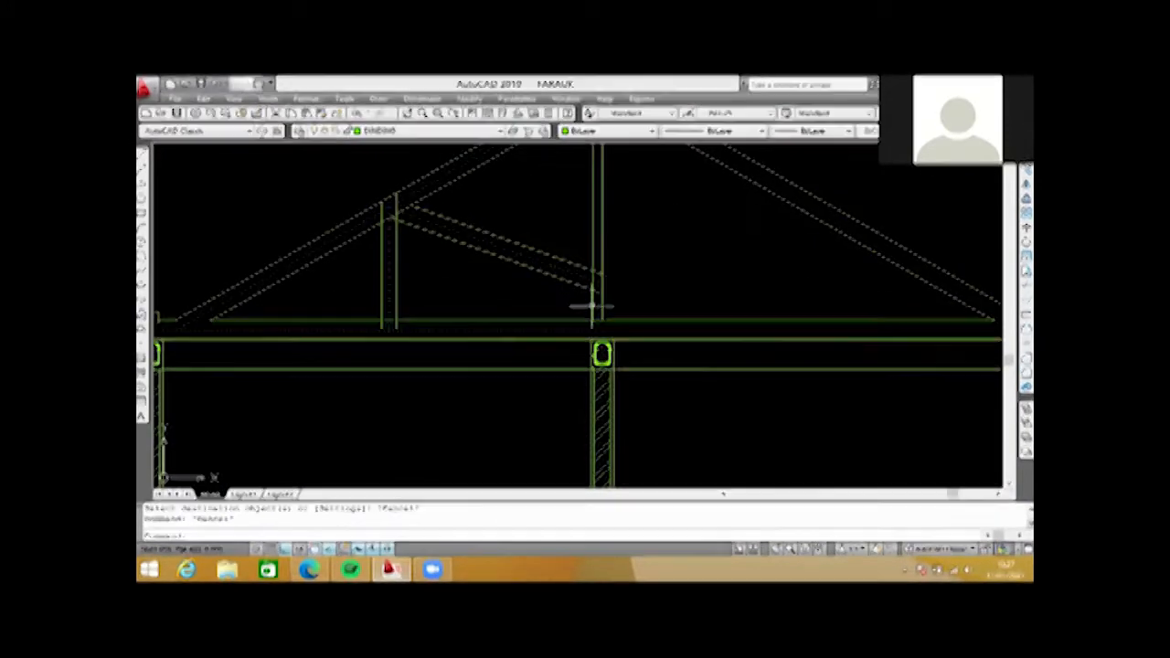
# - Trim the lower ends of the two brace edge lines at the king post's left edge
pyautogui.scroll(5, 600, 278)
pyautogui.write('tr')
pyautogui.press('Return')
pyautogui.press('Return')
pyautogui.scroll(2, 609, 252)
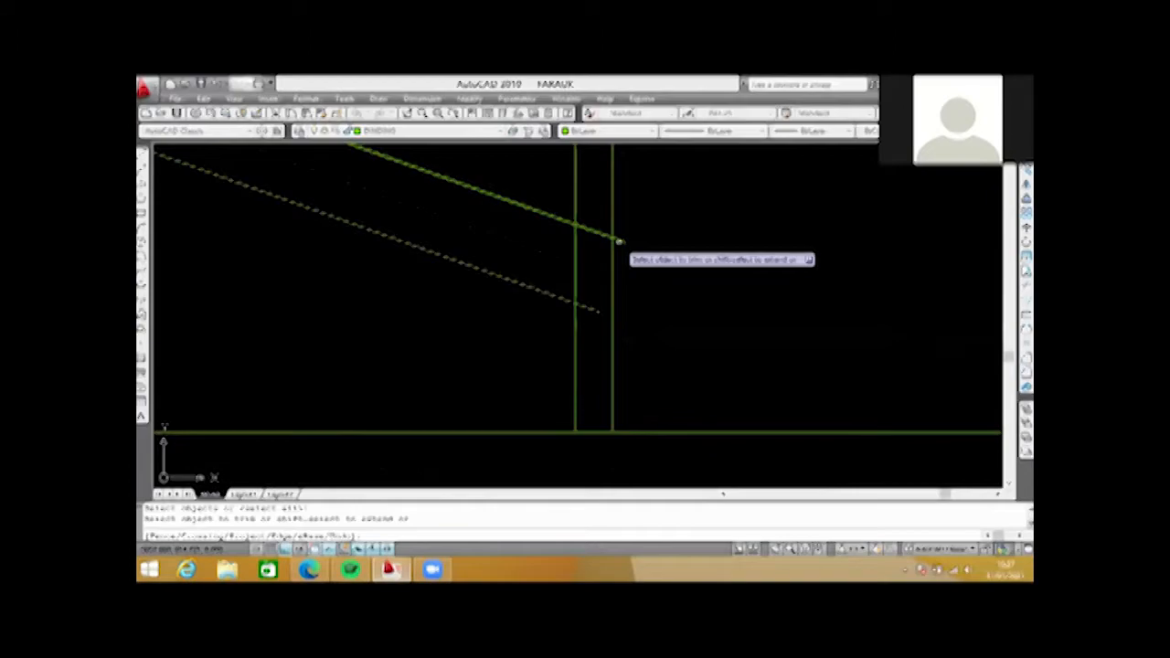
pyautogui.click(619, 241)
pyautogui.click(596, 309)
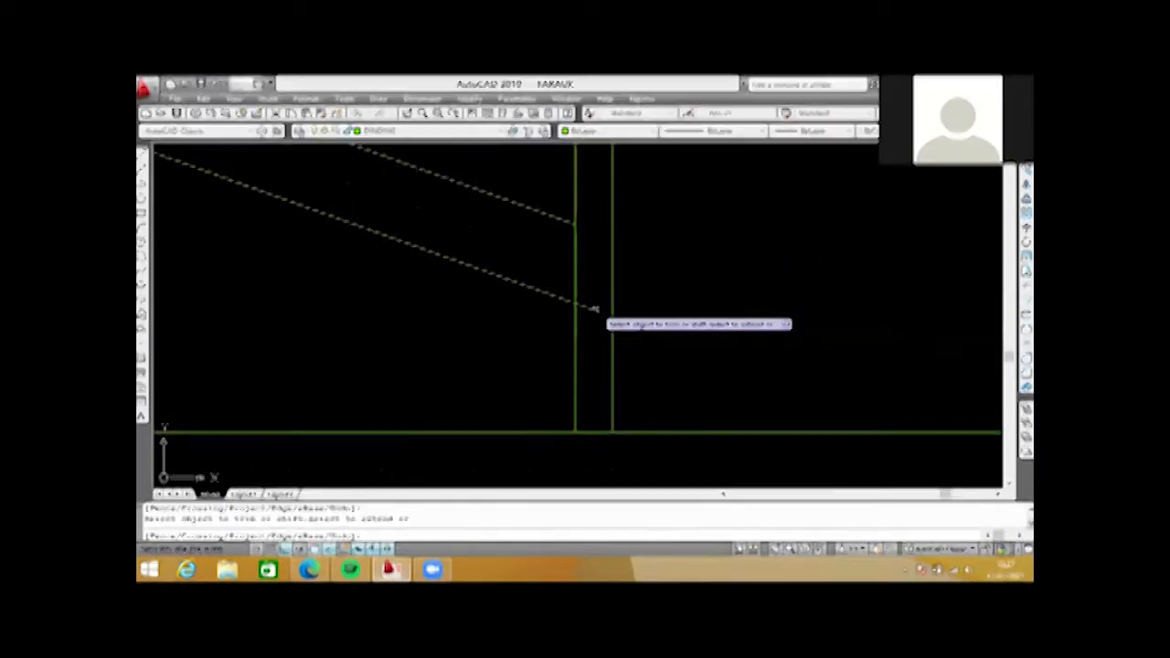
pyautogui.press('Escape')
pyautogui.press('Escape')
pyautogui.scroll(-4, 596, 312)
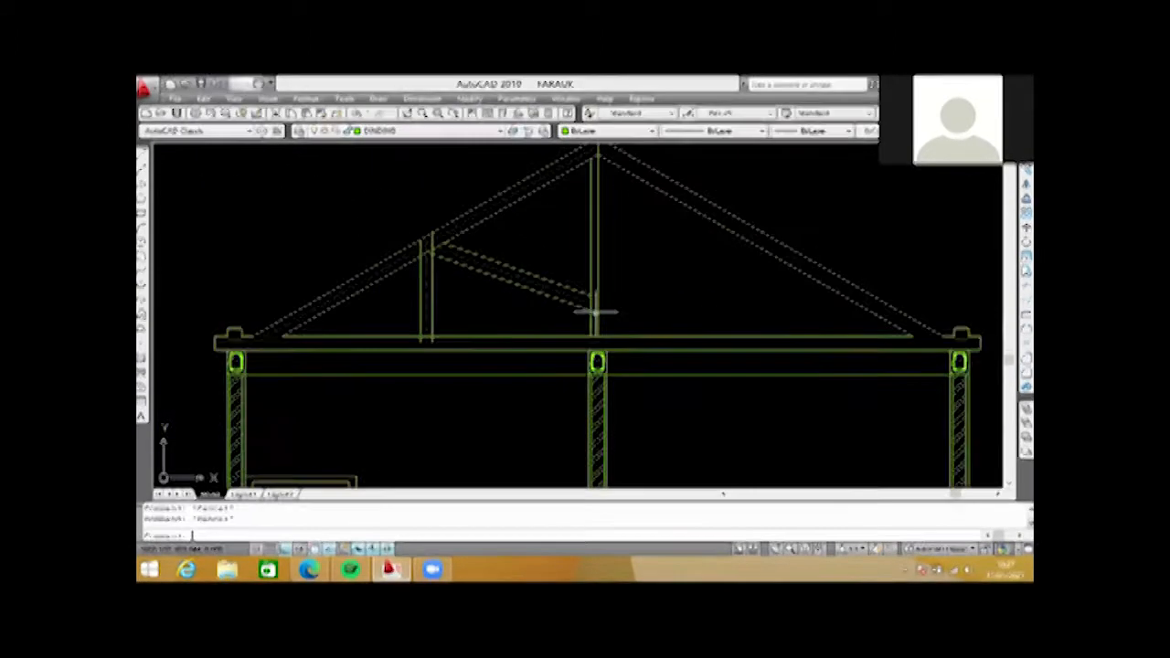
pyautogui.scroll(1, 576, 298)
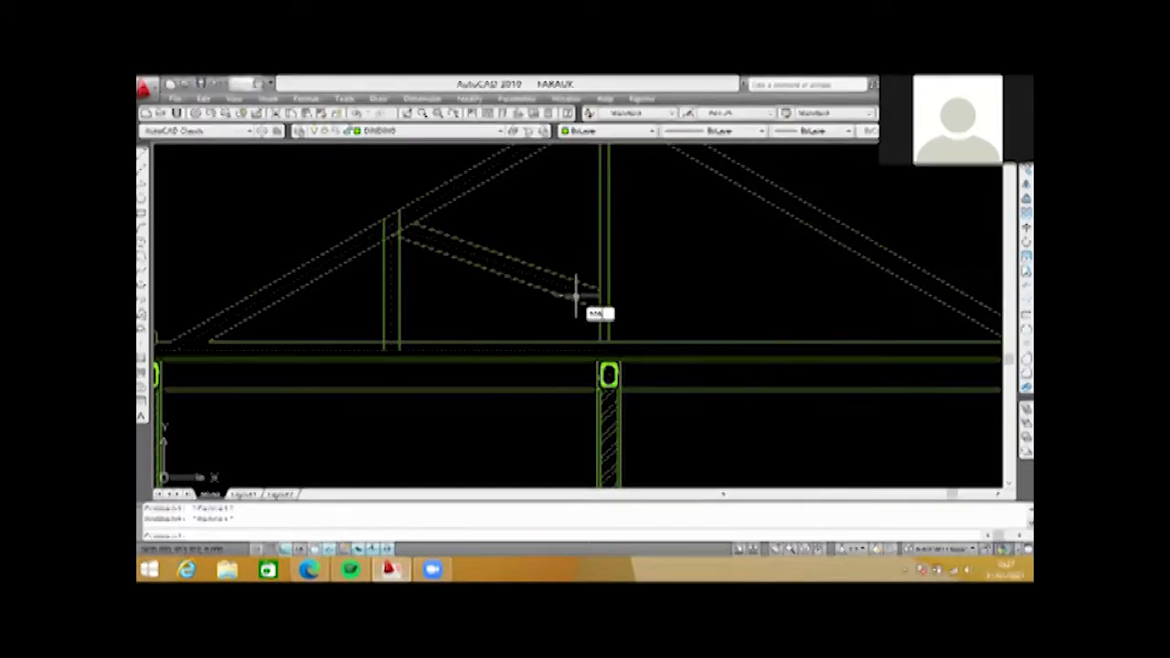
pyautogui.press('Return')
pyautogui.scroll(2, 576, 297)
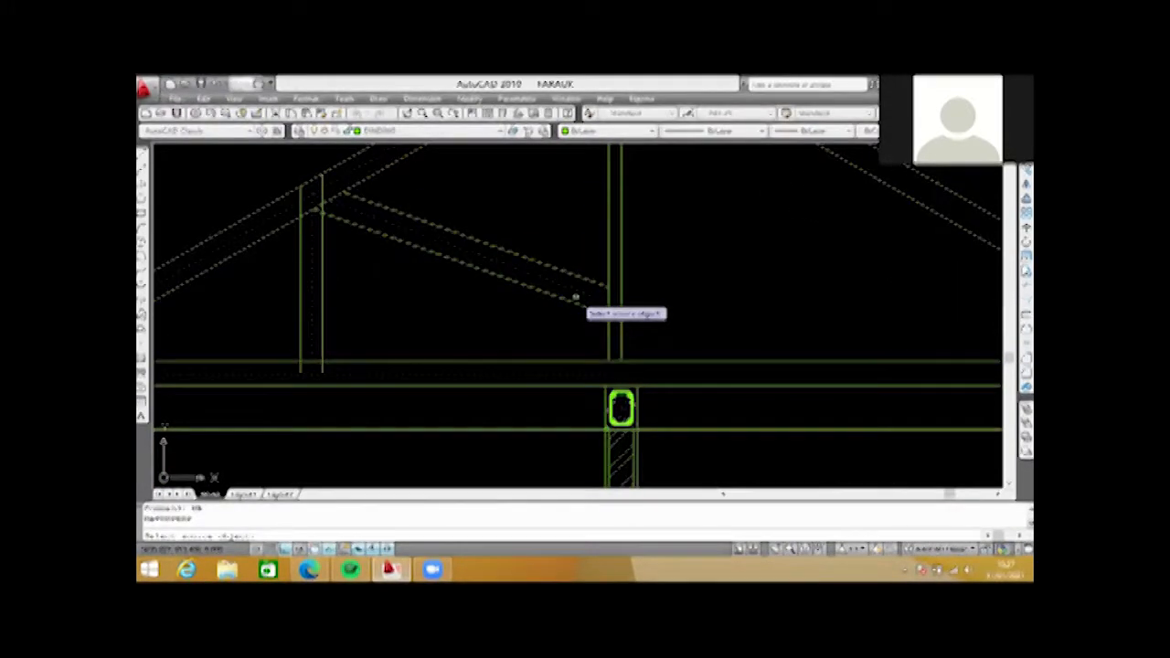
pyautogui.click(618, 262)
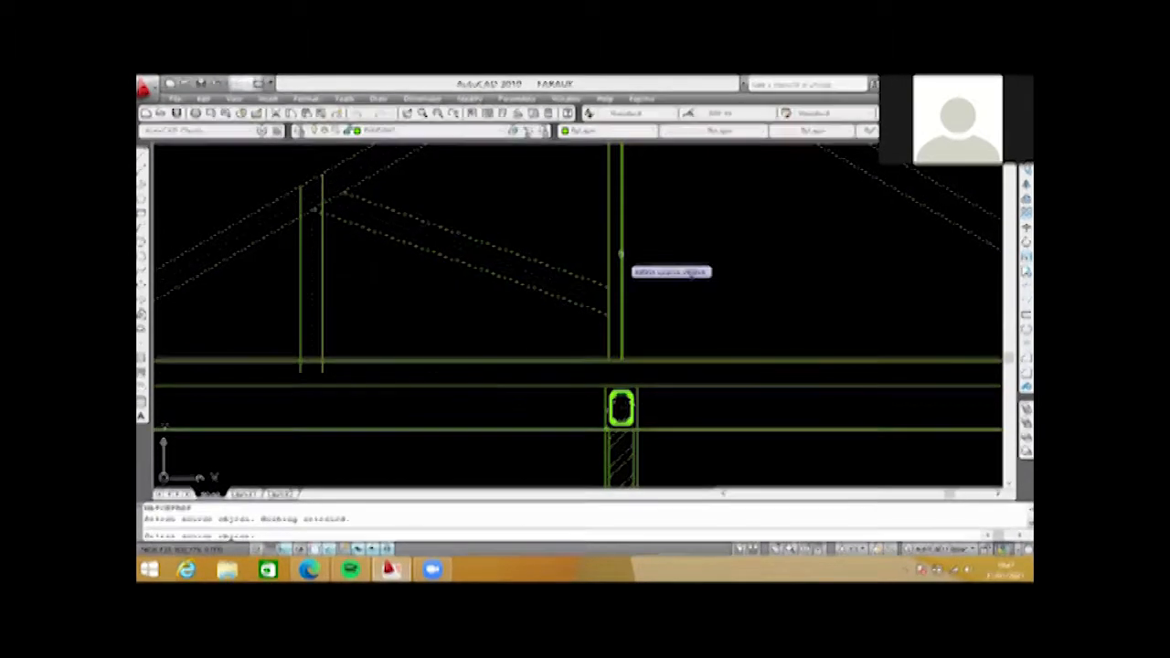
pyautogui.click(620, 255)
pyautogui.press('Escape')
# - Try erasing the king post's right vertical line, and undo the deletion
pyautogui.scroll(3, 621, 329)
pyautogui.click(620, 318)
pyautogui.write('e')
pyautogui.press('Return')
pyautogui.scroll(-3, 619, 317)
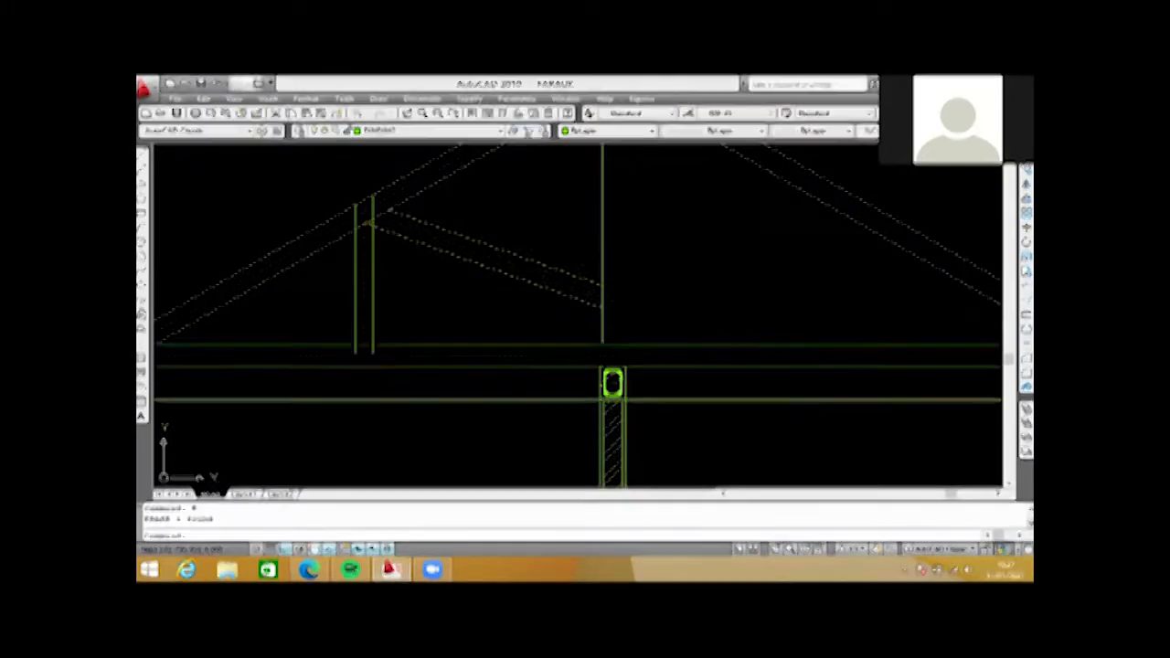
pyautogui.scroll(4, 613, 321)
pyautogui.hotkey('ctrl', 'z')
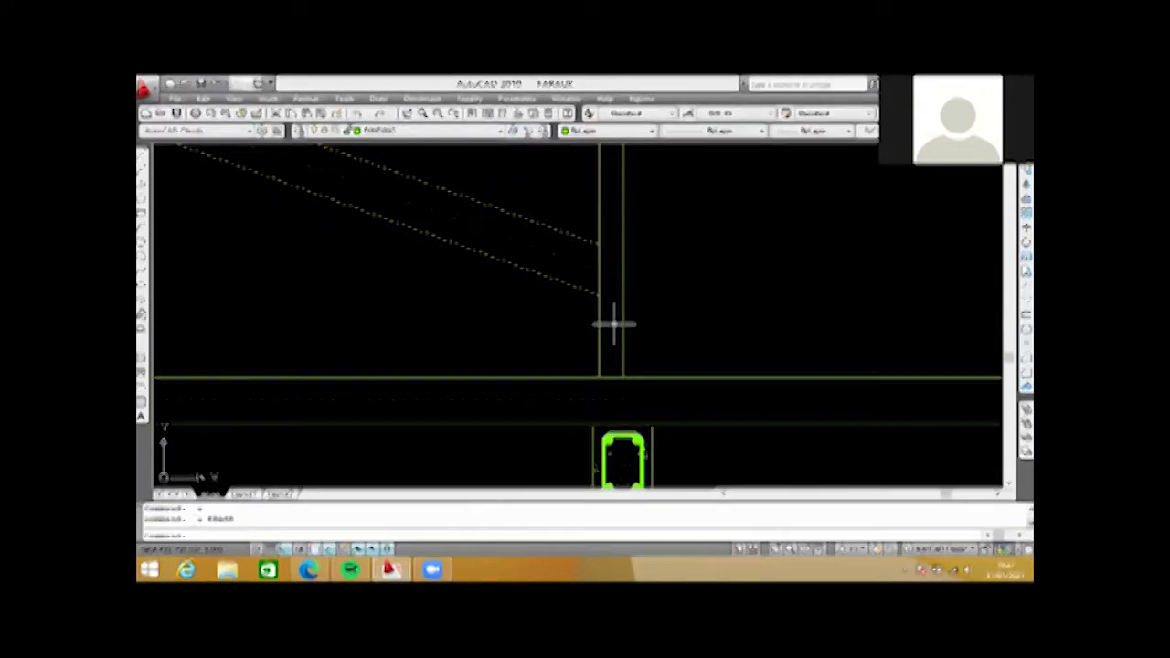
# - Match the properties of the vertical line on the king post's axis to the truss's faint dotted centreline style
pyautogui.write('ma')
pyautogui.press('Return')
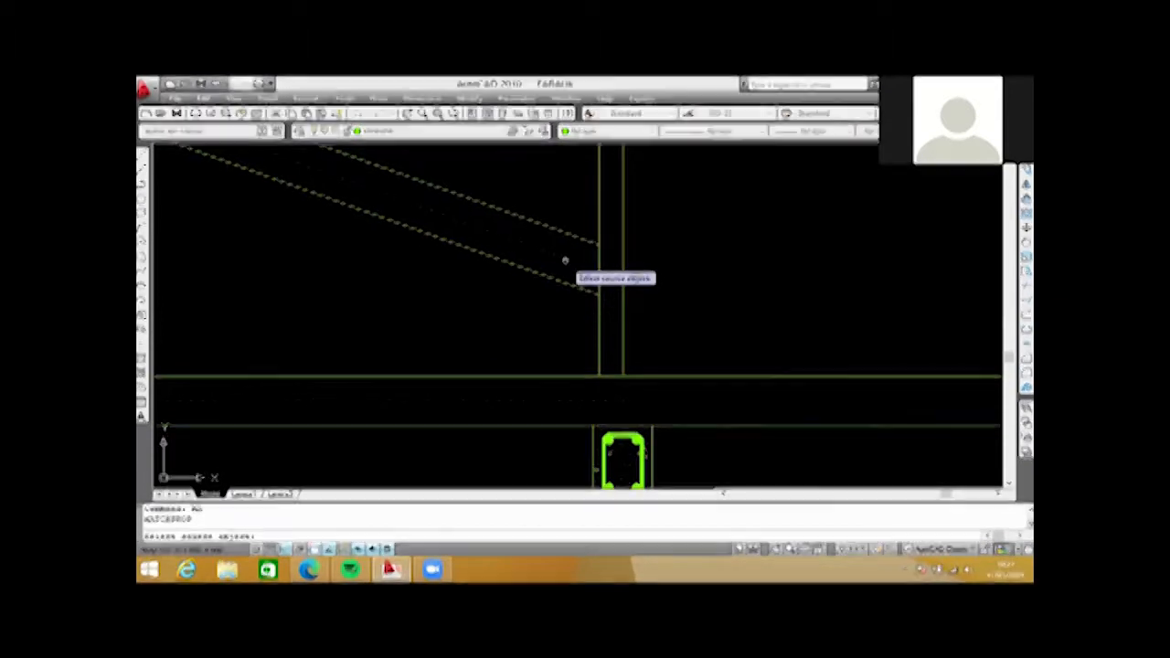
pyautogui.click(599, 260)
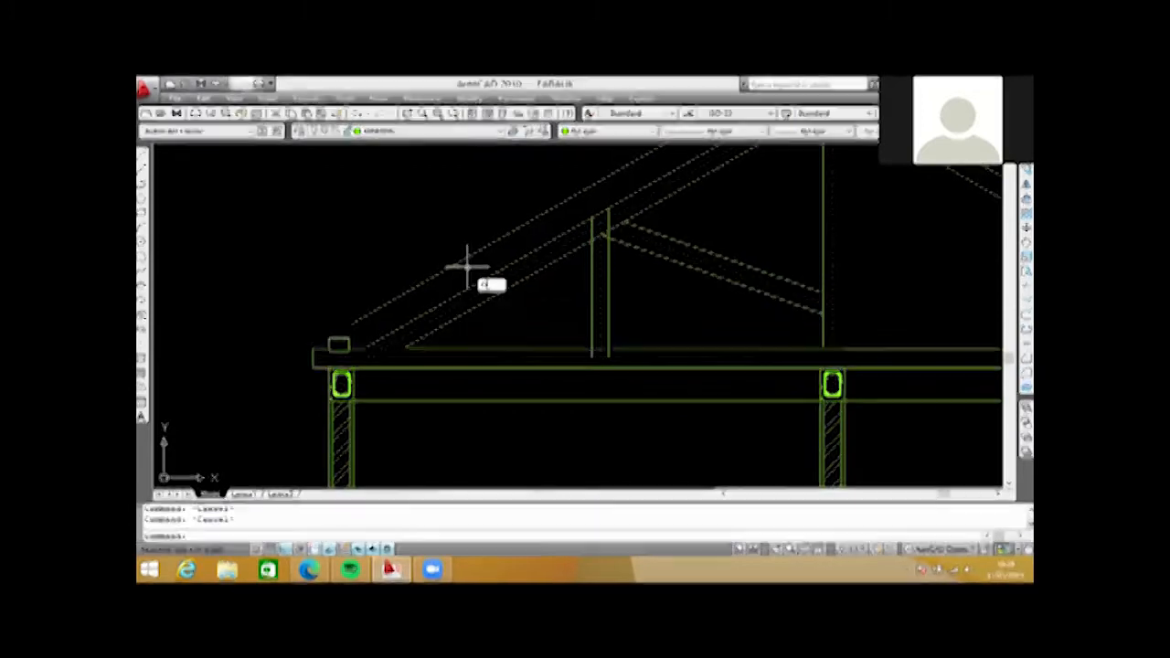
pyautogui.press('Return')
pyautogui.press('Escape')
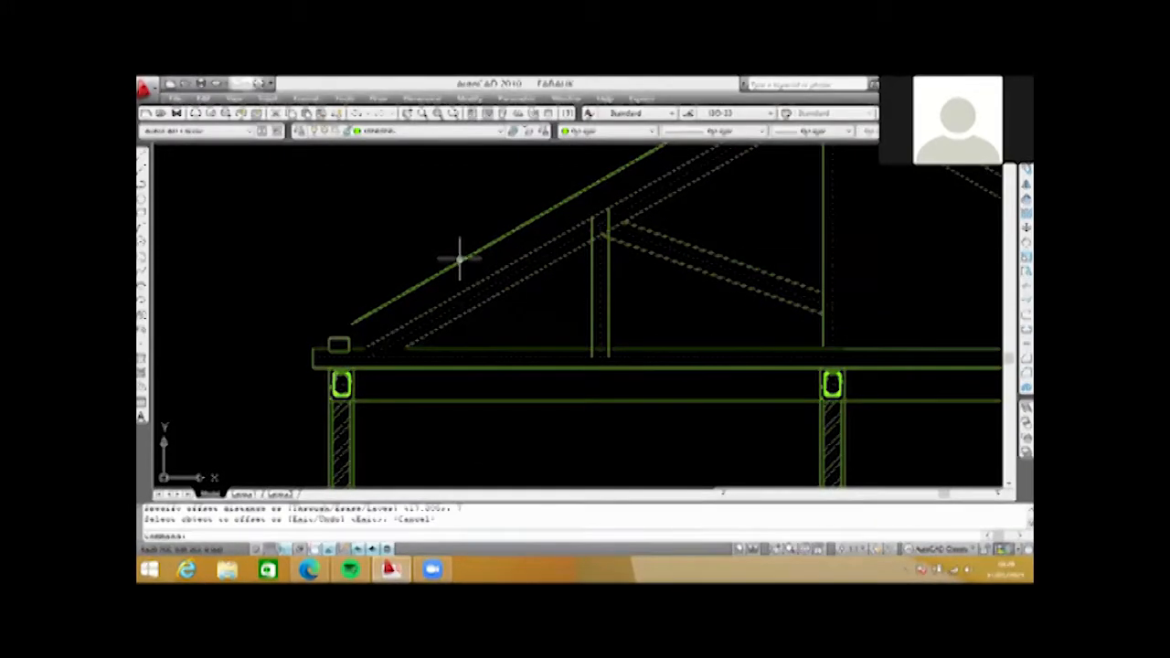
pyautogui.press('Return')
pyautogui.press('Return')
pyautogui.press('Return')
pyautogui.press('Escape')
# - Offset the sloping line above the left rafter to give the roof covering its thickness
pyautogui.press('Return')
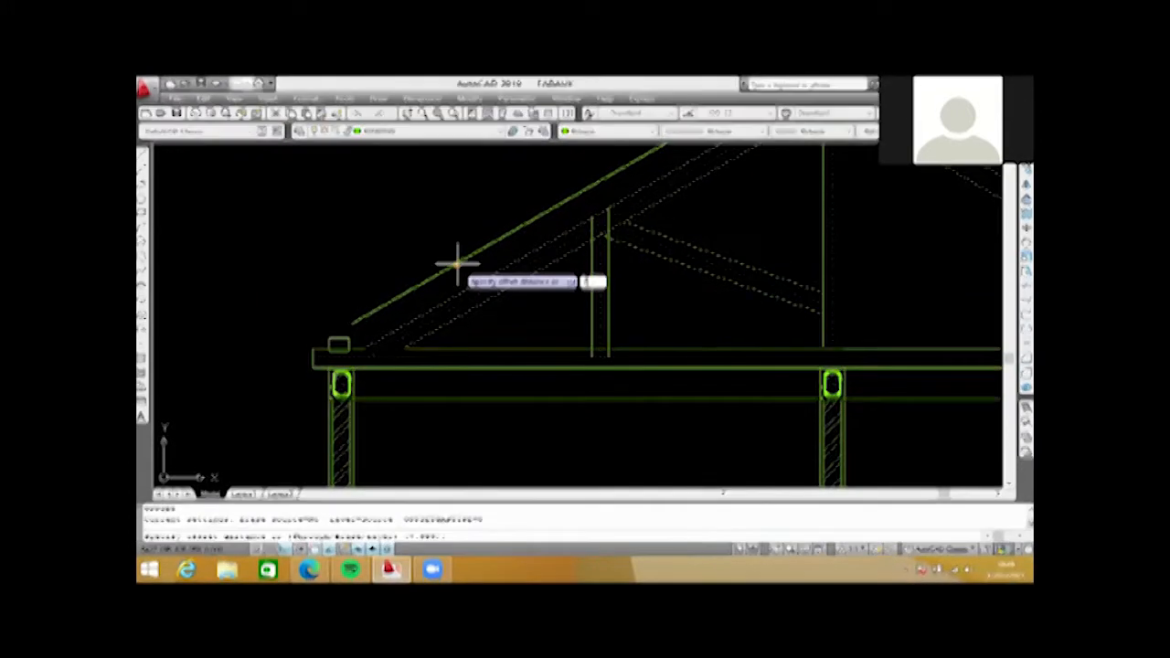
pyautogui.scroll(-5, 462, 259)
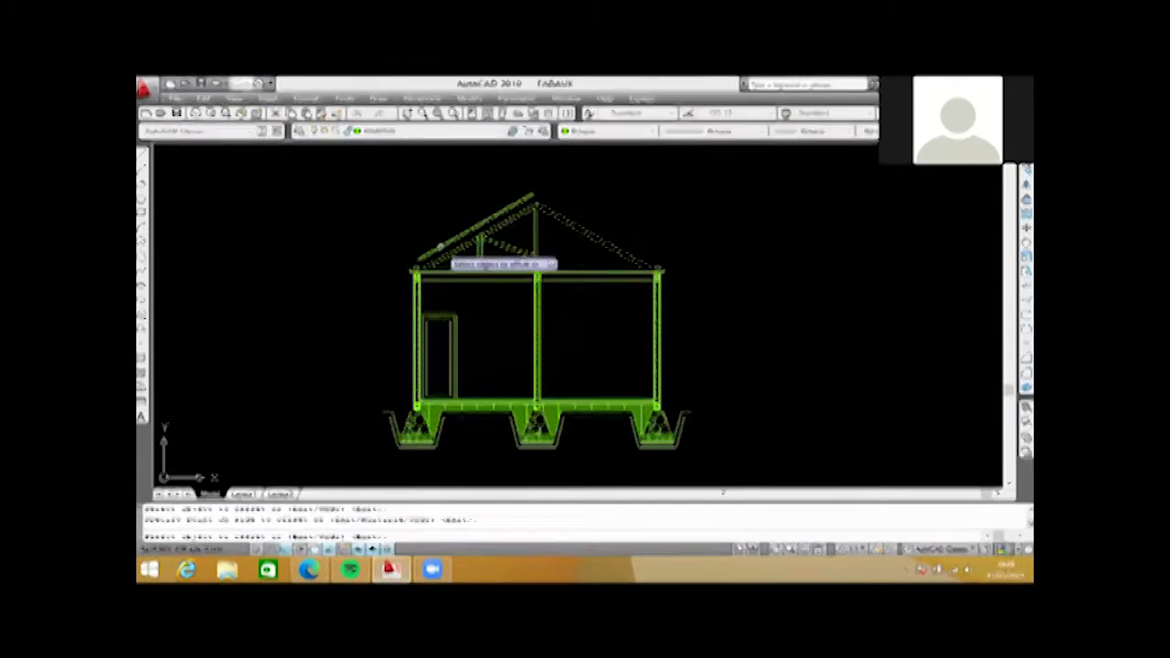
pyautogui.scroll(2, 466, 261)
pyautogui.press('Escape')
pyautogui.press('Escape')
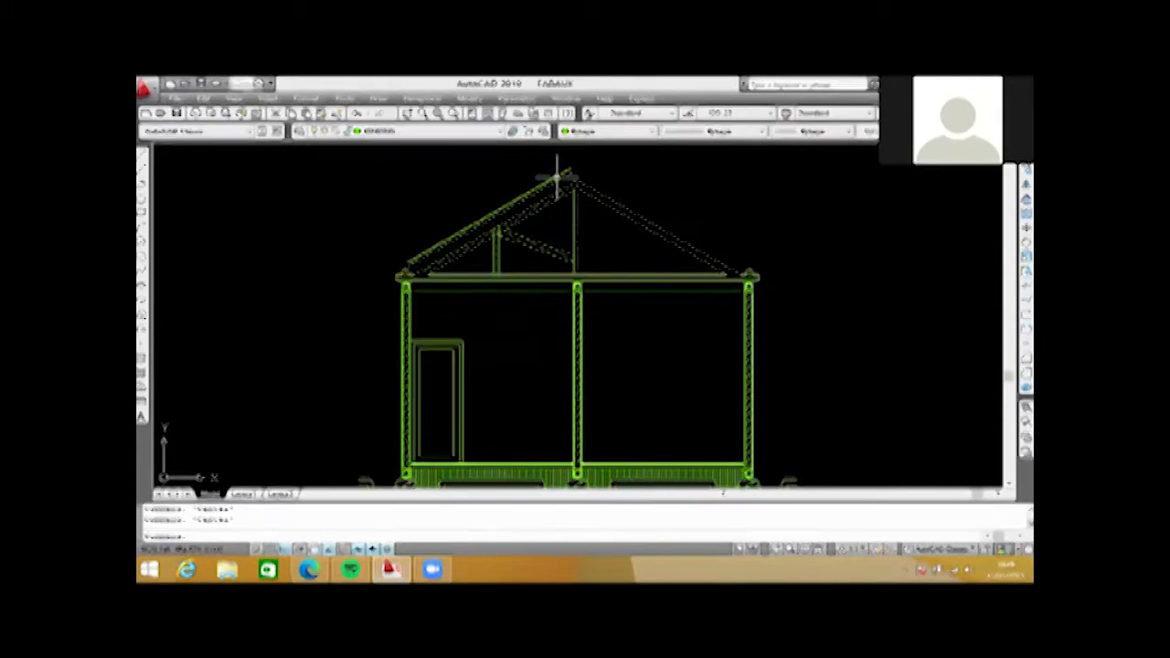
# - Examine the left eaves of the cross-section, where the tie beam, ring beam and wall meet
pyautogui.scroll(-2, 549, 187)
pyautogui.scroll(6, 519, 275)
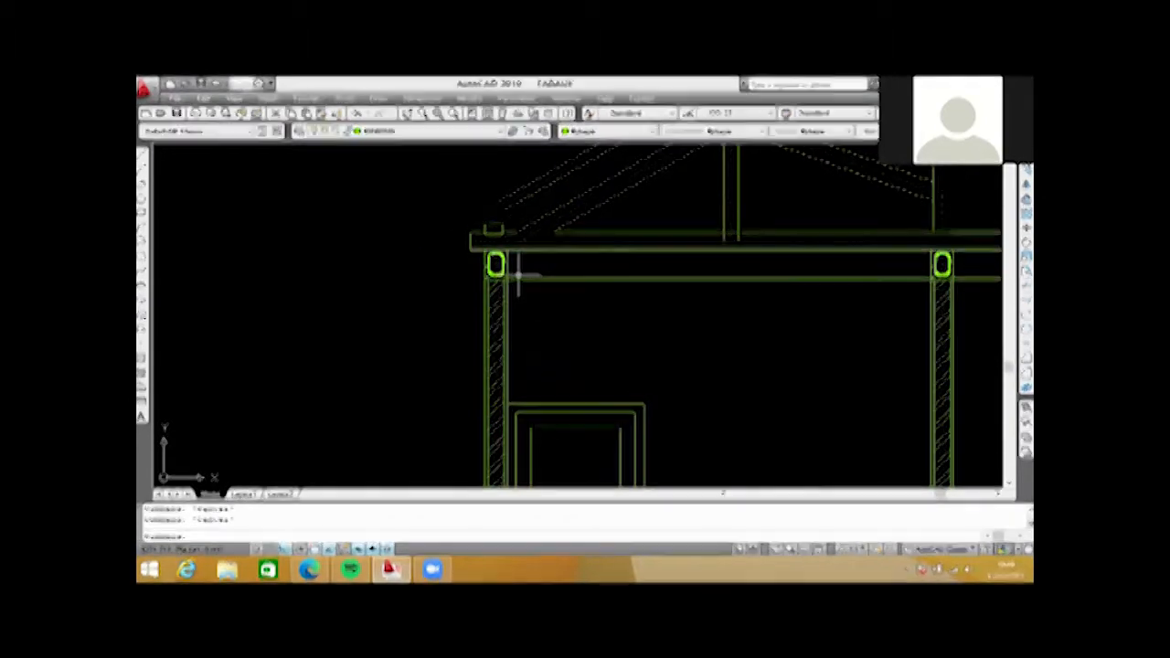
pyautogui.scroll(-1, 516, 261)
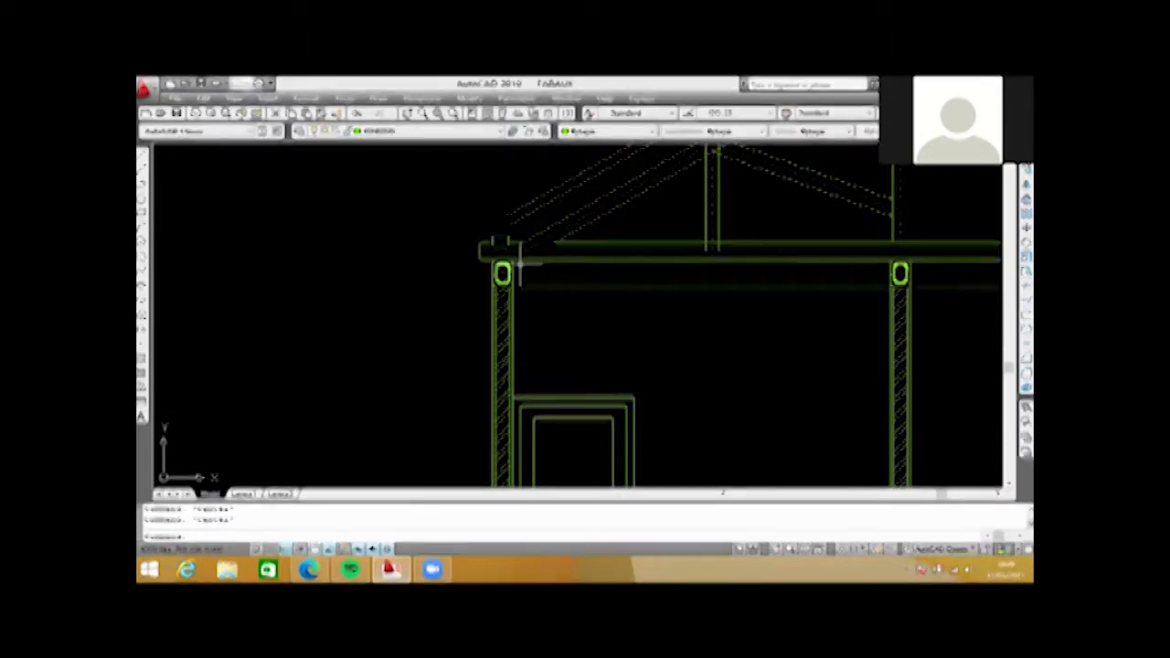
pyautogui.scroll(3, 526, 259)
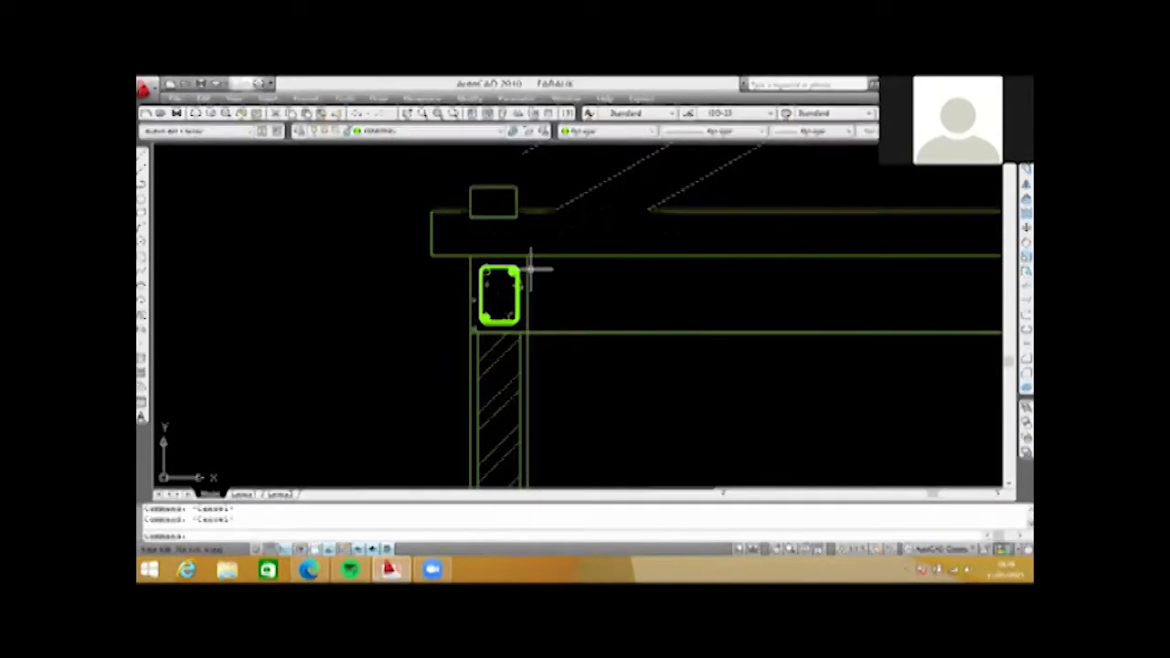
pyautogui.scroll(2, 530, 270)
pyautogui.scroll(-3, 530, 261)
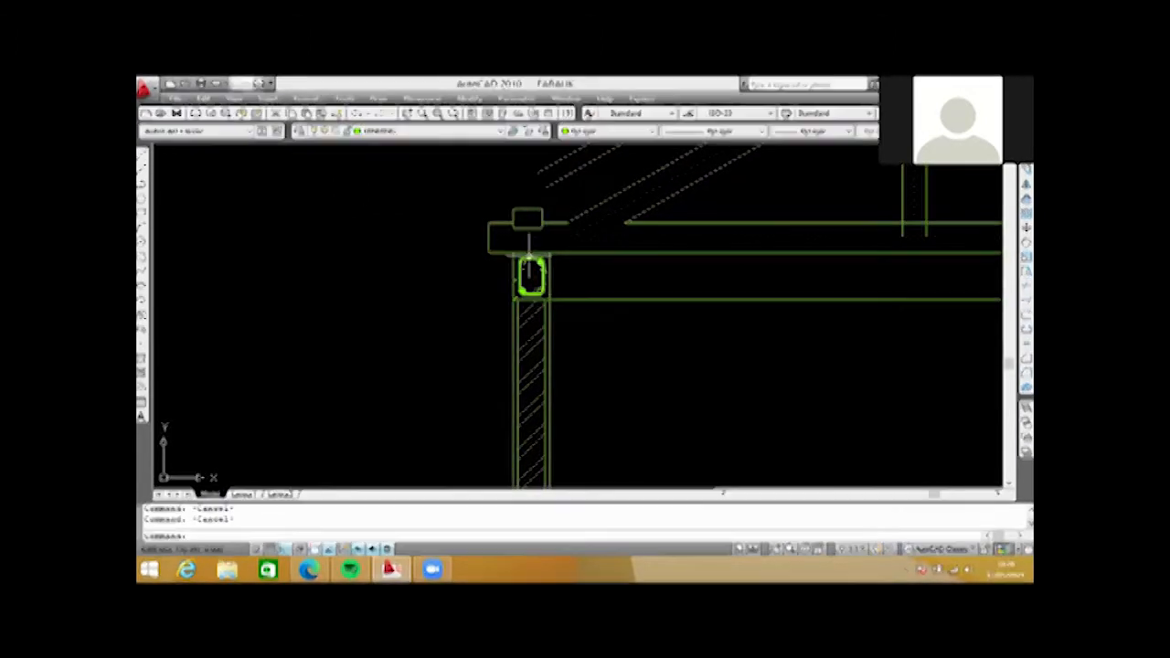
pyautogui.scroll(3, 530, 265)
pyautogui.scroll(-3, 532, 272)
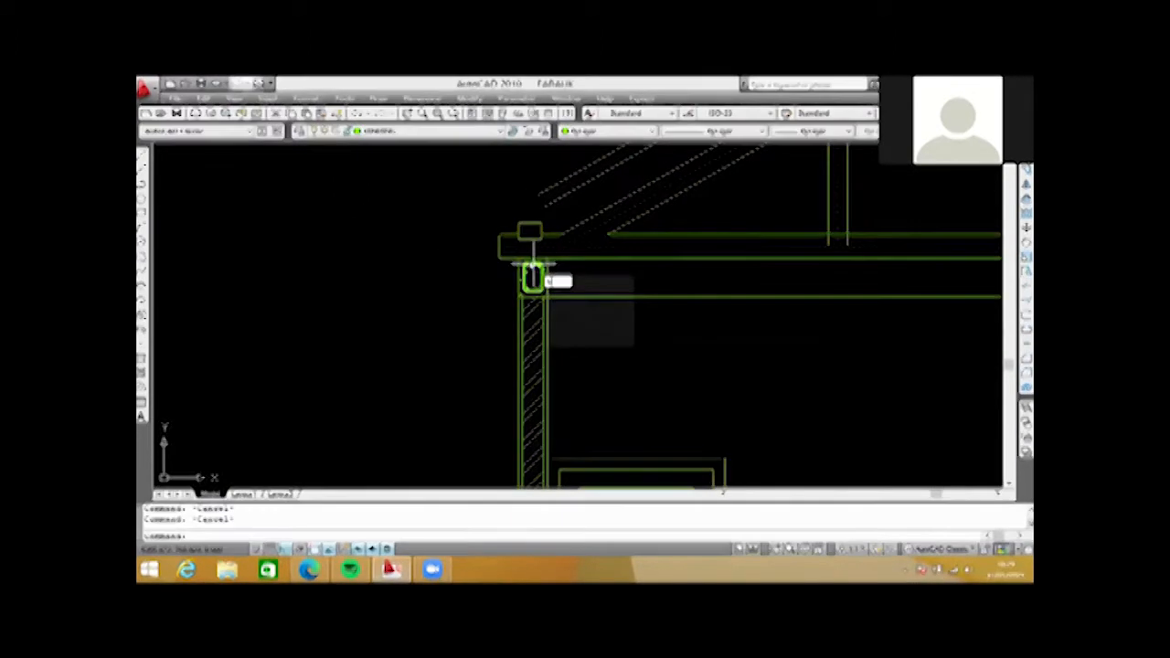
# - Draw a horizontal guide line outward from the midpoint of the left ring beam's top edge
pyautogui.scroll(3, 532, 276)
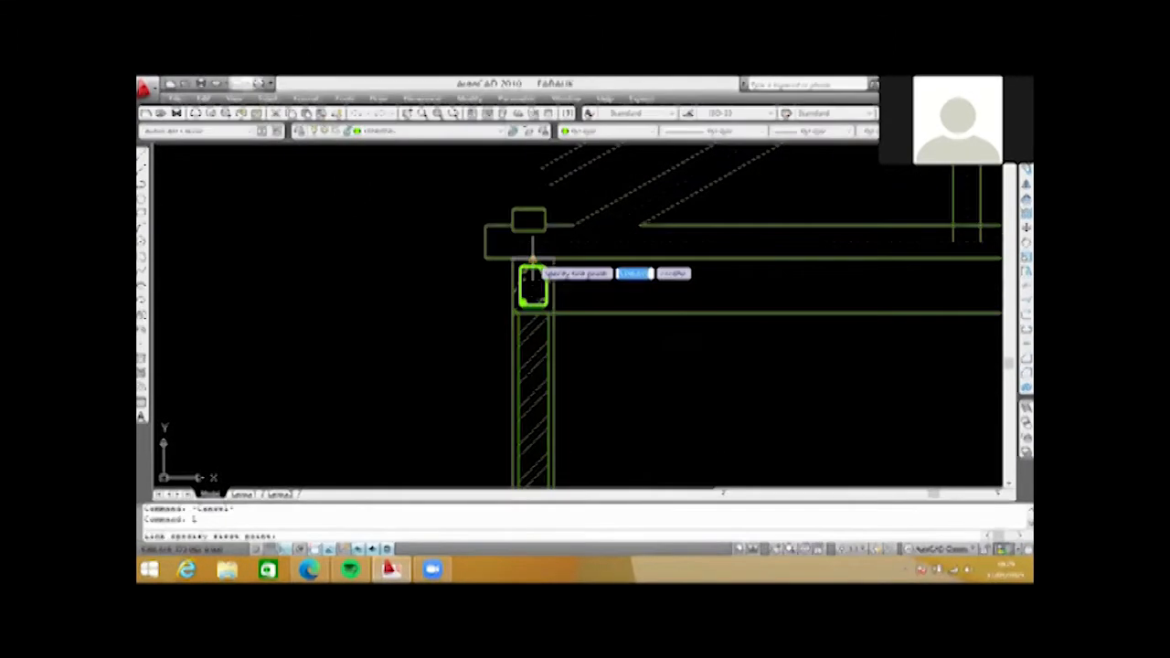
pyautogui.scroll(-2, 532, 263)
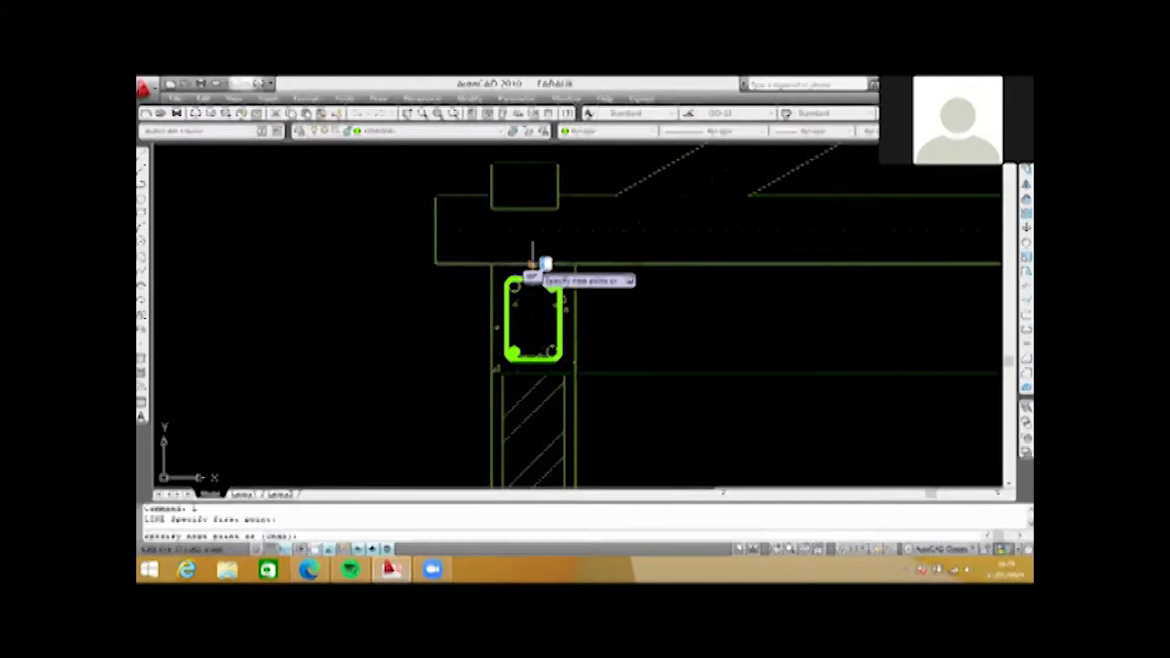
pyautogui.scroll(-3, 535, 266)
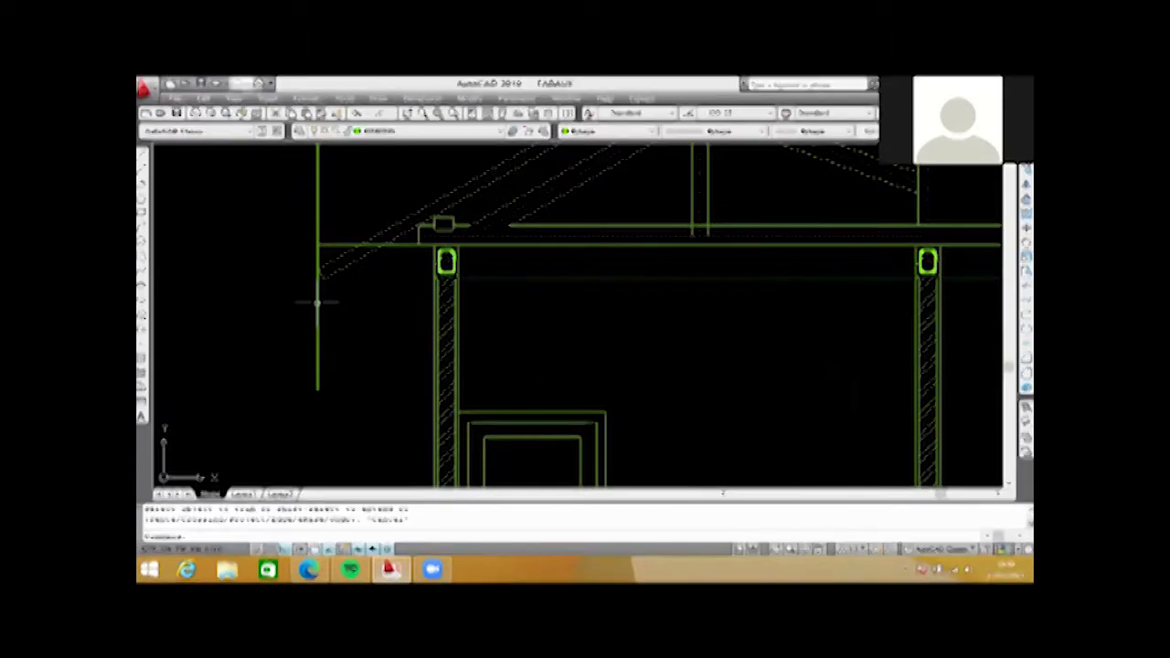
# - Erase the vertical and horizontal guide lines at the left eaves
pyautogui.click(317, 302)
pyautogui.press('Delete')
pyautogui.scroll(4, 387, 244)
pyautogui.click(396, 244)
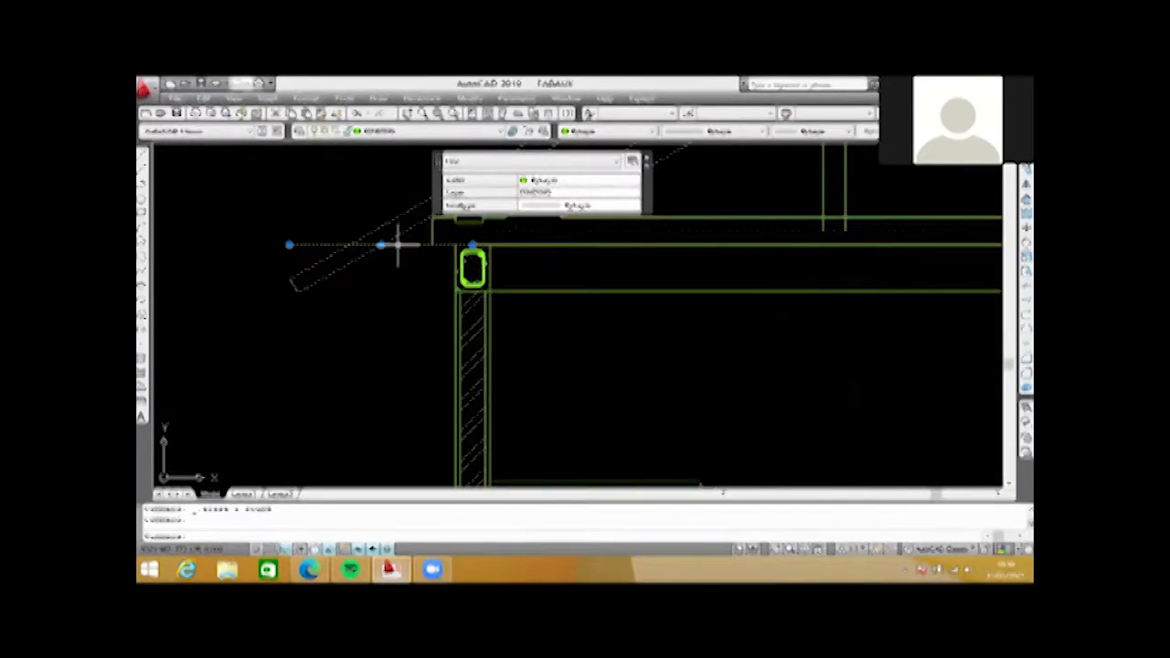
pyautogui.press('Delete')
pyautogui.scroll(-1, 397, 244)
pyautogui.moveTo(319, 307); pyautogui.dragTo(390, 261, button='middle')
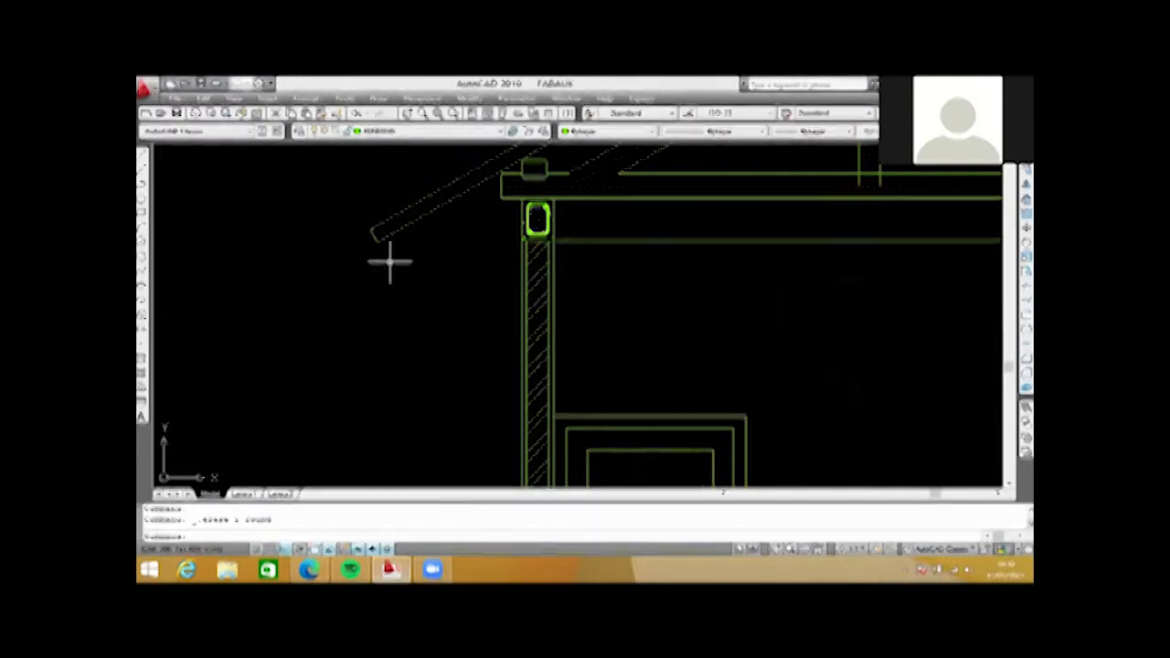
# - Move the thin vertical rectangle so its upper corner meets the upper corner of the left overhang's sloping end
pyautogui.scroll(3, 407, 250)
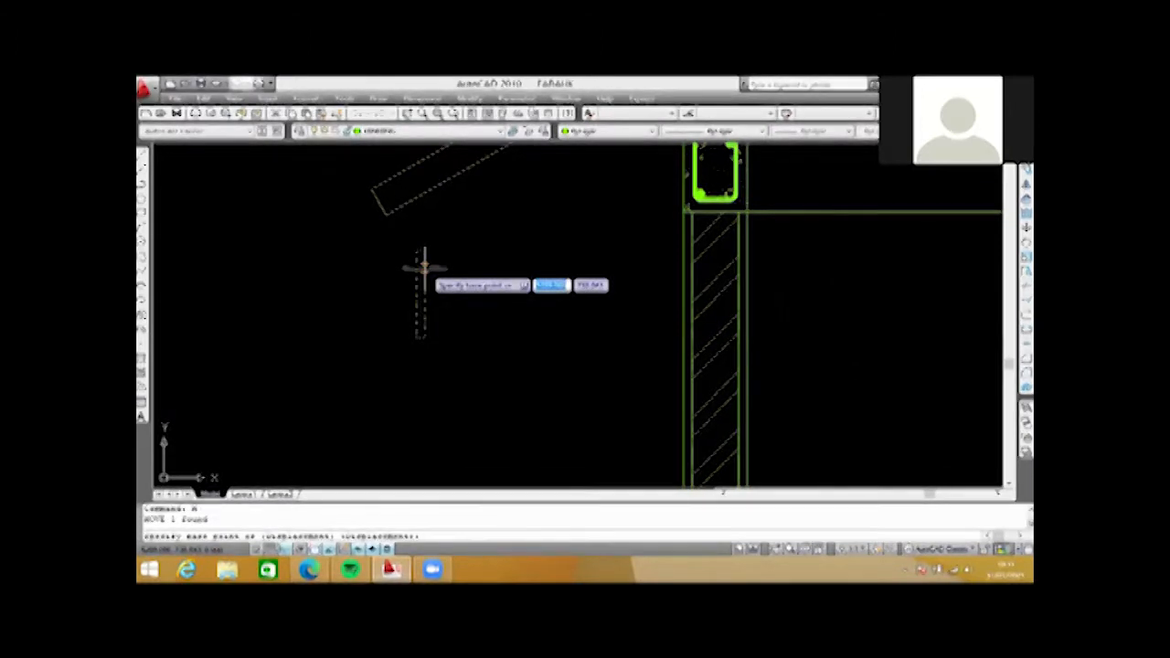
pyautogui.scroll(3, 422, 252)
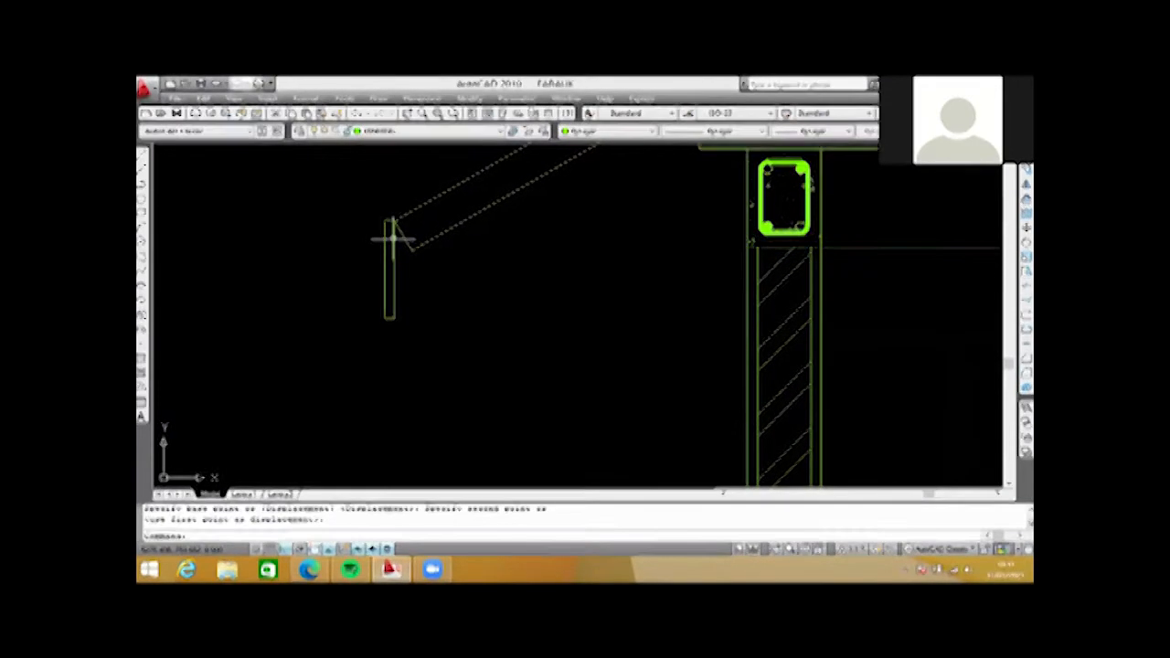
pyautogui.press('Escape')
pyautogui.scroll(2, 392, 236)
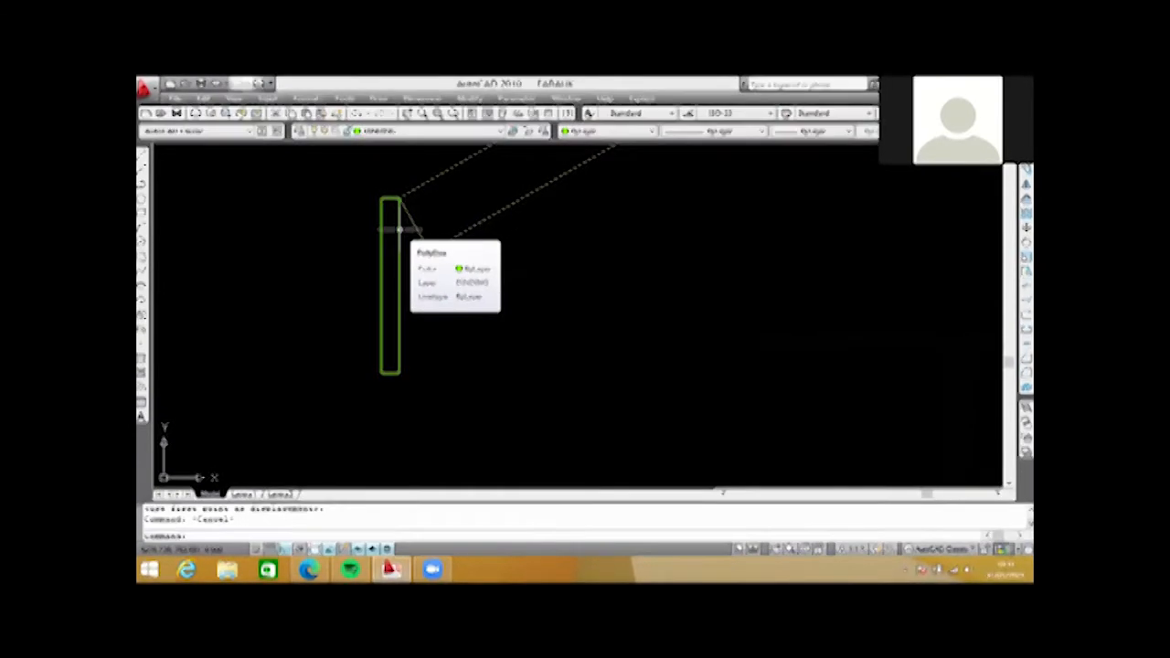
pyautogui.scroll(2, 393, 233)
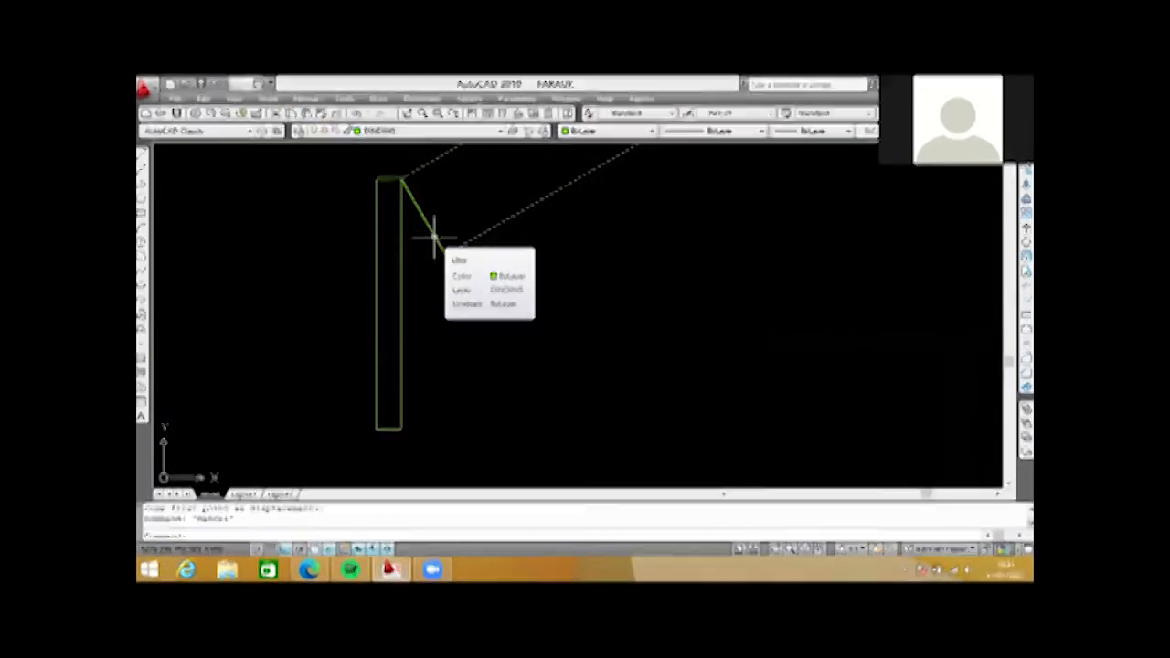
pyautogui.scroll(-2, 434, 236)
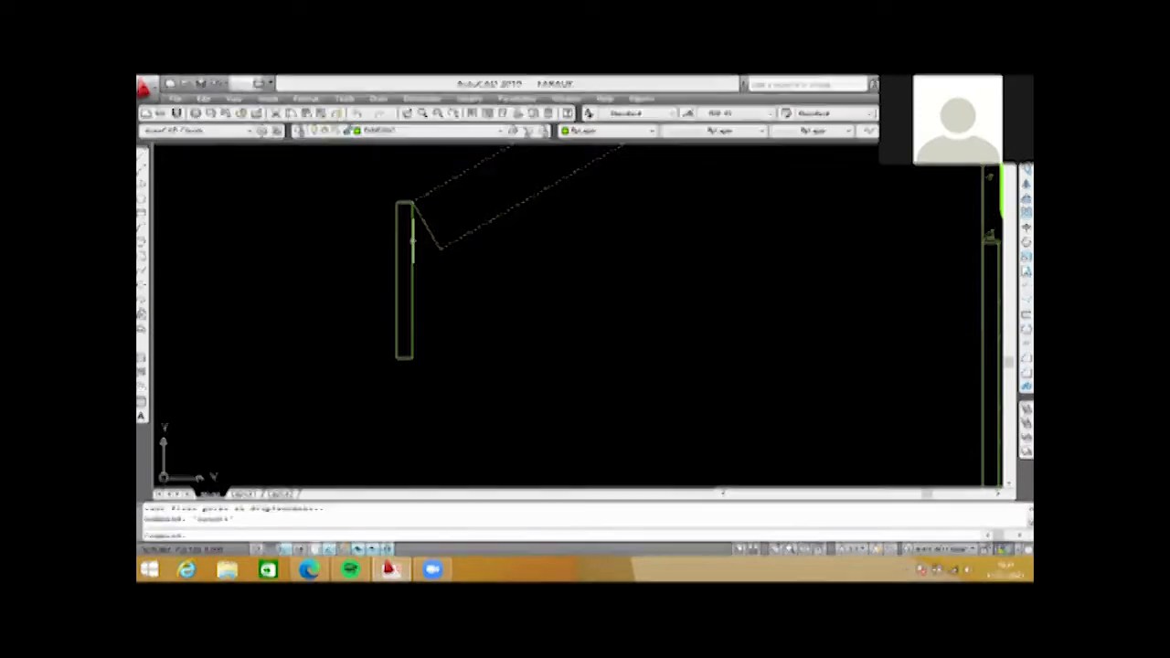
# - Try to rotate the thin rectangle by reference about its upper corner to align it with the overhang's end
pyautogui.click(412, 241)
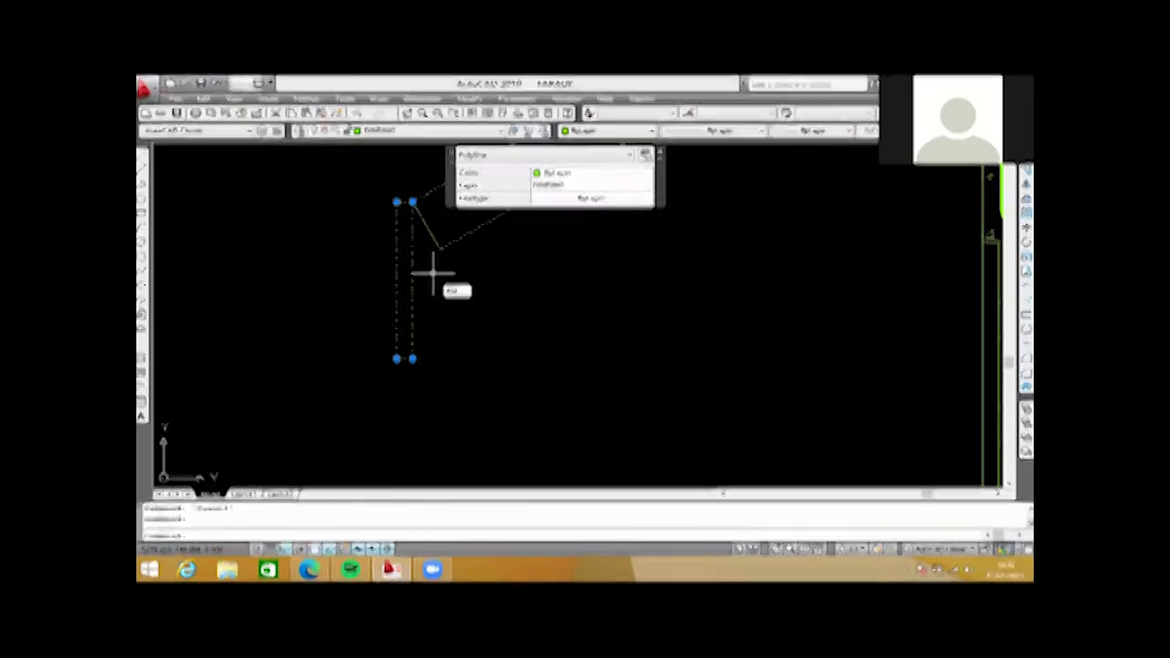
pyautogui.write('ro')
pyautogui.press('Return')
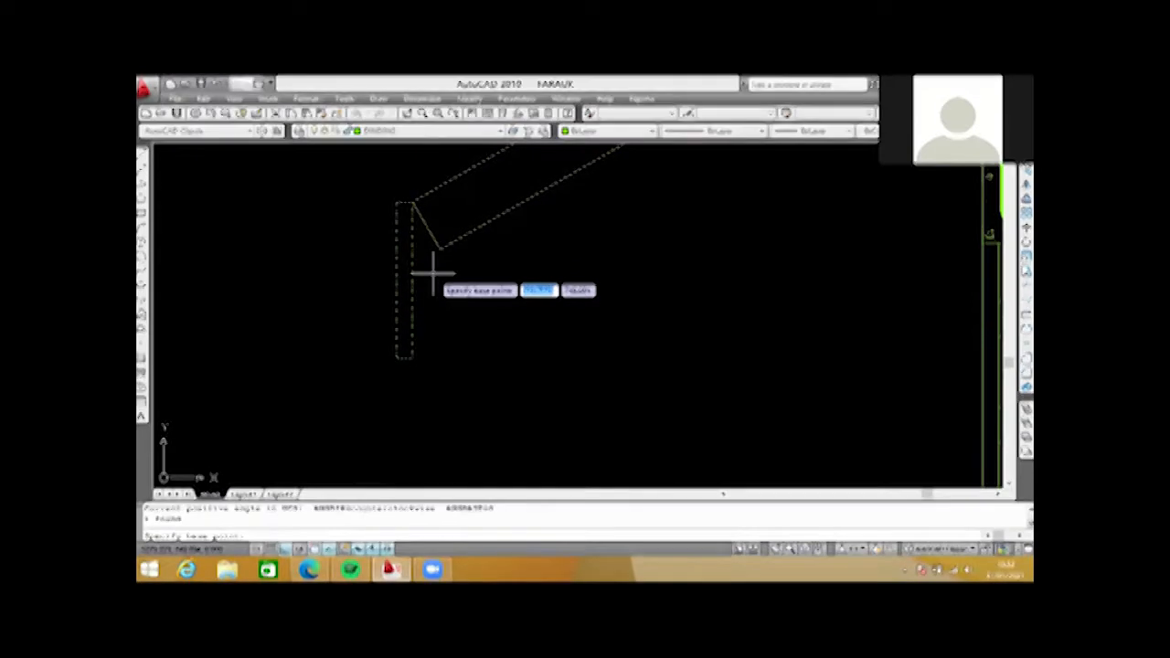
pyautogui.click(408, 201)
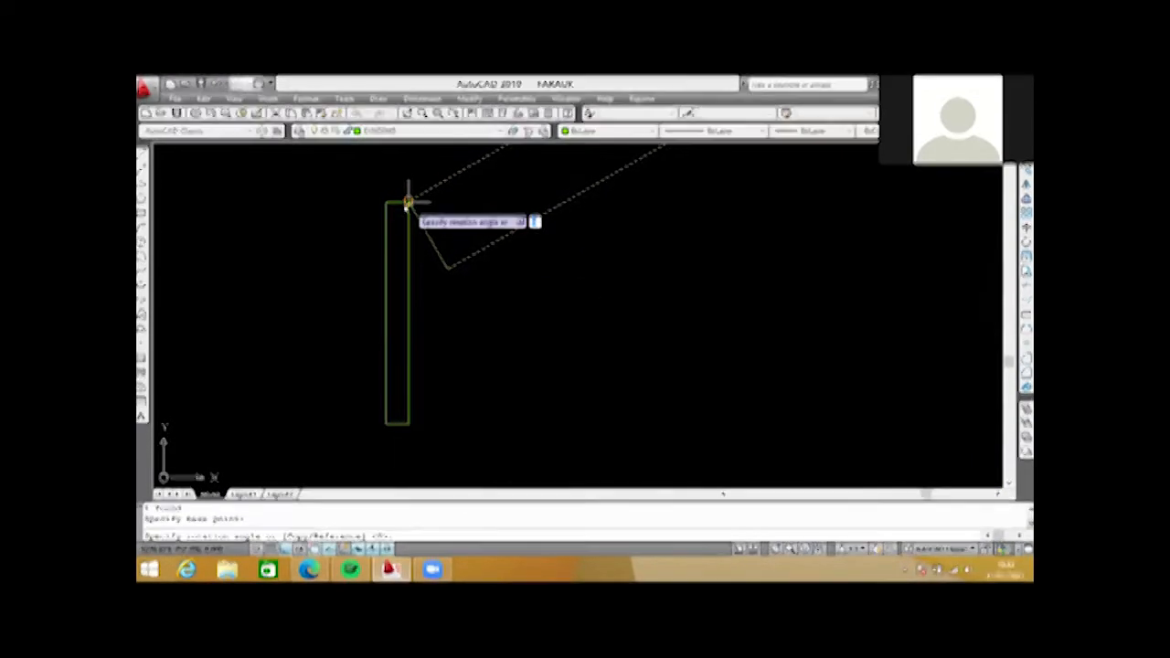
pyautogui.write('r')
pyautogui.press('Return')
pyautogui.click(408, 201)
pyautogui.click(409, 423)
pyautogui.click(446, 267)
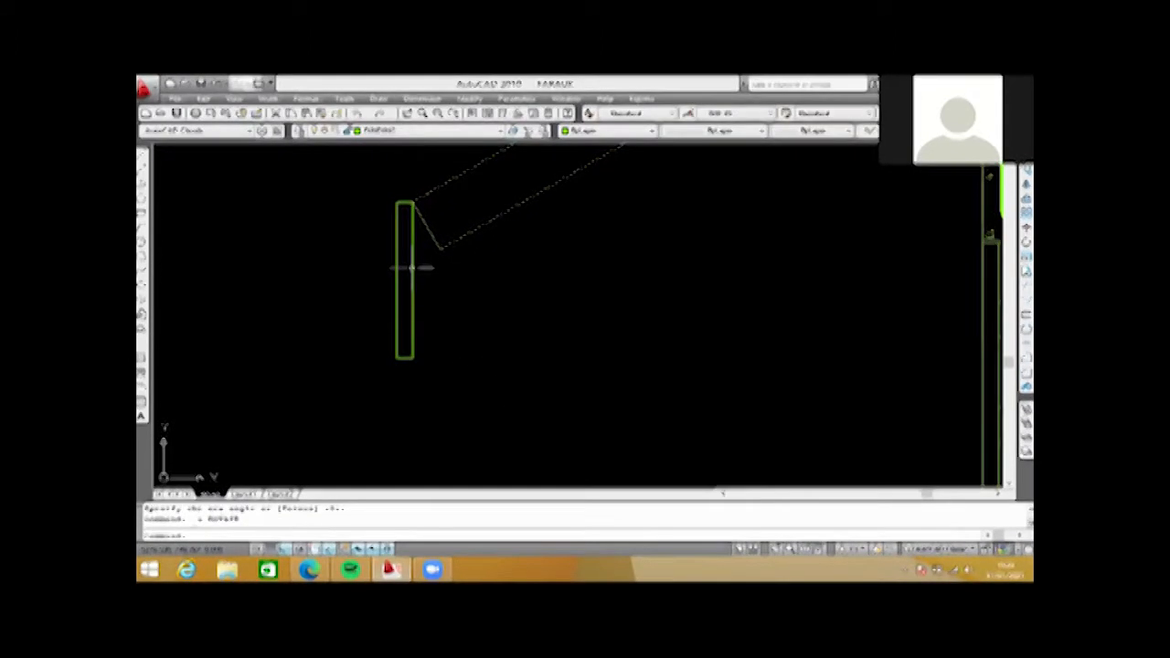
# - Rotate the thin rectangle about its upper corner by reference so its inner edge follows the overhang's sloping end
pyautogui.click(412, 268)
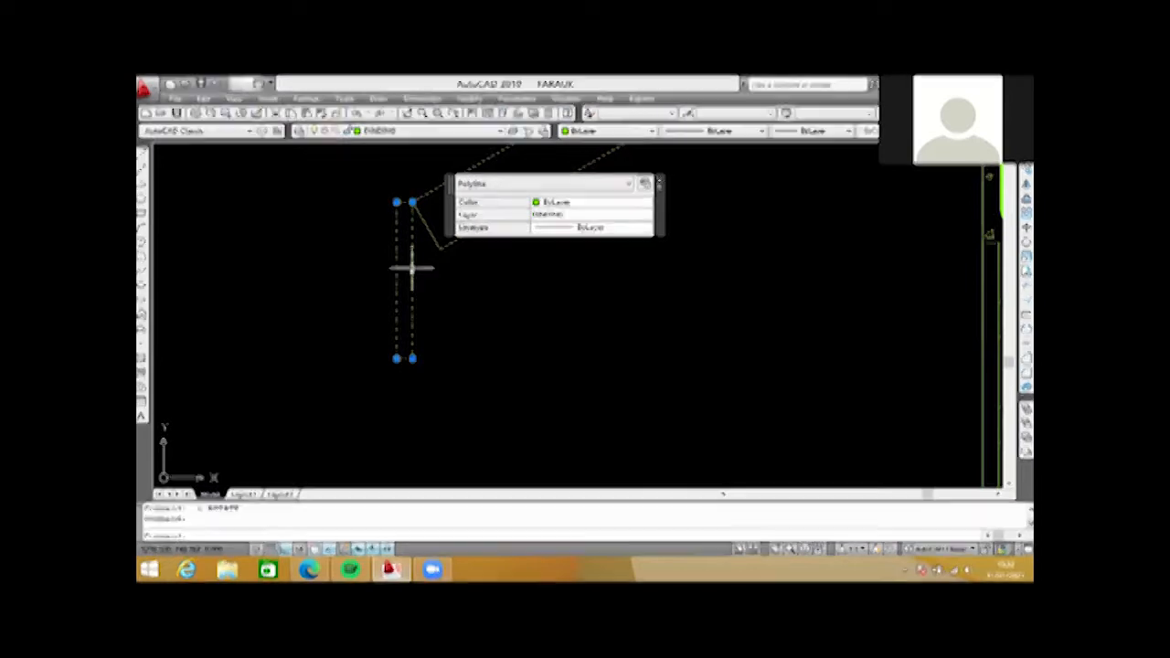
pyautogui.click(412, 202)
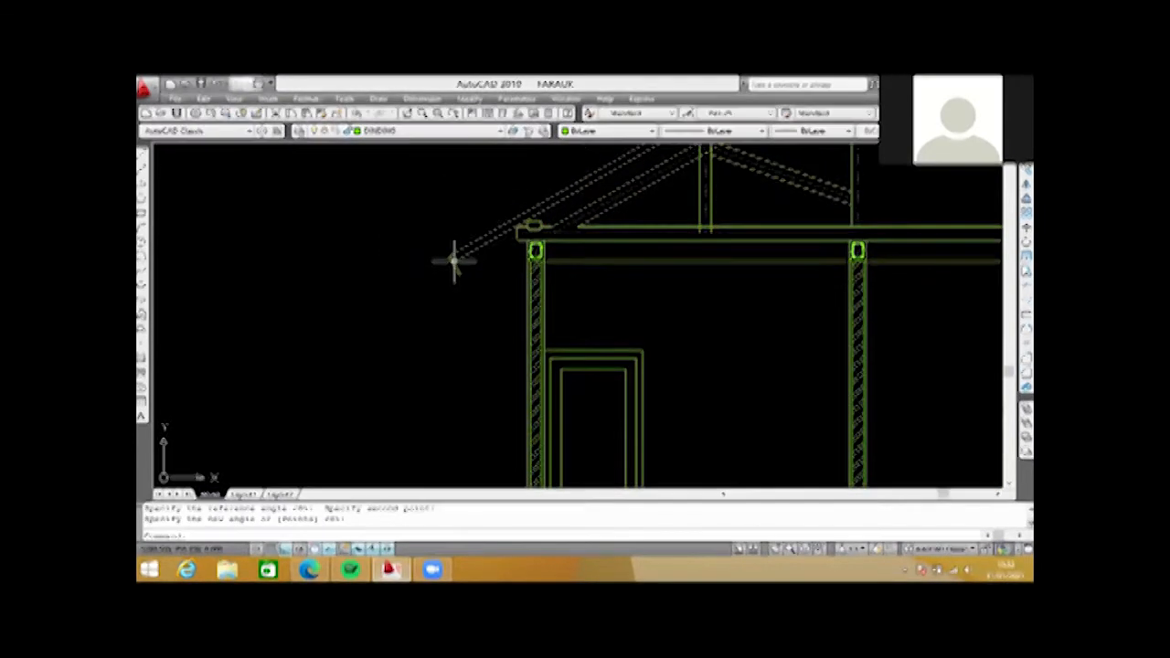
pyautogui.scroll(5, 454, 260)
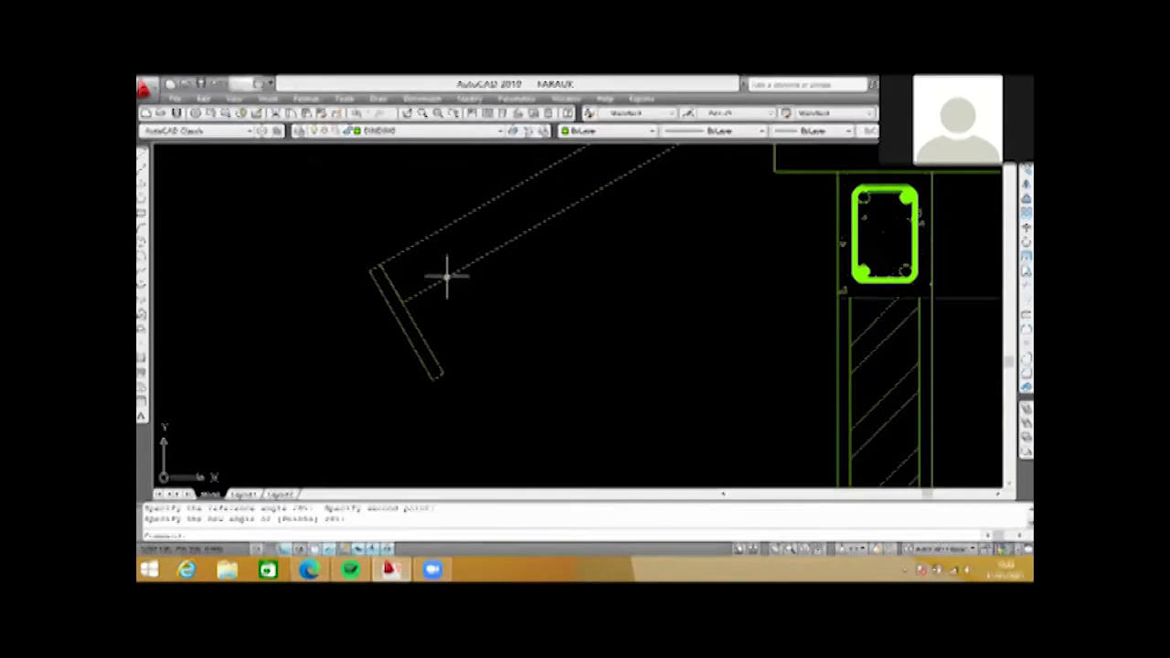
pyautogui.scroll(-4, 436, 298)
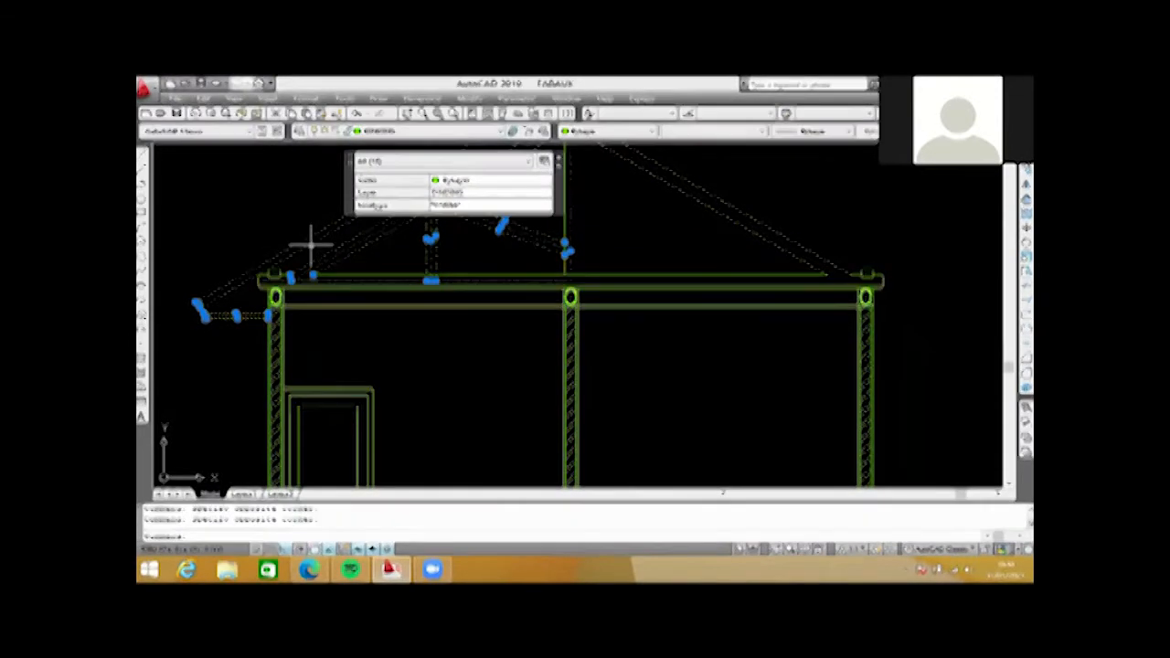
# - Mirror the left truss members, roof covering and eaves parts, including the small block and beam-end lines, across the ridge's vertical axis, keeping the originals
pyautogui.scroll(3, 387, 274)
pyautogui.scroll(-2, 348, 284)
pyautogui.scroll(4, 321, 292)
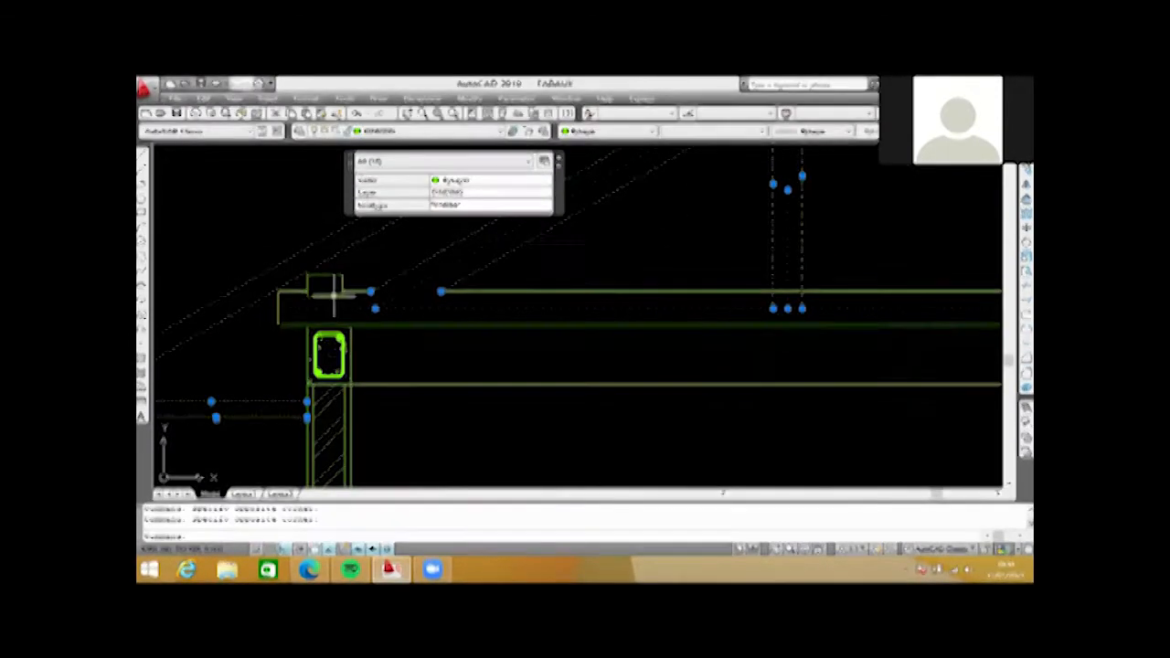
pyautogui.scroll(-3, 334, 292)
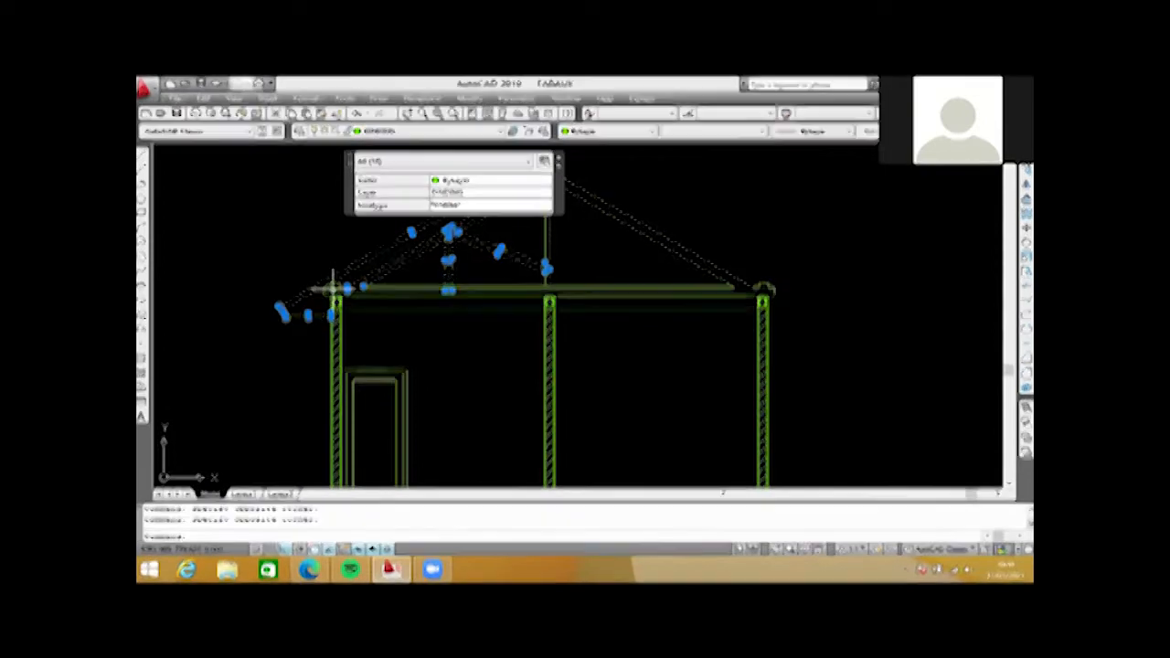
pyautogui.scroll(-1, 333, 285)
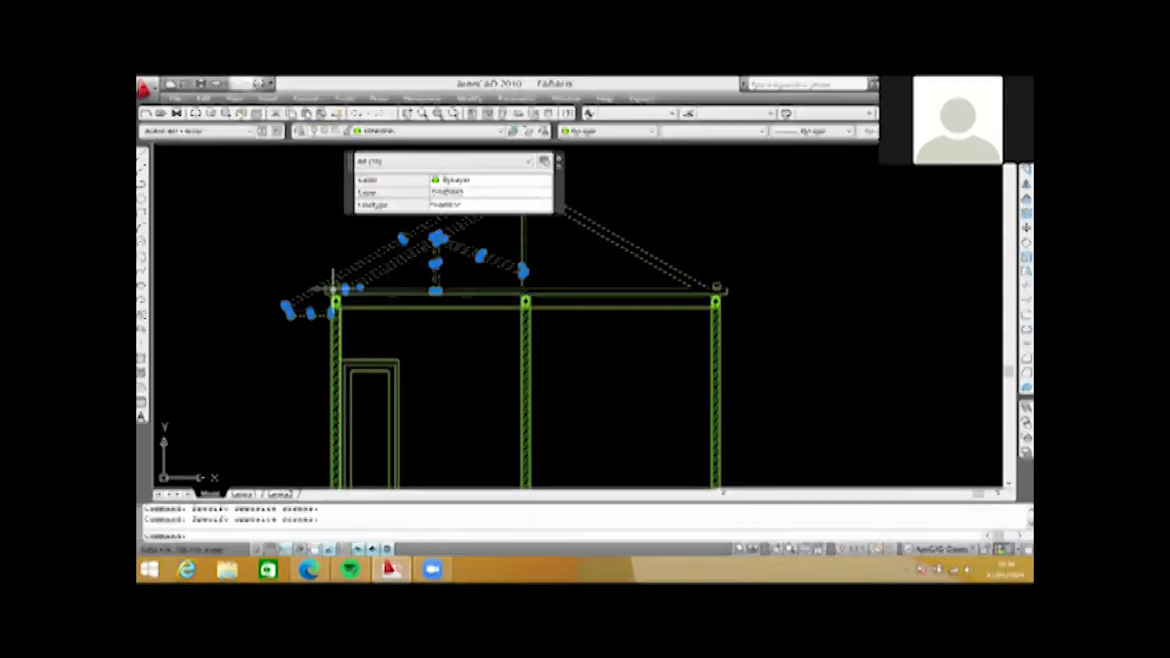
pyautogui.scroll(4, 333, 285)
pyautogui.click(231, 224)
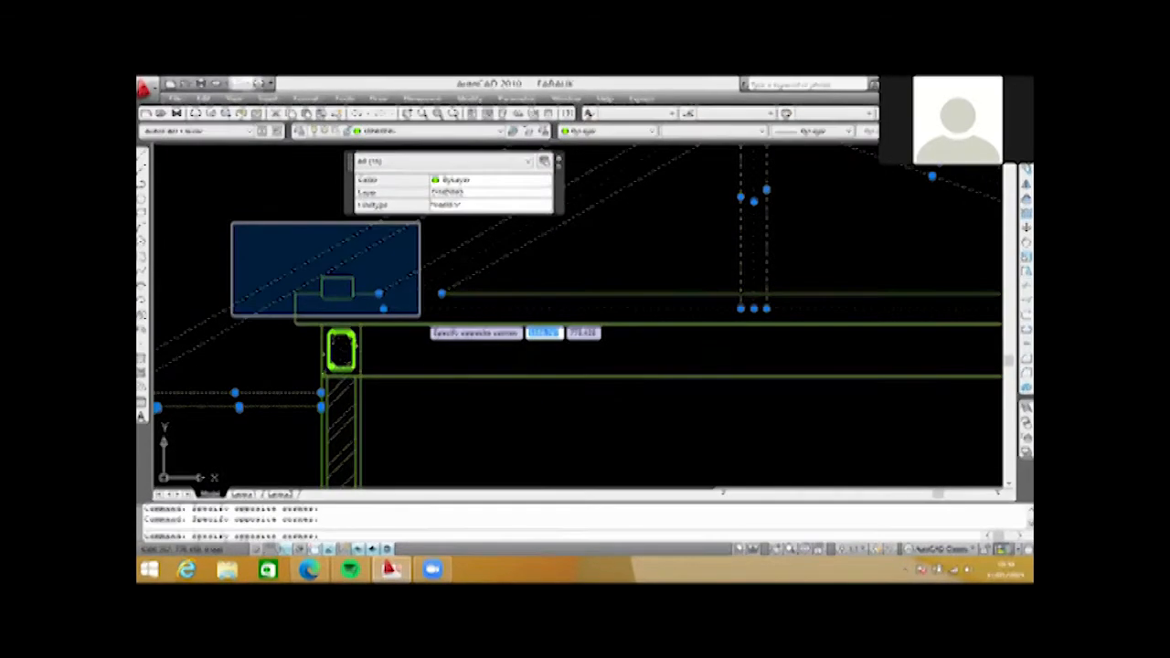
pyautogui.click(420, 315)
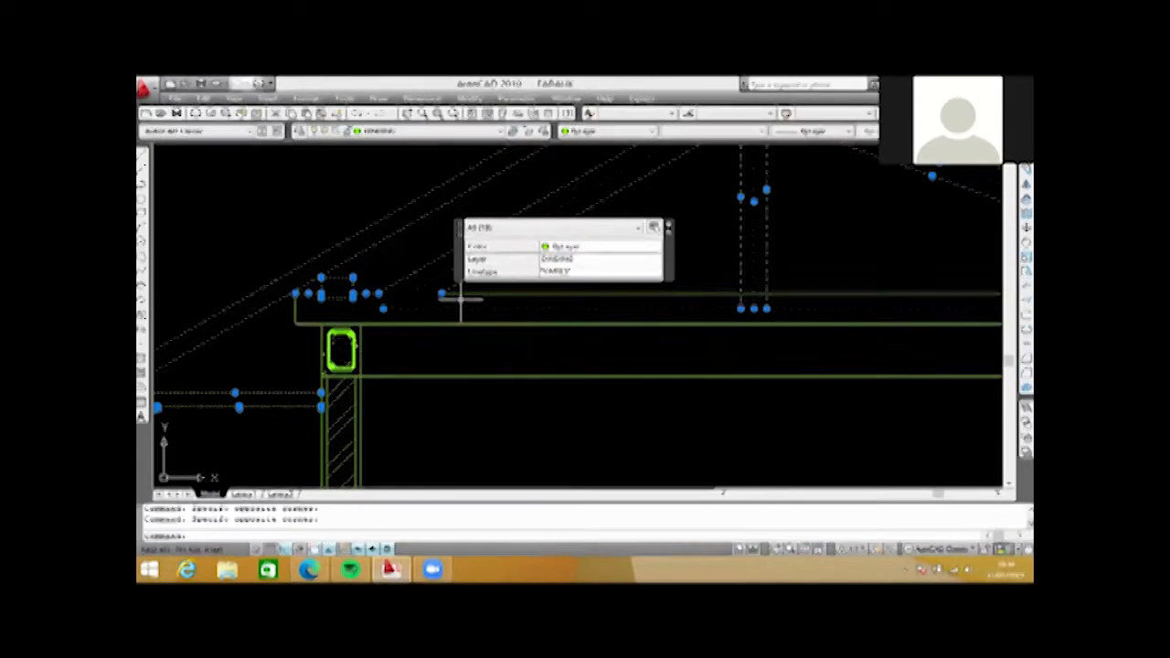
pyautogui.scroll(-5, 457, 297)
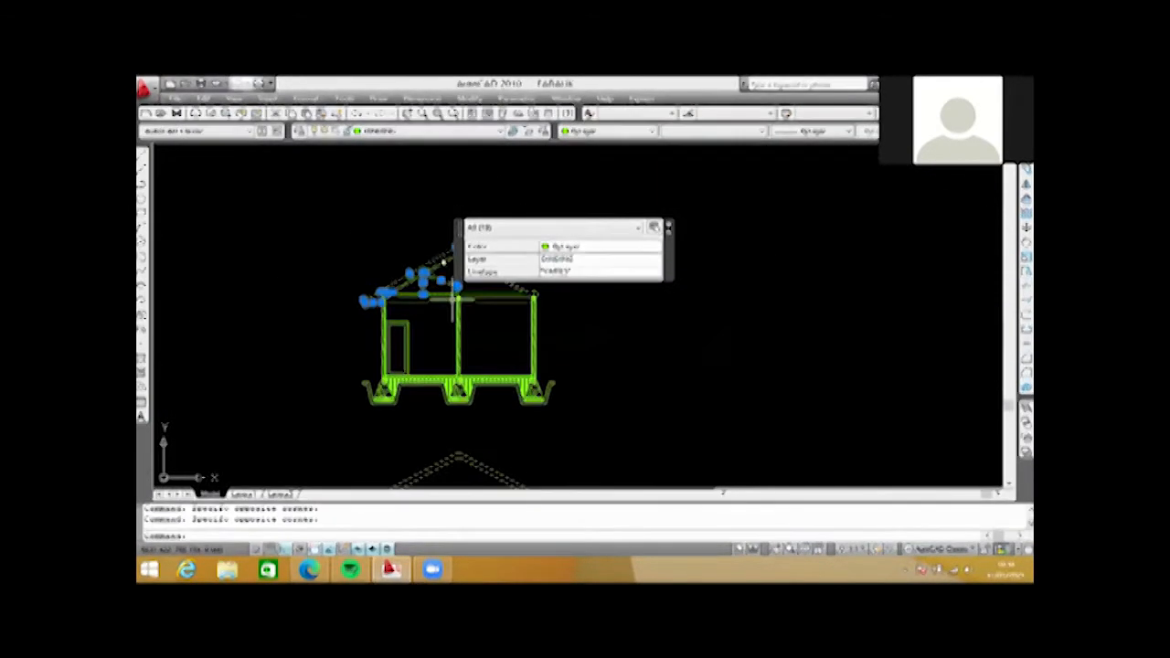
pyautogui.scroll(5, 451, 265)
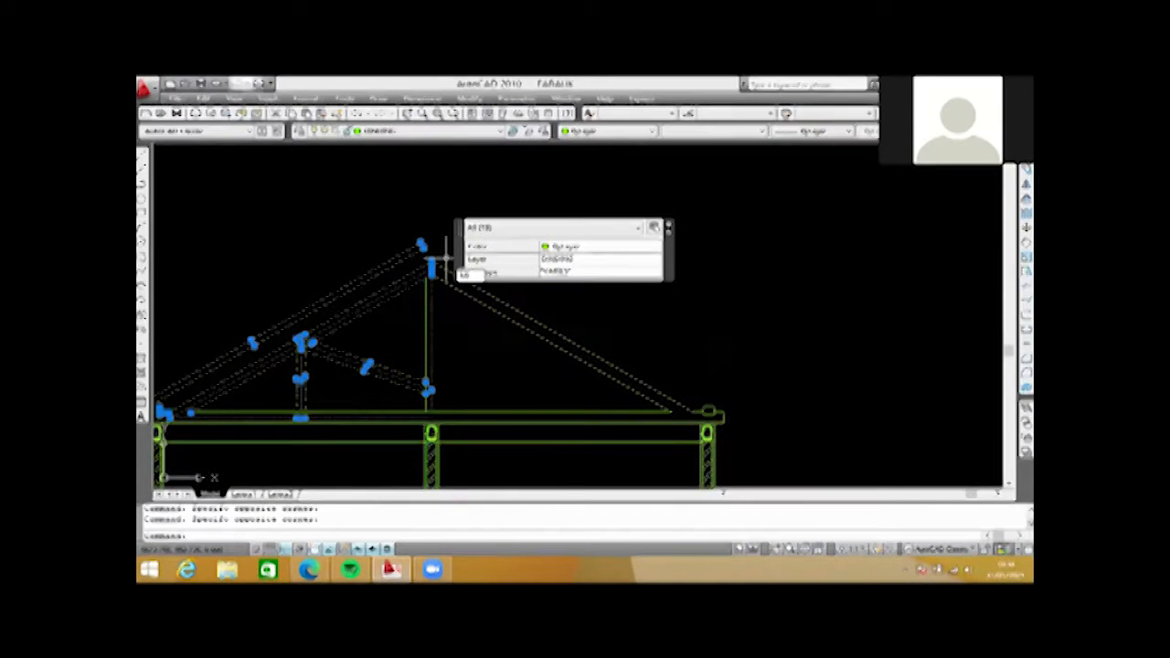
pyautogui.write('mi')
pyautogui.press('Return')
pyautogui.scroll(3, 429, 273)
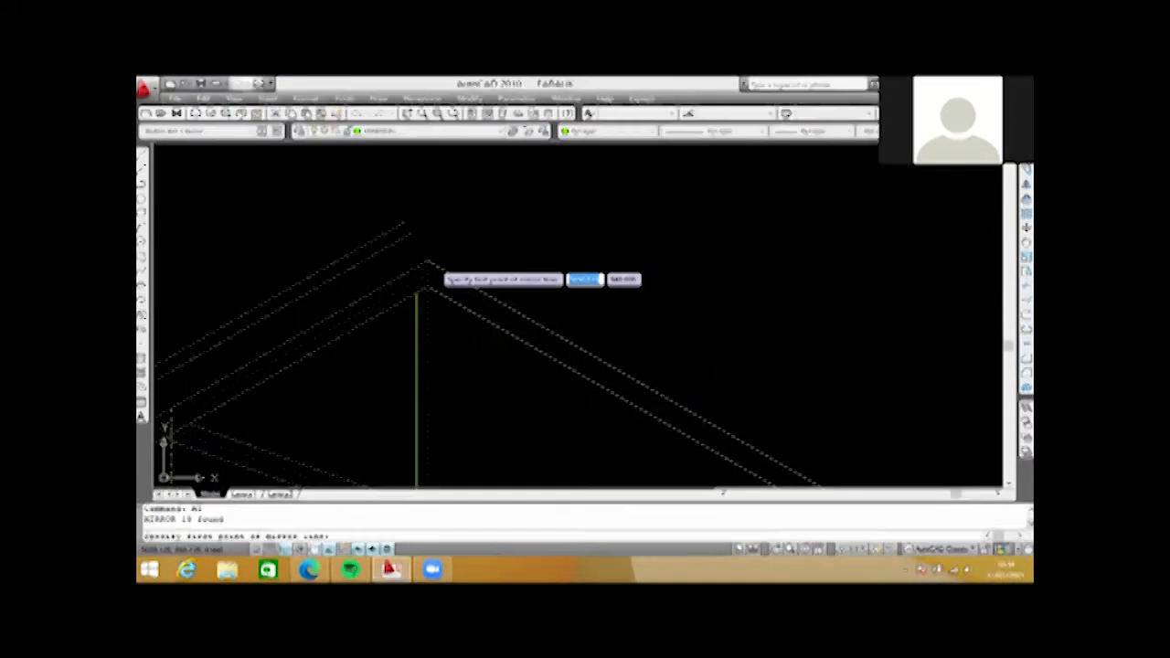
pyautogui.click(427, 262)
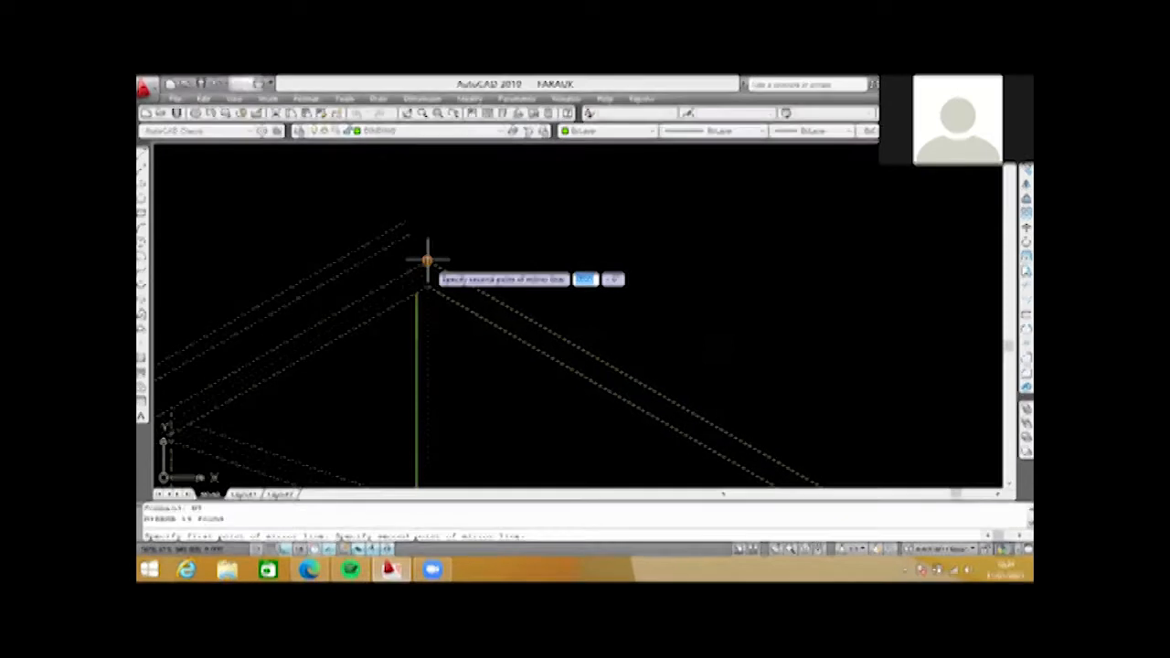
pyautogui.click(427, 168)
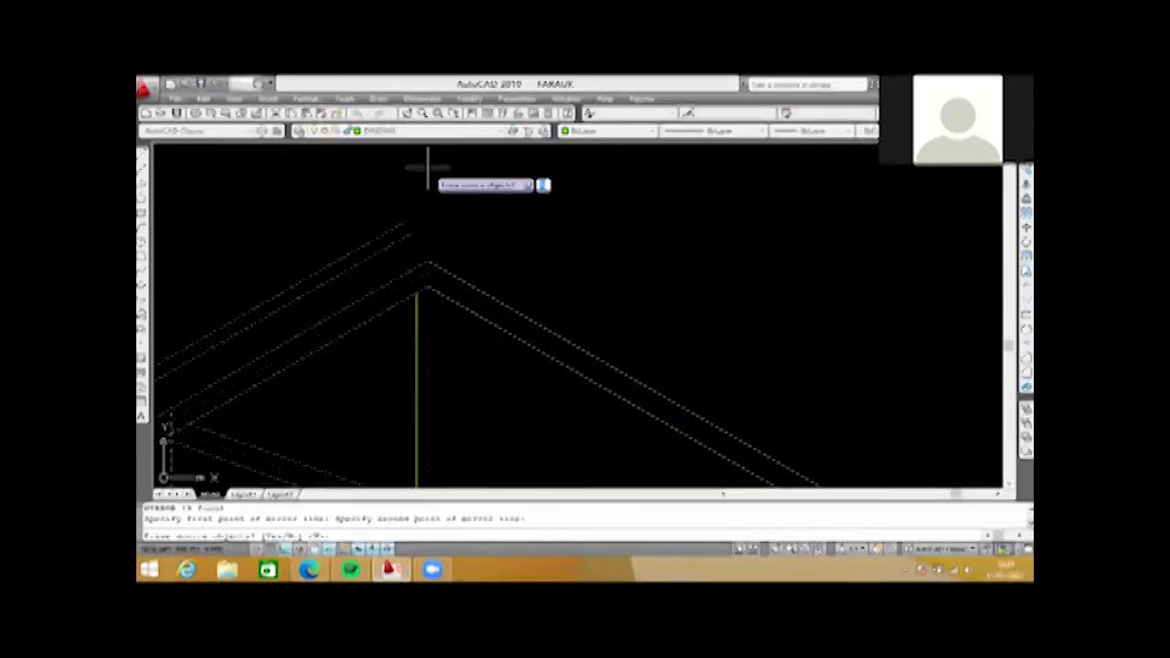
pyautogui.press('Return')
pyautogui.scroll(-8, 464, 240)
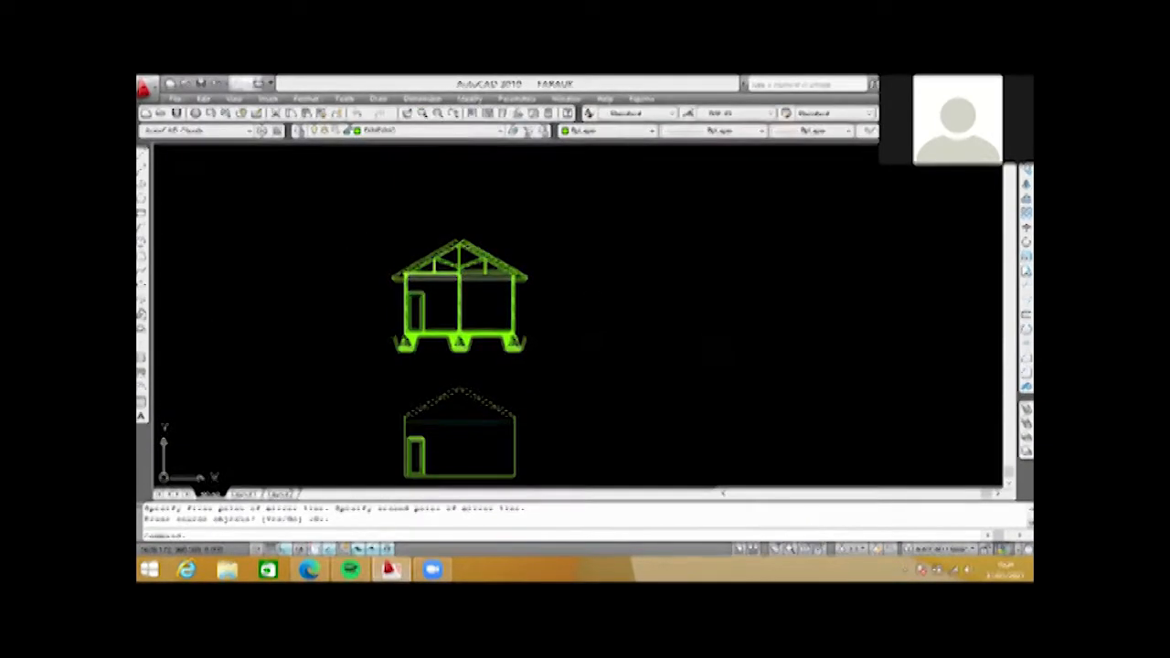
# - Copy the king post's left vertical line to the opposite side of its axis
pyautogui.scroll(6, 461, 265)
pyautogui.scroll(2, 481, 303)
pyautogui.click(448, 281)
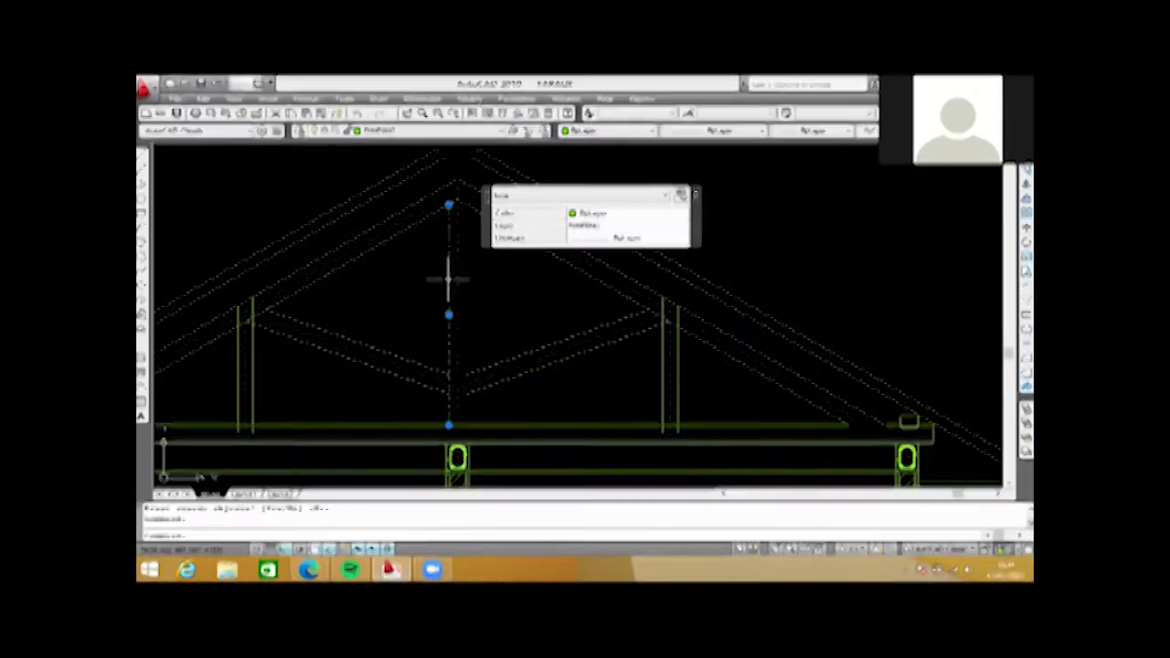
pyautogui.write('co')
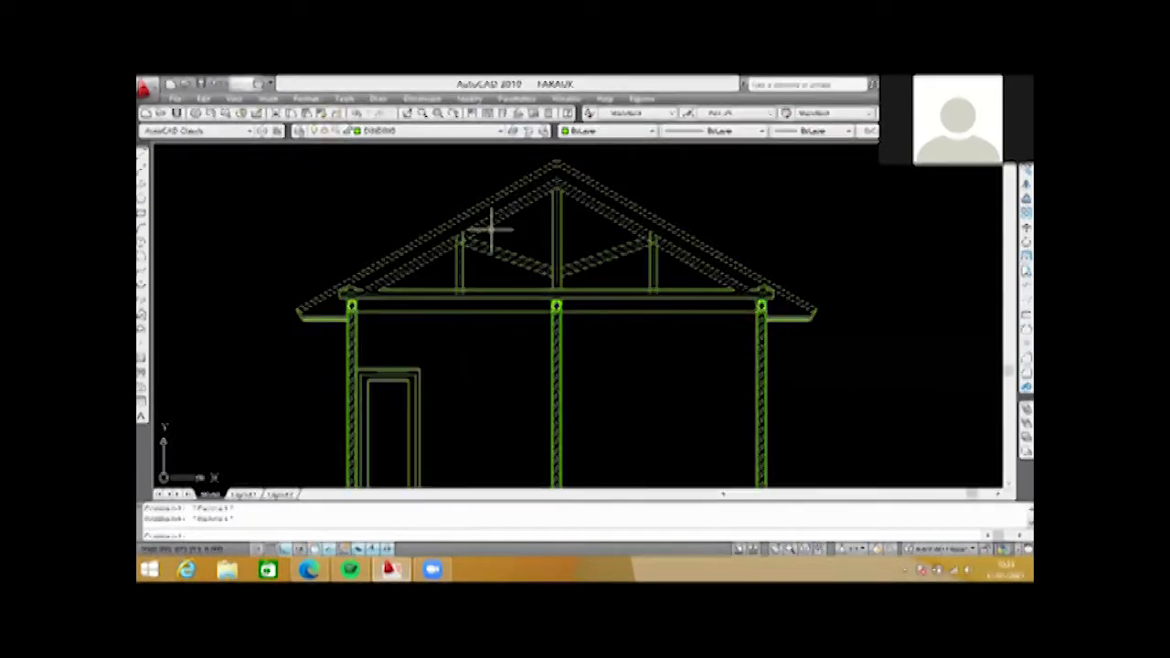
# - Draw a polyline from the right wall's outer base across to the left wall's outer base and up to the left eaves' underside
pyautogui.scroll(-2, 491, 229)
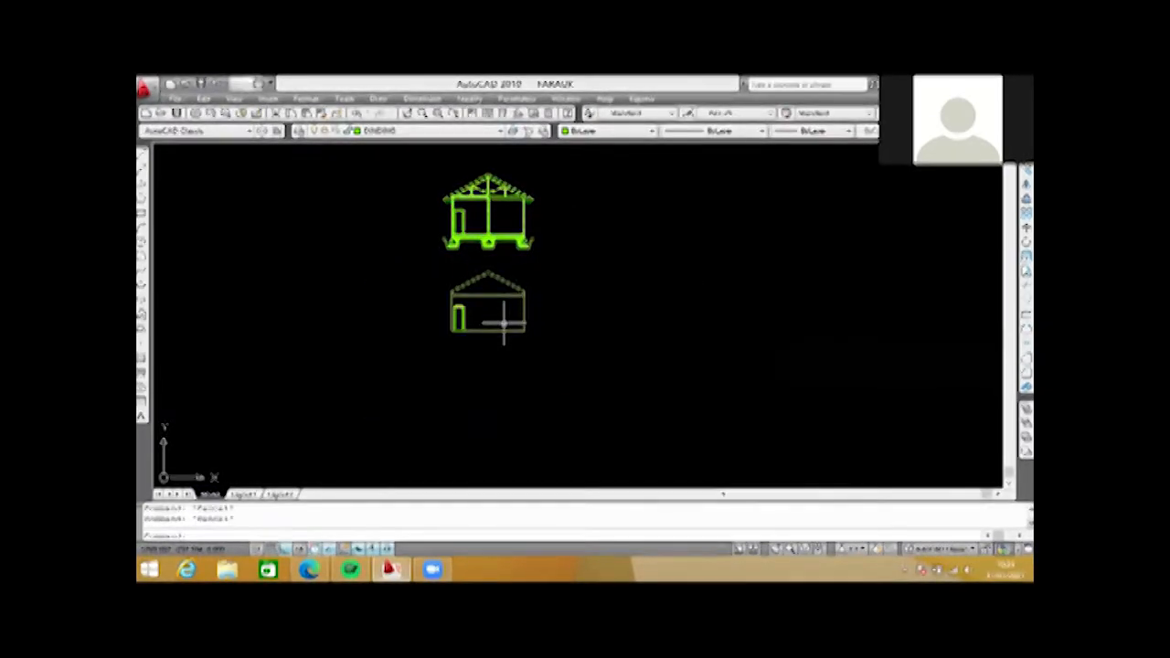
pyautogui.scroll(5, 466, 194)
pyautogui.scroll(2, 423, 210)
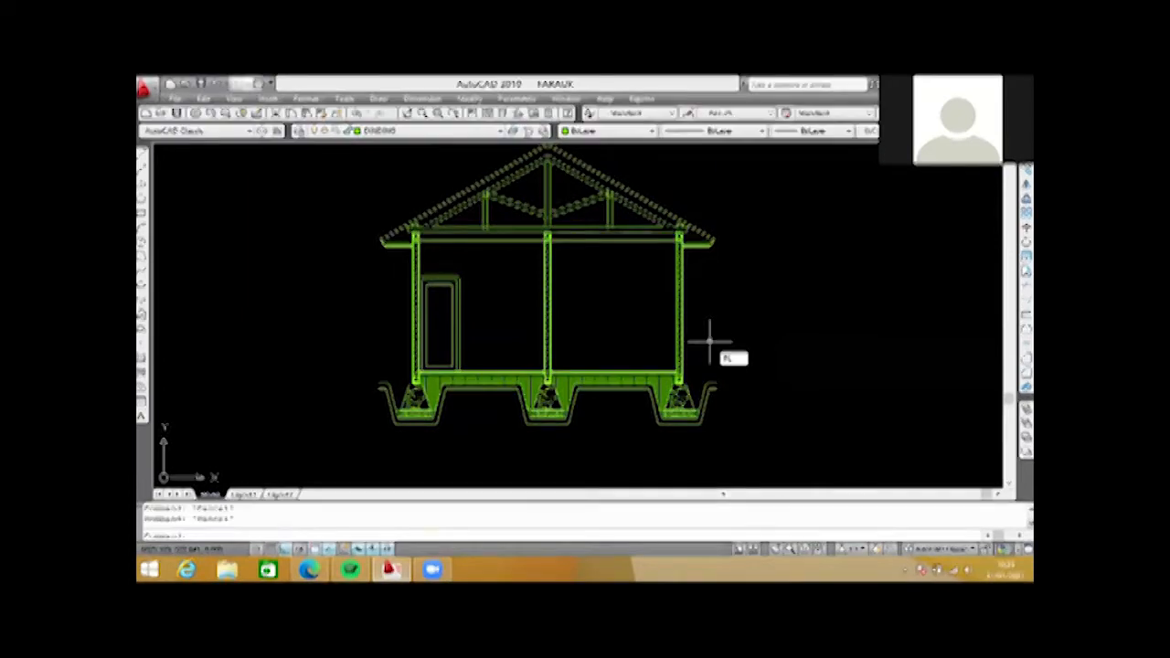
pyautogui.press('Return')
pyautogui.scroll(5, 690, 307)
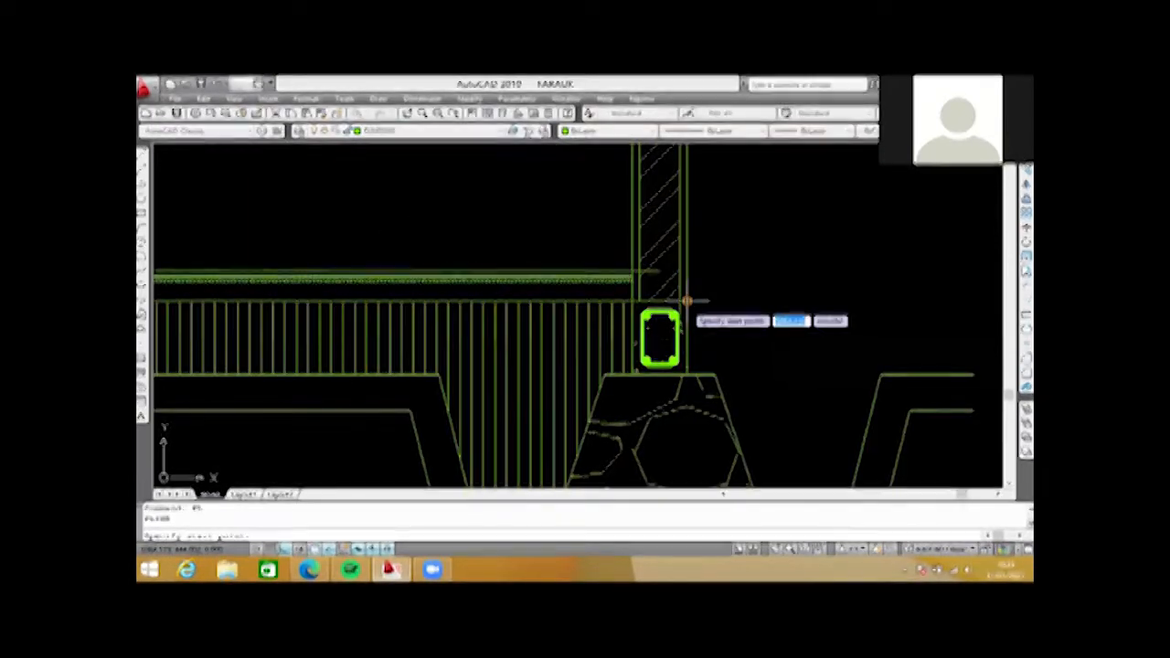
pyautogui.click(687, 301)
pyautogui.scroll(-5, 684, 303)
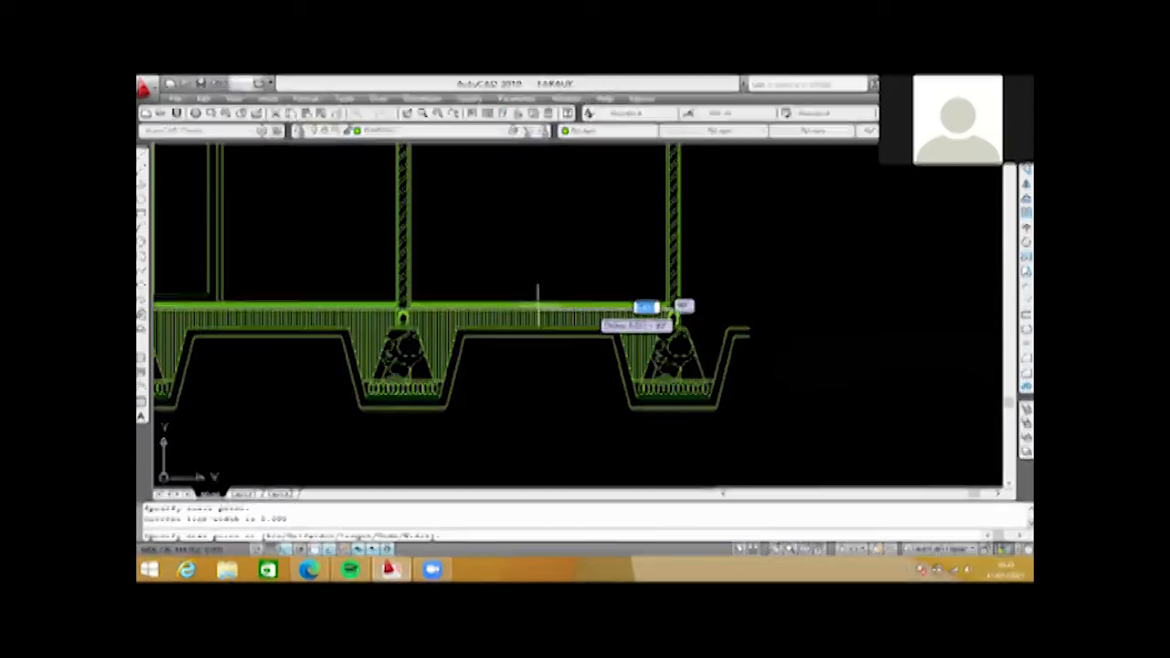
pyautogui.scroll(4, 411, 320)
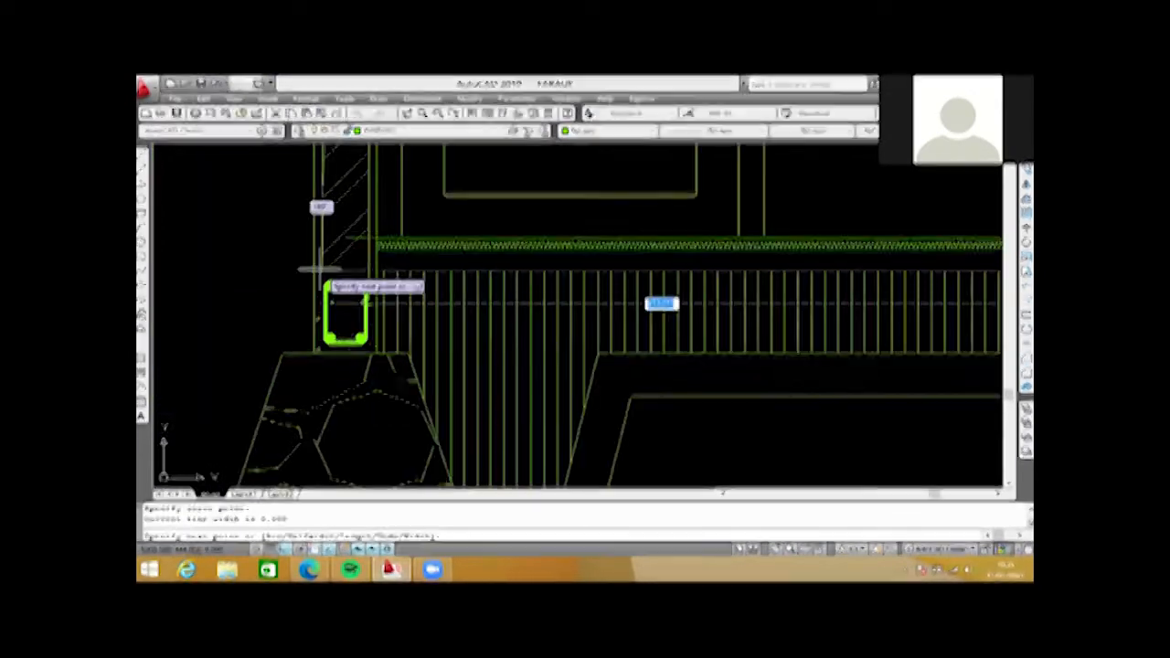
pyautogui.scroll(-4, 580, 241)
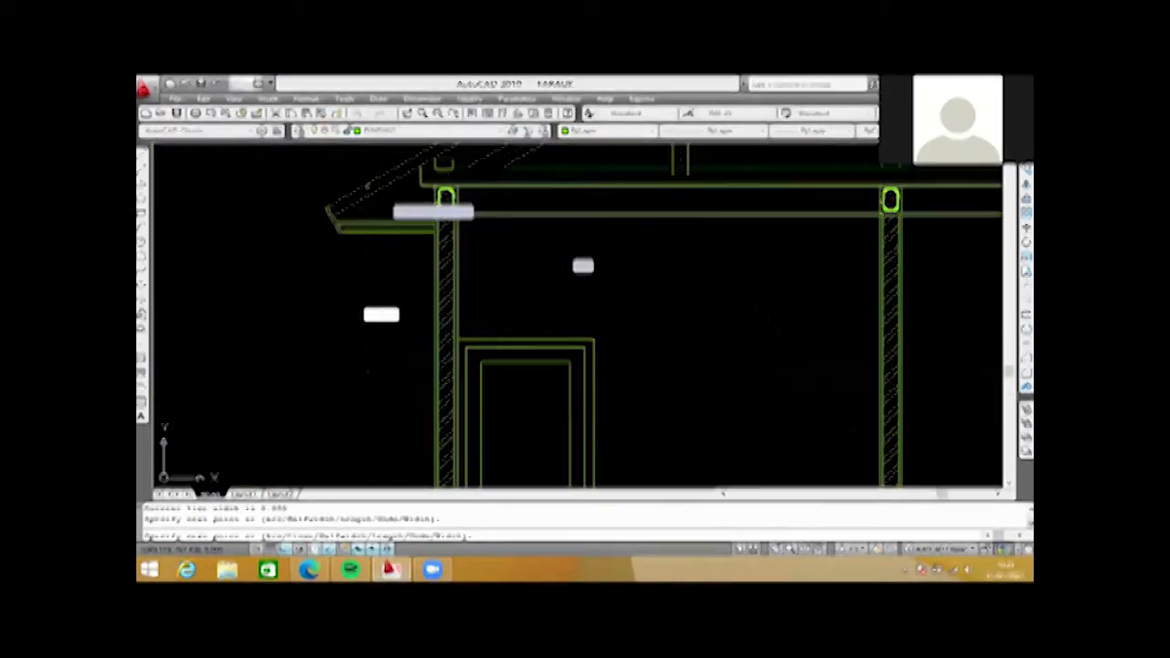
pyautogui.scroll(5, 448, 218)
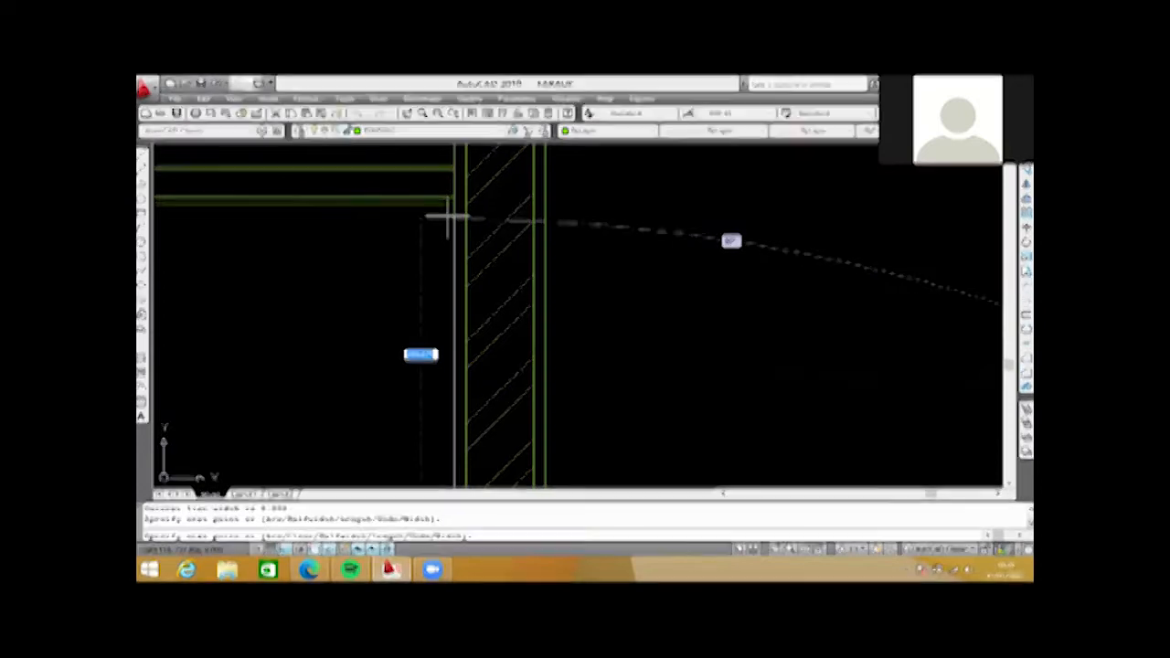
pyautogui.click(453, 206)
# - Continue the outline polyline along the left eaves' underside, around the overhang's sloping end and up to the roof ridge
pyautogui.scroll(-4, 450, 209)
pyautogui.scroll(5, 291, 207)
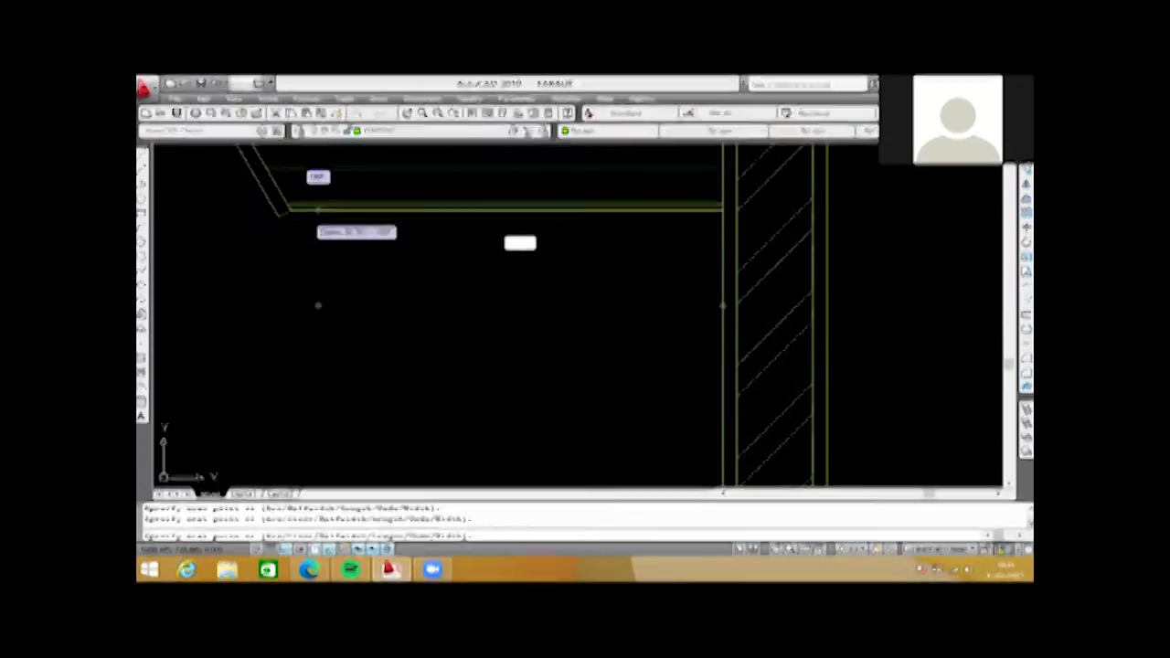
pyautogui.scroll(-5, 286, 208)
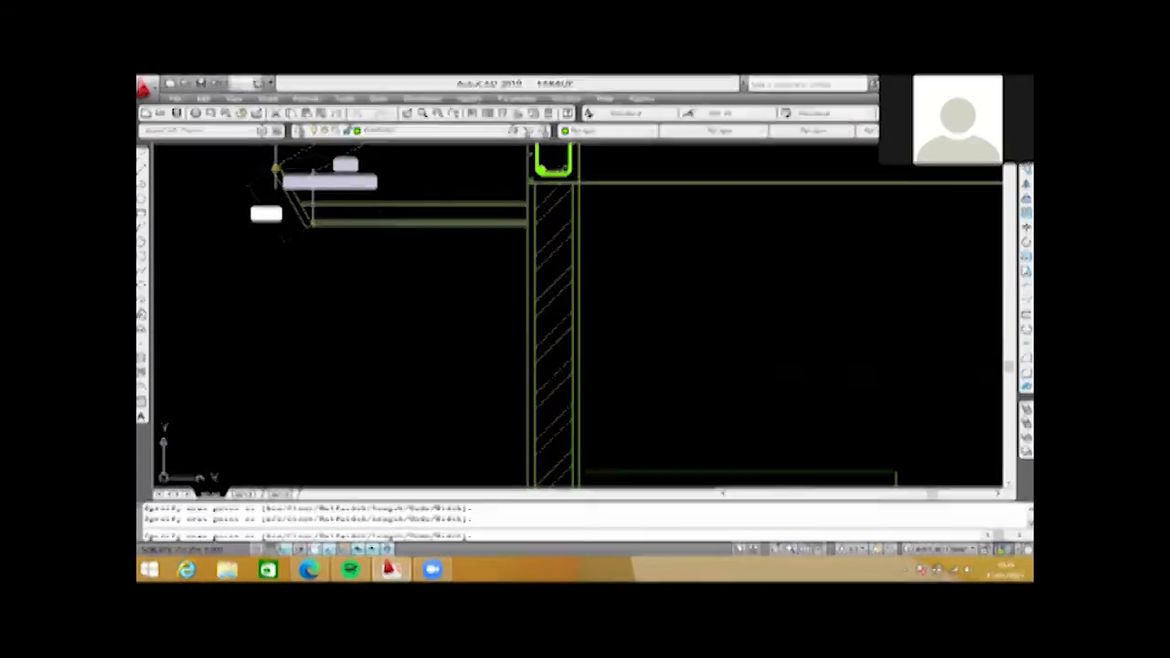
pyautogui.scroll(2, 275, 178)
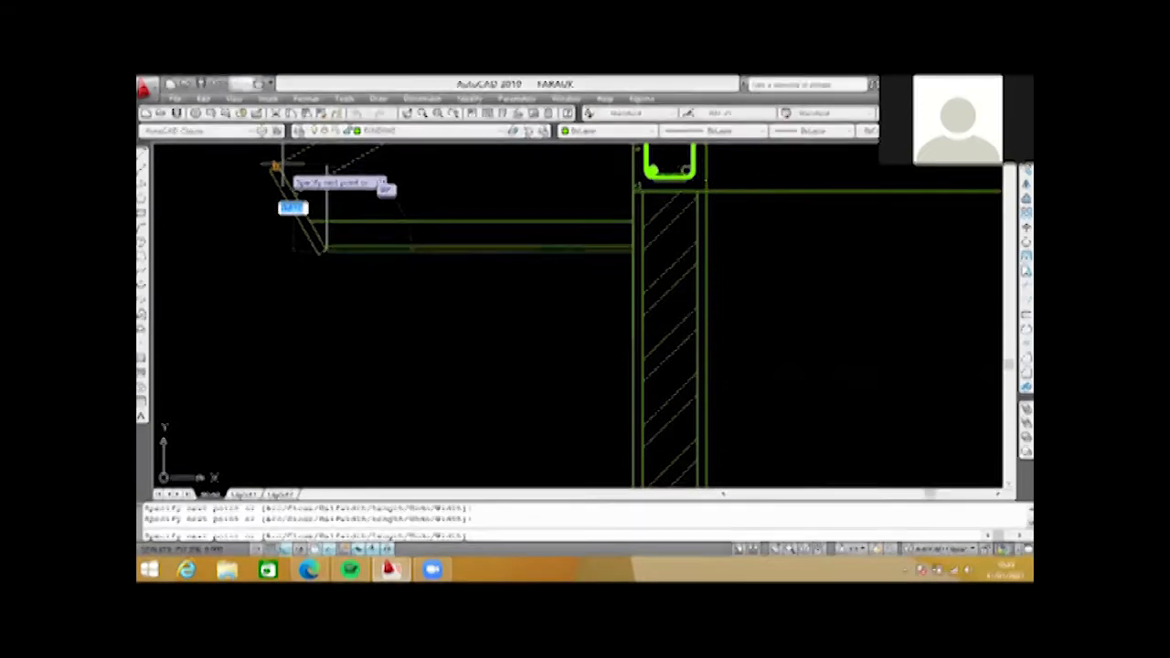
pyautogui.scroll(-6, 274, 170)
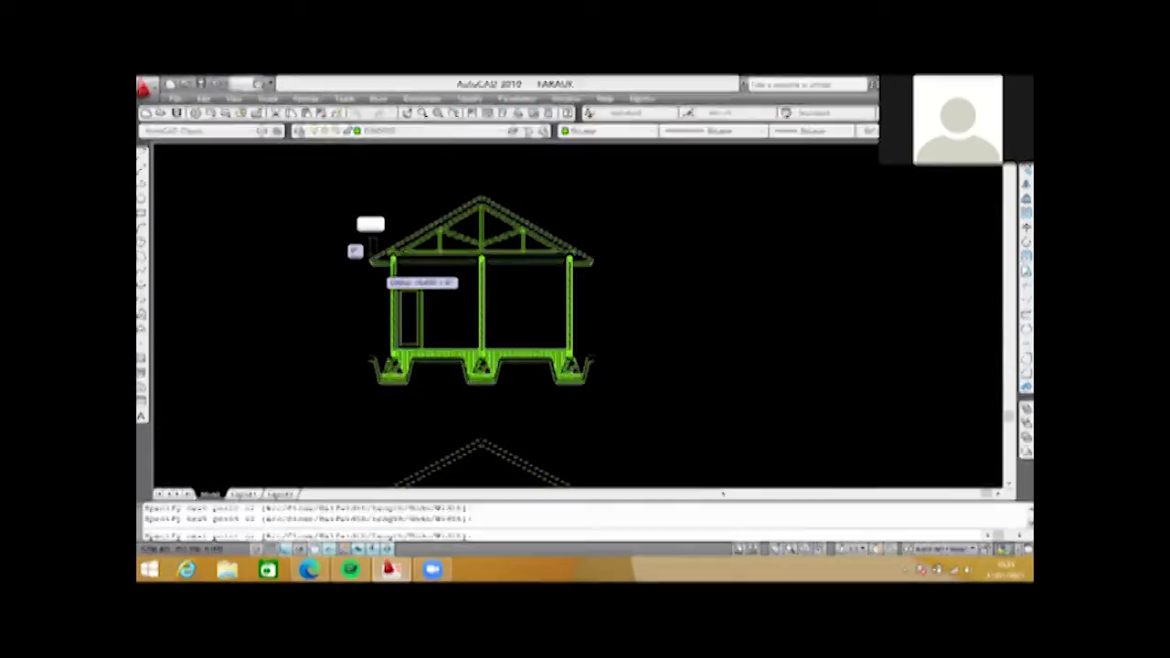
pyautogui.scroll(7, 450, 228)
pyautogui.scroll(-7, 450, 229)
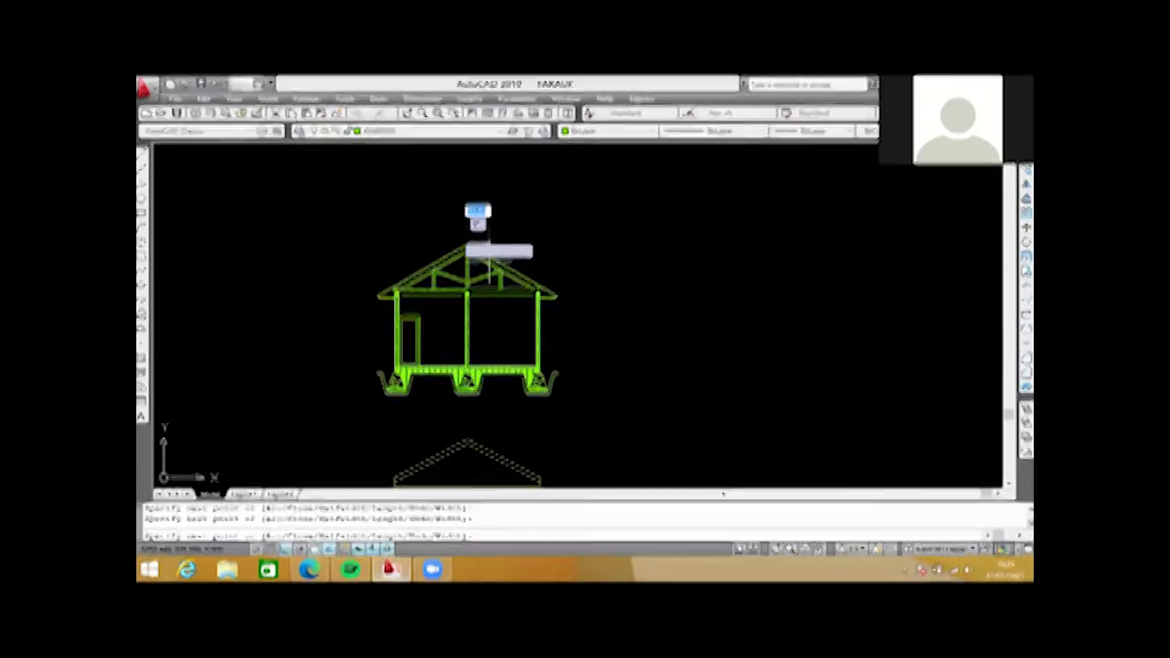
# - Continue the outline around the right overhang's sloping end, along the eaves' underside and down the right wall to the starting point
pyautogui.scroll(7, 547, 283)
pyautogui.scroll(5, 498, 324)
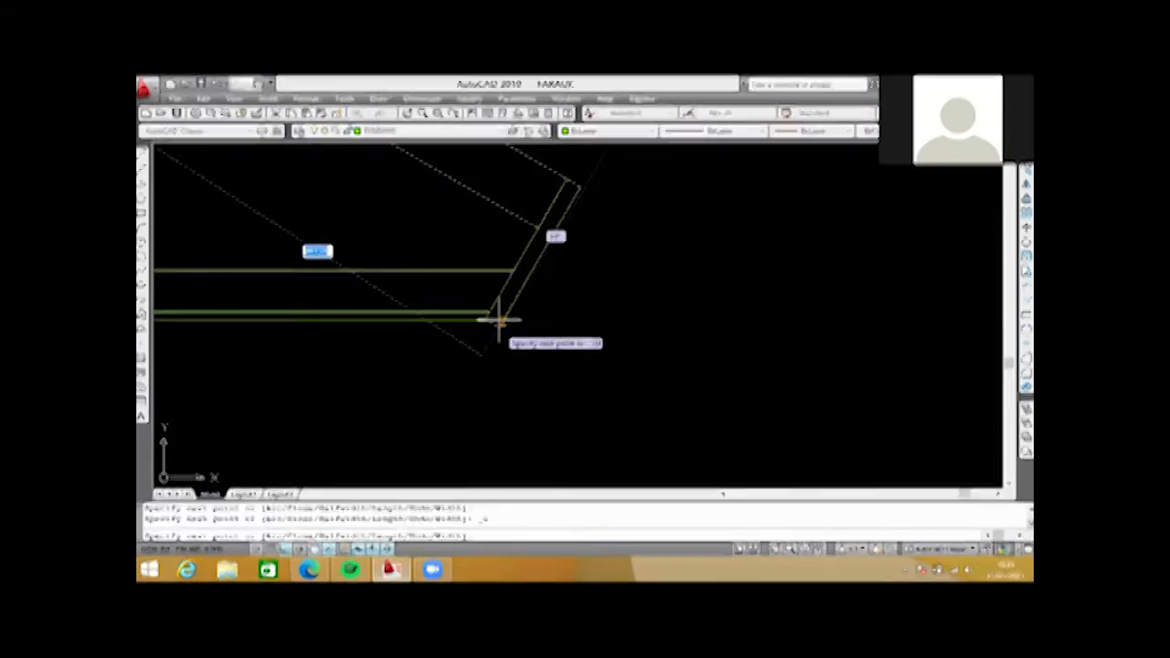
pyautogui.click(498, 324)
pyautogui.click(567, 179)
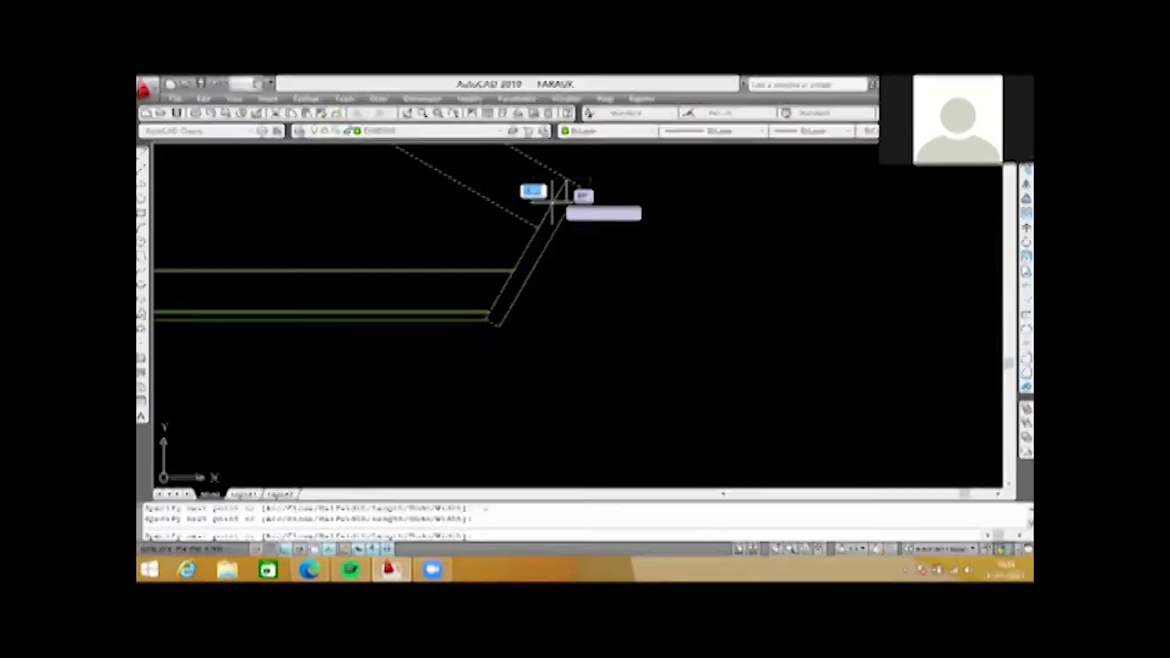
pyautogui.click(485, 320)
pyautogui.scroll(-3, 486, 319)
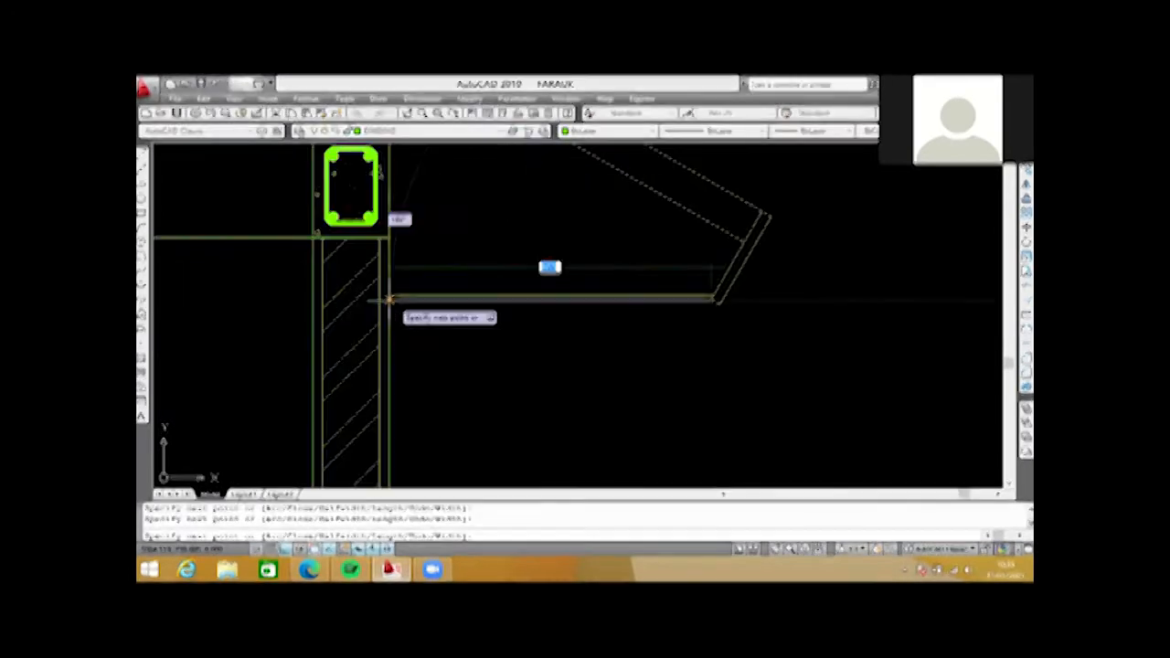
pyautogui.scroll(-5, 389, 395)
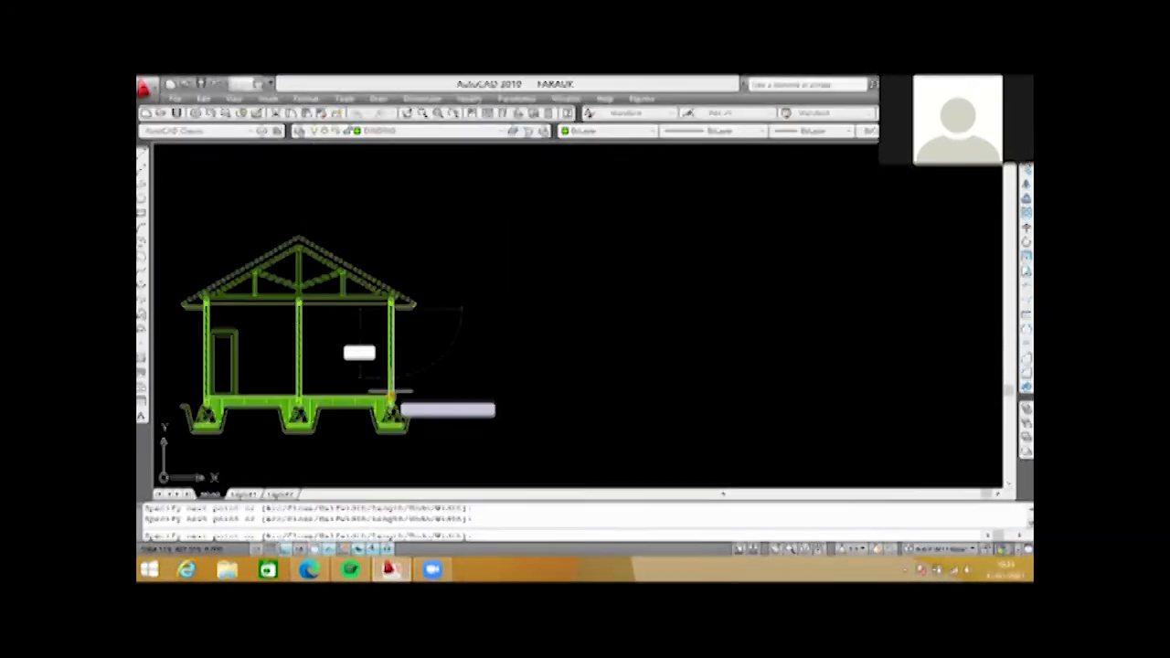
pyautogui.scroll(5, 389, 397)
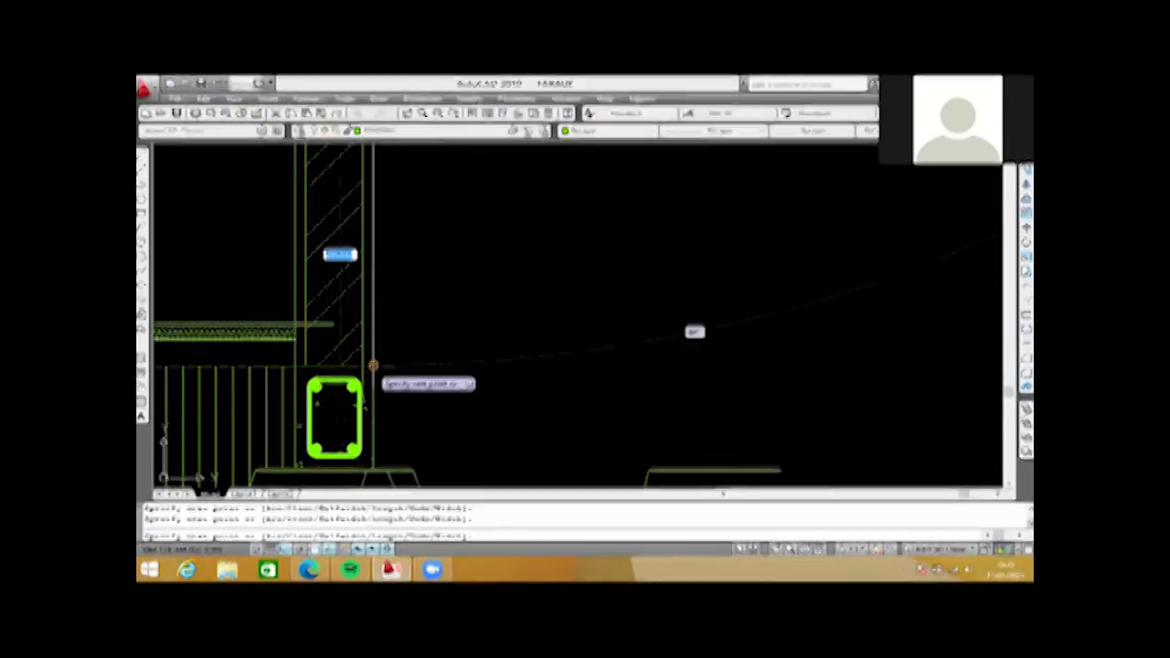
pyautogui.scroll(-3, 393, 347)
pyautogui.press('Escape')
# - Move the new house outline polyline straight down from the cross-section to below the simple house view
pyautogui.scroll(1, 441, 285)
pyautogui.click(441, 283)
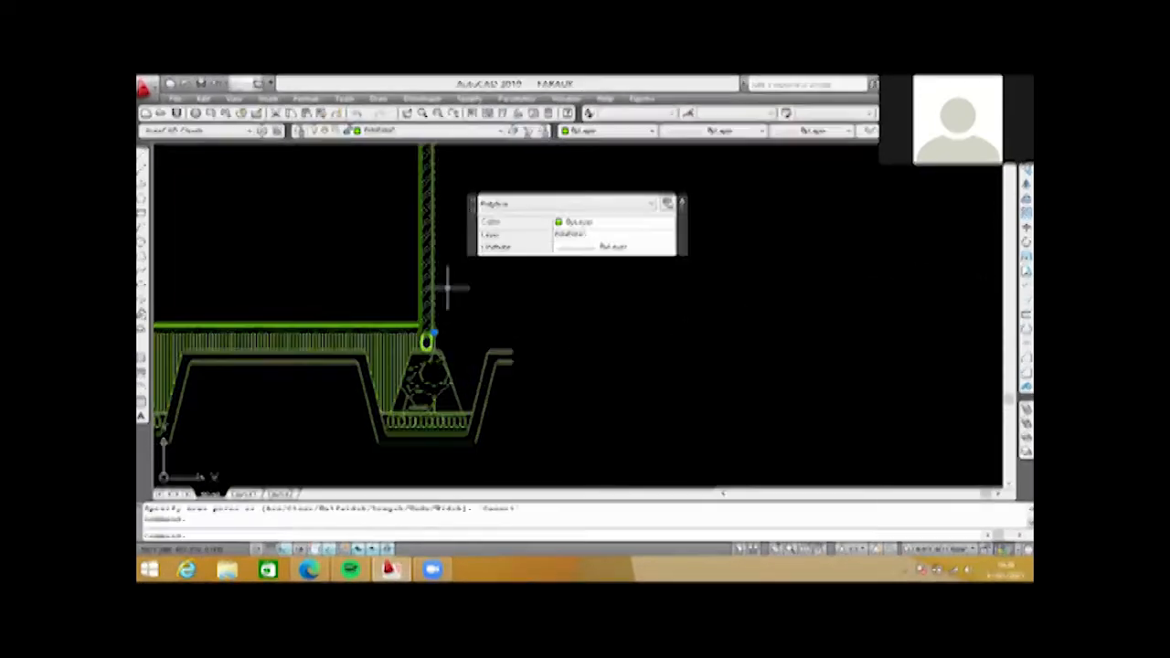
pyautogui.scroll(-10, 441, 283)
pyautogui.scroll(3, 444, 283)
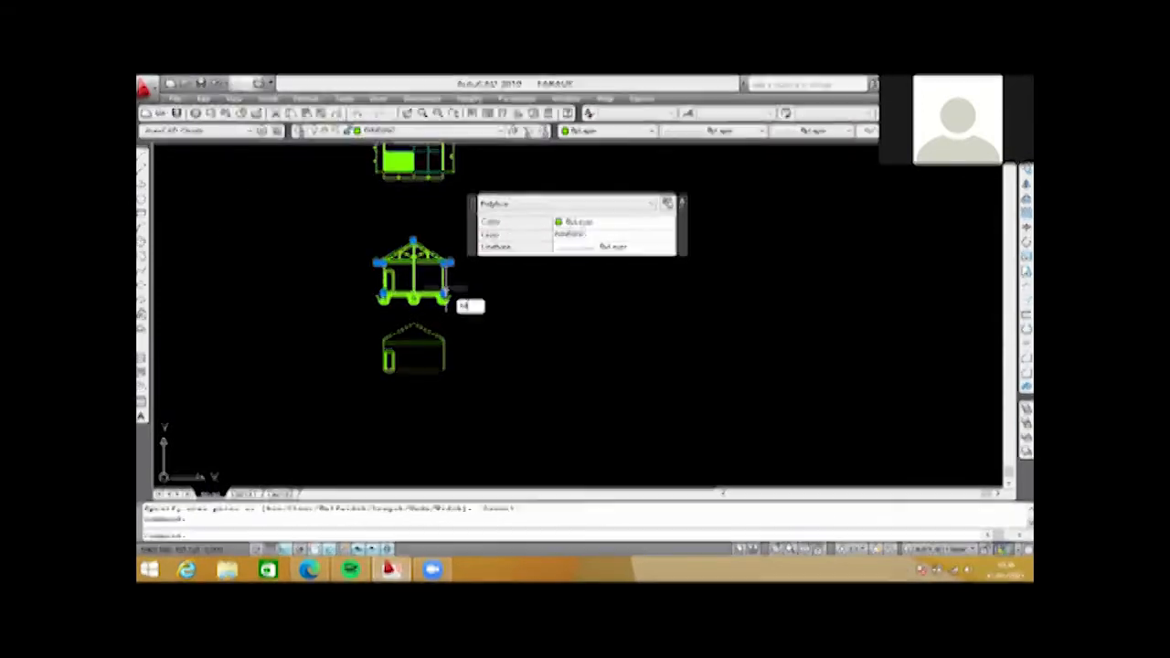
pyautogui.press('Return')
pyautogui.click(458, 284)
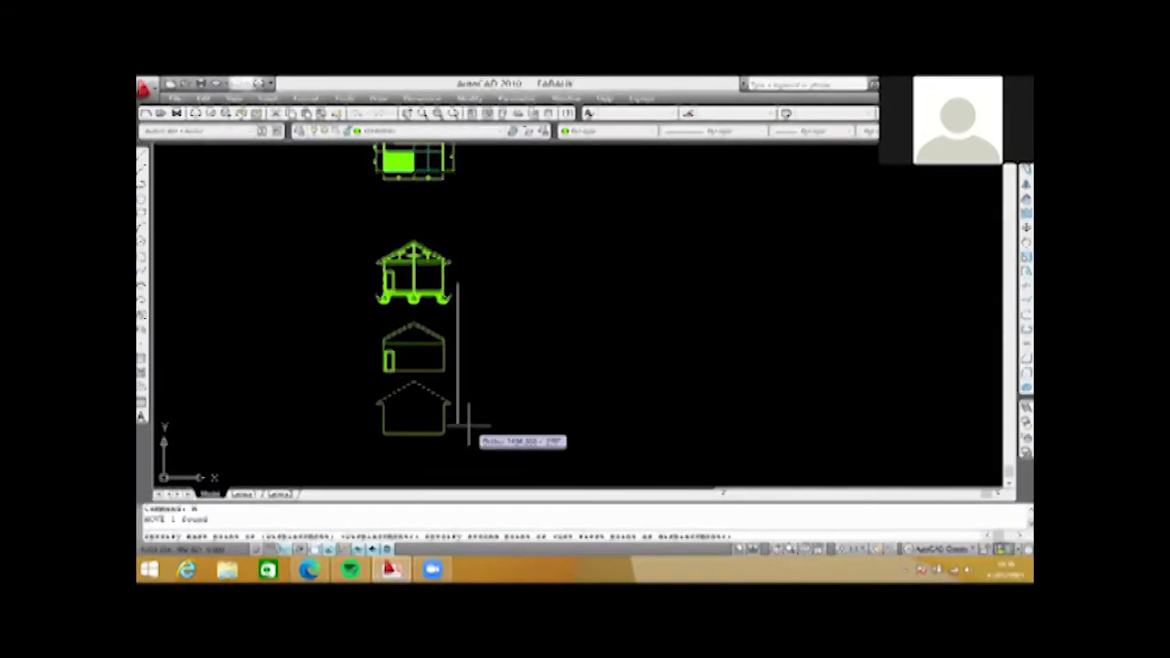
pyautogui.press('Escape')
# - Explode the moved house outline into separate lines
pyautogui.scroll(3, 368, 329)
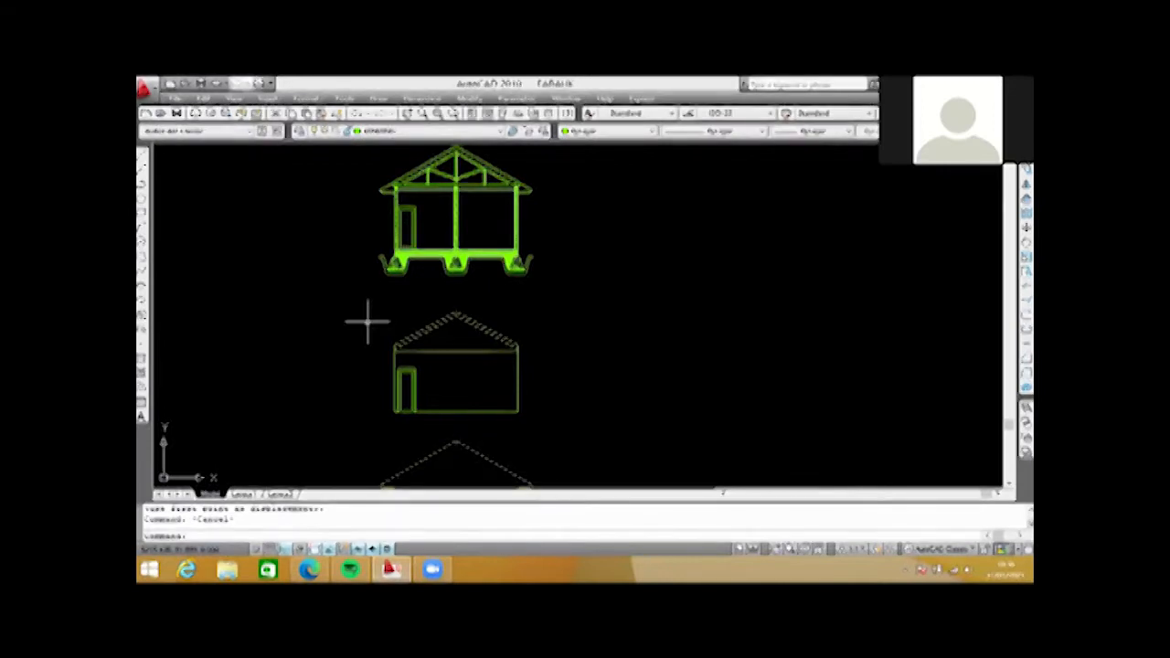
pyautogui.scroll(-1, 488, 400)
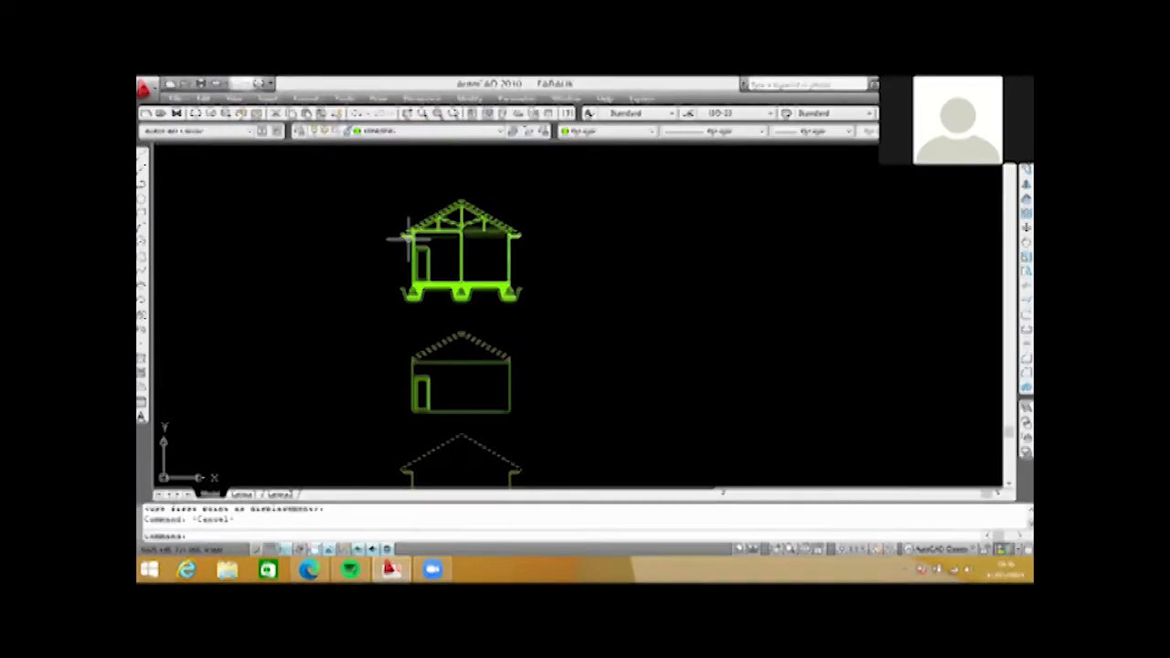
pyautogui.scroll(-2, 410, 237)
pyautogui.scroll(5, 407, 408)
pyautogui.scroll(-1, 481, 416)
pyautogui.click(445, 372)
pyautogui.write('c')
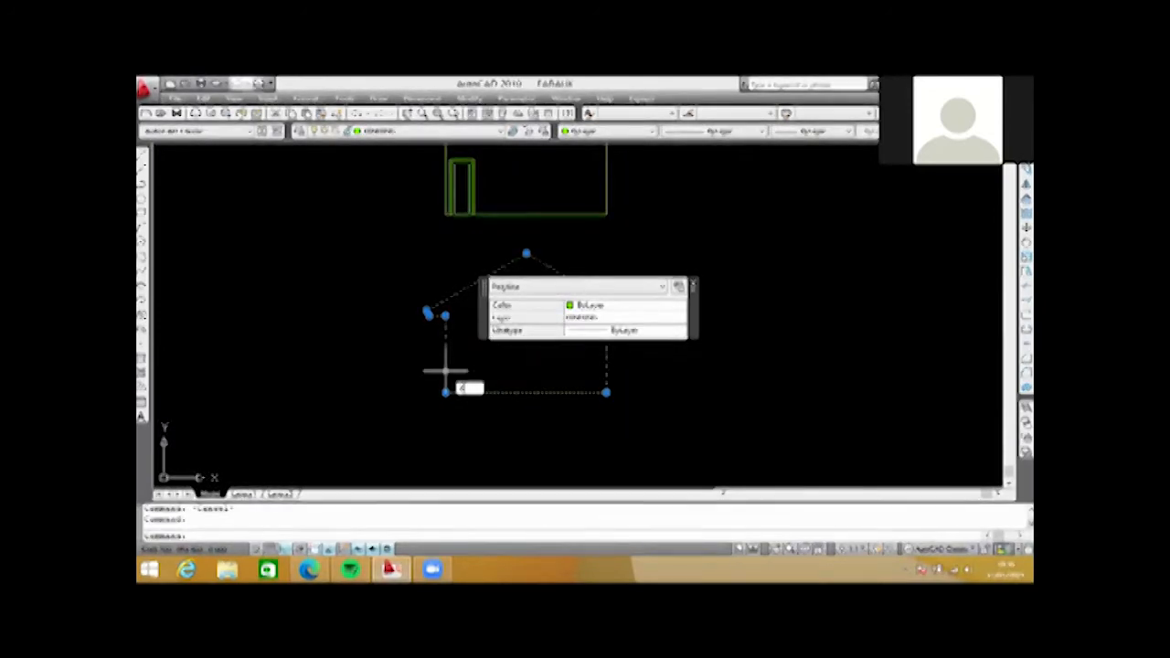
pyautogui.press('Return')
pyautogui.scroll(-3, 448, 373)
pyautogui.moveTo(463, 263); pyautogui.dragTo(454, 237, button='middle')
pyautogui.scroll(1, 528, 293)
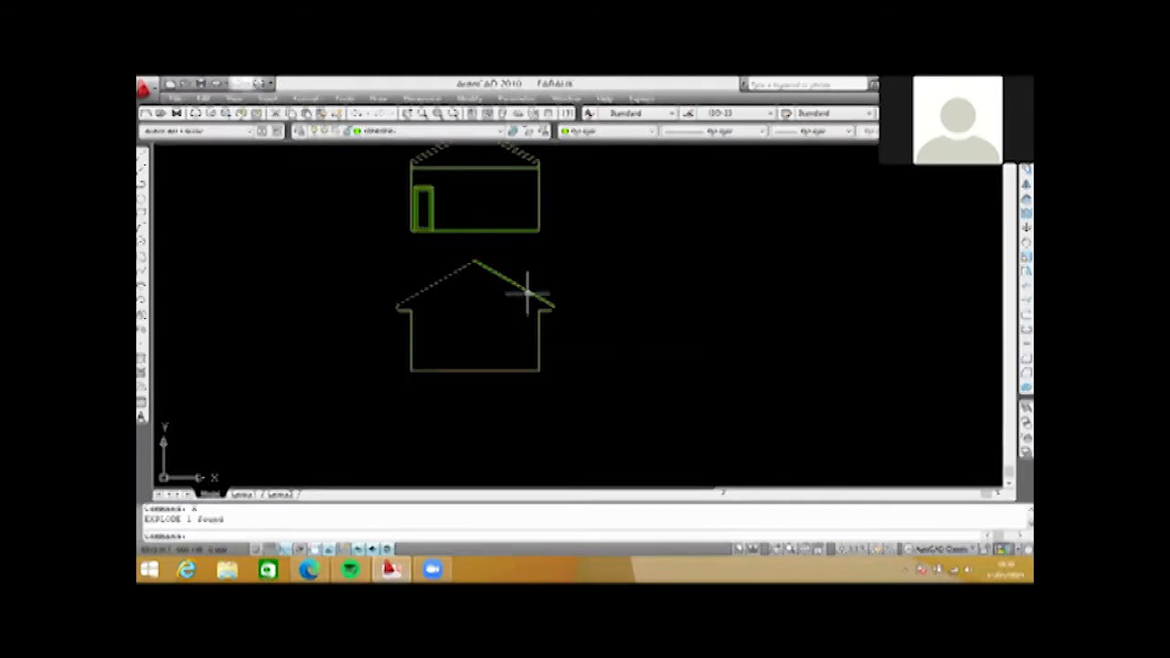
# - Offset both sloping roof lines of the exploded outline inward by 20
pyautogui.scroll(2, 464, 260)
pyautogui.write('o')
pyautogui.press('Return')
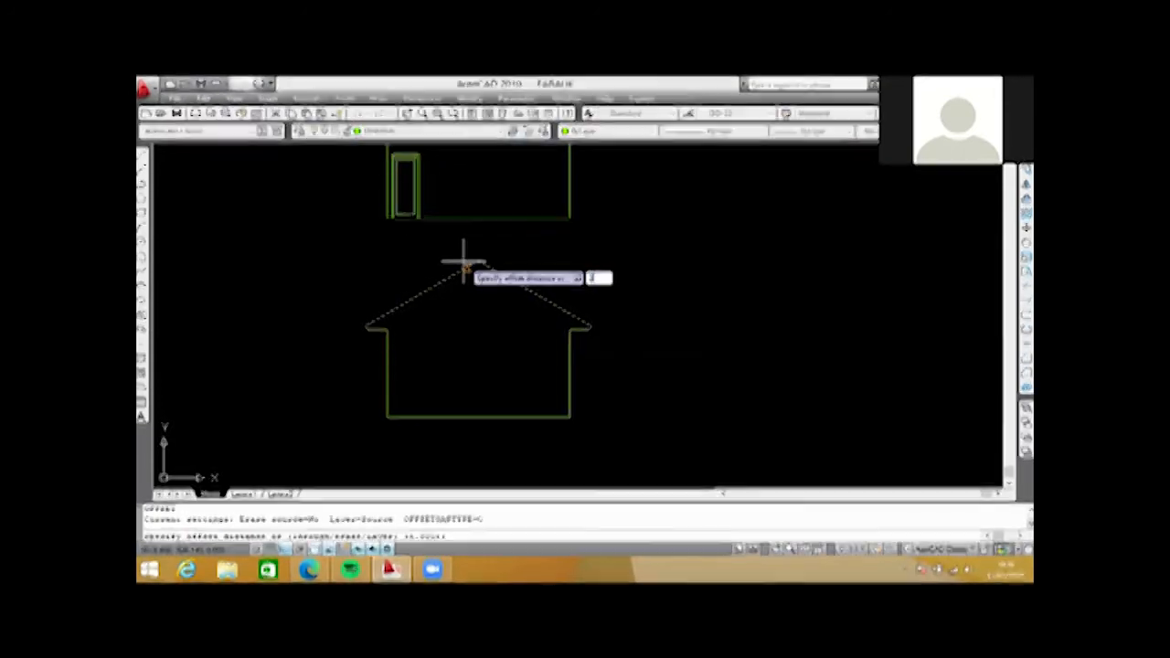
pyautogui.write('20')
pyautogui.press('Return')
pyautogui.scroll(2, 411, 310)
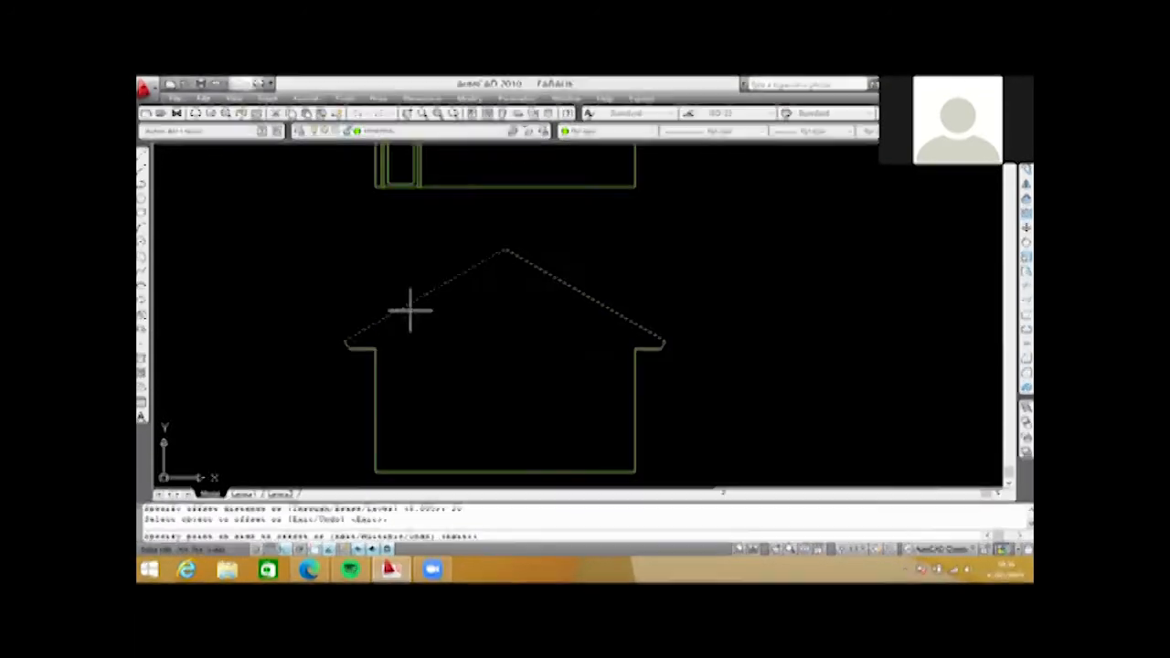
pyautogui.click(438, 330)
pyautogui.scroll(2, 438, 330)
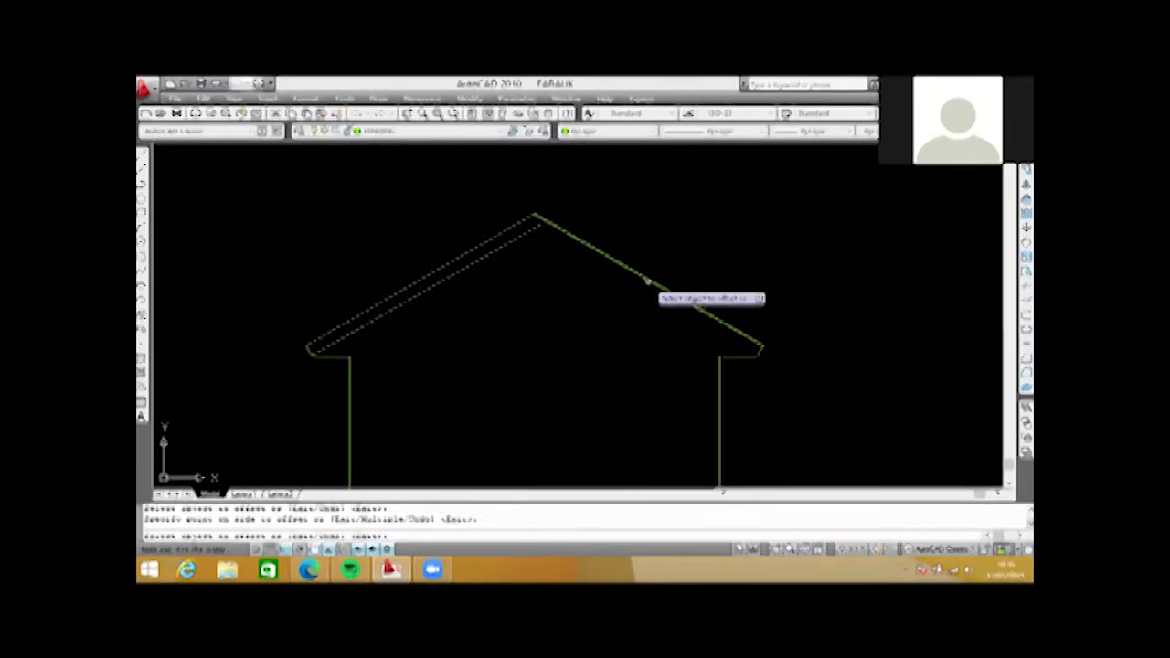
pyautogui.click(647, 280)
pyautogui.click(607, 302)
pyautogui.scroll(2, 521, 233)
pyautogui.press('Escape')
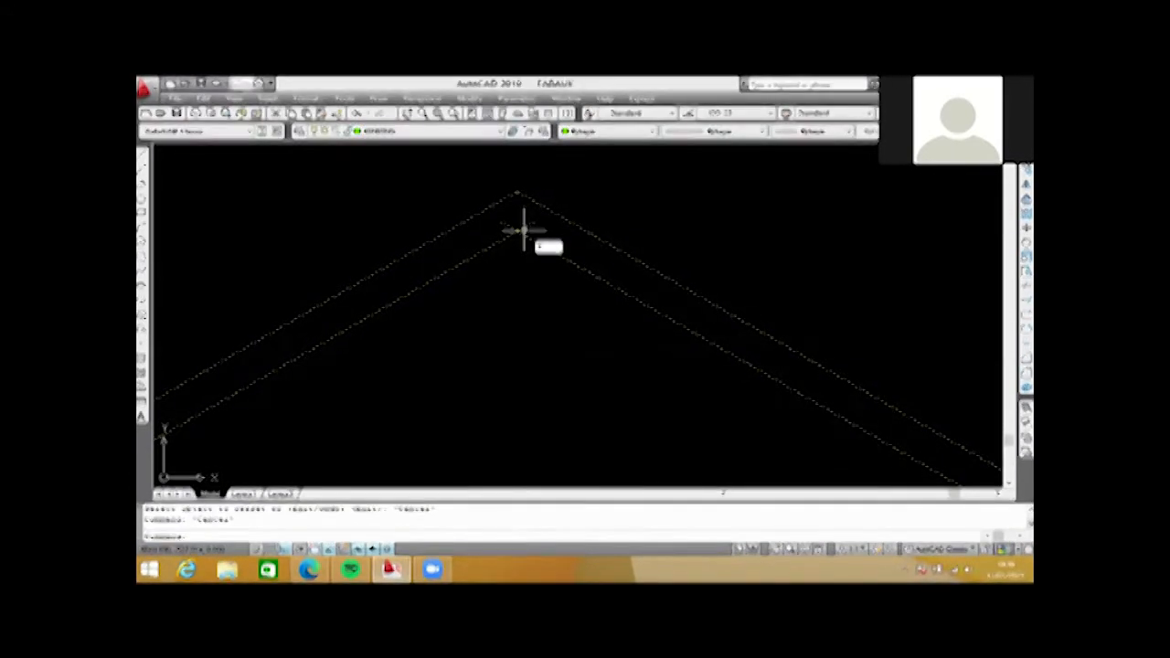
# - Fillet the two inner roof lines so they meet in a corner beneath the ridge
pyautogui.write('f')
pyautogui.press('Return')
pyautogui.click(528, 235)
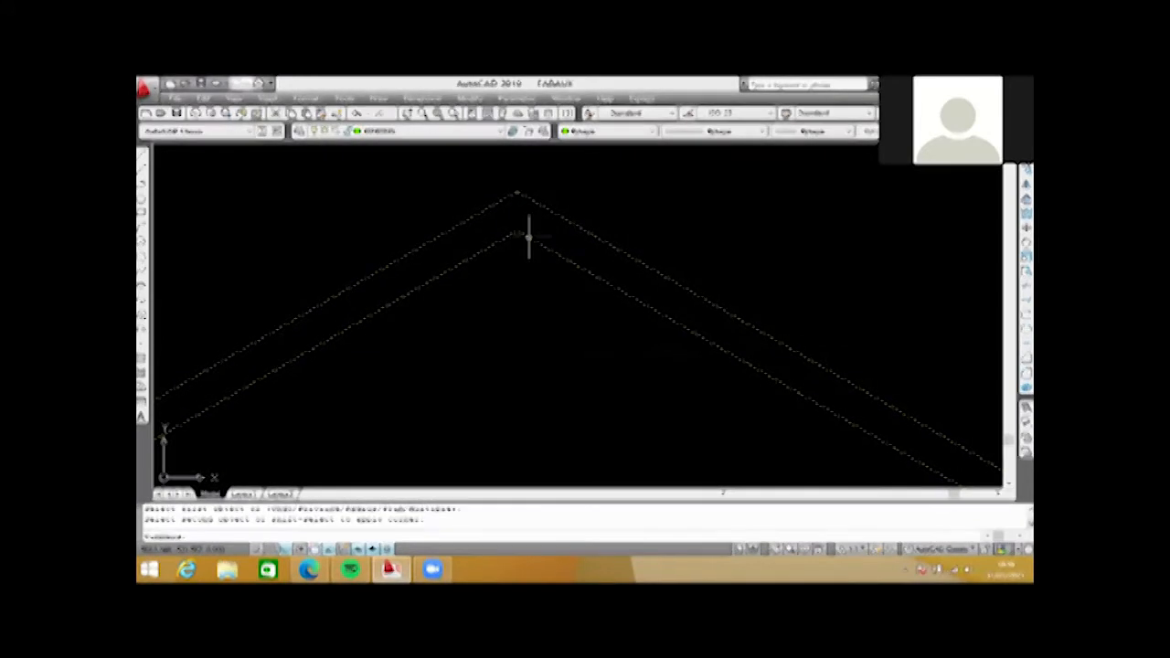
# - Extend the left eaves' horizontal line across the house to the opposite eaves
pyautogui.scroll(-4, 529, 236)
pyautogui.write('ex')
pyautogui.press('Return')
pyautogui.press('Return')
pyautogui.click(440, 266)
pyautogui.click(436, 280)
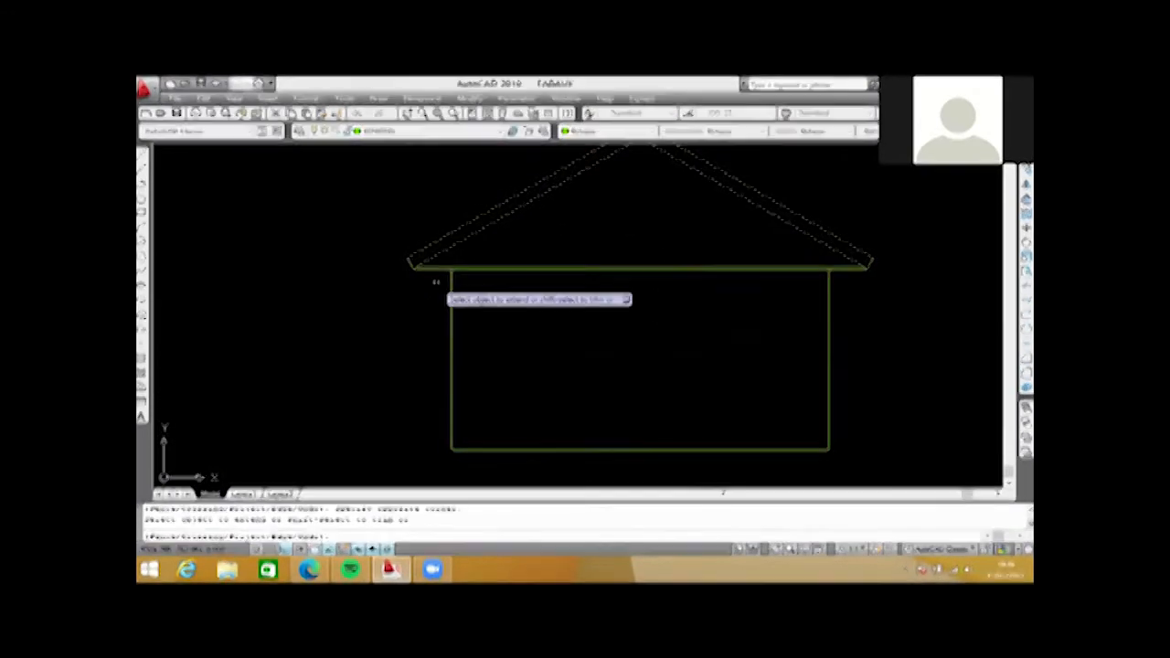
pyautogui.press('Escape')
pyautogui.press('Escape')
pyautogui.scroll(-3, 506, 269)
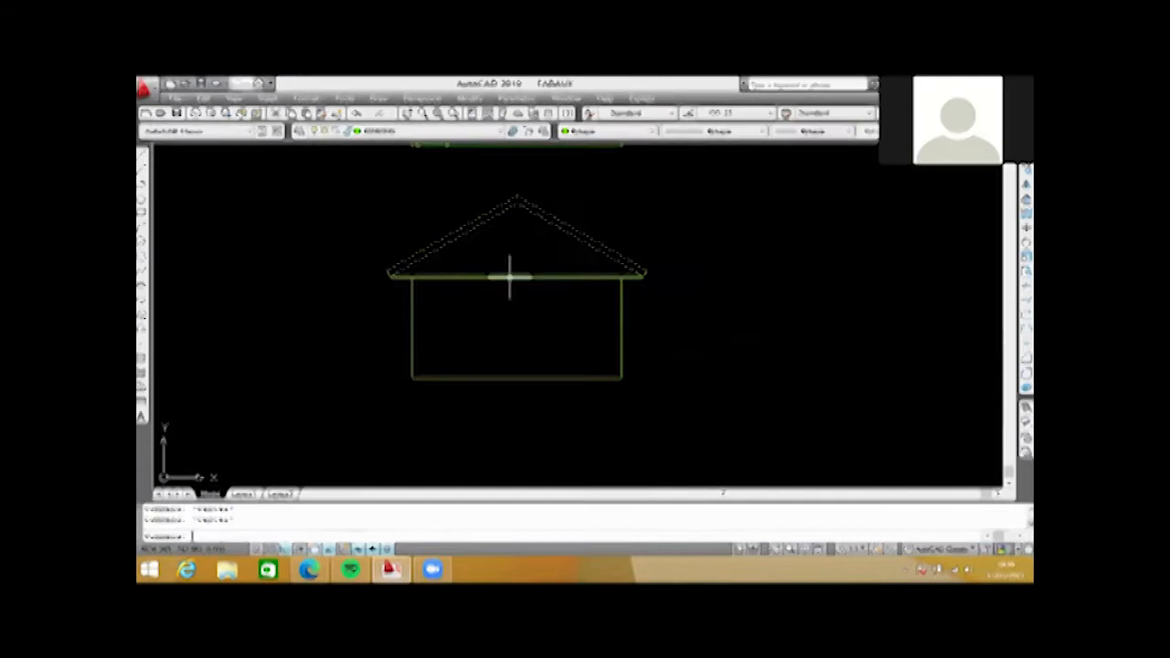
# - Copy the door from the simple house view to the new elevation, using the wall's lower-left corner as the reference point
pyautogui.moveTo(511, 277); pyautogui.dragTo(567, 431, button='middle')
pyautogui.click(456, 220)
pyautogui.click(515, 320)
pyautogui.write('co')
pyautogui.press('Return')
pyautogui.scroll(3, 479, 307)
pyautogui.click(455, 296)
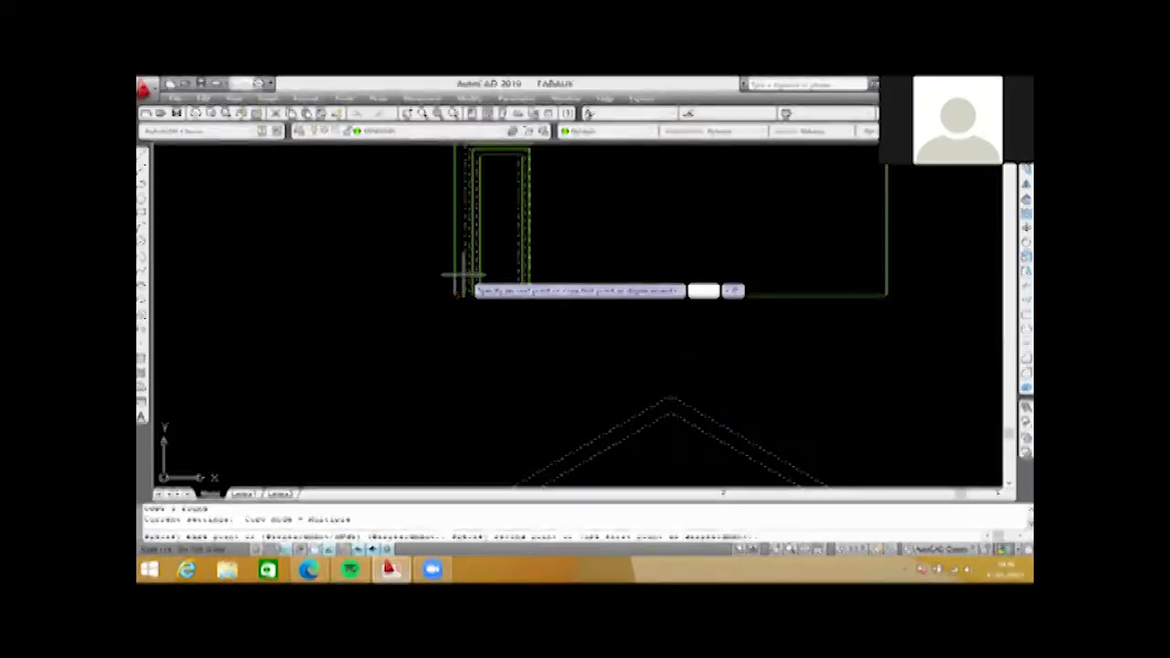
pyautogui.scroll(-3, 454, 278)
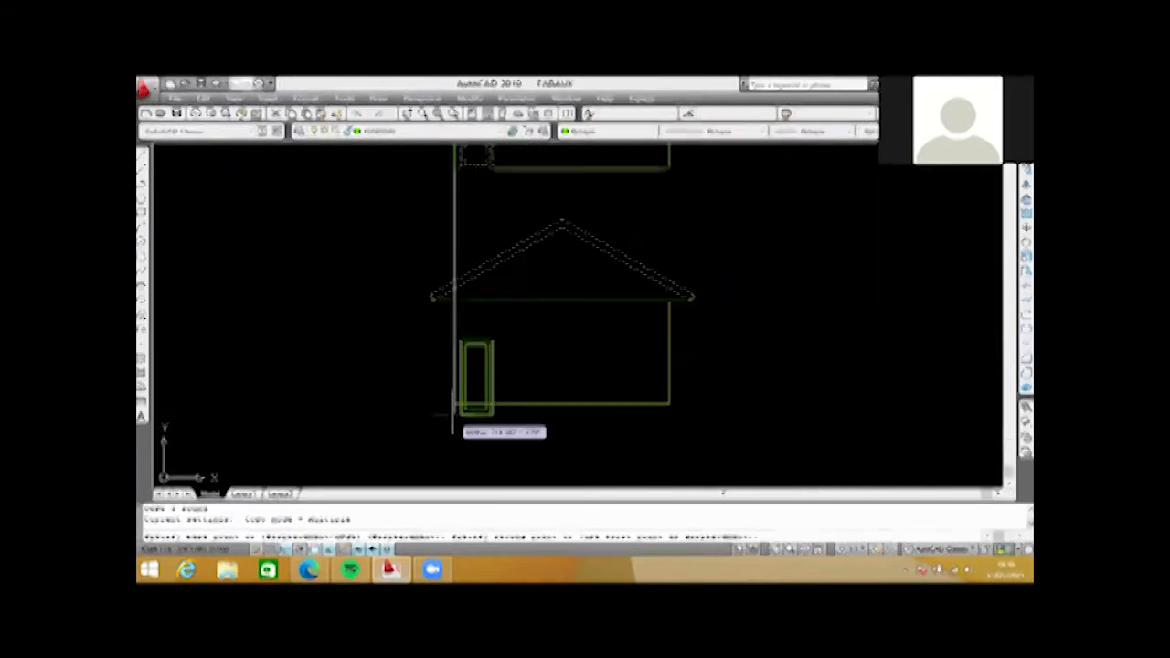
pyautogui.click(456, 413)
pyautogui.press('Escape')
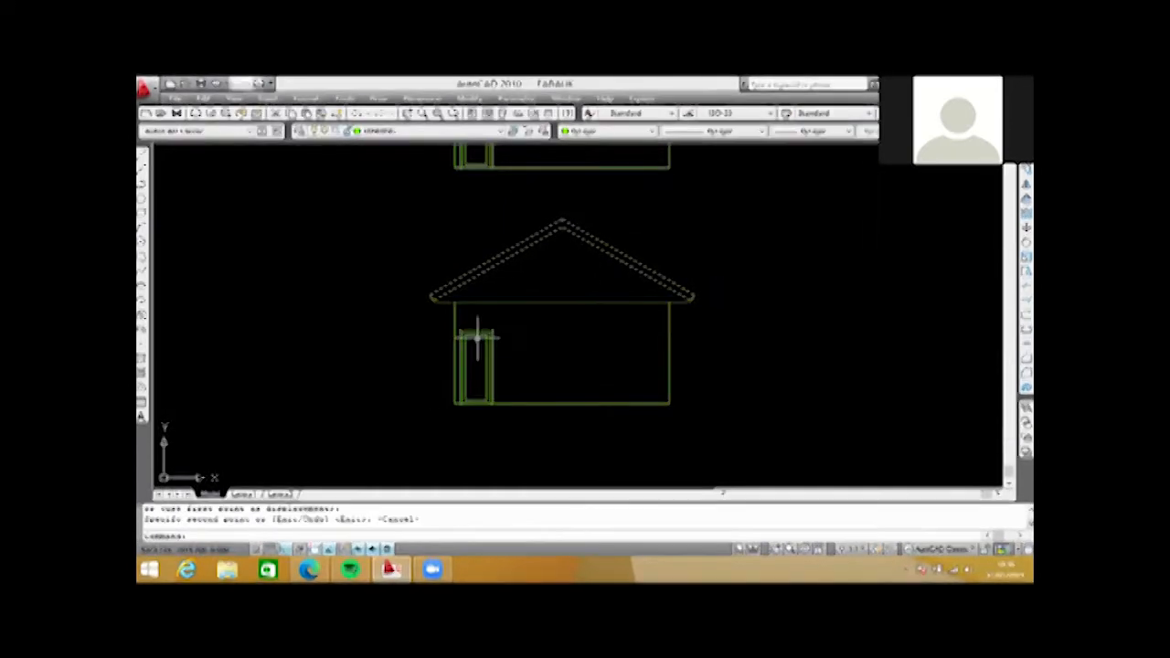
pyautogui.scroll(-3, 474, 272)
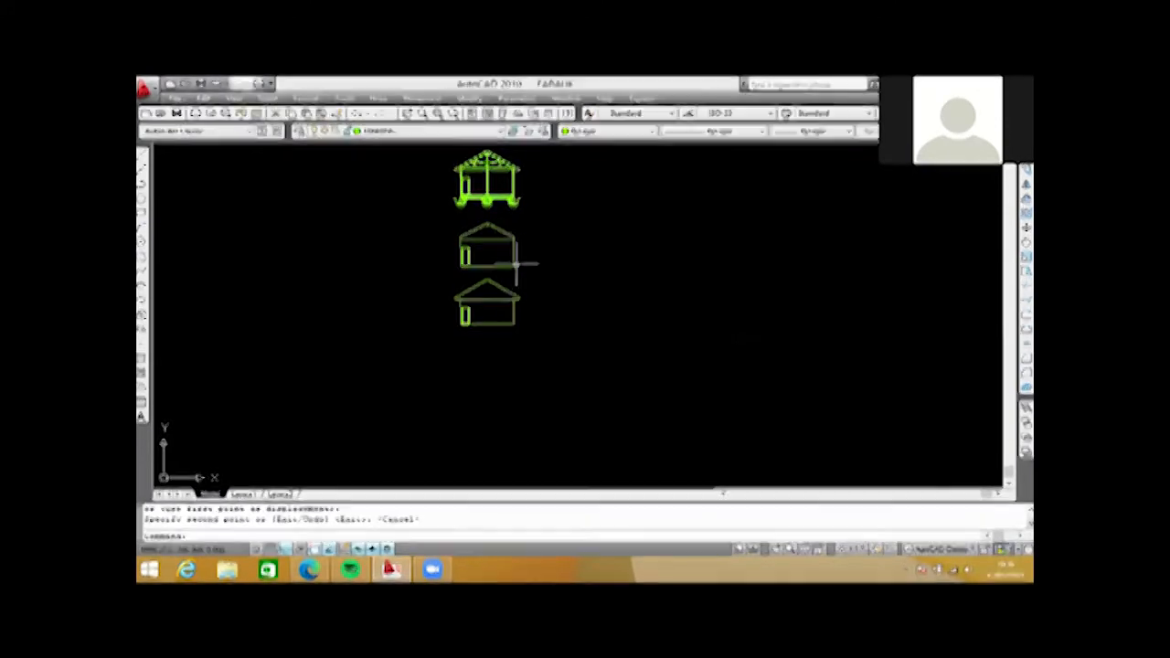
pyautogui.scroll(-4, 517, 393)
pyautogui.scroll(5, 506, 203)
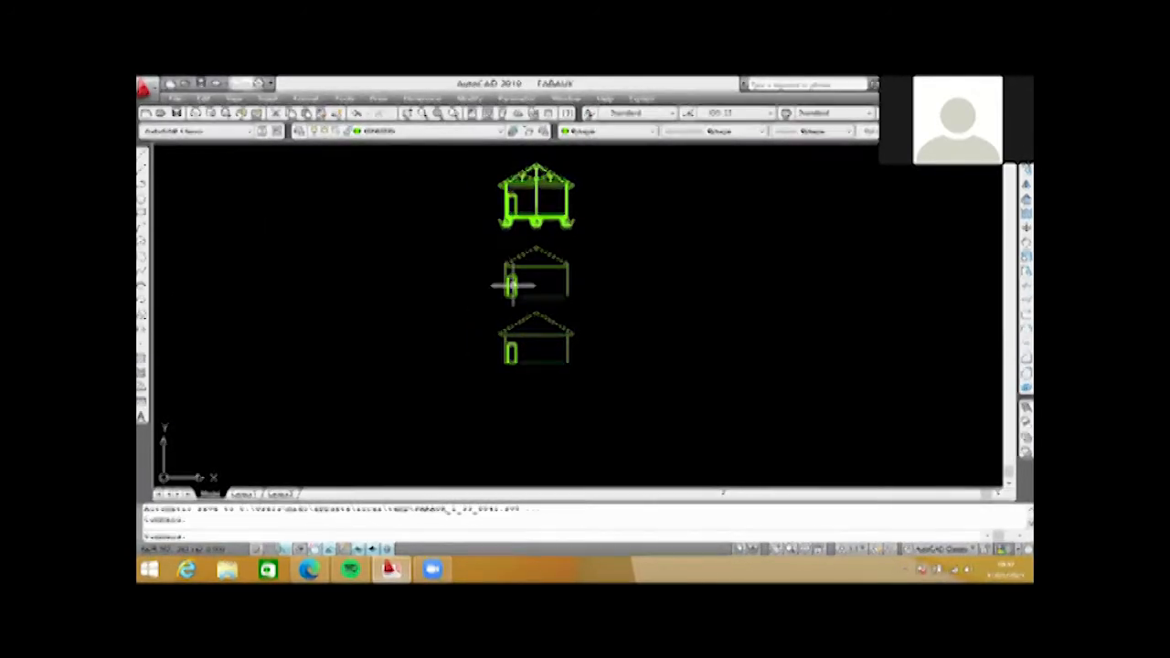
pyautogui.scroll(-3, 526, 247)
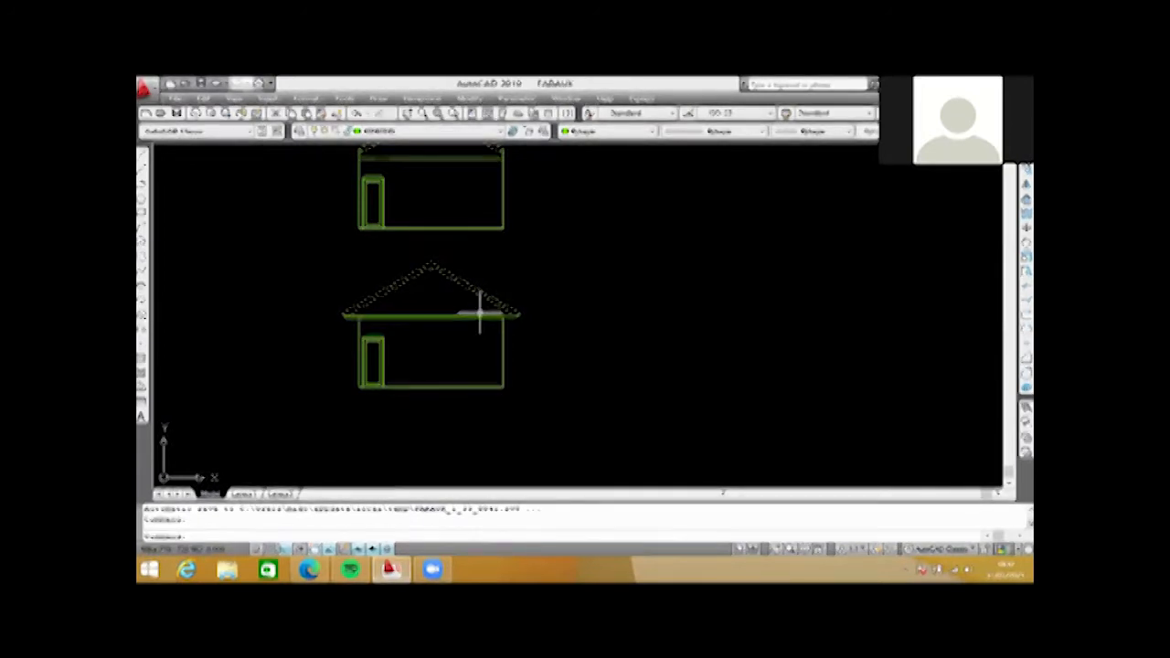
pyautogui.scroll(-2, 479, 311)
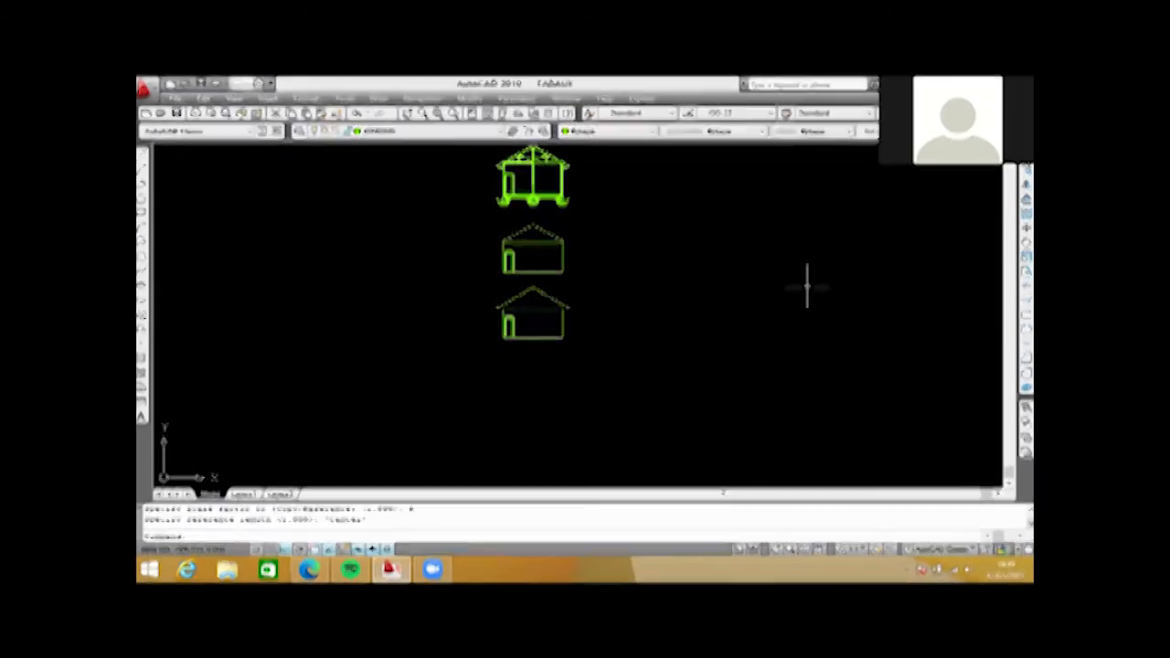
pyautogui.scroll(-3, 574, 291)
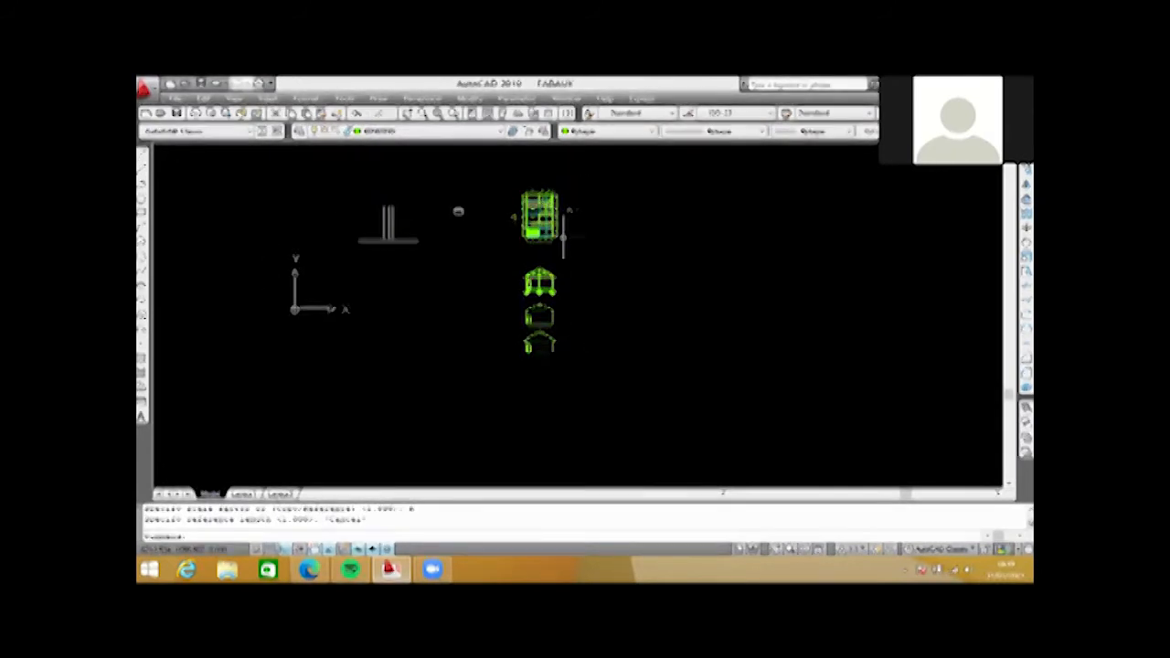
pyautogui.scroll(1, 551, 234)
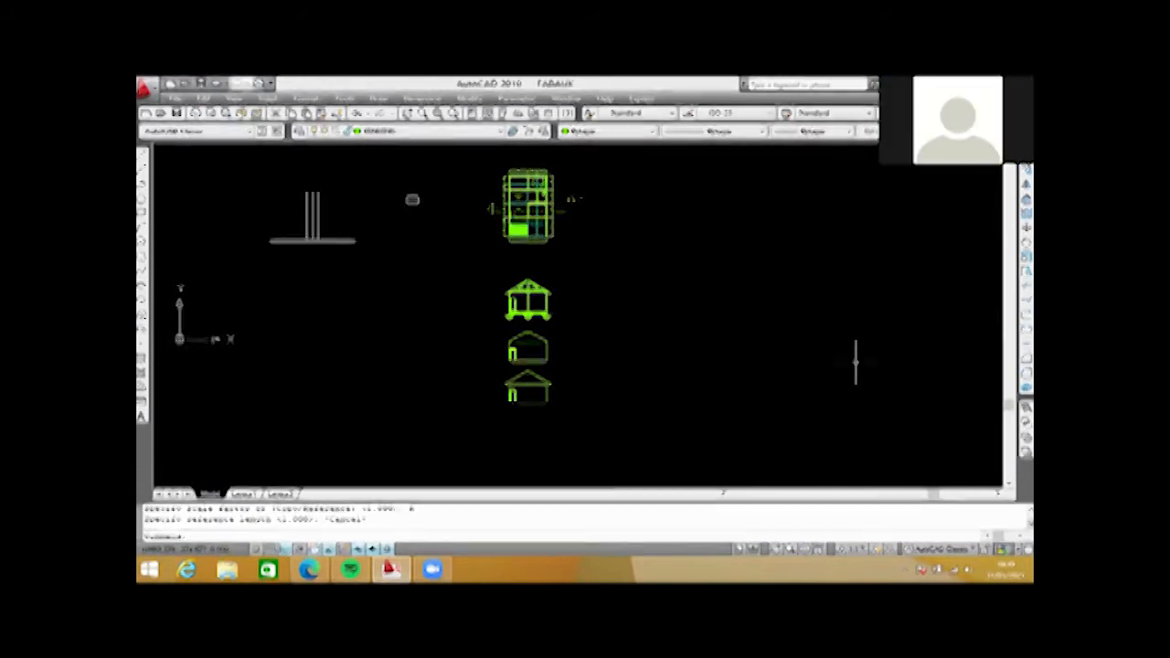
pyautogui.scroll(5, 536, 404)
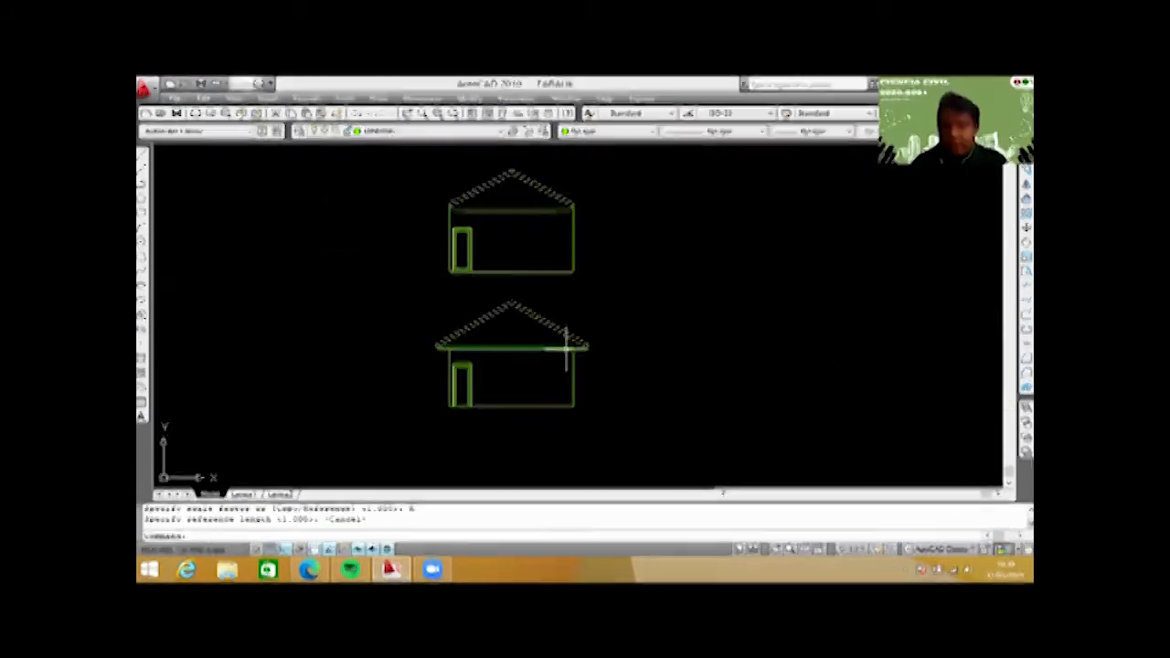